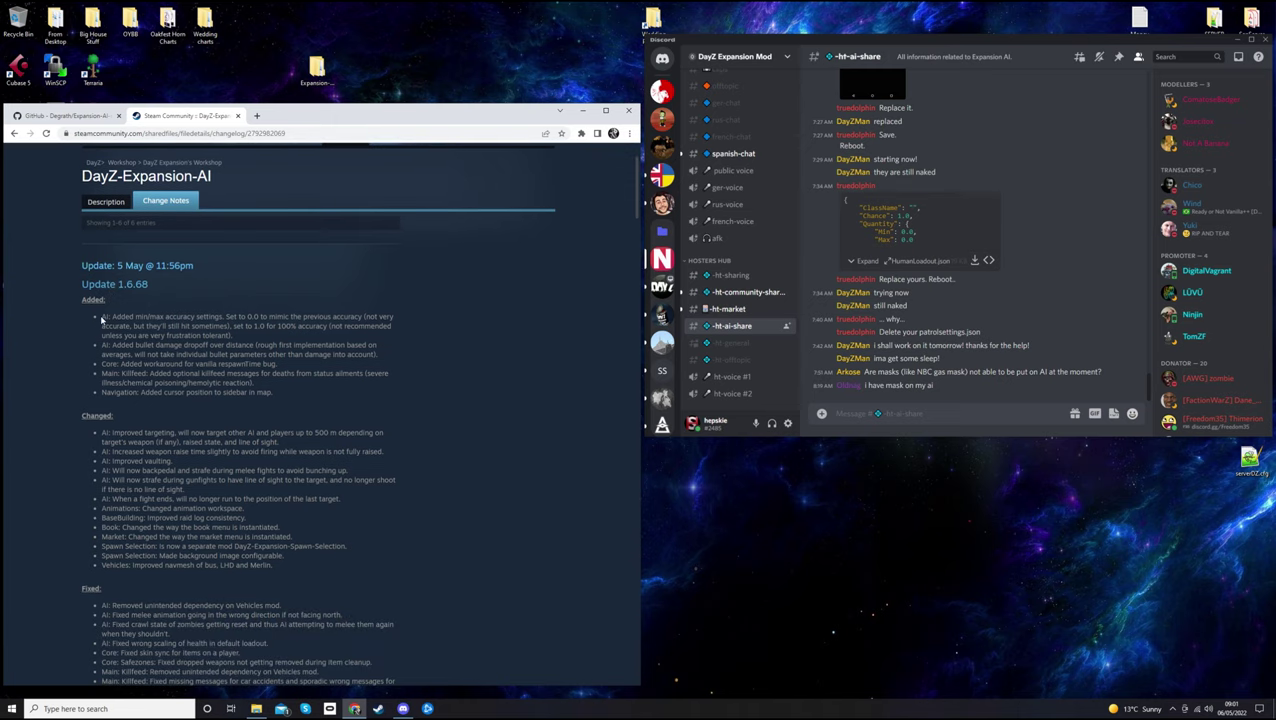
Review the added, changed and fixed entries of Update 1.6.68 in the DayZ-Expansion-AI change notes
{"action": "left_click_drag", "start_coordinate": [103, 317], "coordinate": [471, 490]}
{"action": "left_click", "coordinate": [471, 488]}
{"action": "scroll", "coordinate": [470, 478], "scroll_direction": "down", "scroll_amount": 2}
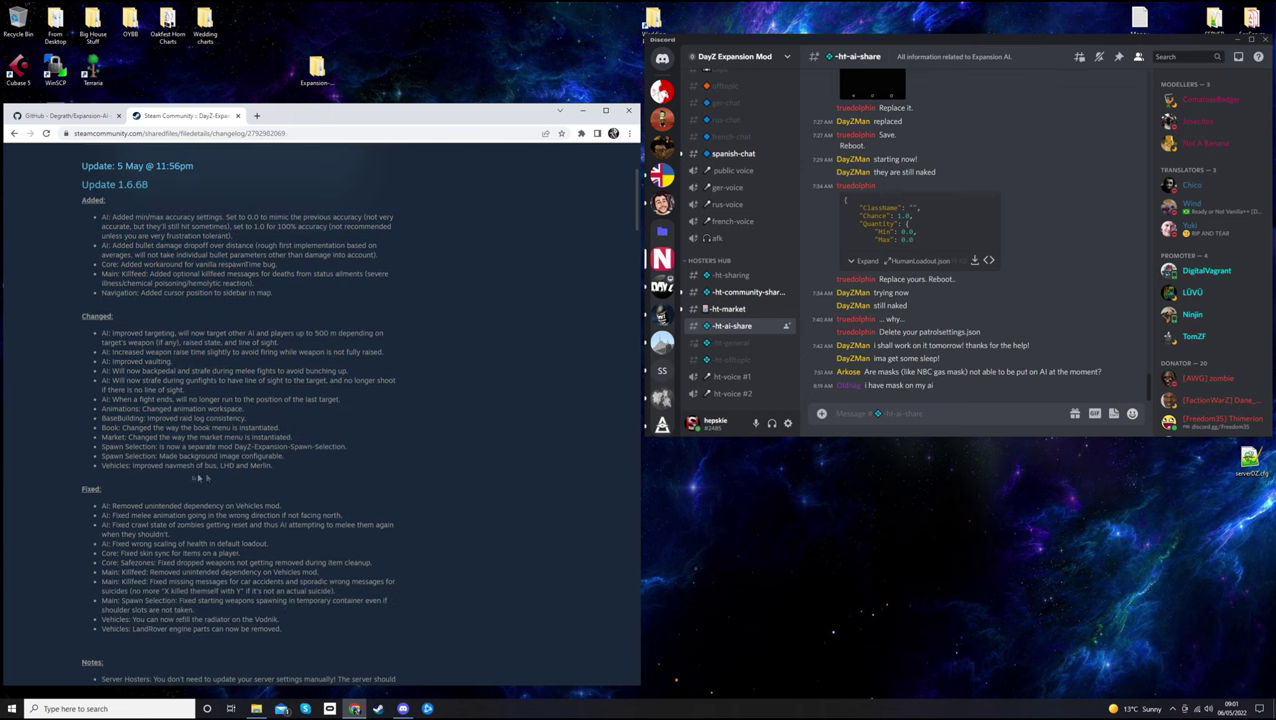
{"action": "left_click_drag", "start_coordinate": [104, 507], "coordinate": [281, 507]}
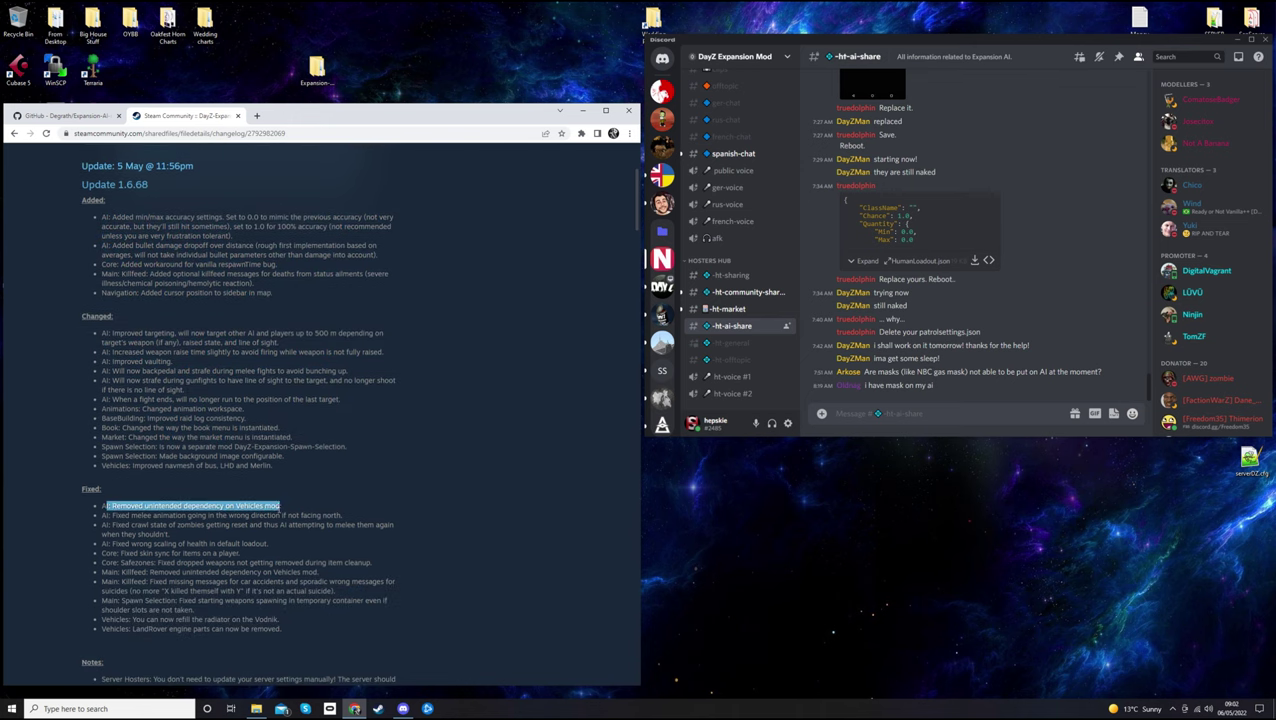
{"action": "left_click", "coordinate": [288, 512]}
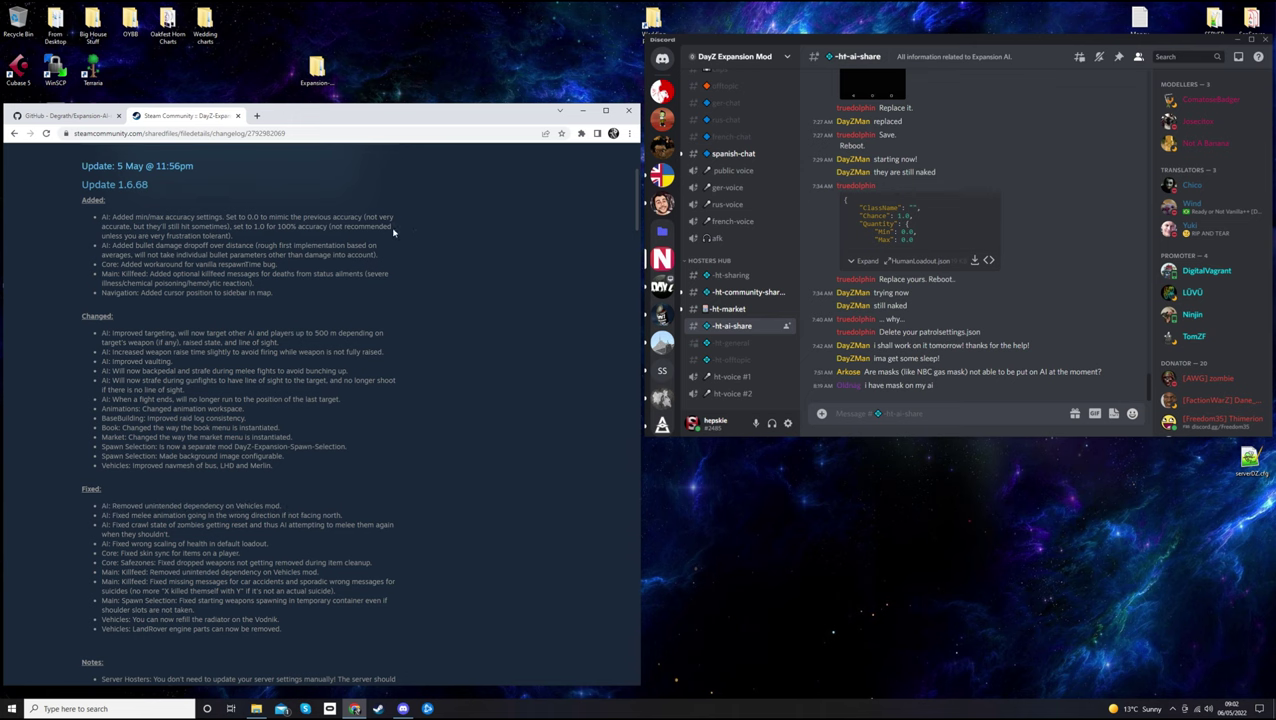
{"action": "scroll", "coordinate": [425, 252], "scroll_direction": "up", "scroll_amount": 2}
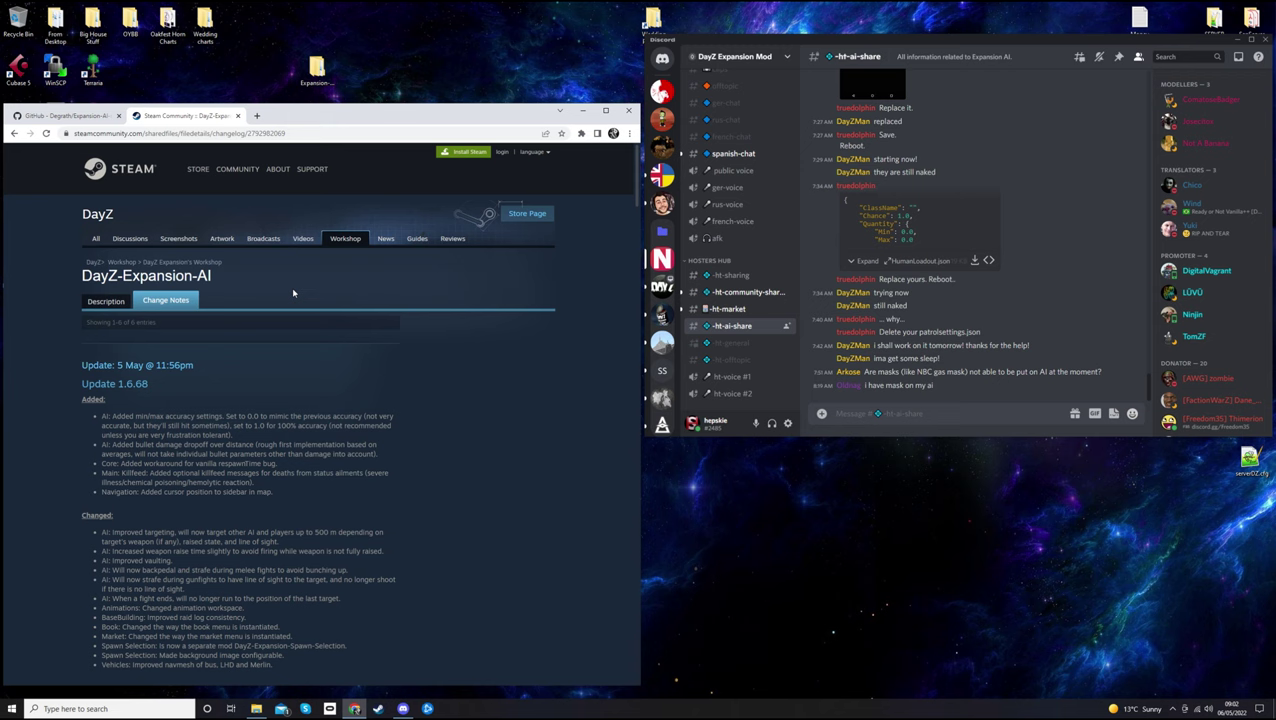
Highlight the DayZ-Expansion-AI mod title and close its Steam Workshop page
{"action": "left_click_drag", "start_coordinate": [81, 276], "coordinate": [211, 277]}
{"action": "left_click", "coordinate": [229, 281]}
{"action": "left_click", "coordinate": [238, 116]}
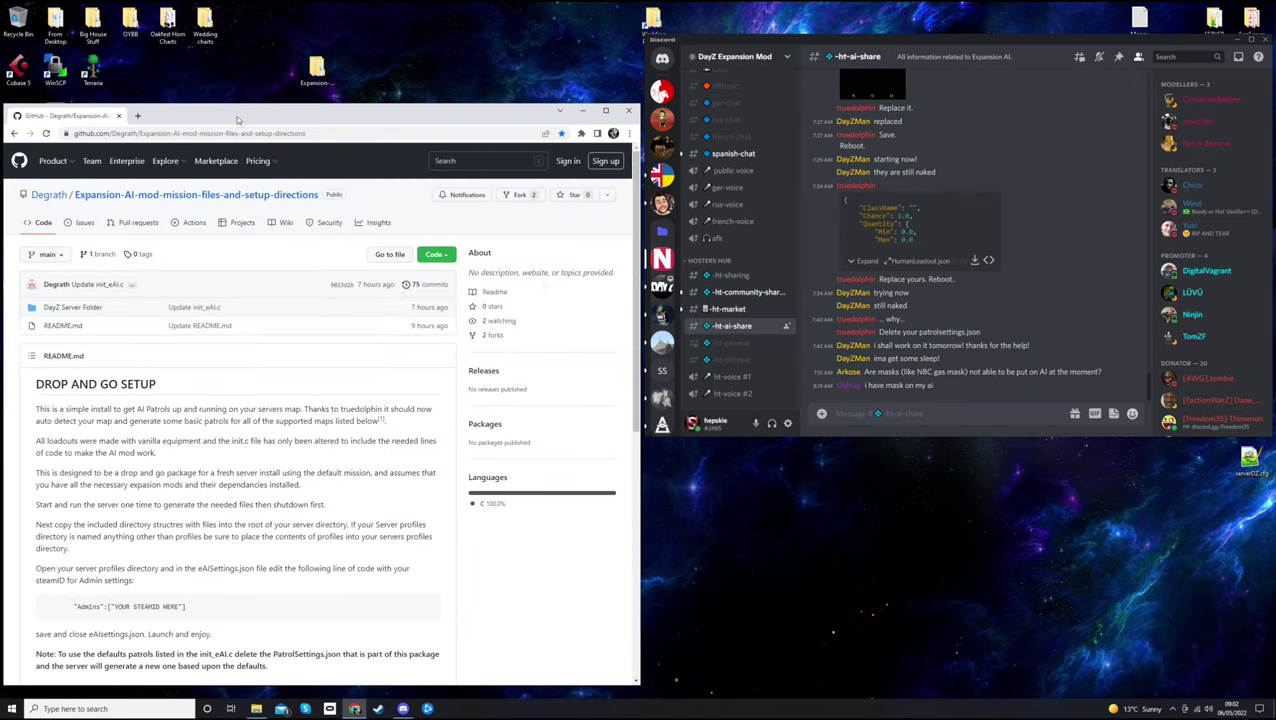
Move the Discord window lower to uncover the desktop shortcuts and open the DayZ !Workshop folder
{"action": "left_click", "coordinate": [984, 48]}
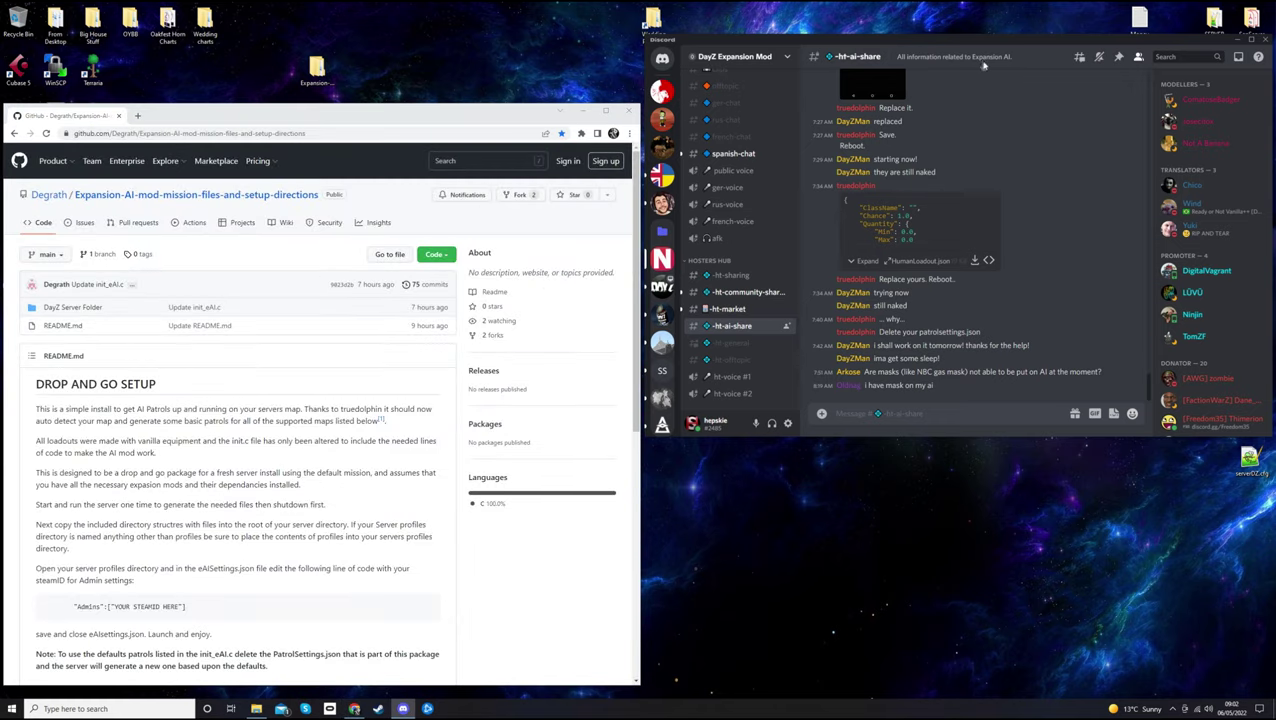
{"action": "left_click_drag", "start_coordinate": [980, 45], "coordinate": [977, 114]}
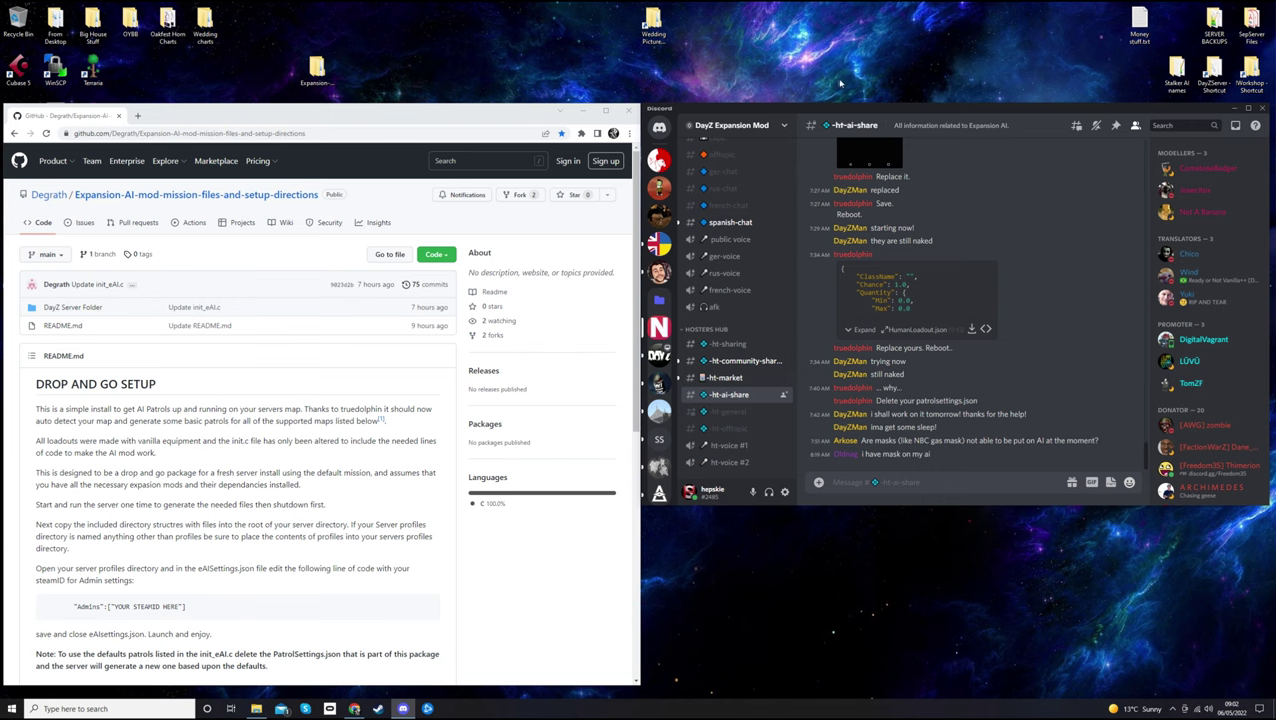
{"action": "left_click", "coordinate": [1255, 78]}
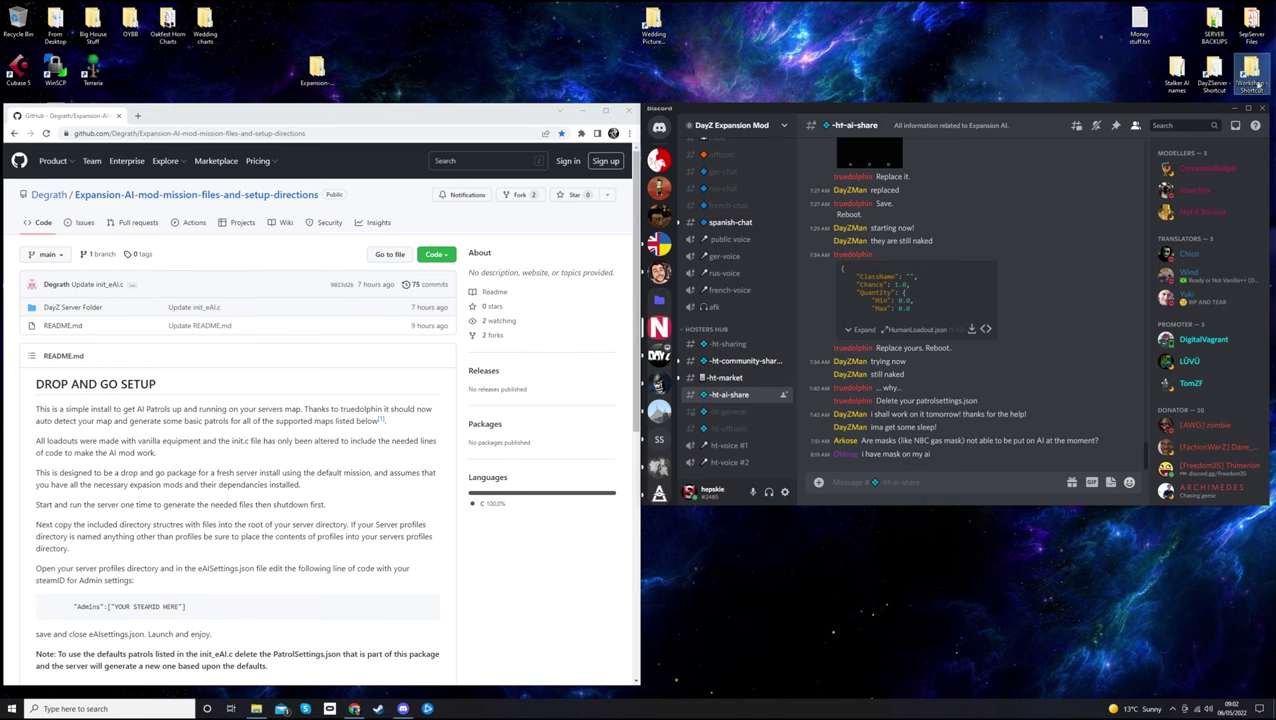
{"action": "double_click", "coordinate": [1255, 80]}
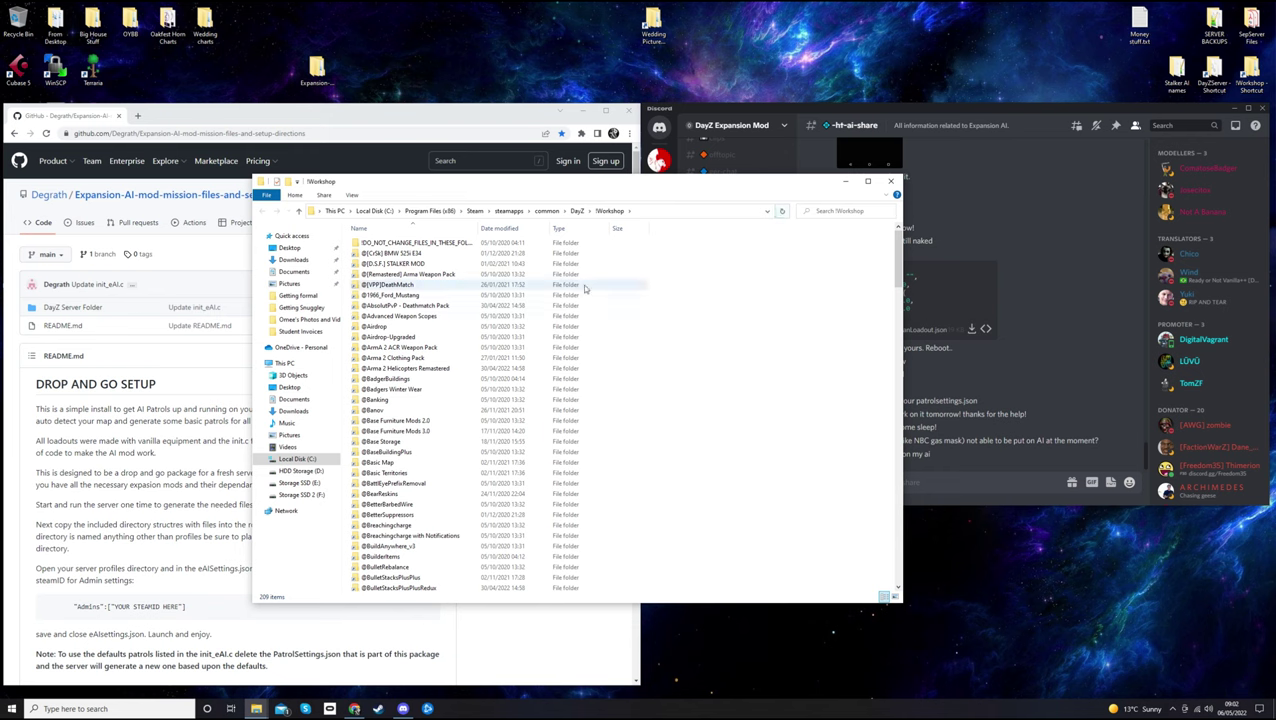
{"action": "scroll", "coordinate": [449, 413], "scroll_direction": "down", "scroll_amount": 6}
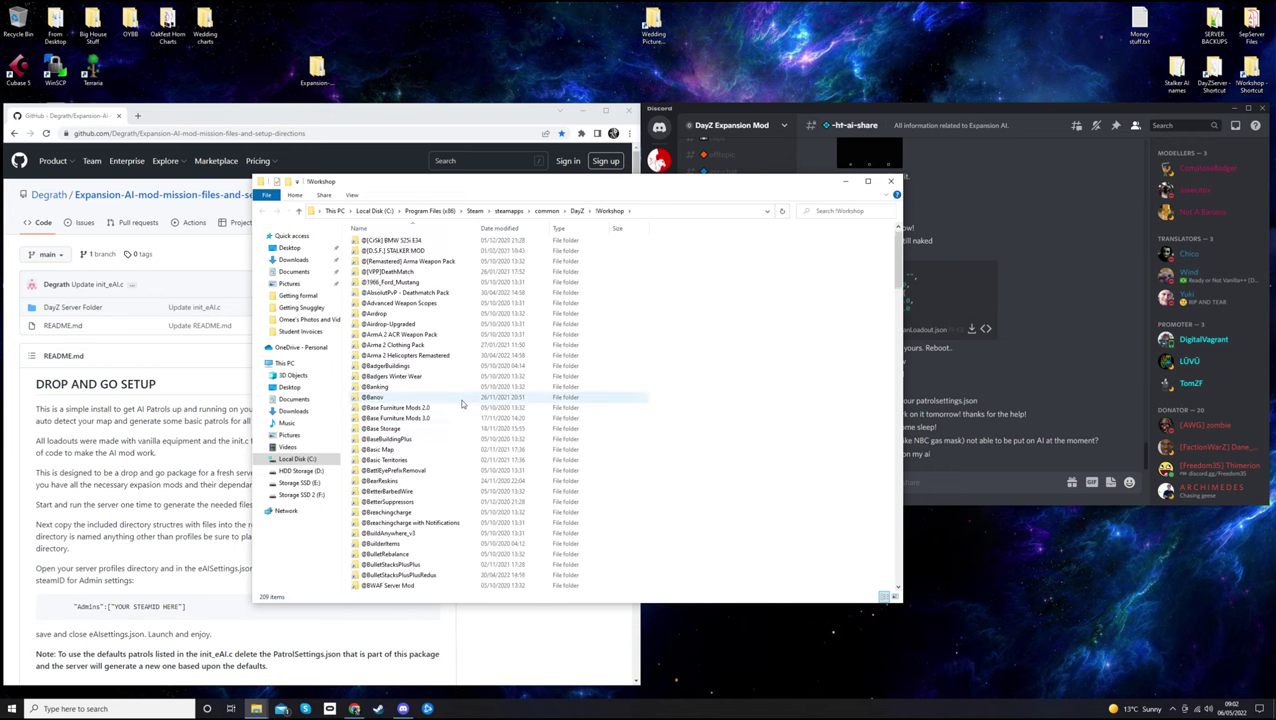
{"action": "scroll", "coordinate": [460, 404], "scroll_direction": "down", "scroll_amount": 10}
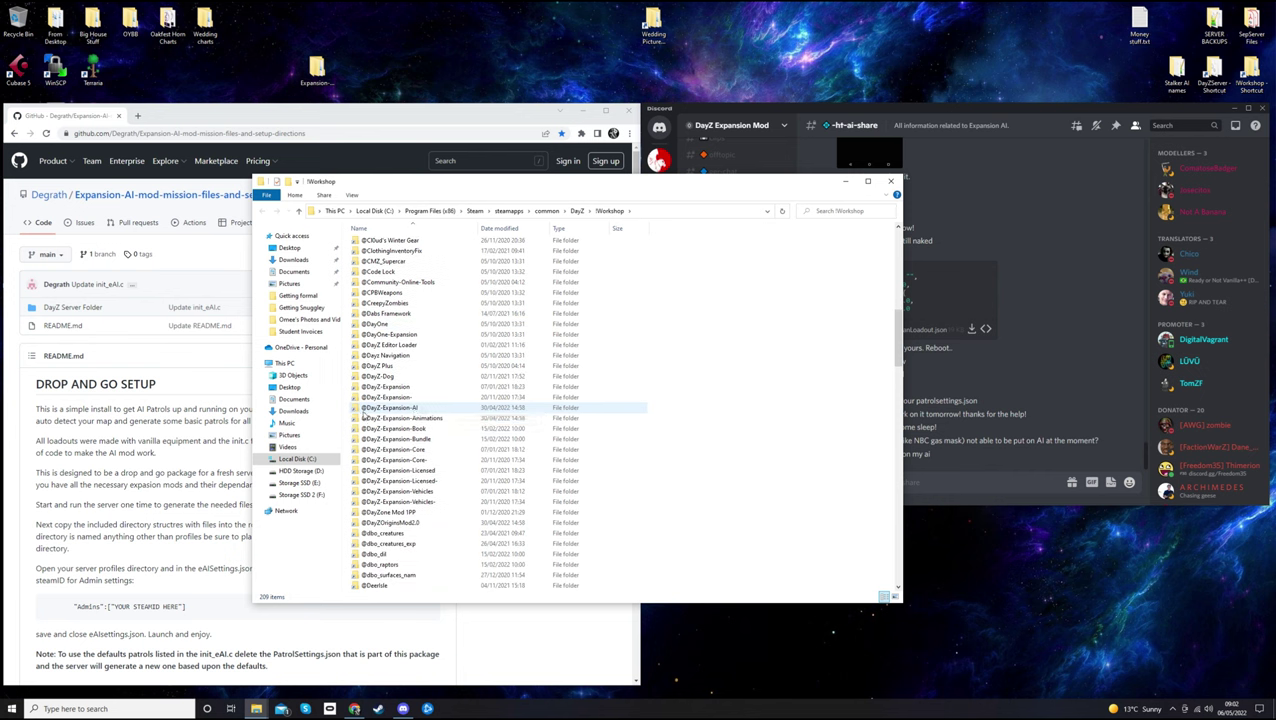
{"action": "left_click", "coordinate": [453, 410]}
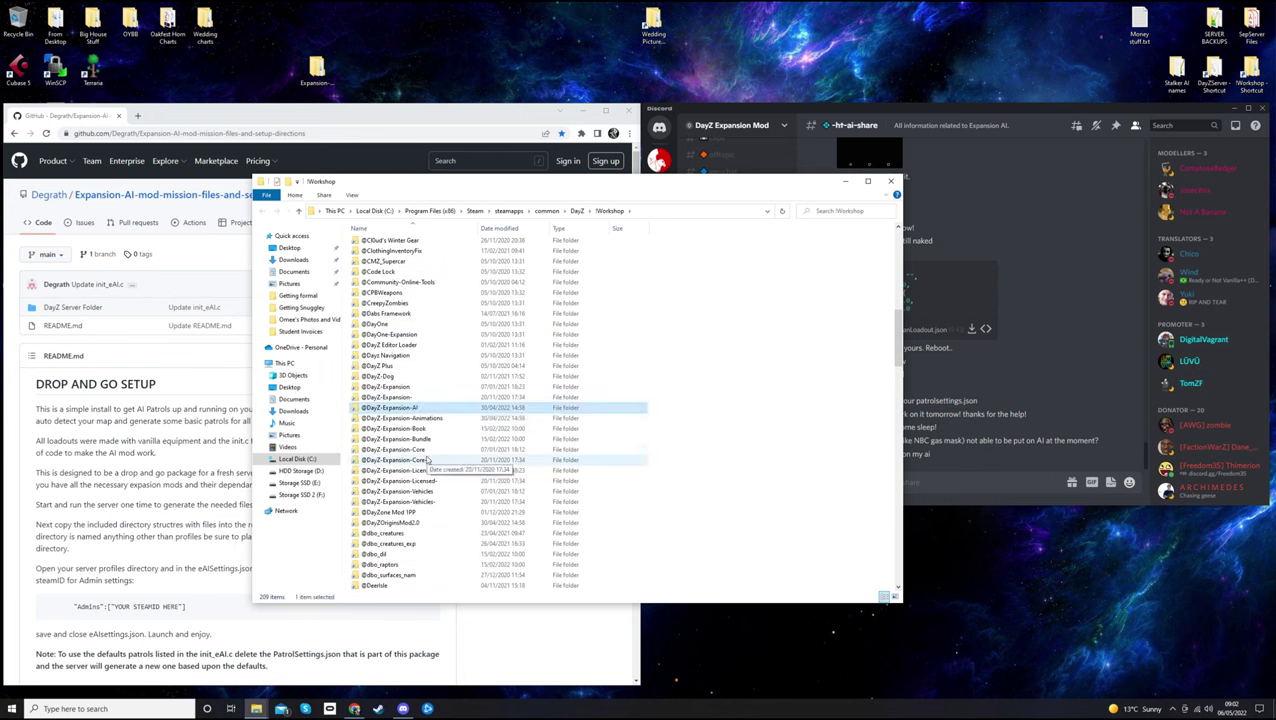
{"action": "left_click", "coordinate": [416, 451], "text": "ctrl"}
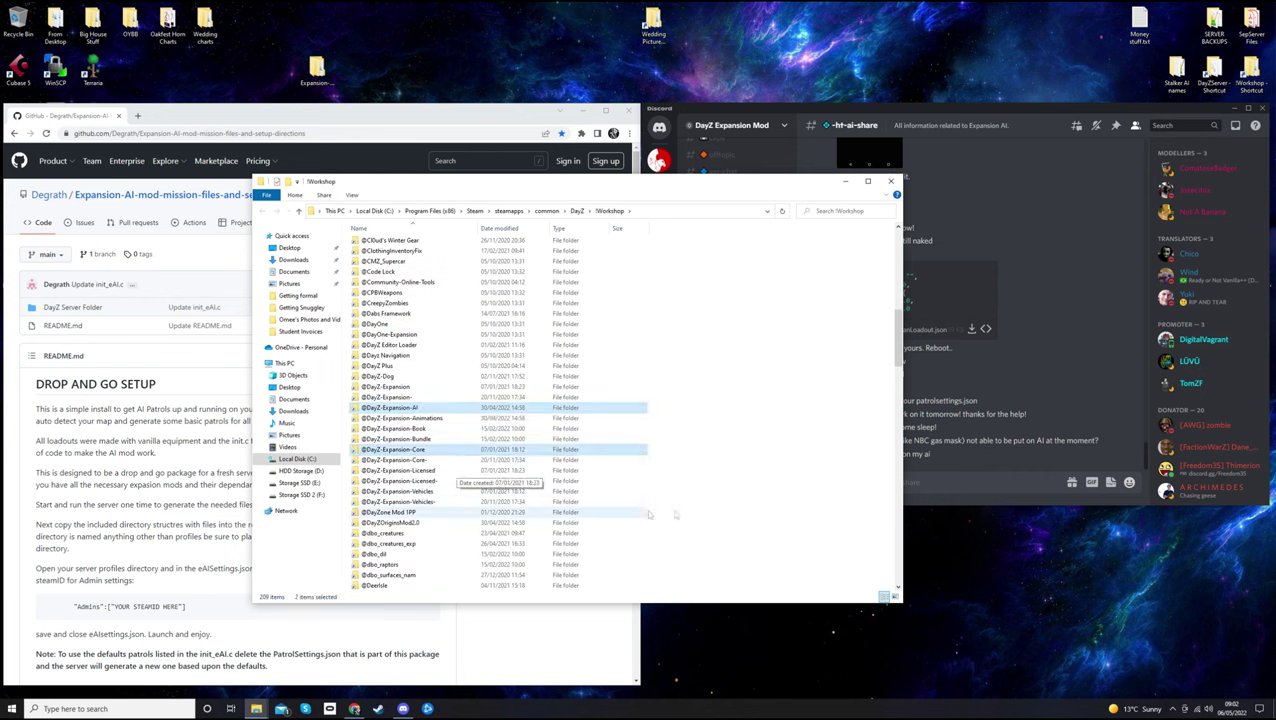
{"action": "left_click", "coordinate": [851, 413]}
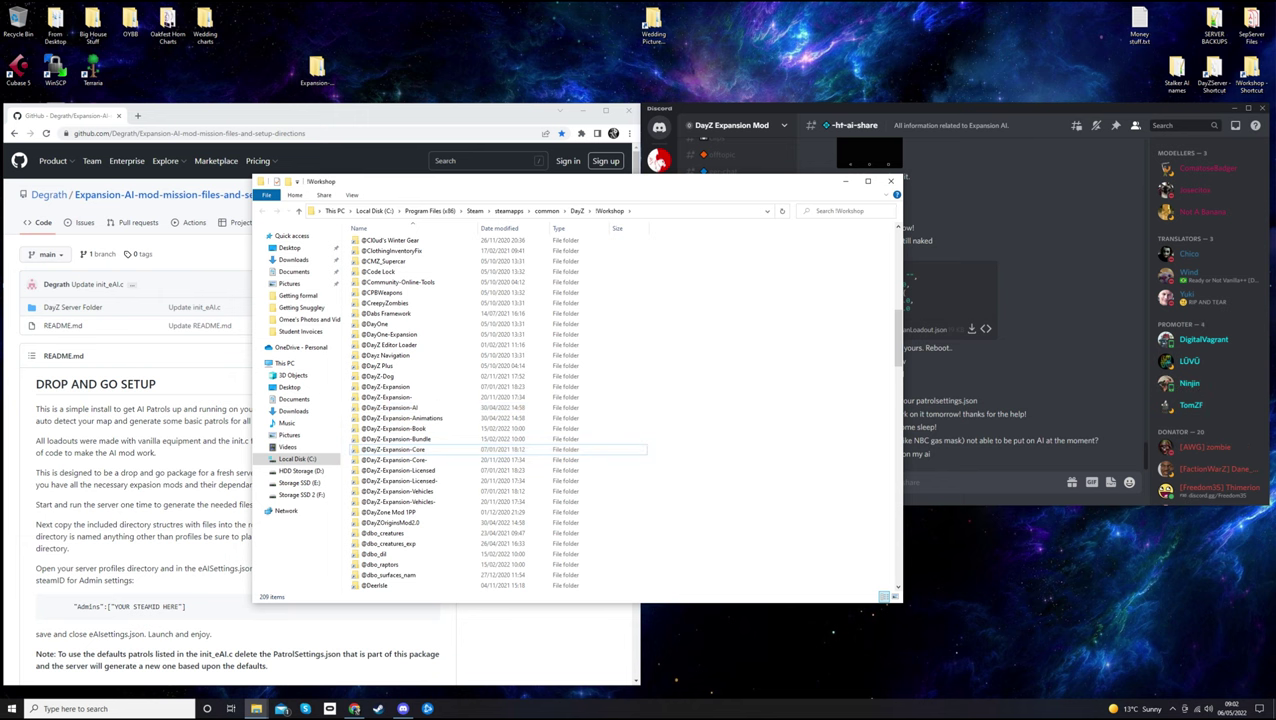
Close Discord and open the Chernarus AI server connection in WinSCP
{"action": "left_click", "coordinate": [1262, 108]}
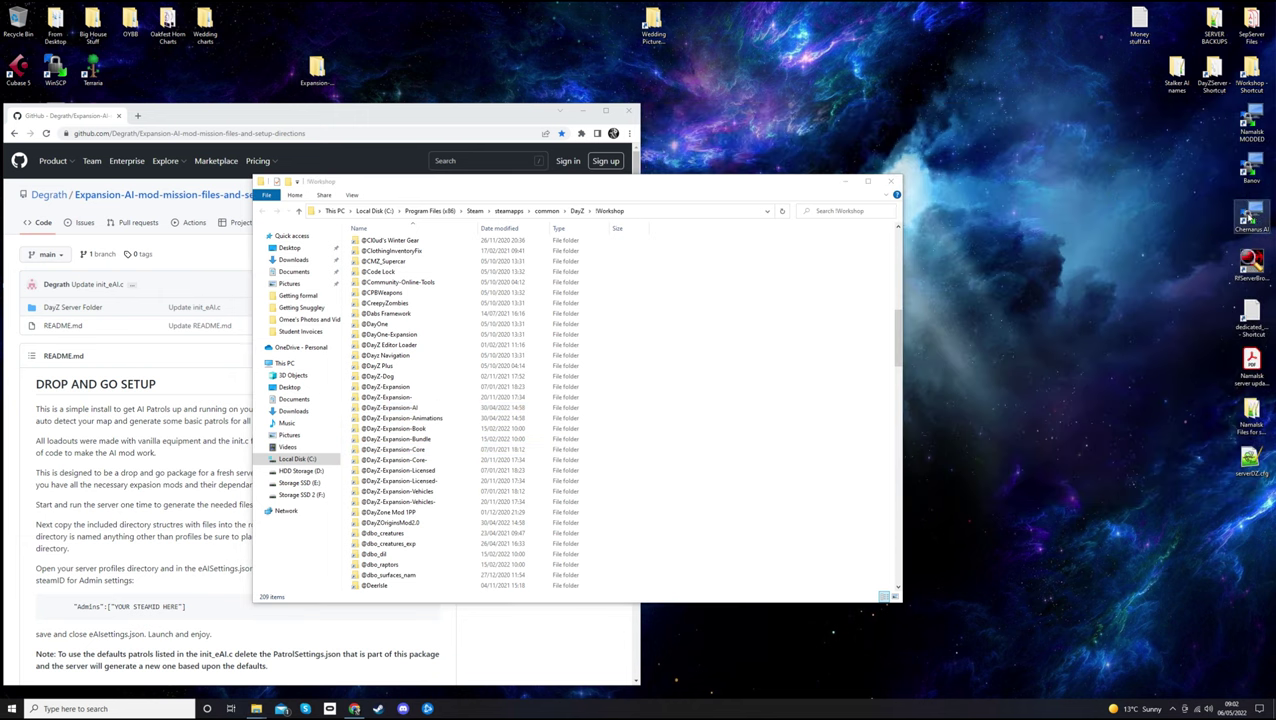
{"action": "left_click_drag", "start_coordinate": [1250, 218], "coordinate": [768, 240]}
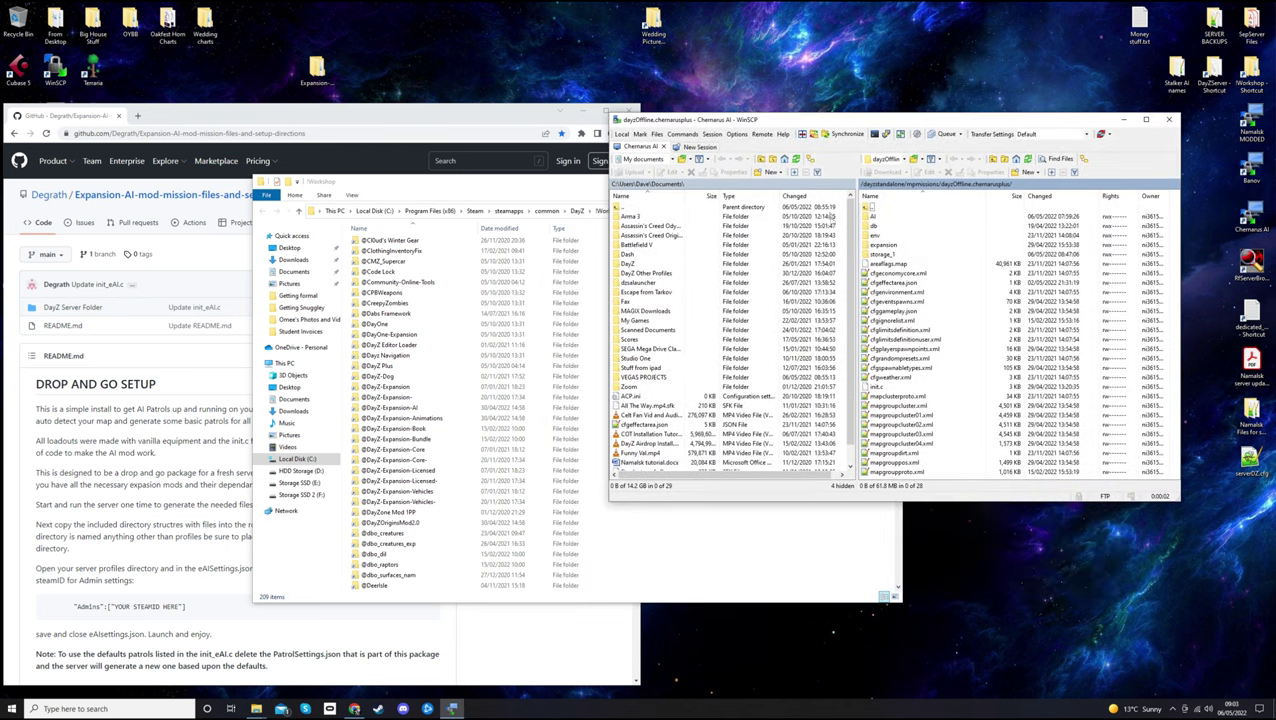
Place the !Workshop and WinSCP windows side by side and go up to the server's dayzstandalone folder
{"action": "left_click", "coordinate": [498, 186]}
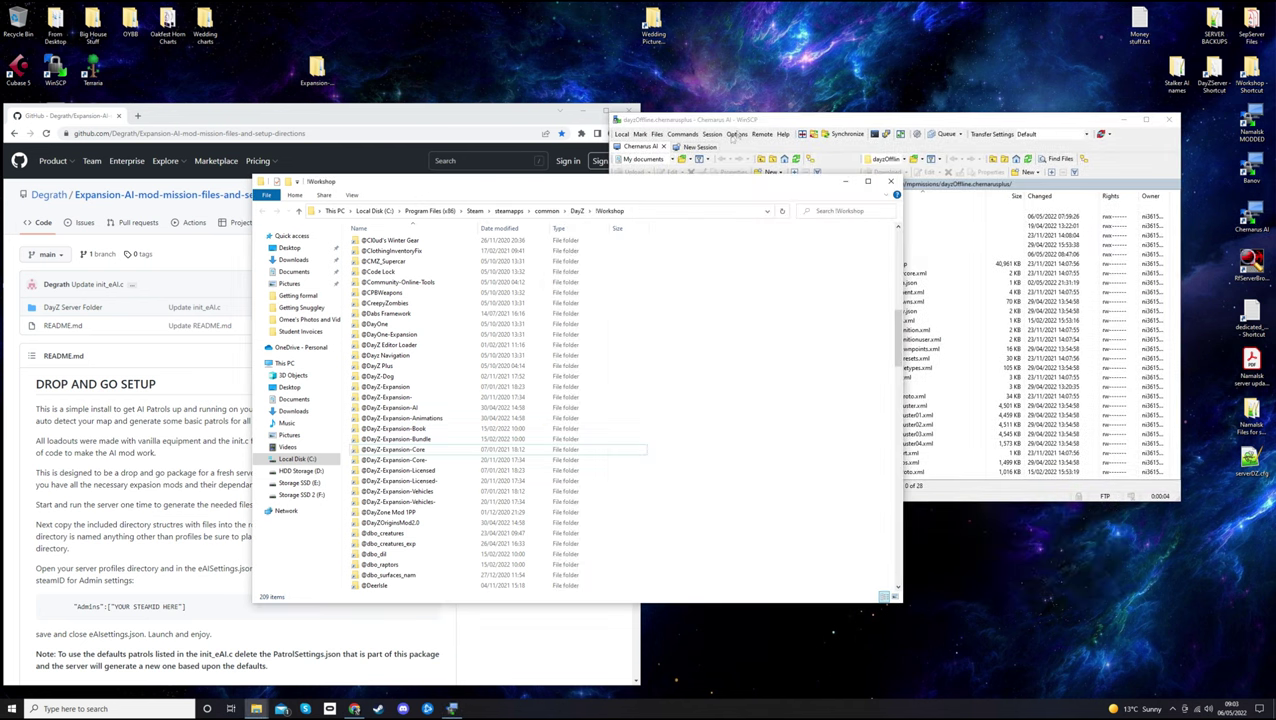
{"action": "left_click_drag", "start_coordinate": [641, 186], "coordinate": [389, 164]}
{"action": "left_click_drag", "start_coordinate": [764, 121], "coordinate": [802, 152]}
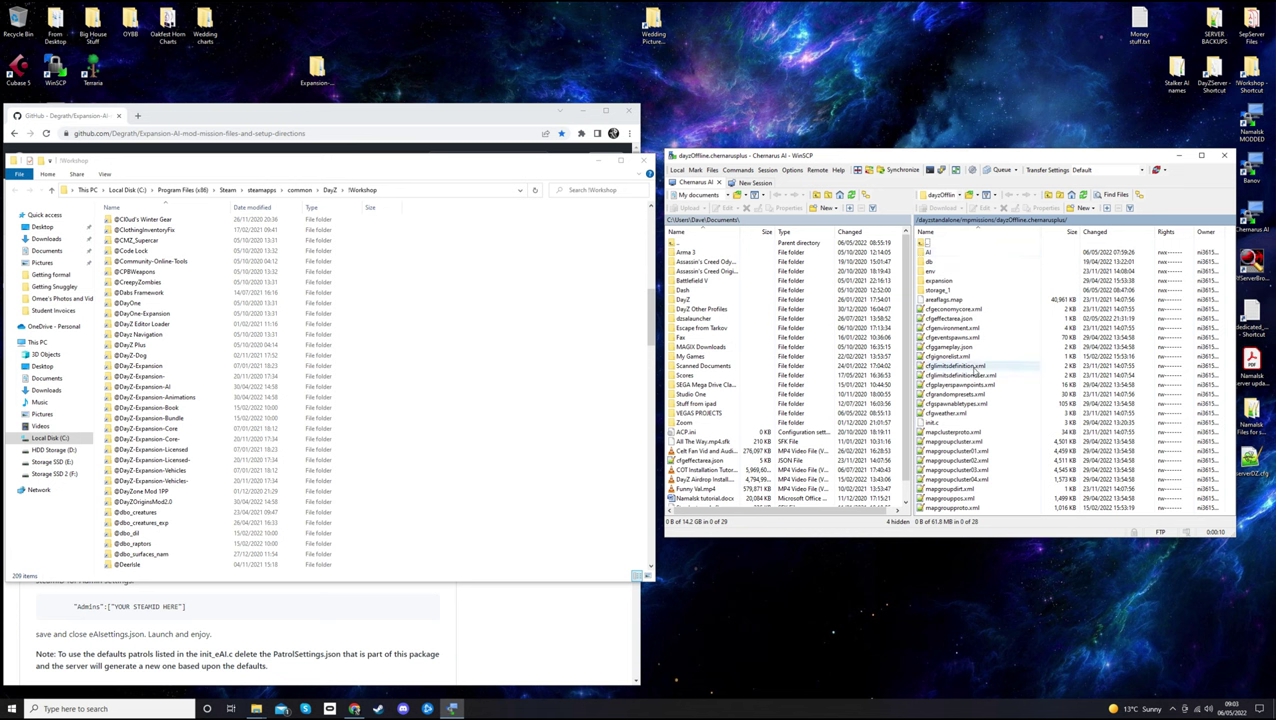
{"action": "double_click", "coordinate": [952, 245]}
{"action": "double_click", "coordinate": [952, 245]}
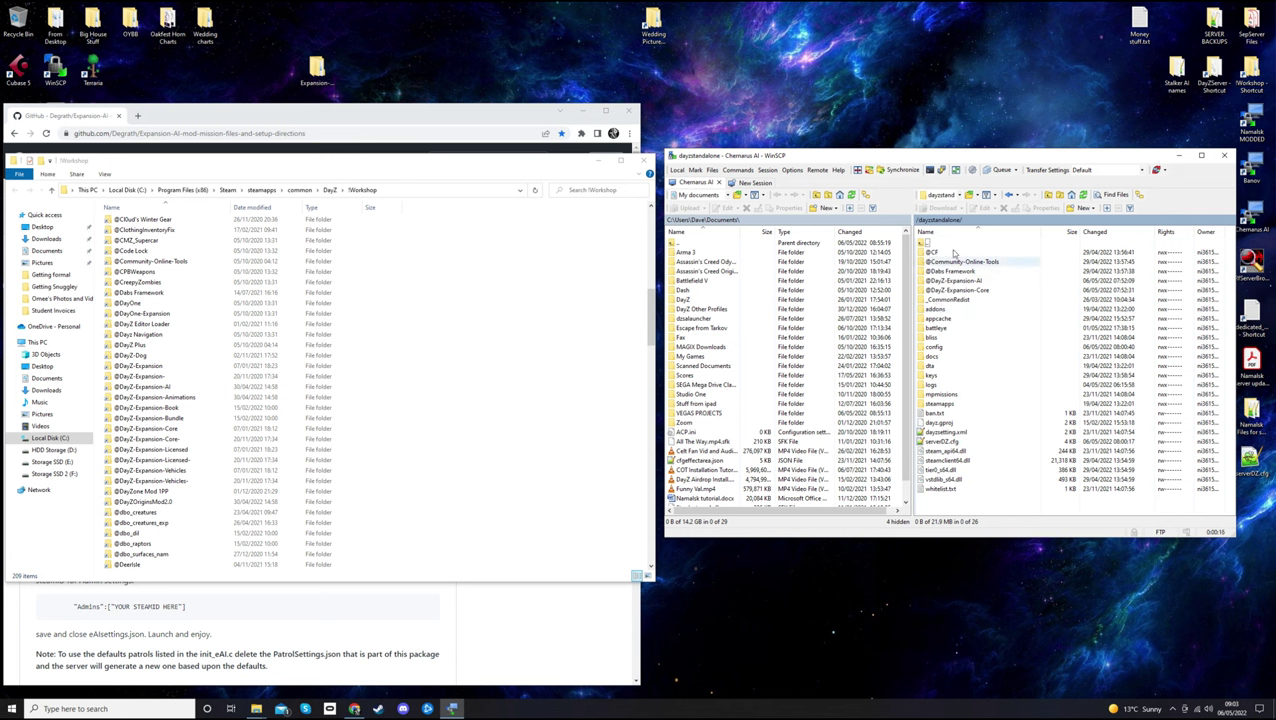
{"action": "left_click", "coordinate": [170, 387]}
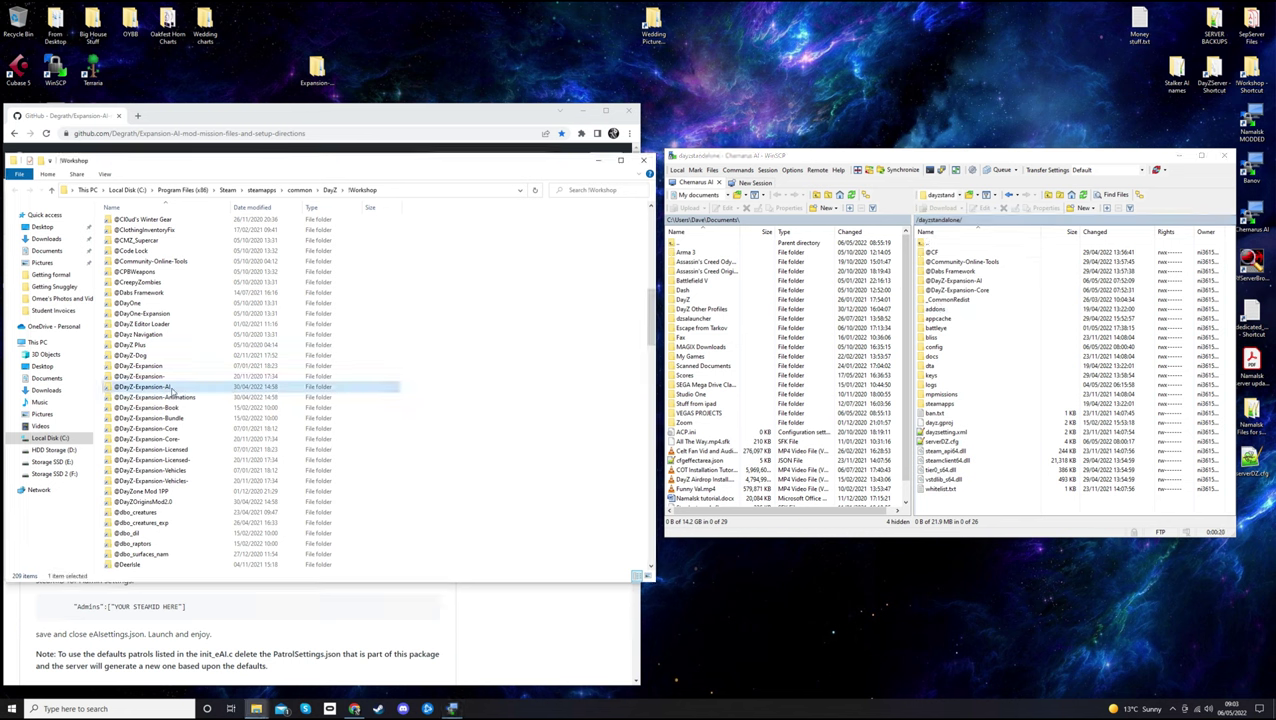
{"action": "left_click", "coordinate": [175, 430], "text": "ctrl"}
{"action": "left_click_drag", "start_coordinate": [202, 392], "coordinate": [580, 326]}
{"action": "left_click", "coordinate": [583, 326]}
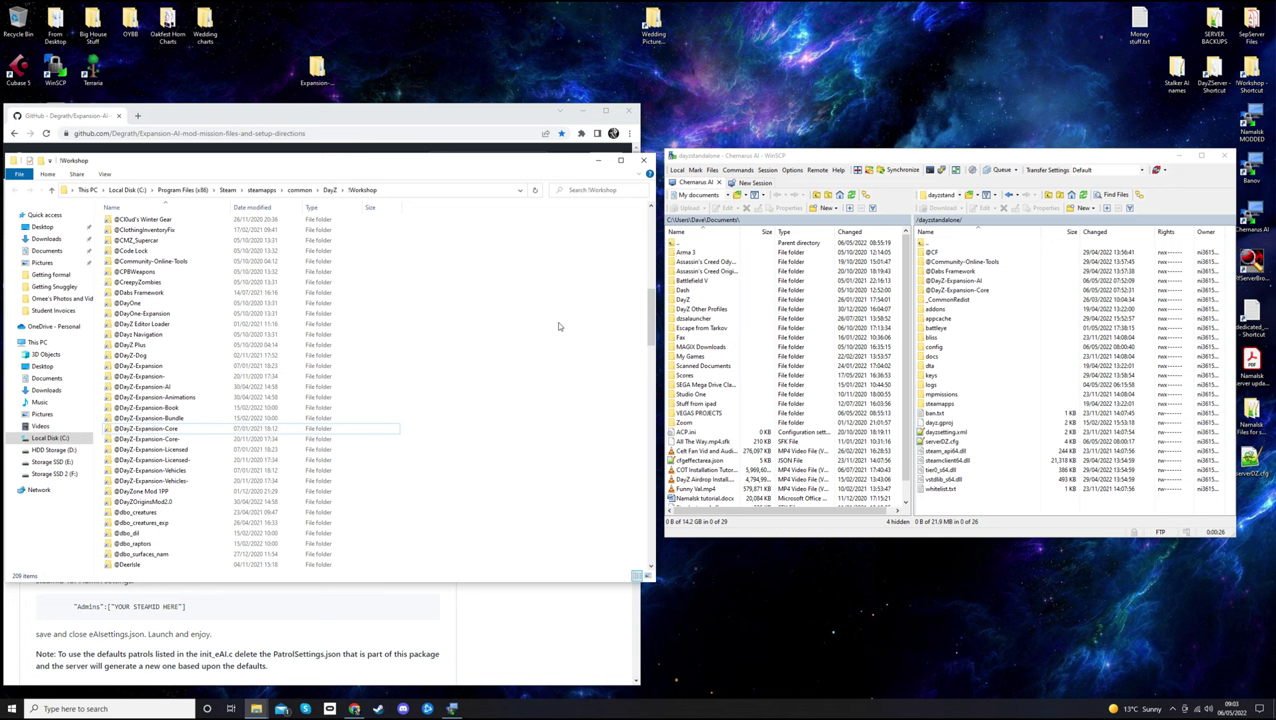
{"action": "double_click", "coordinate": [978, 283]}
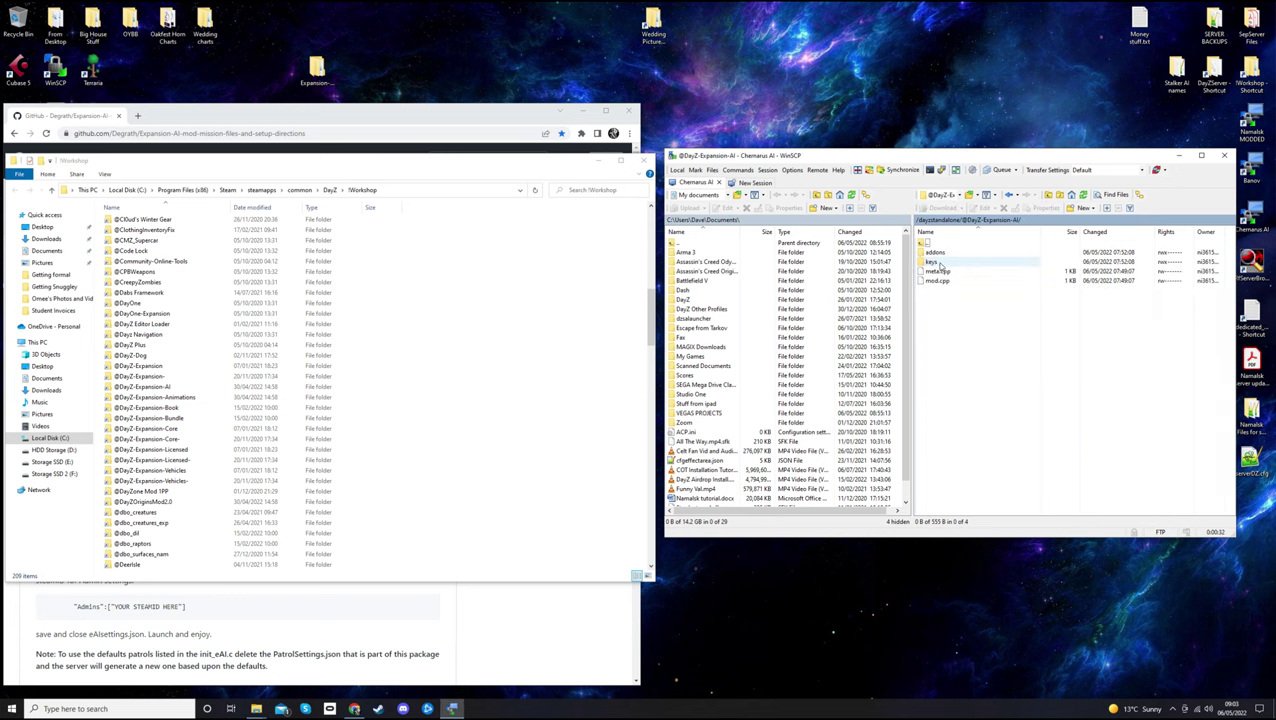
{"action": "double_click", "coordinate": [940, 264]}
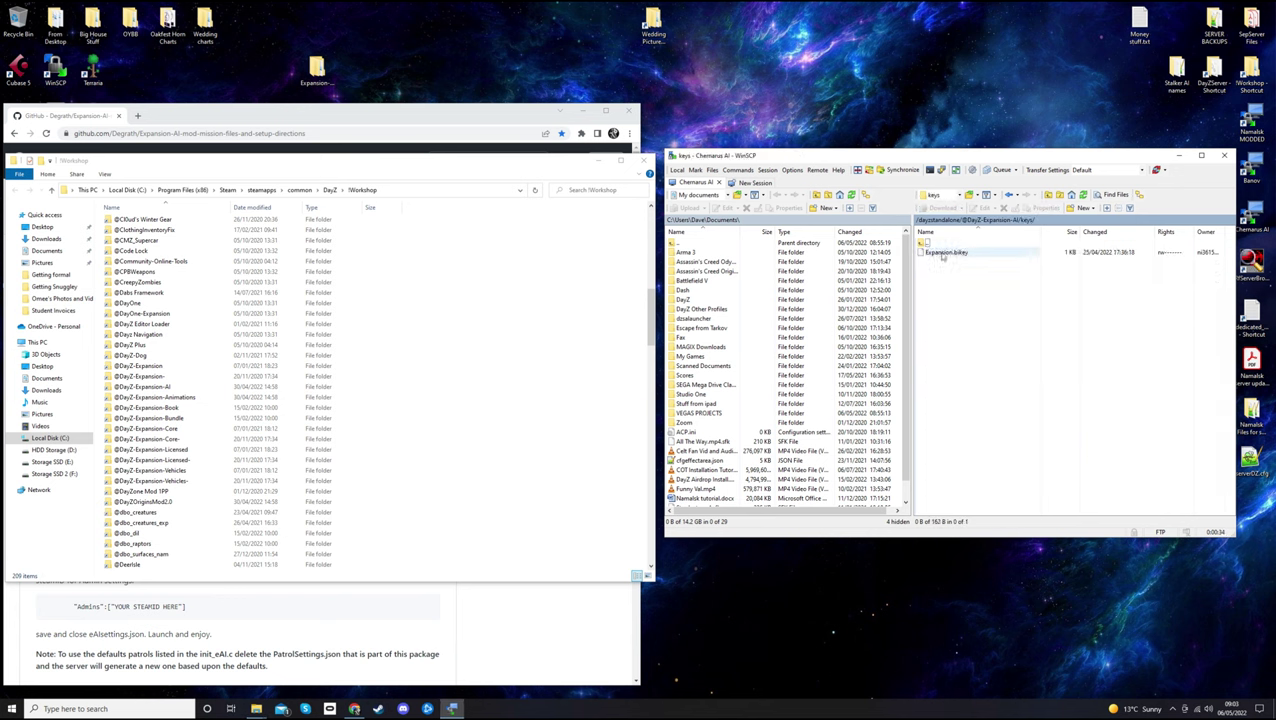
{"action": "double_click", "coordinate": [934, 245]}
{"action": "double_click", "coordinate": [932, 245]}
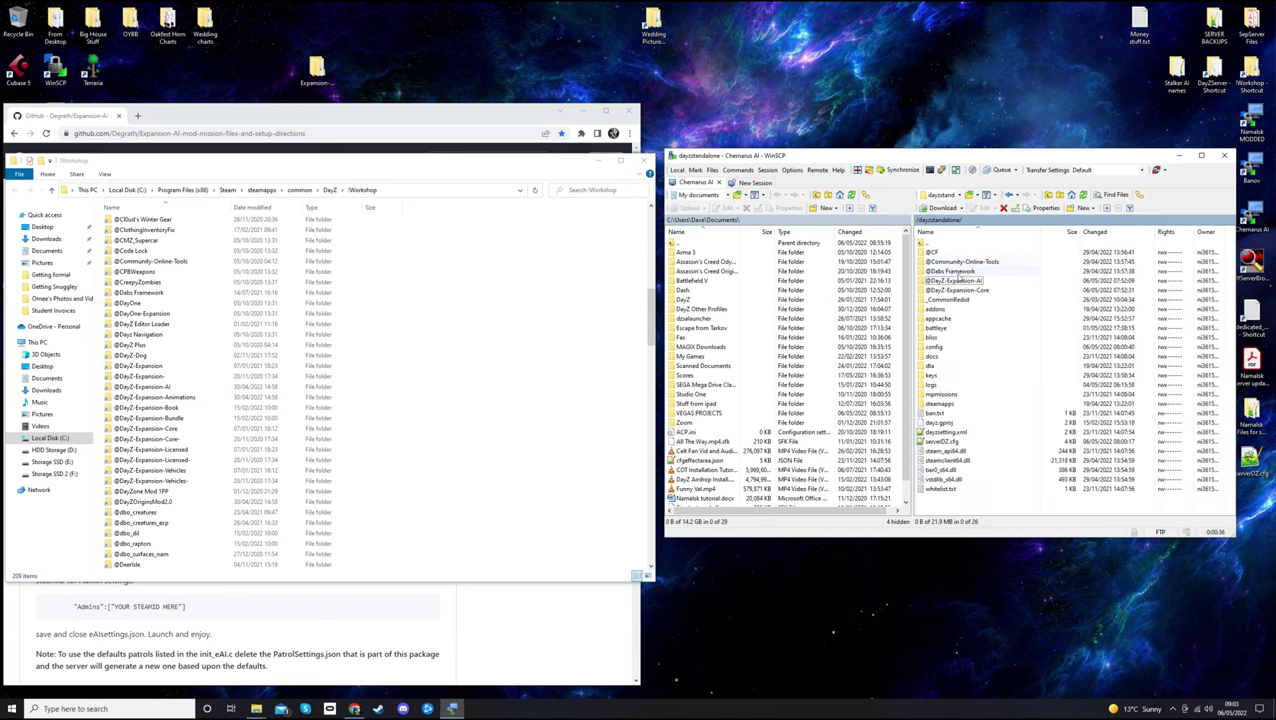
{"action": "double_click", "coordinate": [967, 290]}
{"action": "double_click", "coordinate": [935, 262]}
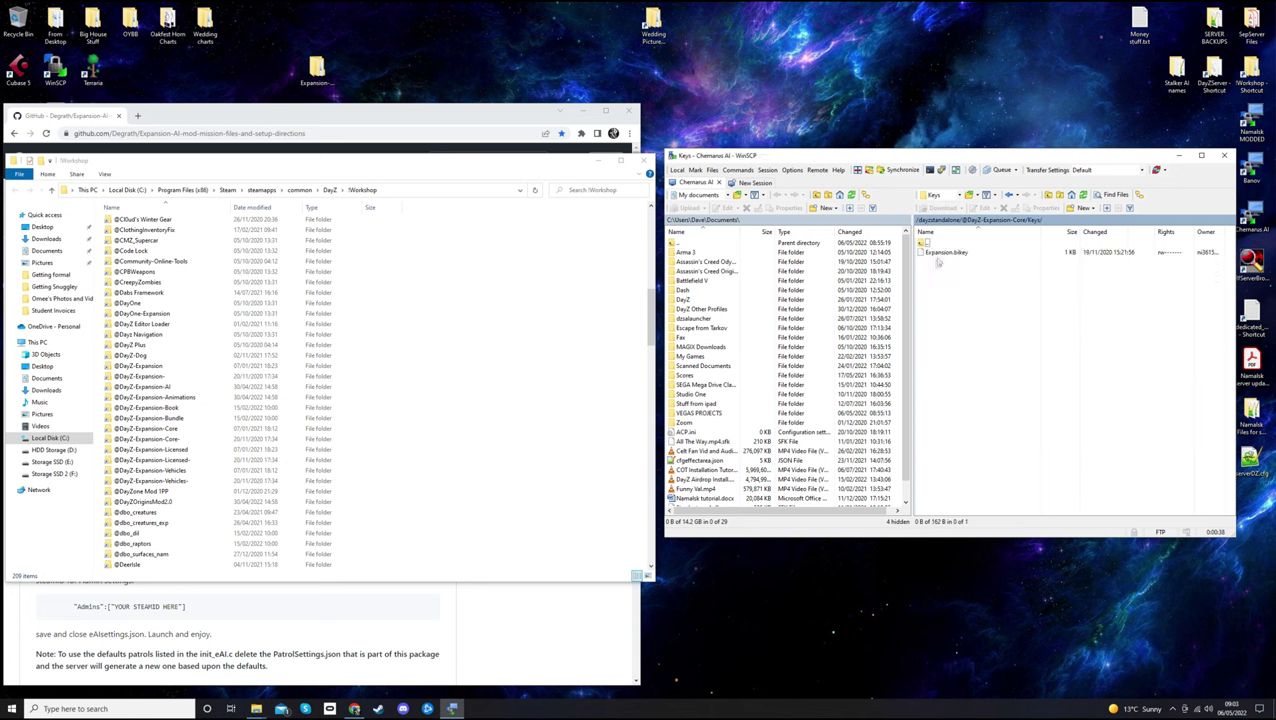
{"action": "double_click", "coordinate": [929, 244]}
{"action": "double_click", "coordinate": [929, 244]}
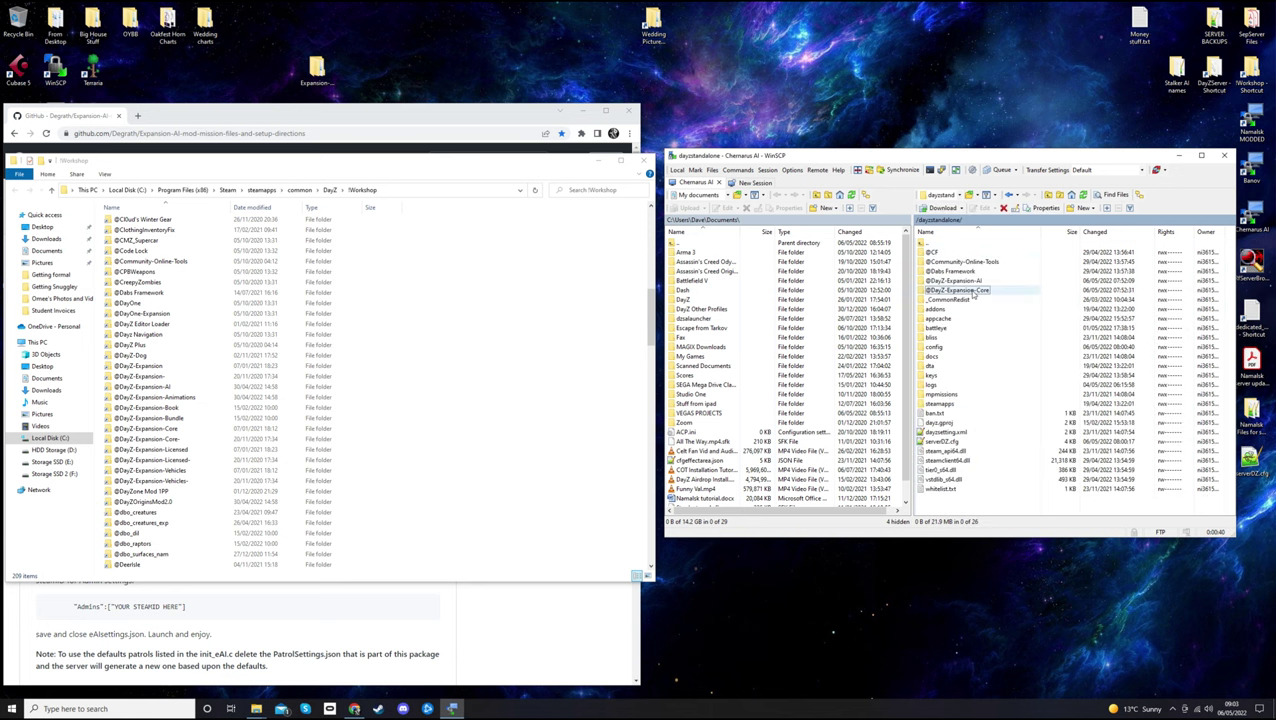
{"action": "double_click", "coordinate": [967, 290]}
{"action": "double_click", "coordinate": [935, 263]}
{"action": "left_click", "coordinate": [958, 254]}
{"action": "right_click", "coordinate": [958, 256]}
{"action": "left_click", "coordinate": [1000, 341]}
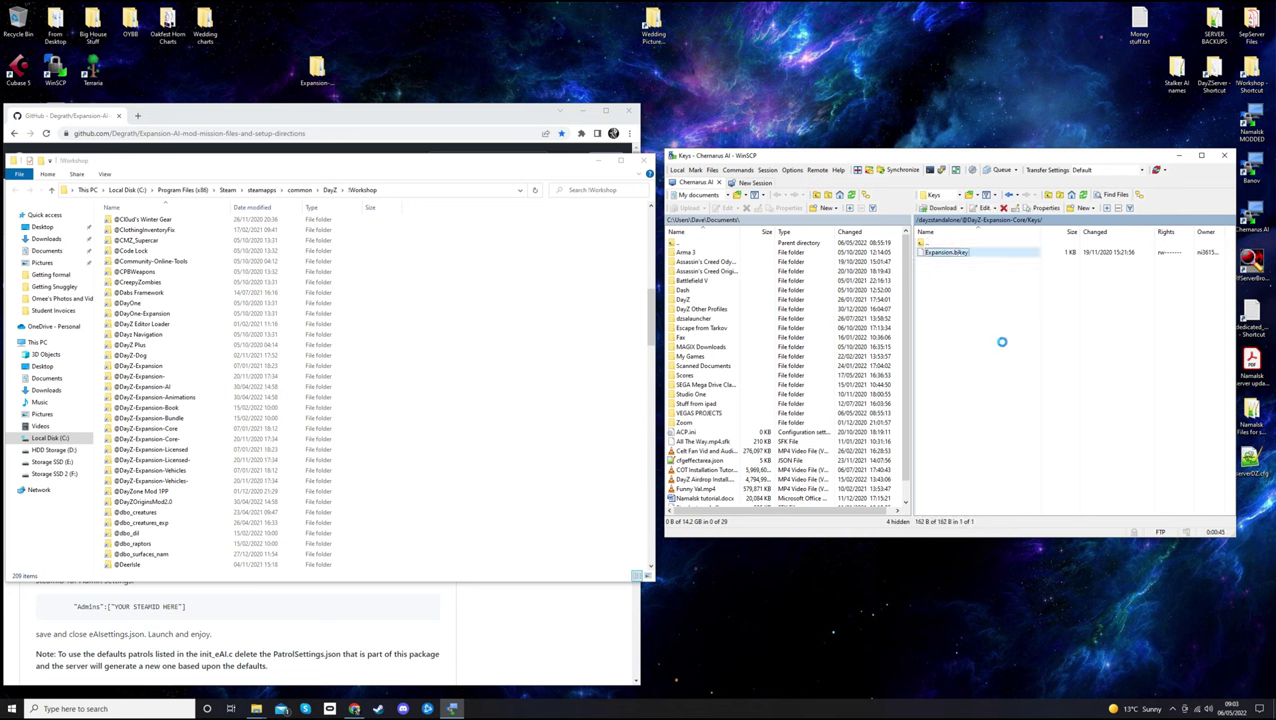
Inspect the bikey files in the server's main keys folder under dayzstandalone, and return to the parent folder
{"action": "left_click", "coordinate": [945, 220]}
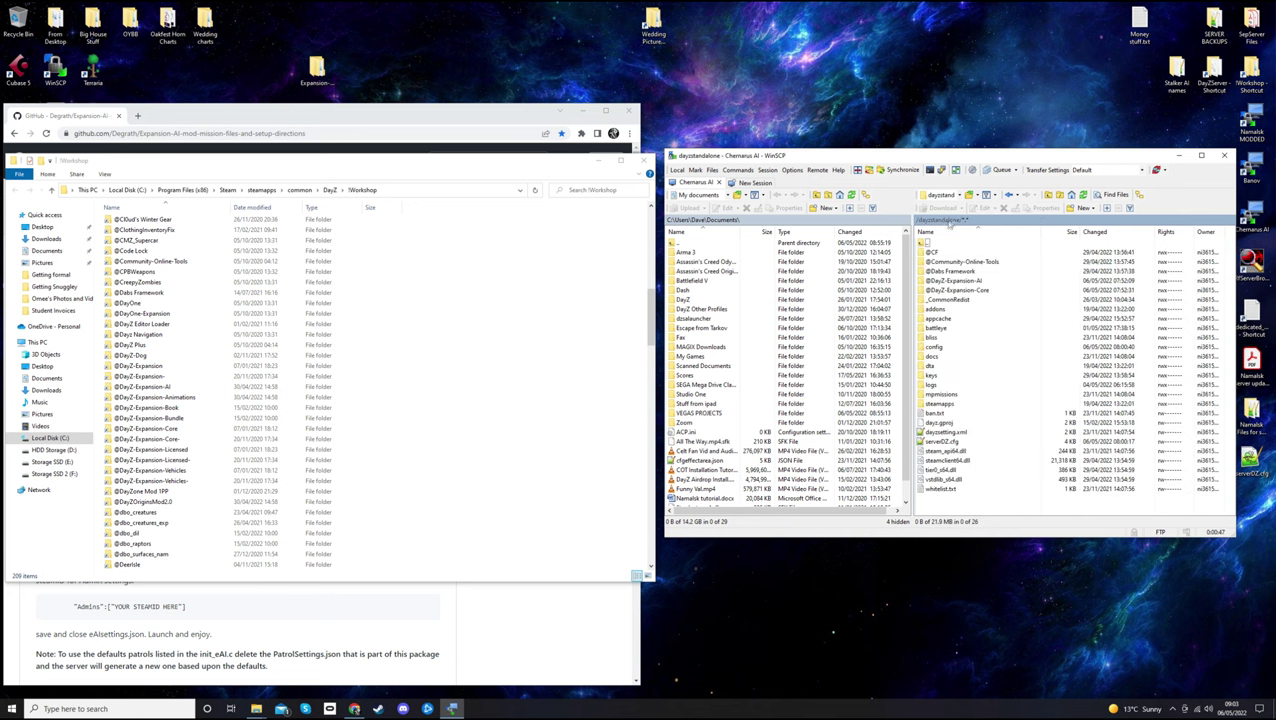
{"action": "left_click", "coordinate": [939, 374]}
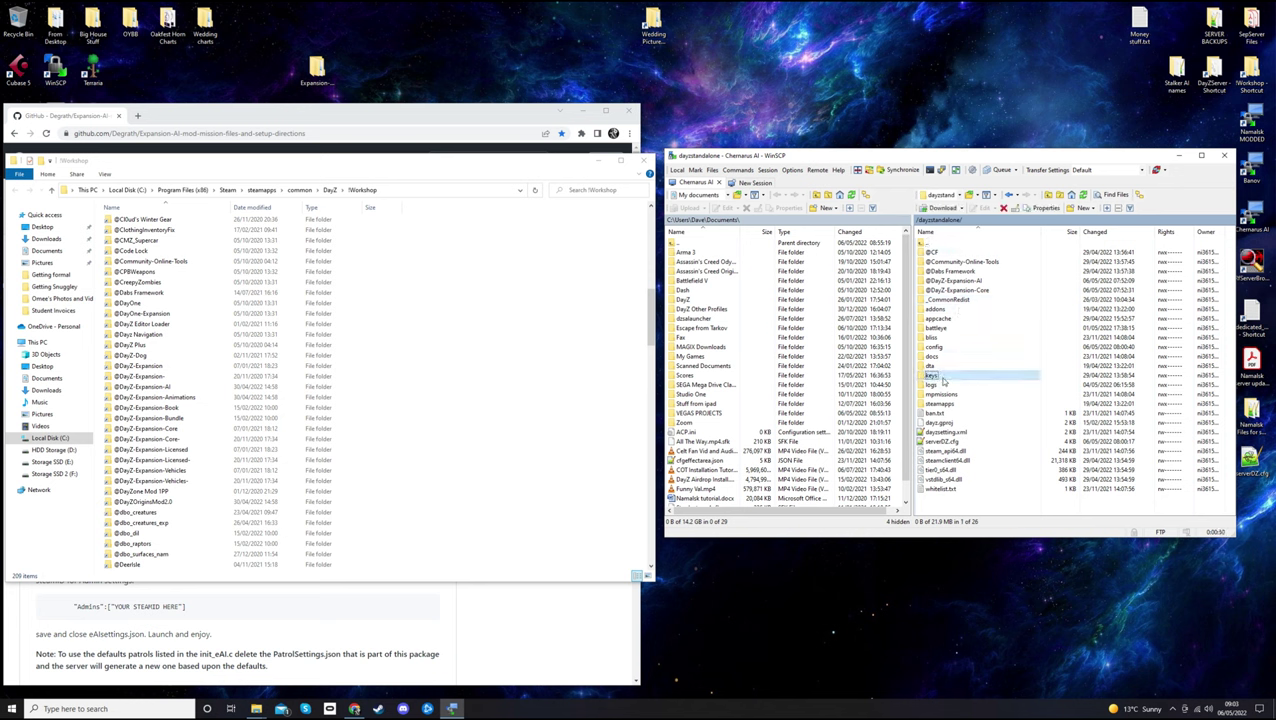
{"action": "double_click", "coordinate": [941, 377]}
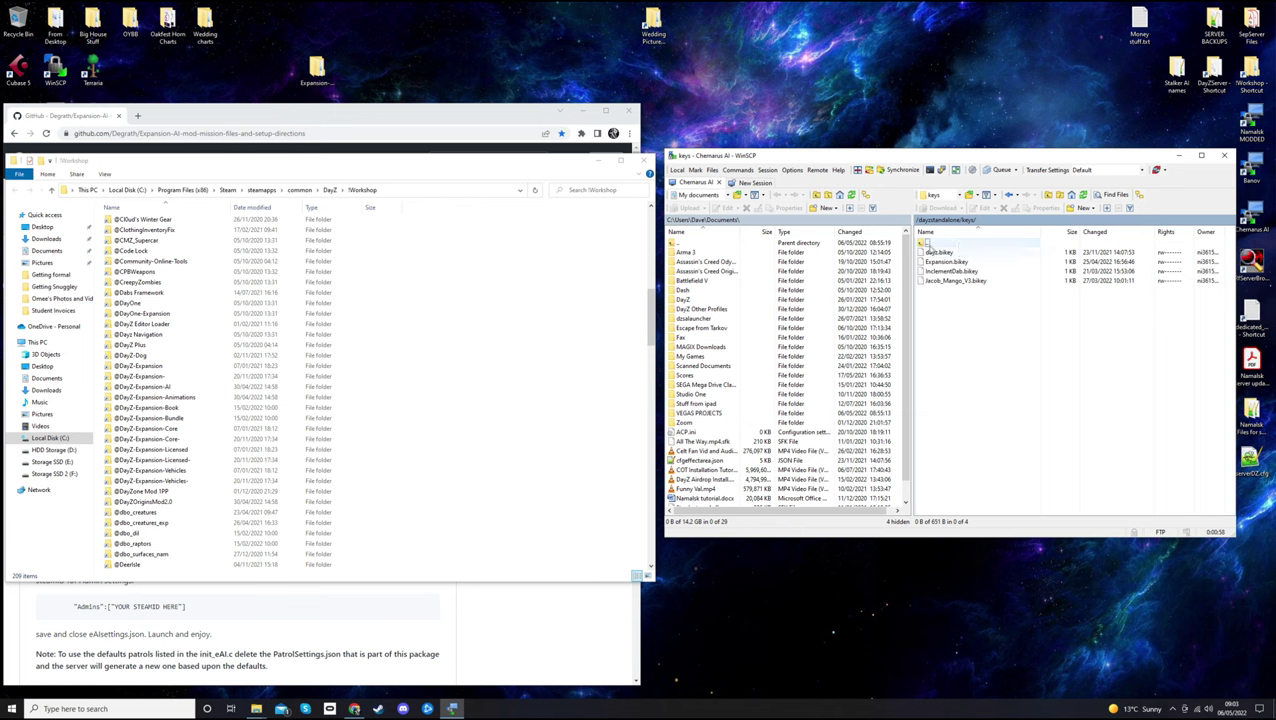
{"action": "double_click", "coordinate": [938, 243]}
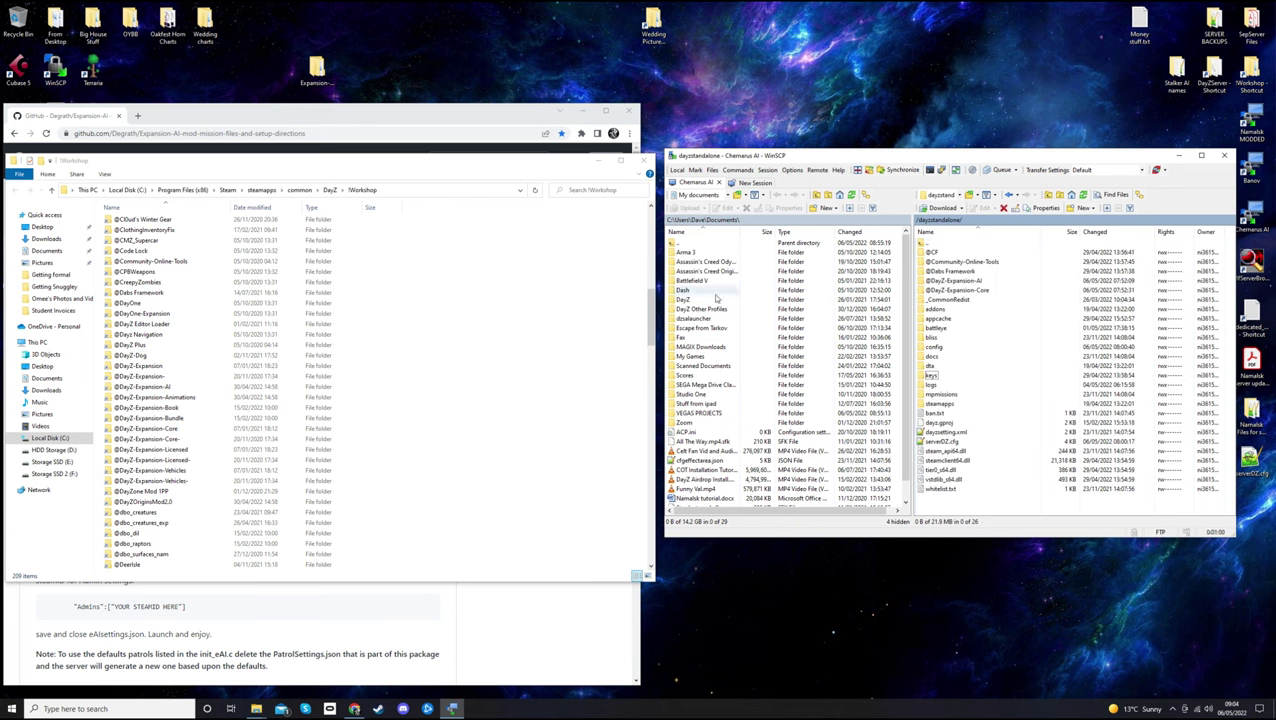
{"action": "left_click", "coordinate": [950, 252]}
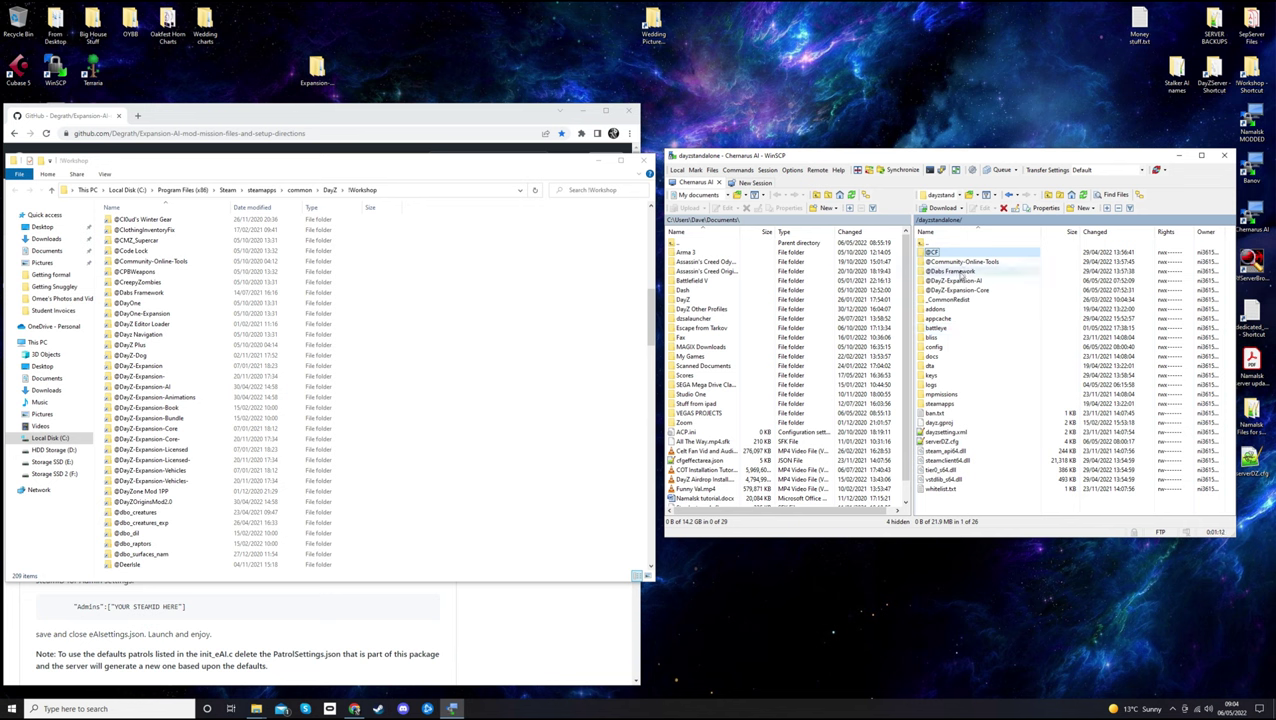
{"action": "left_click", "coordinate": [958, 271], "text": "shift"}
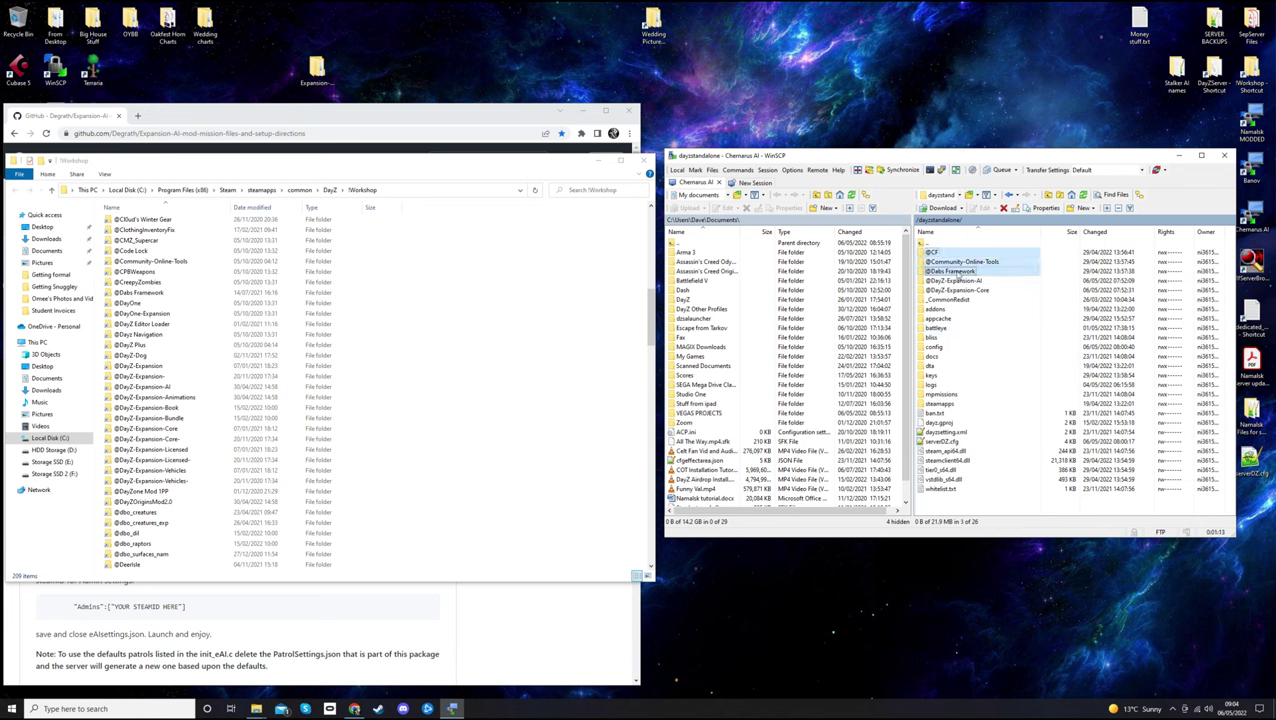
{"action": "left_click", "coordinate": [970, 510]}
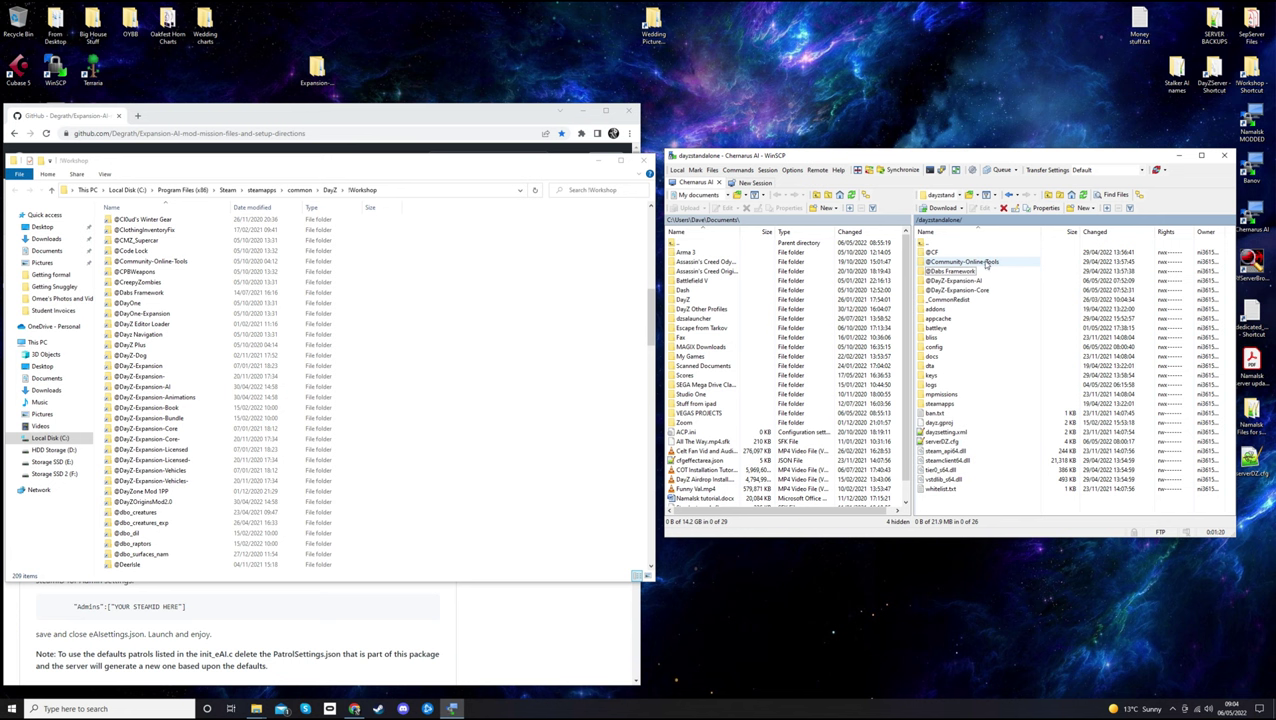
{"action": "left_click", "coordinate": [986, 262]}
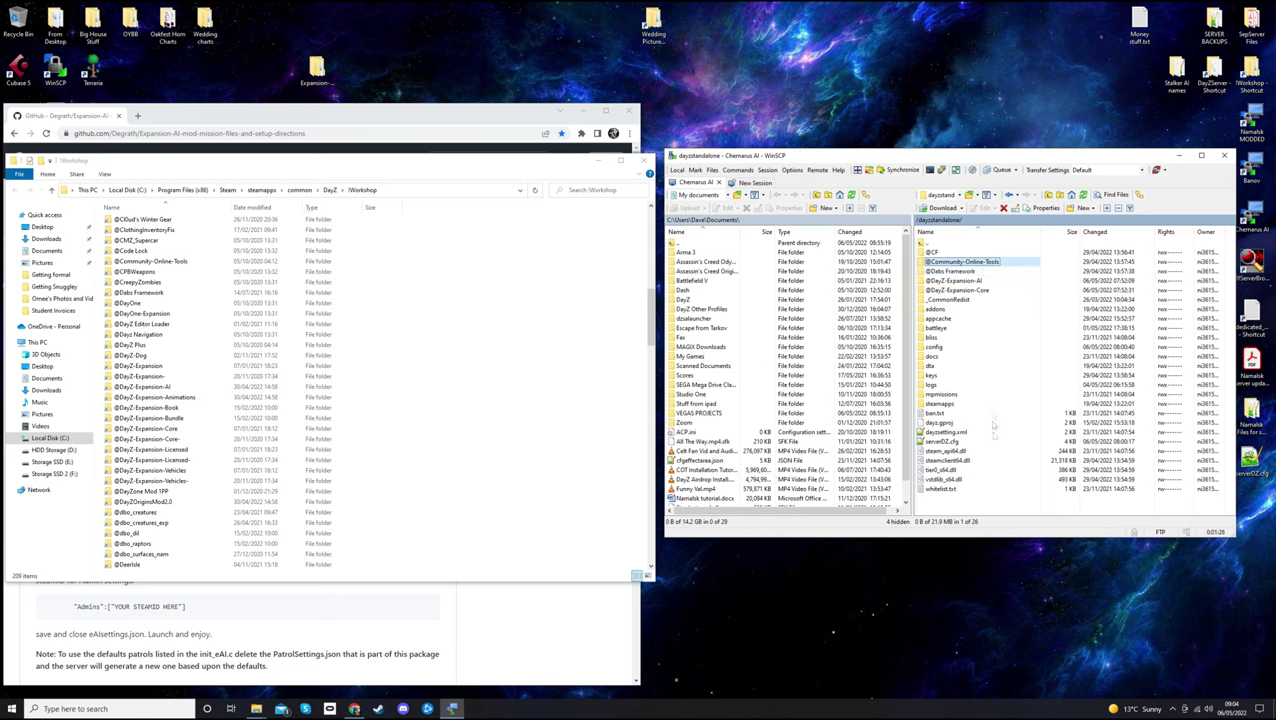
{"action": "left_click", "coordinate": [936, 252]}
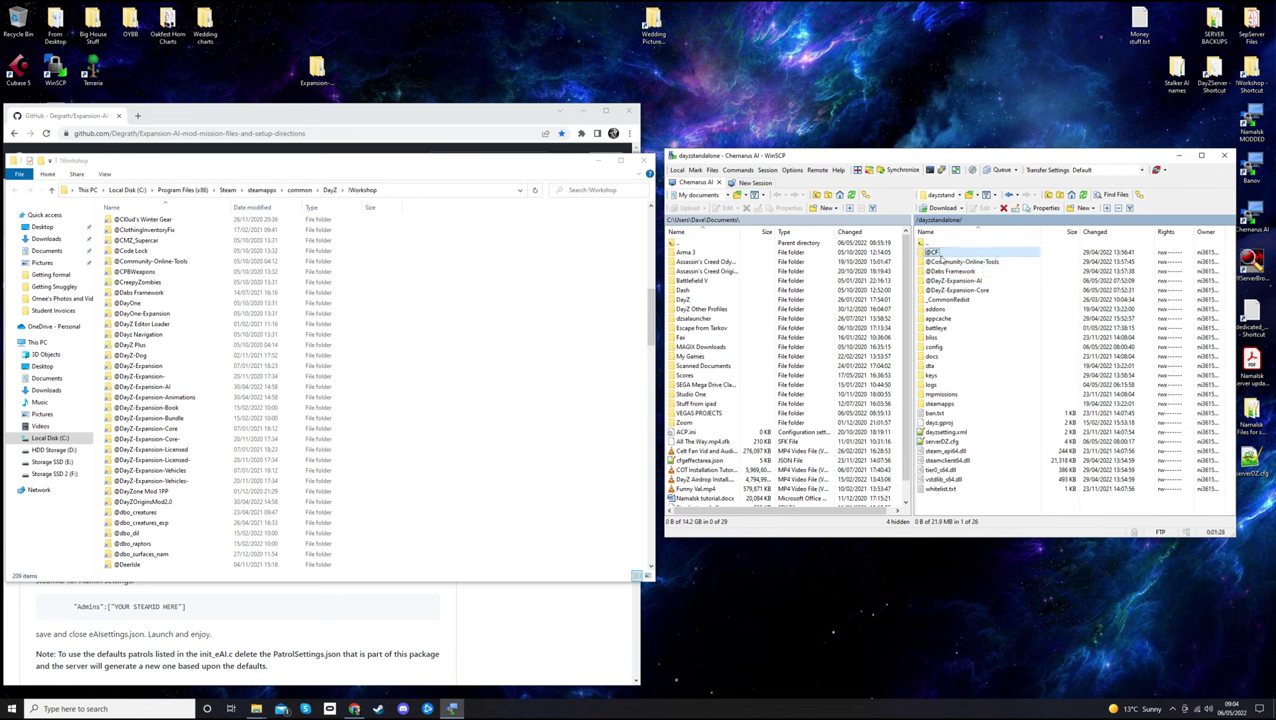
{"action": "left_click", "coordinate": [985, 290], "text": "shift"}
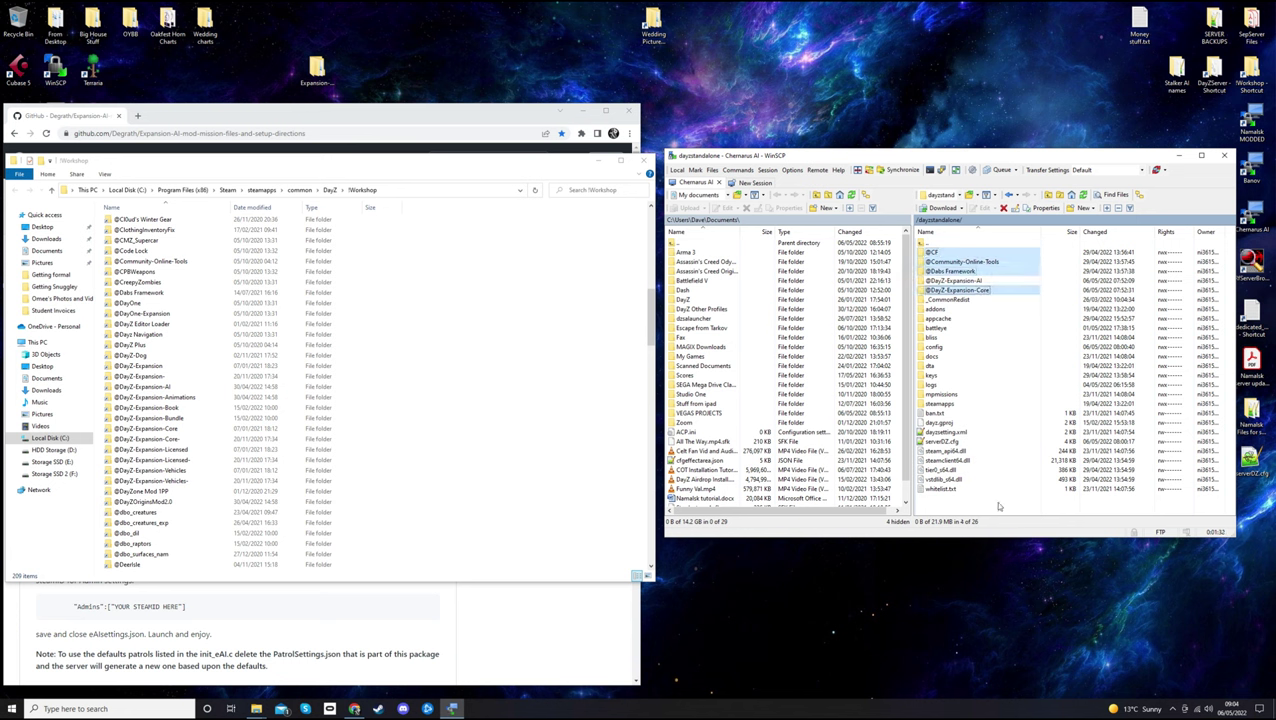
{"action": "left_click", "coordinate": [966, 281]}
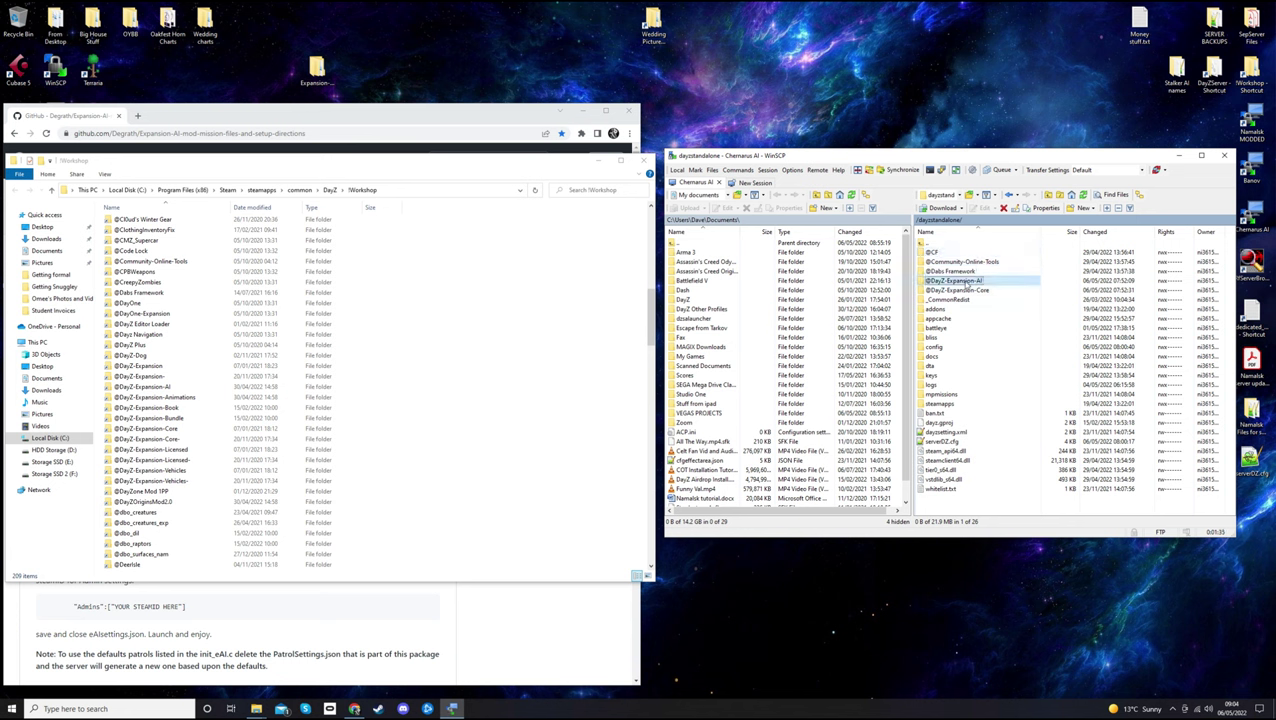
{"action": "left_click", "coordinate": [980, 508]}
{"action": "left_click", "coordinate": [949, 253]}
{"action": "left_click", "coordinate": [960, 271], "text": "shift"}
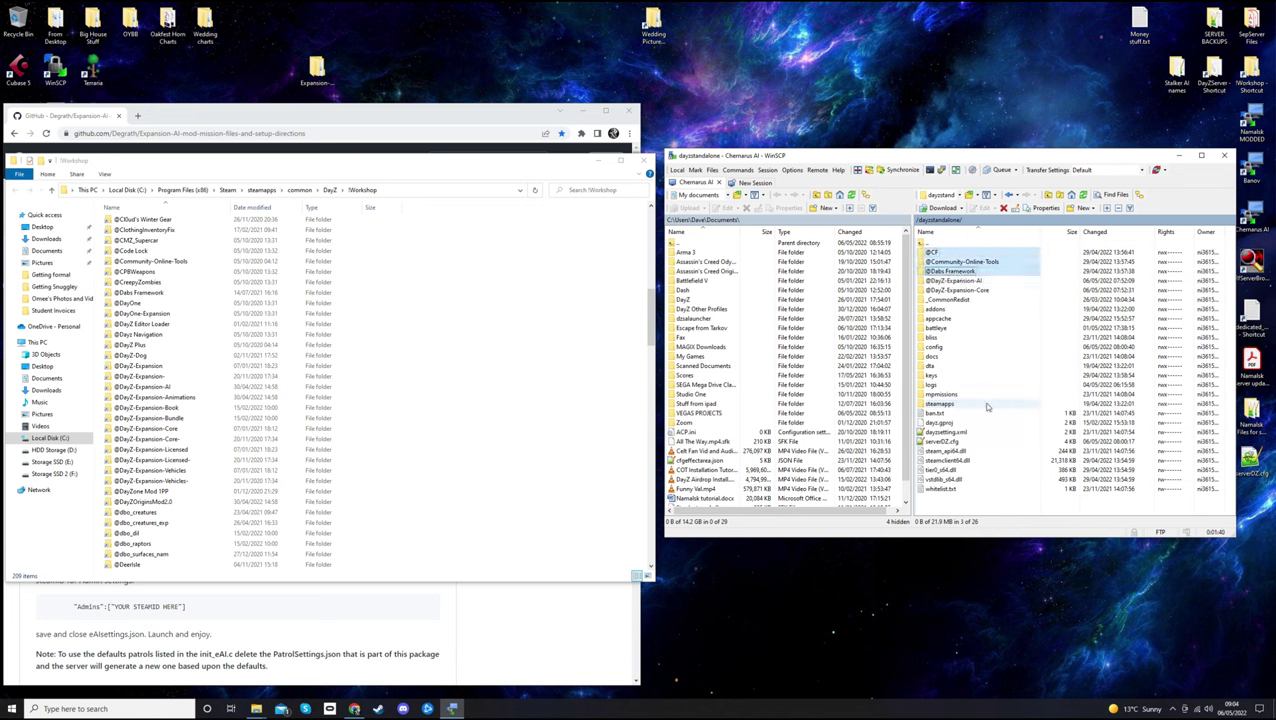
{"action": "left_click", "coordinate": [1003, 510]}
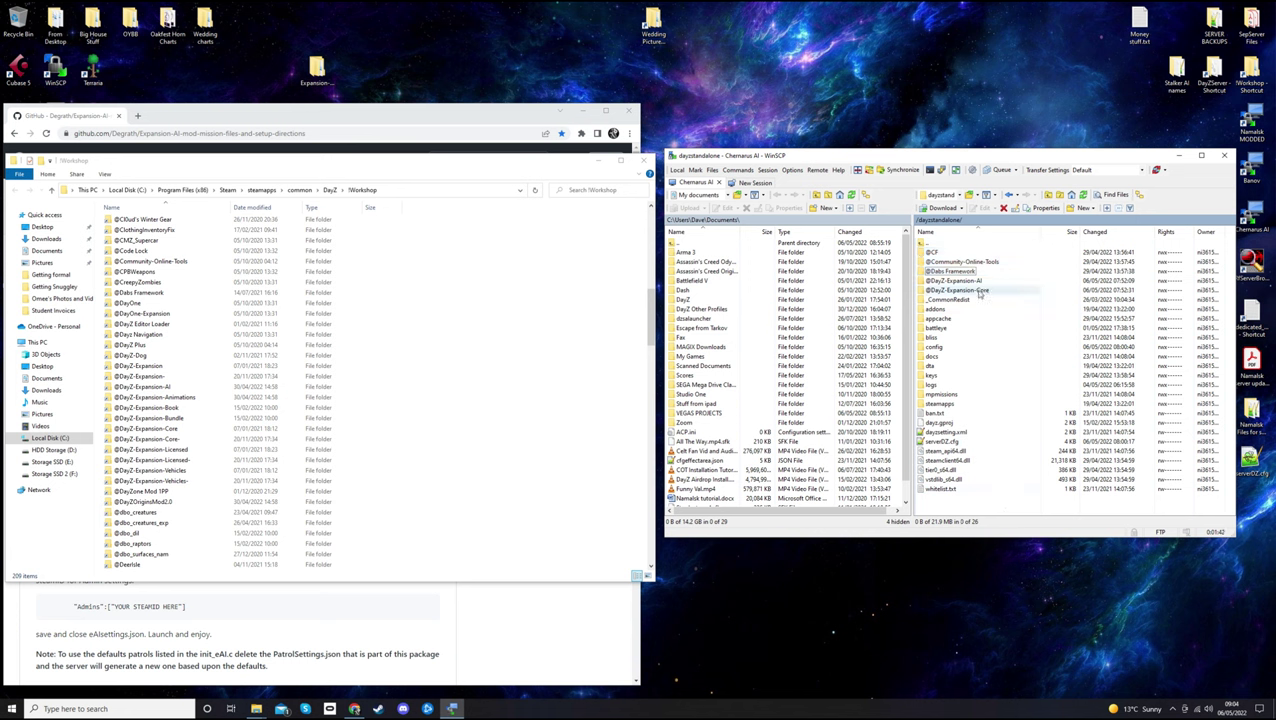
{"action": "left_click", "coordinate": [980, 291]}
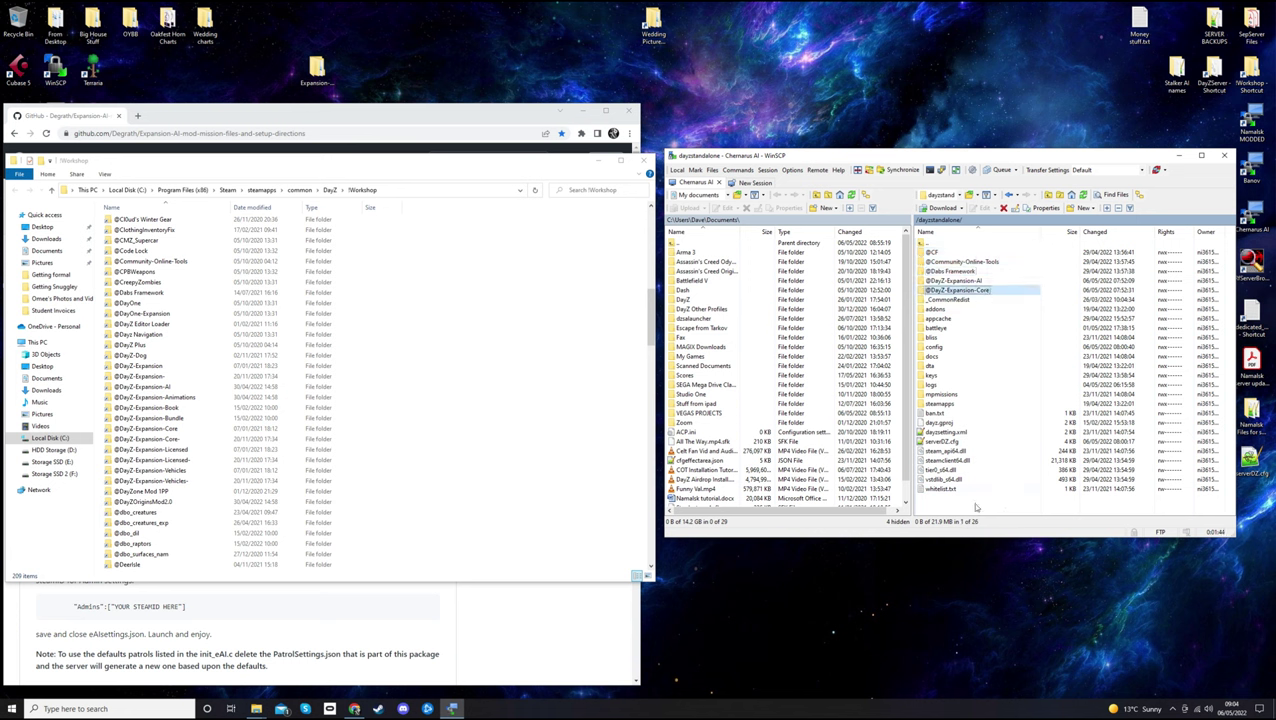
{"action": "left_click", "coordinate": [975, 281]}
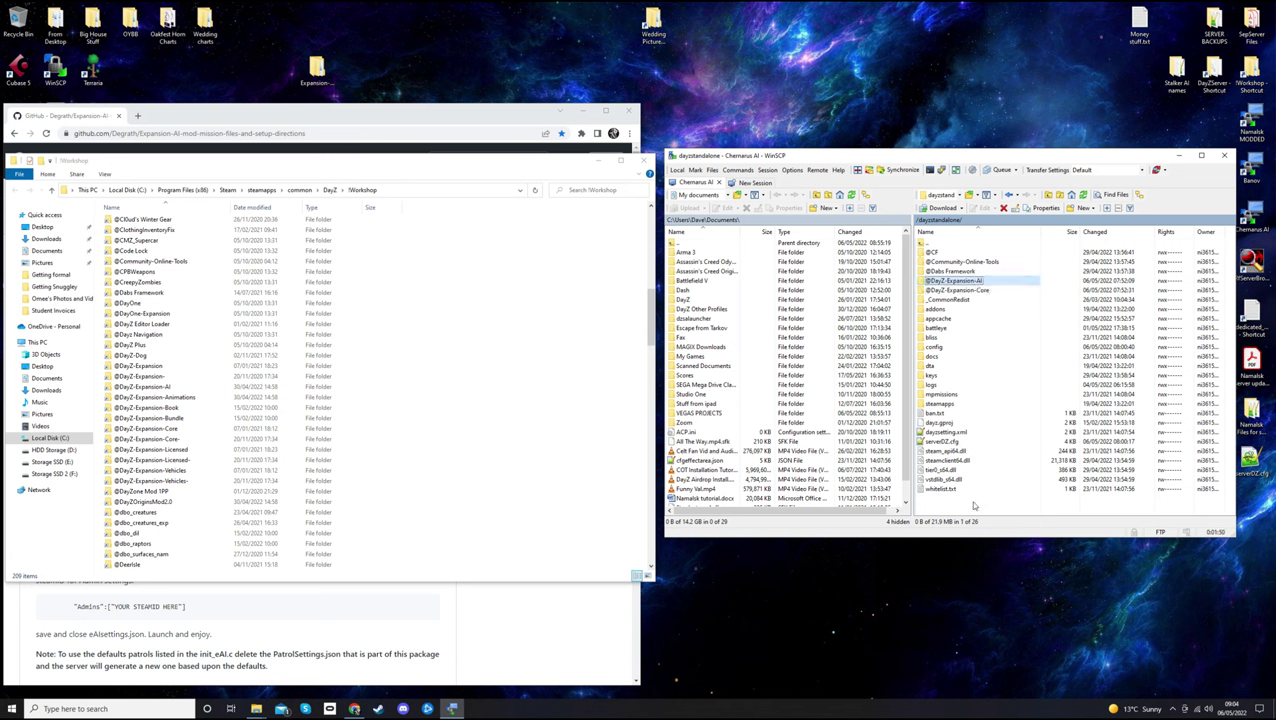
{"action": "left_click", "coordinate": [973, 505]}
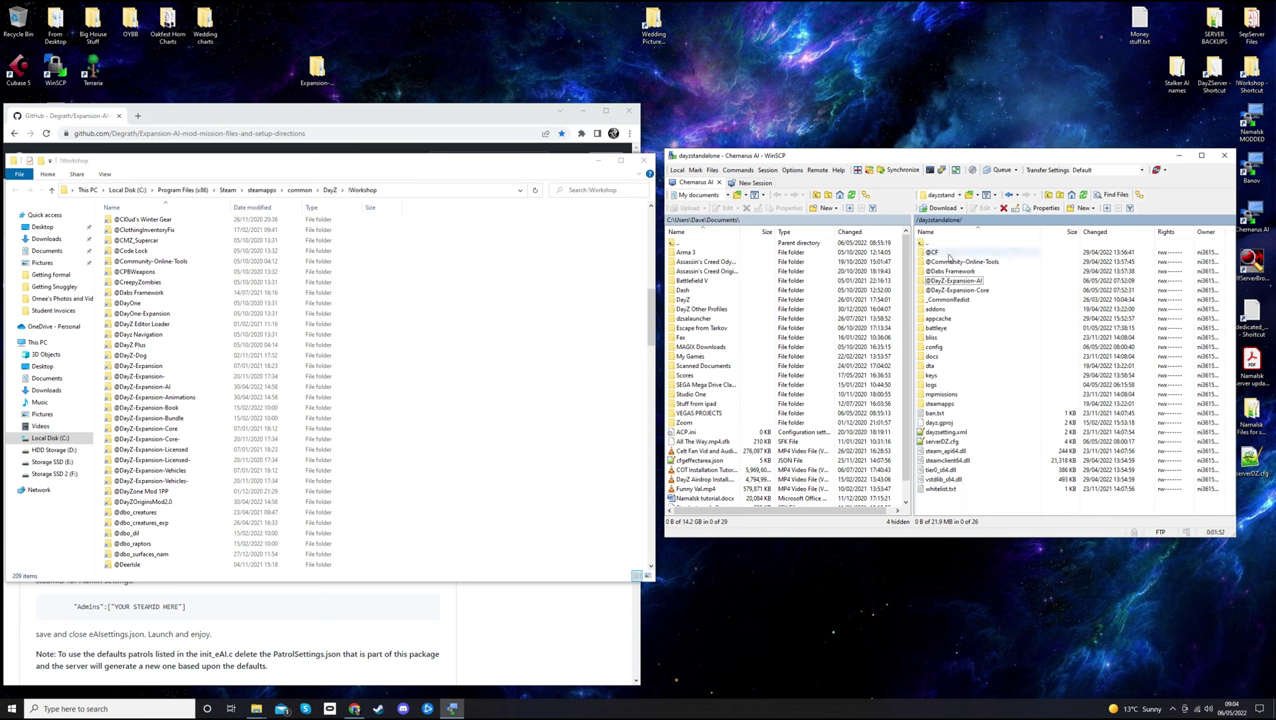
{"action": "left_click", "coordinate": [960, 262]}
{"action": "left_click", "coordinate": [958, 289], "text": "shift"}
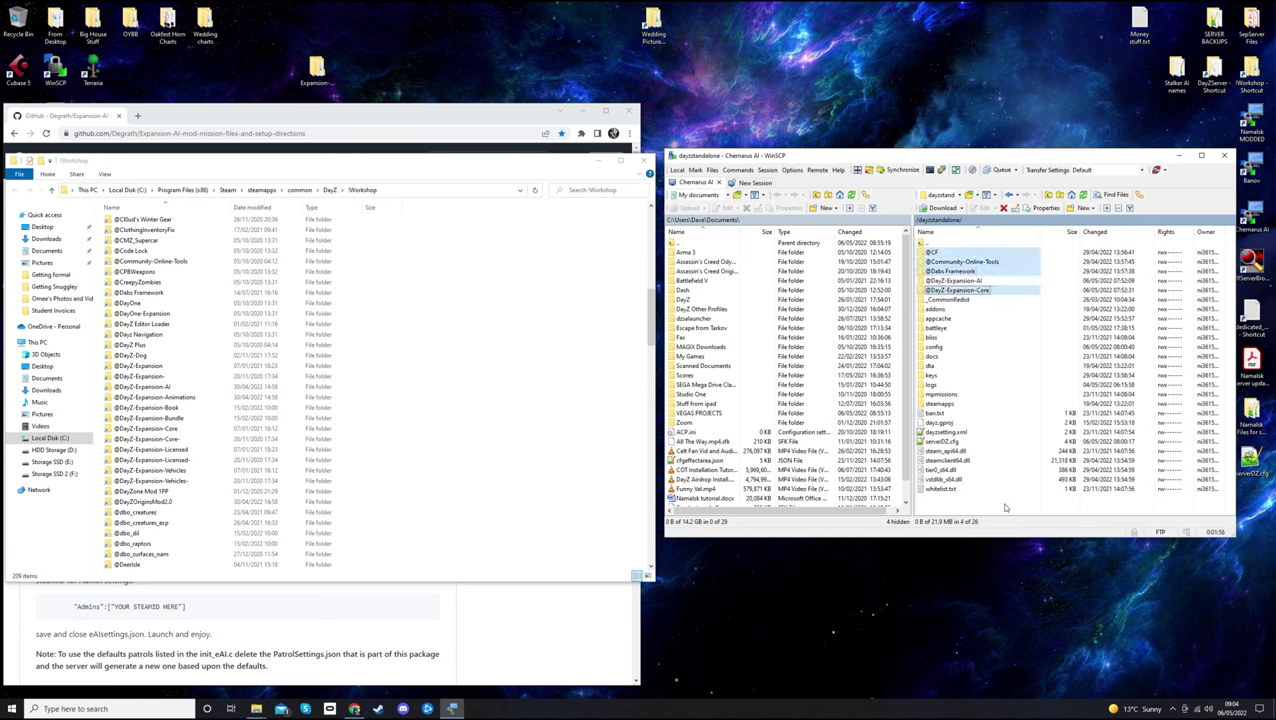
{"action": "left_click", "coordinate": [967, 281]}
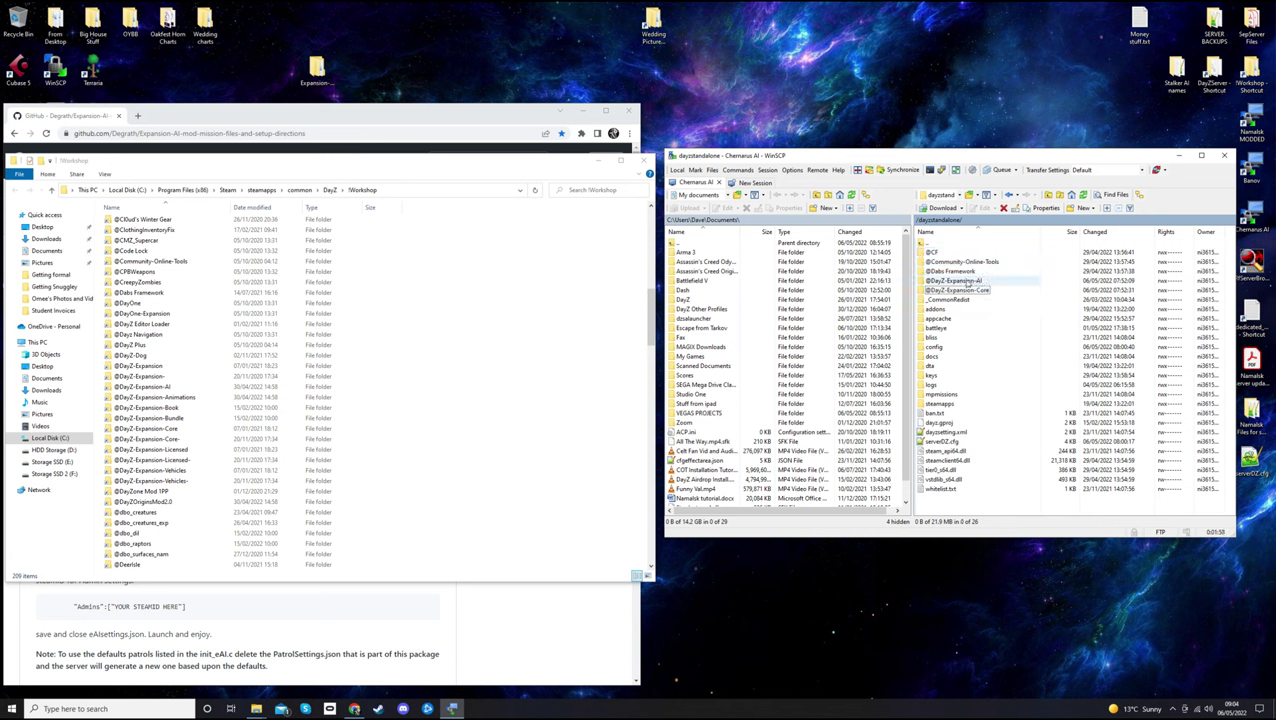
{"action": "left_click", "coordinate": [974, 505]}
{"action": "left_click", "coordinate": [560, 161]}
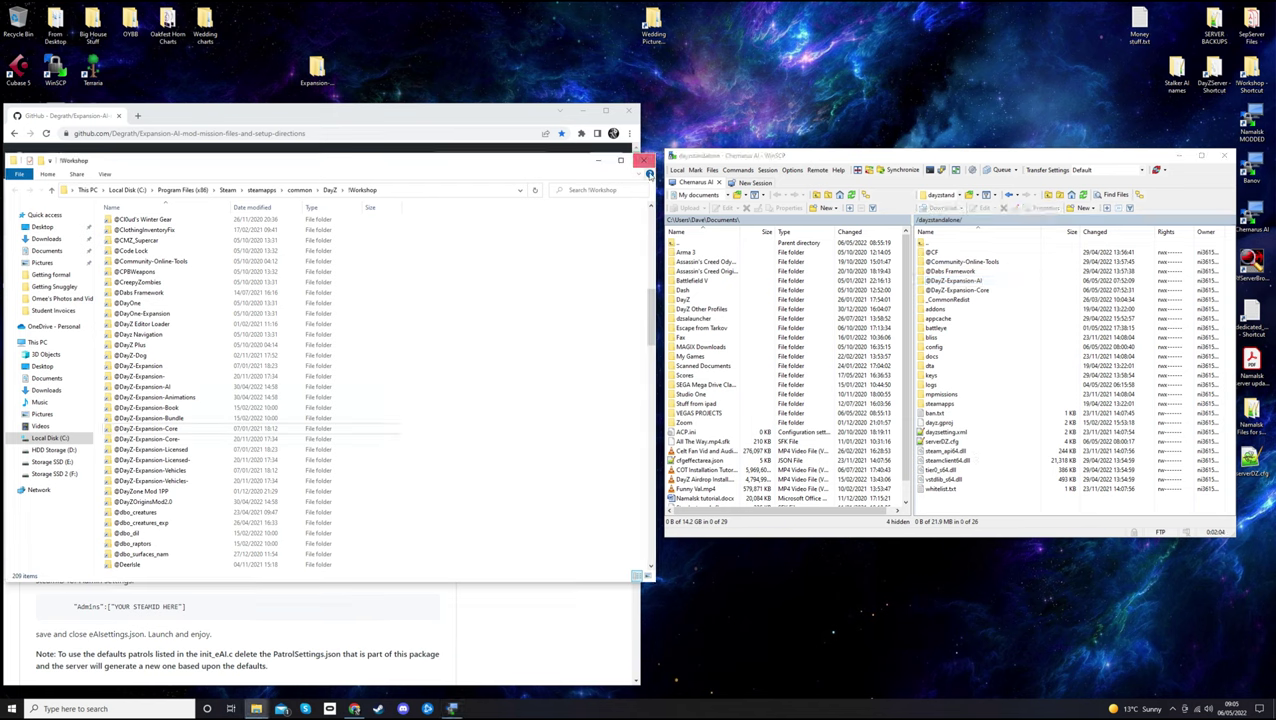
{"action": "left_click", "coordinate": [645, 161]}
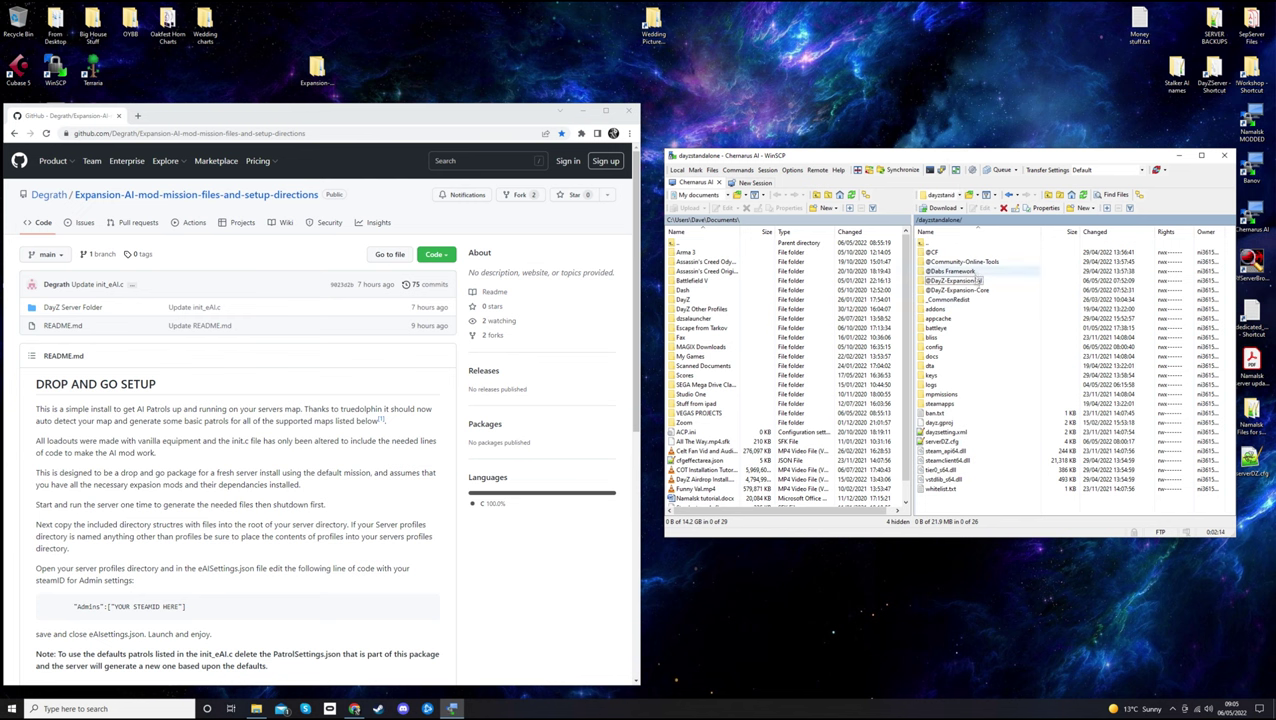
{"action": "left_click", "coordinate": [964, 281]}
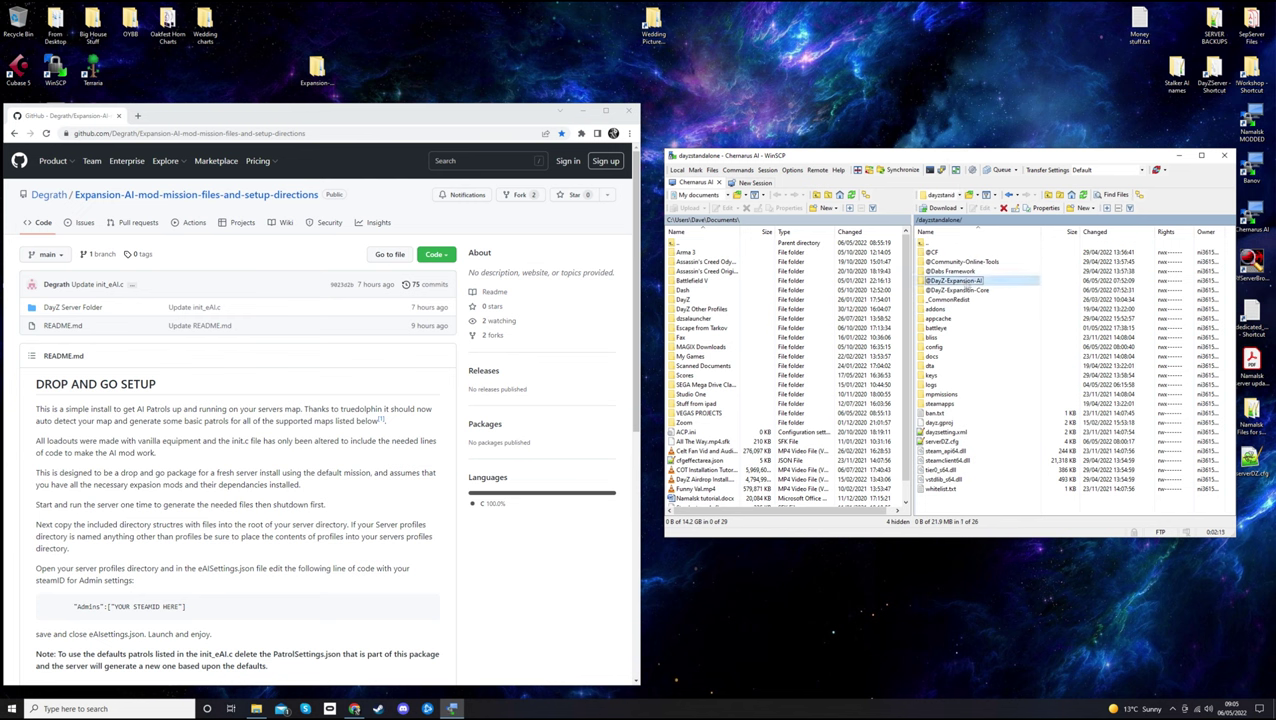
{"action": "left_click", "coordinate": [938, 377]}
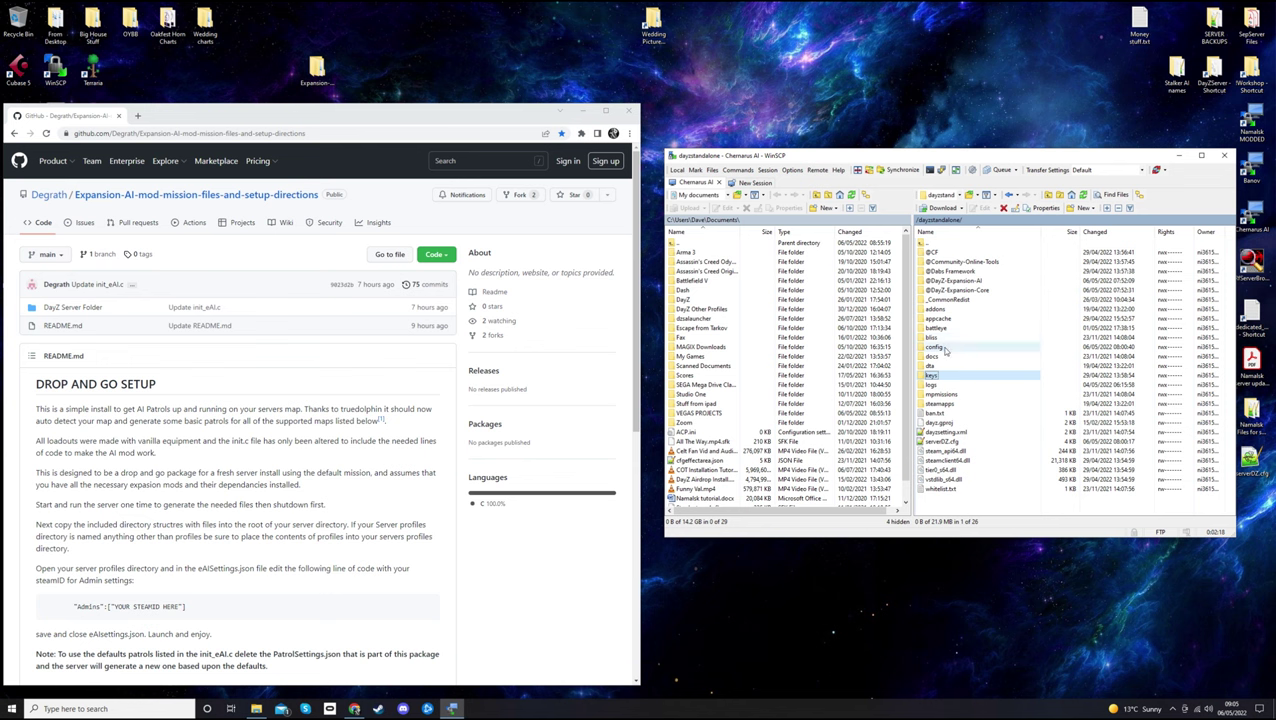
Inspect the Settings and AI folders inside config/ExpansionMod on the server, and return to ExpansionMod
{"action": "double_click", "coordinate": [945, 348]}
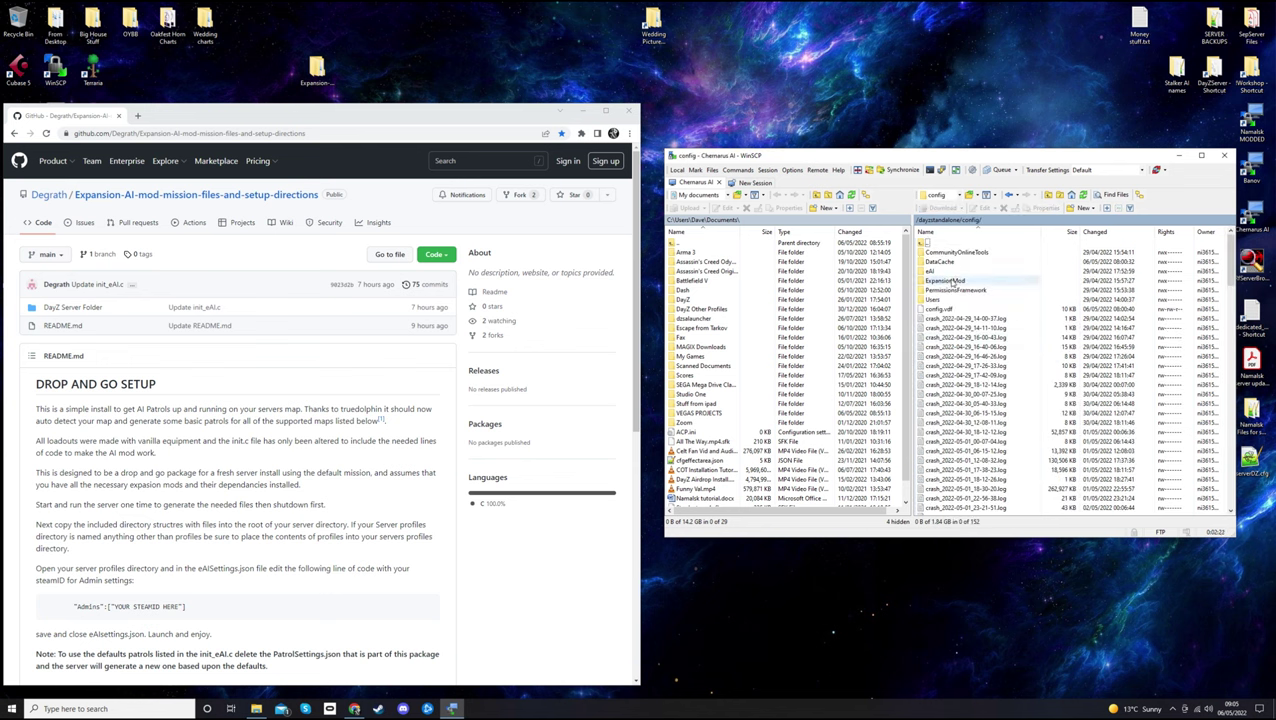
{"action": "double_click", "coordinate": [949, 280]}
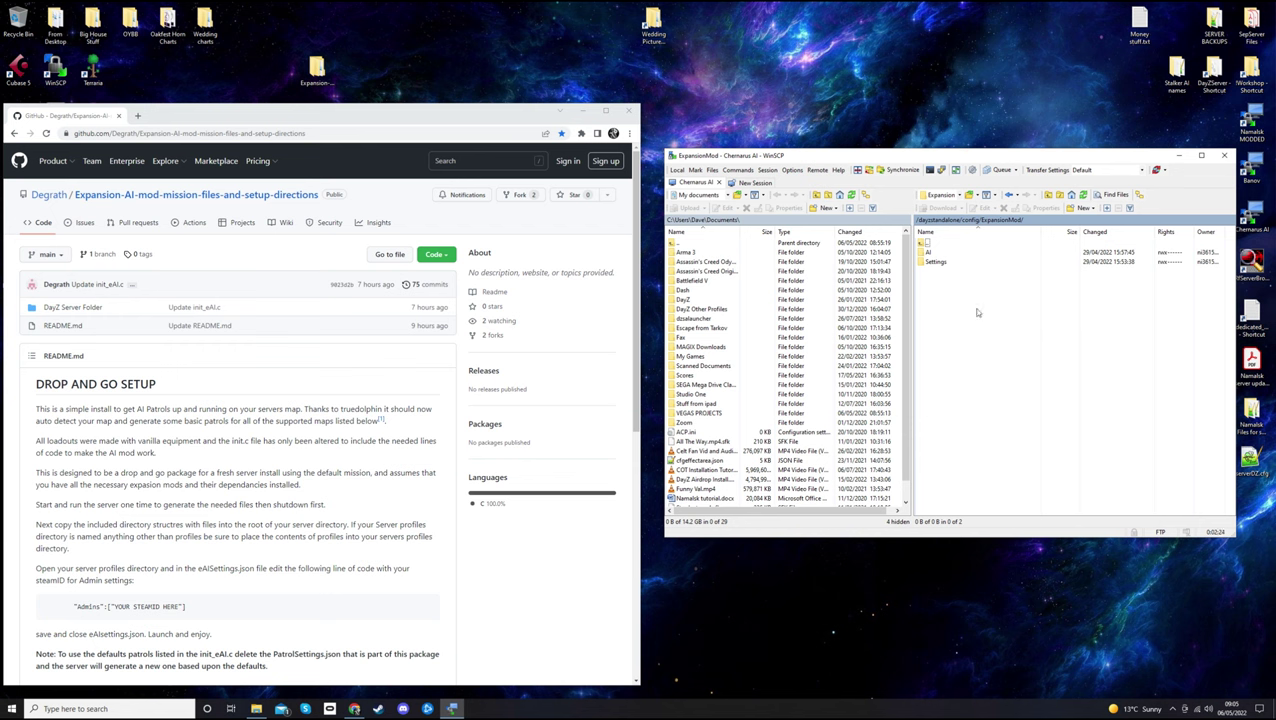
{"action": "double_click", "coordinate": [936, 262]}
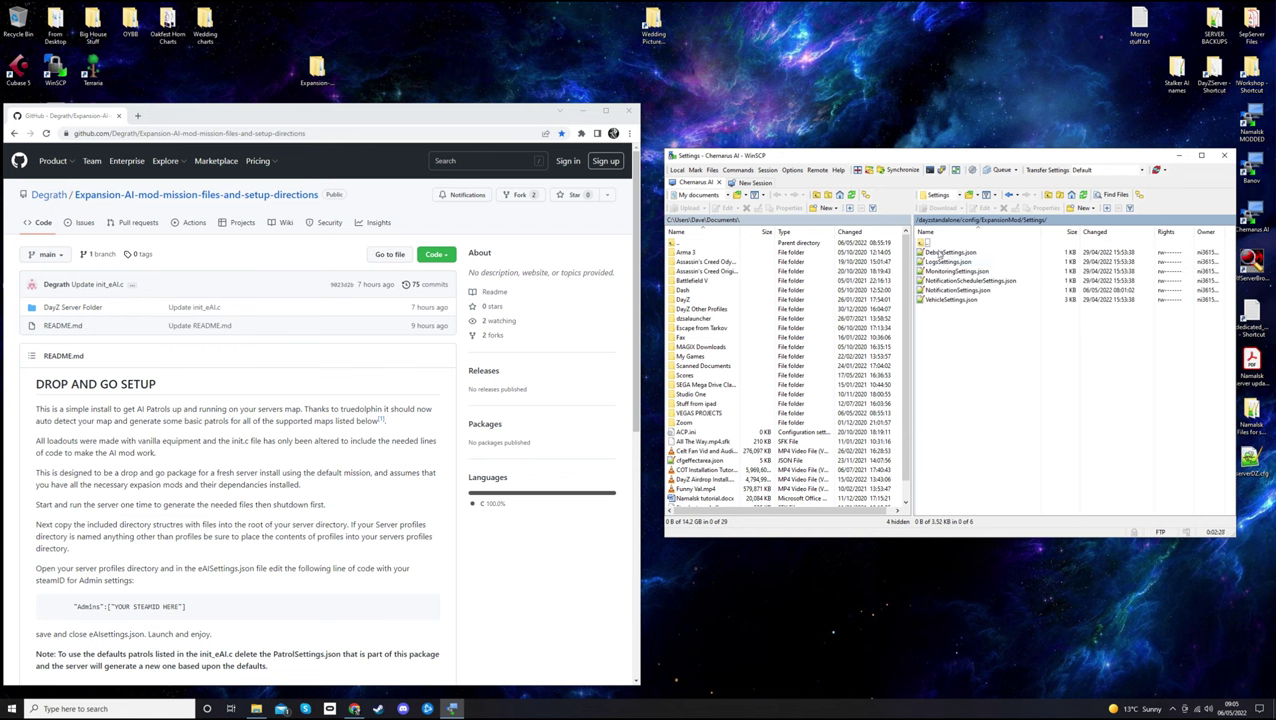
{"action": "double_click", "coordinate": [928, 243]}
{"action": "double_click", "coordinate": [932, 252]}
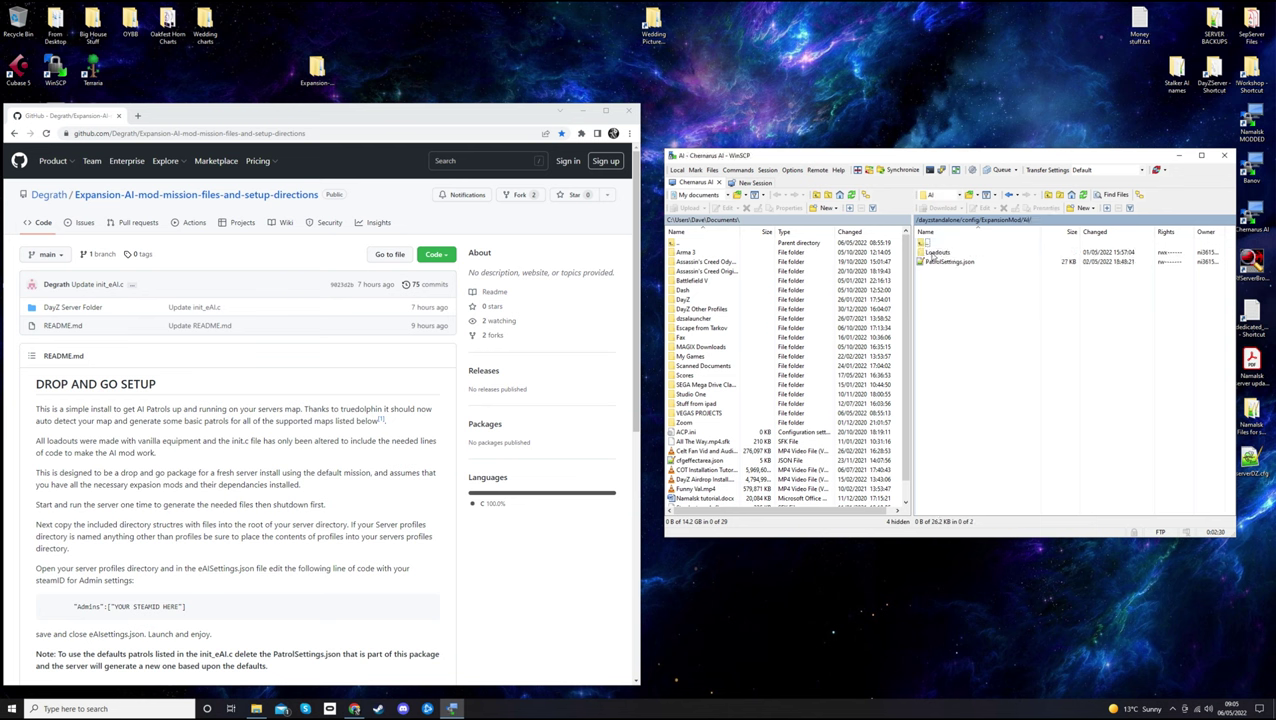
{"action": "double_click", "coordinate": [935, 245]}
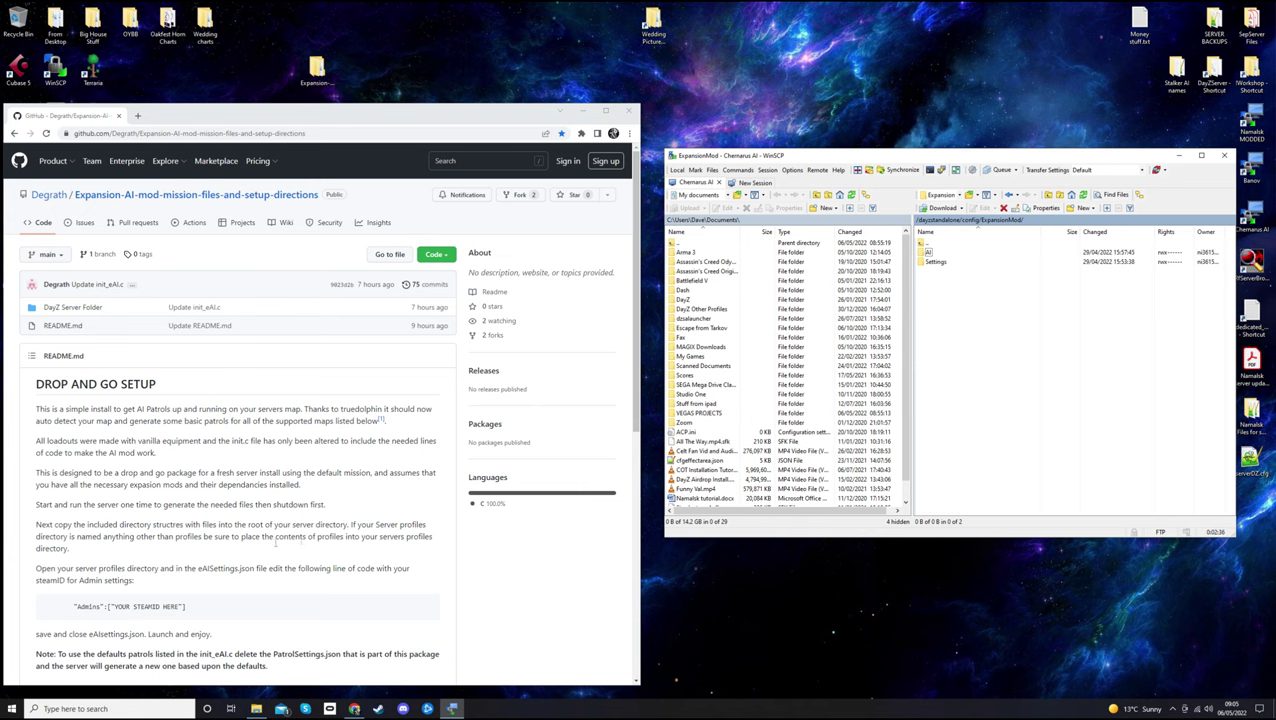
Review the Drop and Go Setup instructions on the GitHub page and check the repository's Code download options
{"action": "left_click_drag", "start_coordinate": [346, 114], "coordinate": [354, 41]}
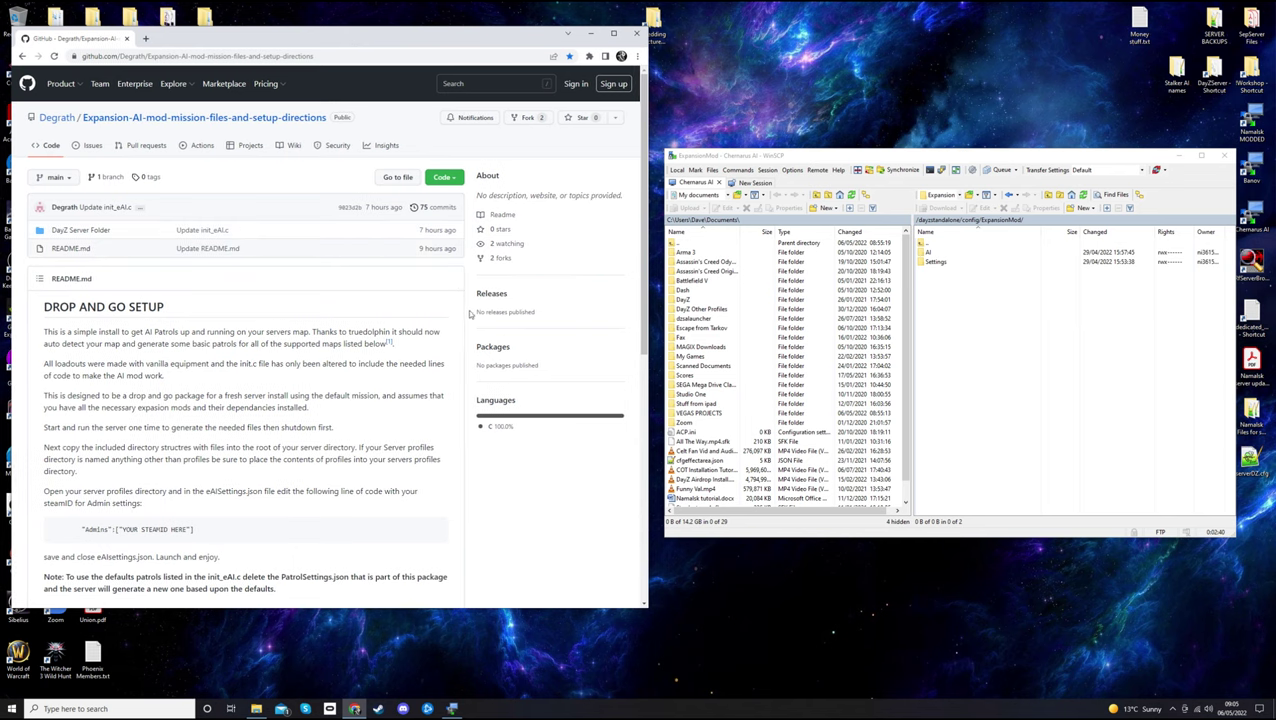
{"action": "scroll", "coordinate": [464, 309], "scroll_direction": "down", "scroll_amount": 2}
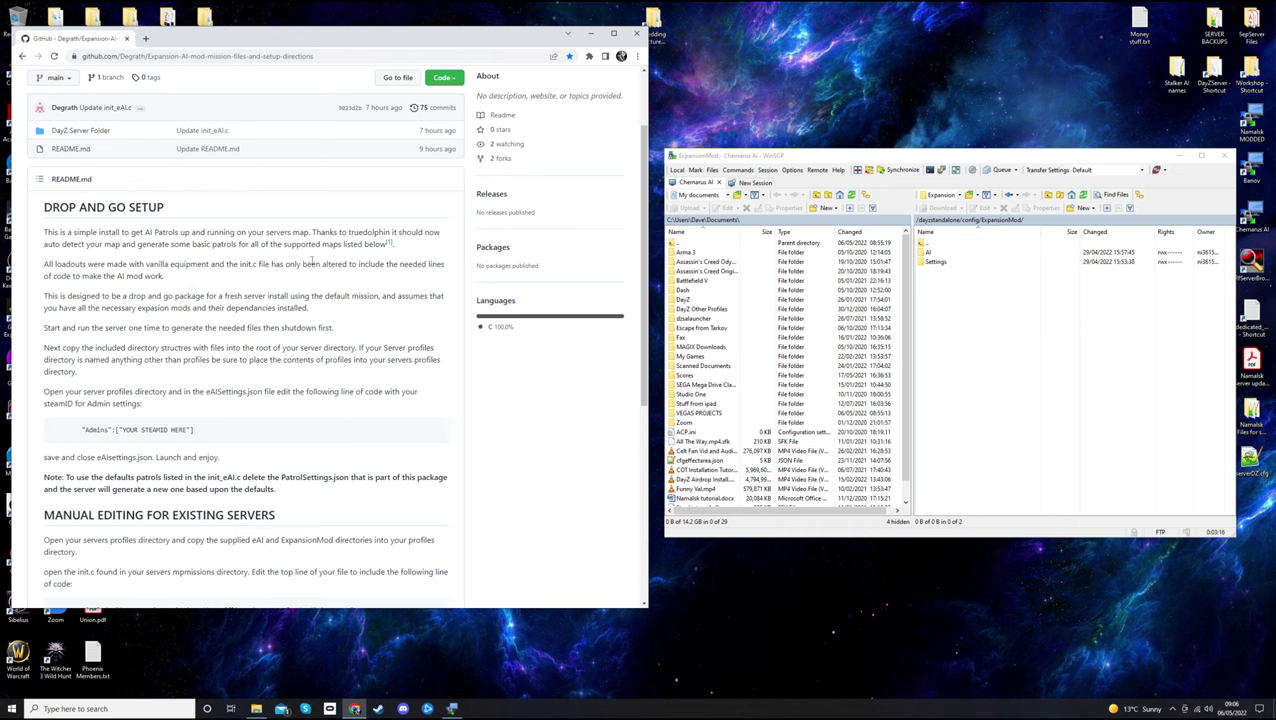
{"action": "left_click", "coordinate": [456, 79]}
{"action": "left_click", "coordinate": [321, 216]}
{"action": "mouse_move", "coordinate": [450, 40]}
{"action": "left_mouse_down"}
{"action": "mouse_move", "coordinate": [464, 98]}
{"action": "mouse_move", "coordinate": [454, 111]}
{"action": "left_mouse_up"}
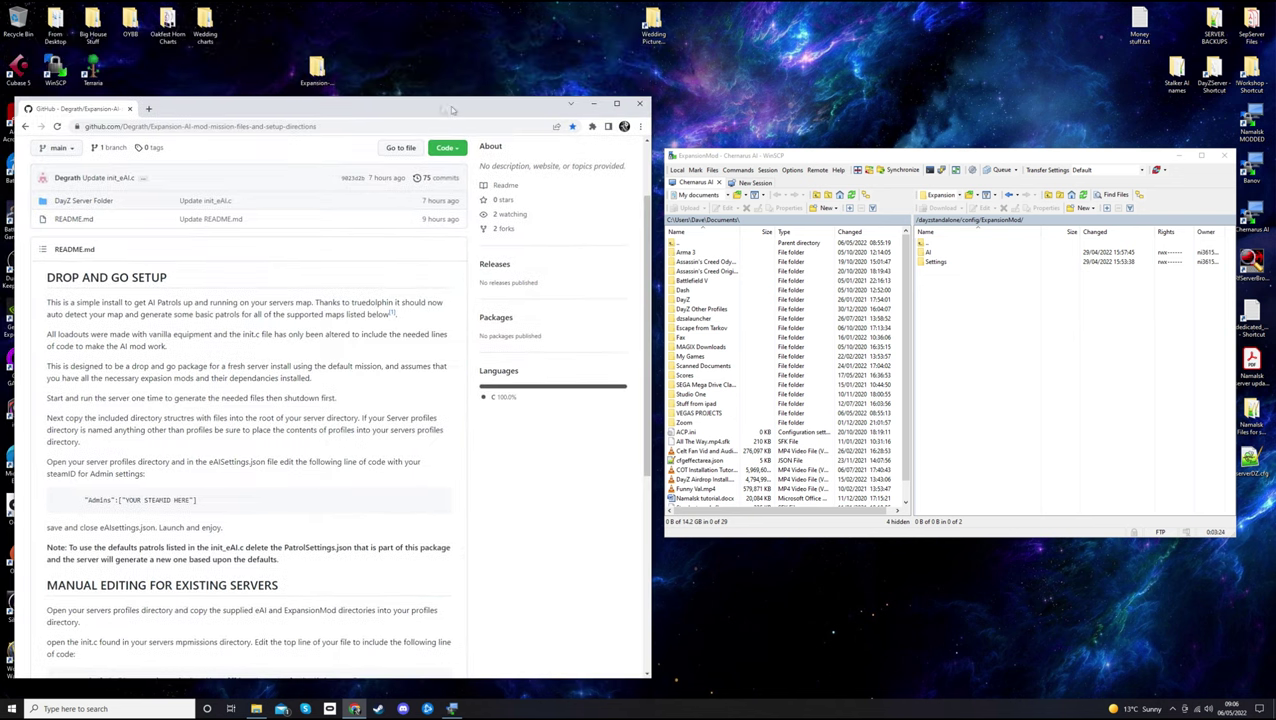
Open the Expansion-AI-mod-mission-files-and-setup-directions-main folder from the desktop and place its window beside the GitHub instructions
{"action": "double_click", "coordinate": [317, 70]}
{"action": "left_click_drag", "start_coordinate": [525, 113], "coordinate": [609, 63]}
{"action": "left_click_drag", "start_coordinate": [741, 118], "coordinate": [436, 118]}
{"action": "double_click", "coordinate": [285, 118]}
{"action": "left_click_drag", "start_coordinate": [314, 56], "coordinate": [777, 40]}
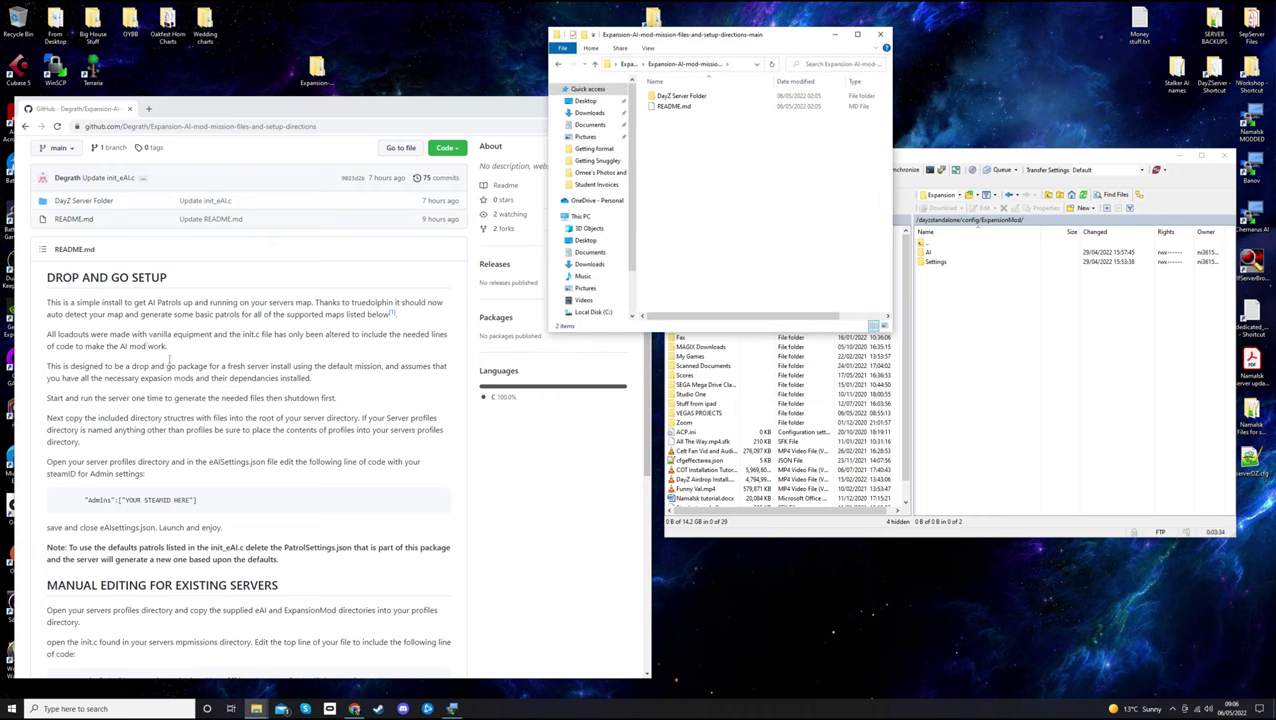
Highlight the README instruction to start and run the server one time to generate the needed files and shut it down
{"action": "left_click", "coordinate": [48, 397]}
{"action": "left_click_drag", "start_coordinate": [48, 397], "coordinate": [345, 400]}
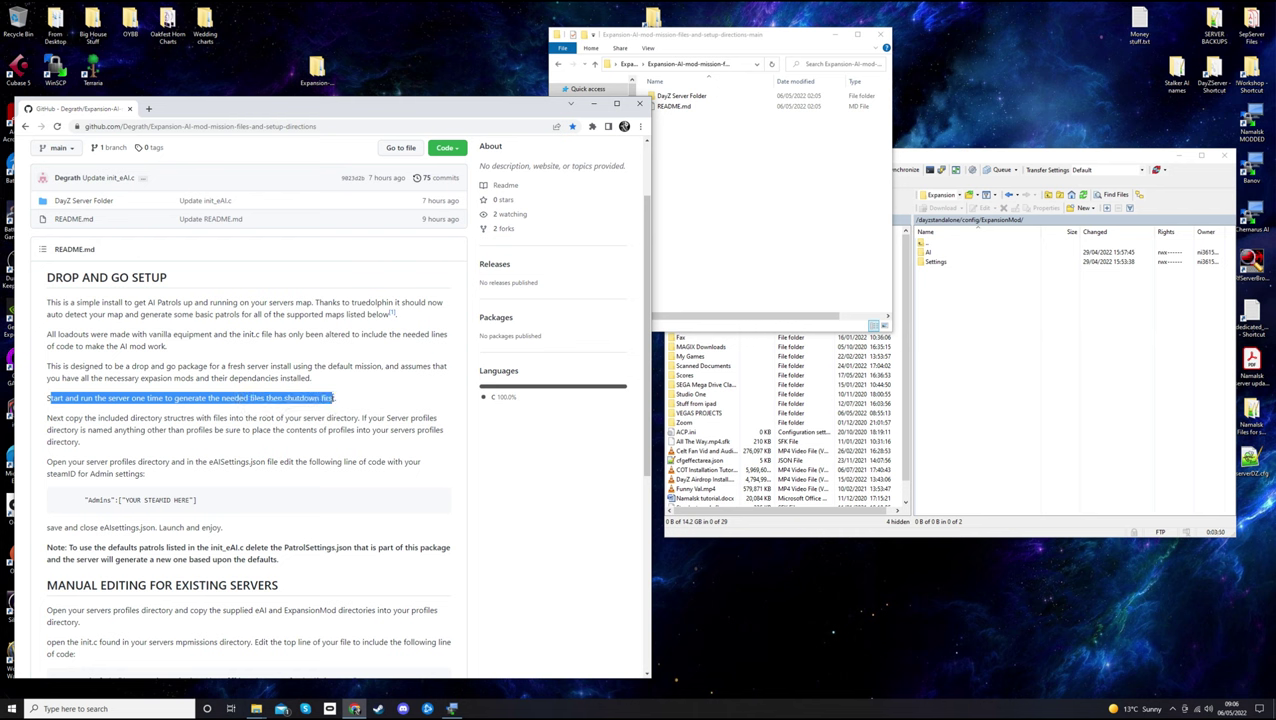
{"action": "left_click", "coordinate": [285, 398]}
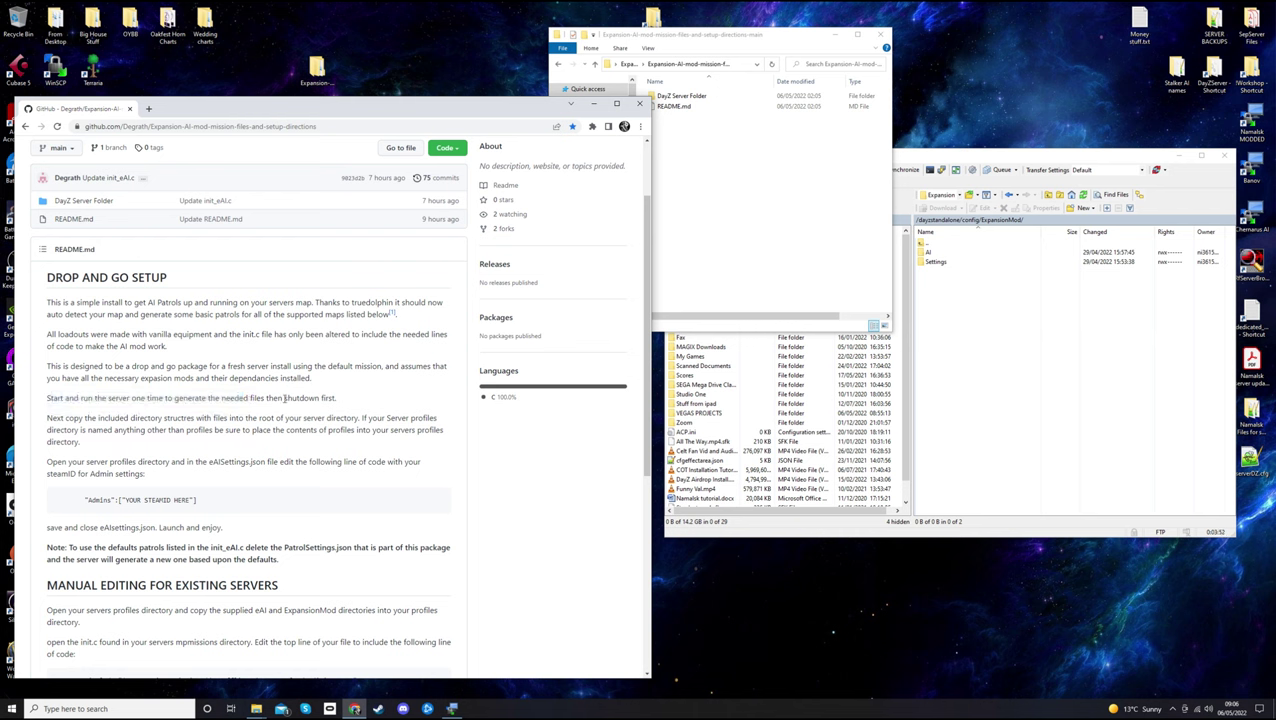
{"action": "left_click_drag", "start_coordinate": [285, 398], "coordinate": [344, 403]}
{"action": "left_click", "coordinate": [344, 403]}
Return the server view to dayzstandalone and open DayZ Server Folder in the downloaded package, with both windows side by side
{"action": "left_click", "coordinate": [730, 214]}
{"action": "left_click", "coordinate": [961, 221]}
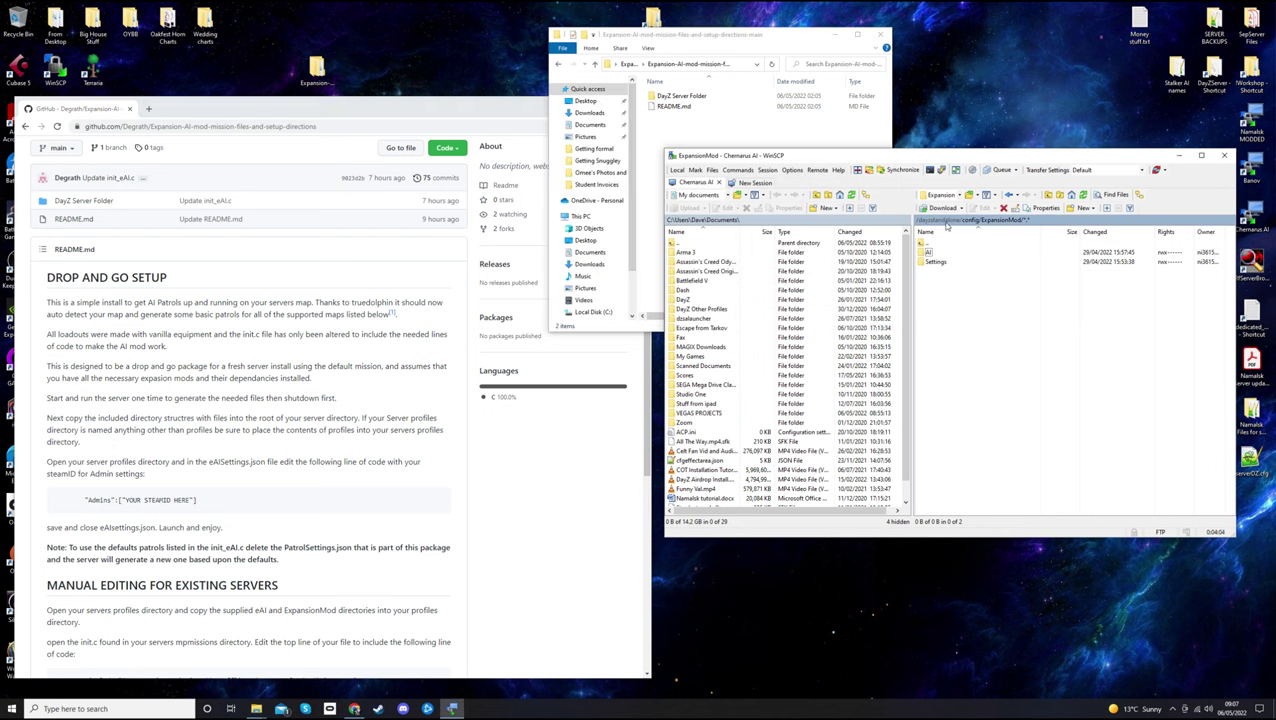
{"action": "left_click", "coordinate": [945, 220]}
{"action": "left_click", "coordinate": [748, 38]}
{"action": "left_click_drag", "start_coordinate": [748, 38], "coordinate": [520, 85]}
{"action": "double_click", "coordinate": [447, 143]}
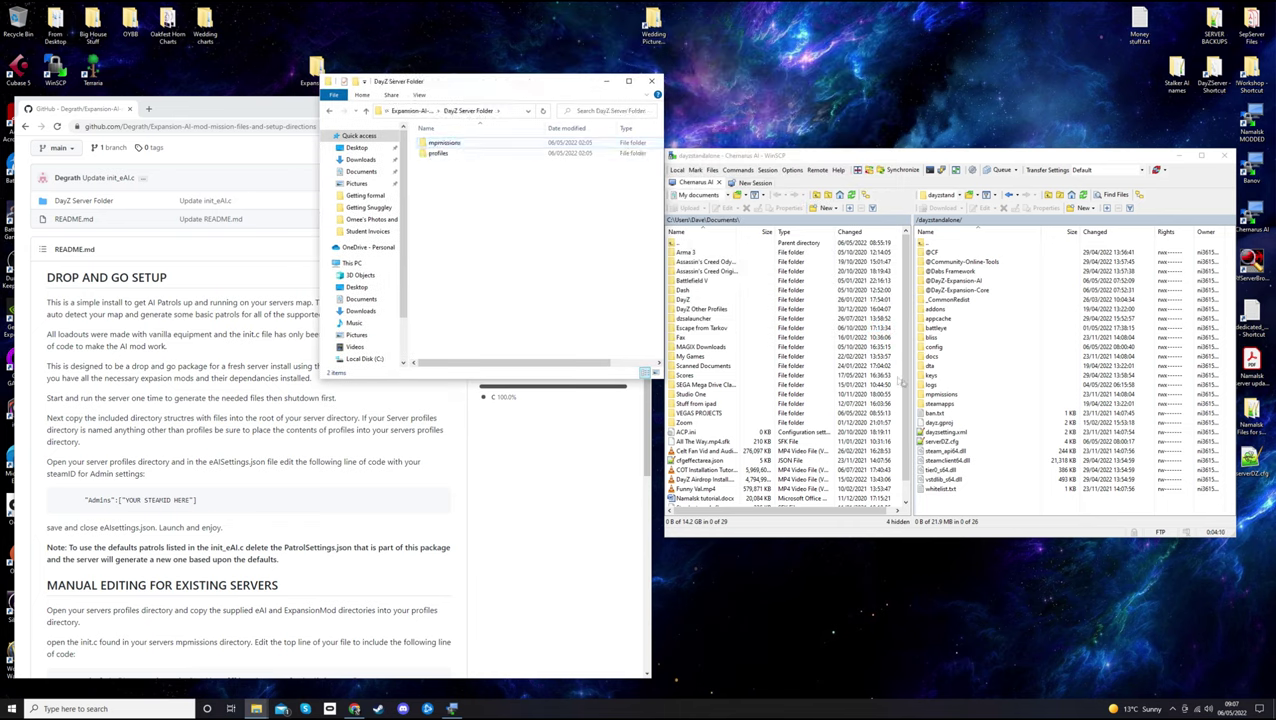
Open the mpmissions folder both on the server and in the downloaded DayZ Server Folder
{"action": "left_click", "coordinate": [940, 394]}
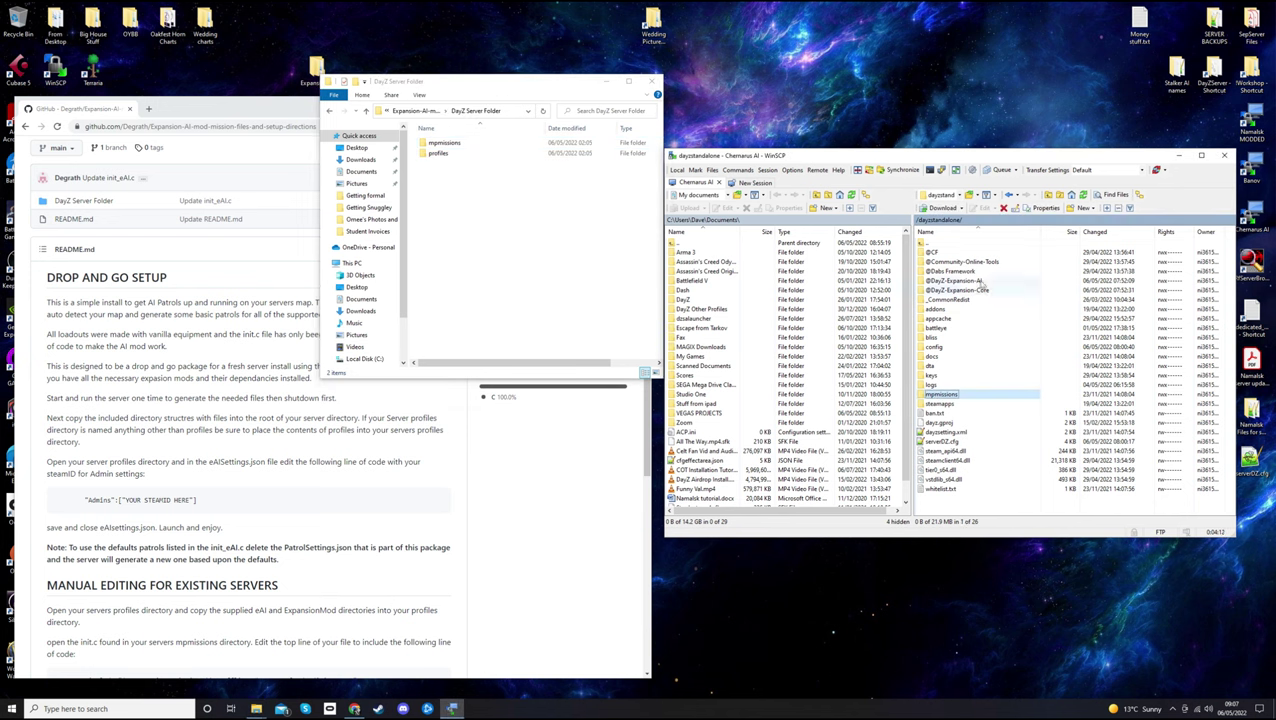
{"action": "double_click", "coordinate": [946, 396]}
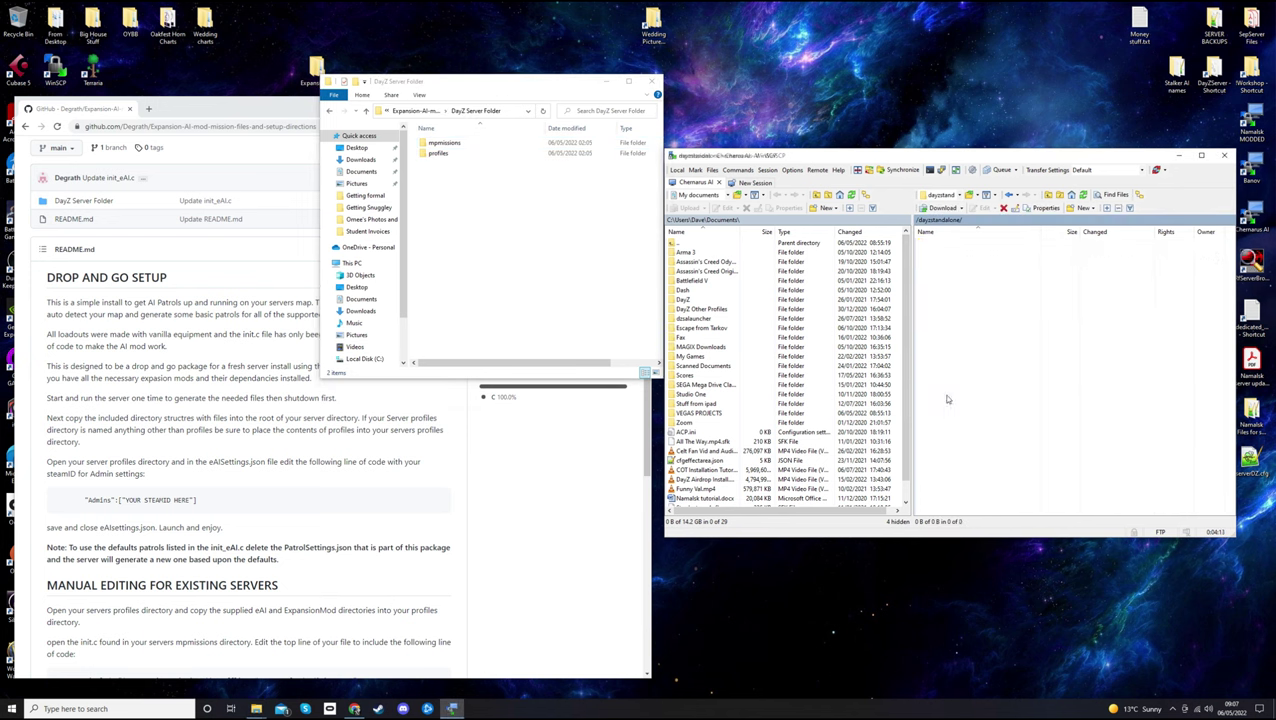
{"action": "double_click", "coordinate": [443, 143]}
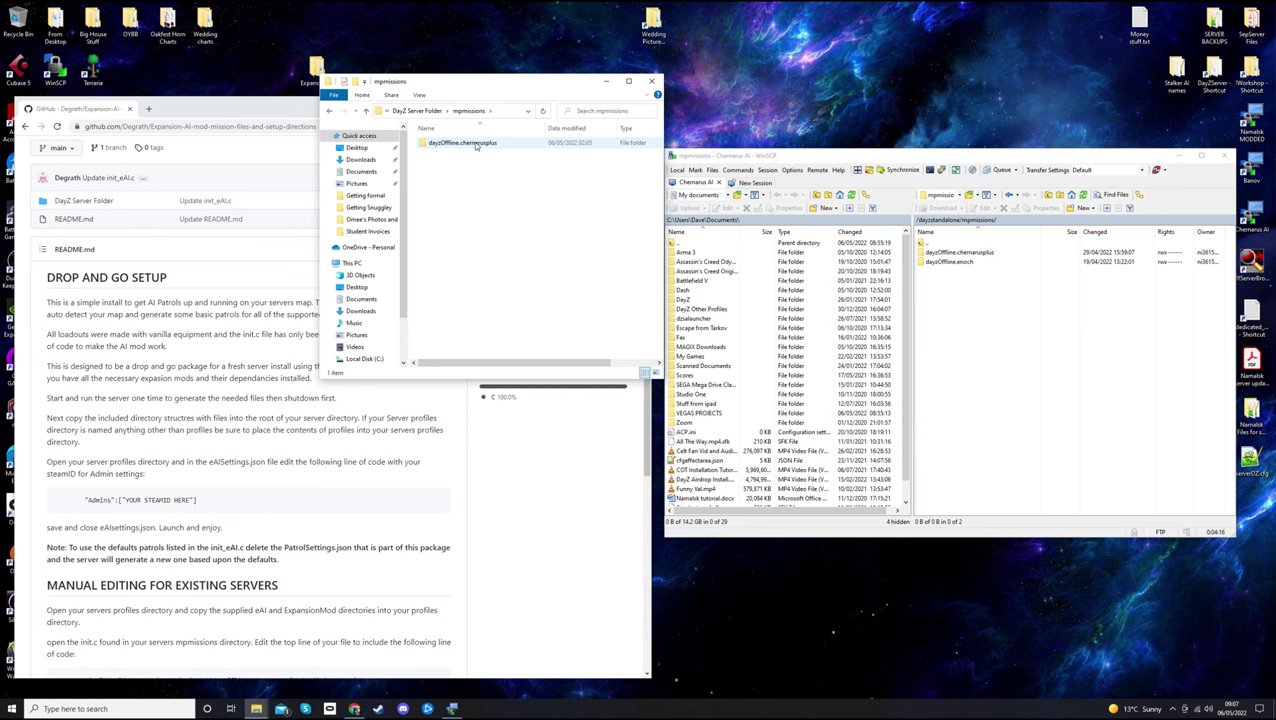
Open dayzOffline.chernarusplus in the downloaded package and on the server, and select the server's init.c file
{"action": "left_click", "coordinate": [501, 143]}
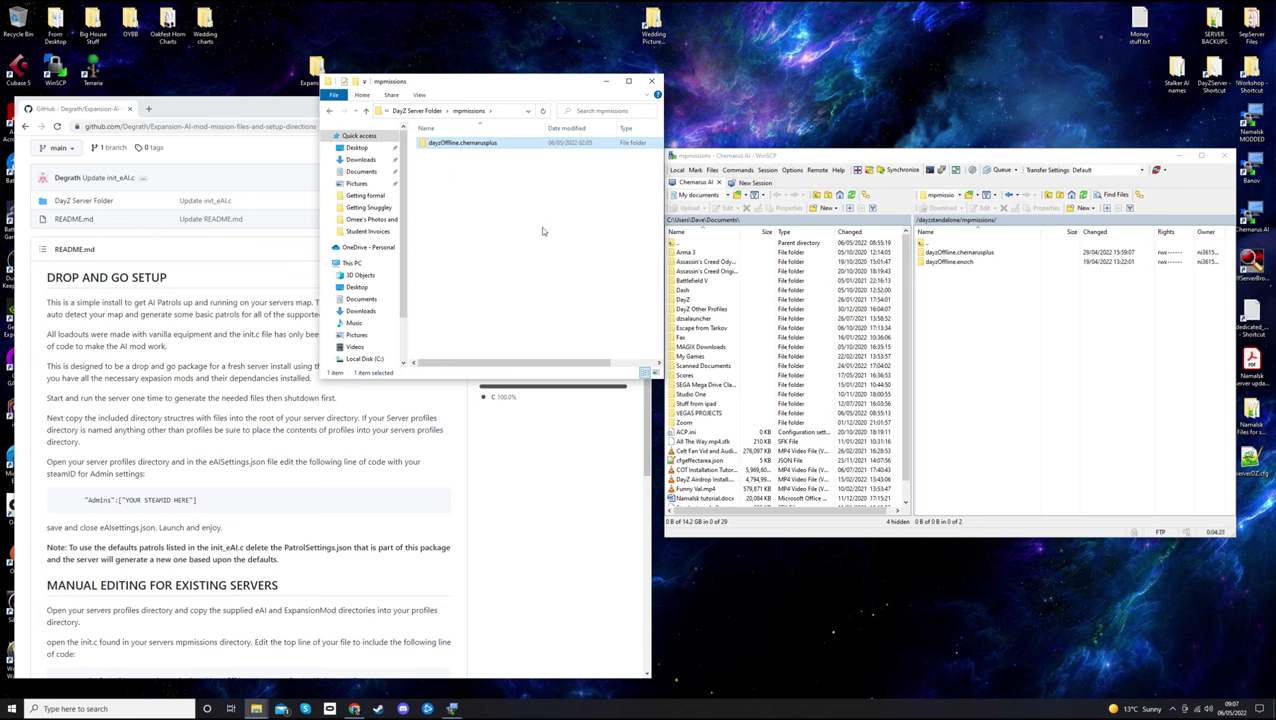
{"action": "double_click", "coordinate": [467, 143]}
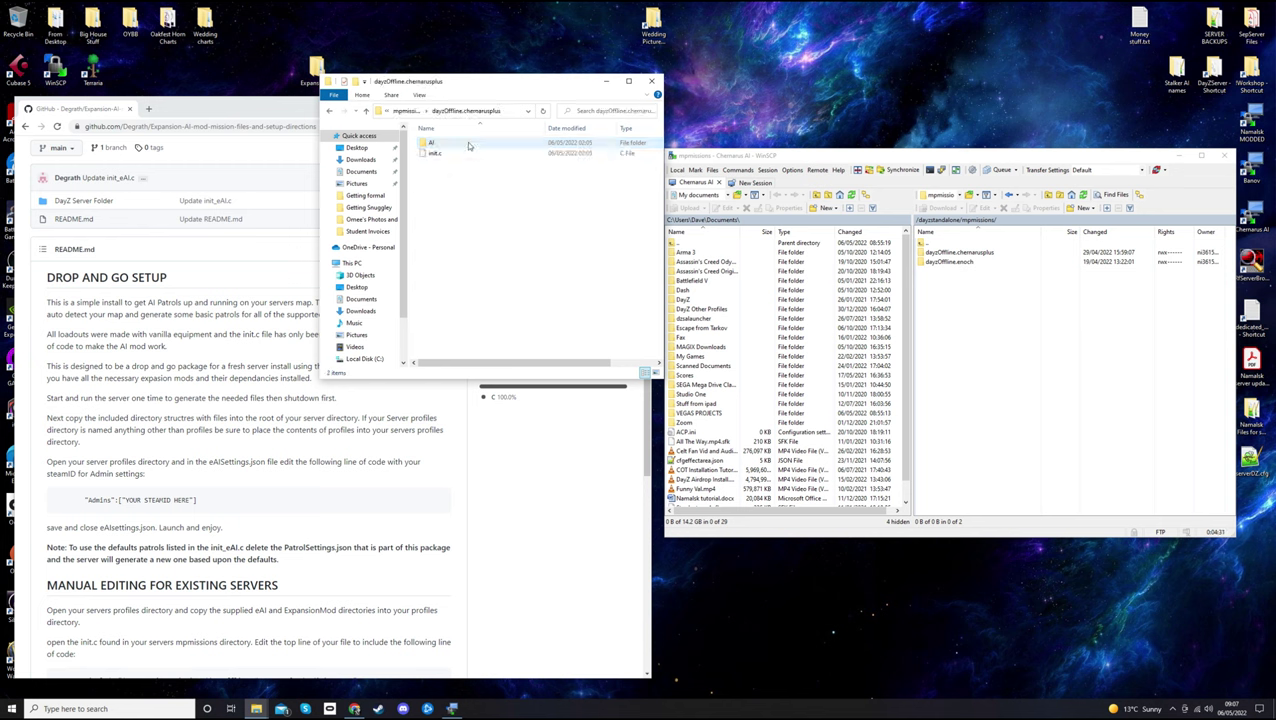
{"action": "double_click", "coordinate": [962, 253]}
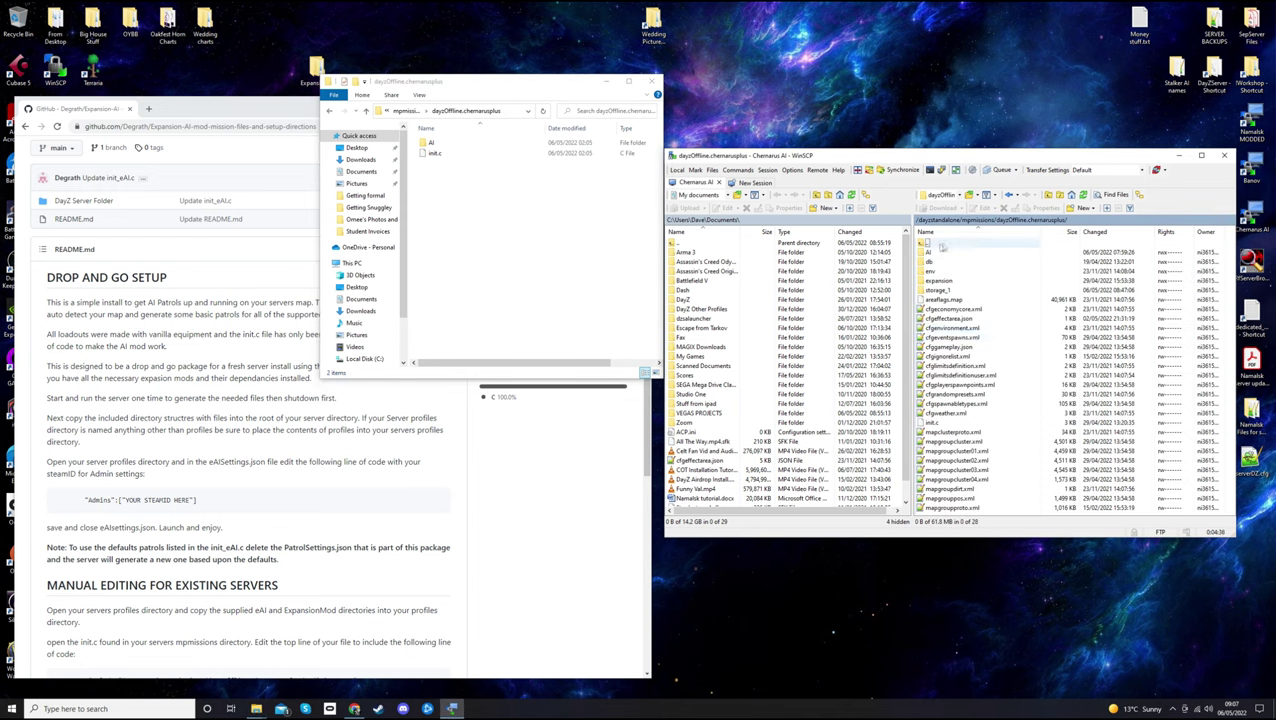
{"action": "left_click", "coordinate": [458, 192]}
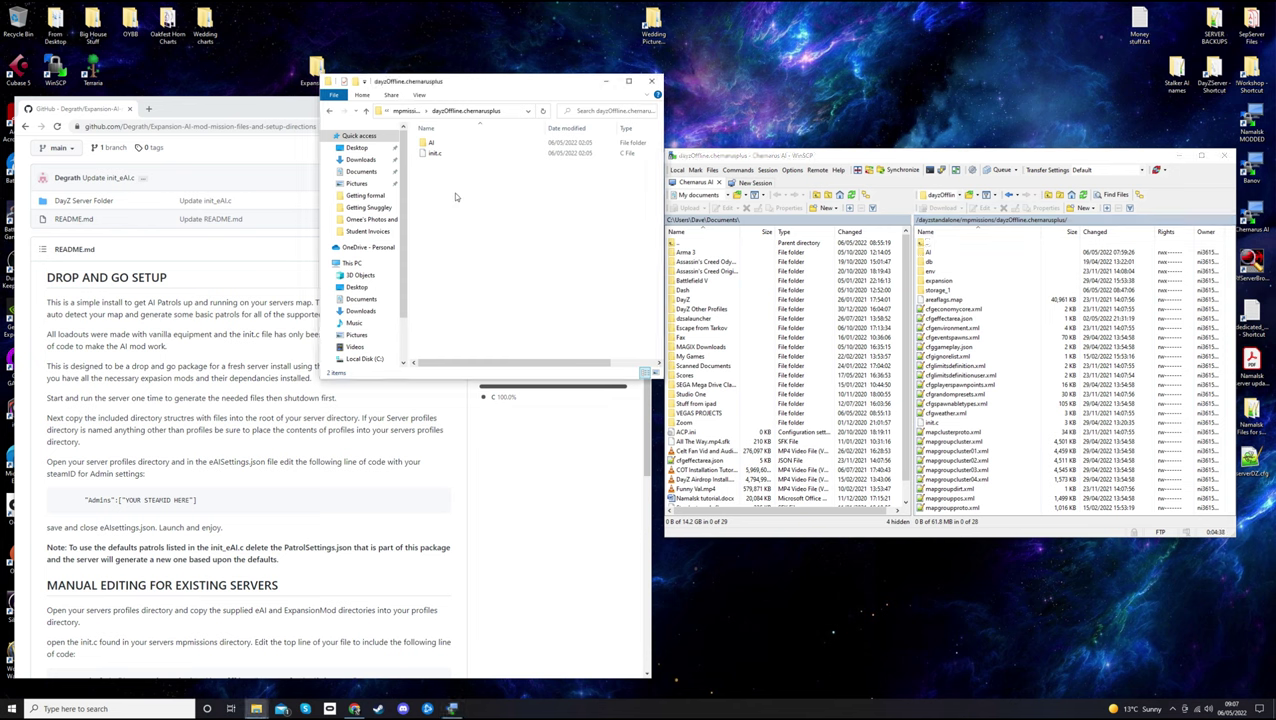
{"action": "left_click", "coordinate": [934, 423]}
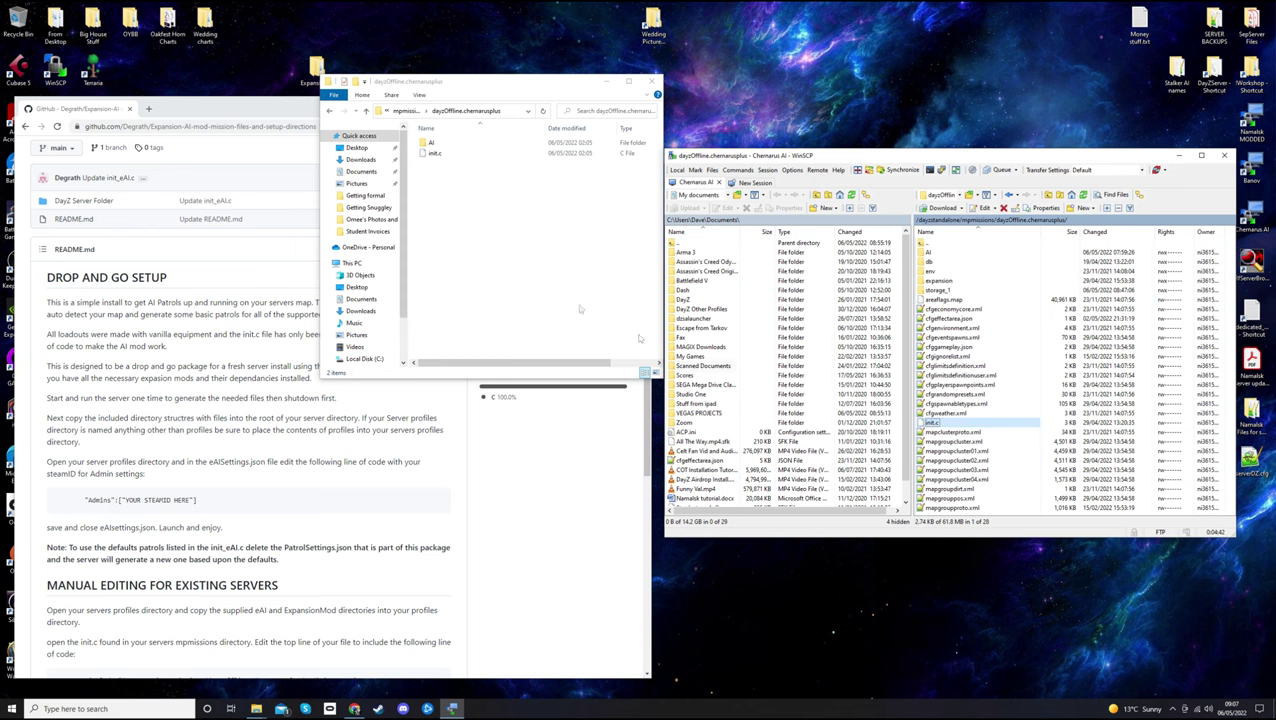
Try to copy the downloaded init.c into the server's dayzOffline.chernarusplus folder
{"action": "left_click", "coordinate": [488, 238]}
{"action": "left_click", "coordinate": [433, 154]}
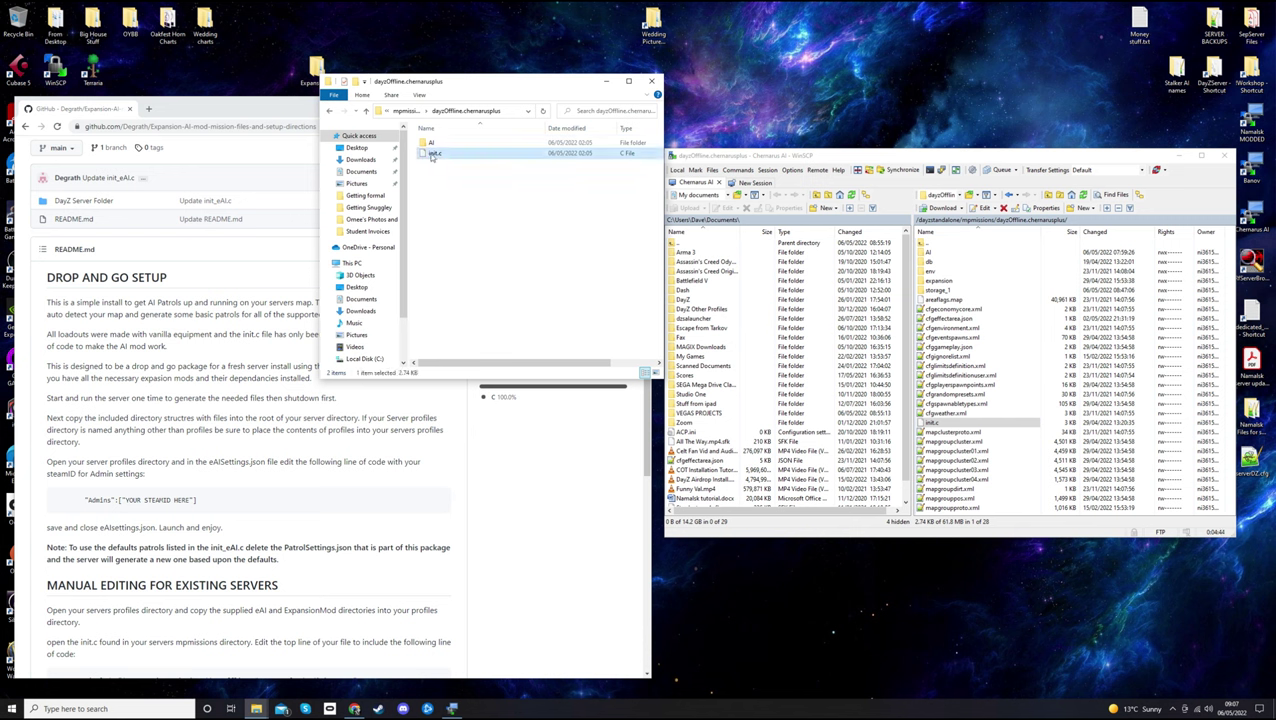
{"action": "left_click_drag", "start_coordinate": [433, 154], "coordinate": [940, 428]}
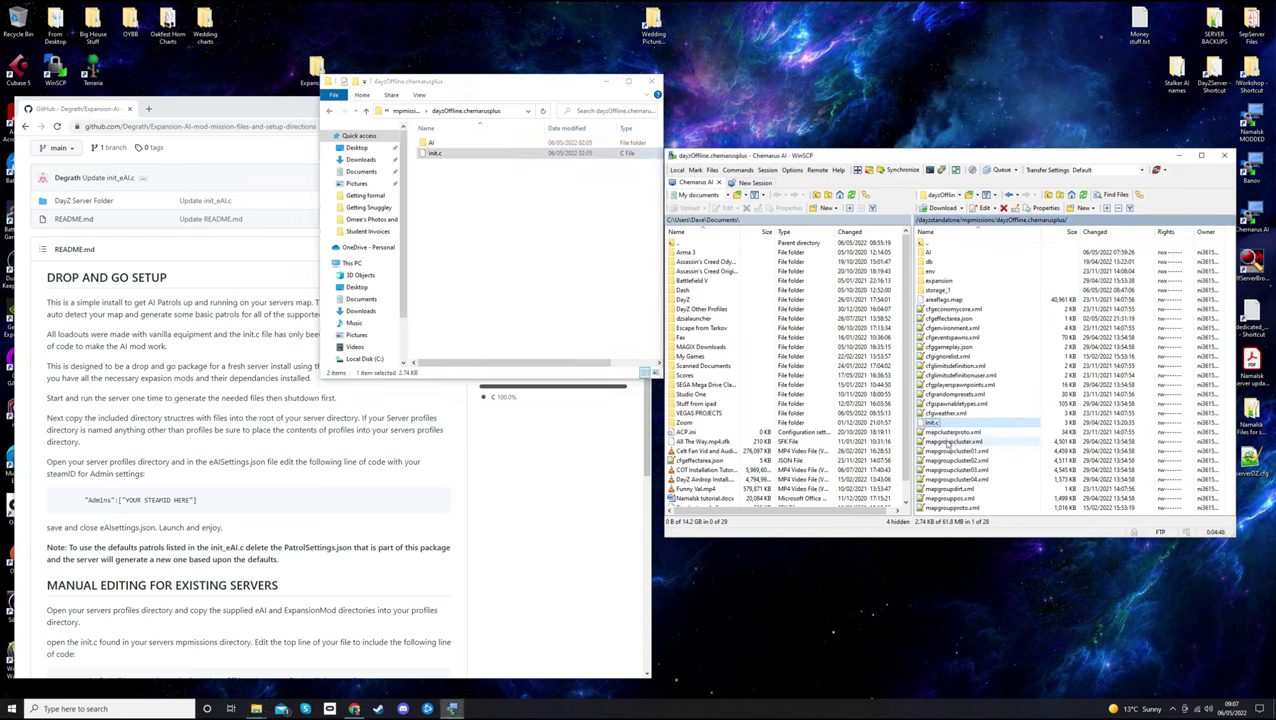
{"action": "left_click", "coordinate": [453, 259]}
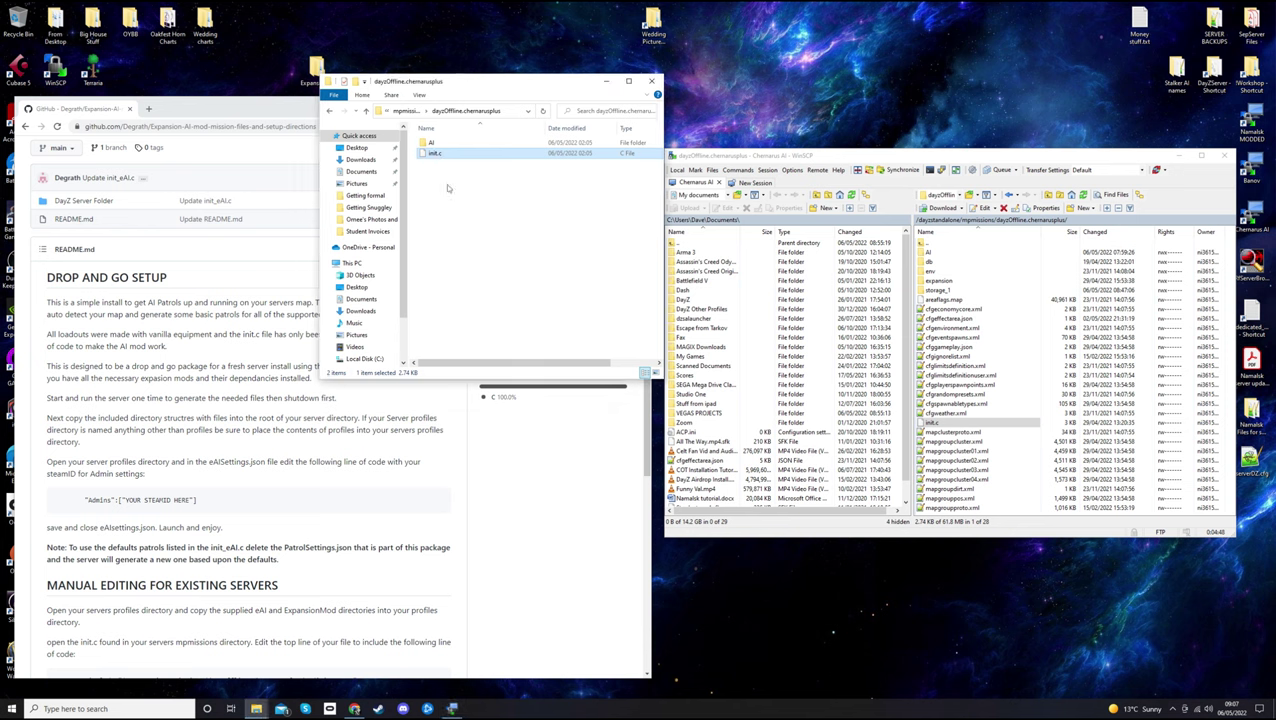
Open the server's init.c from dayzOffline.chernarusplus in the editor, keeping the downloaded package's mission folder at hand
{"action": "left_click", "coordinate": [932, 423]}
{"action": "right_click", "coordinate": [934, 424]}
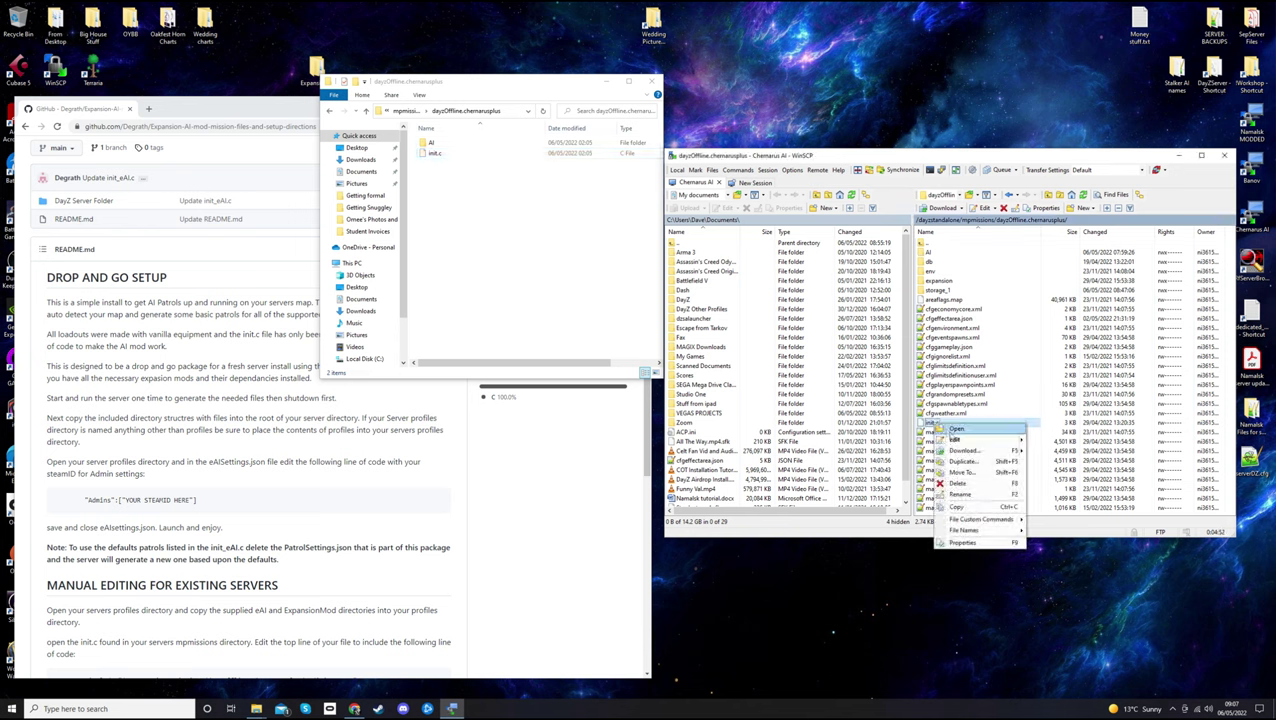
{"action": "mouse_move", "coordinate": [957, 442]}
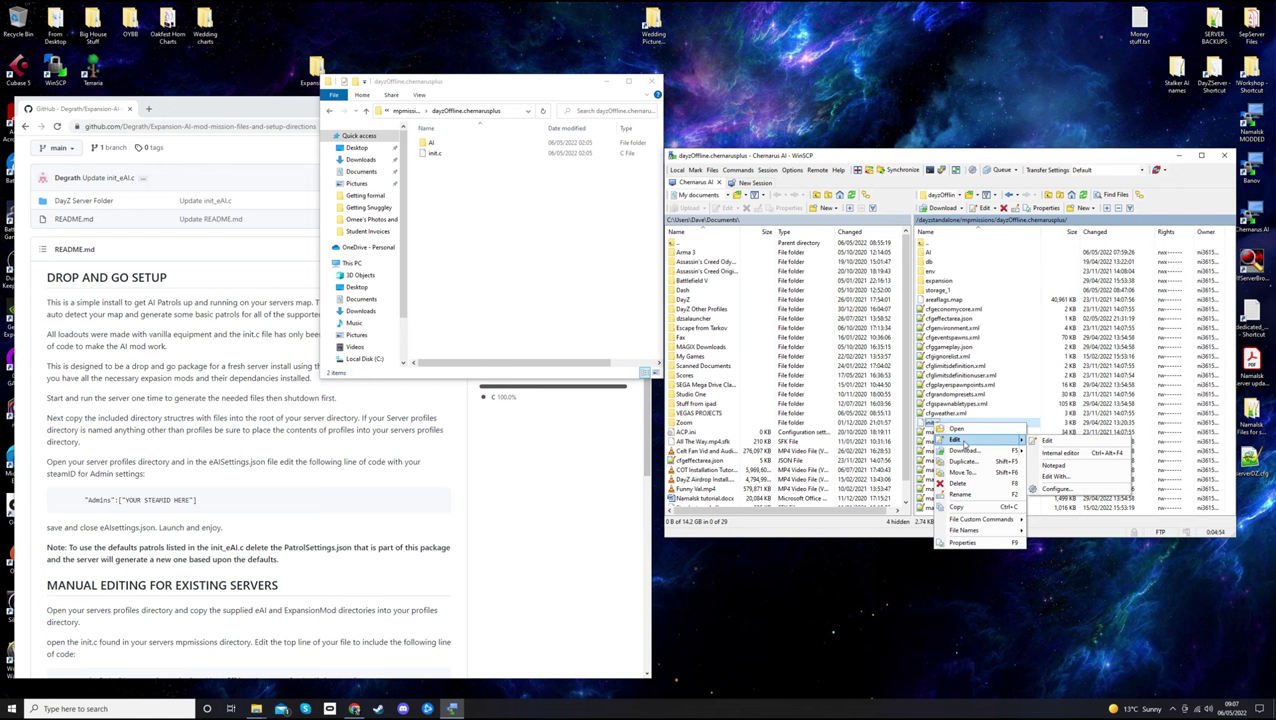
{"action": "left_click", "coordinate": [963, 444]}
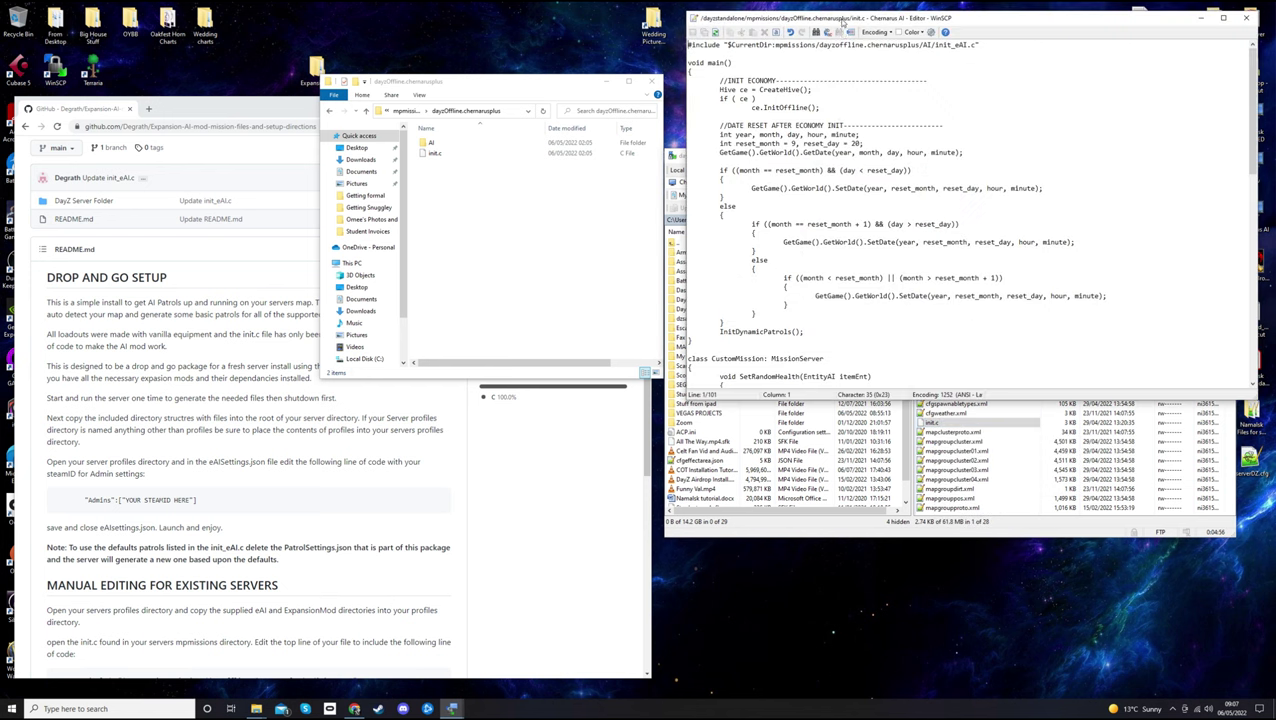
{"action": "left_click", "coordinate": [438, 153]}
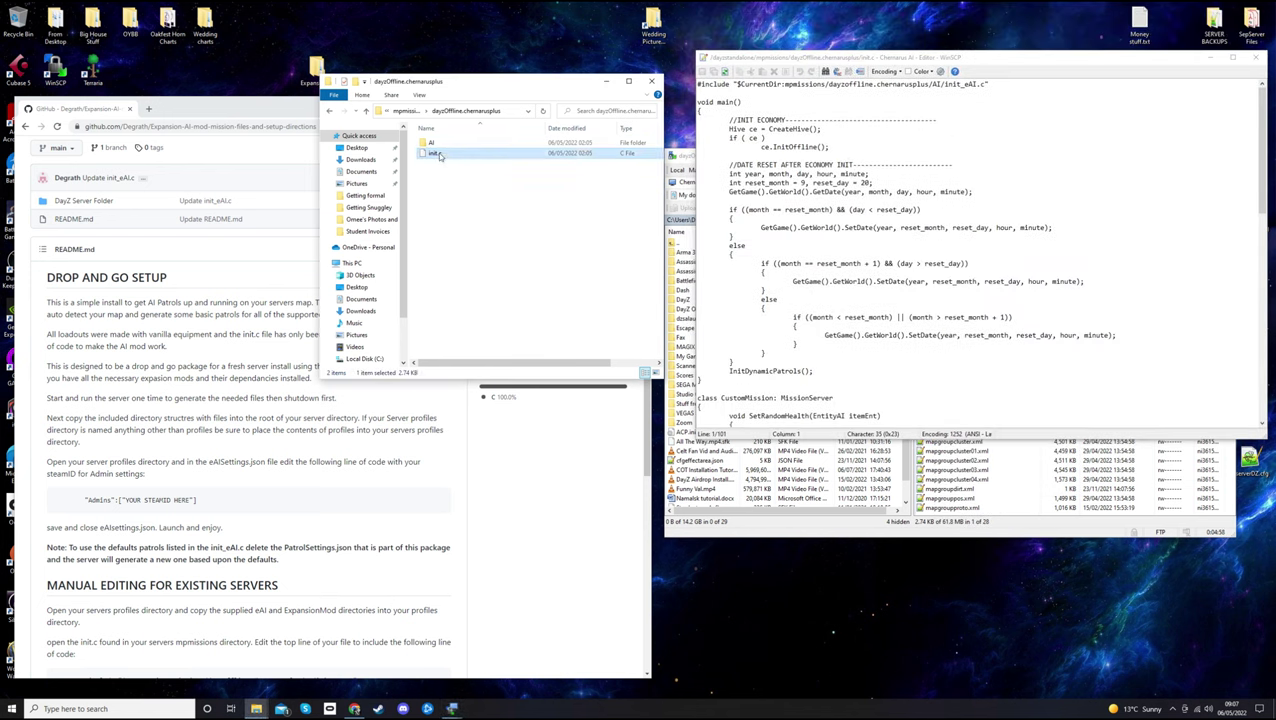
{"action": "right_click", "coordinate": [440, 153]}
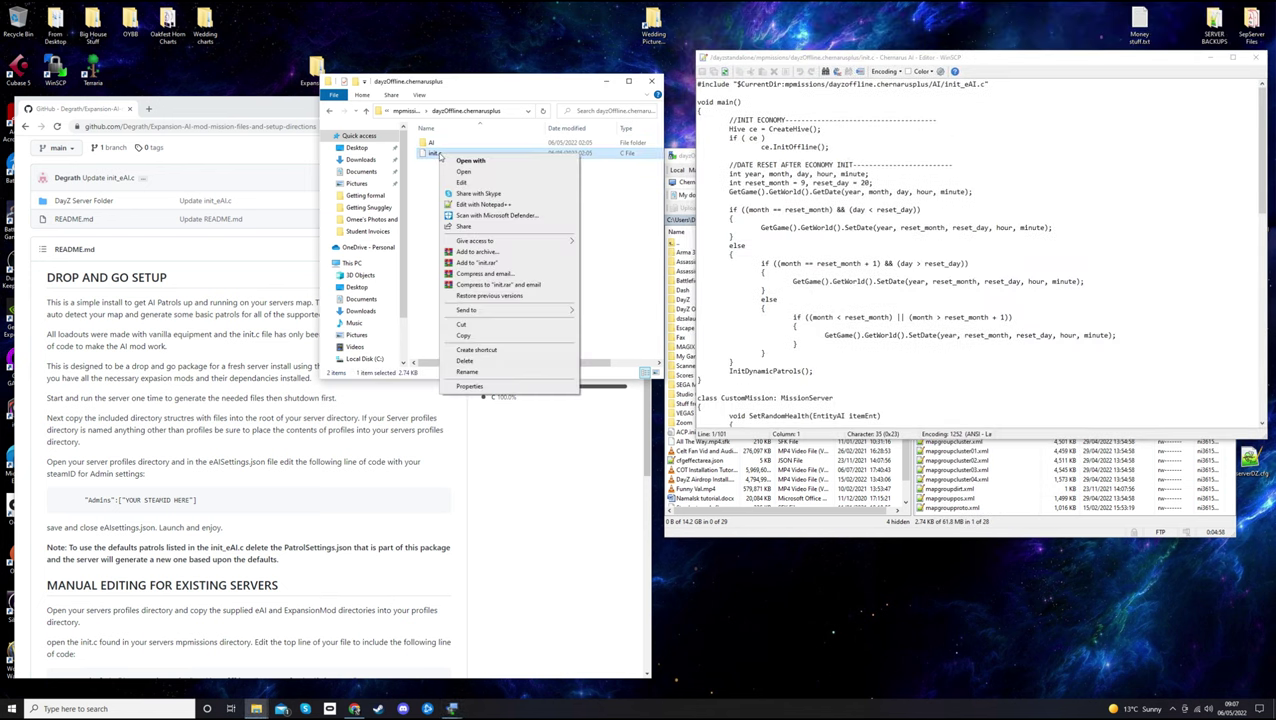
{"action": "left_click", "coordinate": [616, 239]}
Copy the #include line for init_eAI.c from the README's Manual Editing for Existing Servers section
{"action": "scroll", "coordinate": [290, 290], "scroll_direction": "down", "scroll_amount": 3}
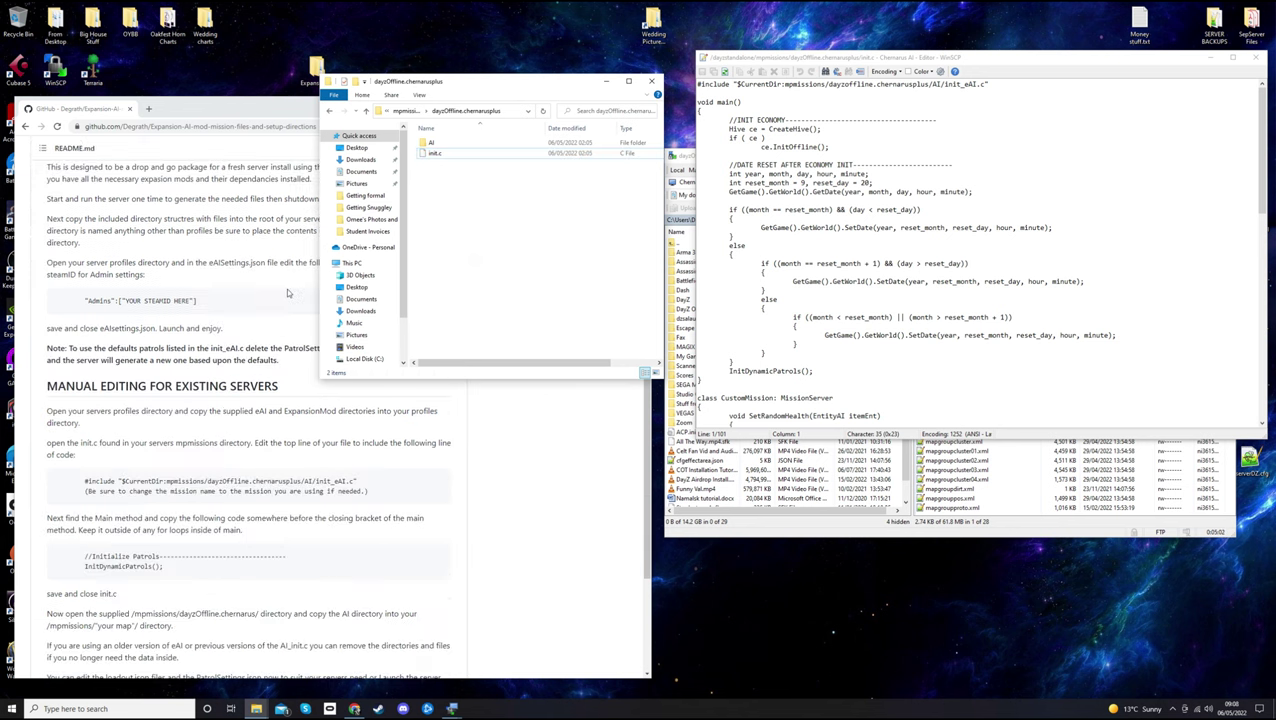
{"action": "left_click", "coordinate": [262, 120]}
{"action": "scroll", "coordinate": [270, 320], "scroll_direction": "down", "scroll_amount": 3}
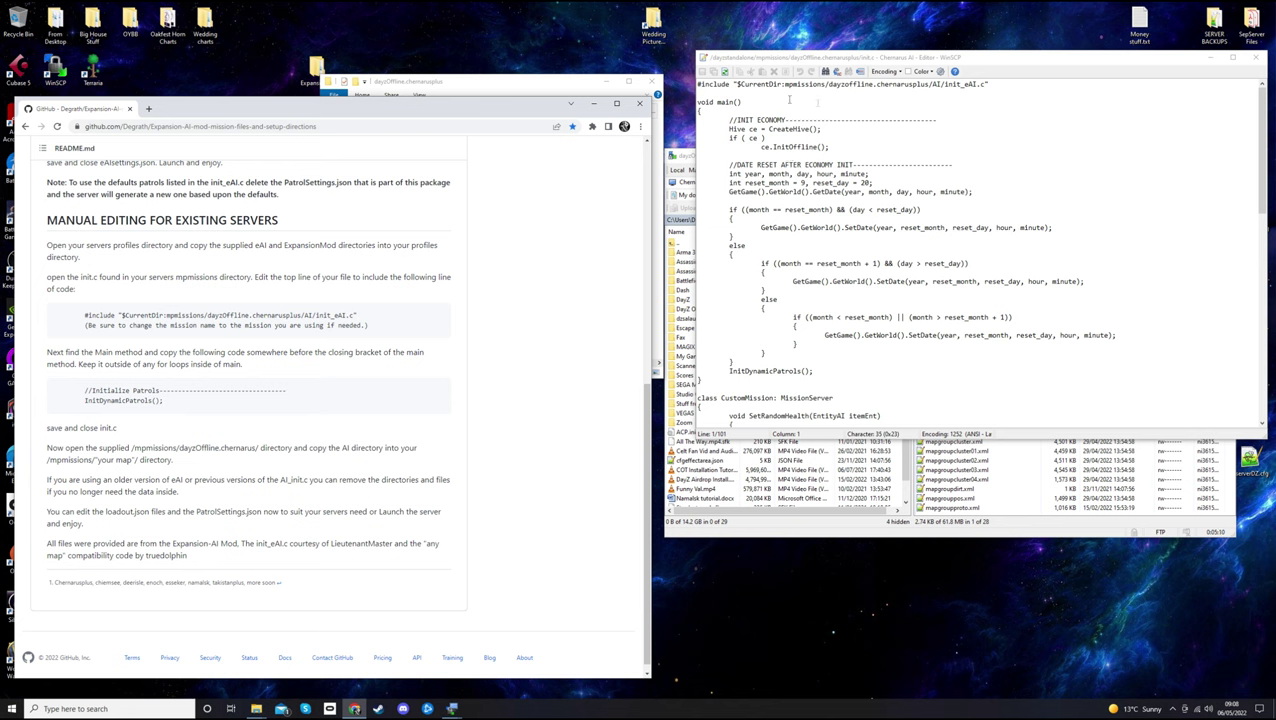
{"action": "left_click", "coordinate": [993, 85]}
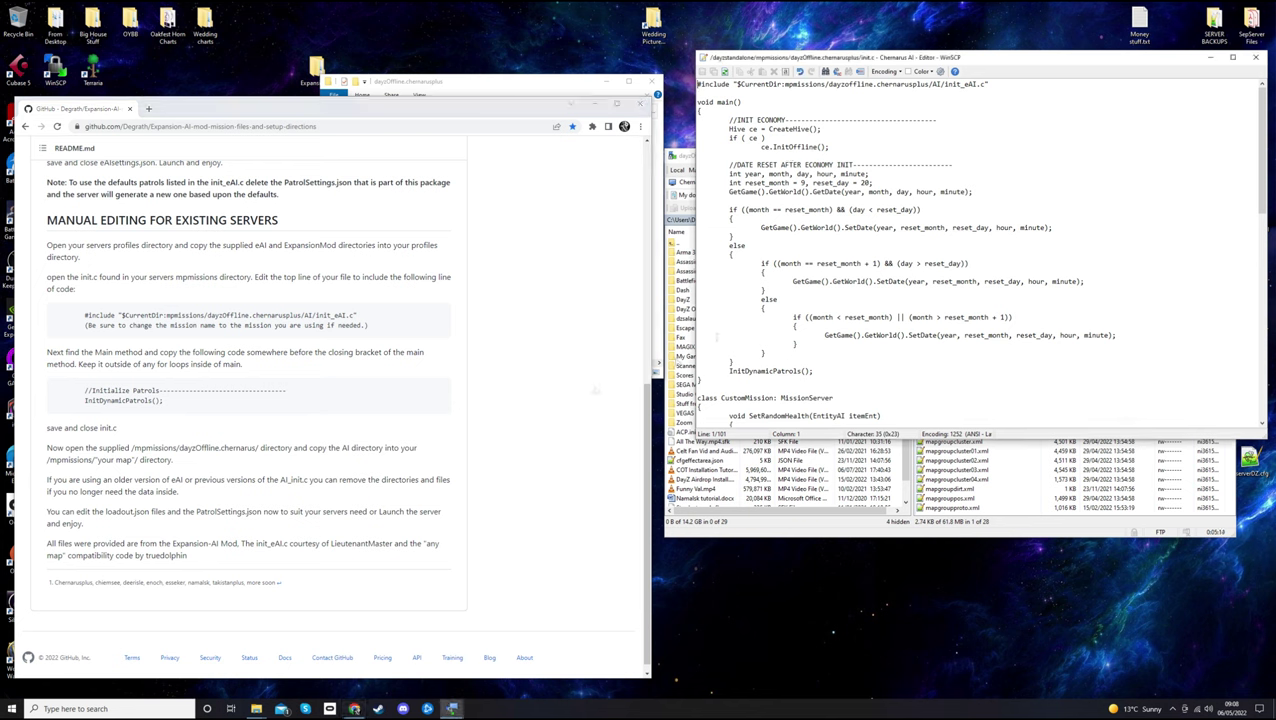
{"action": "left_click_drag", "start_coordinate": [84, 315], "coordinate": [358, 311]}
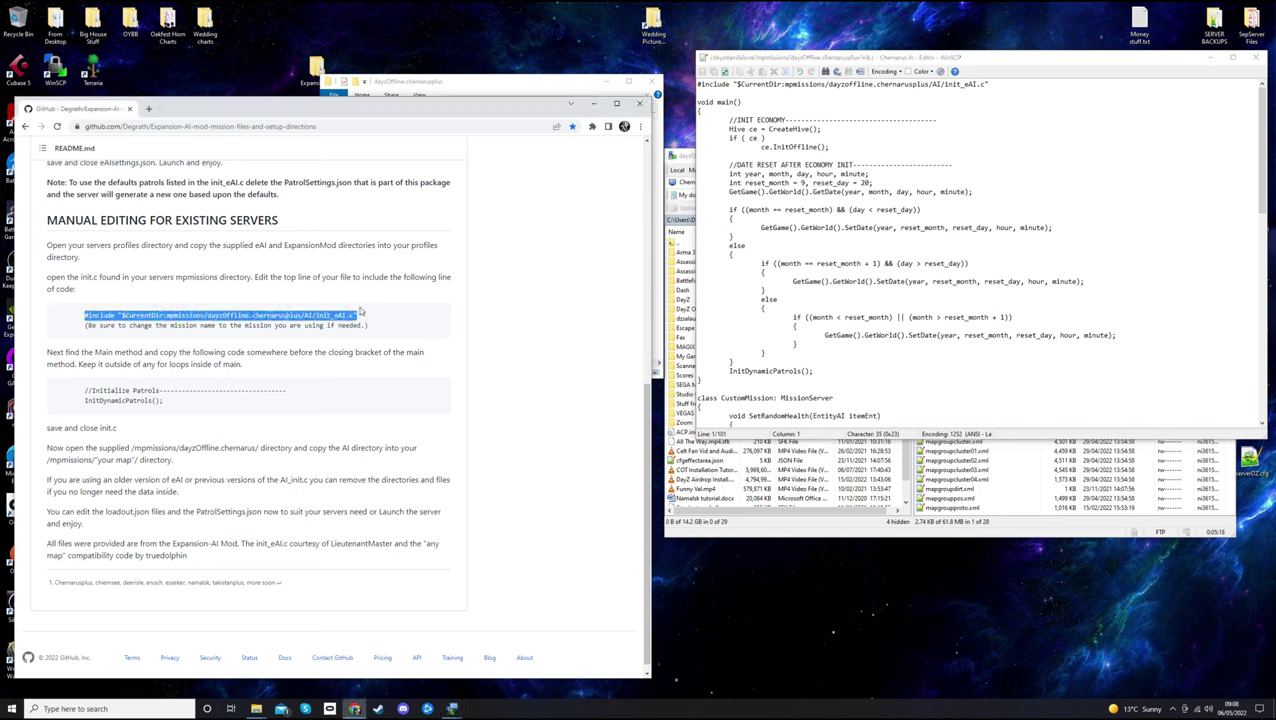
{"action": "right_click", "coordinate": [336, 314]}
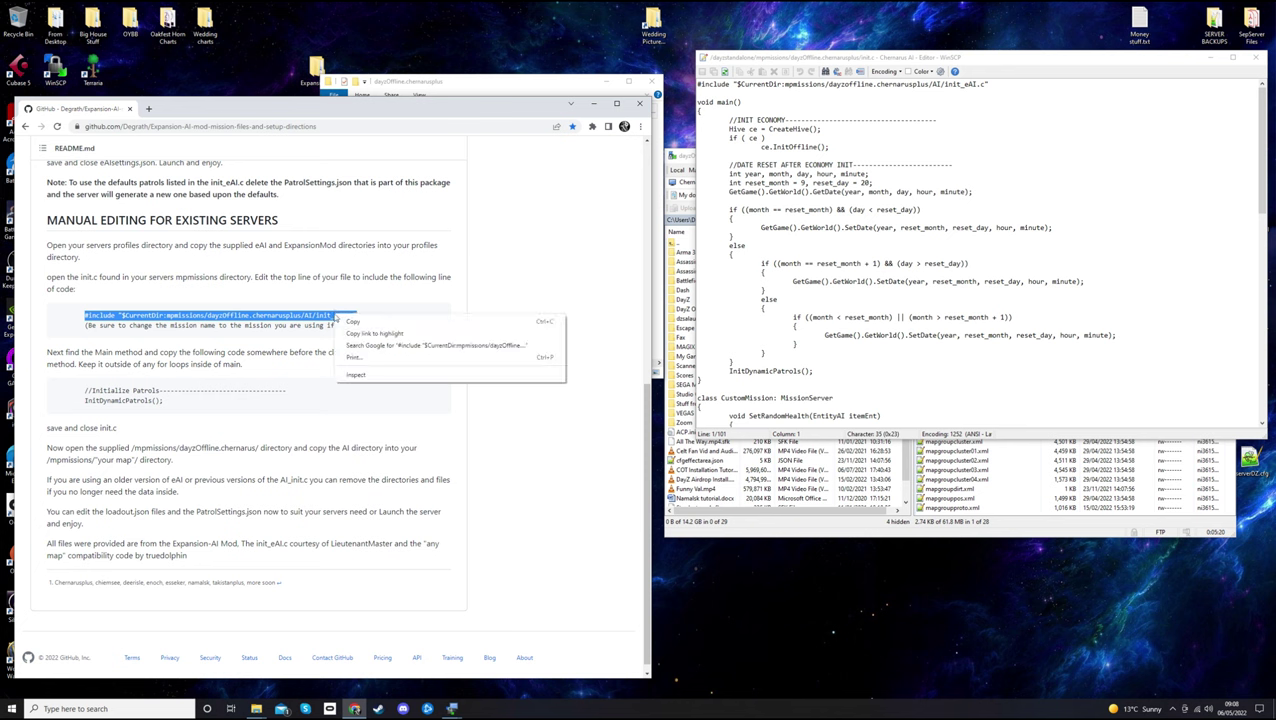
{"action": "left_click", "coordinate": [350, 320]}
Highlight the matching #include line on the first line of the server's init.c
{"action": "left_click", "coordinate": [985, 84]}
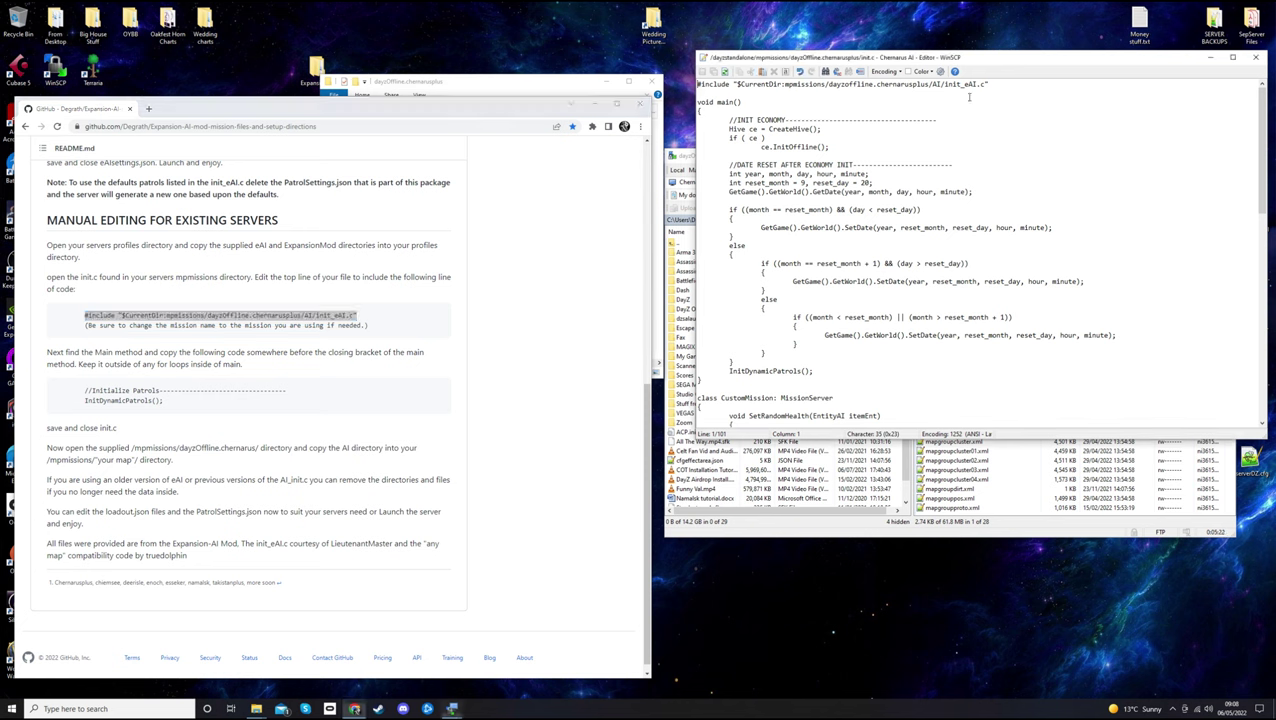
{"action": "left_click_drag", "start_coordinate": [700, 97], "coordinate": [890, 196]}
{"action": "left_click", "coordinate": [700, 93]}
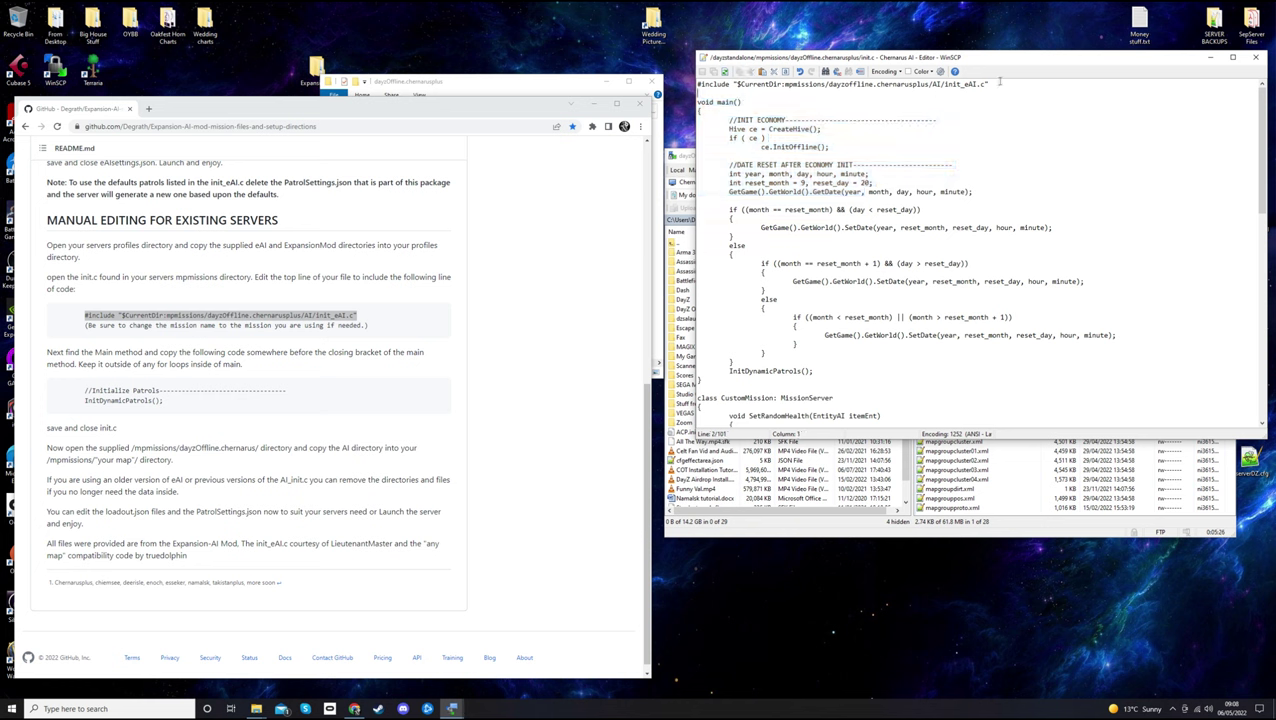
{"action": "triple_click", "coordinate": [700, 84]}
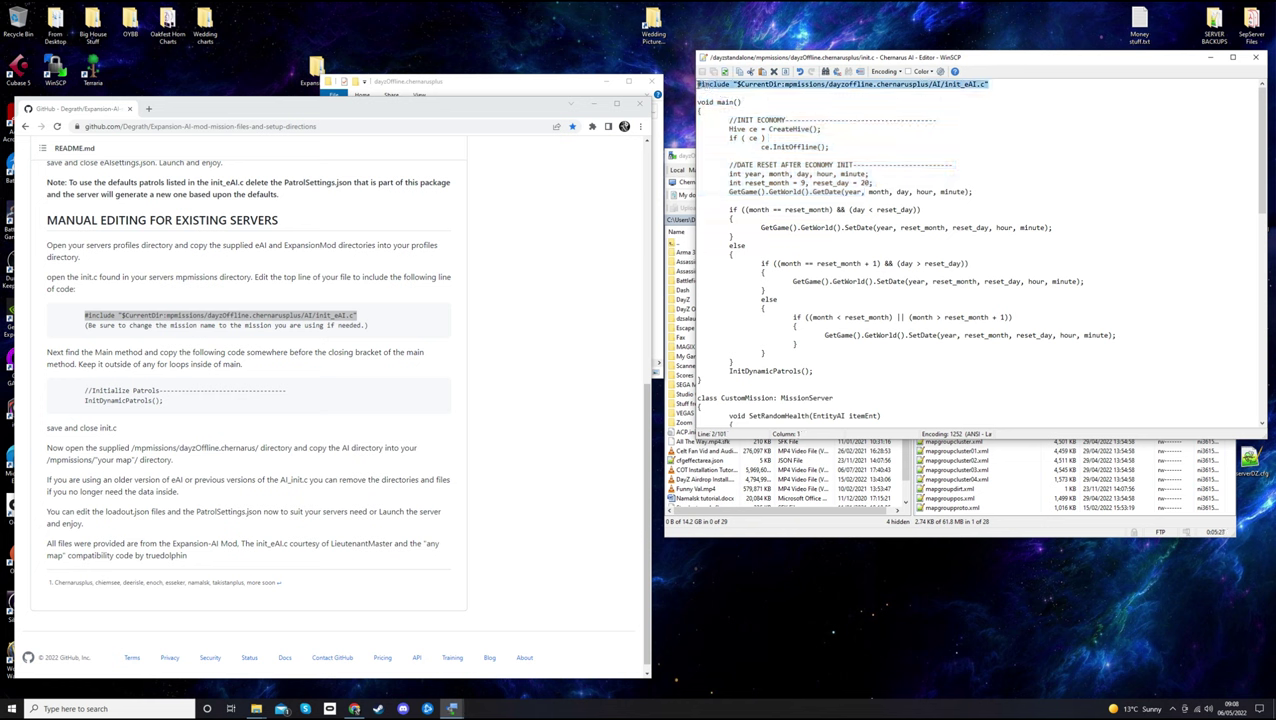
{"action": "left_click", "coordinate": [985, 106]}
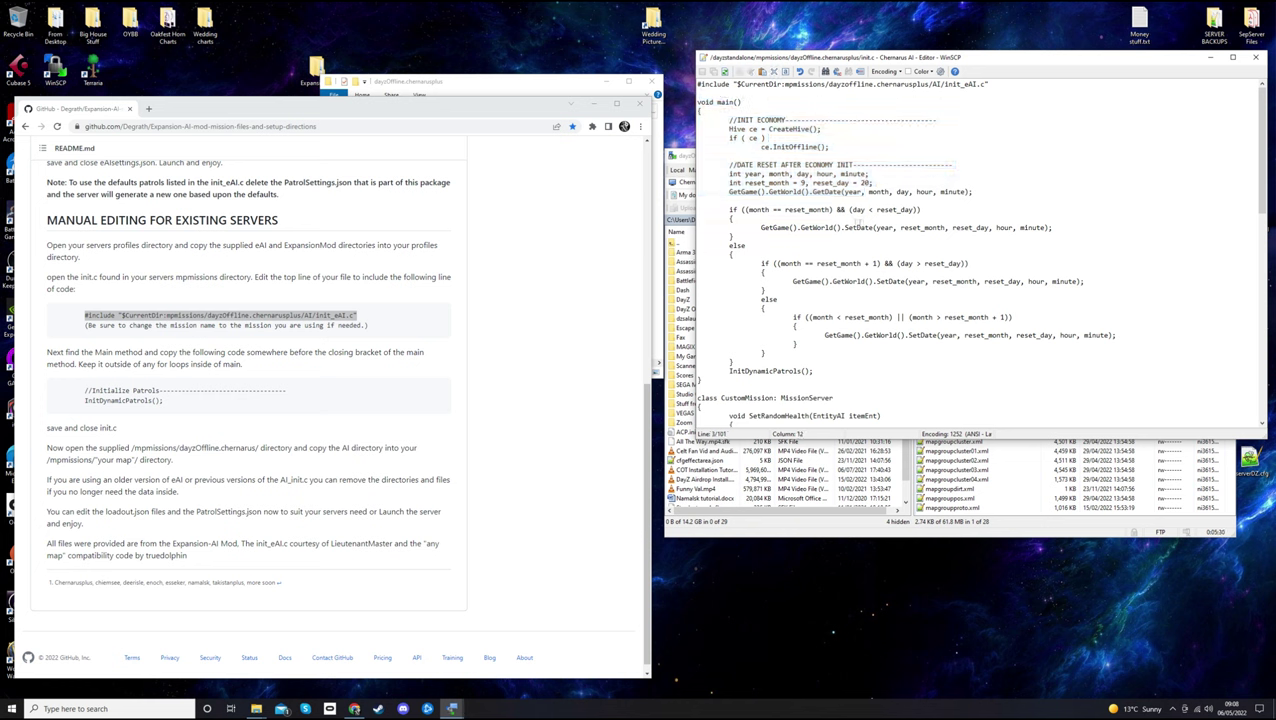
Highlight and copy the InitDynamicPatrols(); line from the README's Initialize Patrols code block
{"action": "scroll", "coordinate": [830, 213], "scroll_direction": "down", "scroll_amount": 3}
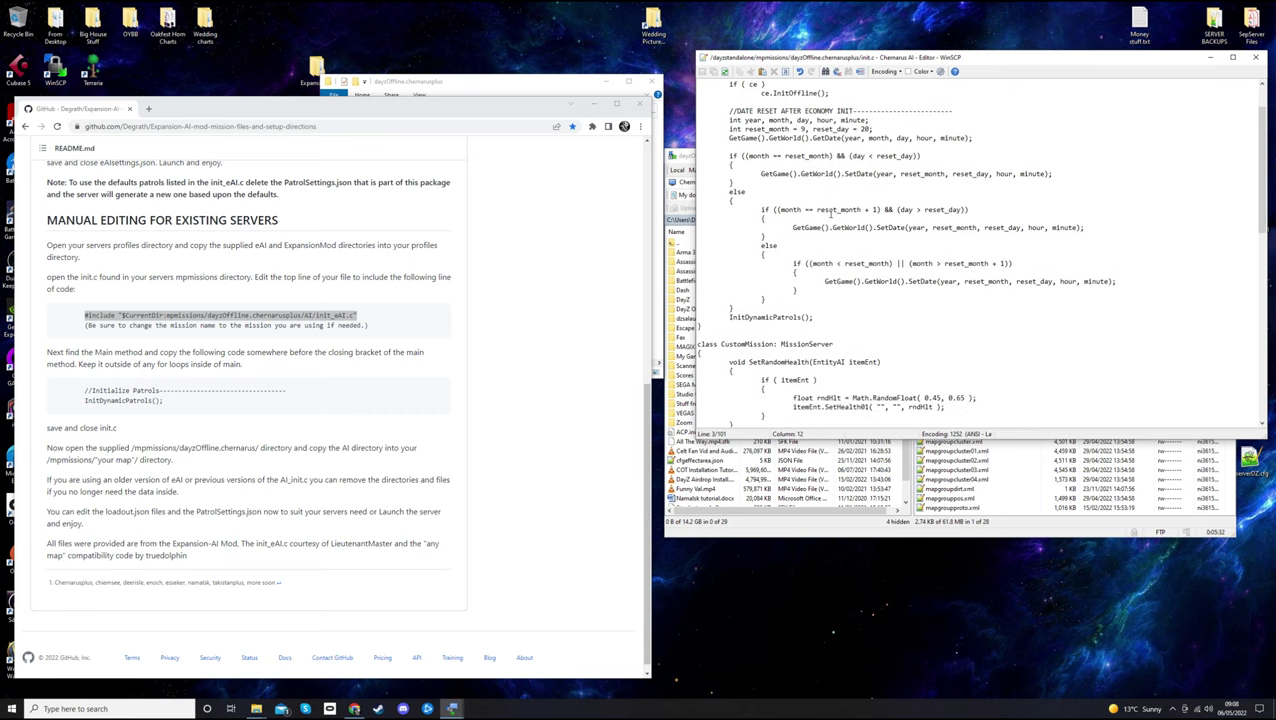
{"action": "left_click", "coordinate": [120, 398]}
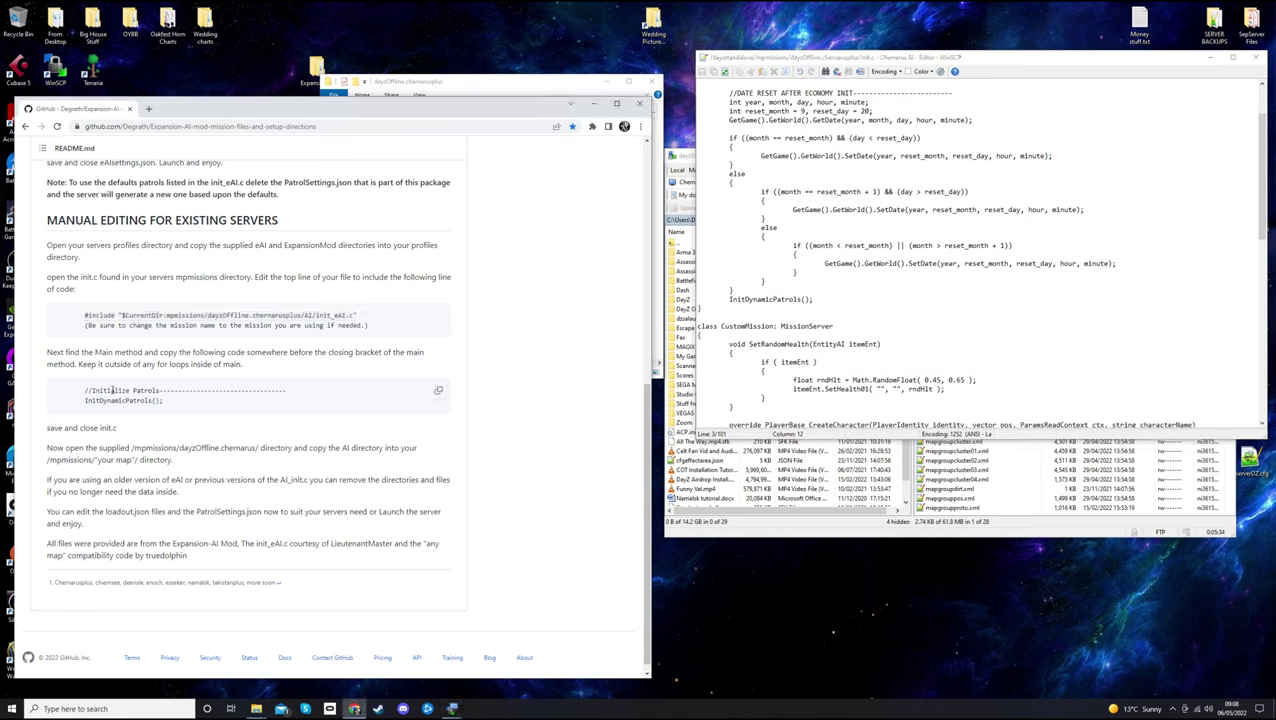
{"action": "left_click_drag", "start_coordinate": [84, 400], "coordinate": [164, 400]}
{"action": "triple_click", "coordinate": [180, 400]}
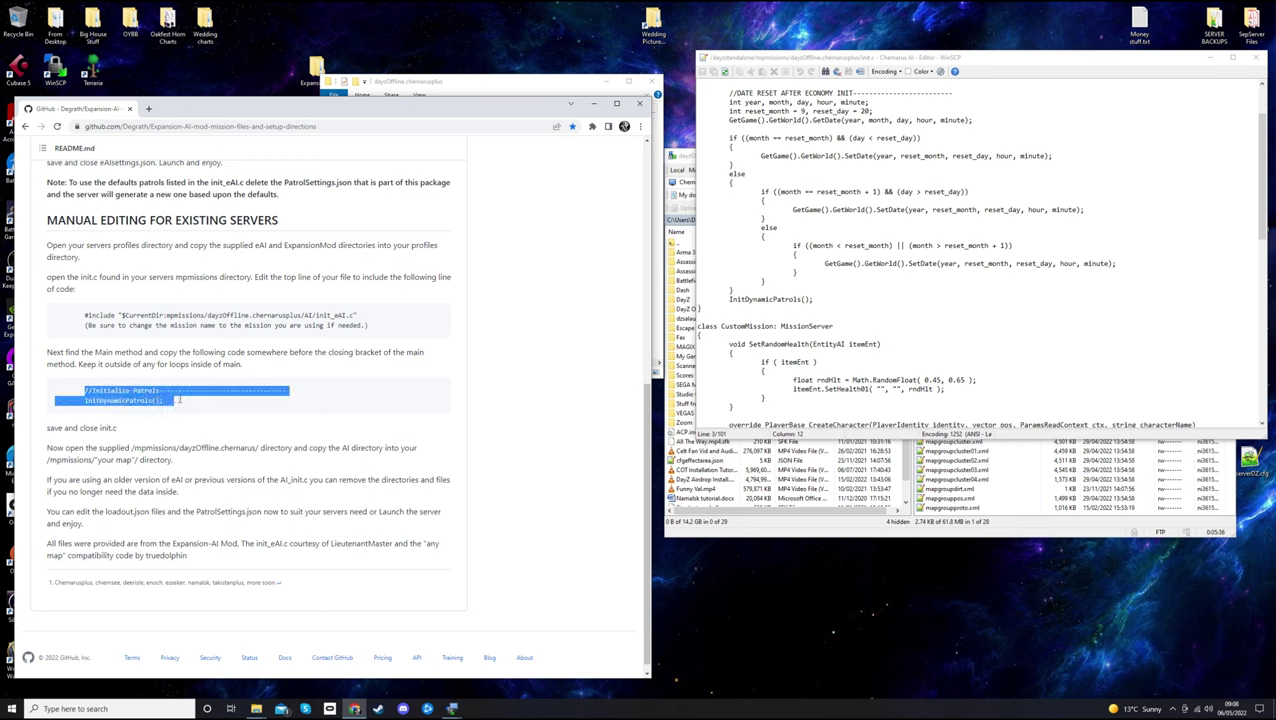
{"action": "left_click", "coordinate": [88, 401]}
{"action": "left_click_drag", "start_coordinate": [84, 400], "coordinate": [165, 401]}
{"action": "right_click", "coordinate": [152, 406]}
{"action": "left_click", "coordinate": [165, 409]}
{"action": "left_click", "coordinate": [479, 368]}
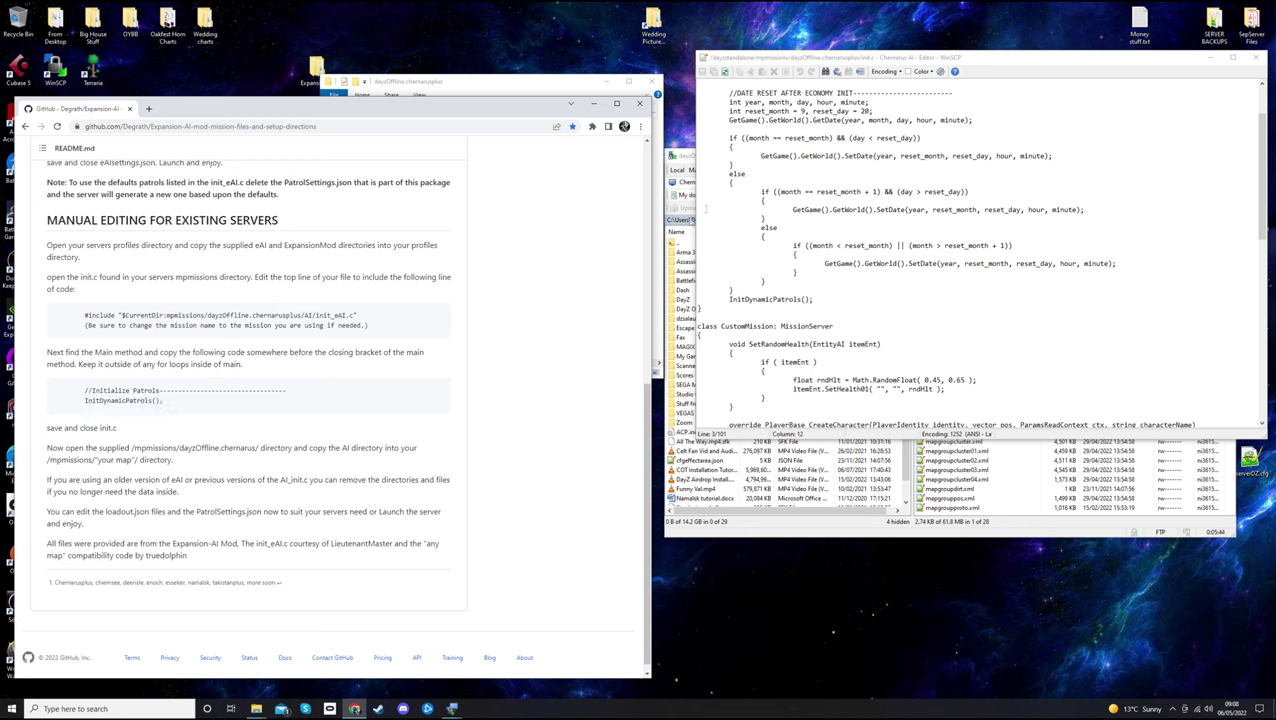
Highlight InitDynamicPatrols(); before the closing bracket of main in the server's init.c, and close the file without editing it
{"action": "left_click", "coordinate": [824, 264]}
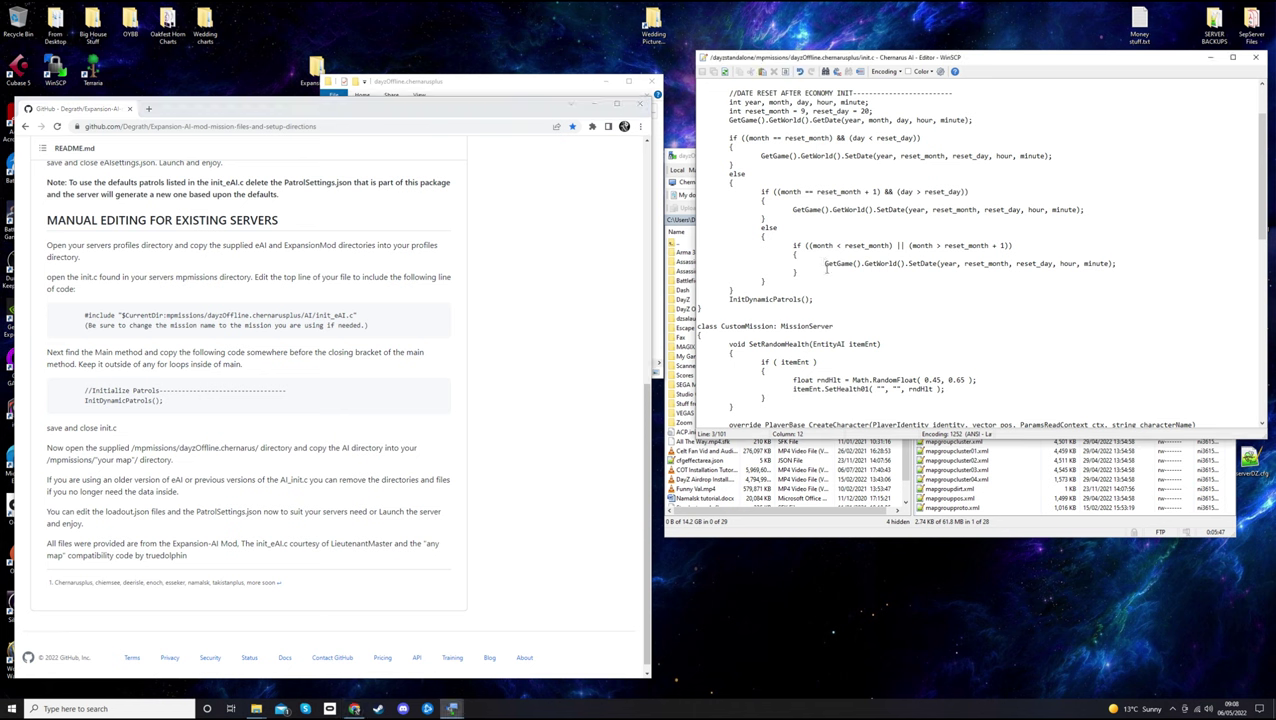
{"action": "left_click", "coordinate": [802, 272]}
{"action": "left_click", "coordinate": [768, 283]}
{"action": "left_click_drag", "start_coordinate": [813, 300], "coordinate": [725, 300]}
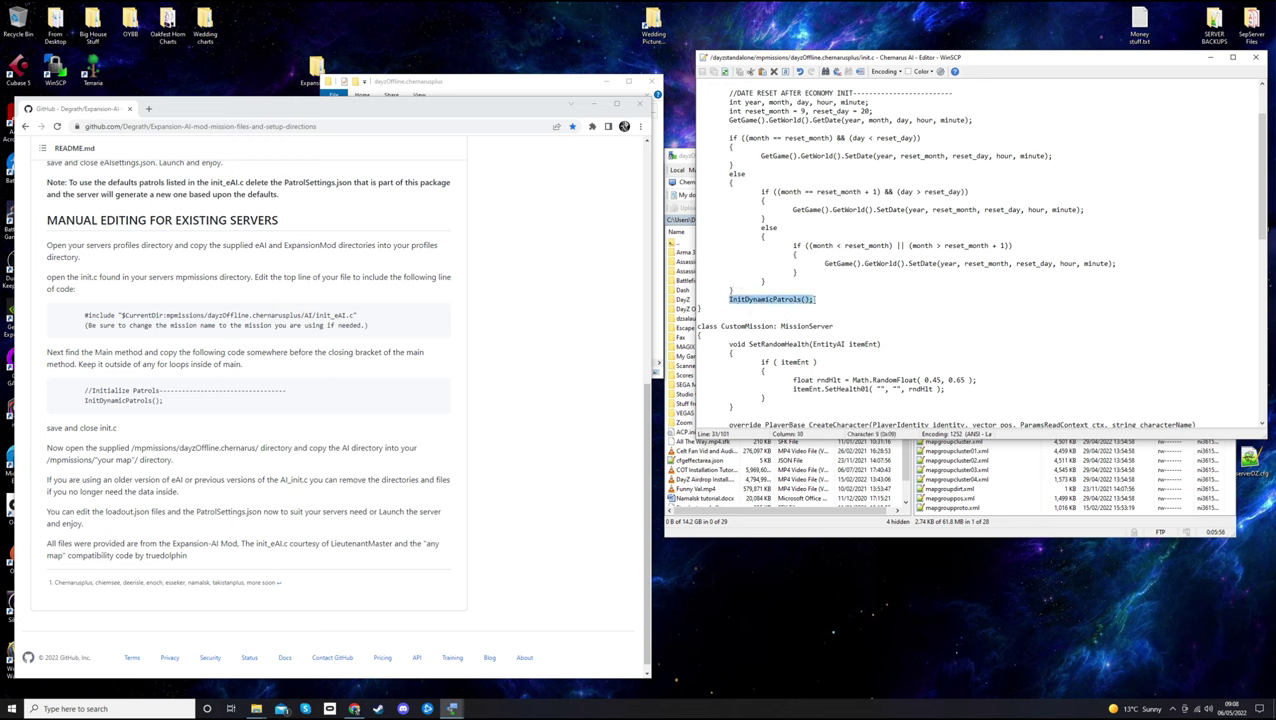
{"action": "left_click", "coordinate": [815, 299]}
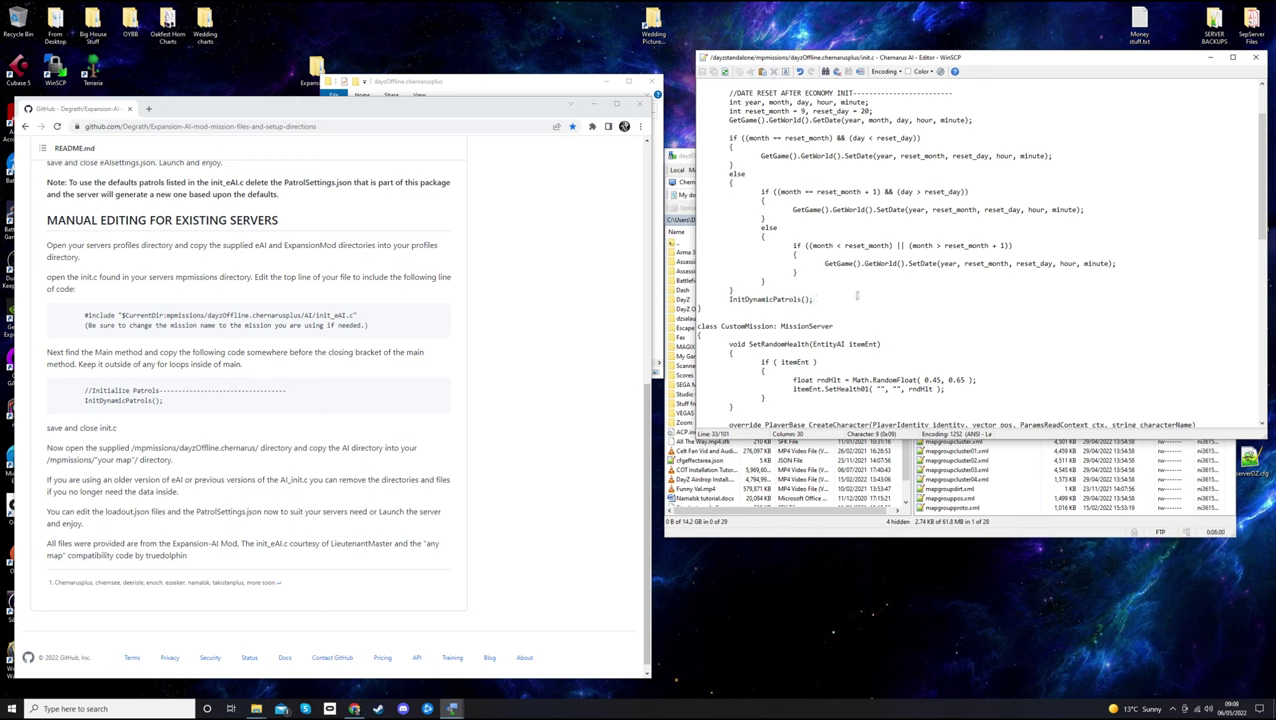
{"action": "scroll", "coordinate": [895, 286], "scroll_direction": "up", "scroll_amount": 3}
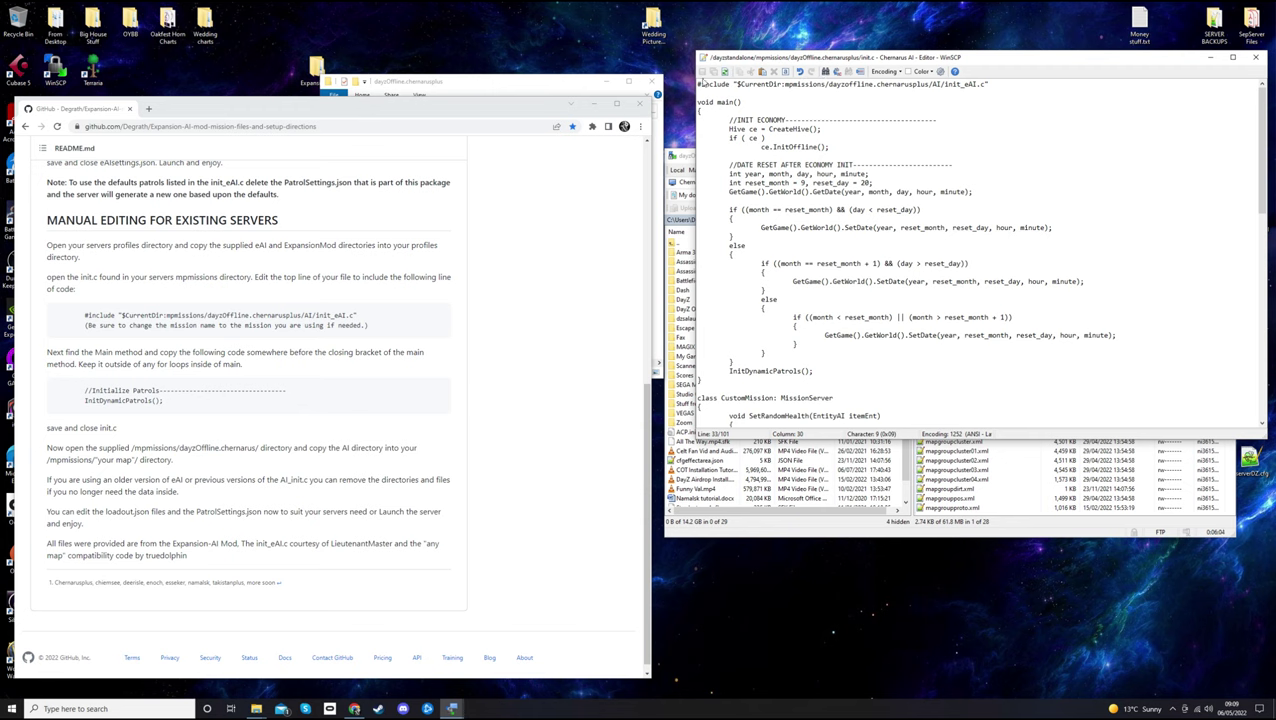
{"action": "left_click", "coordinate": [1255, 57]}
Check the downloaded package's AI folder and copy it into the server's dayzOffline.chernarusplus folder
{"action": "left_click", "coordinate": [533, 294]}
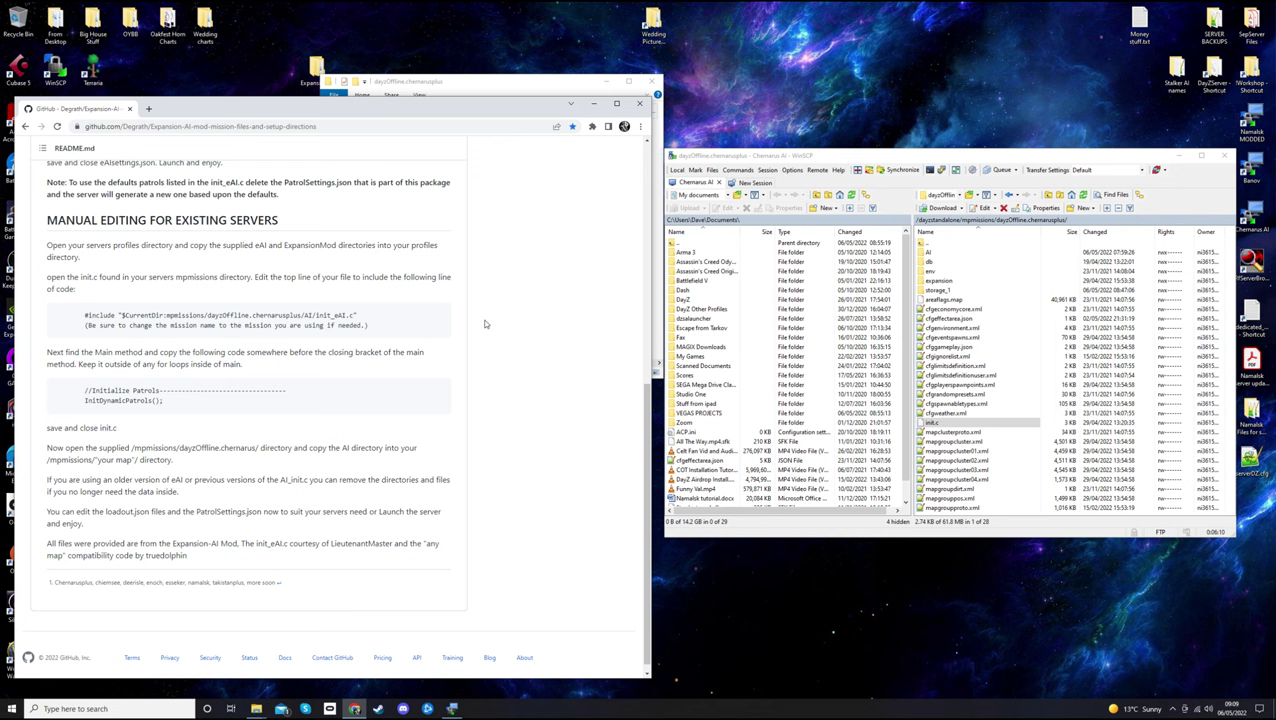
{"action": "scroll", "coordinate": [552, 345], "scroll_direction": "up", "scroll_amount": 5}
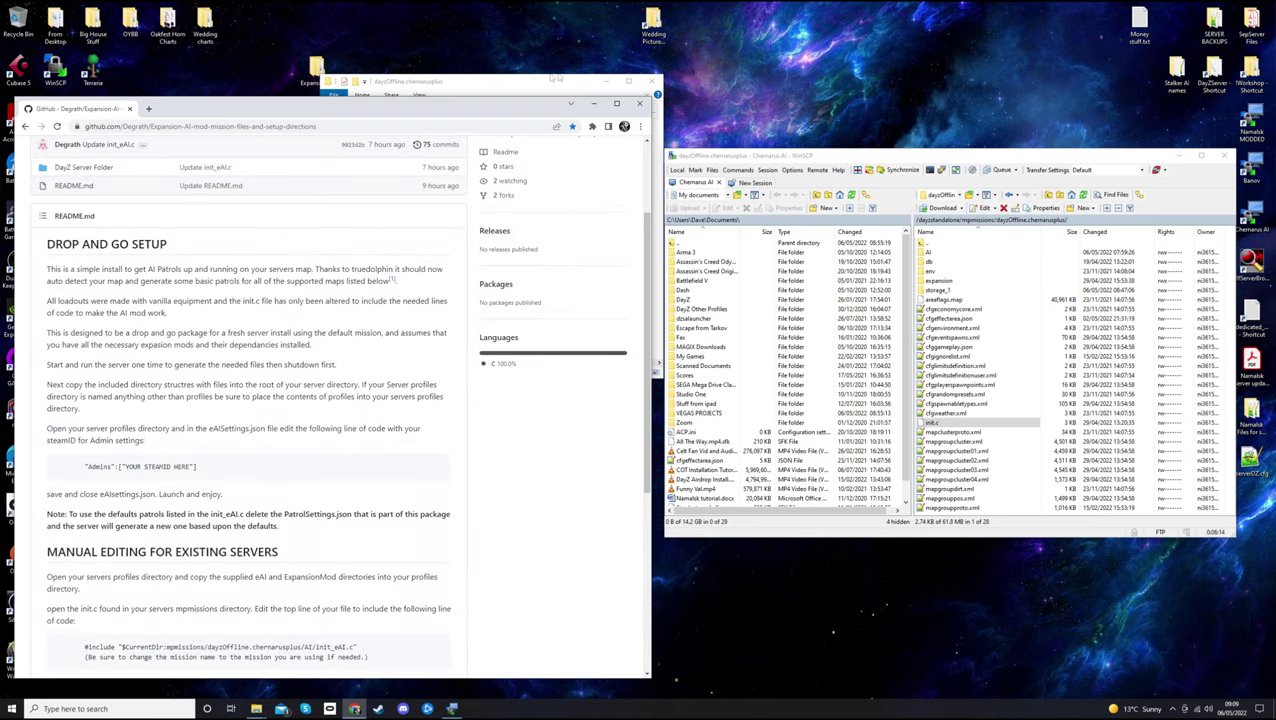
{"action": "left_click", "coordinate": [529, 79]}
{"action": "left_click", "coordinate": [432, 145]}
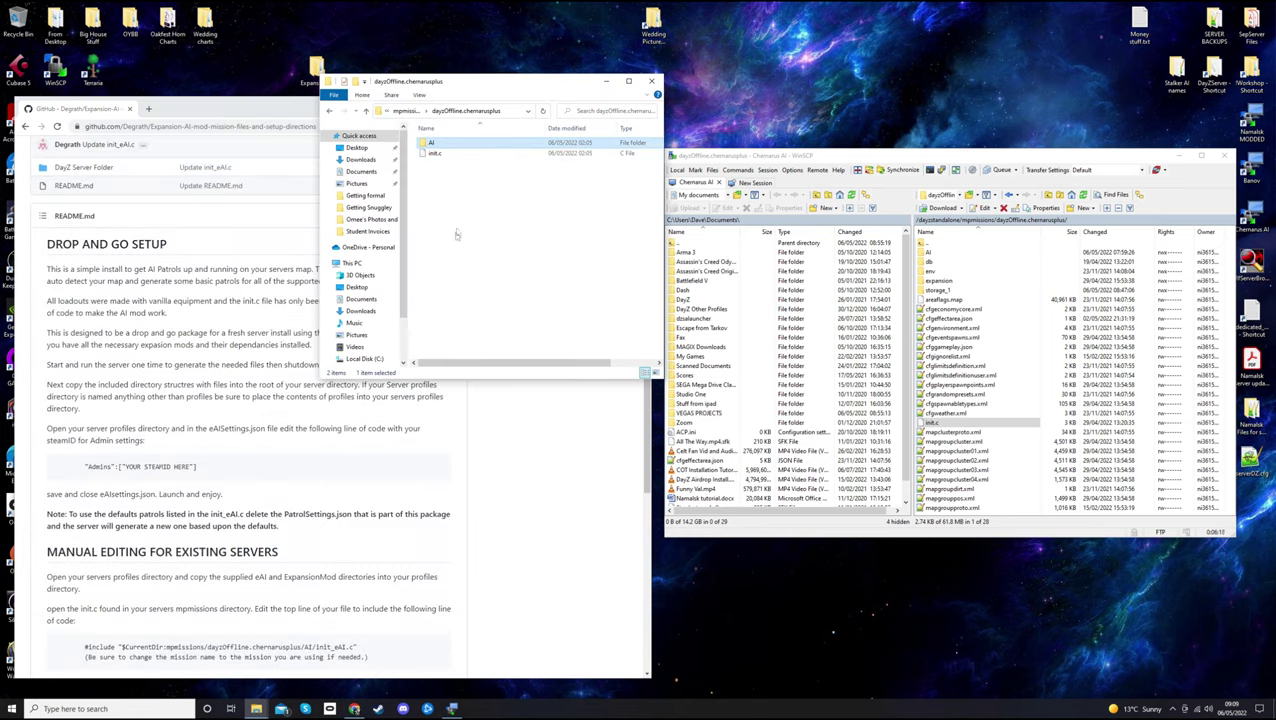
{"action": "double_click", "coordinate": [433, 146]}
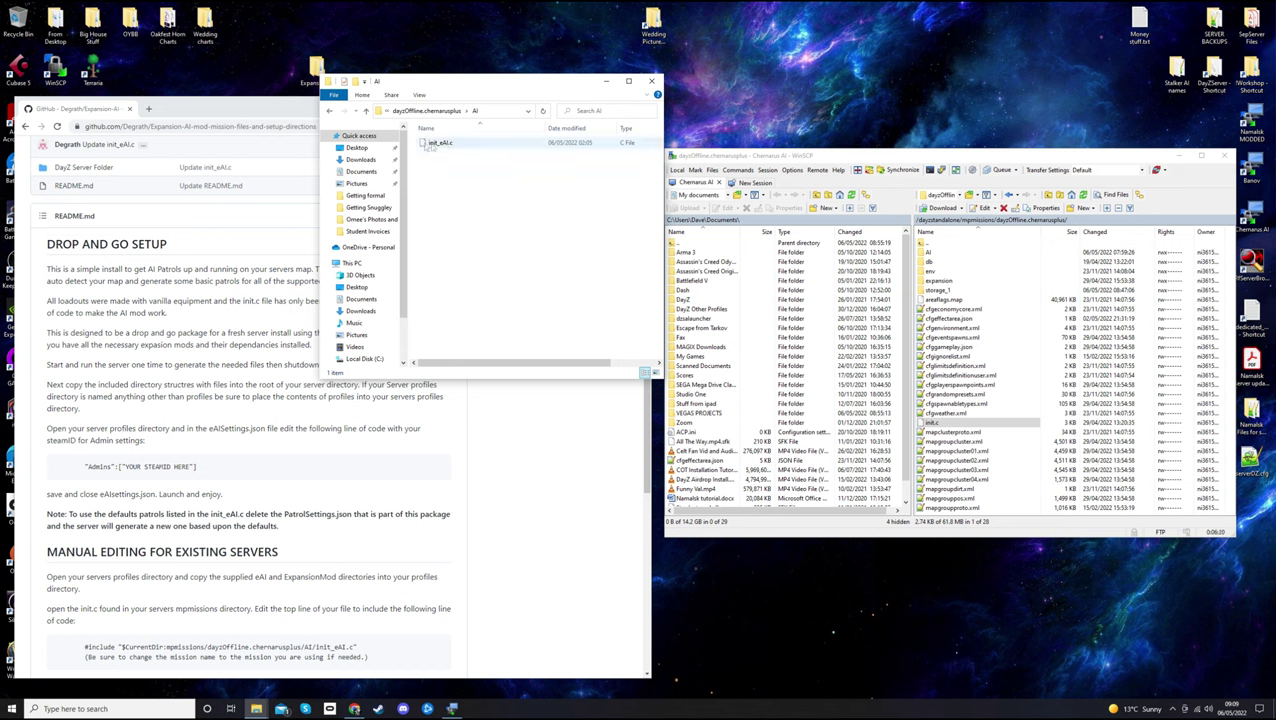
{"action": "left_click", "coordinate": [331, 114]}
{"action": "left_click_drag", "start_coordinate": [431, 146], "coordinate": [1148, 322]}
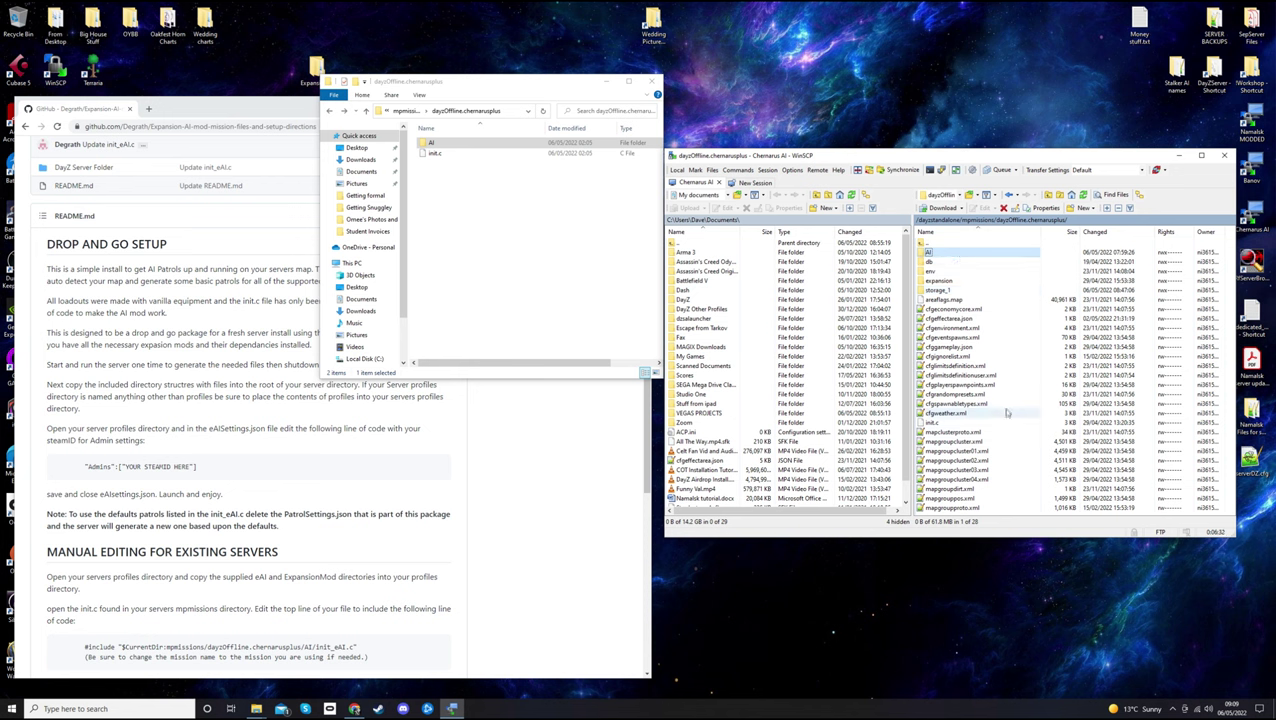
View init_eAI.c inside the server's AI folder, close it and return to dayzOffline.chernarusplus
{"action": "double_click", "coordinate": [958, 253]}
{"action": "double_click", "coordinate": [960, 254]}
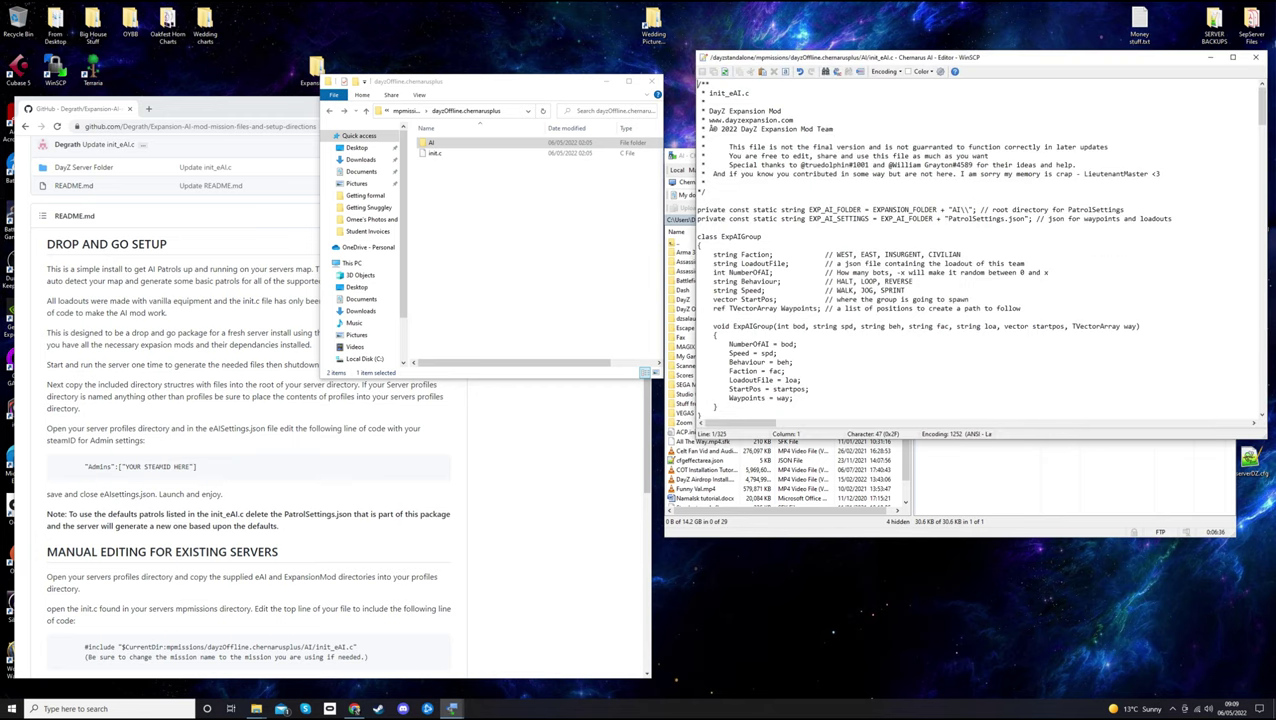
{"action": "left_click", "coordinate": [1256, 58]}
{"action": "double_click", "coordinate": [932, 244]}
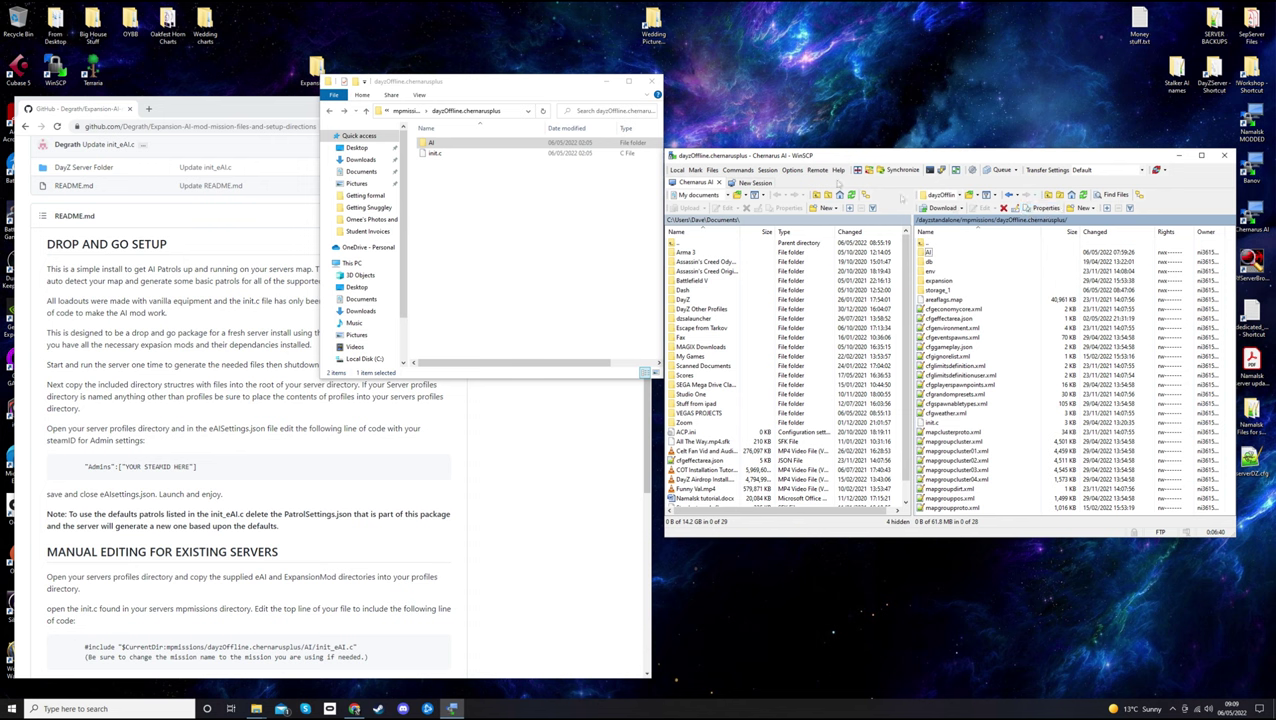
Return the downloaded package view to DayZ Server Folder and select the profiles folder
{"action": "left_click", "coordinate": [331, 115]}
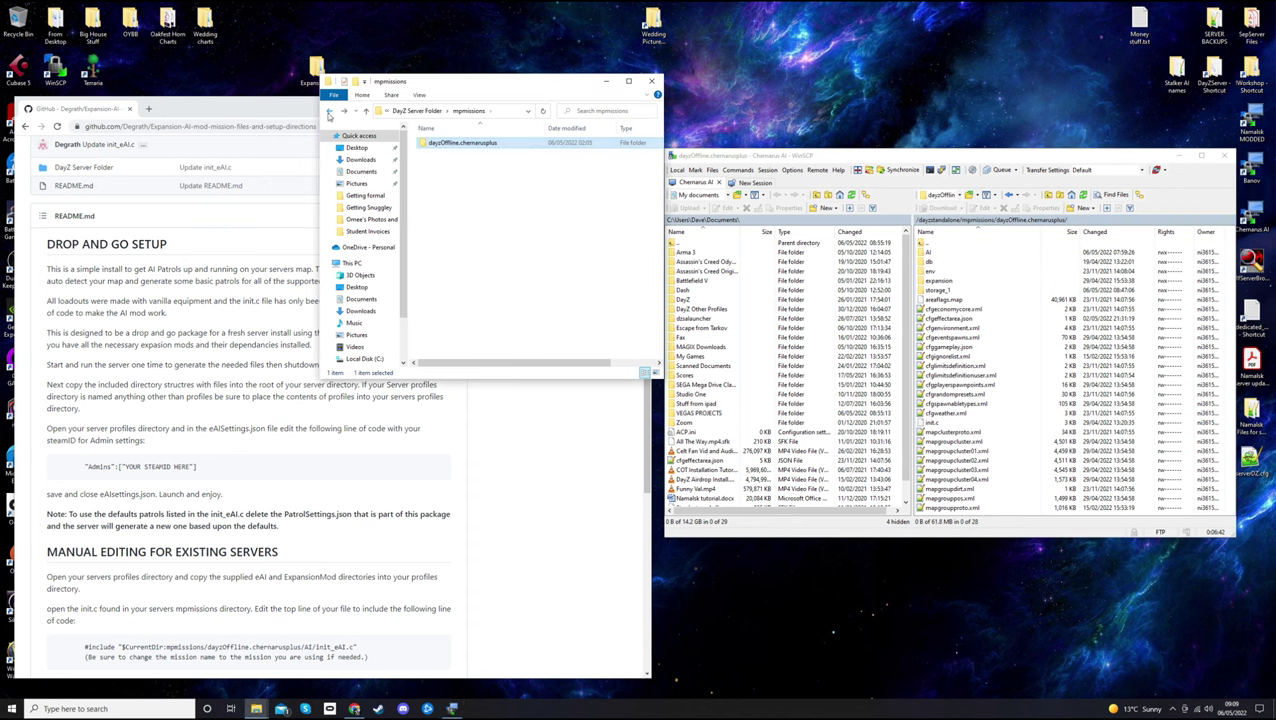
{"action": "left_click", "coordinate": [331, 115]}
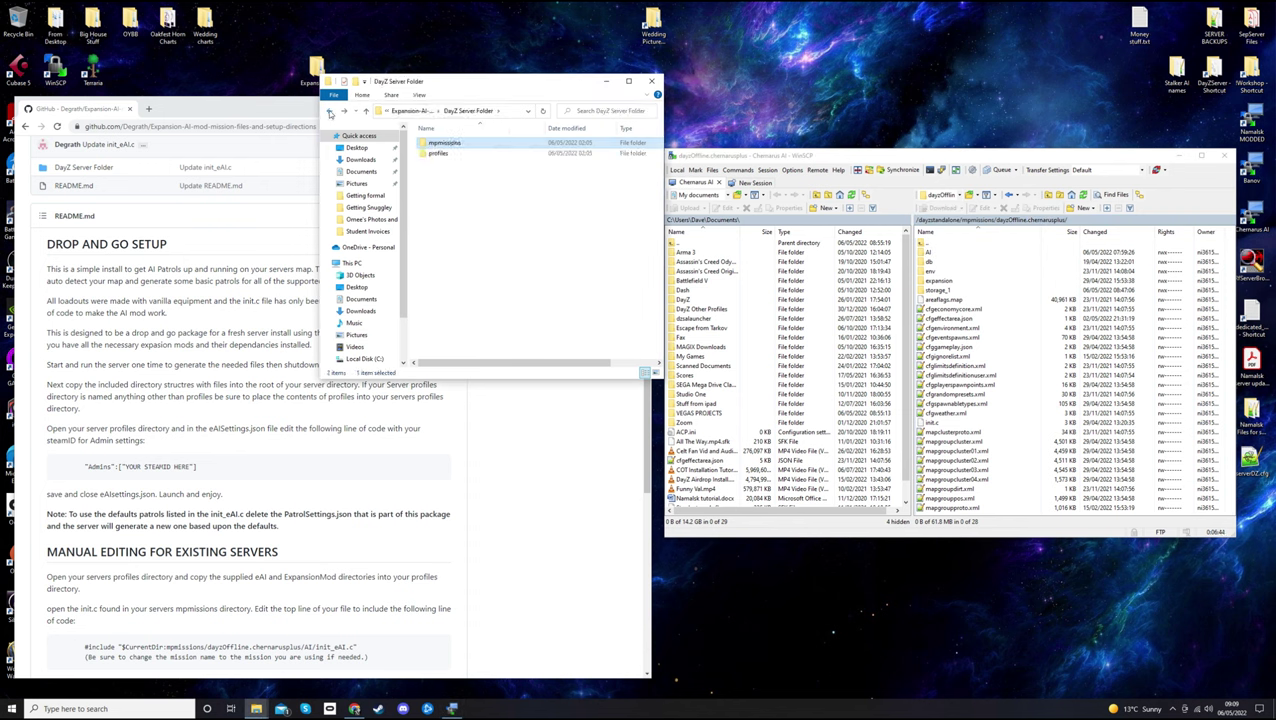
{"action": "left_click", "coordinate": [437, 153]}
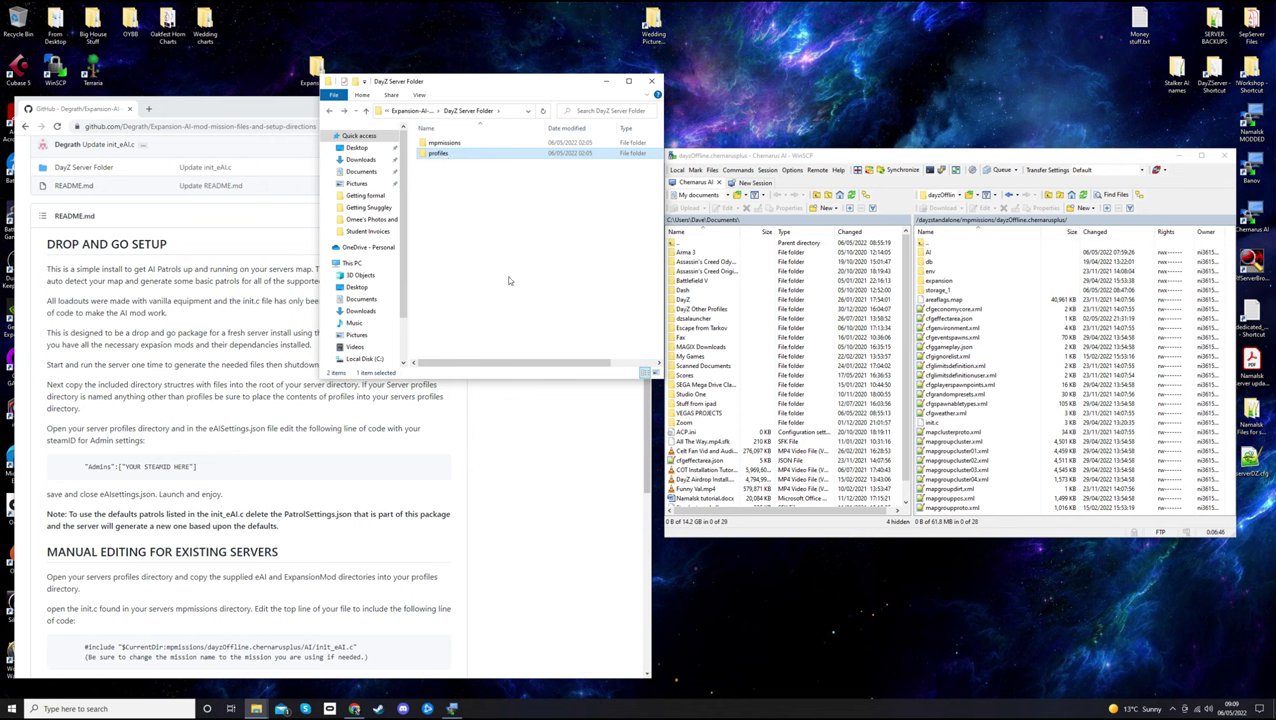
Go up to the server's dayzstandalone folder, open its config folder, and open the downloaded package's profiles folder
{"action": "left_click", "coordinate": [950, 220]}
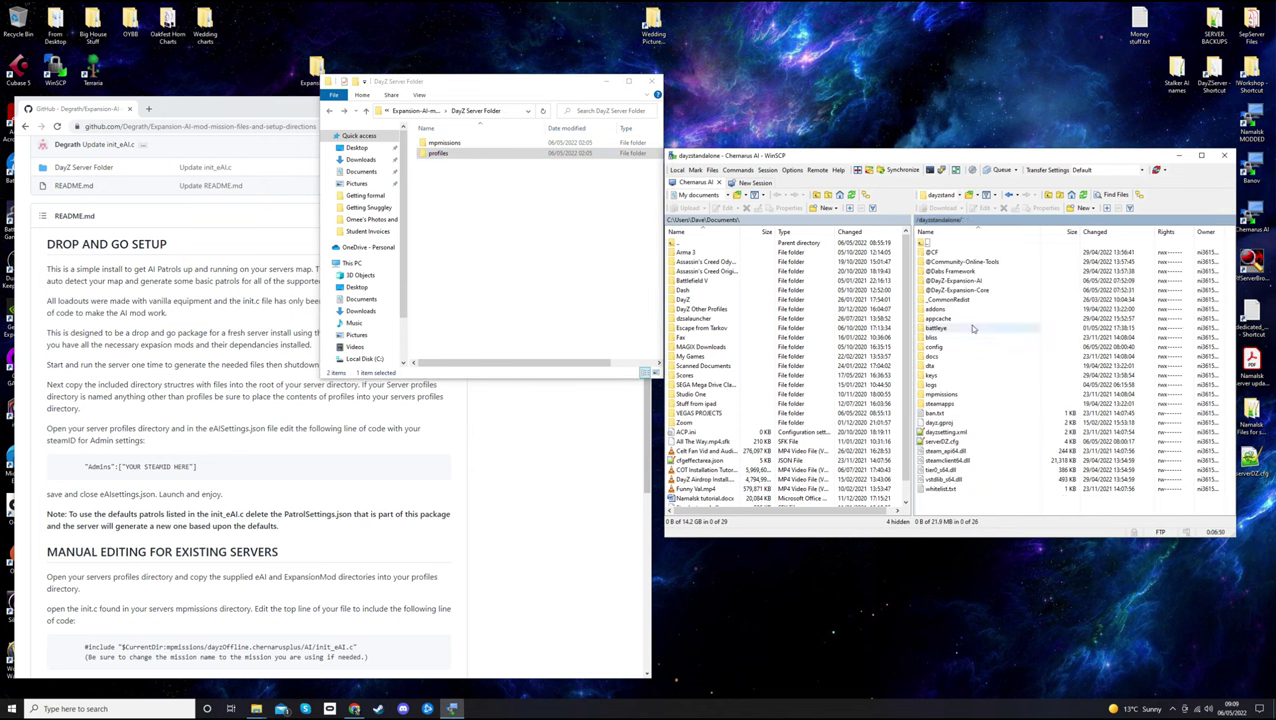
{"action": "left_click", "coordinate": [944, 352]}
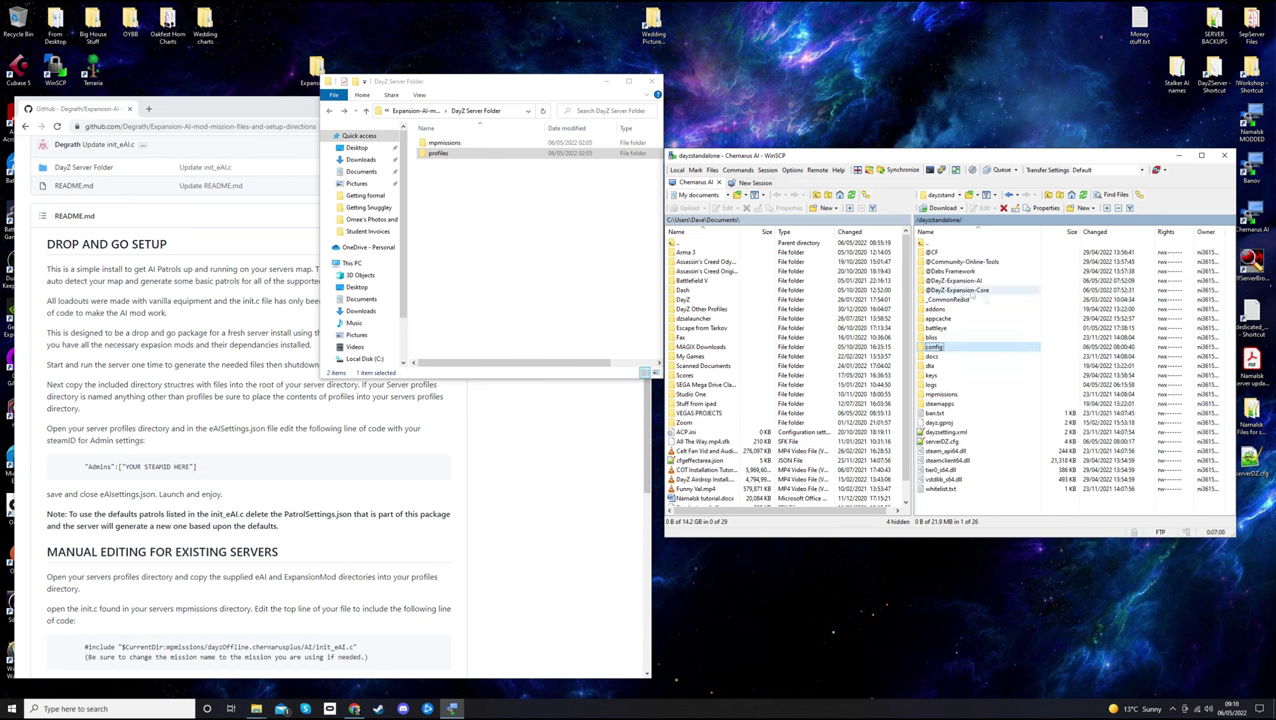
{"action": "left_click_drag", "start_coordinate": [964, 346], "coordinate": [440, 155]}
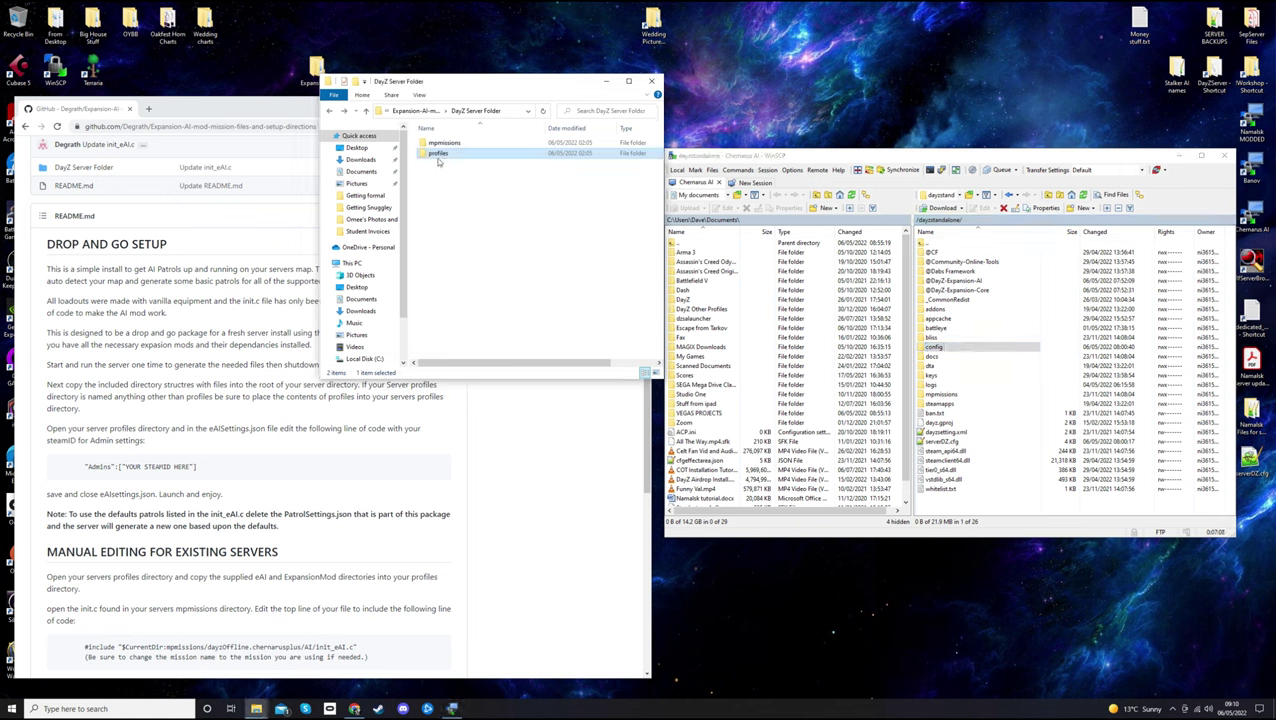
{"action": "double_click", "coordinate": [438, 154]}
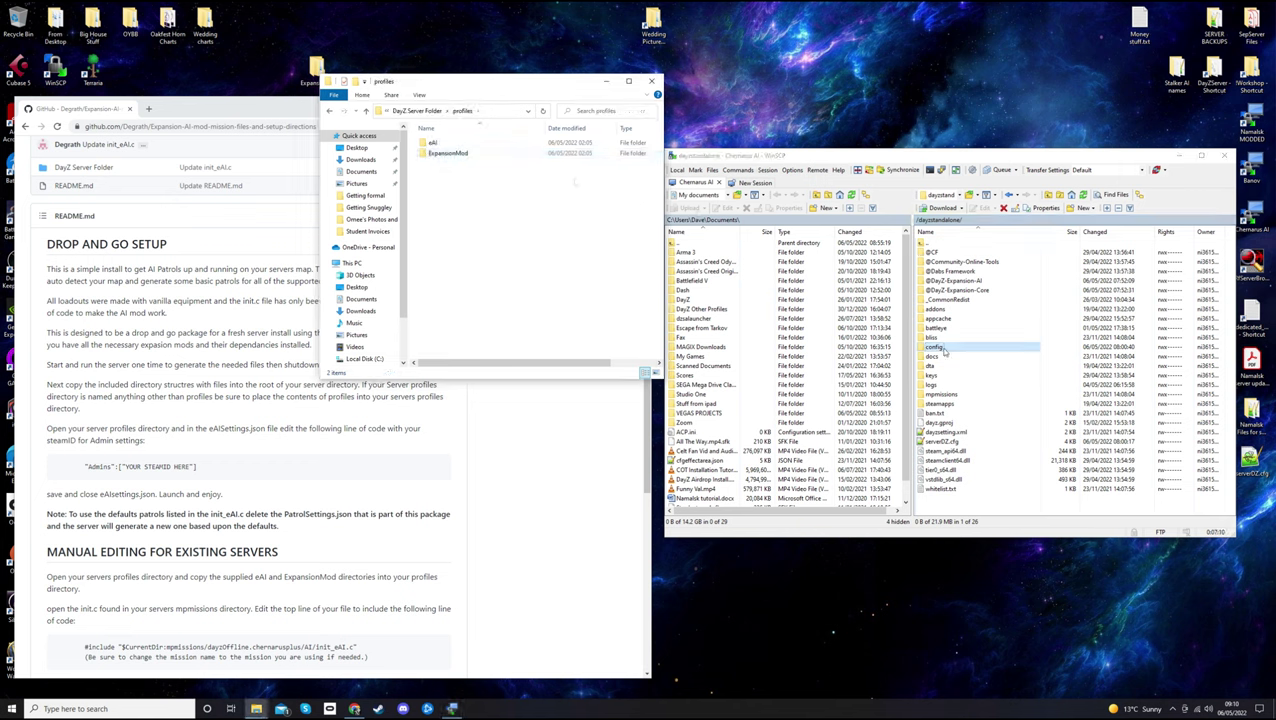
{"action": "double_click", "coordinate": [943, 350]}
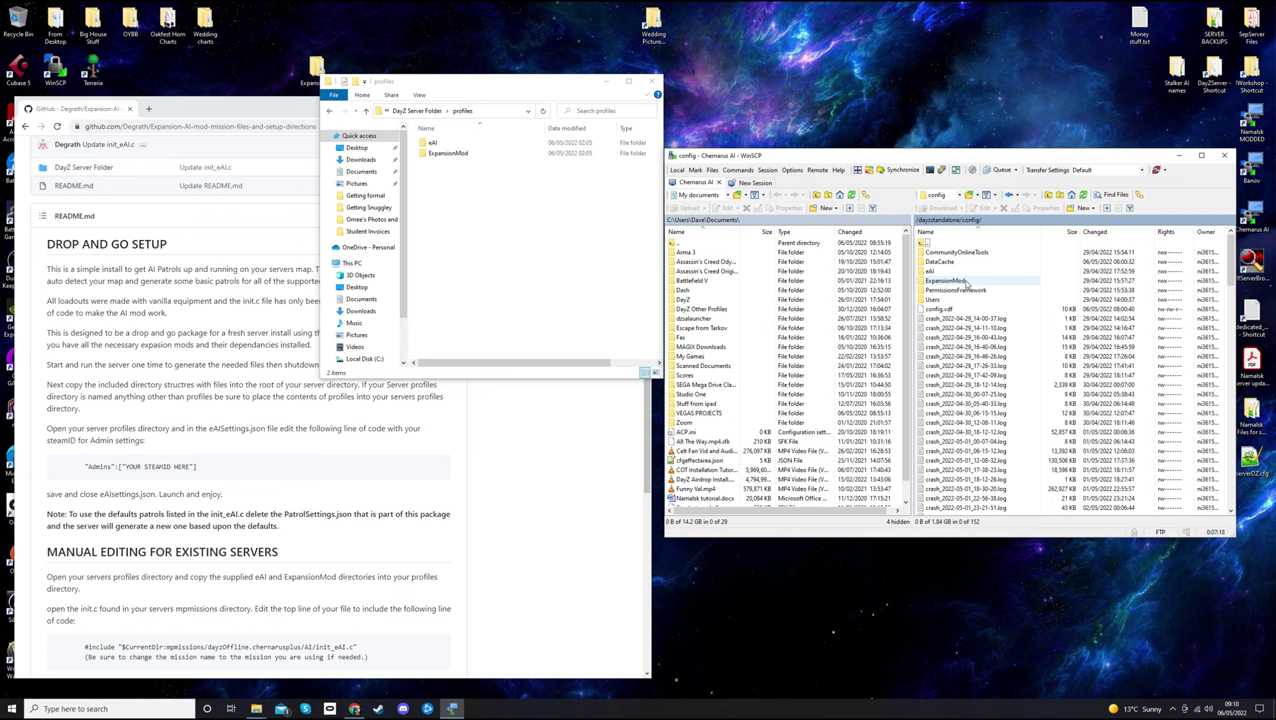
Open ExpansionMod in both the server's config folder and the package, and check the contents of the server's AI folder
{"action": "double_click", "coordinate": [976, 283]}
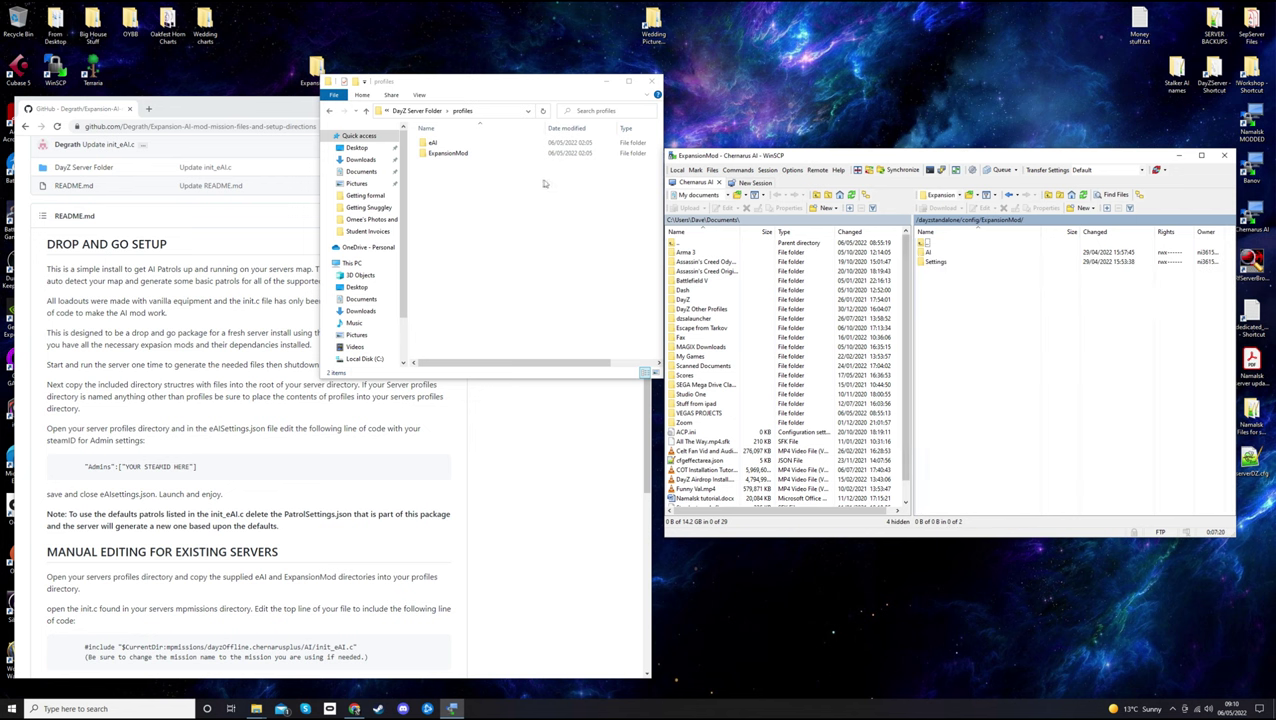
{"action": "double_click", "coordinate": [463, 154]}
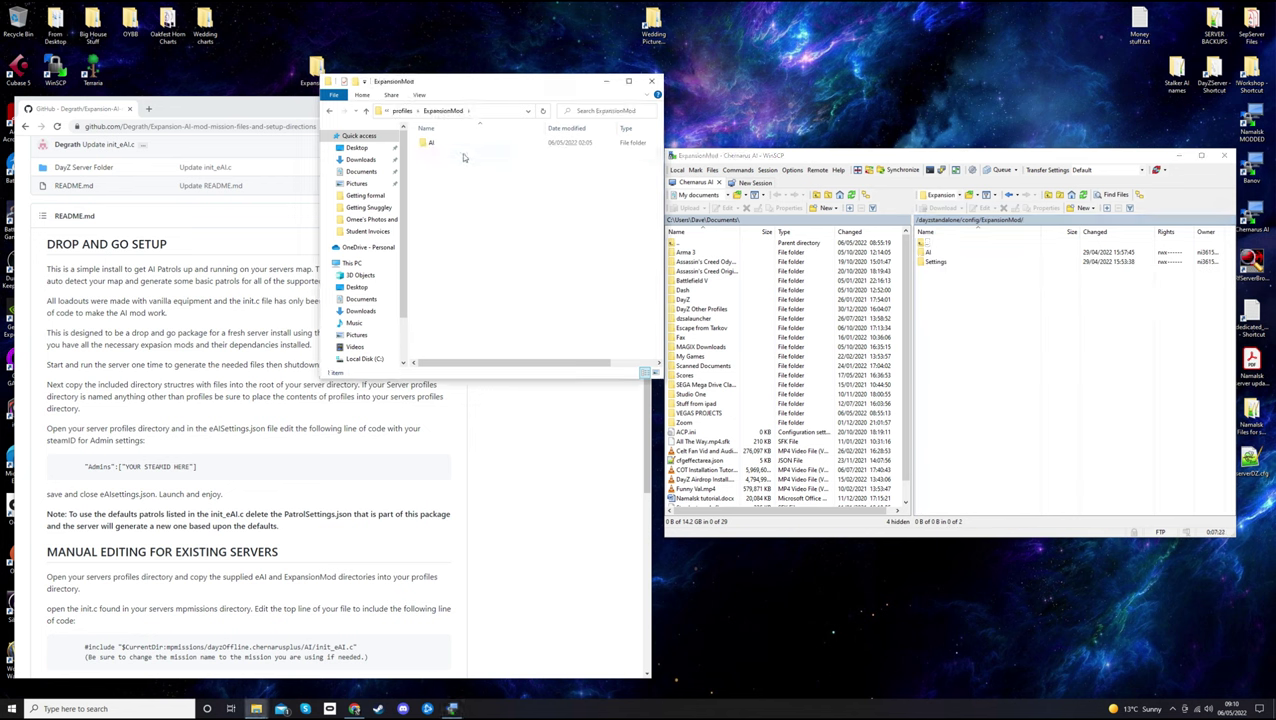
{"action": "left_click_drag", "start_coordinate": [435, 146], "coordinate": [941, 318]}
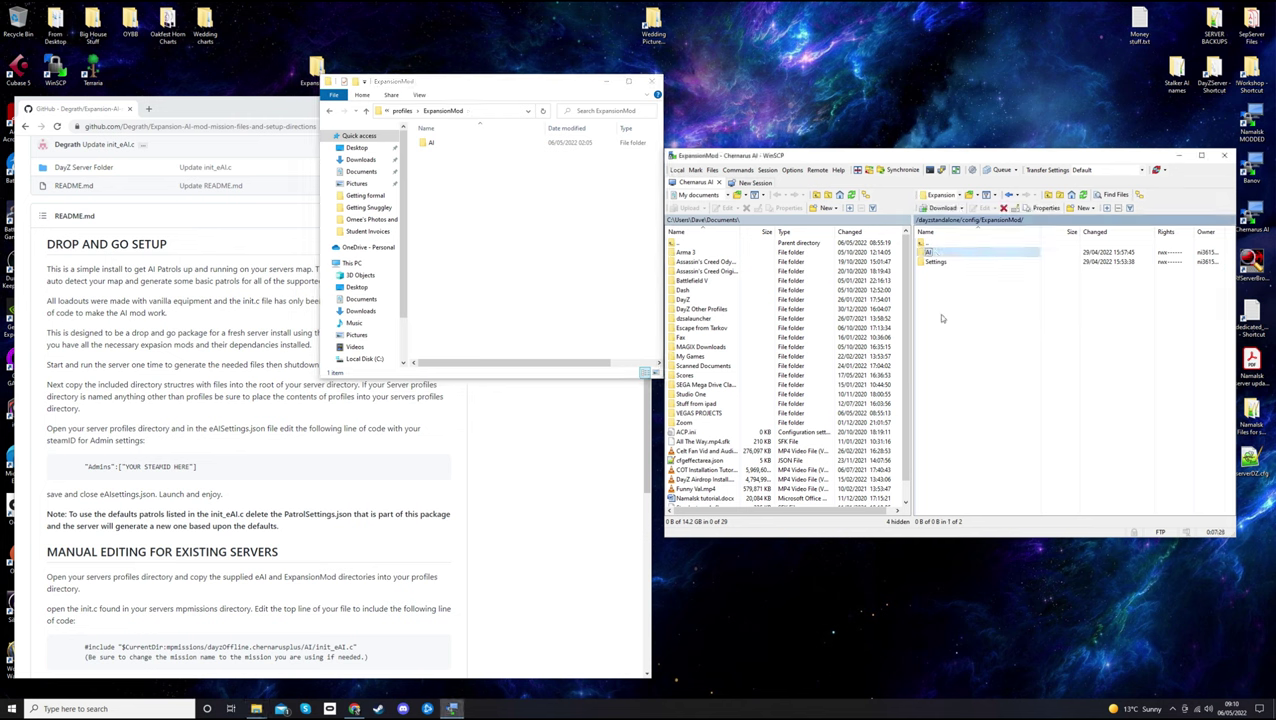
{"action": "double_click", "coordinate": [930, 252]}
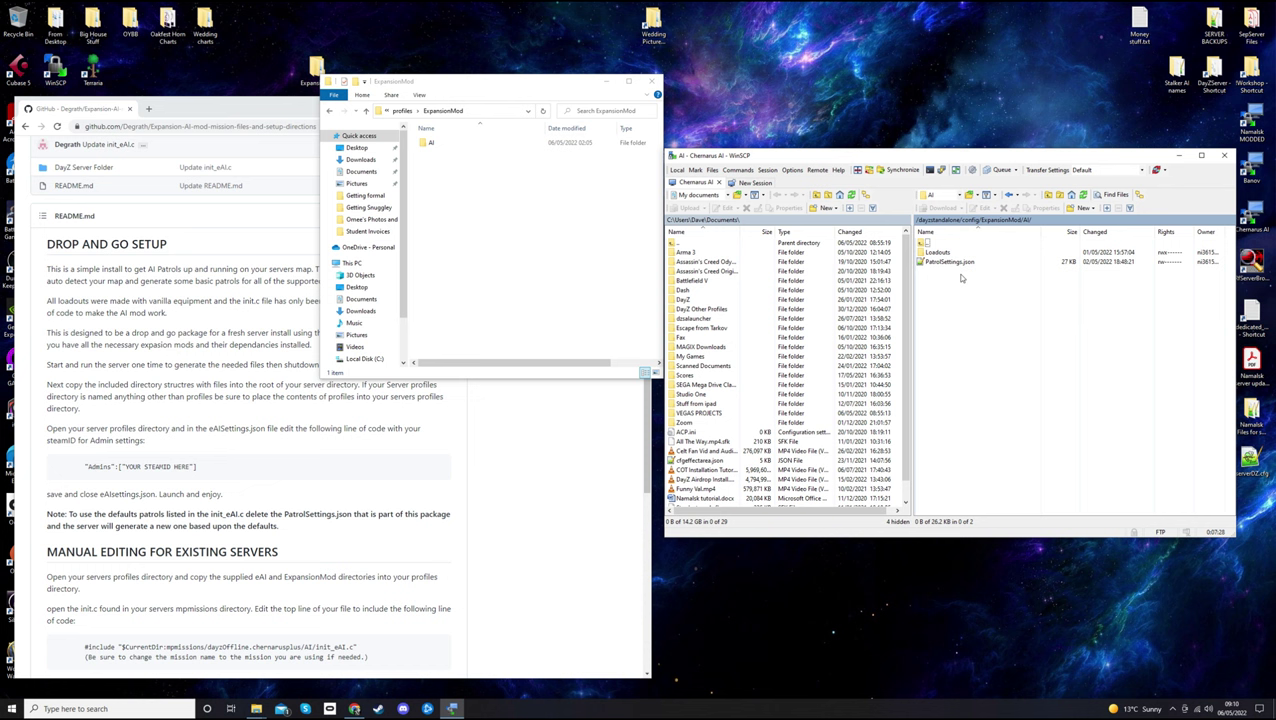
{"action": "double_click", "coordinate": [938, 244]}
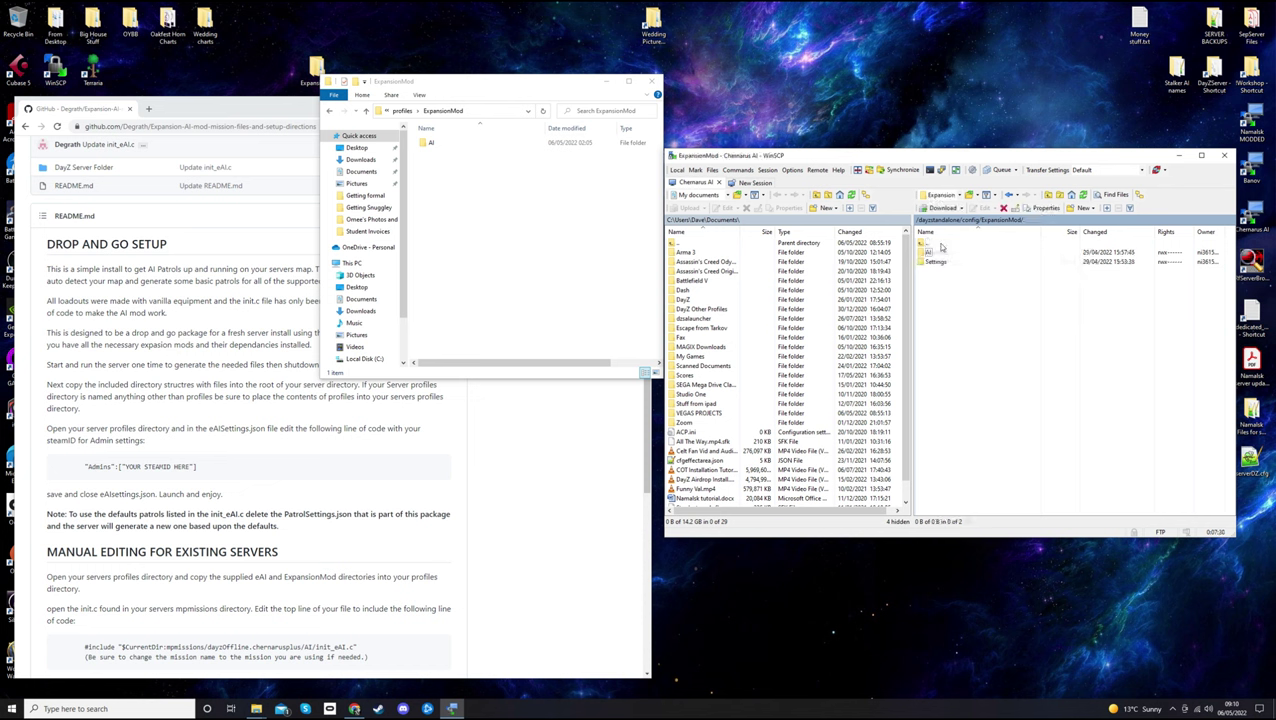
{"action": "left_click", "coordinate": [429, 146]}
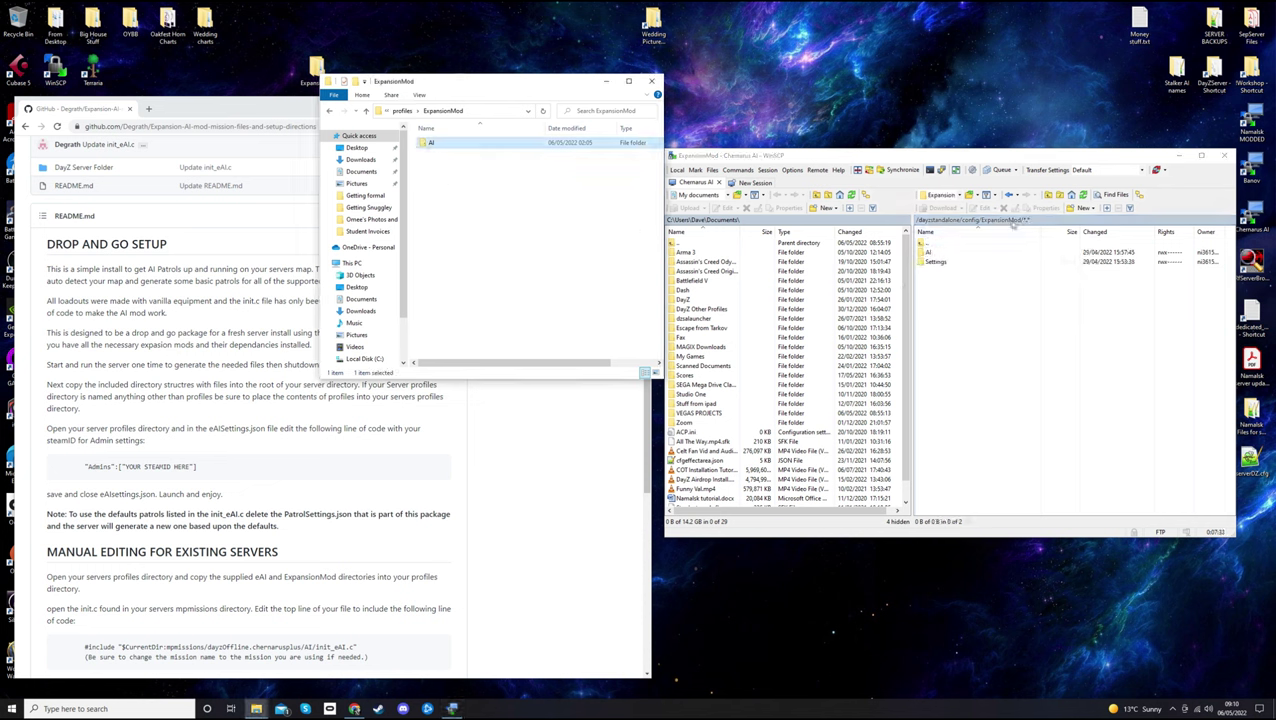
{"action": "right_click", "coordinate": [438, 146]}
{"action": "left_click", "coordinate": [501, 330]}
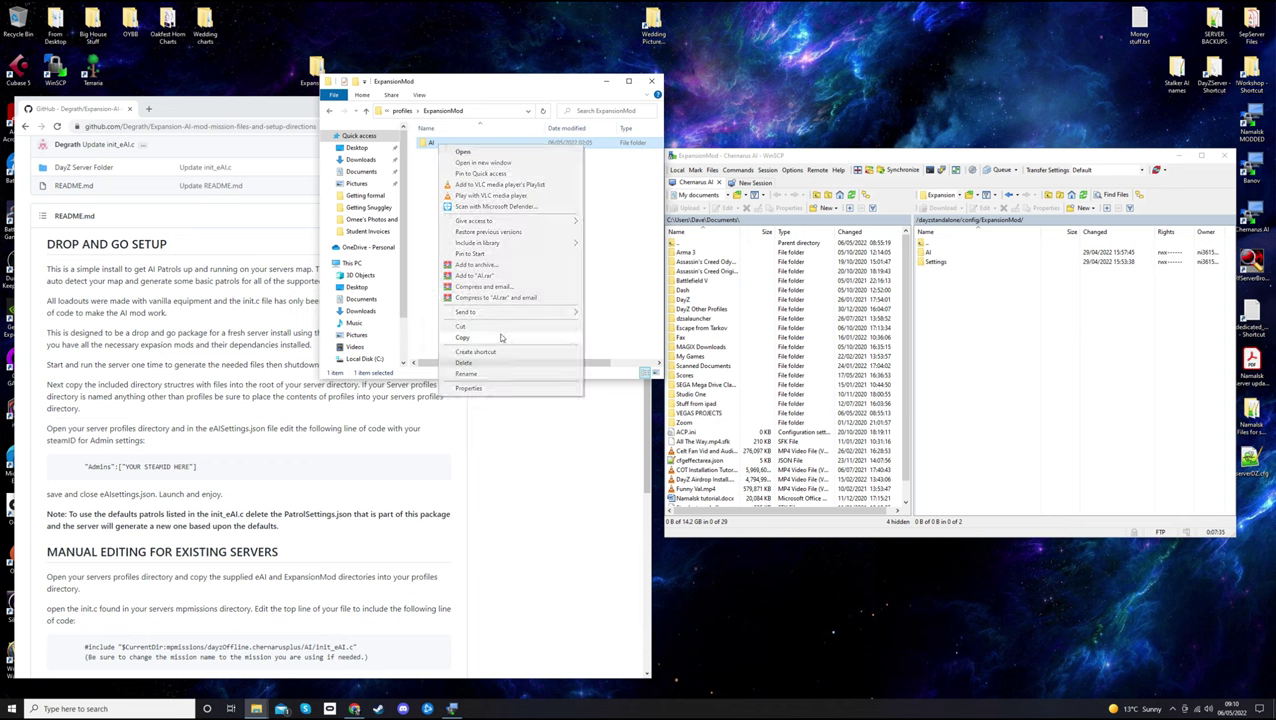
{"action": "left_click", "coordinate": [983, 286]}
{"action": "right_click", "coordinate": [966, 297]}
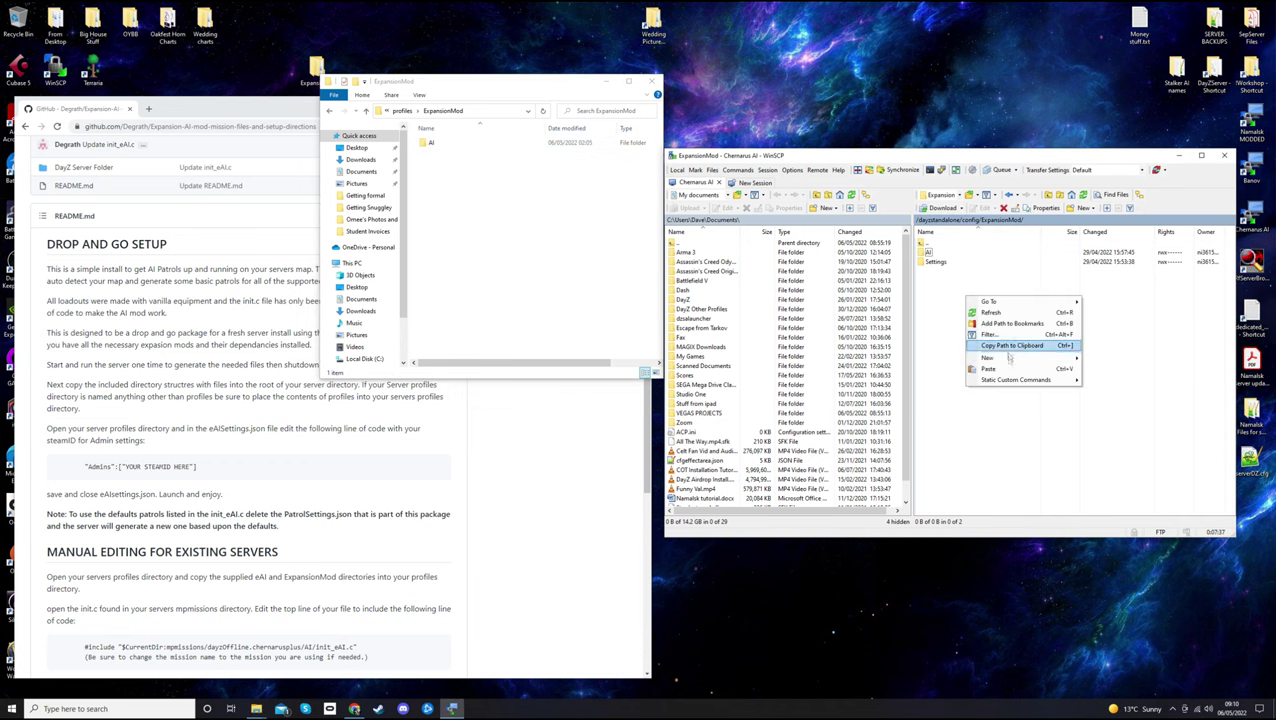
{"action": "left_click", "coordinate": [937, 355]}
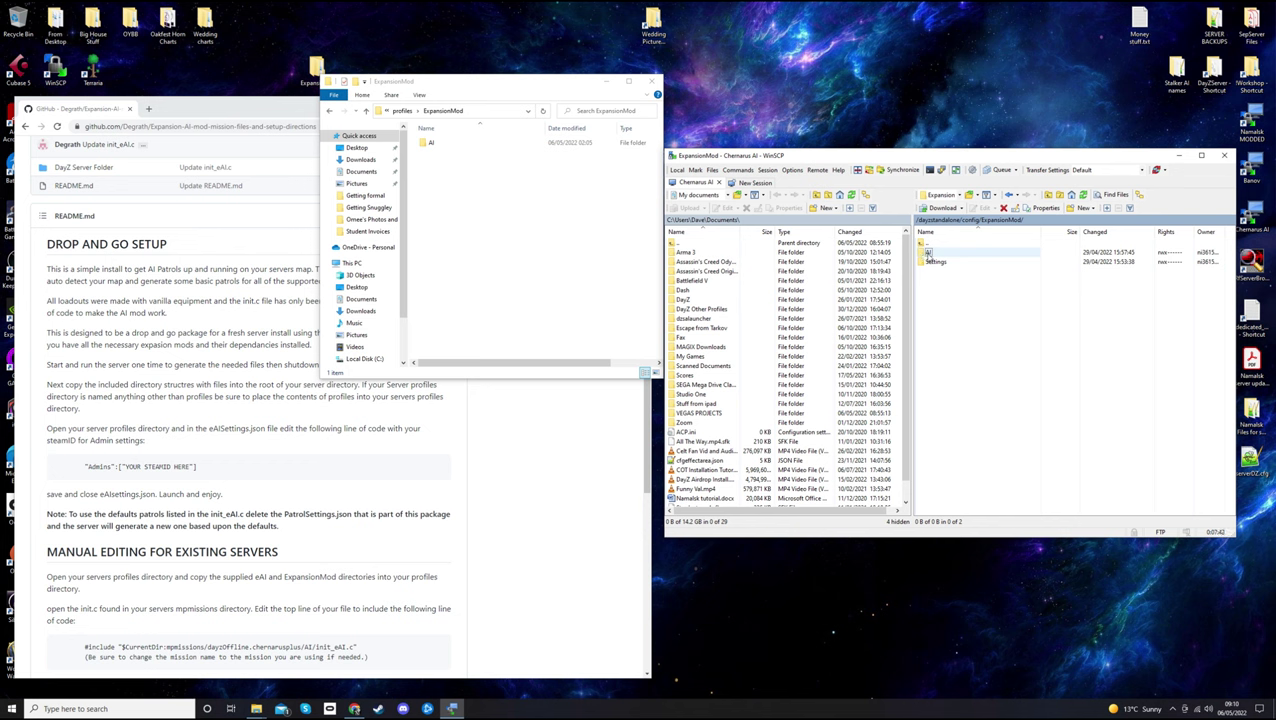
View the server's ExpansionMod AI folder, and return the server view to config and the package view to profiles
{"action": "double_click", "coordinate": [928, 253]}
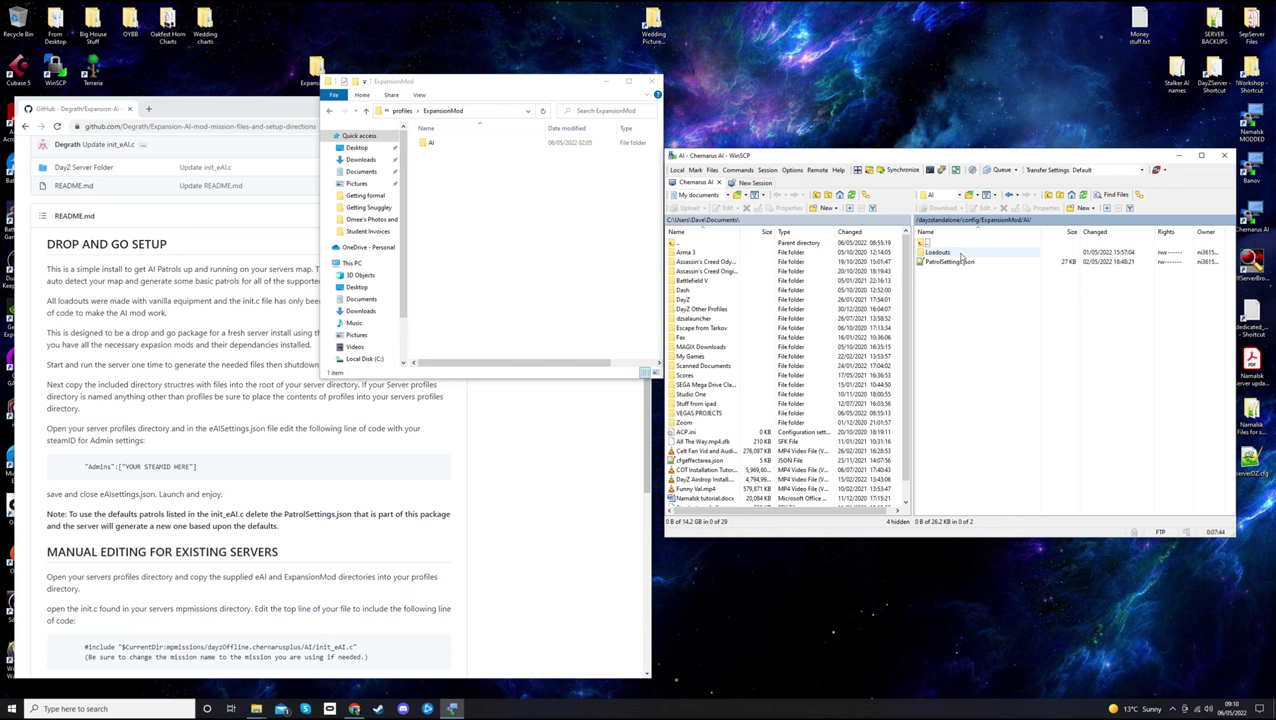
{"action": "double_click", "coordinate": [937, 246]}
{"action": "double_click", "coordinate": [937, 247]}
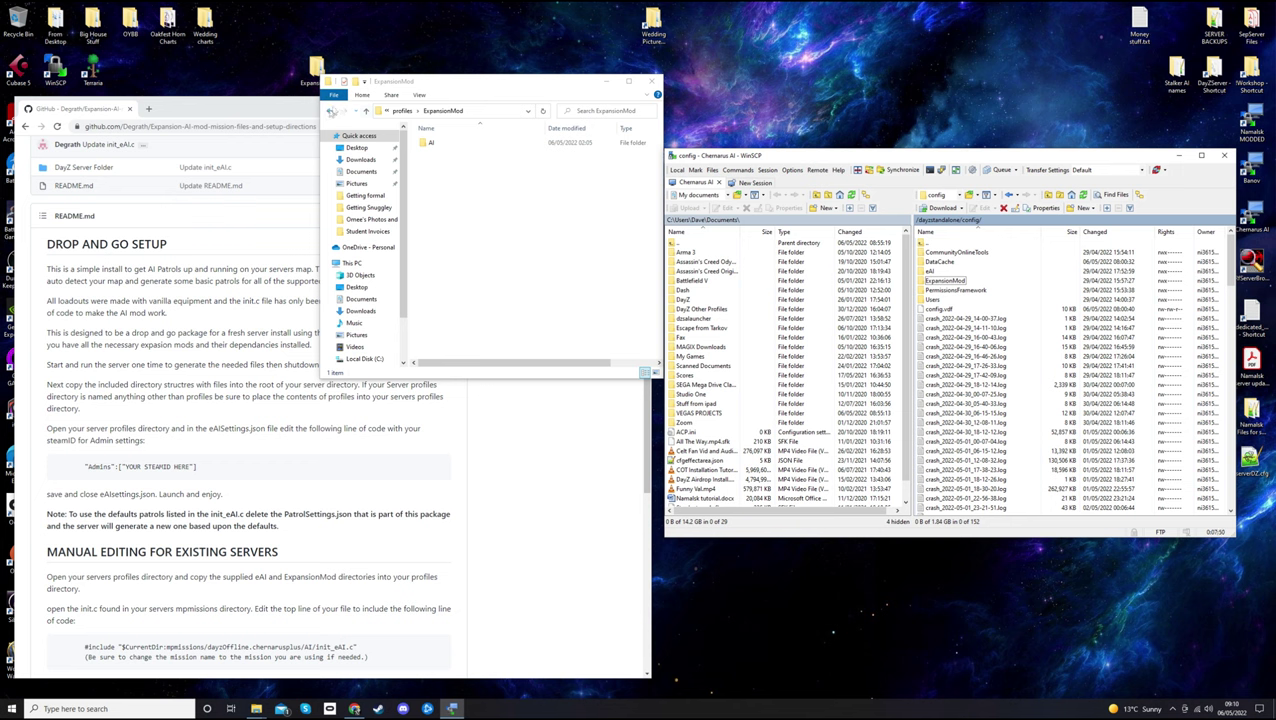
{"action": "left_click", "coordinate": [334, 115]}
{"action": "left_click", "coordinate": [330, 111]}
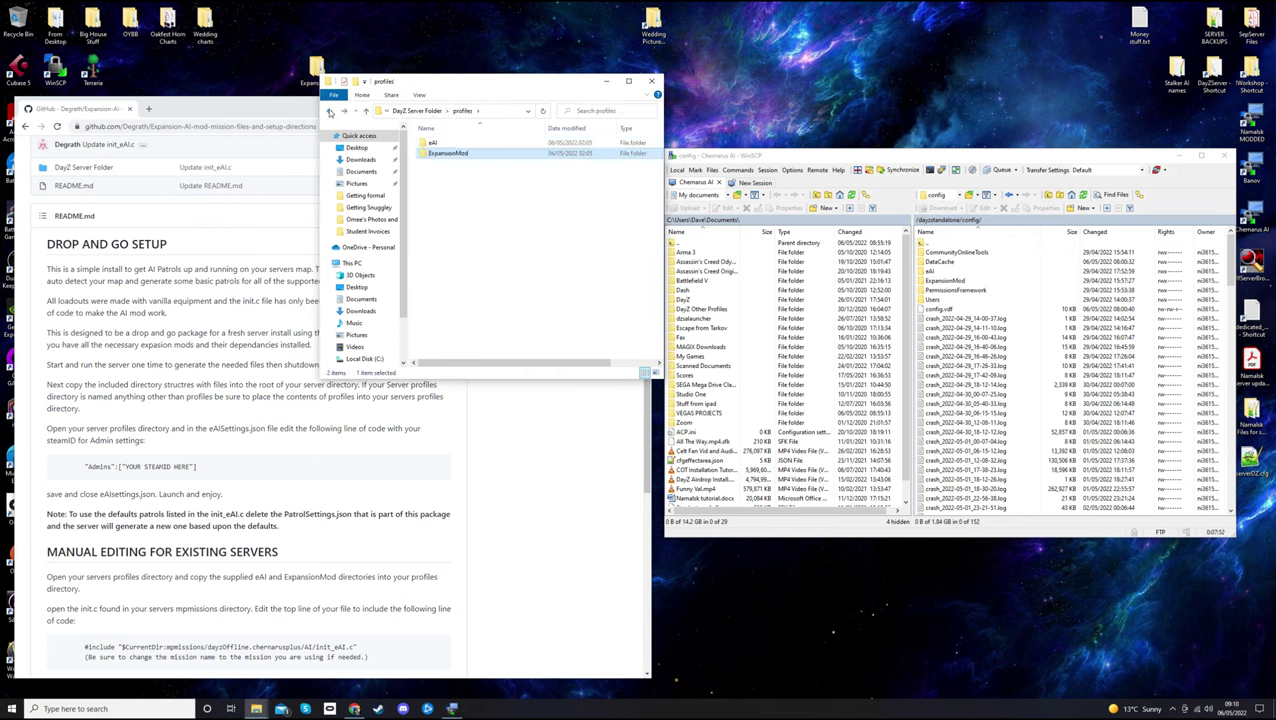
Examine the eAI folder in the package and its counterpart in the server's config, returning each view to its parent folder
{"action": "double_click", "coordinate": [437, 145]}
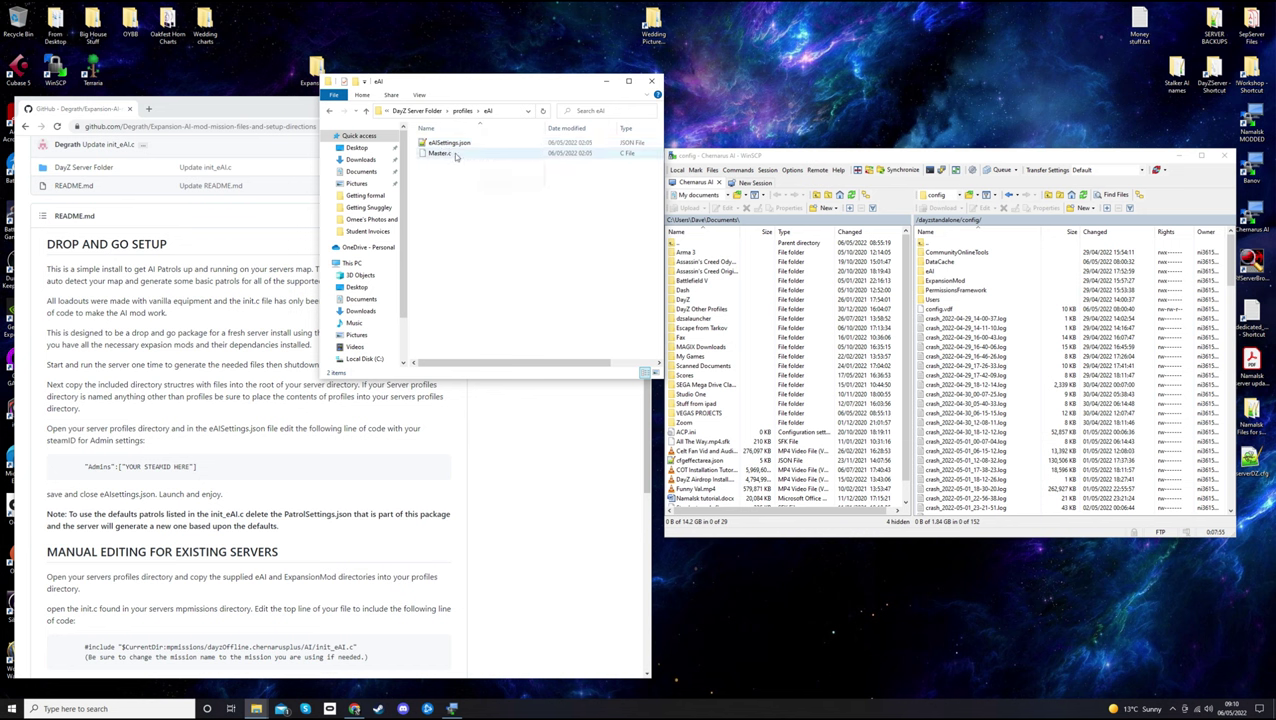
{"action": "left_click", "coordinate": [330, 111]}
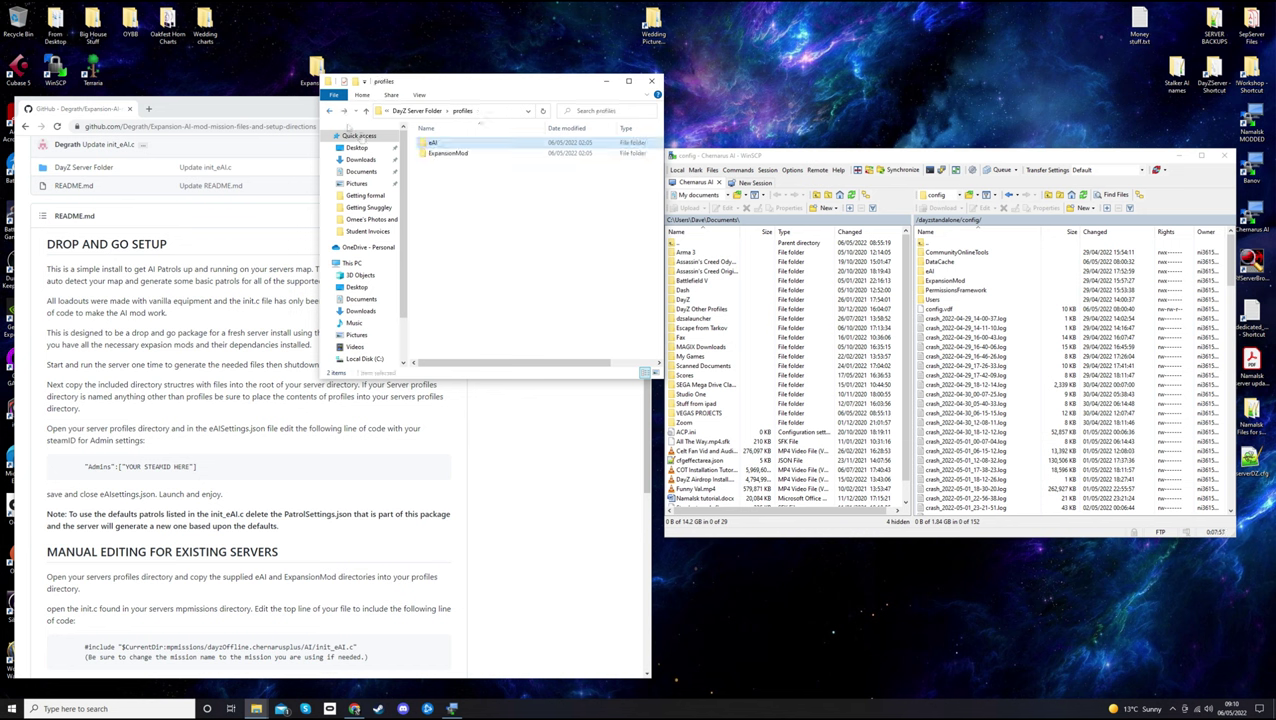
{"action": "left_click", "coordinate": [934, 272]}
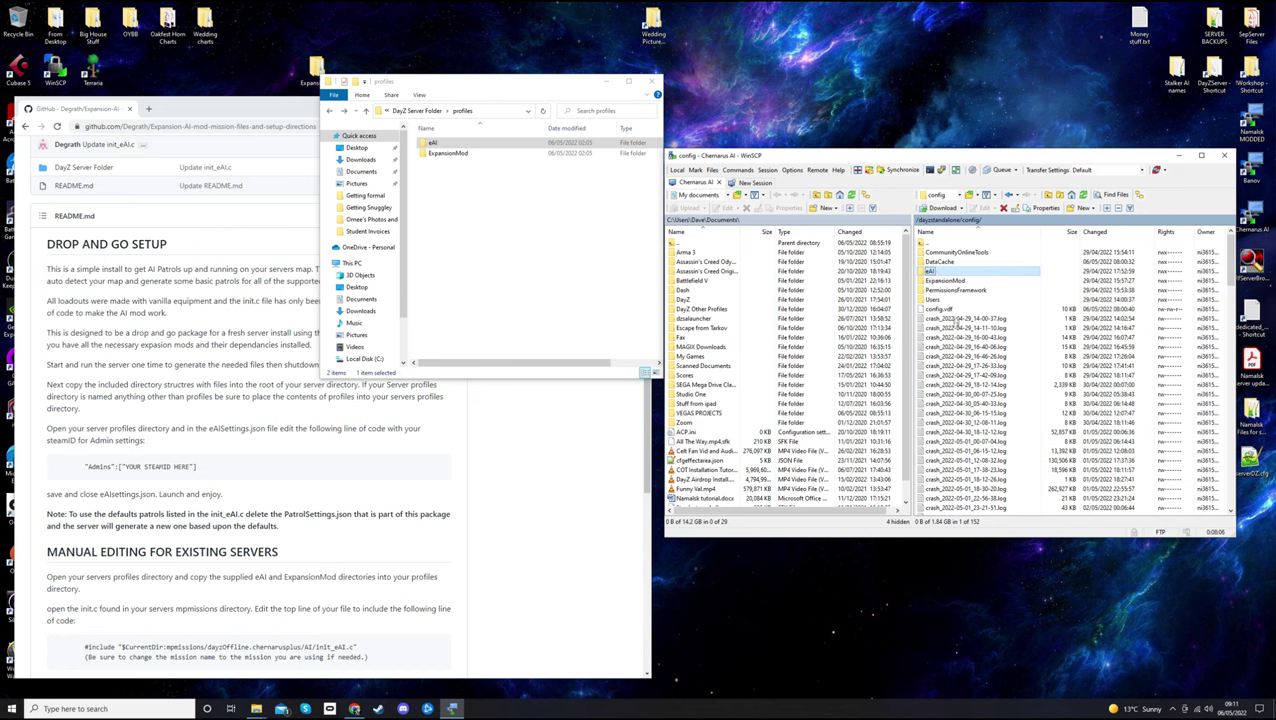
{"action": "left_click", "coordinate": [507, 213]}
{"action": "left_click", "coordinate": [438, 147]}
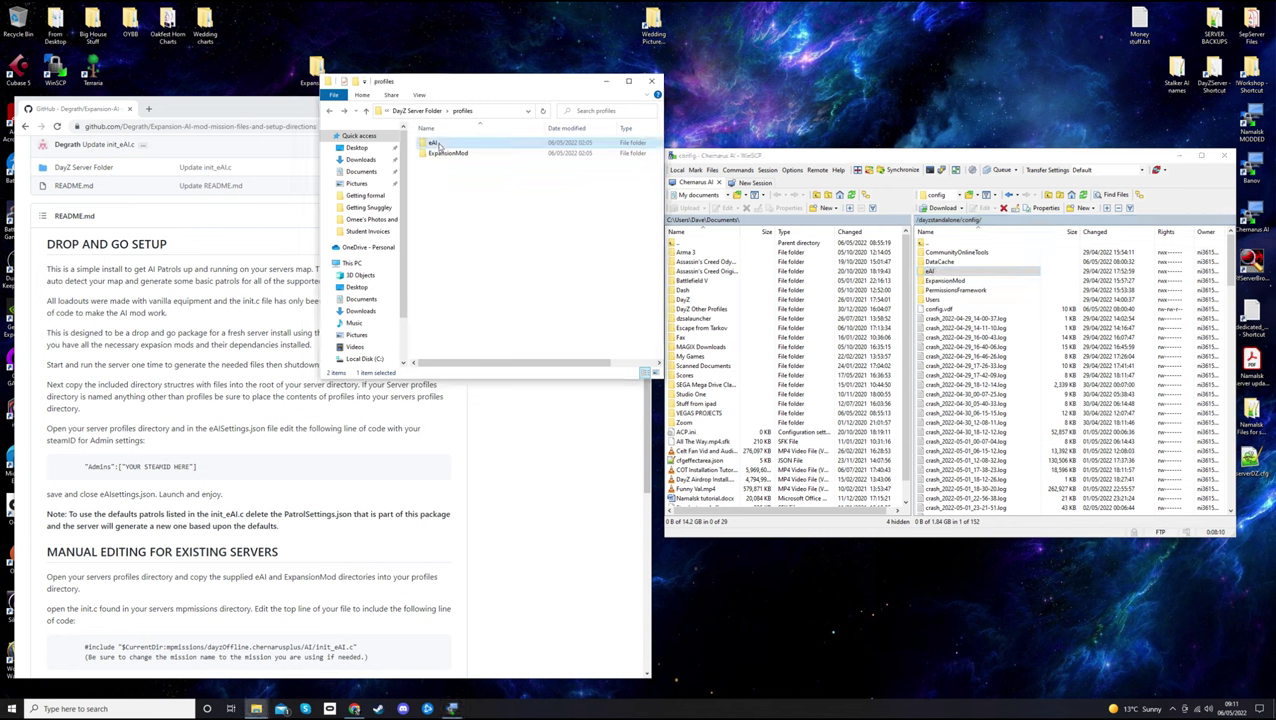
{"action": "double_click", "coordinate": [930, 272]}
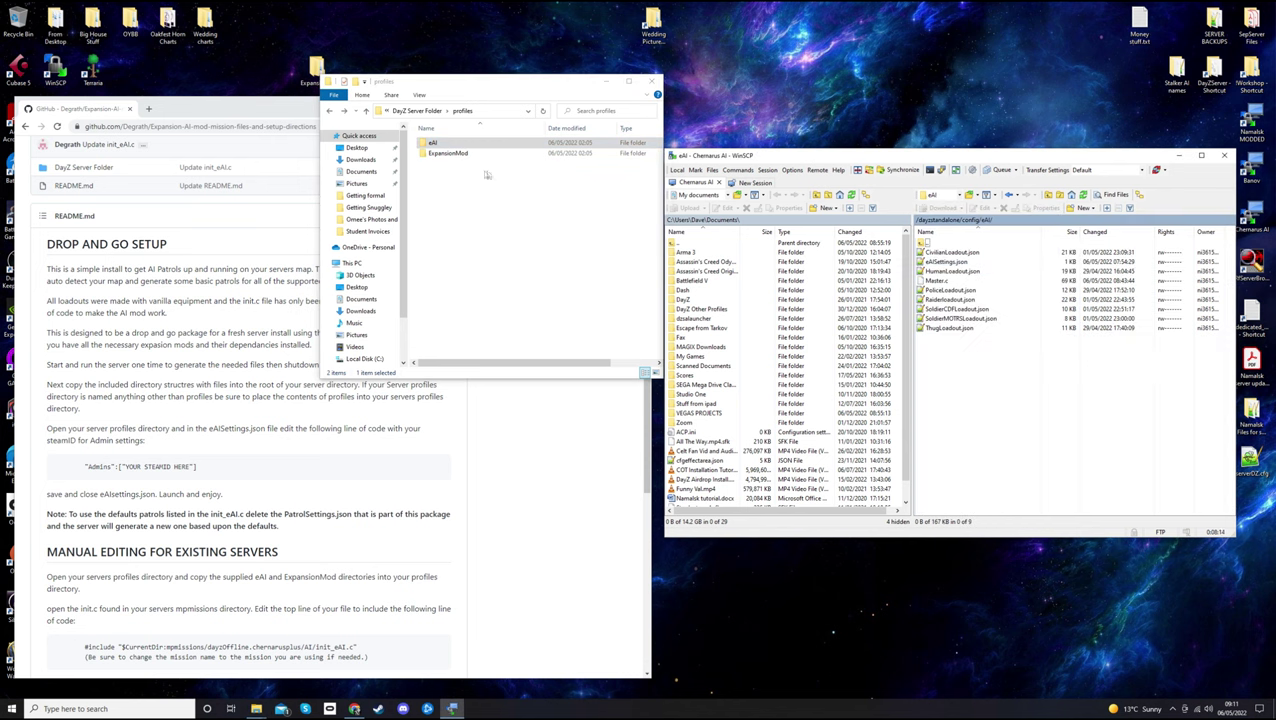
{"action": "key", "text": "BackSpace"}
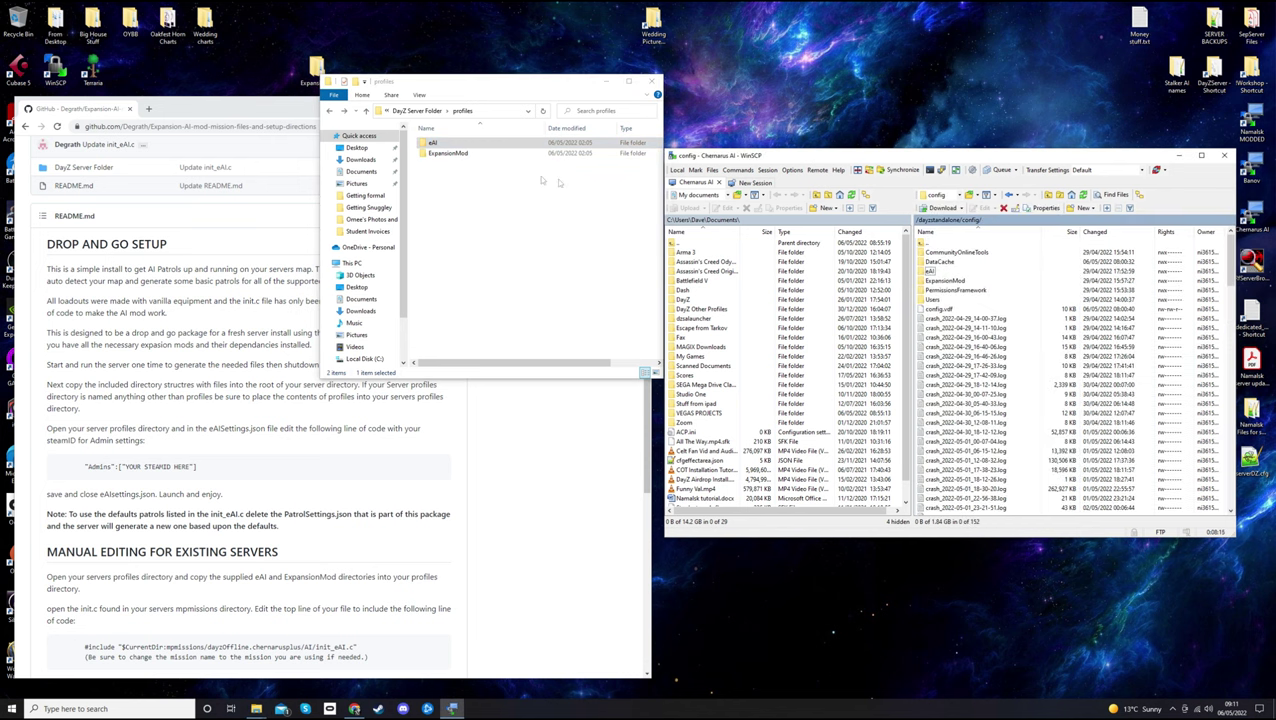
Open the package's eAI folder, point out eAISettings.json and Master.c, and open the eAI folder in the server's config
{"action": "double_click", "coordinate": [436, 143]}
{"action": "left_click", "coordinate": [460, 146]}
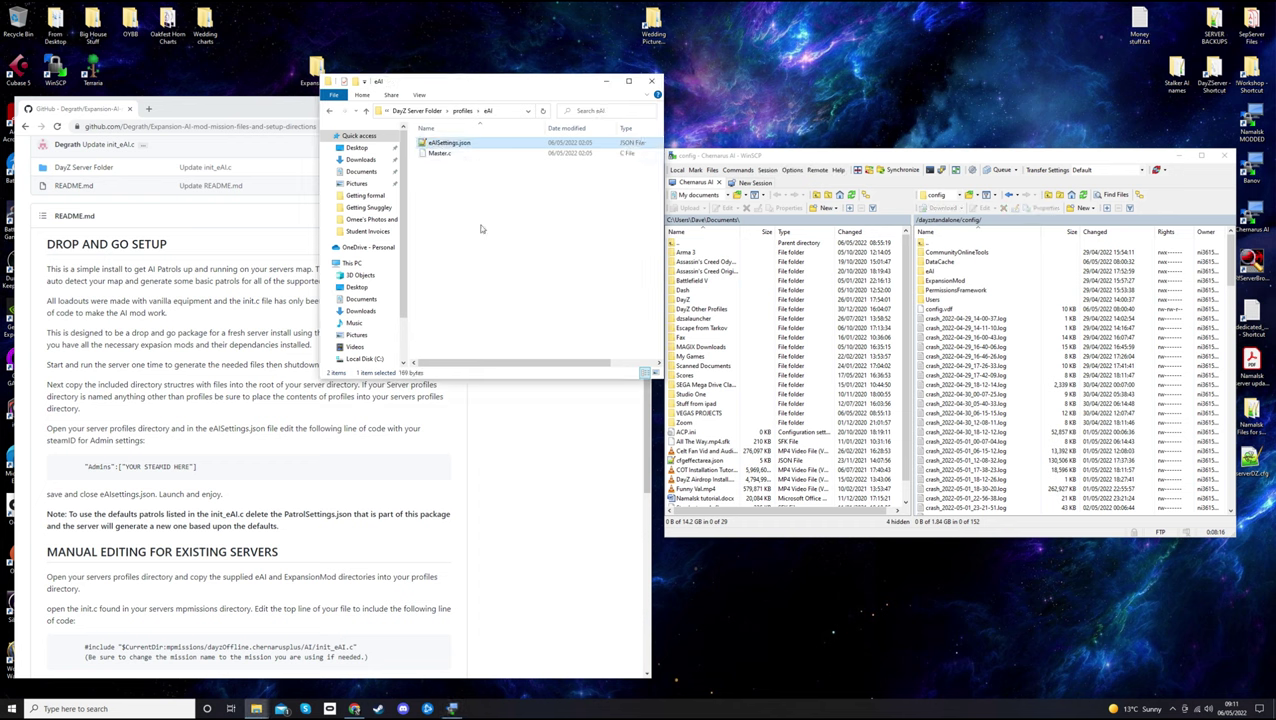
{"action": "left_click", "coordinate": [450, 156]}
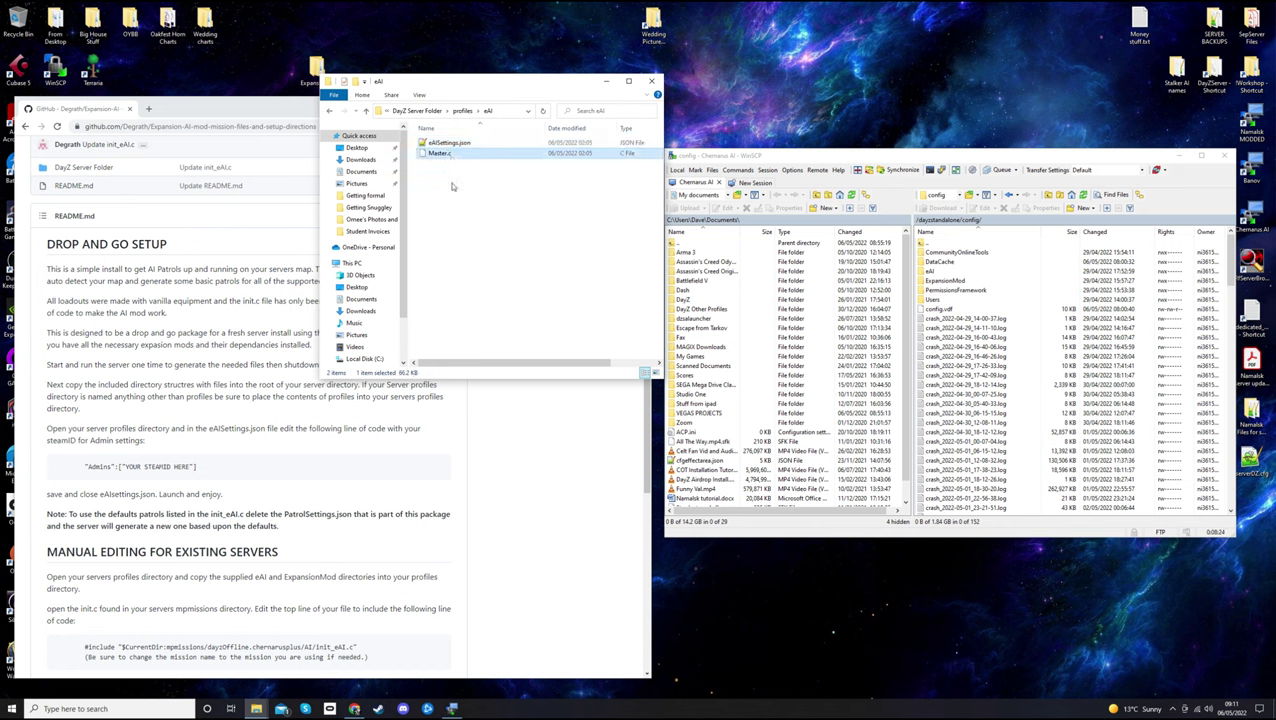
{"action": "left_click", "coordinate": [451, 186]}
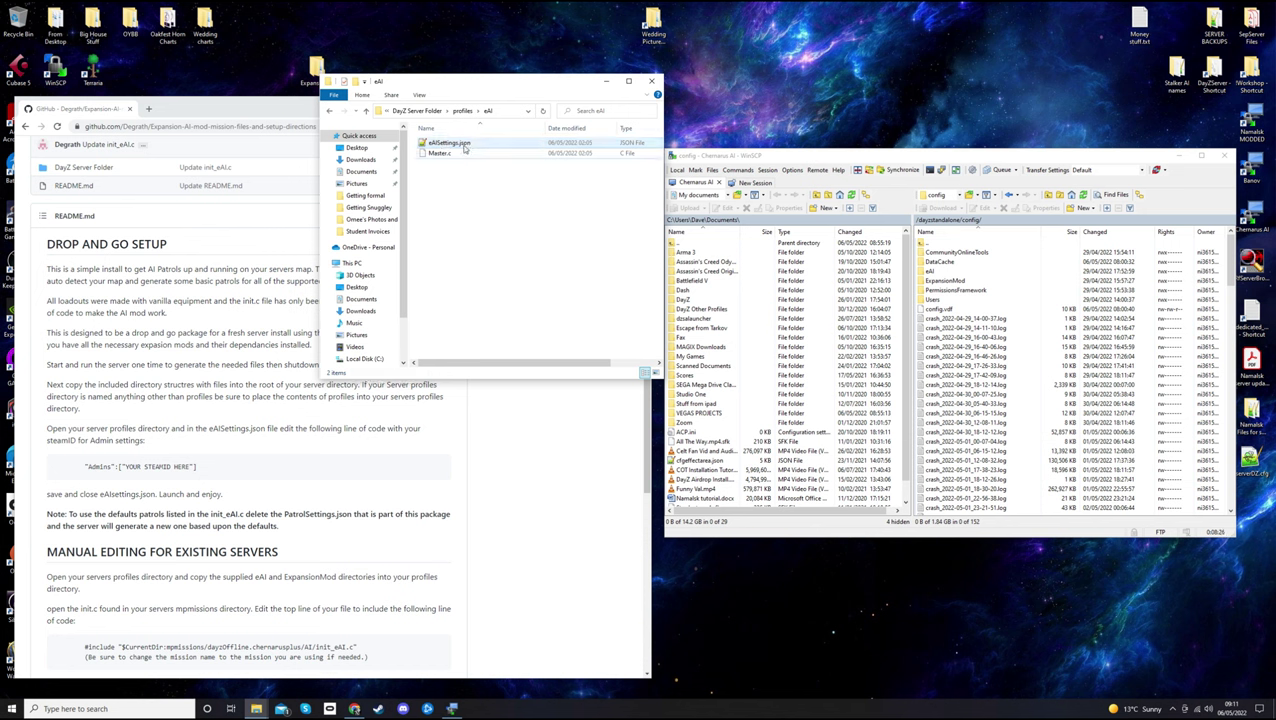
{"action": "double_click", "coordinate": [983, 270]}
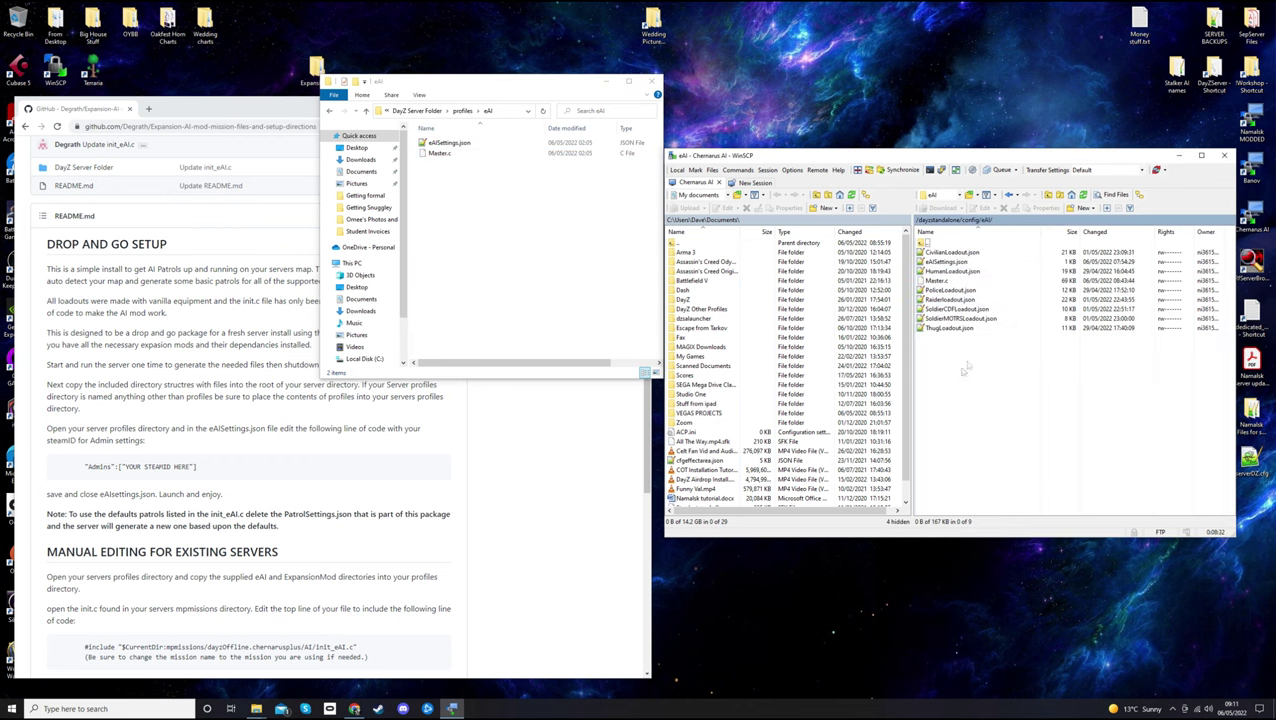
Open the server's eAISettings.json for editing and highlight the Steam ID in the Admins entry
{"action": "left_click", "coordinate": [948, 262]}
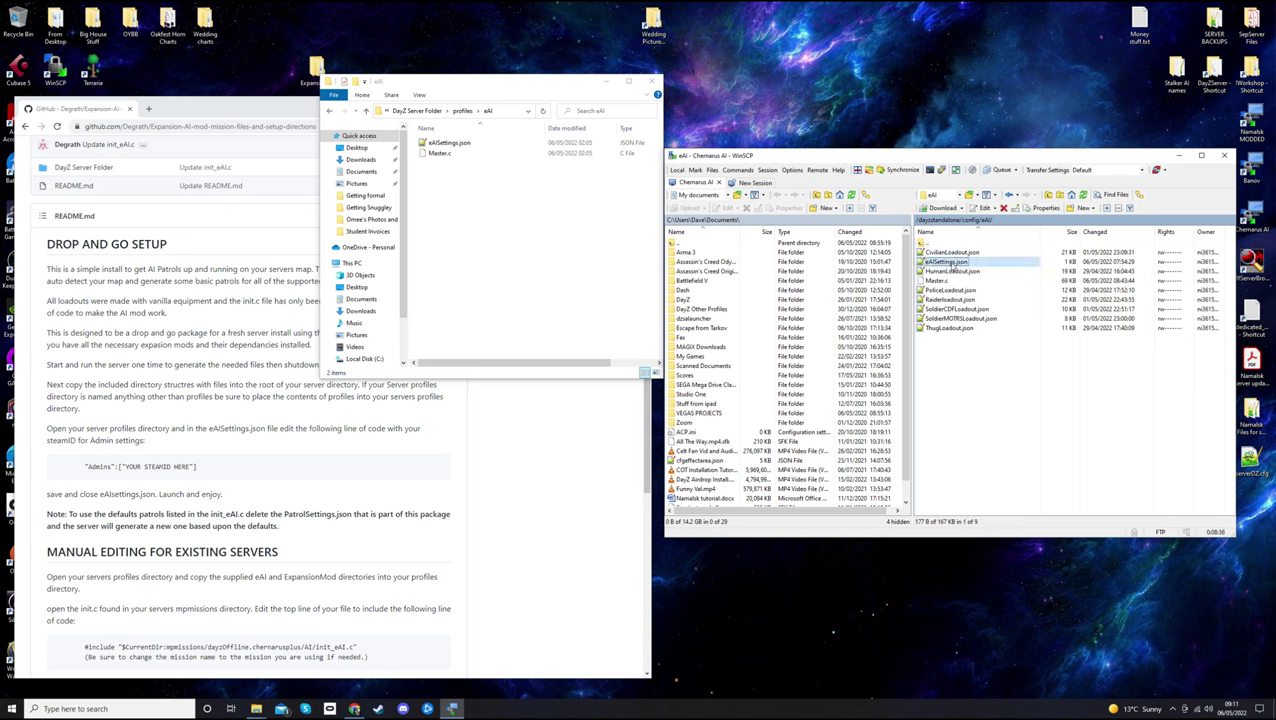
{"action": "double_click", "coordinate": [951, 266]}
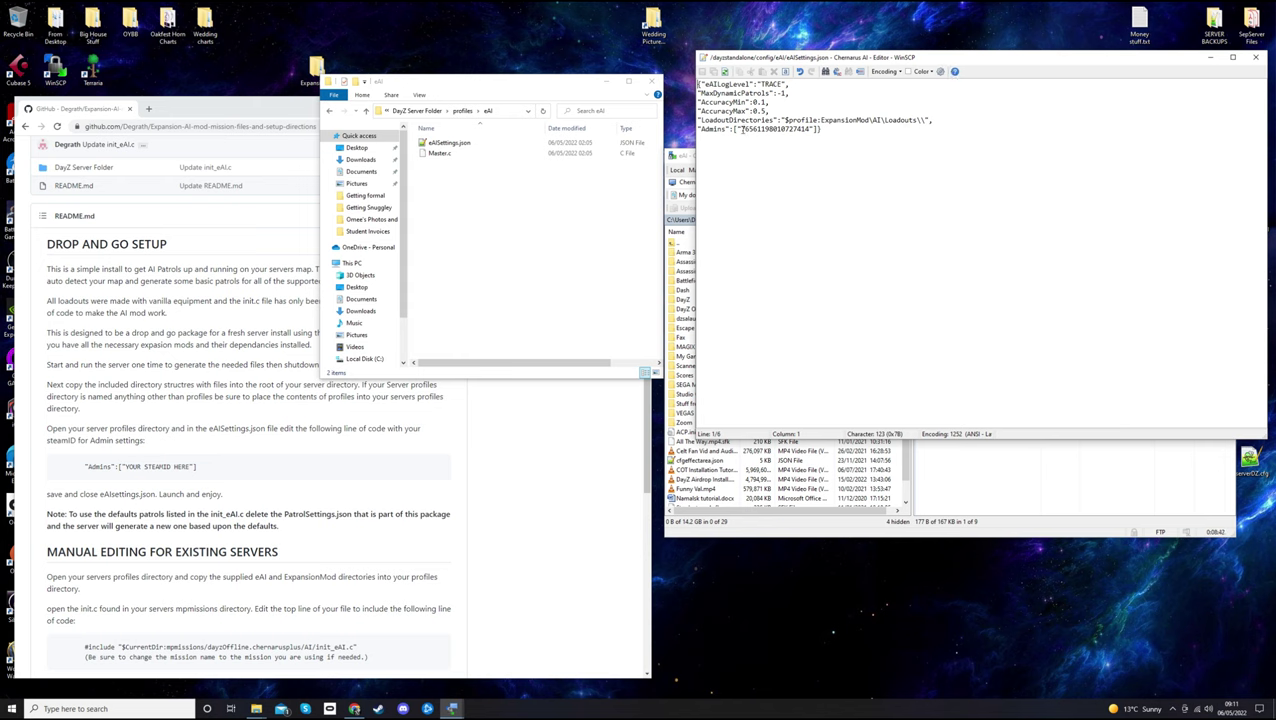
{"action": "left_click_drag", "start_coordinate": [741, 129], "coordinate": [811, 131]}
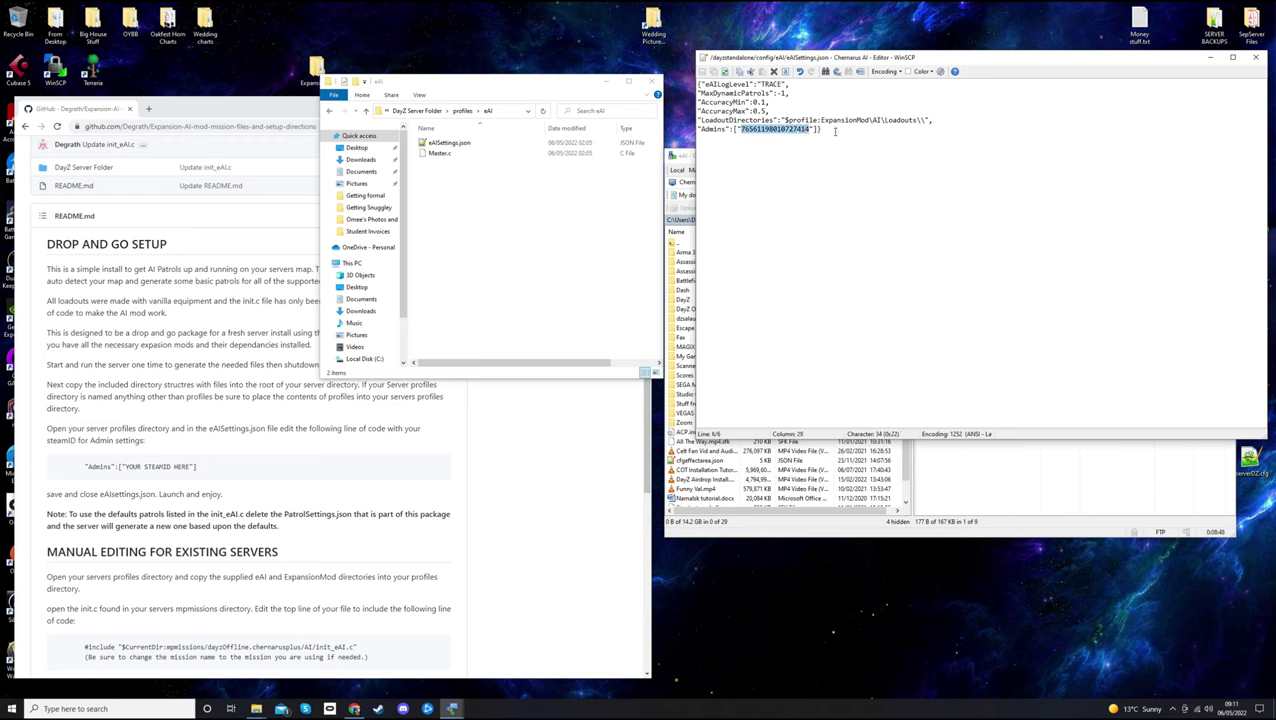
{"action": "left_click", "coordinate": [818, 132]}
{"action": "left_click_drag", "start_coordinate": [812, 130], "coordinate": [746, 130]}
{"action": "left_click", "coordinate": [966, 256]}
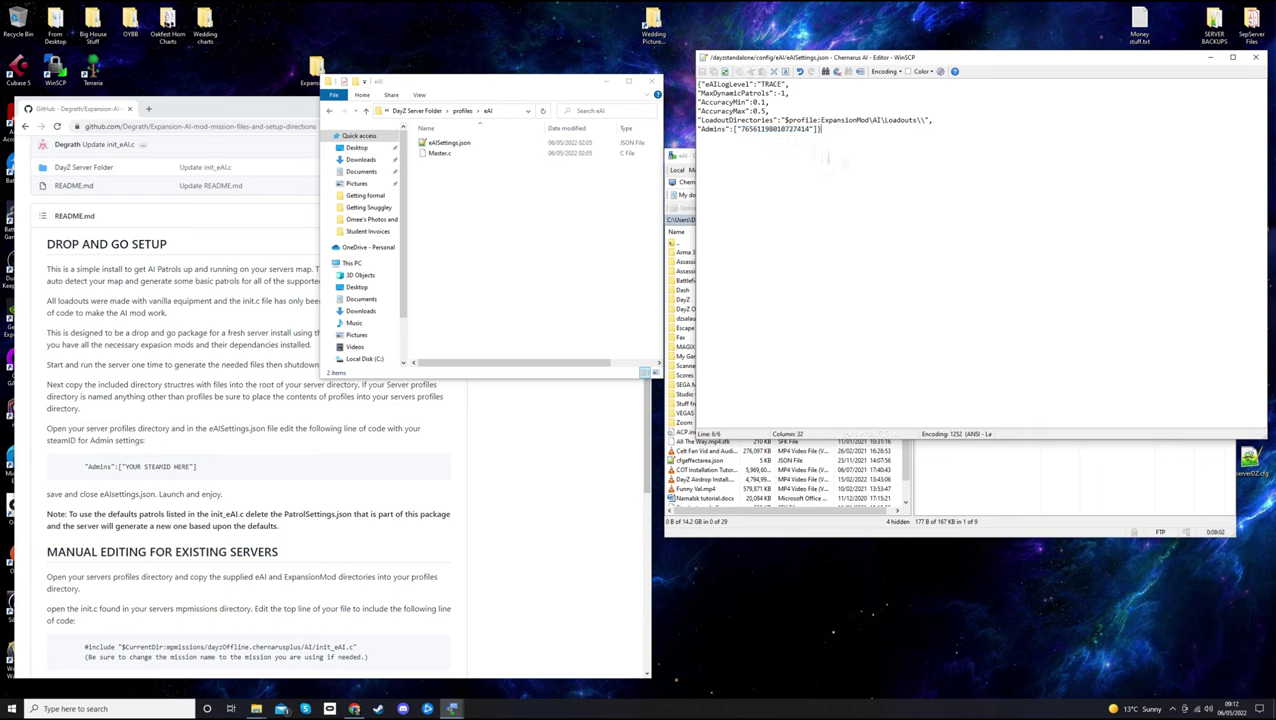
Highlight the full contents of eAISettings.json and the AccuracyMin and AccuracyMax lines to review them
{"action": "left_click_drag", "start_coordinate": [823, 130], "coordinate": [697, 84]}
{"action": "left_click", "coordinate": [832, 128]}
{"action": "left_click_drag", "start_coordinate": [701, 103], "coordinate": [779, 111]}
{"action": "left_click", "coordinate": [779, 108]}
{"action": "left_click_drag", "start_coordinate": [703, 101], "coordinate": [779, 111]}
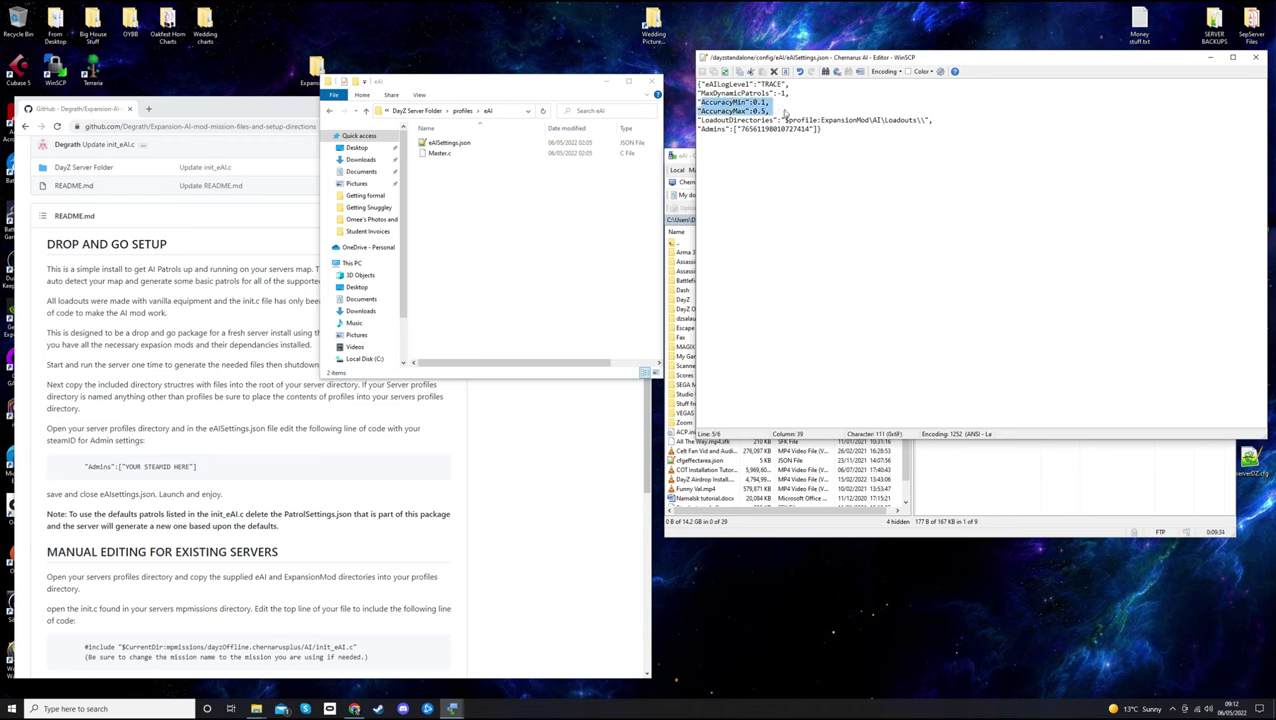
{"action": "left_click", "coordinate": [785, 110]}
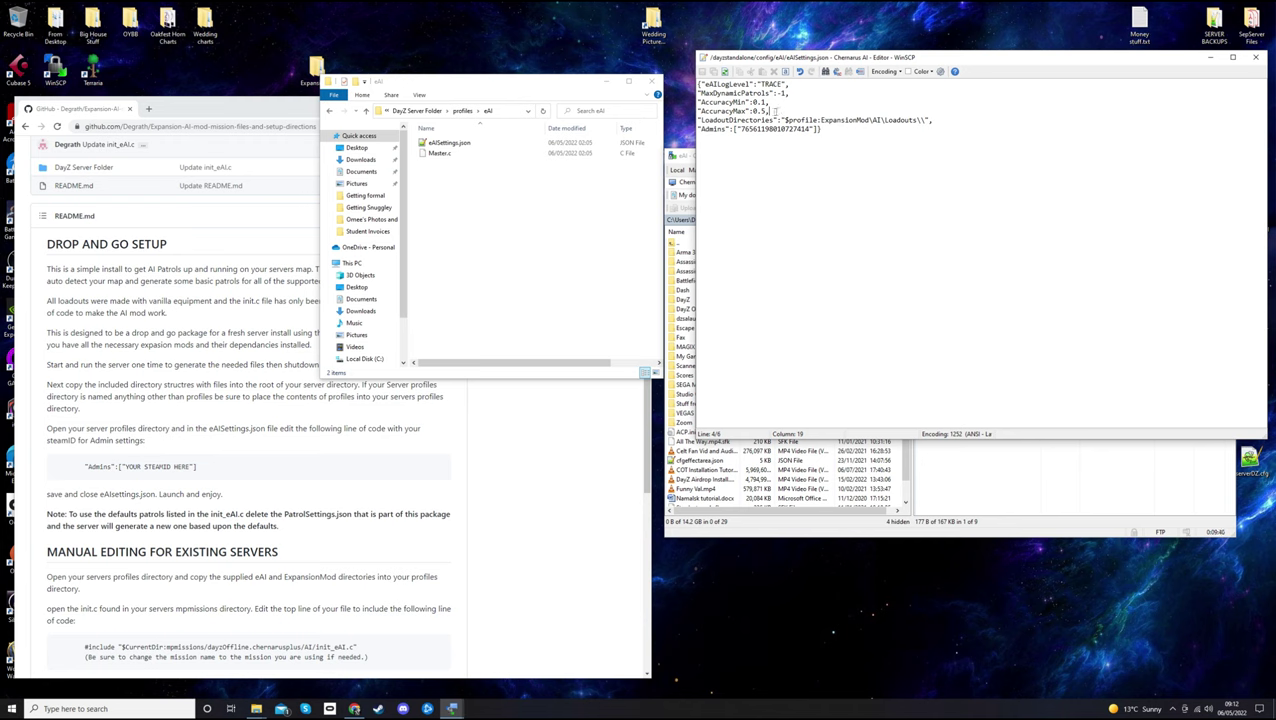
Set AccuracyMin to 0.3 in eAISettings.json, save the file to the server and close it
{"action": "left_click", "coordinate": [766, 102]}
{"action": "key", "text": "BackSpace"}
{"action": "type", "text": "3"}
{"action": "left_click", "coordinate": [702, 73]}
{"action": "left_click", "coordinate": [1255, 57]}
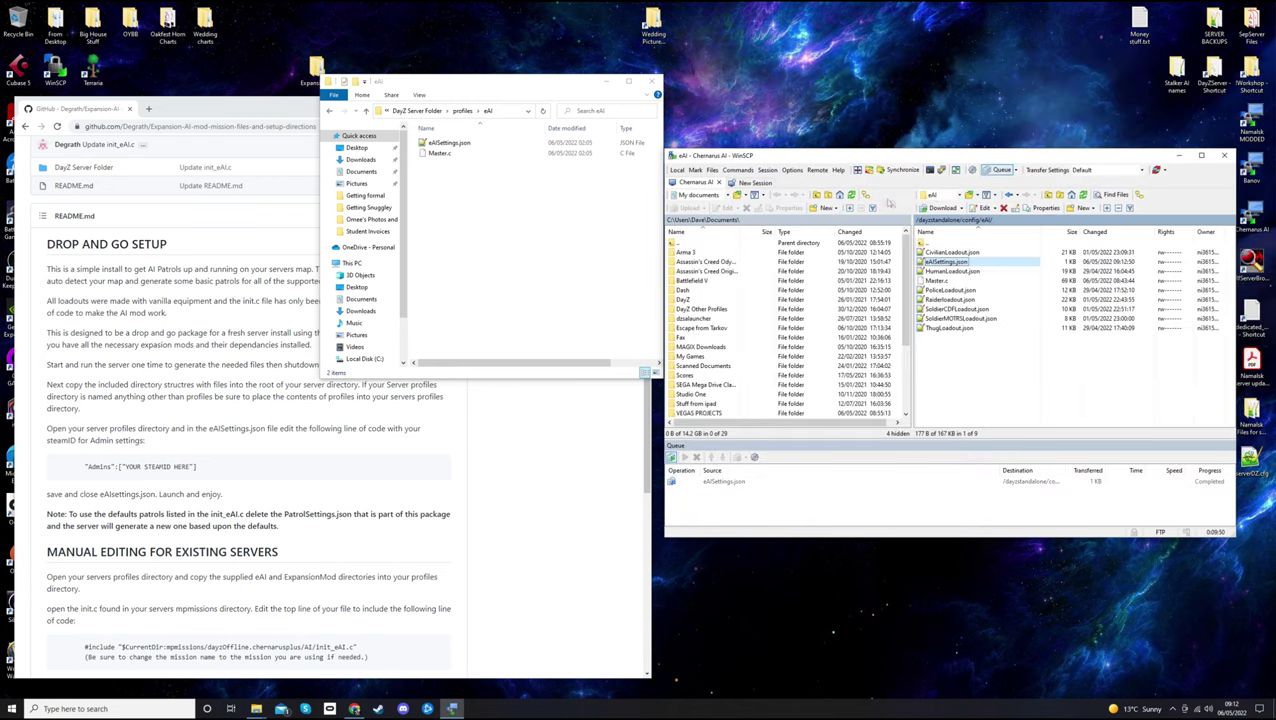
{"action": "left_click", "coordinate": [1008, 367]}
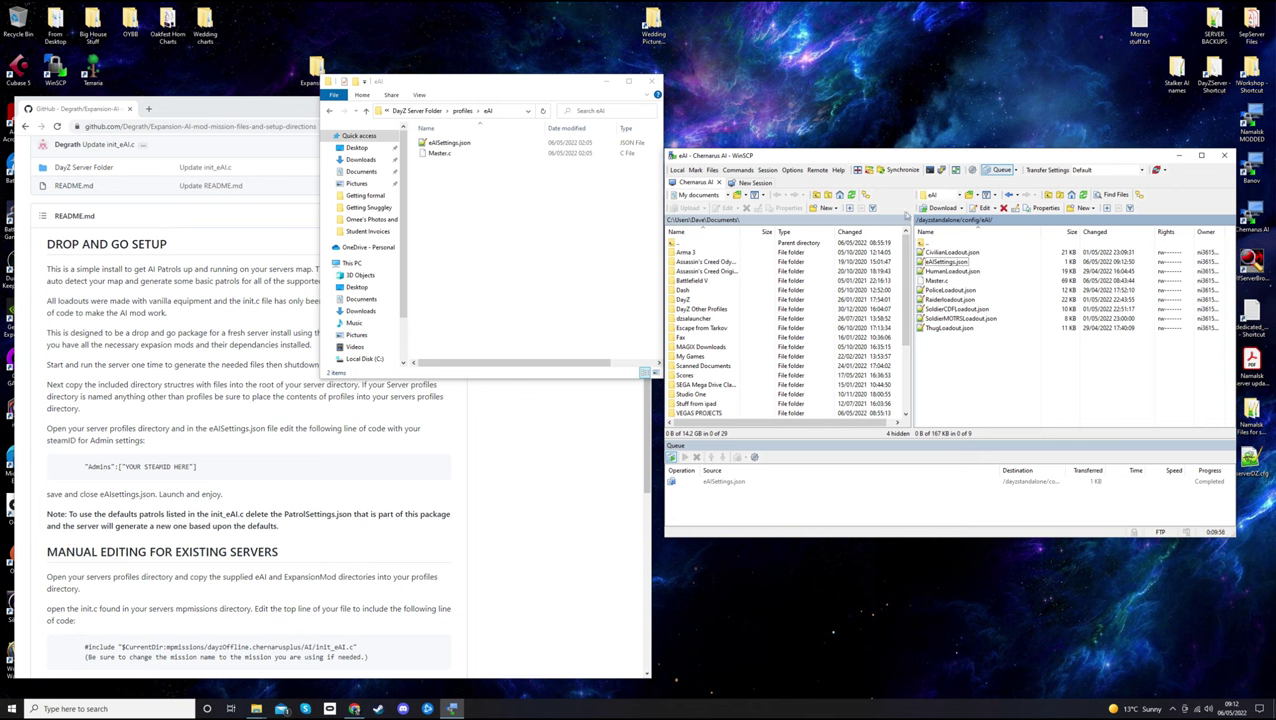
Back out of the package's eAI folder to DayZ Server Folder and close the file window
{"action": "left_click", "coordinate": [330, 115]}
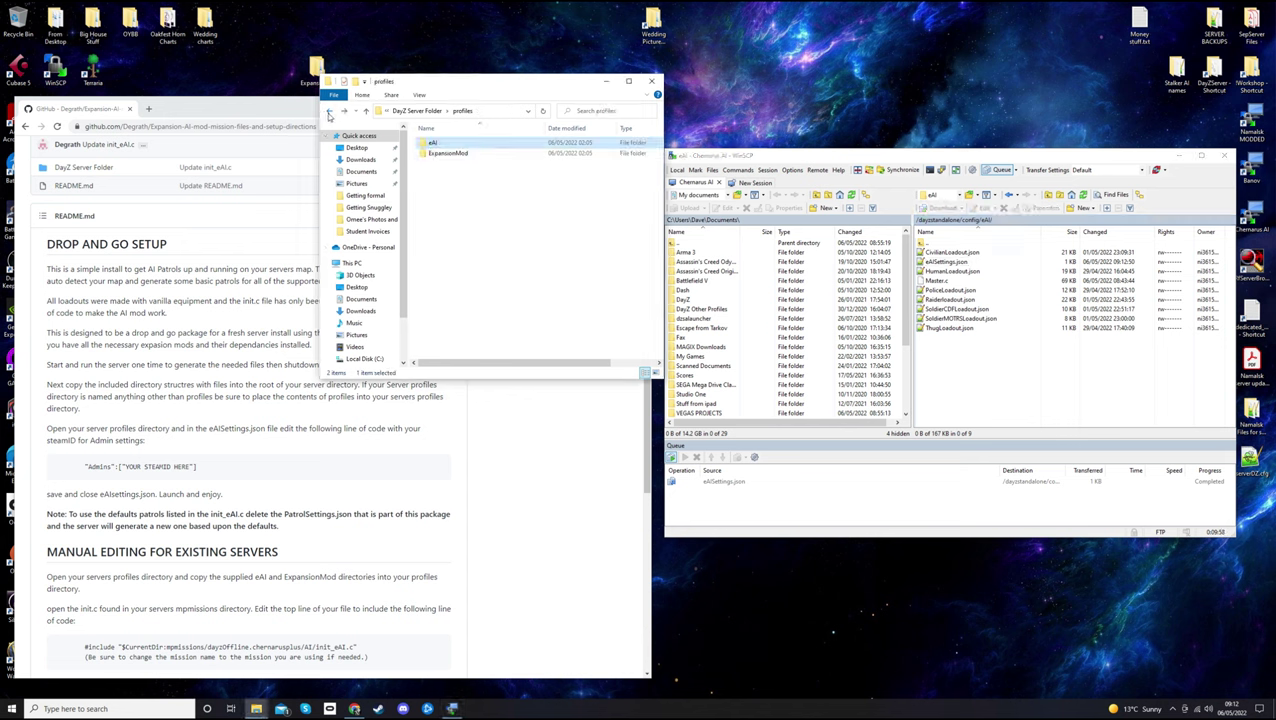
{"action": "left_click", "coordinate": [330, 115]}
{"action": "left_click", "coordinate": [330, 115]}
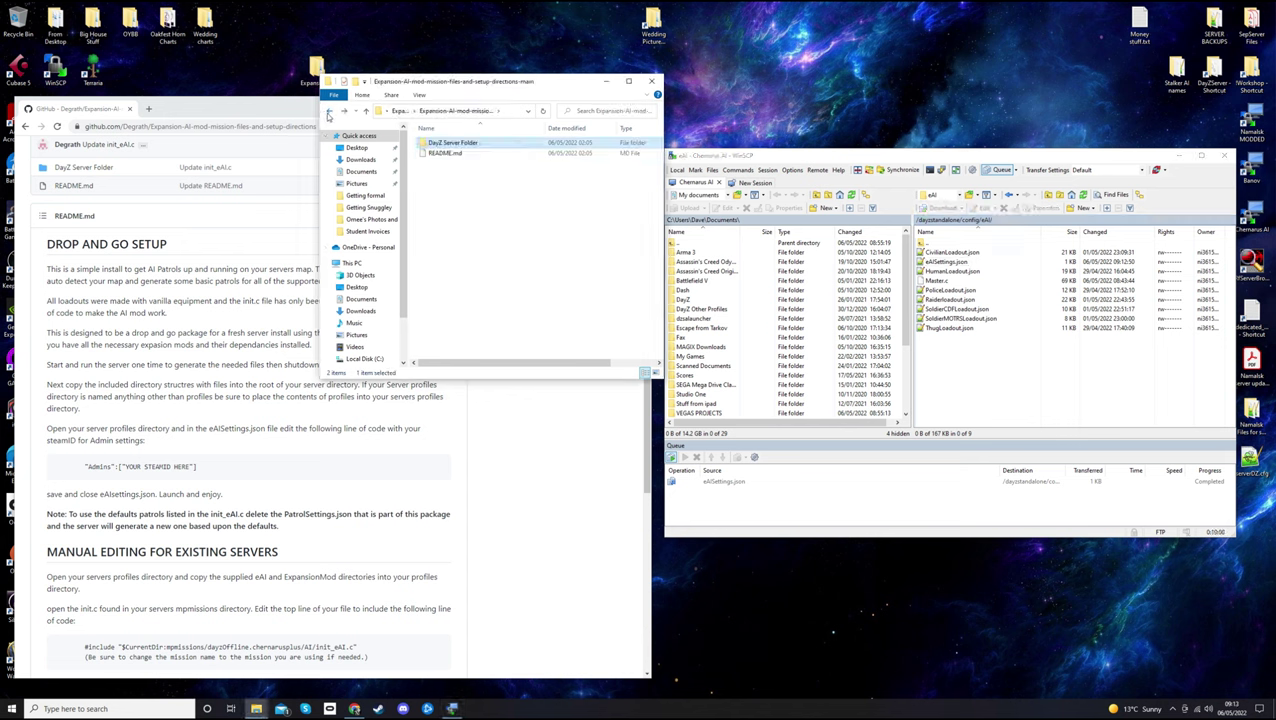
{"action": "left_click", "coordinate": [342, 113]}
{"action": "left_click", "coordinate": [485, 199]}
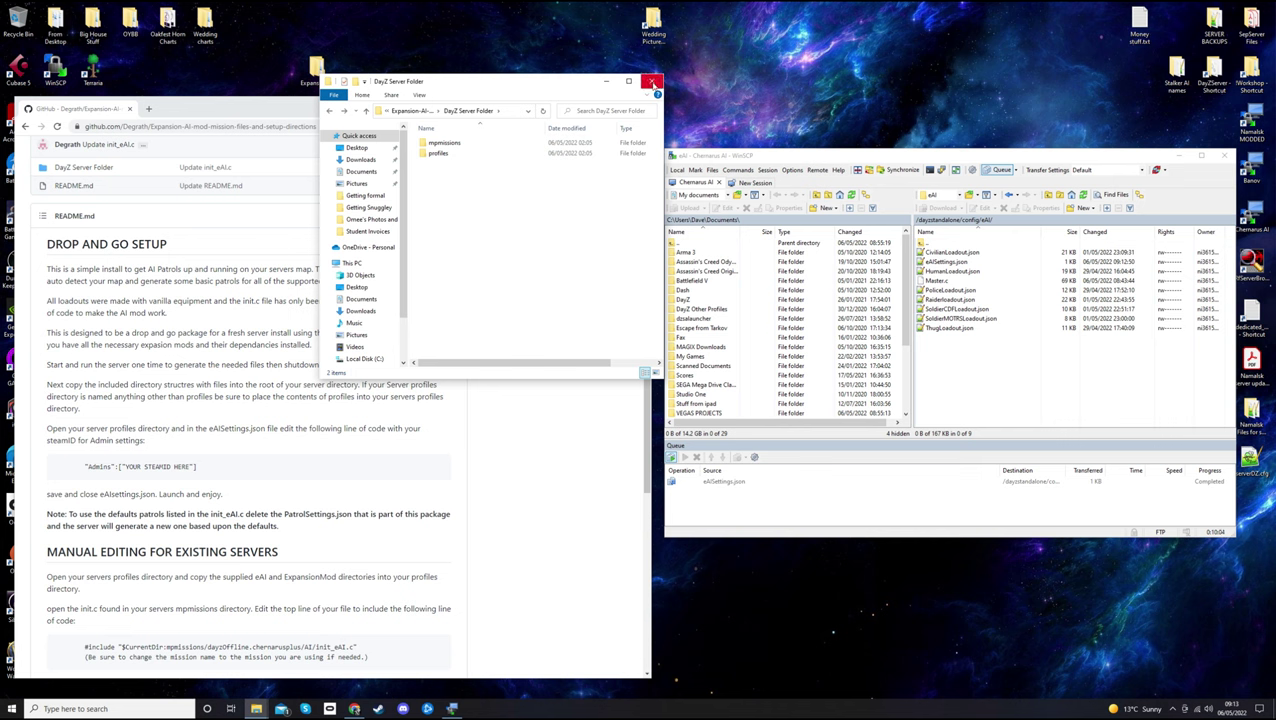
{"action": "left_click", "coordinate": [652, 82]}
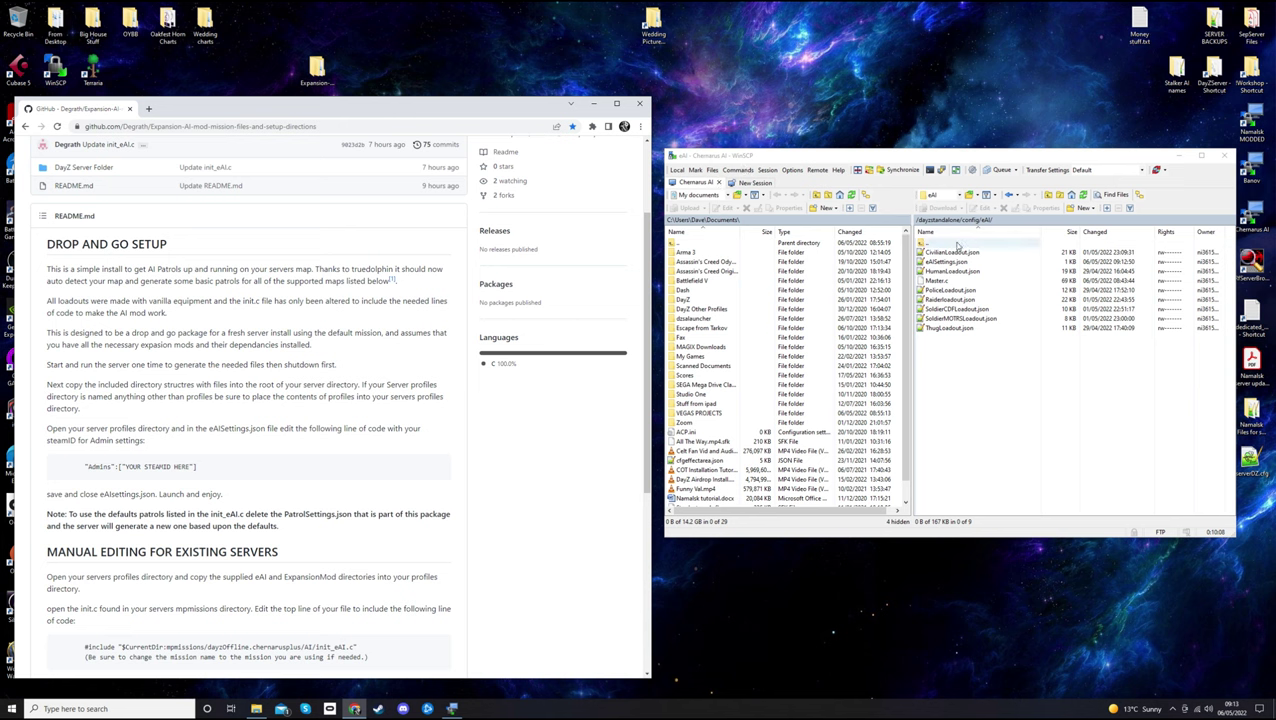
Go up to the server's dayzstandalone root, look inside mpmissions and return to the root
{"action": "left_click", "coordinate": [952, 224]}
{"action": "left_click", "coordinate": [950, 221]}
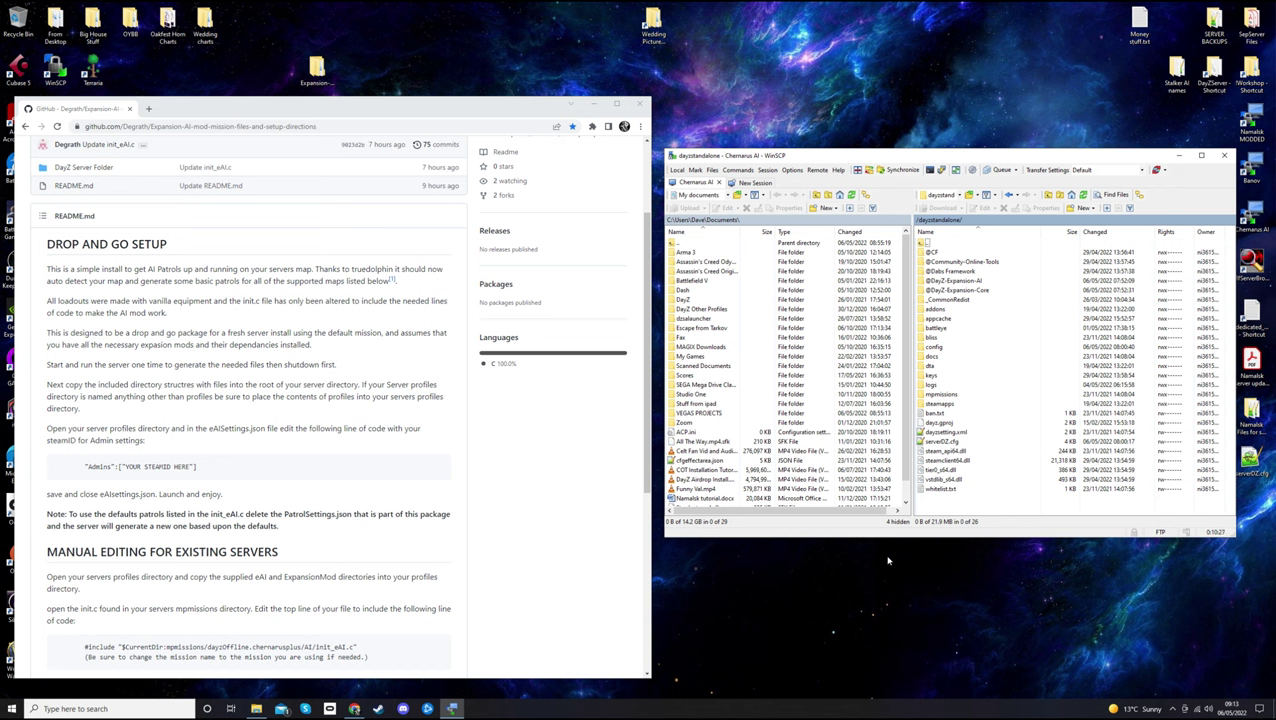
{"action": "double_click", "coordinate": [954, 394]}
{"action": "left_click", "coordinate": [973, 263]}
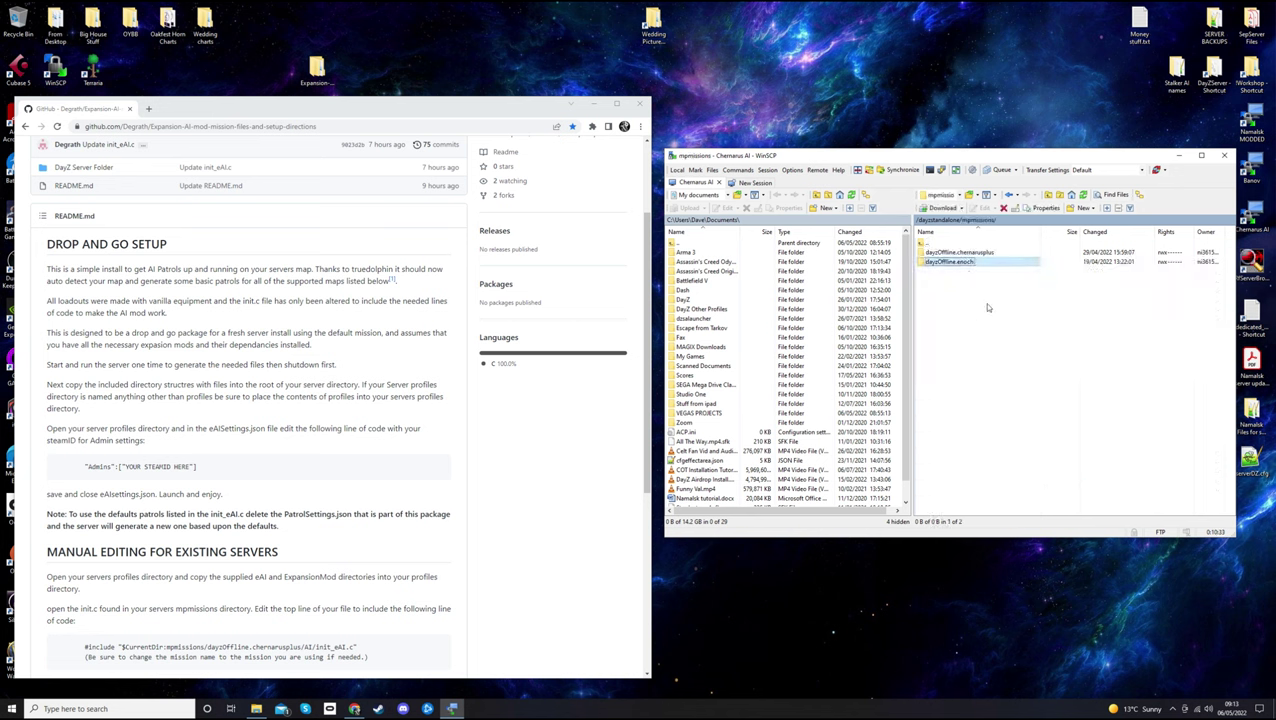
{"action": "double_click", "coordinate": [925, 243]}
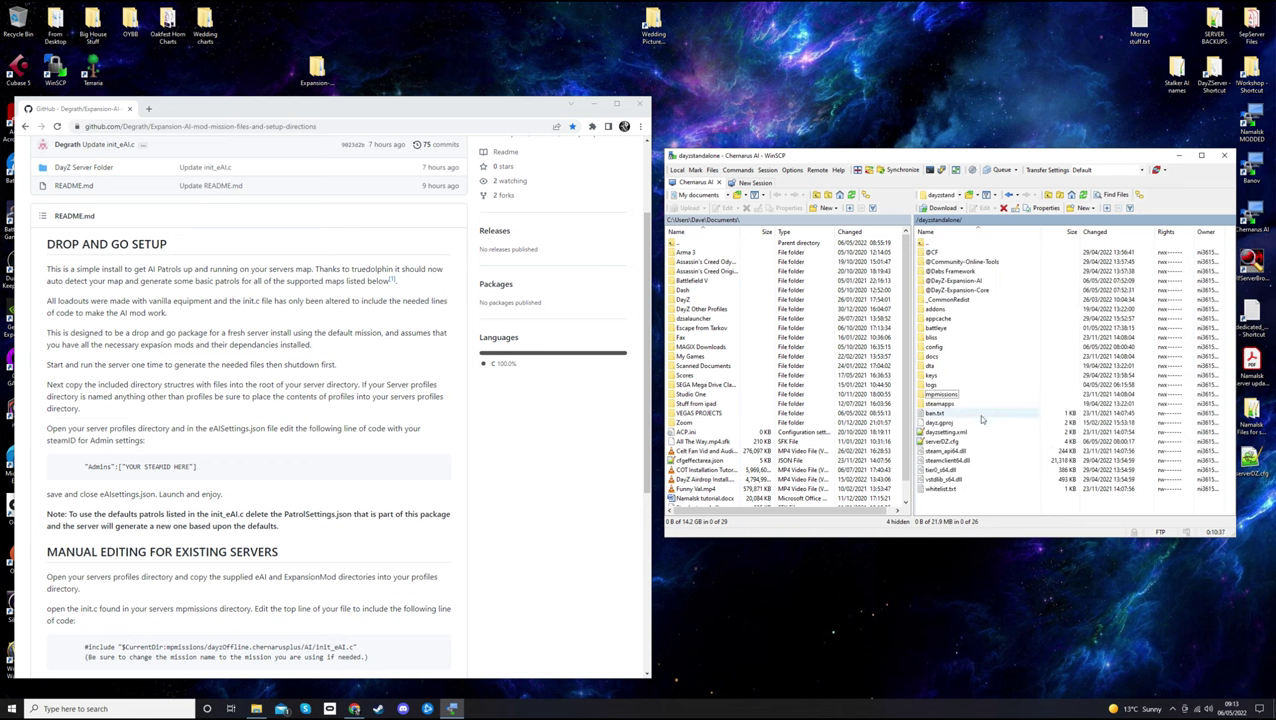
Open PatrolSettings.json from the server's config/ExpansionMod/AI folder and look over the general settings and first patrol group
{"action": "double_click", "coordinate": [951, 348]}
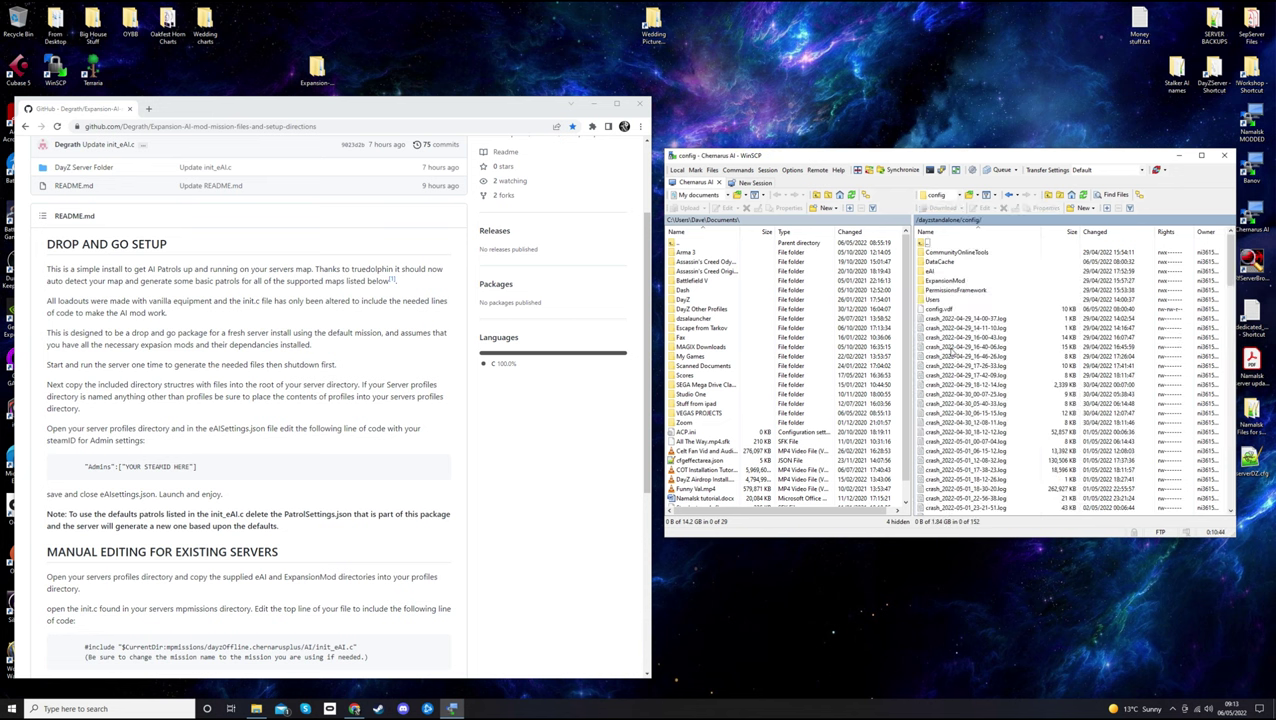
{"action": "double_click", "coordinate": [965, 280]}
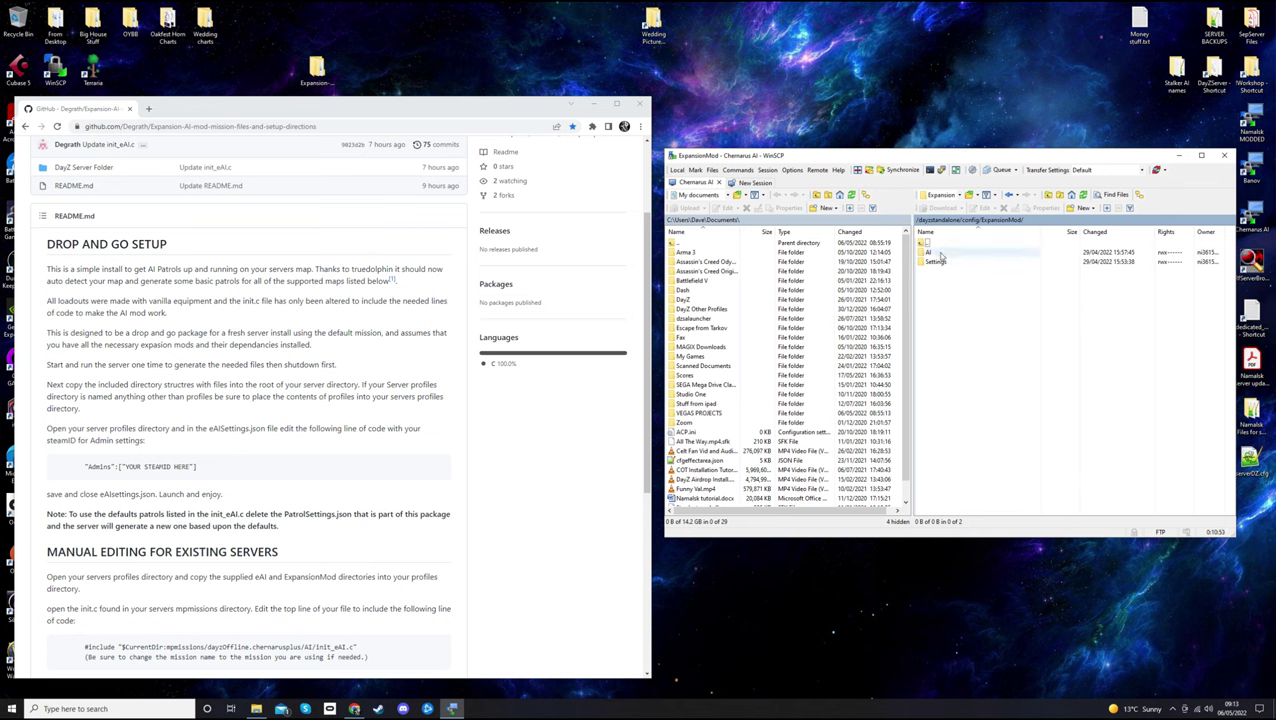
{"action": "double_click", "coordinate": [940, 253]}
{"action": "left_click", "coordinate": [955, 264]}
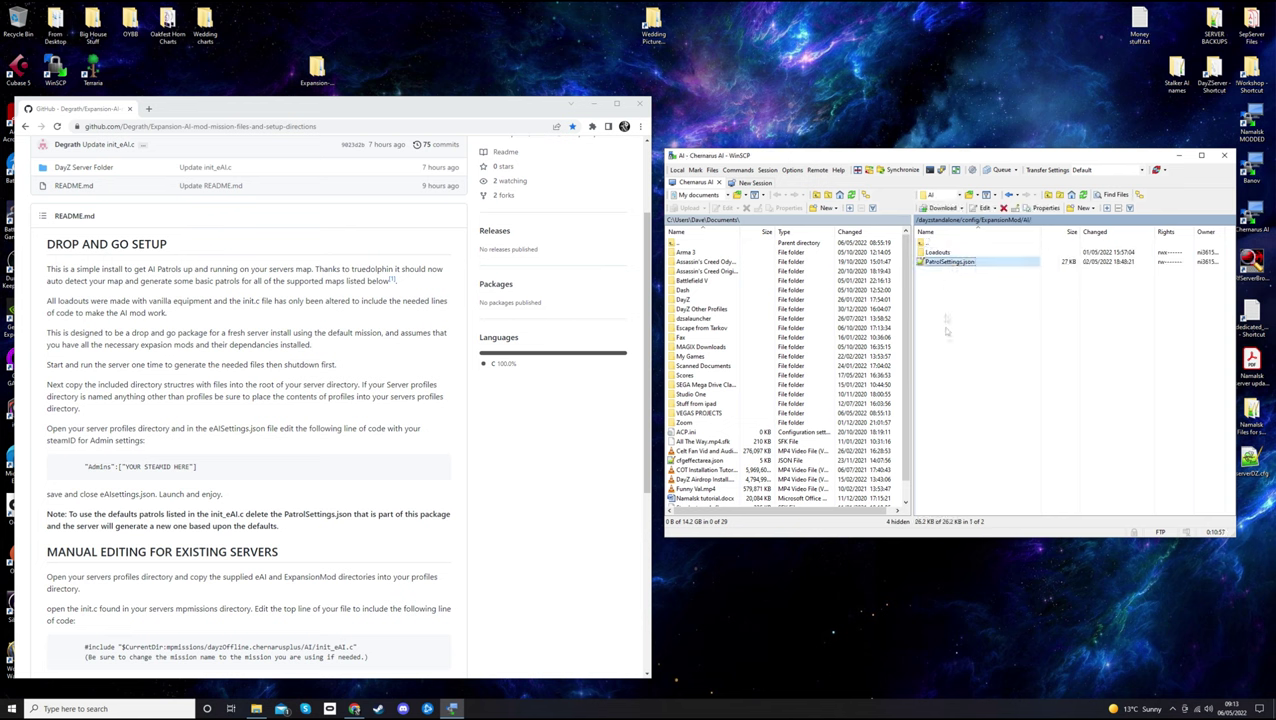
{"action": "double_click", "coordinate": [966, 263]}
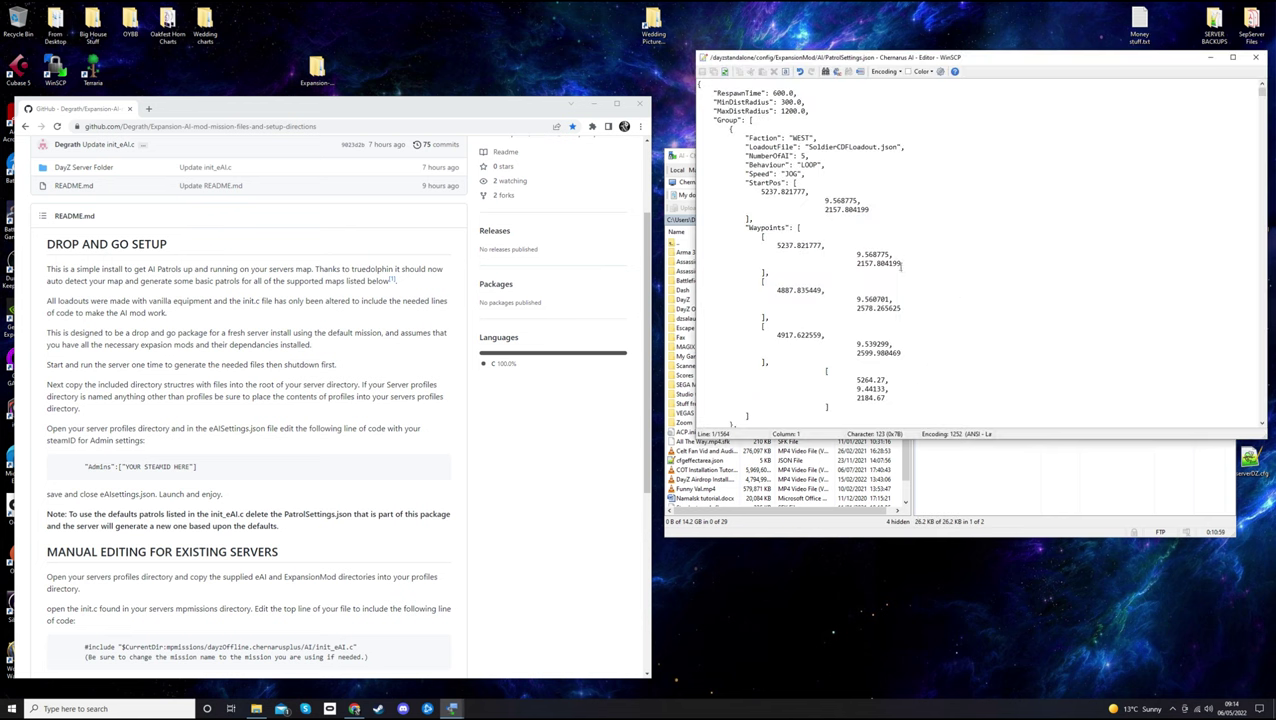
{"action": "scroll", "coordinate": [793, 150], "scroll_direction": "down", "scroll_amount": 3}
{"action": "scroll", "coordinate": [819, 190], "scroll_direction": "up", "scroll_amount": 3}
{"action": "scroll", "coordinate": [914, 221], "scroll_direction": "down", "scroll_amount": 1}
{"action": "scroll", "coordinate": [914, 221], "scroll_direction": "up", "scroll_amount": 1}
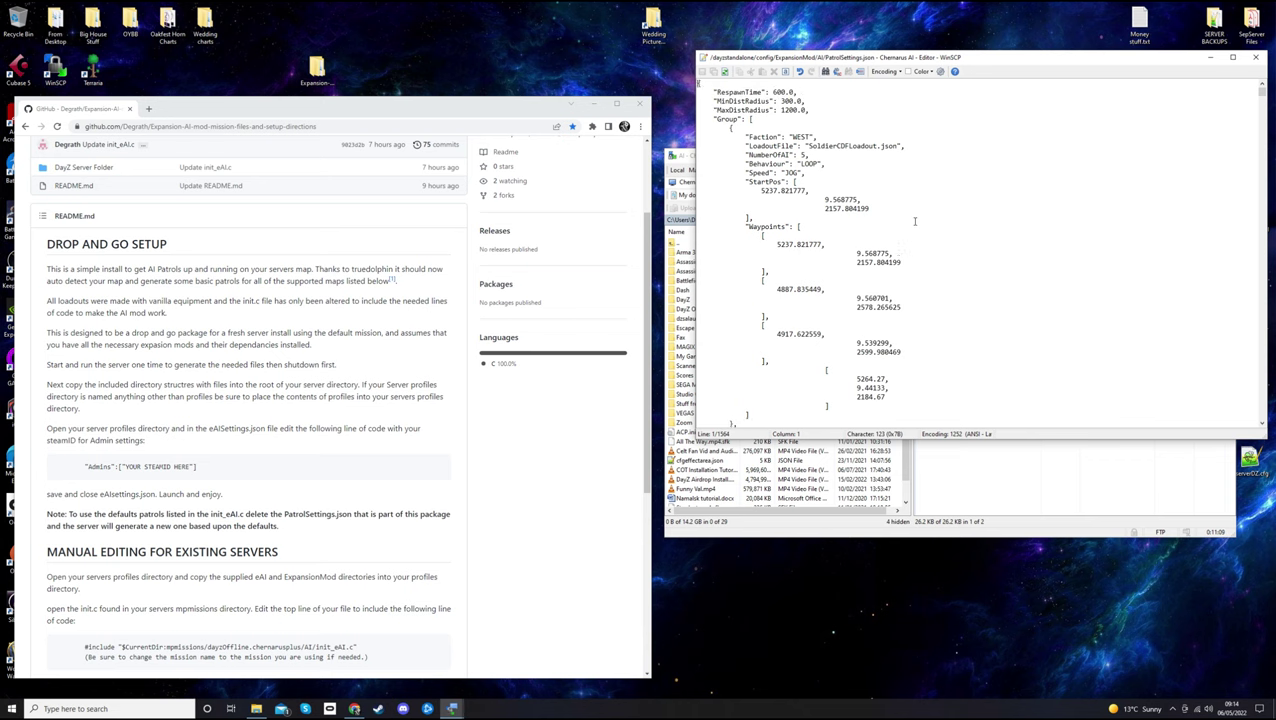
{"action": "scroll", "coordinate": [914, 221], "scroll_direction": "down", "scroll_amount": 1}
{"action": "scroll", "coordinate": [914, 221], "scroll_direction": "up", "scroll_amount": 1}
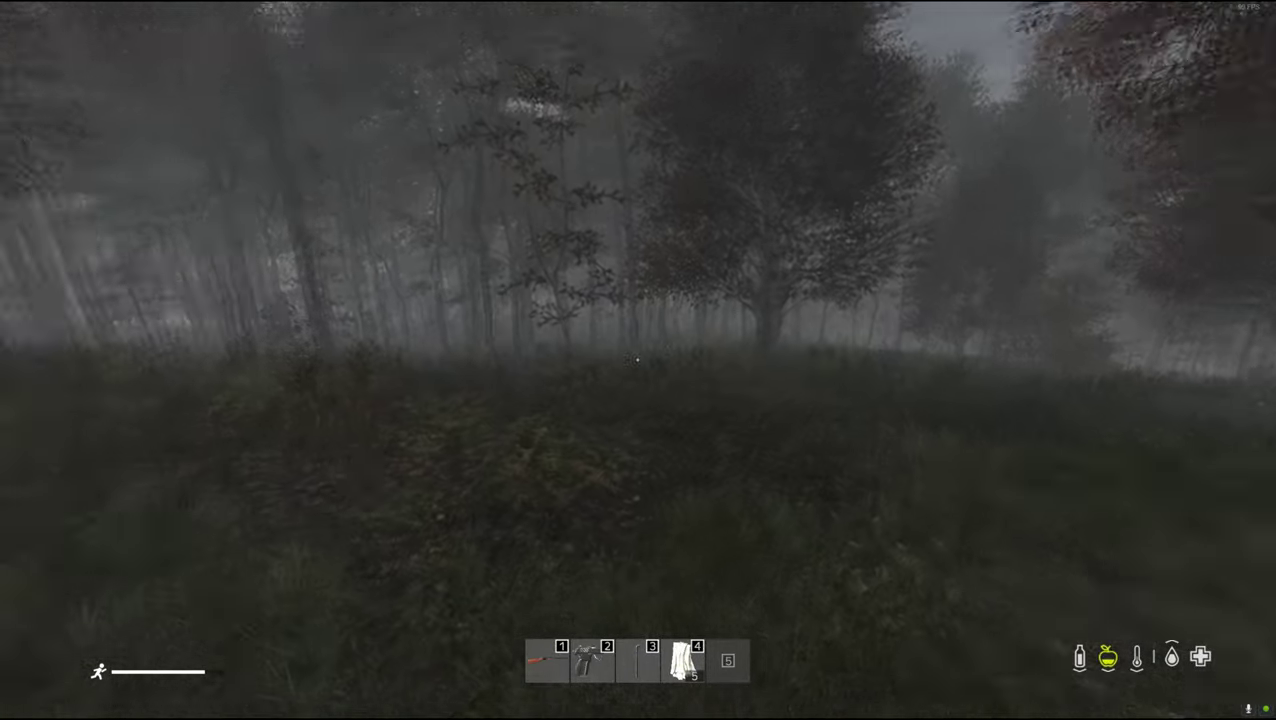
In the running DayZ game, toggle Community Online Tools on and open ESP Tools
{"action": "key", "text": "End"}
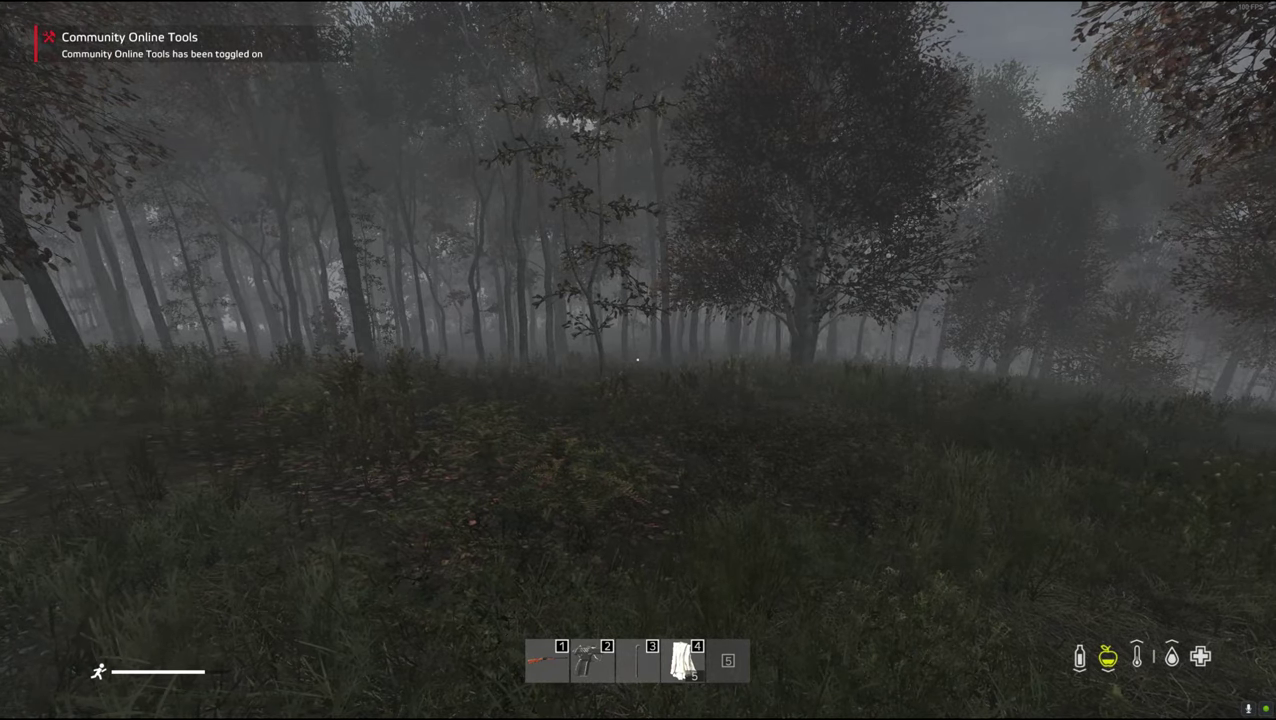
{"action": "key", "text": "y"}
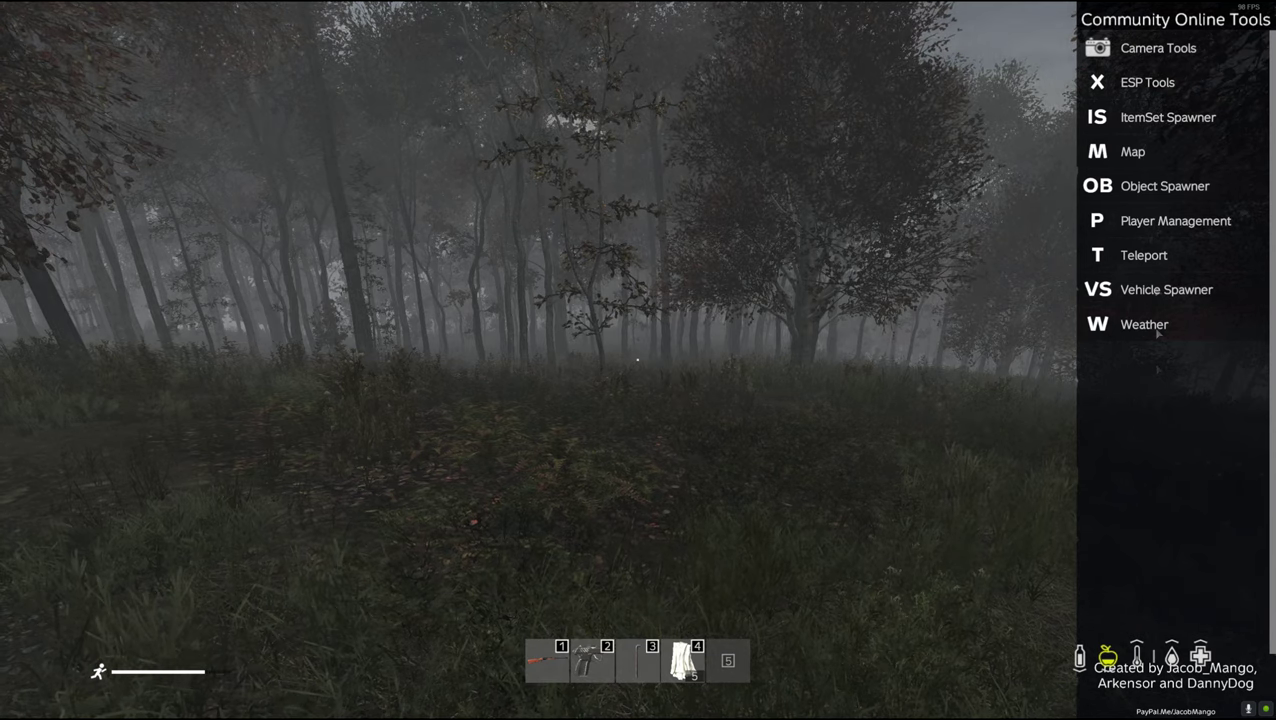
{"action": "left_click", "coordinate": [1185, 86]}
{"action": "left_click", "coordinate": [376, 150]}
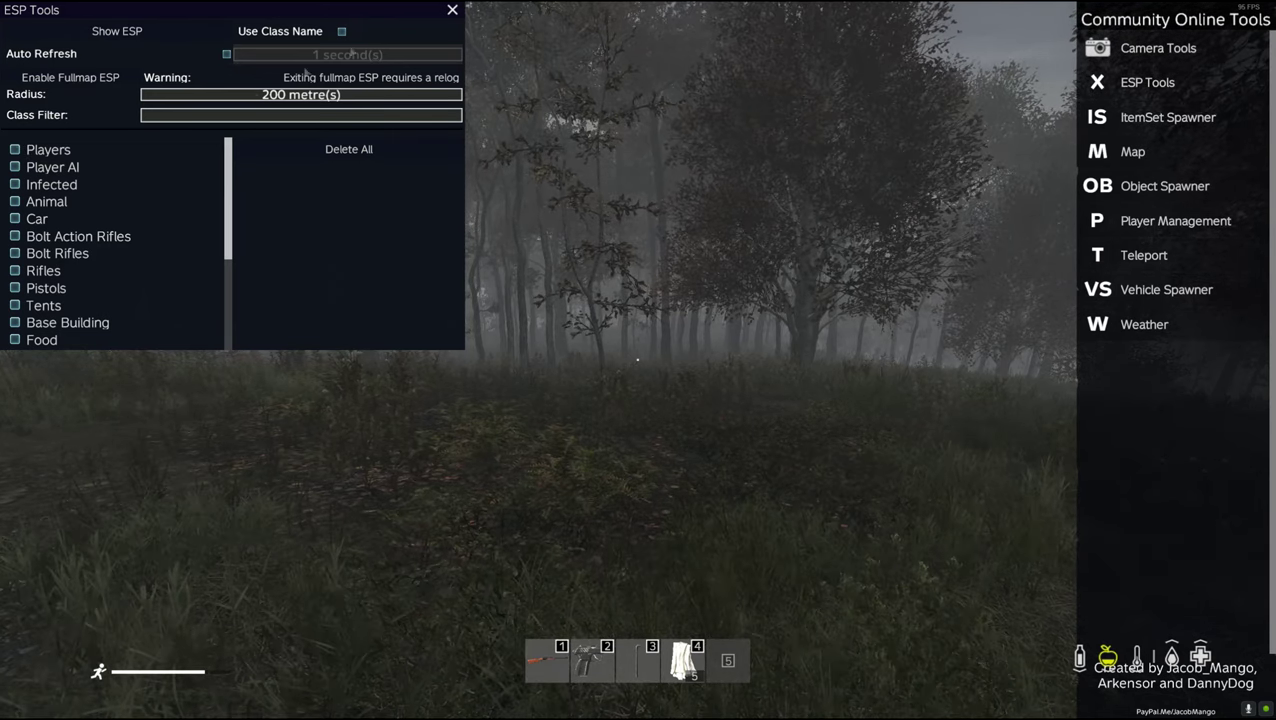
{"action": "left_click", "coordinate": [452, 10]}
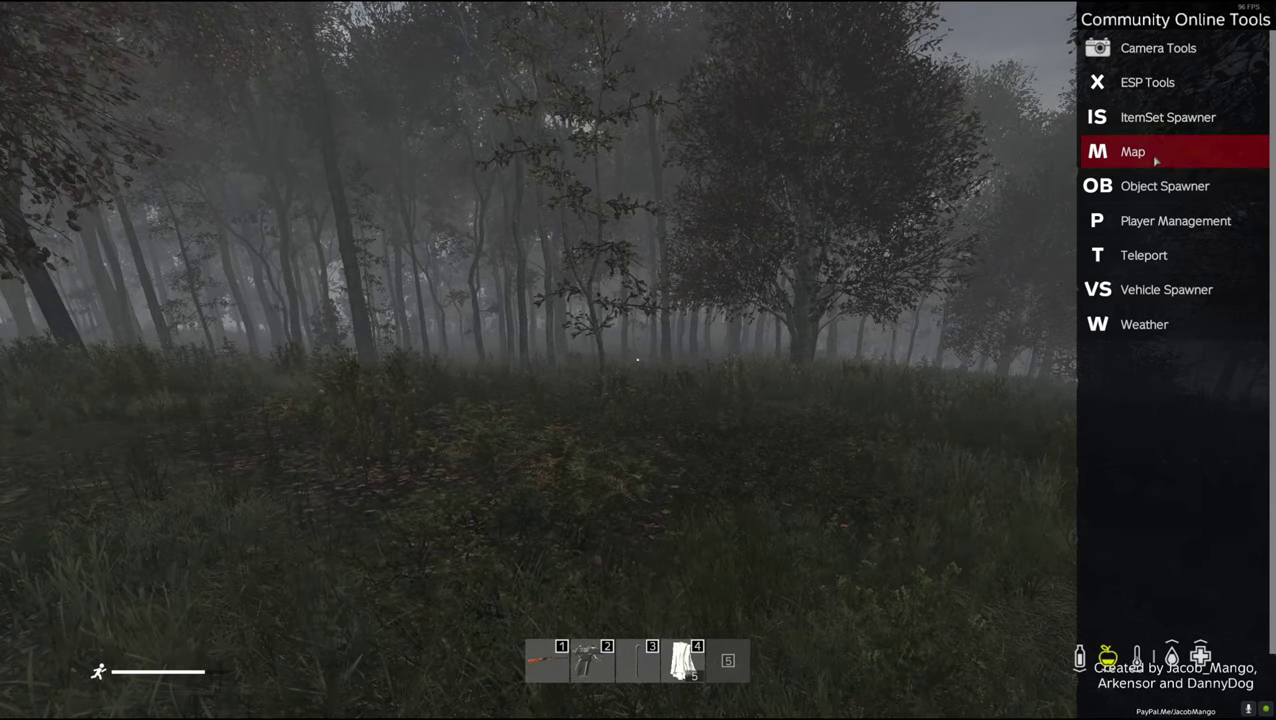
{"action": "left_click", "coordinate": [1155, 95]}
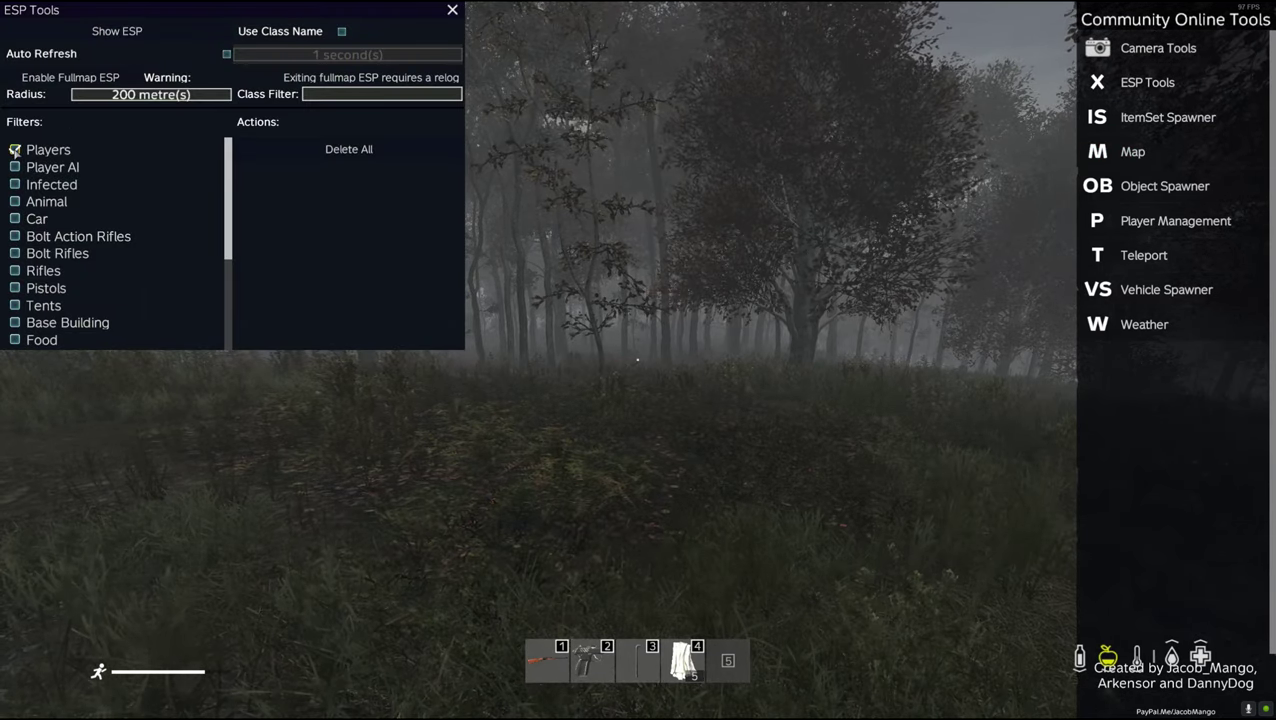
Show the ESP for Players within a 500 metre radius, auto-refreshing every 5 seconds, and close the tools
{"action": "left_click", "coordinate": [15, 150]}
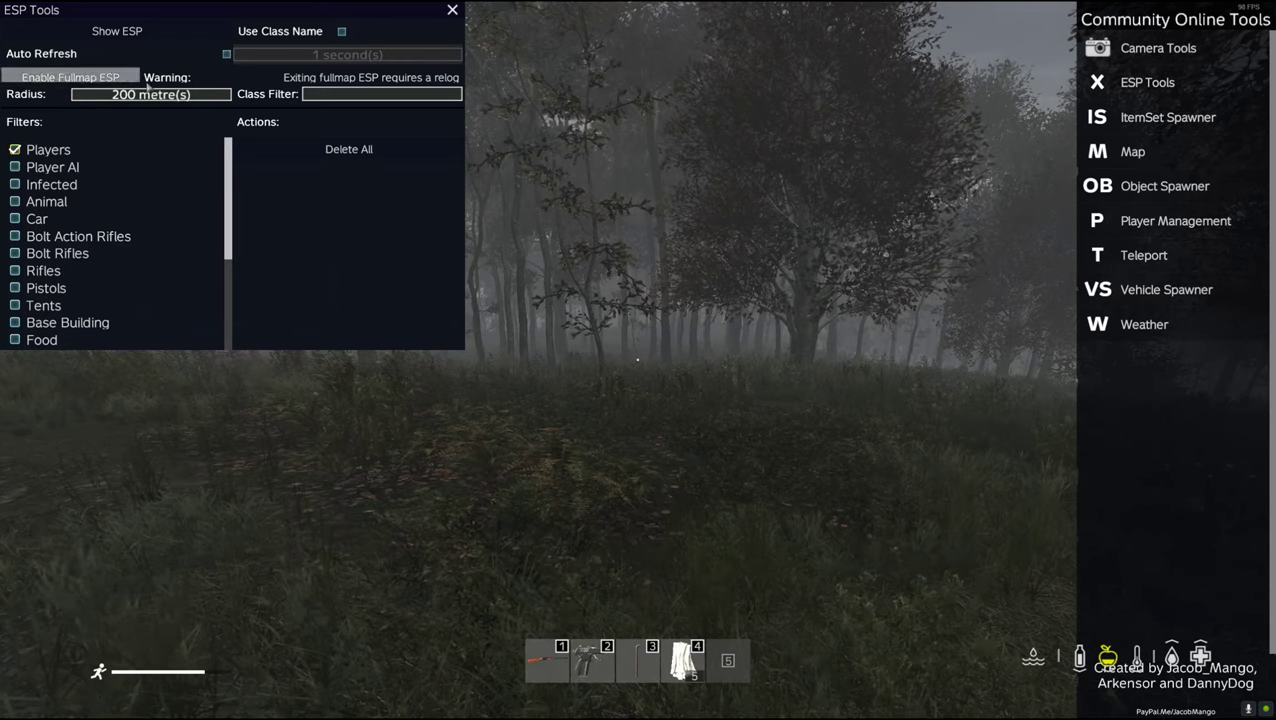
{"action": "left_click_drag", "start_coordinate": [150, 96], "coordinate": [151, 100]}
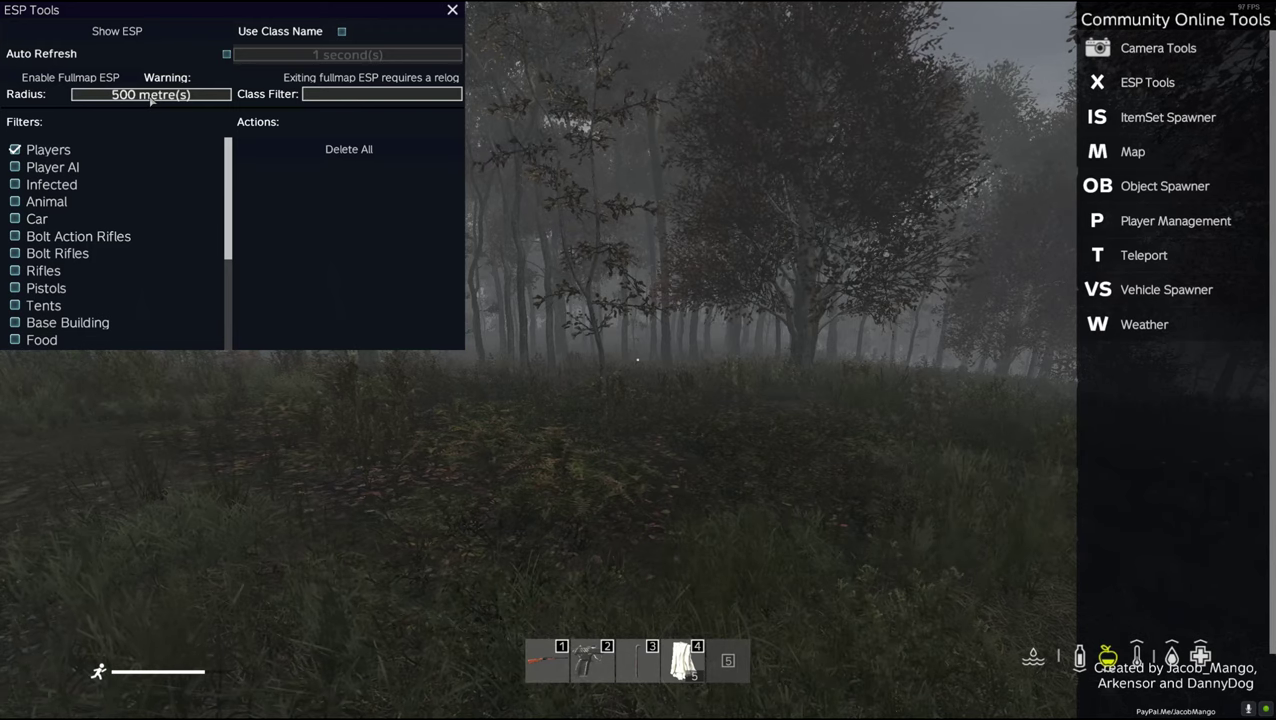
{"action": "left_click", "coordinate": [227, 56]}
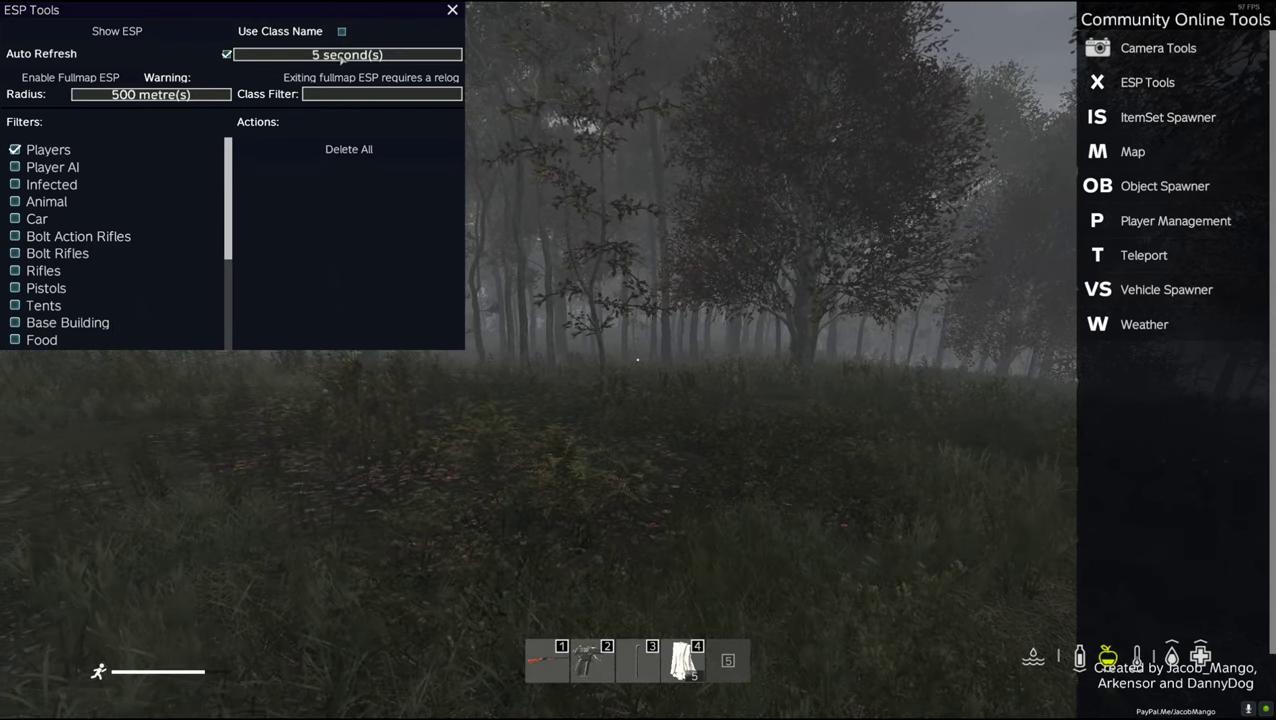
{"action": "left_click", "coordinate": [140, 33]}
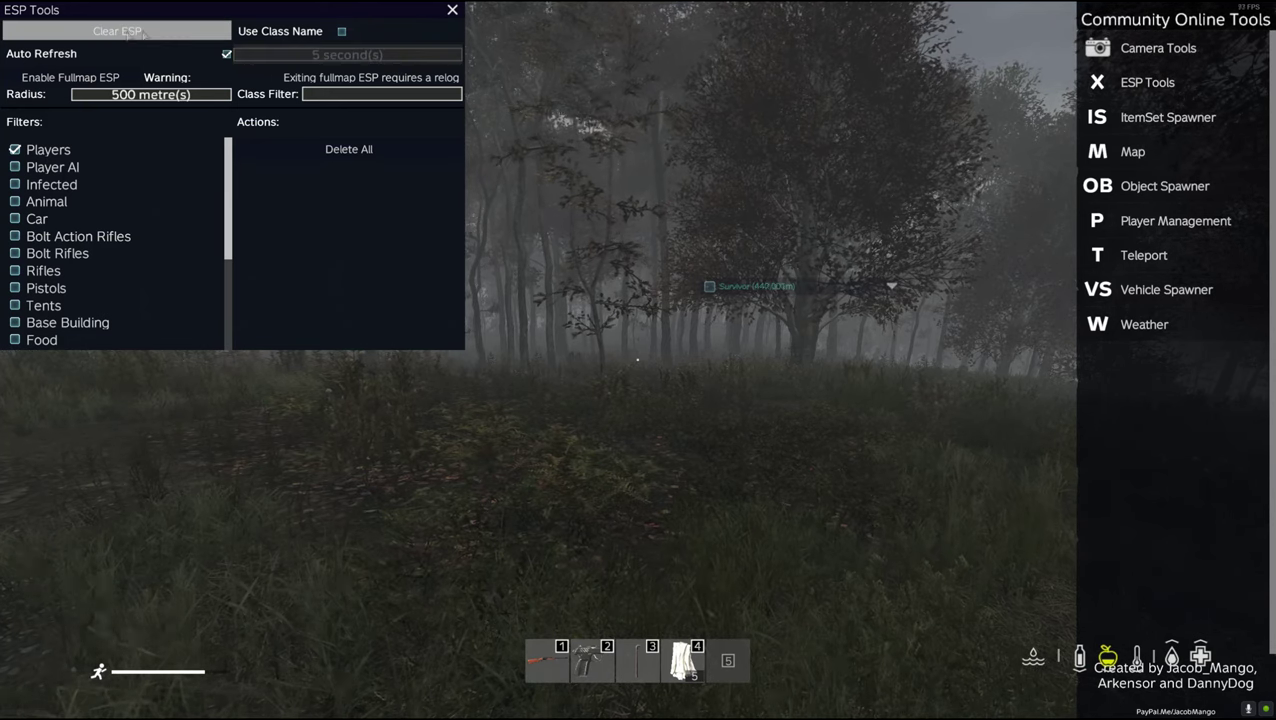
{"action": "left_click", "coordinate": [452, 9]}
{"action": "key", "text": "y"}
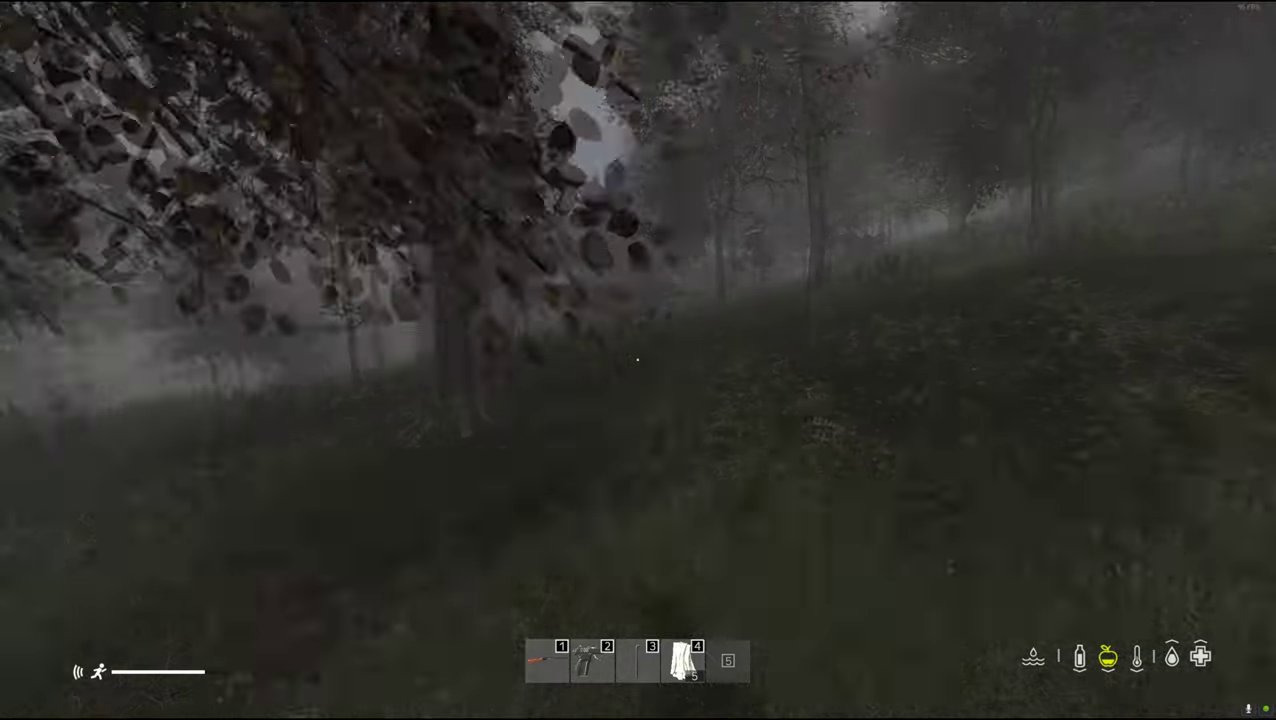
Teleport on the admin map to the area just east of the Авиационная база Выбор airfield and close the tools
{"action": "key", "text": "y"}
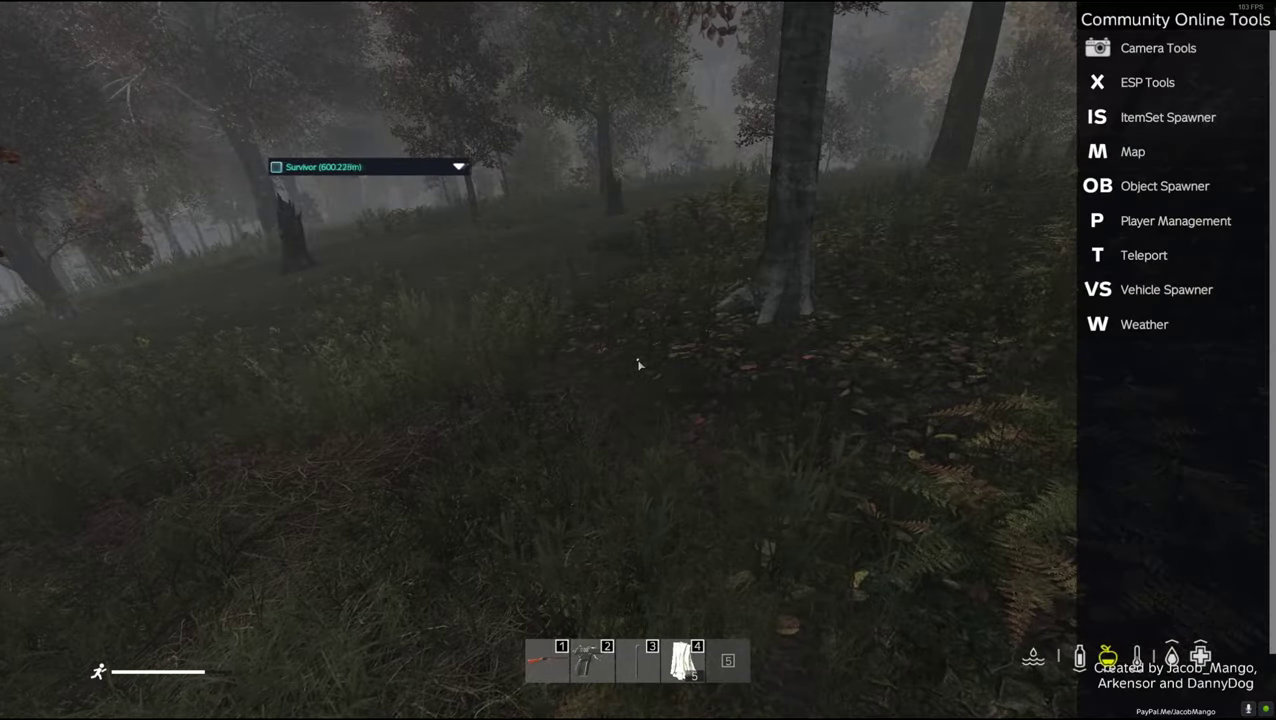
{"action": "left_click", "coordinate": [1170, 151]}
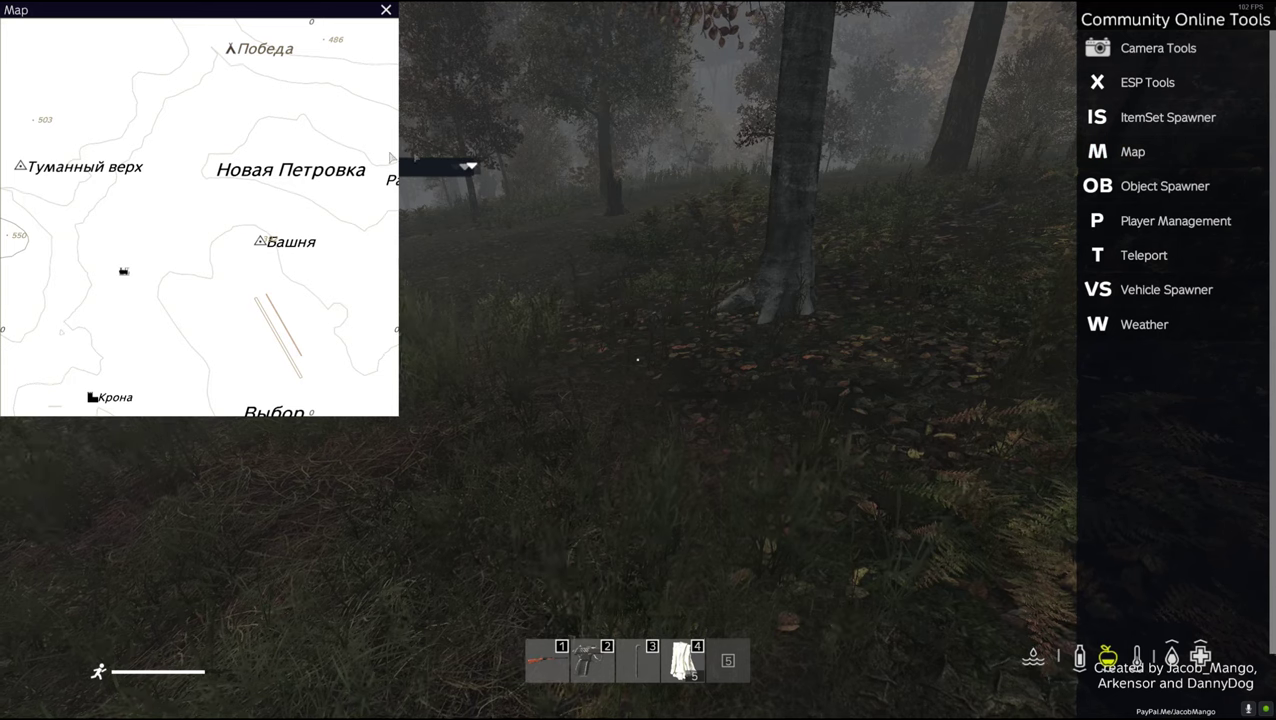
{"action": "scroll", "coordinate": [279, 160], "scroll_direction": "down", "scroll_amount": 4}
{"action": "scroll", "coordinate": [267, 152], "scroll_direction": "down", "scroll_amount": 2}
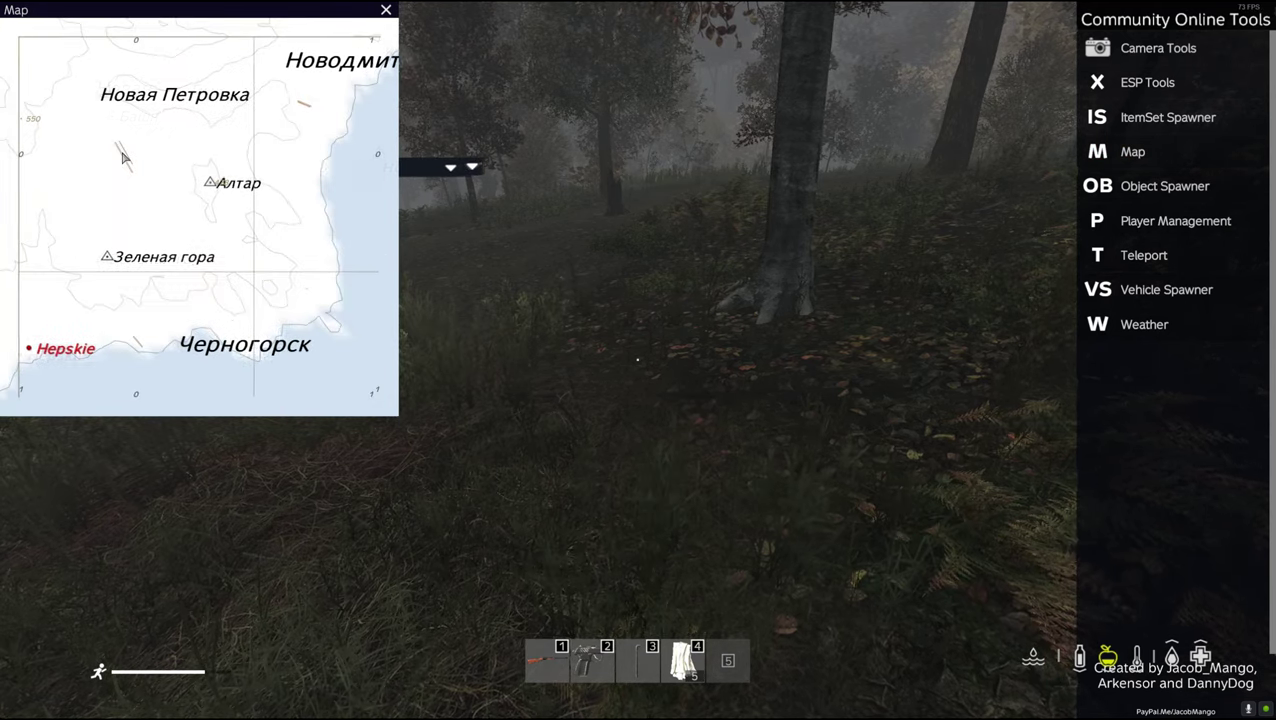
{"action": "scroll", "coordinate": [116, 151], "scroll_direction": "up", "scroll_amount": 4}
{"action": "scroll", "coordinate": [165, 205], "scroll_direction": "up", "scroll_amount": 5}
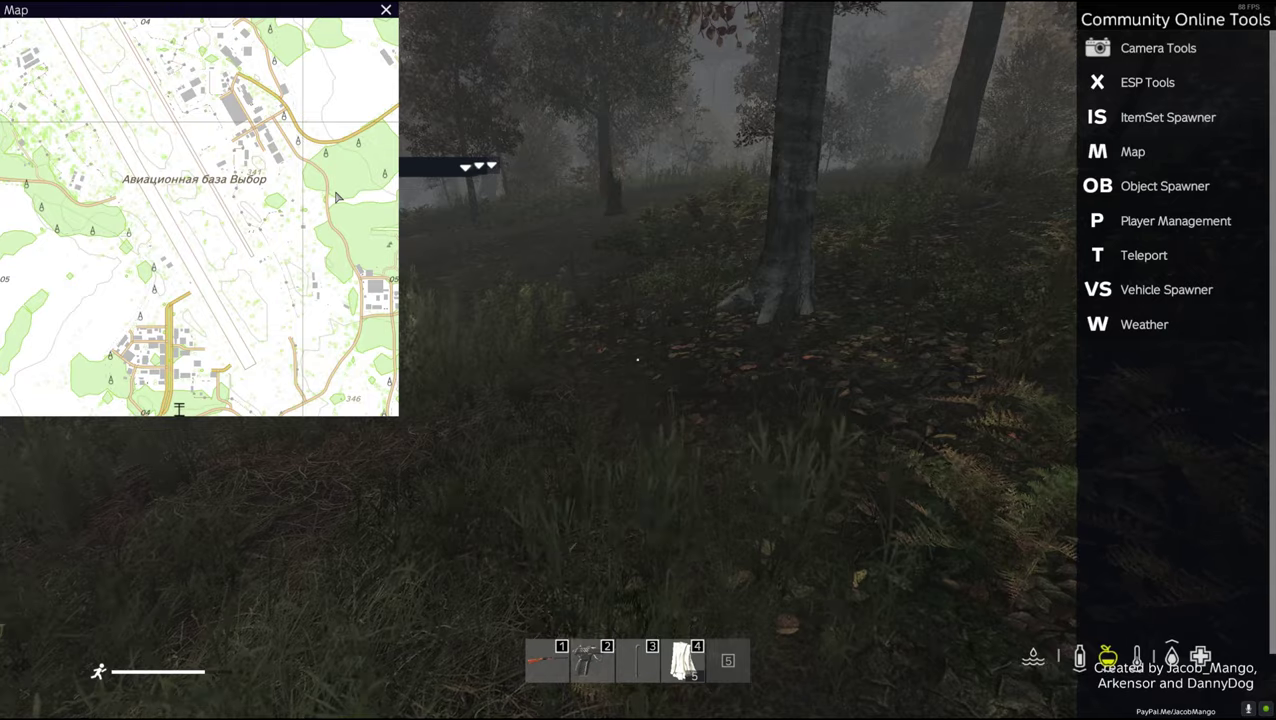
{"action": "left_click", "coordinate": [337, 197]}
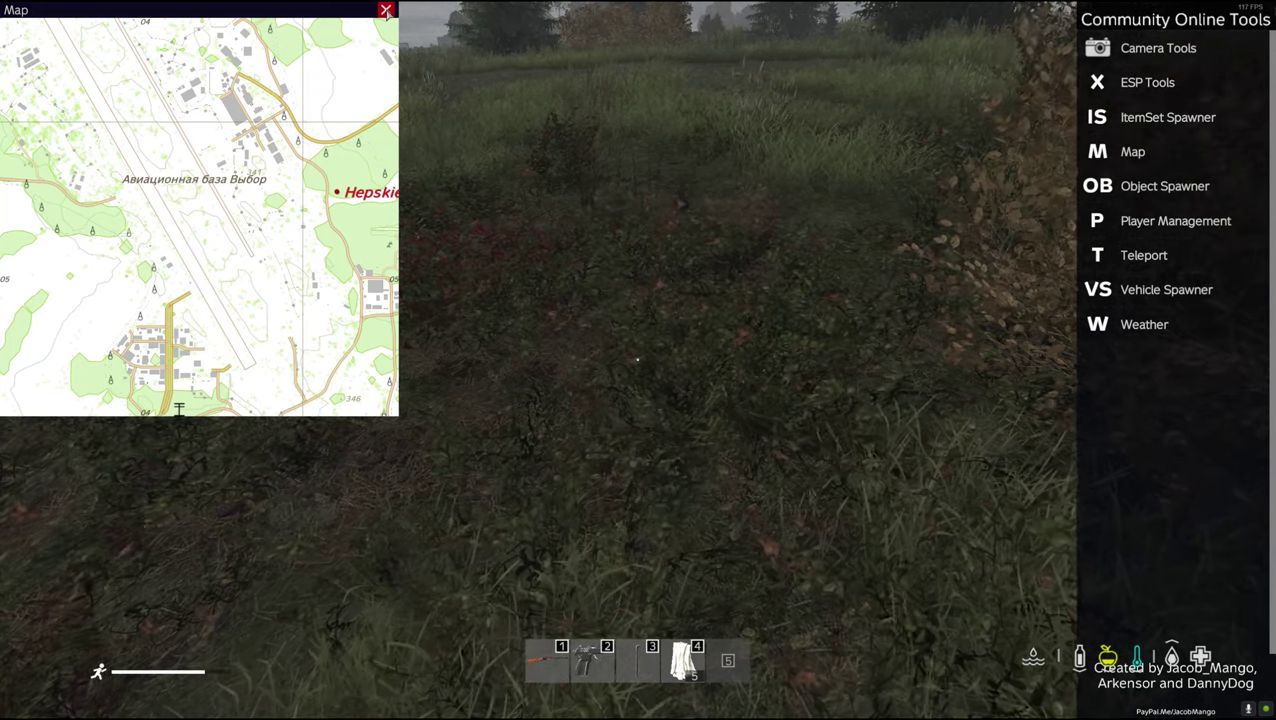
{"action": "left_click", "coordinate": [386, 10]}
{"action": "key", "text": "End"}
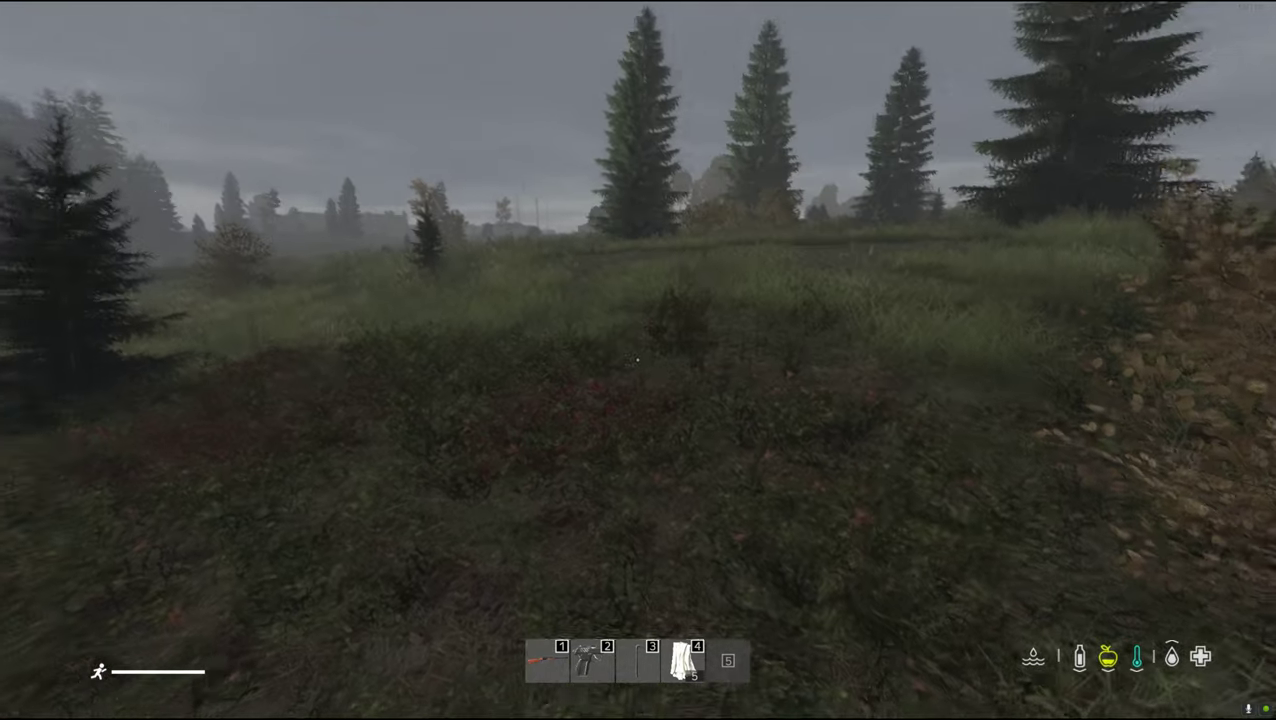
Observe the group of AI survivors on the airfield, and exit the game without waiting for the countdown
{"action": "key", "text": "w"}
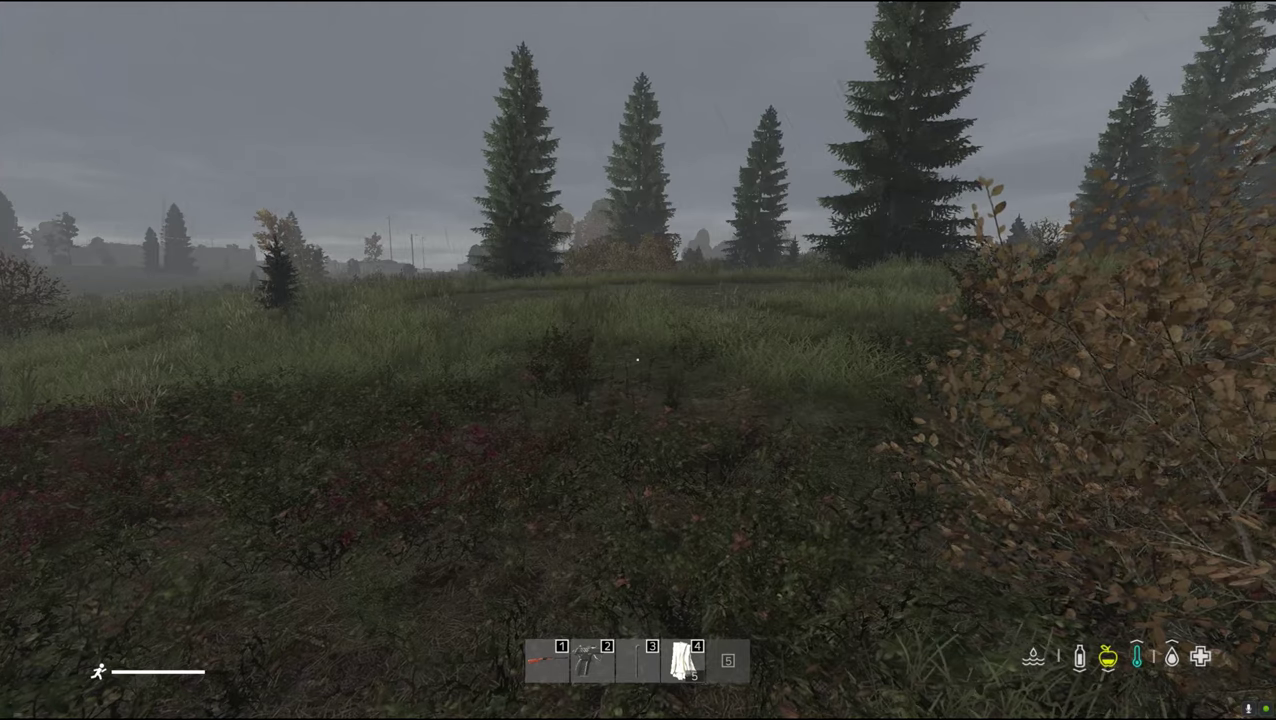
{"action": "key", "text": "3"}
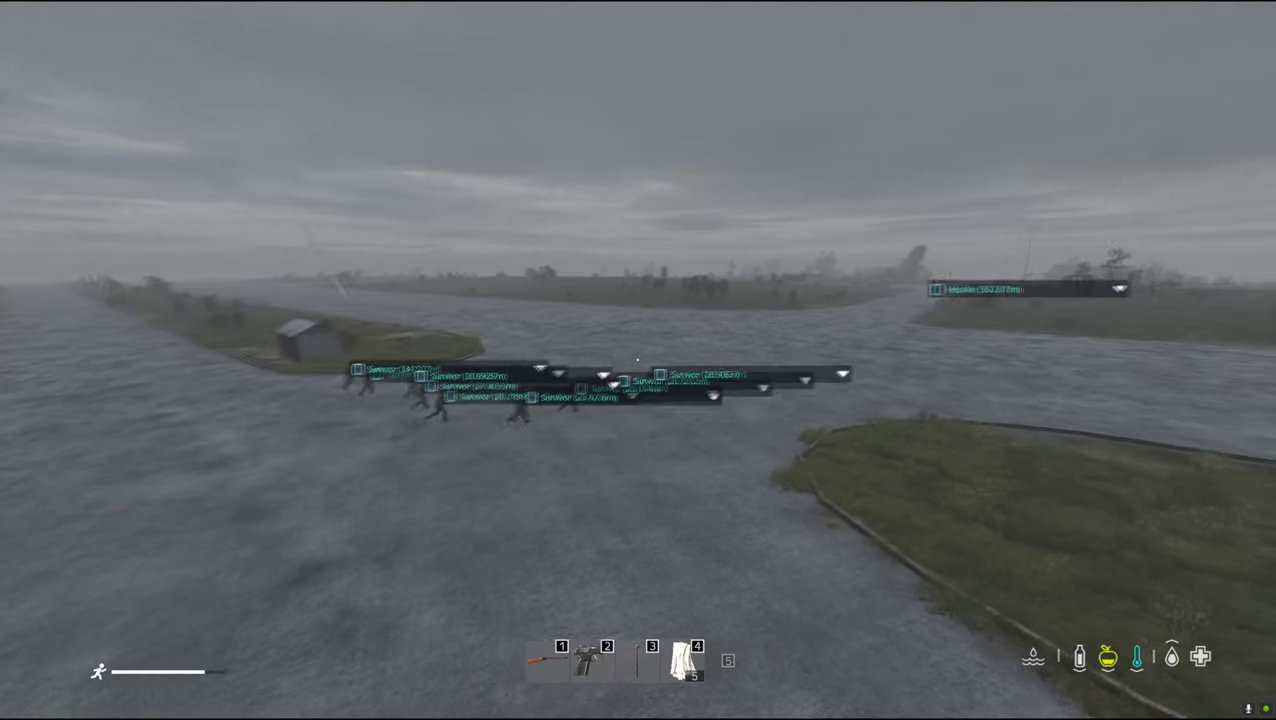
{"action": "key", "text": "Escape"}
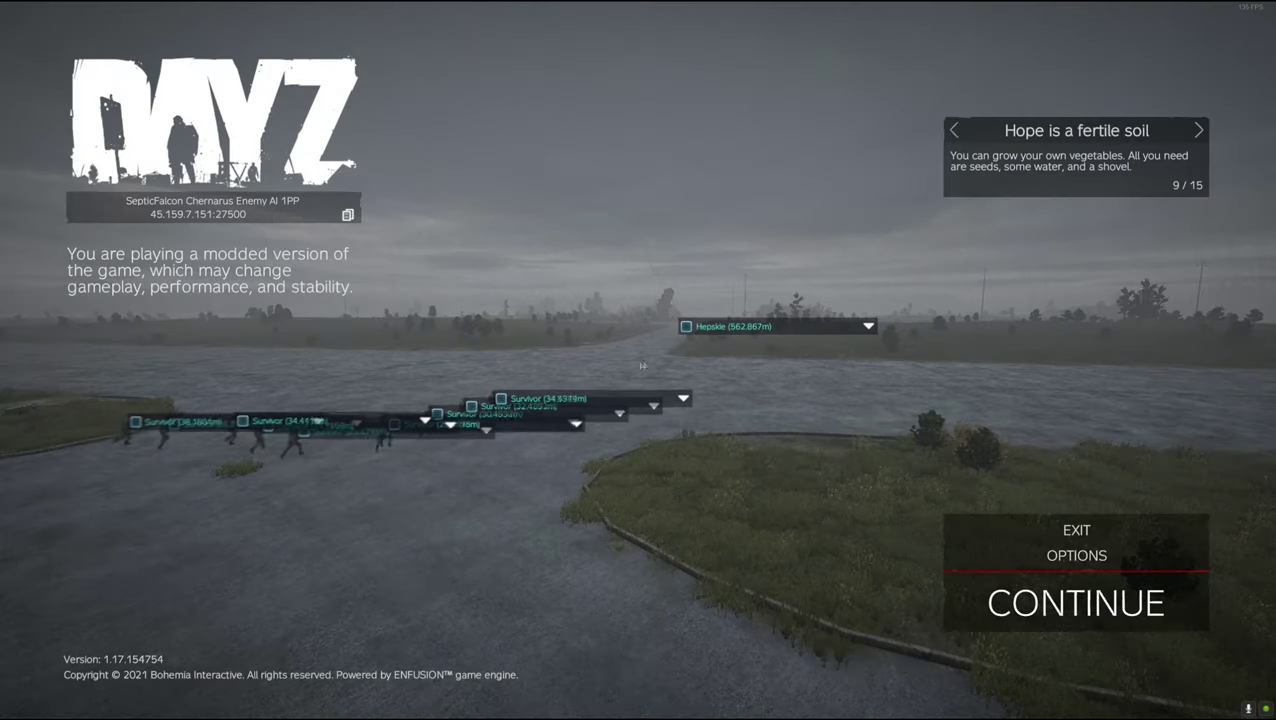
{"action": "left_click", "coordinate": [1090, 529]}
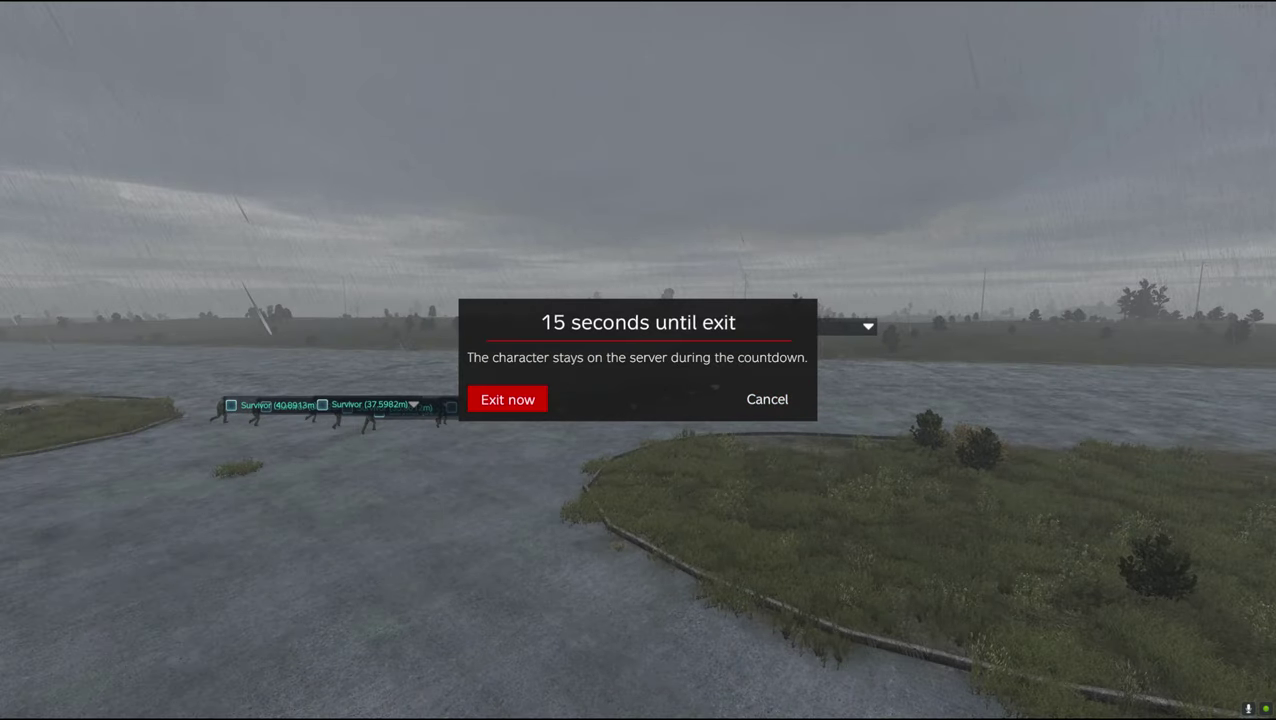
{"action": "left_click", "coordinate": [507, 399]}
{"action": "key", "text": "Escape"}
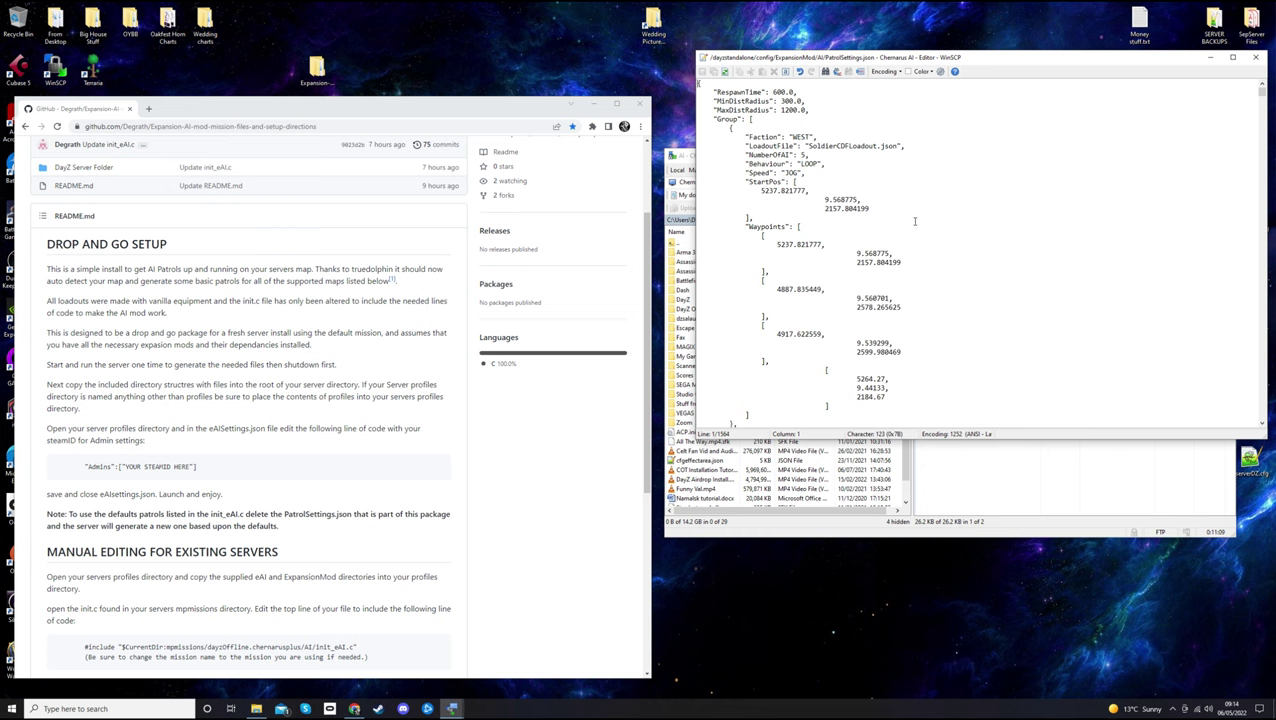
Switch back to PatrolSettings.json in WinSCP and highlight SoldierCDFLoadout.json in the first group's LoadoutFile entry
{"action": "scroll", "coordinate": [914, 221], "scroll_direction": "down", "scroll_amount": 2}
{"action": "scroll", "coordinate": [914, 221], "scroll_direction": "up", "scroll_amount": 2}
{"action": "left_click_drag", "start_coordinate": [808, 146], "coordinate": [898, 147]}
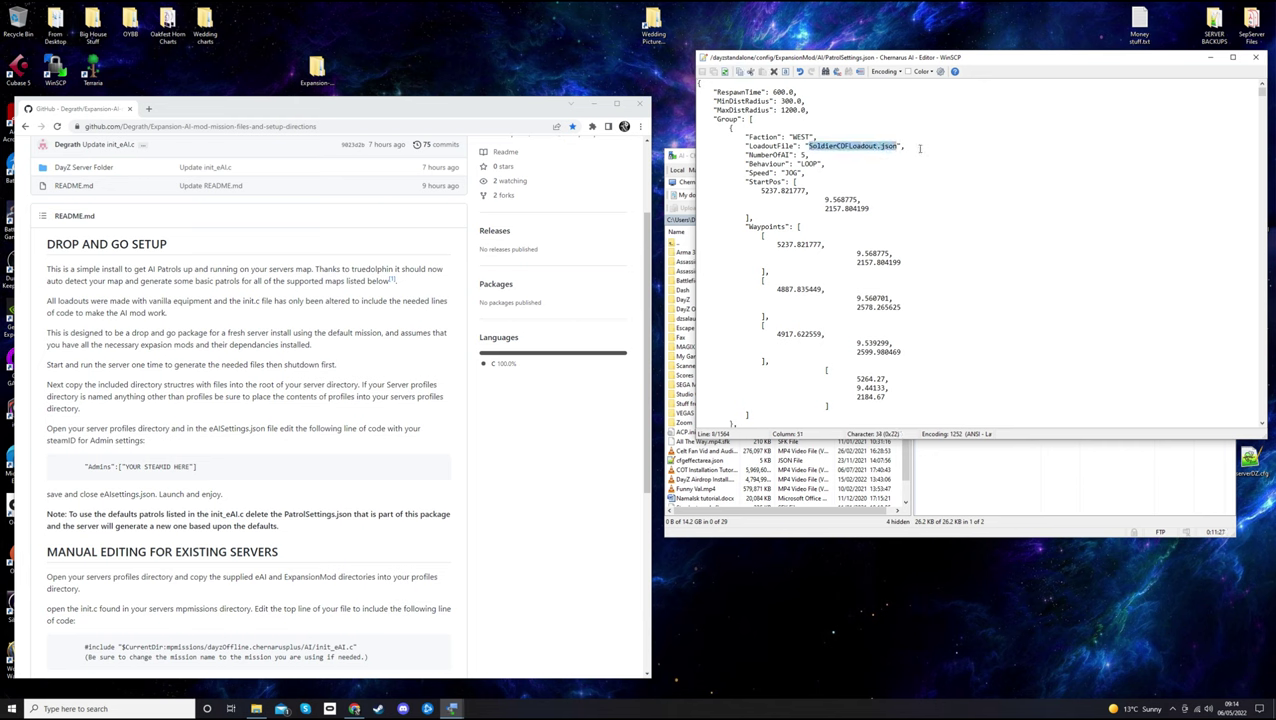
Highlight the first group's NumberOfAI and Behaviour values in PatrolSettings.json
{"action": "left_click", "coordinate": [905, 147]}
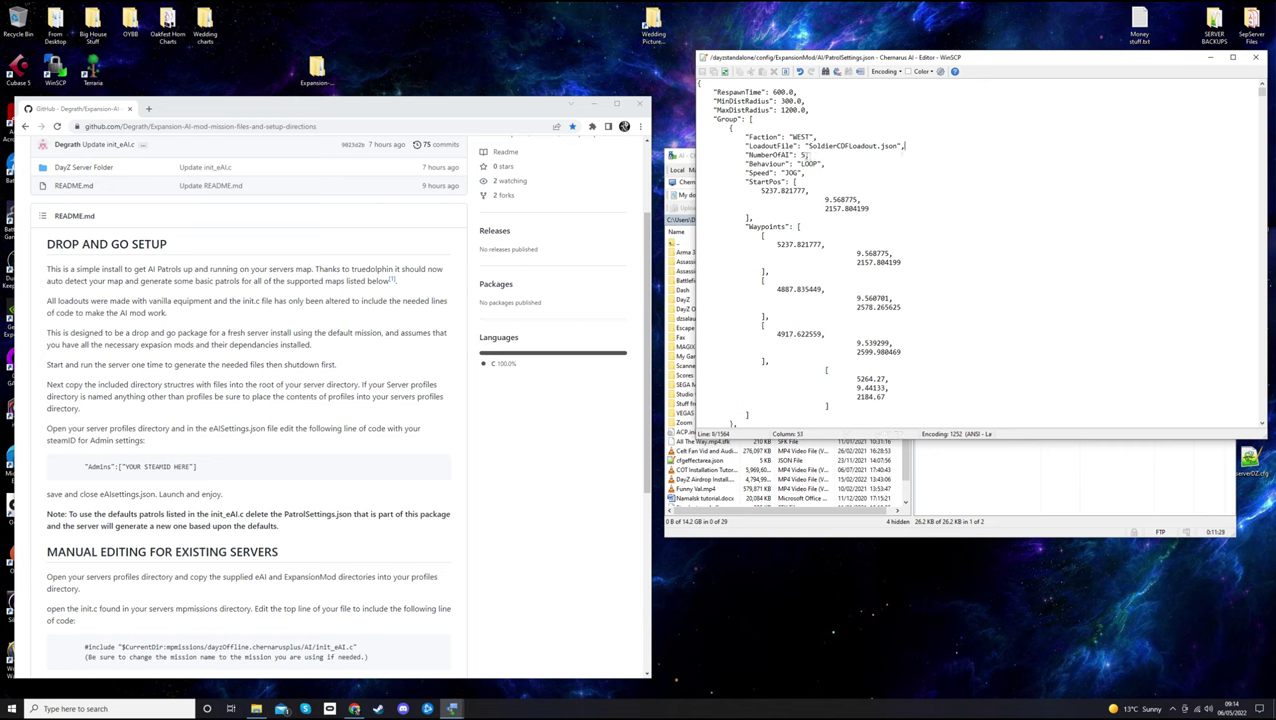
{"action": "left_click", "coordinate": [809, 156]}
{"action": "left_click", "coordinate": [812, 156]}
{"action": "left_click_drag", "start_coordinate": [799, 164], "coordinate": [818, 164]}
{"action": "left_click", "coordinate": [802, 164]}
{"action": "double_click", "coordinate": [802, 164]}
Write the waypoint order 1 2 3 after the first group's LOOP behaviour as an illustration and delete it
{"action": "left_click", "coordinate": [842, 165]}
{"action": "type", "text": "1 2 3"}
{"action": "left_click_drag", "start_coordinate": [857, 163], "coordinate": [822, 165]}
{"action": "key", "text": "Delete"}
Write the waypoint order 1 2 3 4 3 2 1 after the INSURGENT group's REVERSE behaviour as an illustration and delete it
{"action": "scroll", "coordinate": [822, 165], "scroll_direction": "down", "scroll_amount": 8}
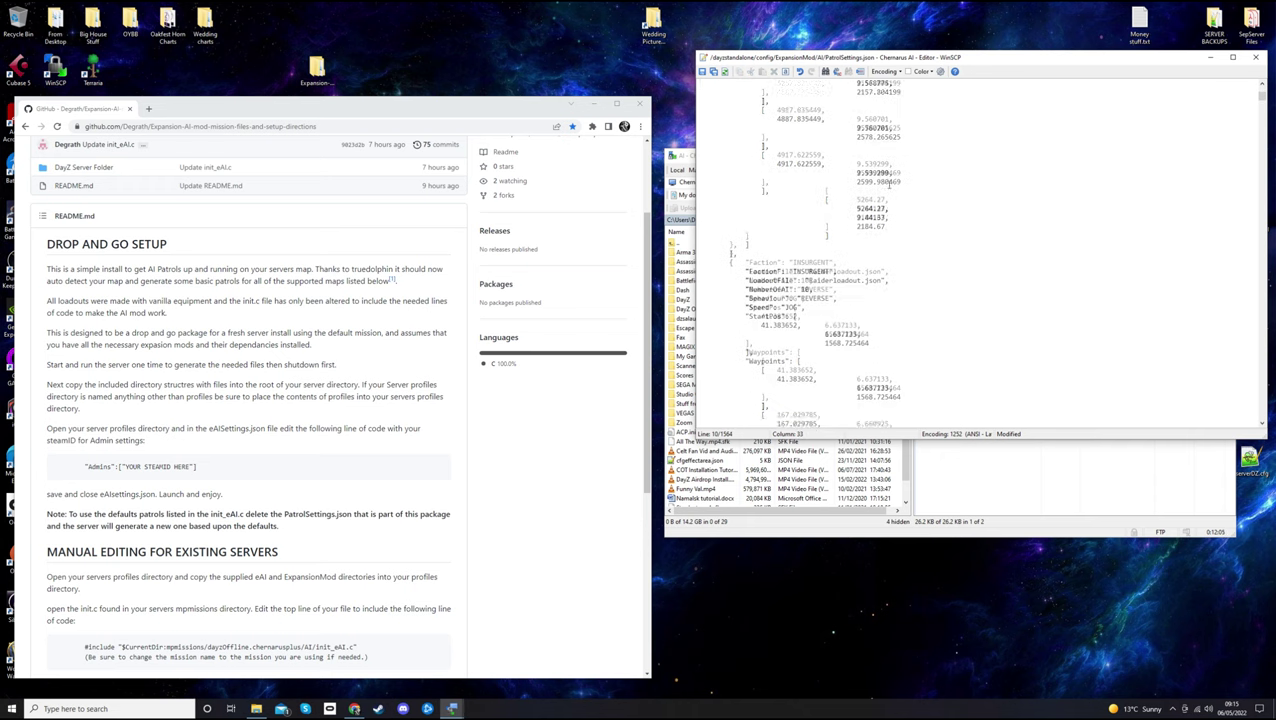
{"action": "scroll", "coordinate": [890, 188], "scroll_direction": "down", "scroll_amount": 2}
{"action": "left_click", "coordinate": [843, 253]}
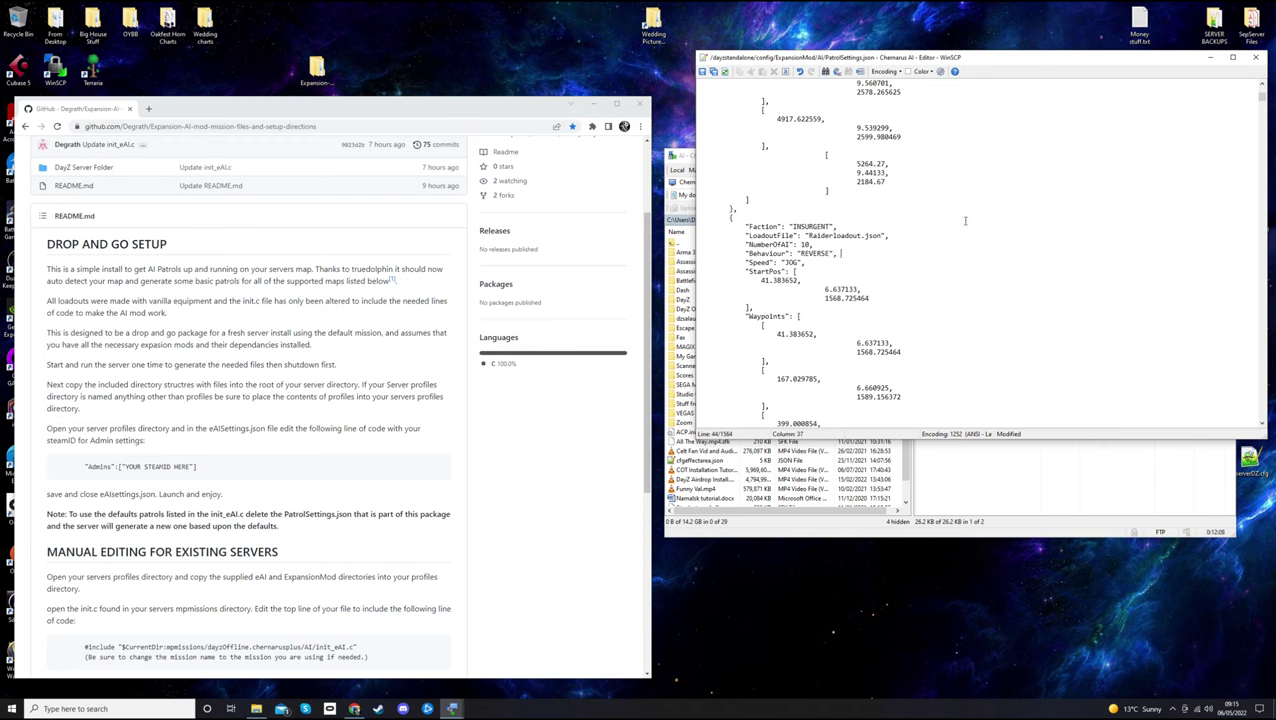
{"action": "type", "text": "1  2 3"}
{"action": "type", "text": "4 3 2 1"}
{"action": "key", "text": "BackSpace"}
{"action": "key", "text": "BackSpace"}
{"action": "key", "text": "BackSpace"}
{"action": "key", "text": "BackSpace"}
{"action": "key", "text": "BackSpace"}
{"action": "key", "text": "BackSpace"}
{"action": "key", "text": "BackSpace"}
{"action": "key", "text": "BackSpace"}
{"action": "key", "text": "BackSpace"}
{"action": "key", "text": "BackSpace"}
{"action": "key", "text": "BackSpace"}
{"action": "key", "text": "BackSpace"}
{"action": "scroll", "coordinate": [1038, 263], "scroll_direction": "up", "scroll_amount": 7}
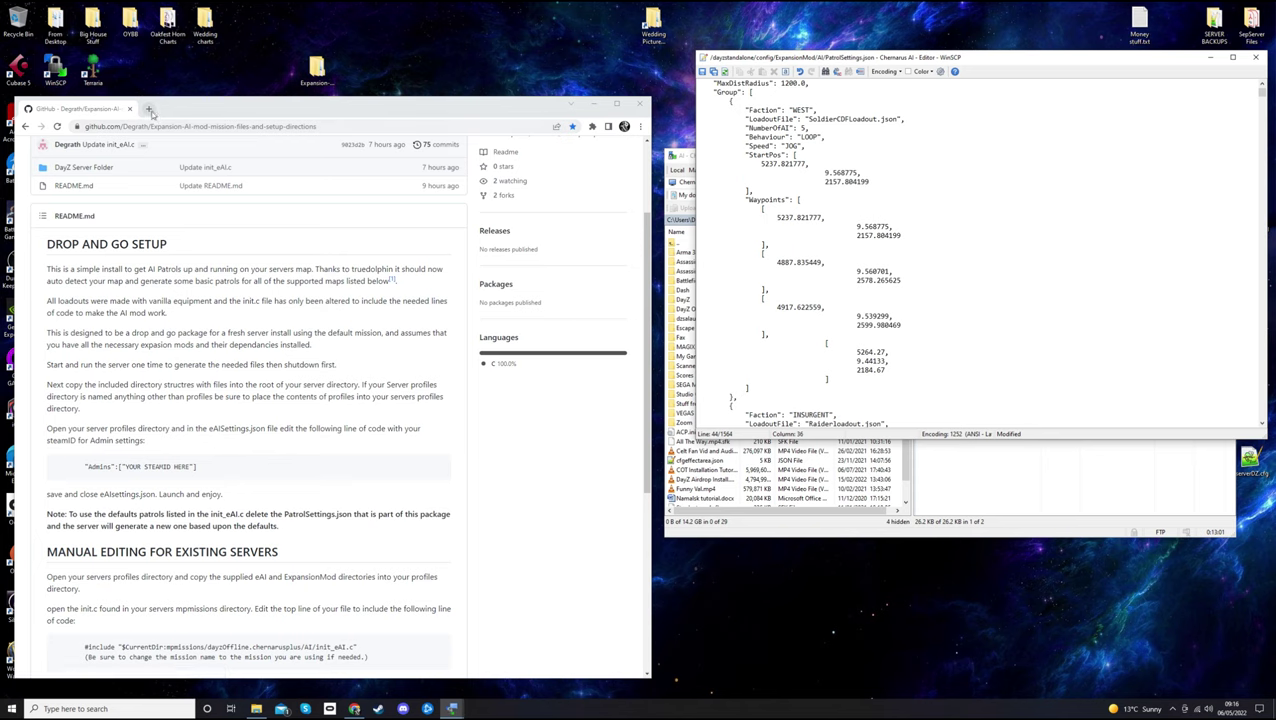
Switch to Chrome, open the bookmarked iZurvive Chernarus Plus map in a new tab and zoom in on the Авиационная база Выбор airfield
{"action": "left_click", "coordinate": [148, 108]}
{"action": "left_click", "coordinate": [262, 142]}
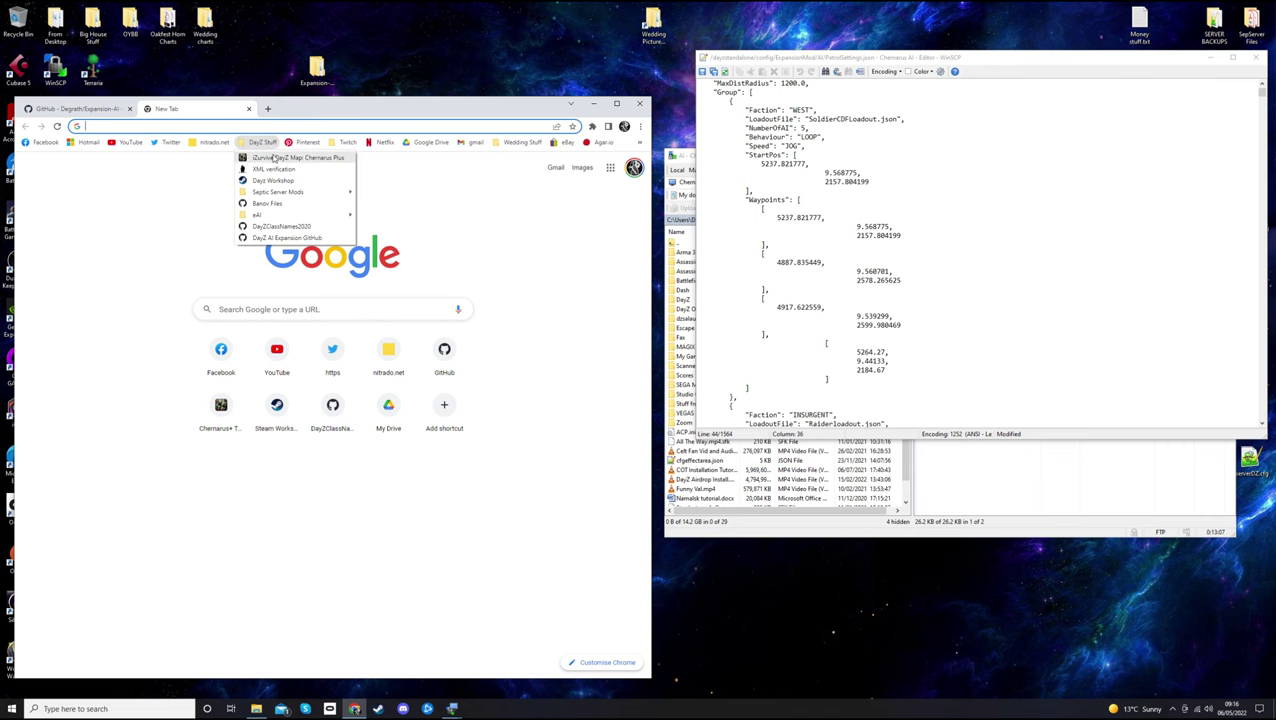
{"action": "left_click", "coordinate": [311, 160]}
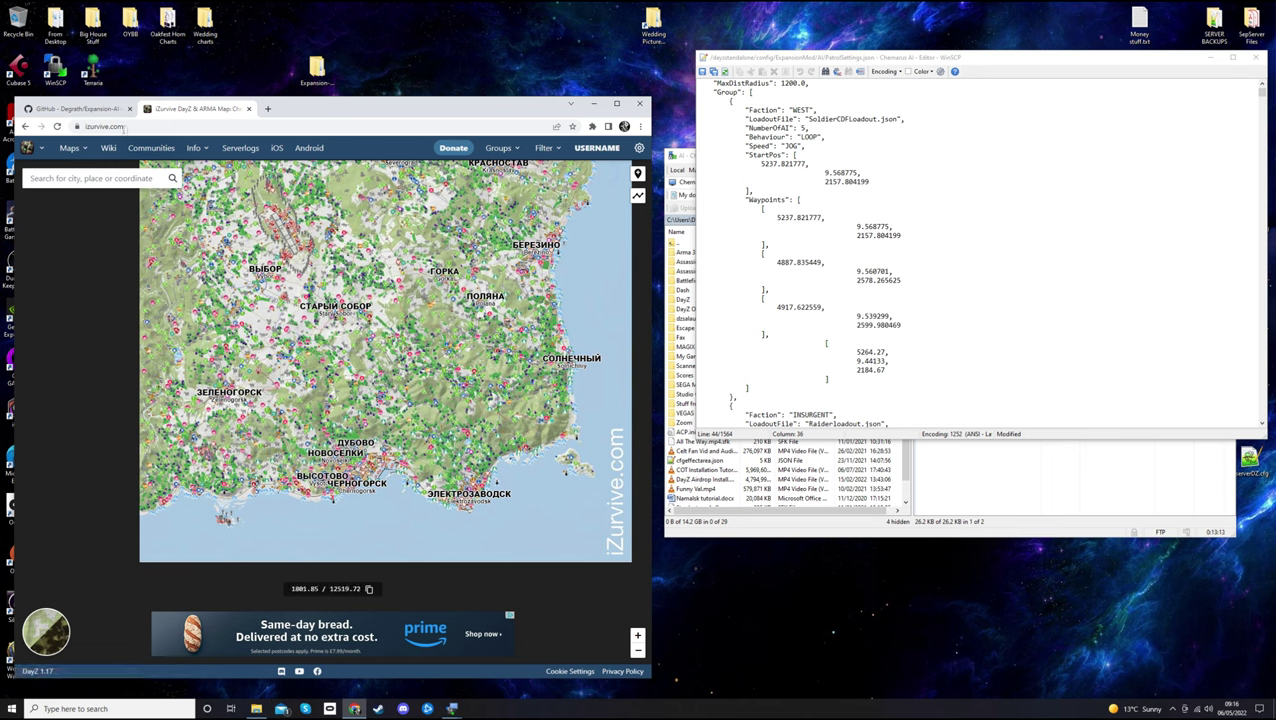
{"action": "left_click", "coordinate": [70, 149]}
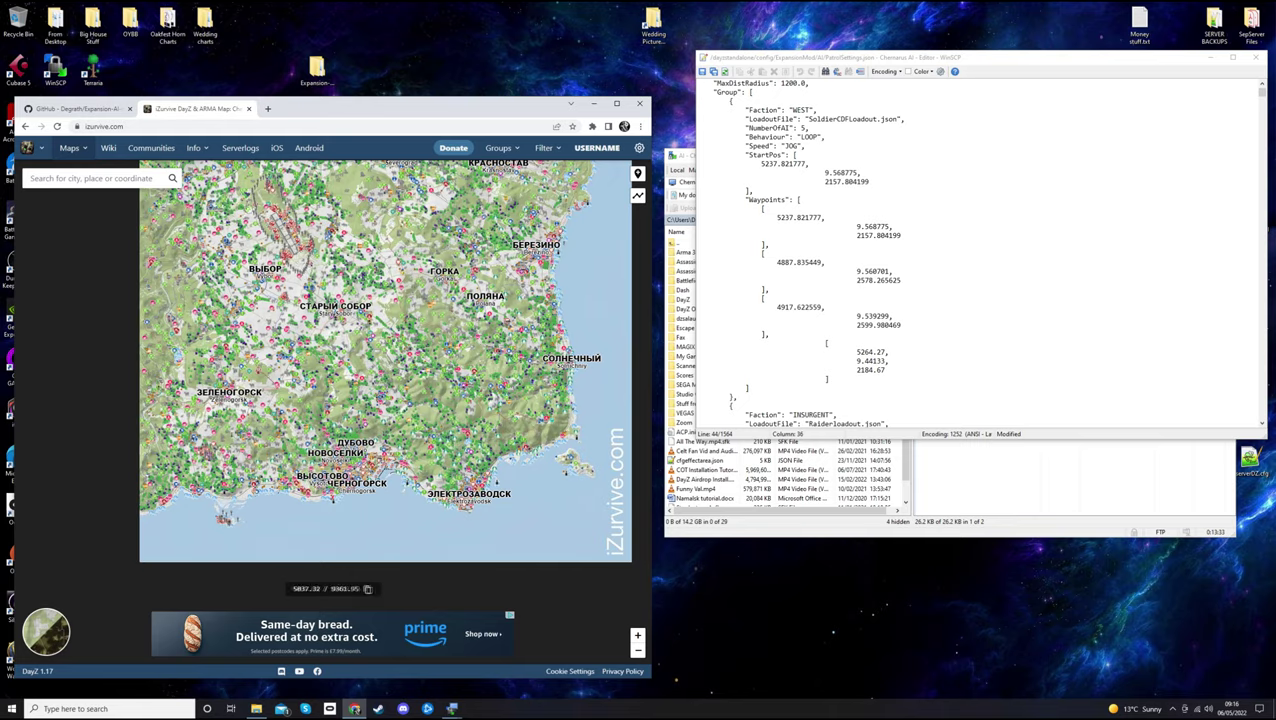
{"action": "scroll", "coordinate": [289, 213], "scroll_direction": "up", "scroll_amount": 5}
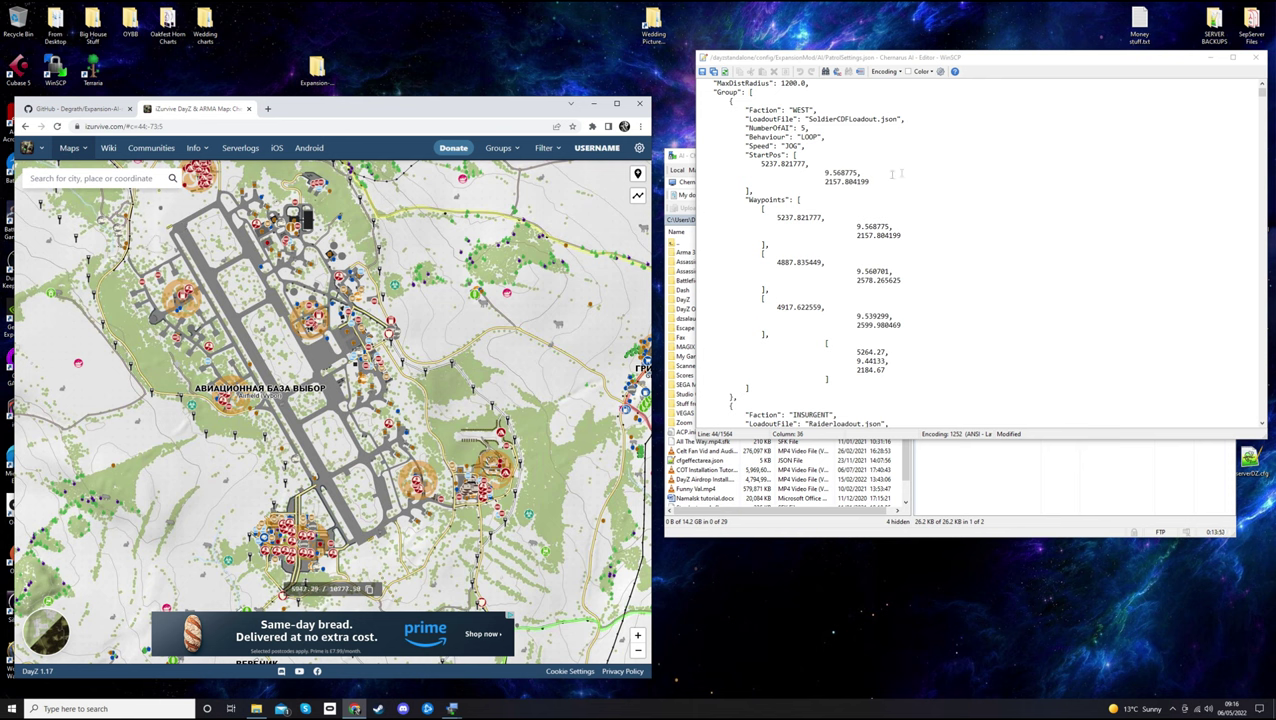
Paste the map coordinates 4123.45 / 10820.28 after the INSURGENT group's behaviour in the WinSCP editor and remove them
{"action": "key", "text": "alt+Tab"}
{"action": "type", "text": "4123.45 / 10820.28"}
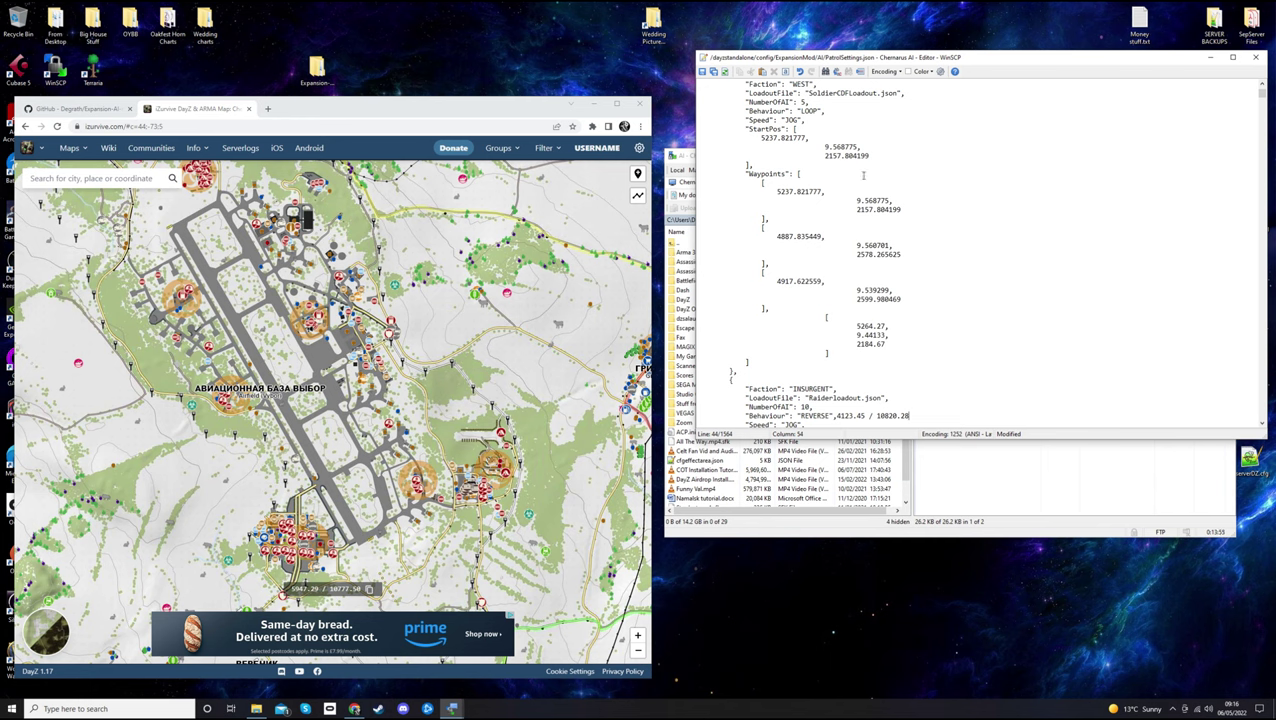
{"action": "scroll", "coordinate": [973, 300], "scroll_direction": "down", "scroll_amount": 2}
{"action": "scroll", "coordinate": [974, 312], "scroll_direction": "down", "scroll_amount": 1}
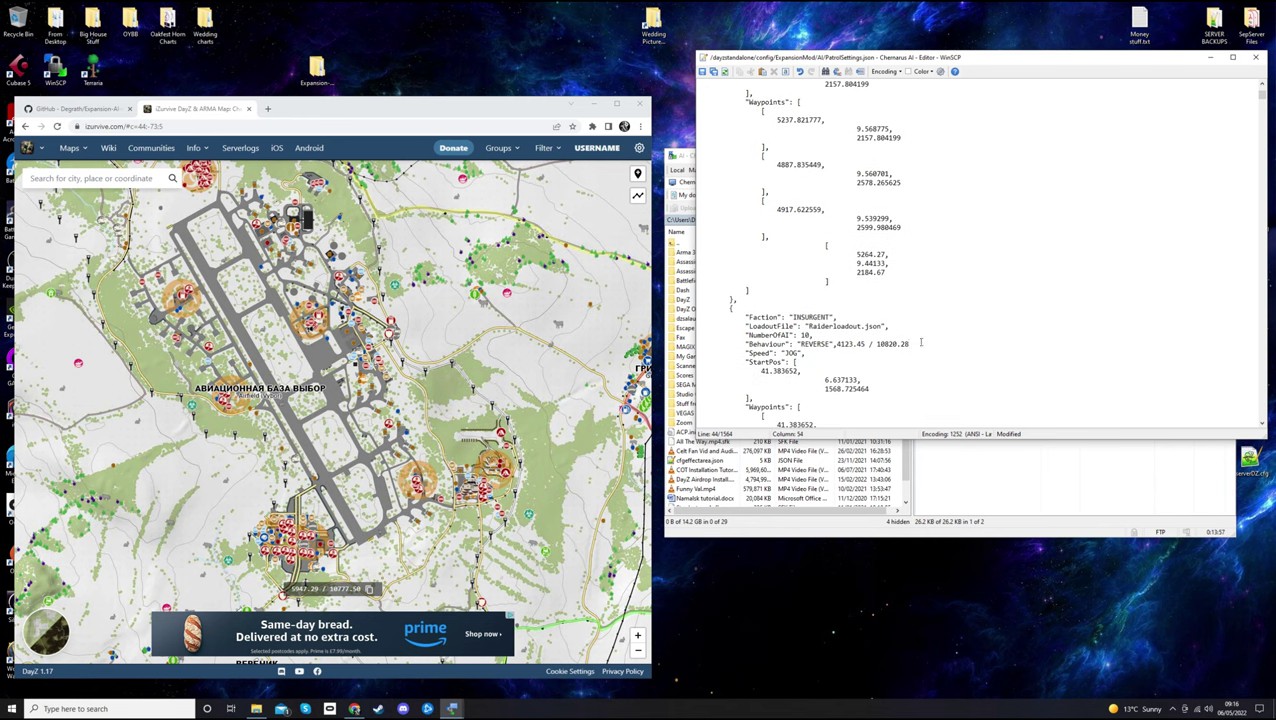
{"action": "left_click_drag", "start_coordinate": [921, 342], "coordinate": [837, 344]}
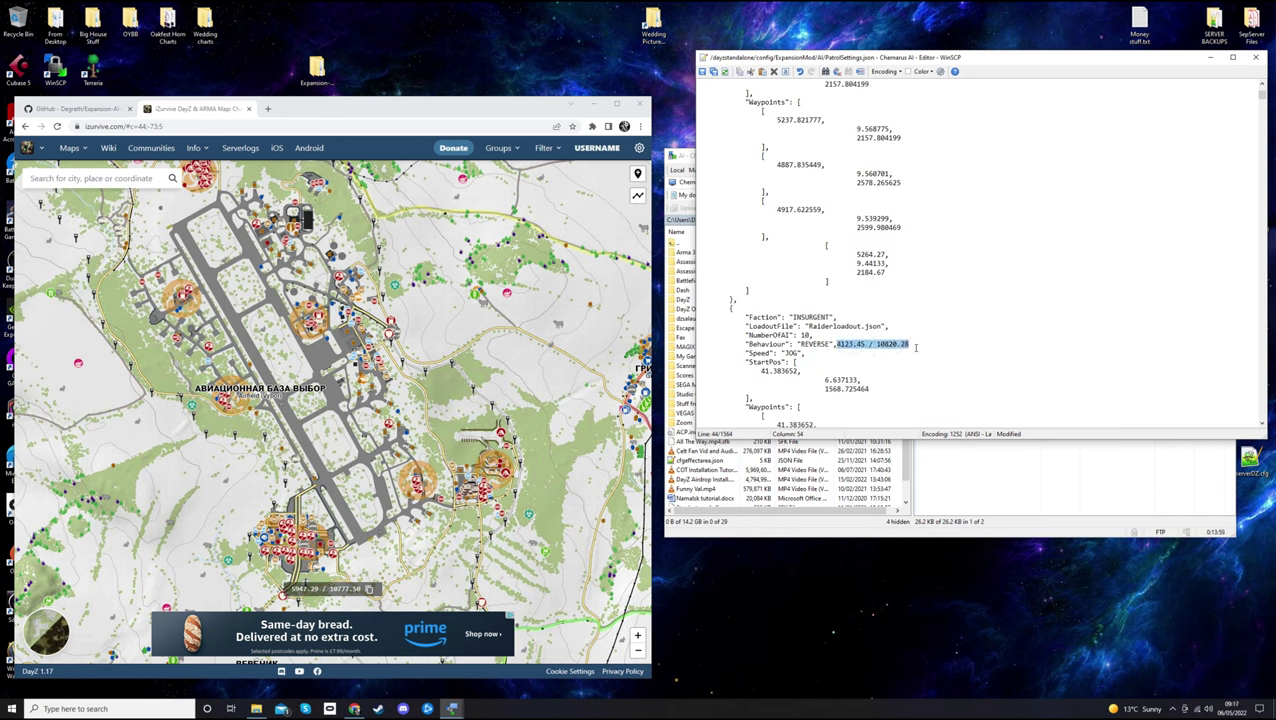
{"action": "key", "text": "Delete"}
{"action": "scroll", "coordinate": [927, 325], "scroll_direction": "up", "scroll_amount": 4}
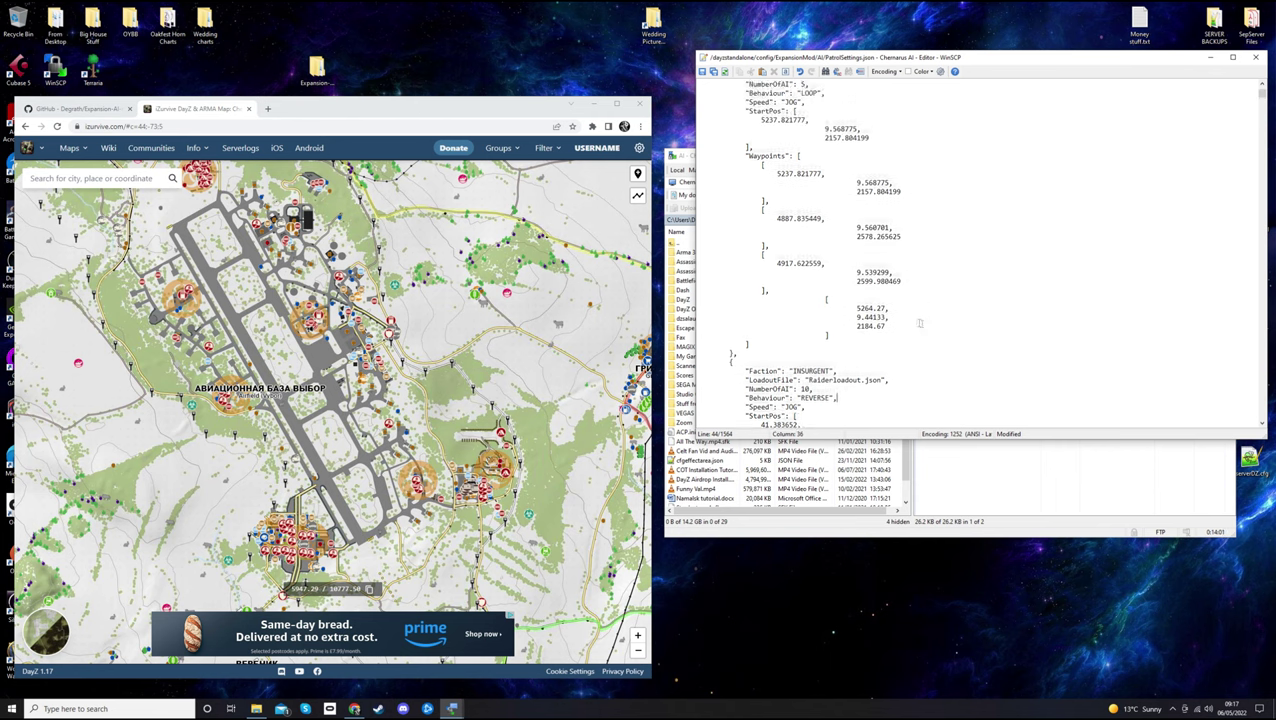
{"action": "scroll", "coordinate": [927, 325], "scroll_direction": "down", "scroll_amount": 2}
{"action": "scroll", "coordinate": [927, 325], "scroll_direction": "up", "scroll_amount": 2}
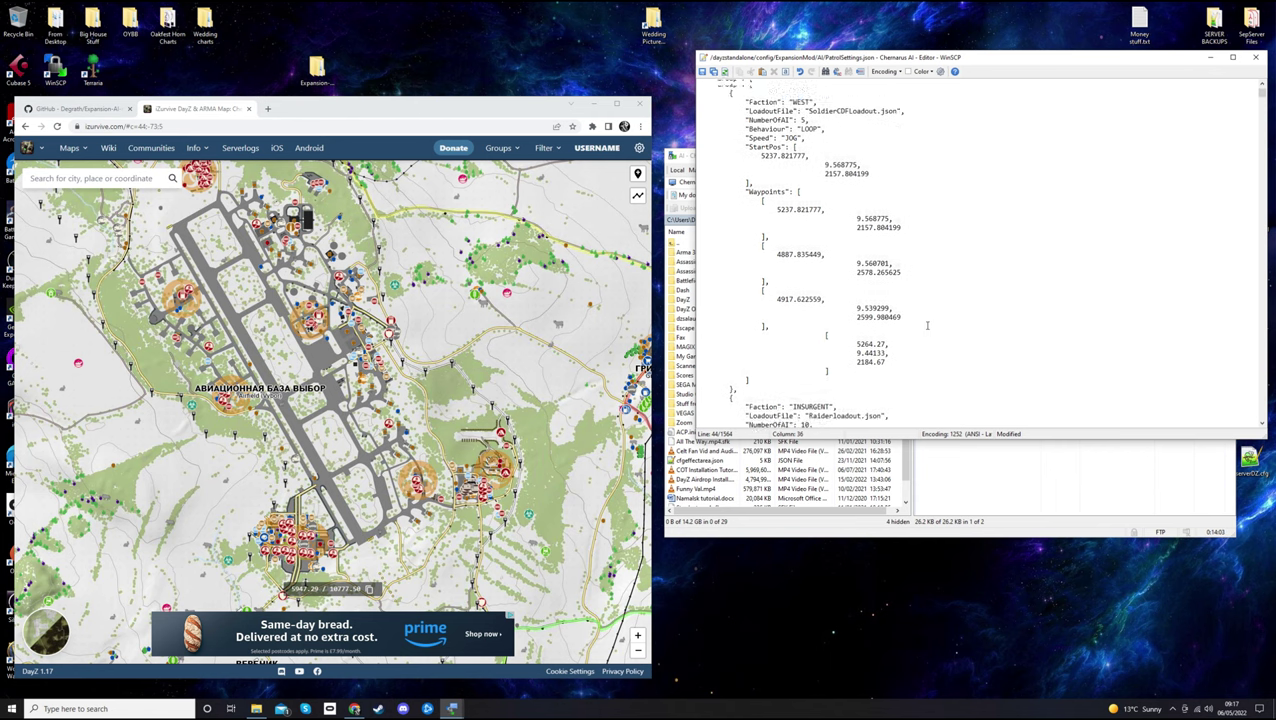
{"action": "left_click", "coordinate": [328, 118]}
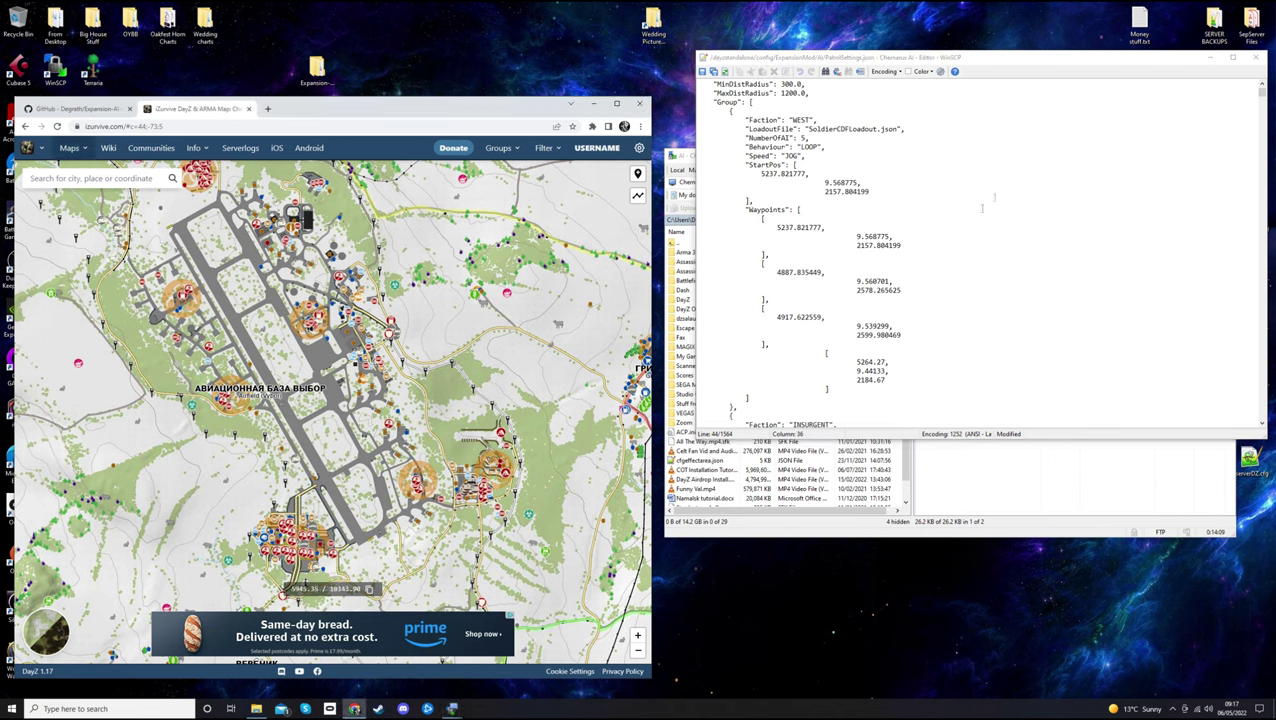
{"action": "left_click", "coordinate": [1058, 175]}
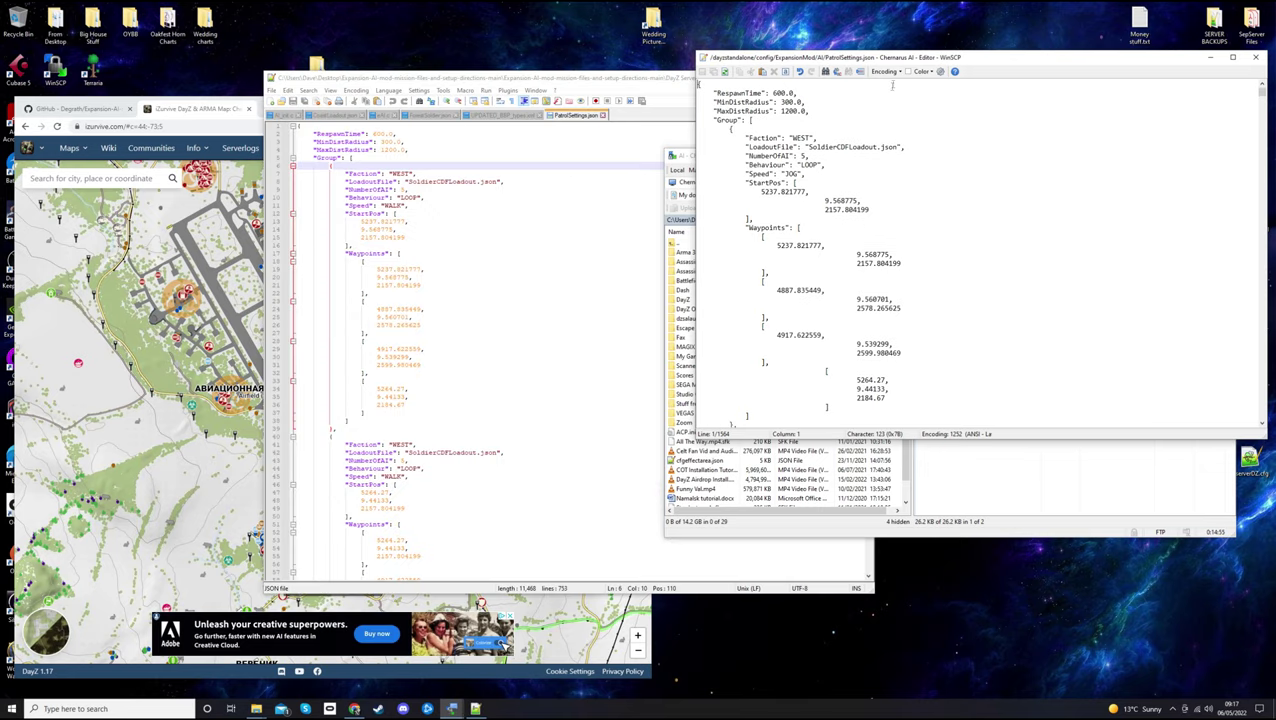
Move the WinSCP editor window slightly down and highlight the RespawnTime entry and its value
{"action": "left_click_drag", "start_coordinate": [897, 62], "coordinate": [901, 77]}
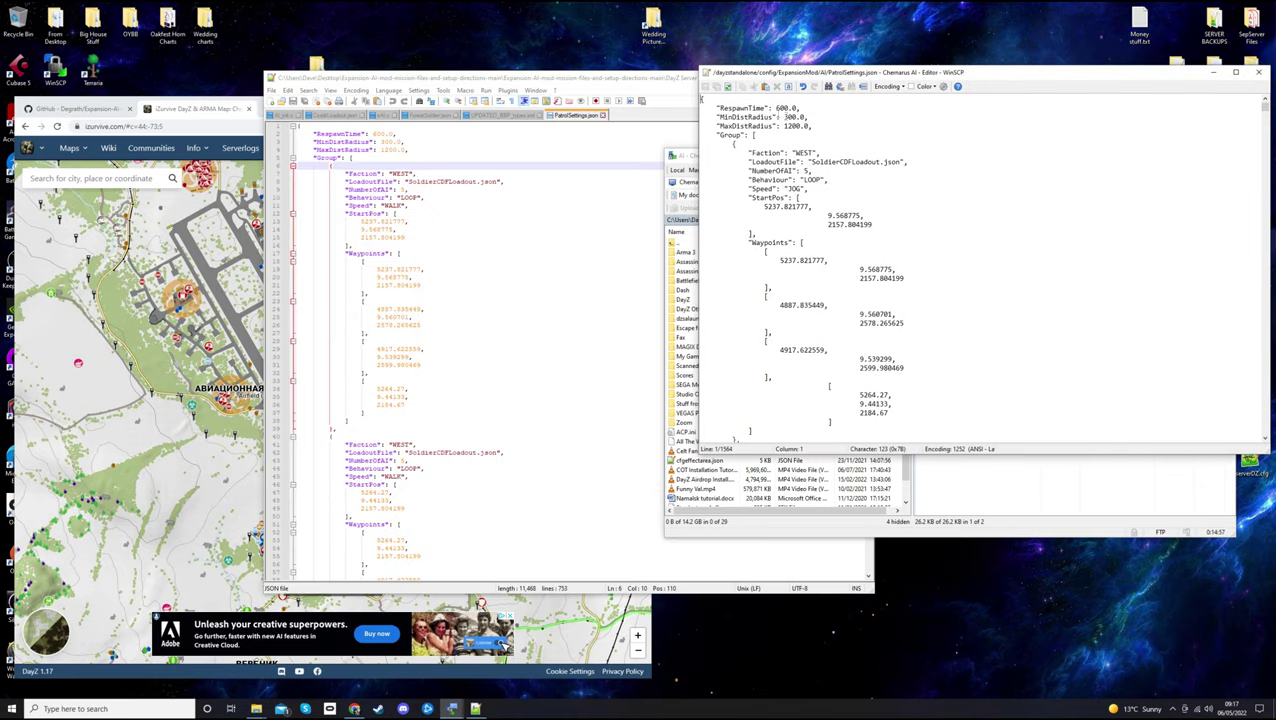
{"action": "left_click_drag", "start_coordinate": [715, 108], "coordinate": [805, 107]}
{"action": "left_click", "coordinate": [800, 107]}
{"action": "left_click_drag", "start_coordinate": [796, 107], "coordinate": [776, 108]}
{"action": "left_click", "coordinate": [804, 108]}
{"action": "double_click", "coordinate": [778, 108]}
{"action": "left_click", "coordinate": [805, 109]}
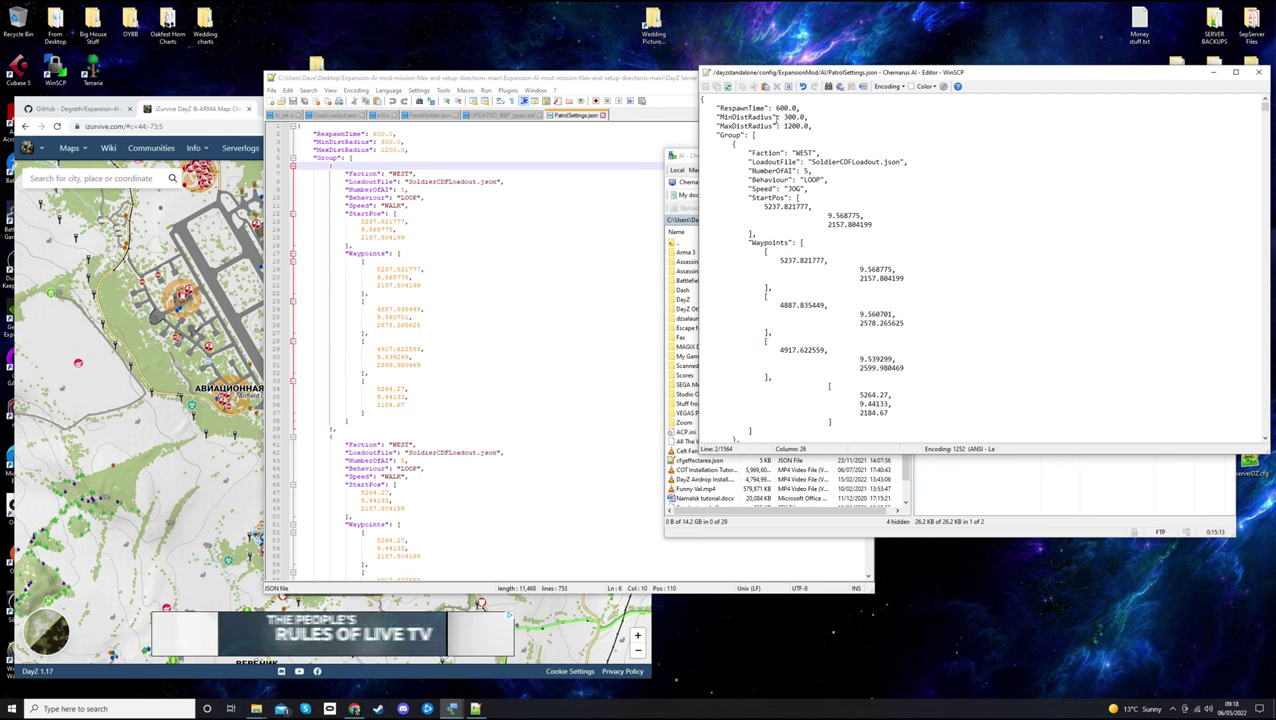
Highlight the MinDistRadius and MaxDistRadius values, first separately and then together
{"action": "left_click_drag", "start_coordinate": [784, 117], "coordinate": [808, 117]}
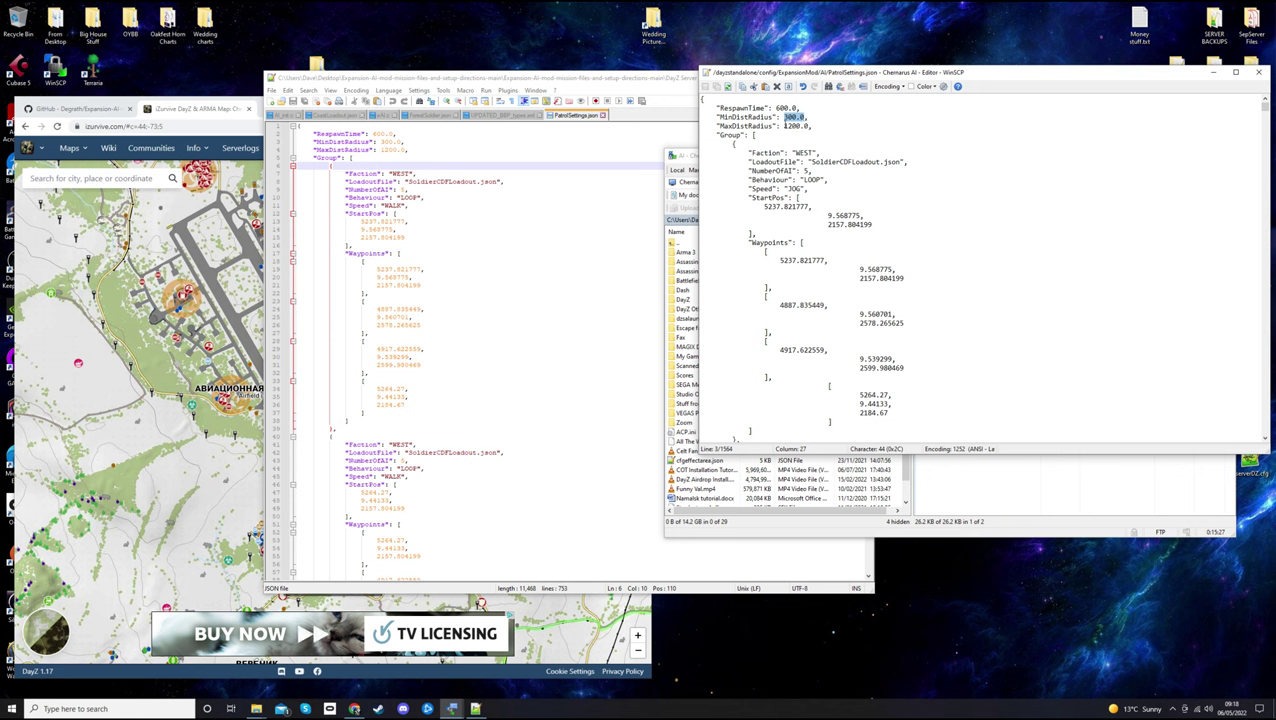
{"action": "left_click", "coordinate": [783, 126]}
{"action": "left_click_drag", "start_coordinate": [783, 126], "coordinate": [814, 127]}
{"action": "left_click", "coordinate": [806, 127]}
{"action": "left_click_drag", "start_coordinate": [785, 117], "coordinate": [801, 117]}
{"action": "left_click", "coordinate": [813, 117]}
{"action": "left_click_drag", "start_coordinate": [784, 126], "coordinate": [813, 126]}
{"action": "left_click", "coordinate": [814, 125]}
{"action": "left_click_drag", "start_coordinate": [786, 117], "coordinate": [806, 126]}
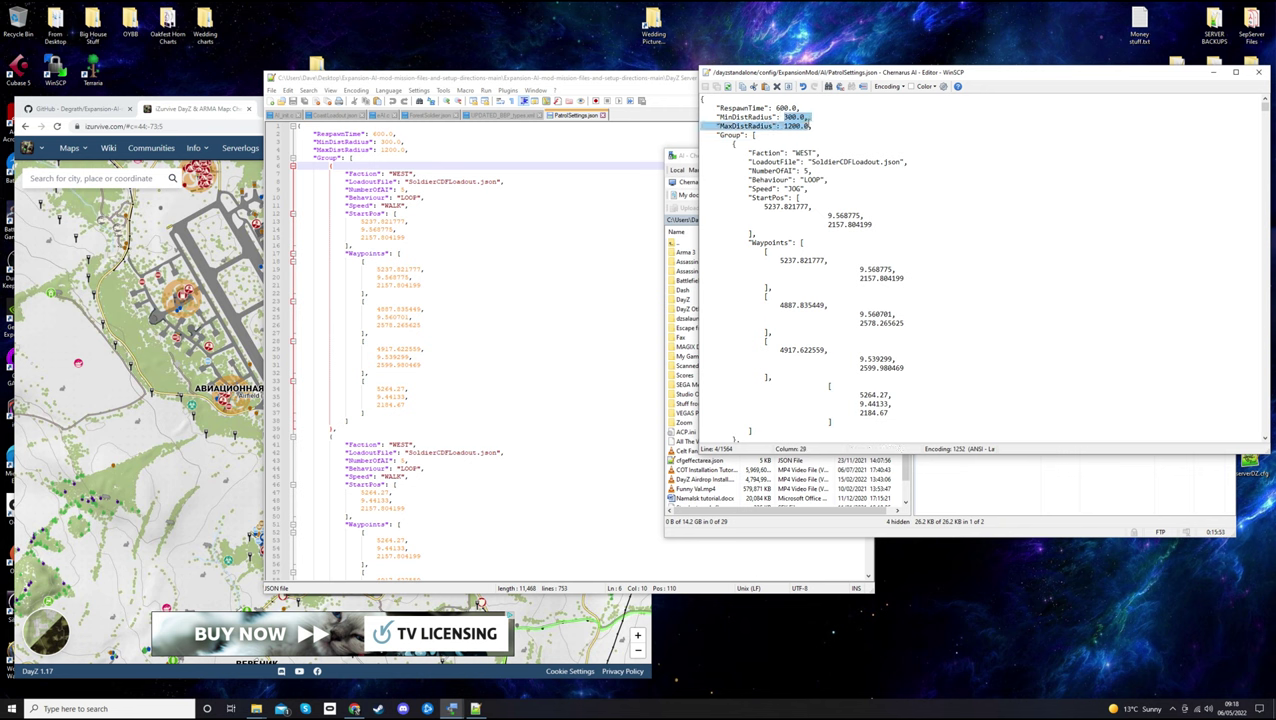
{"action": "left_click", "coordinate": [812, 127]}
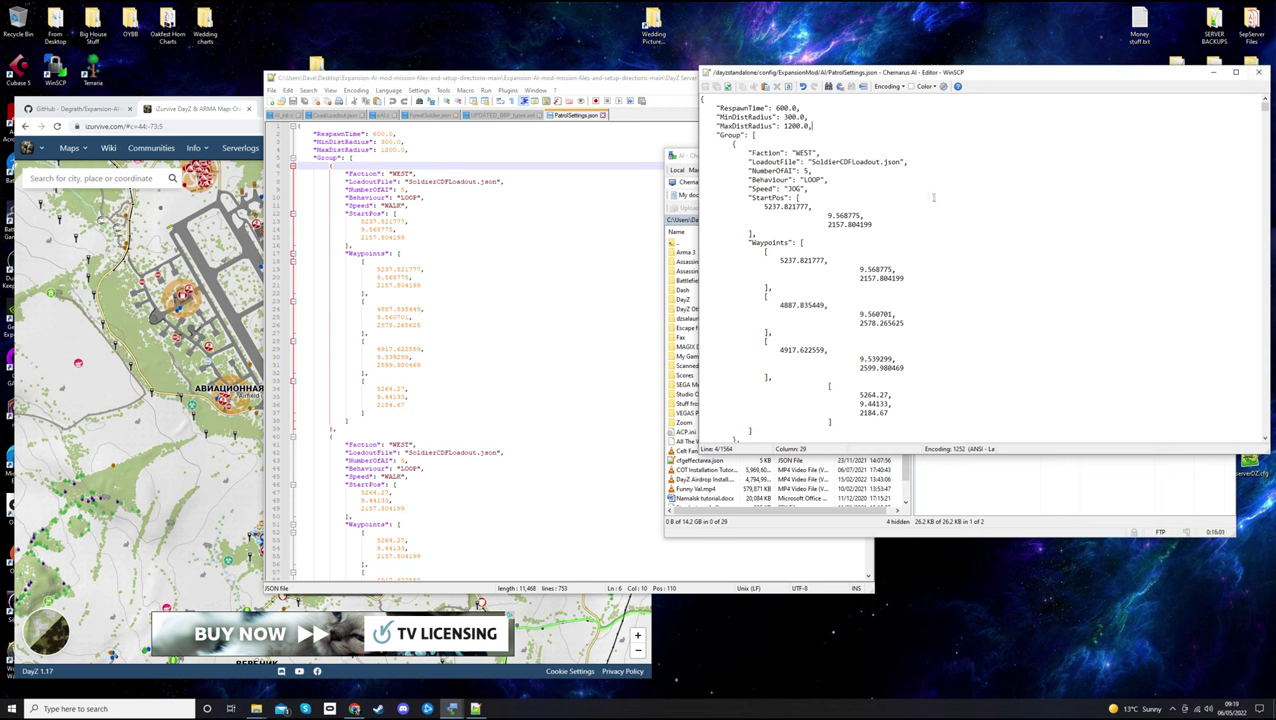
Close the server copy of PatrolSettings.json, switch to the downloaded copy in Notepad++ and highlight the complete first patrol group
{"action": "left_click", "coordinate": [1261, 75]}
{"action": "left_click", "coordinate": [626, 140]}
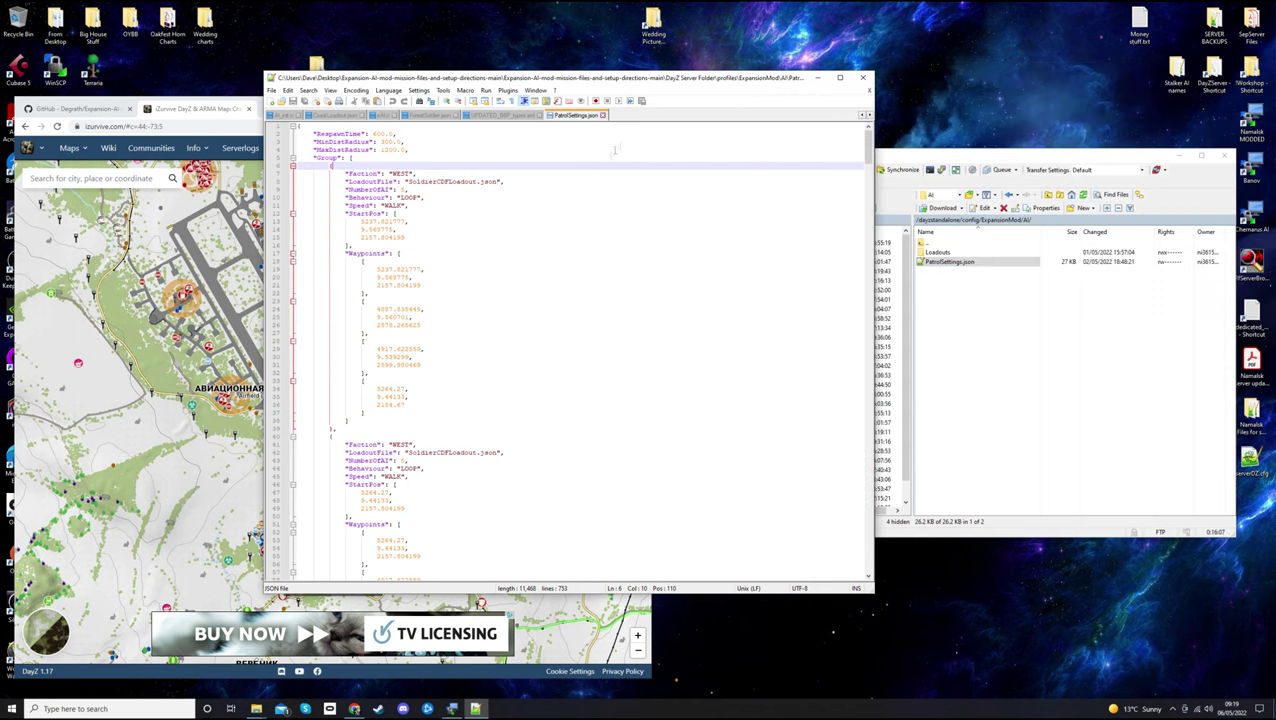
{"action": "left_click_drag", "start_coordinate": [313, 133], "coordinate": [566, 452]}
{"action": "left_click", "coordinate": [478, 270]}
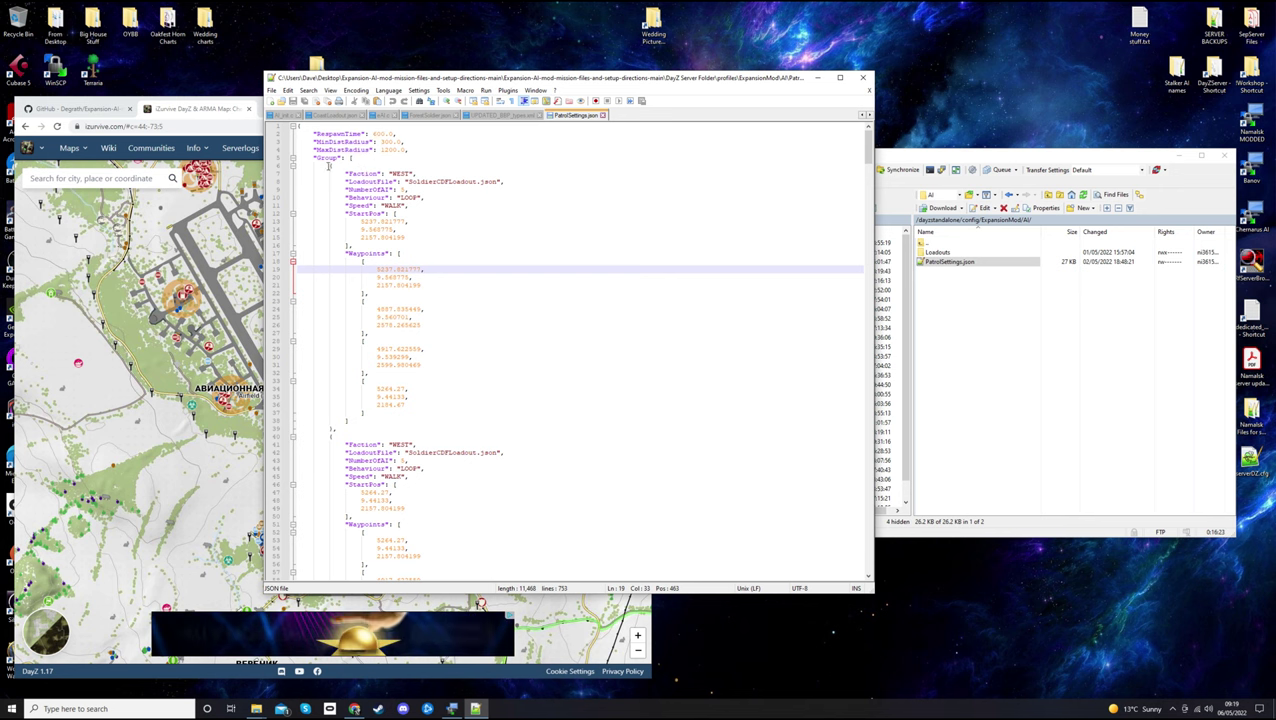
{"action": "left_click_drag", "start_coordinate": [297, 166], "coordinate": [551, 432]}
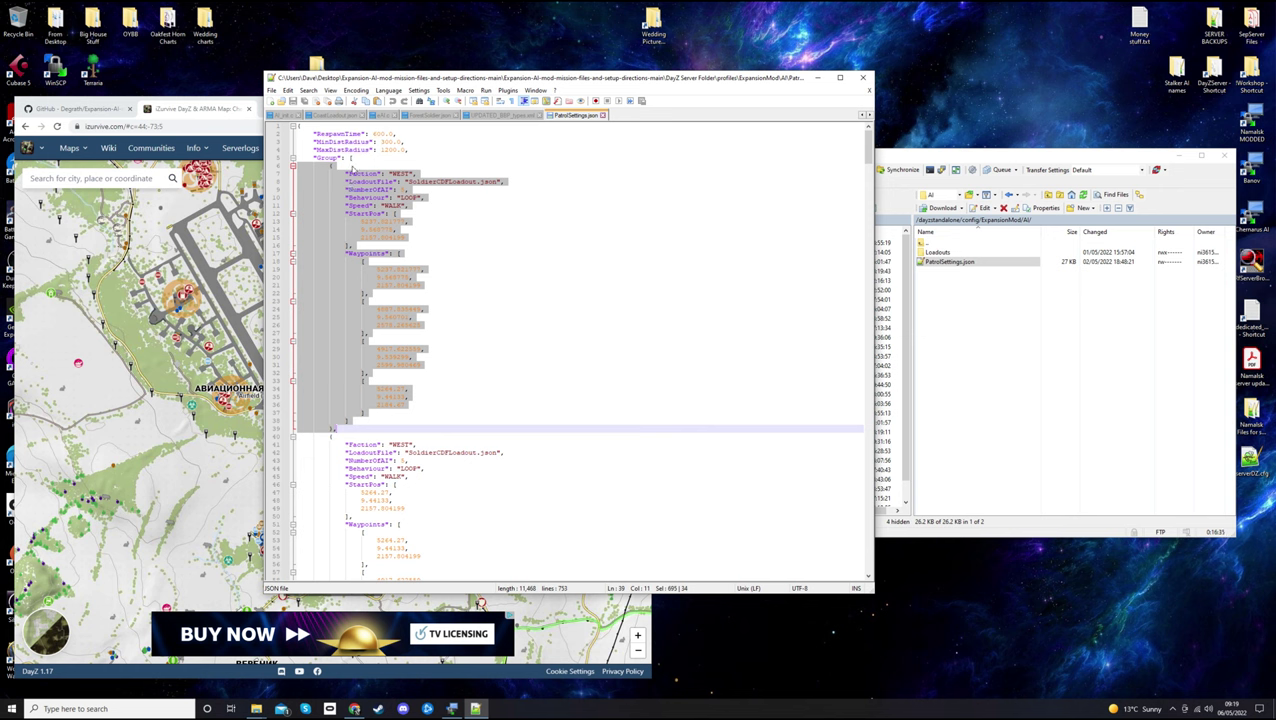
{"action": "left_click", "coordinate": [313, 161]}
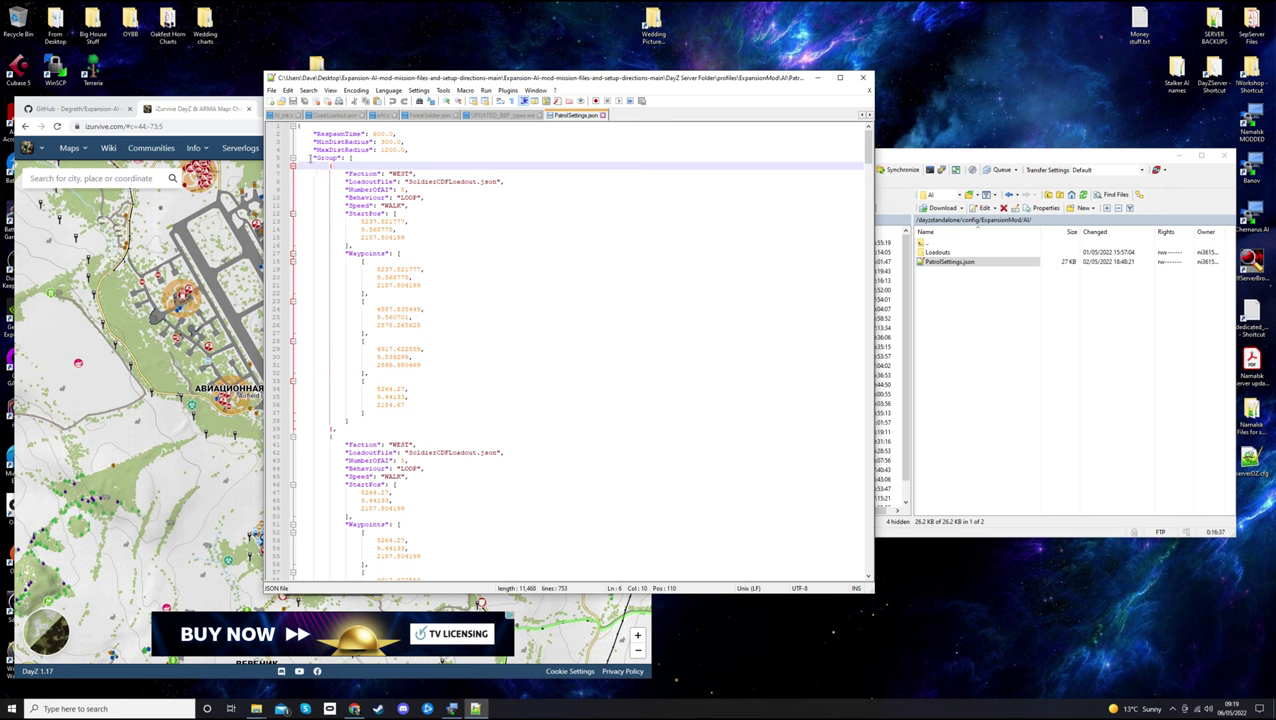
Highlight the first group's Faction value and its LoadoutFile name
{"action": "double_click", "coordinate": [395, 173]}
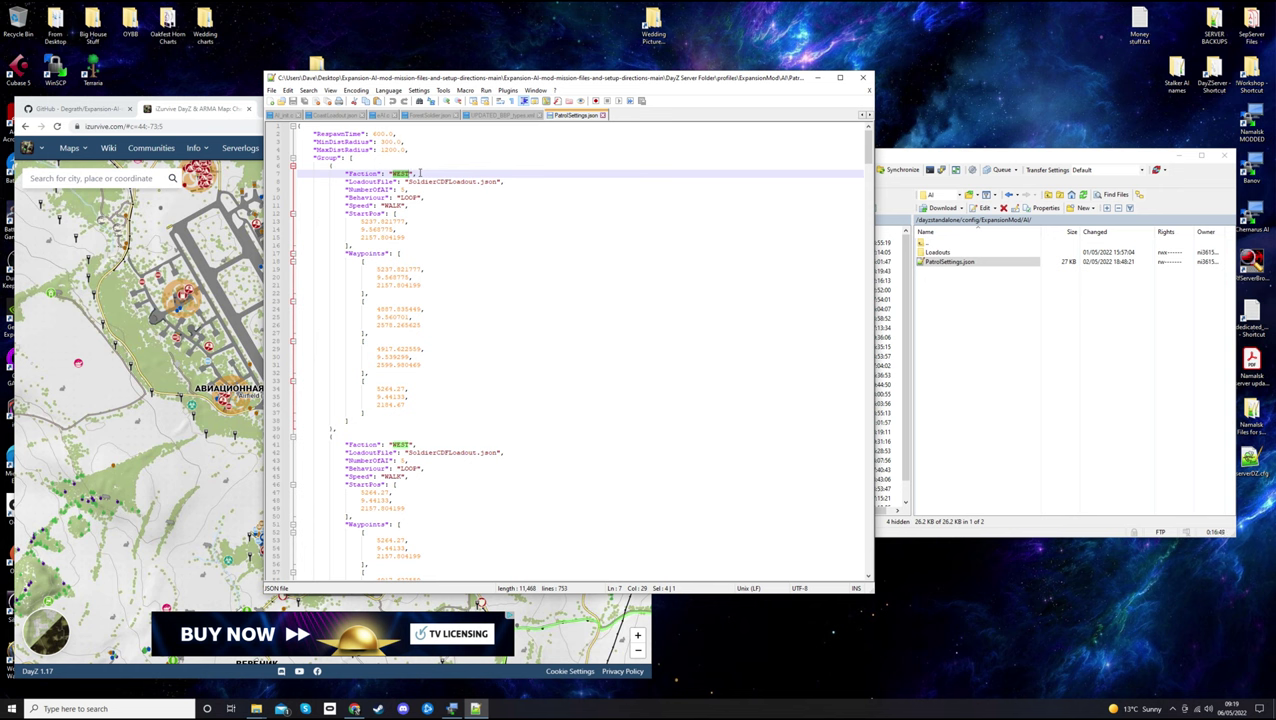
{"action": "left_click_drag", "start_coordinate": [407, 182], "coordinate": [490, 182]}
{"action": "left_click", "coordinate": [520, 182]}
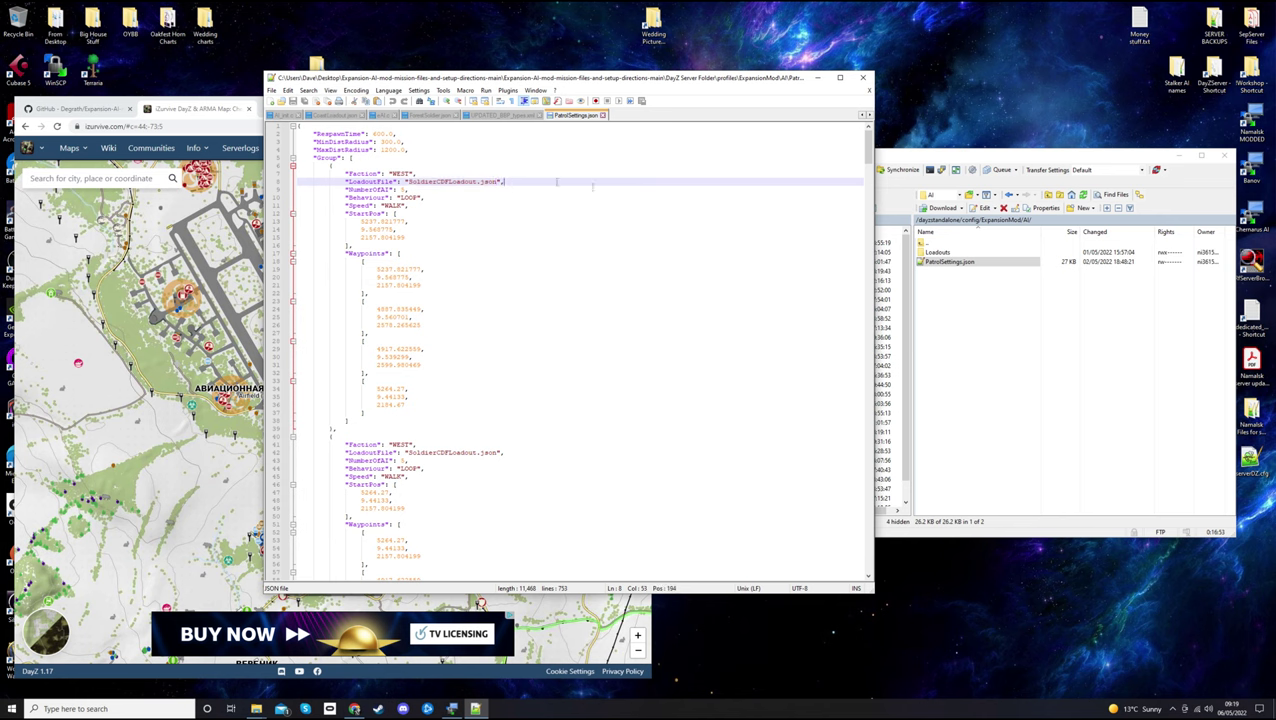
In WinSCP, open SoldierCDFLoadout.json from the server's Loadouts folder, look through its clothing entries and close it
{"action": "left_click", "coordinate": [985, 156]}
{"action": "double_click", "coordinate": [940, 253]}
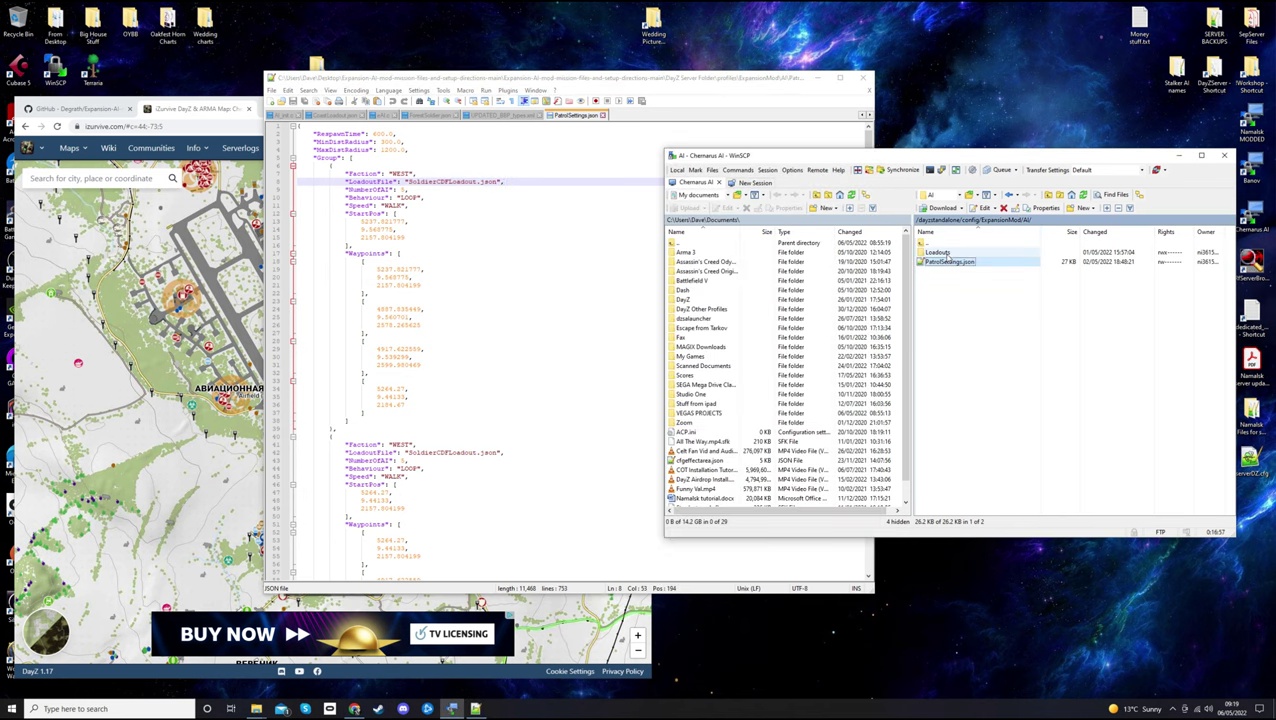
{"action": "left_click", "coordinate": [958, 290]}
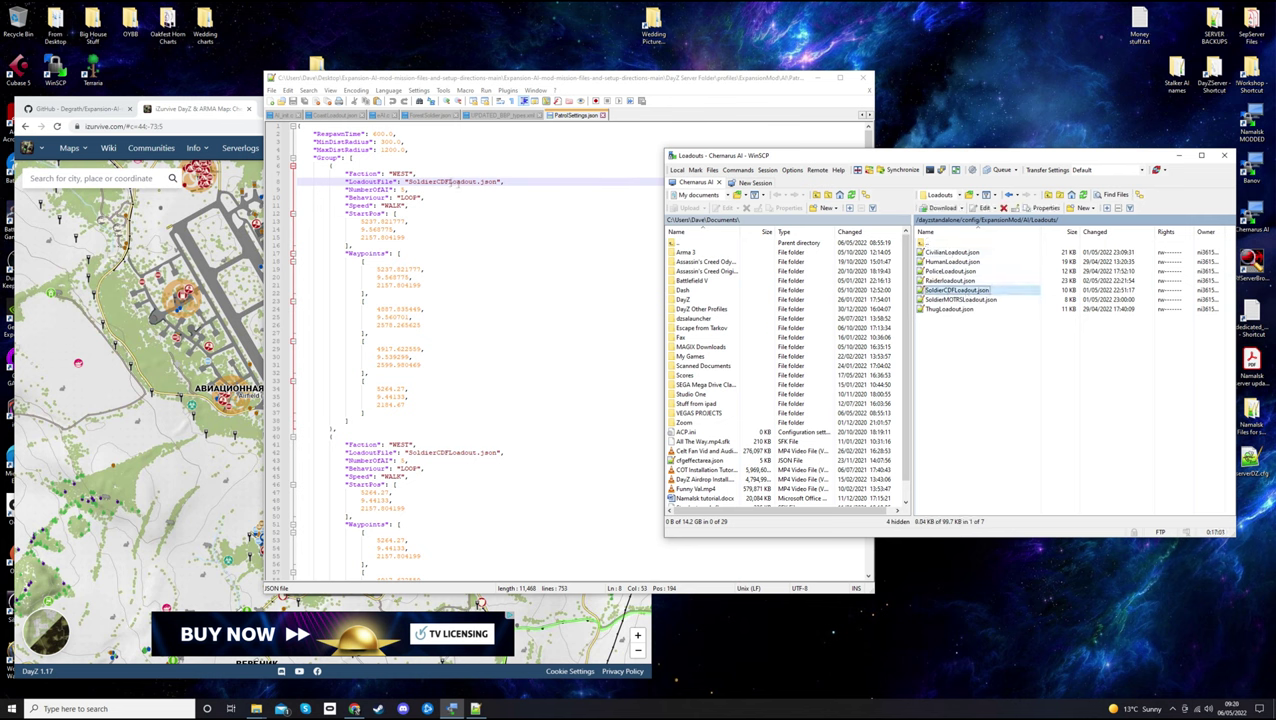
{"action": "double_click", "coordinate": [965, 292]}
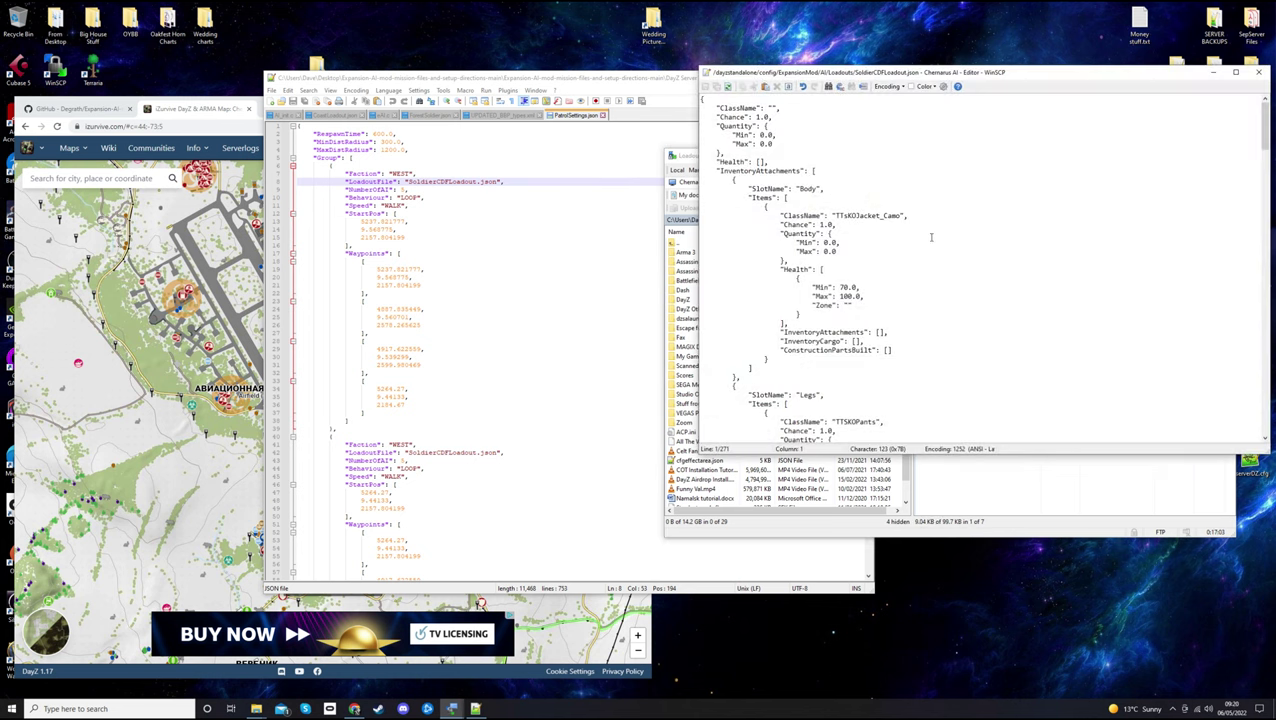
{"action": "scroll", "coordinate": [918, 208], "scroll_direction": "down", "scroll_amount": 6}
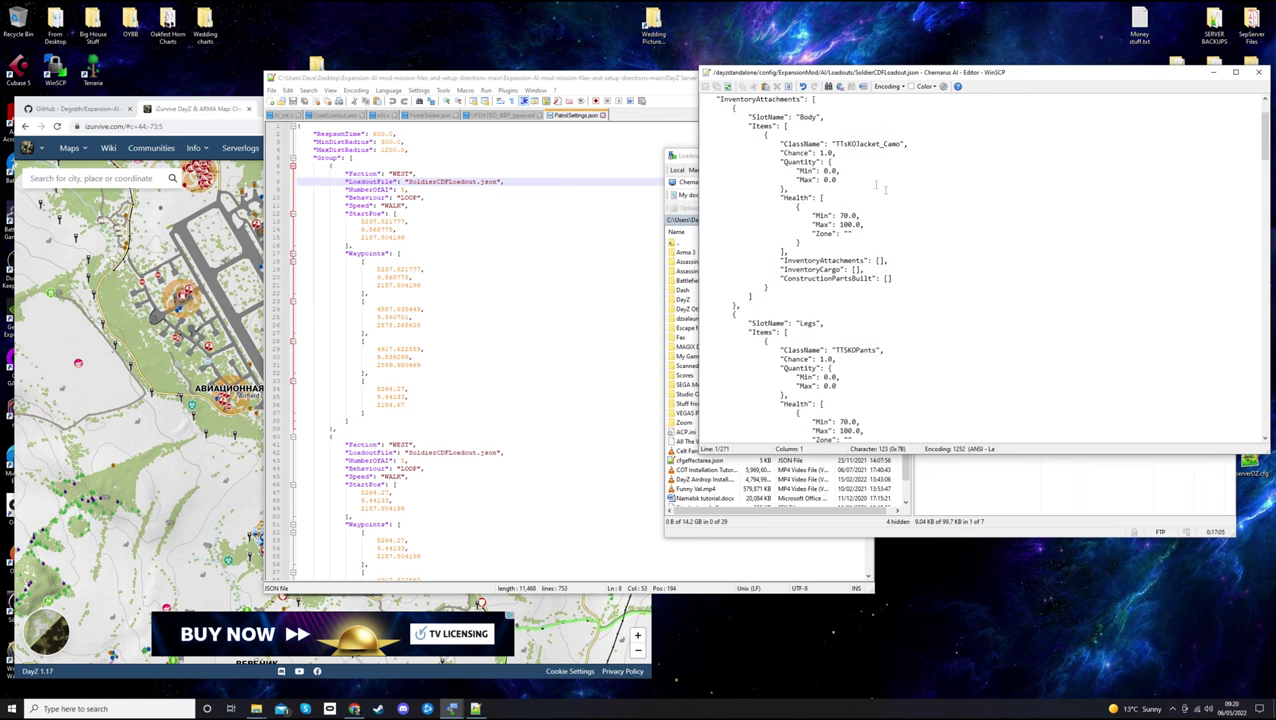
{"action": "left_click", "coordinate": [1259, 76]}
Return to PatrolSettings.json in Notepad++ and point out the first group's NumberOfAI, Behaviour and Speed values
{"action": "left_click", "coordinate": [590, 77]}
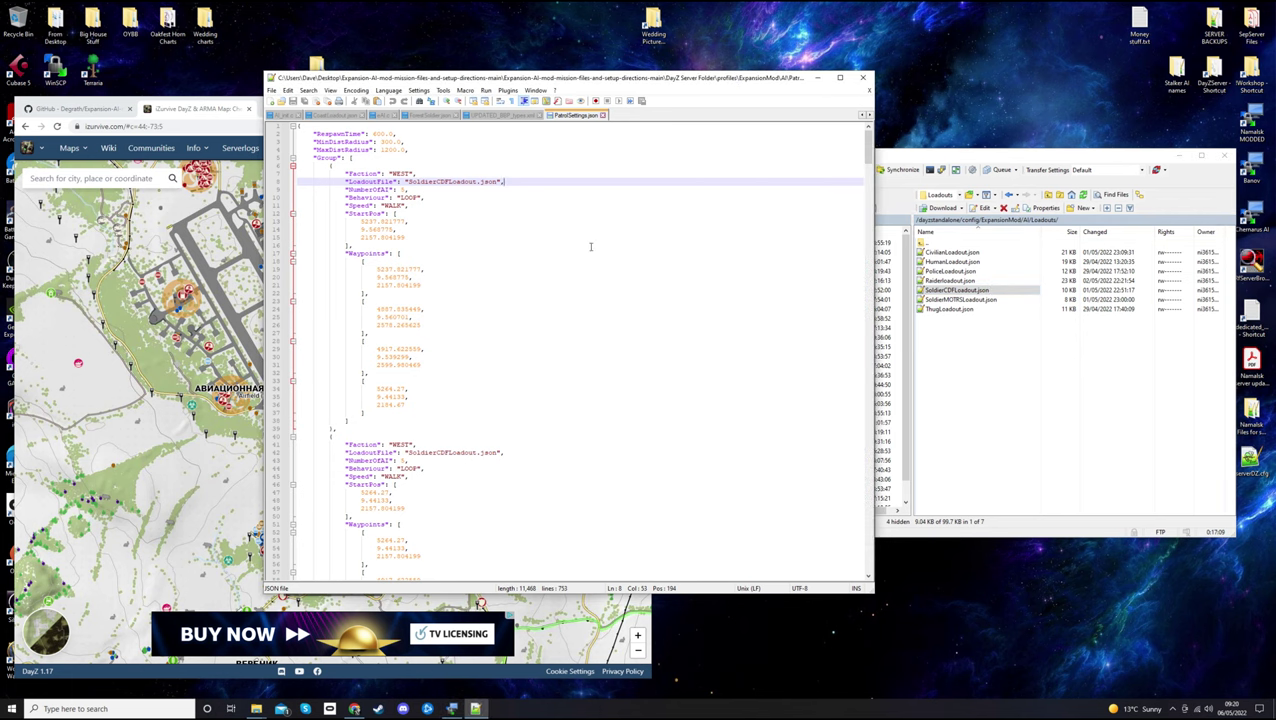
{"action": "left_click", "coordinate": [400, 190]}
{"action": "key", "text": "shift+Left"}
{"action": "type", "text": "6"}
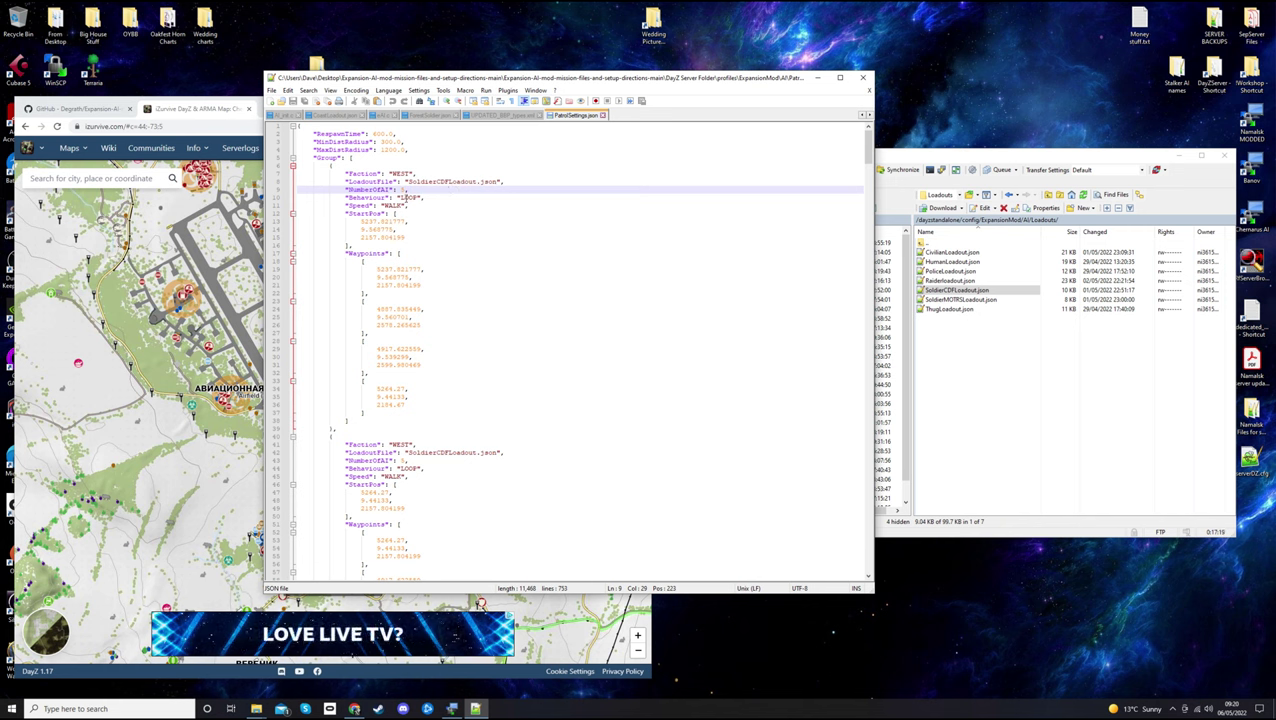
{"action": "left_click", "coordinate": [399, 197]}
{"action": "key", "text": "End"}
{"action": "double_click", "coordinate": [392, 205]}
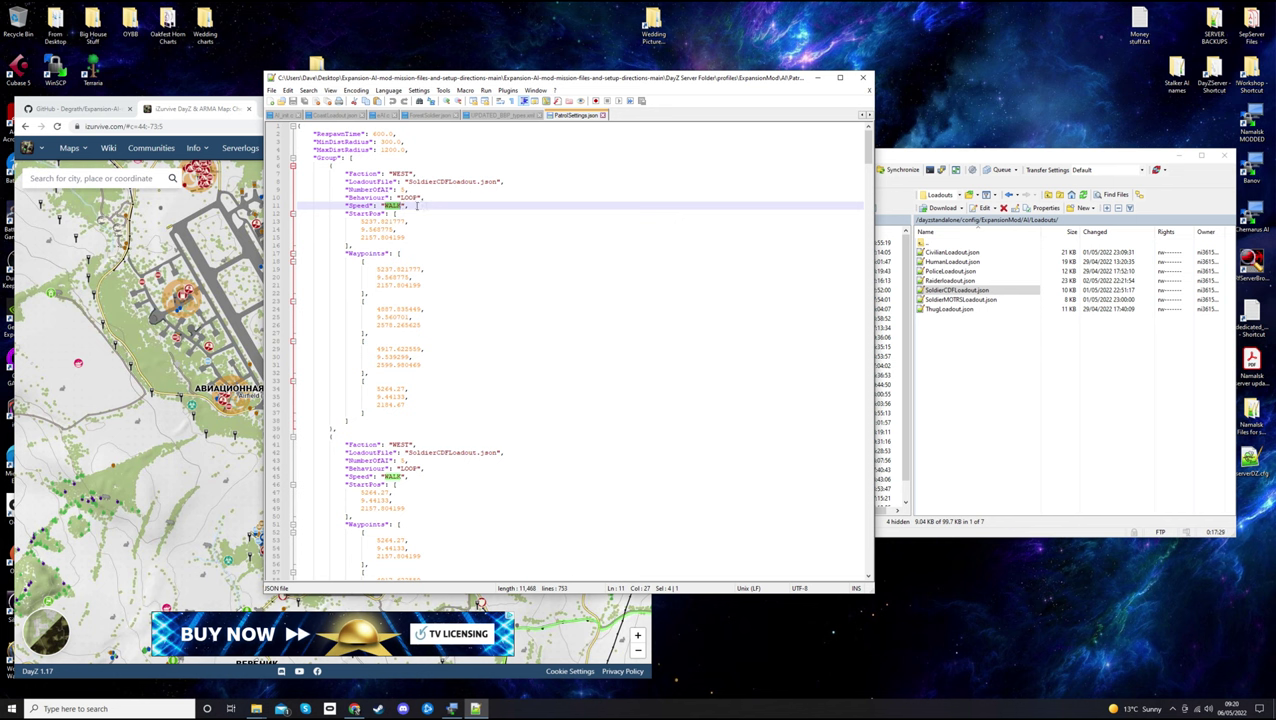
Change the first group's Speed value to JOG
{"action": "left_click", "coordinate": [418, 205]}
{"action": "double_click", "coordinate": [390, 205]}
{"action": "left_click_drag", "start_coordinate": [384, 205], "coordinate": [406, 205]}
{"action": "double_click", "coordinate": [396, 205]}
{"action": "type", "text": "JOG"}
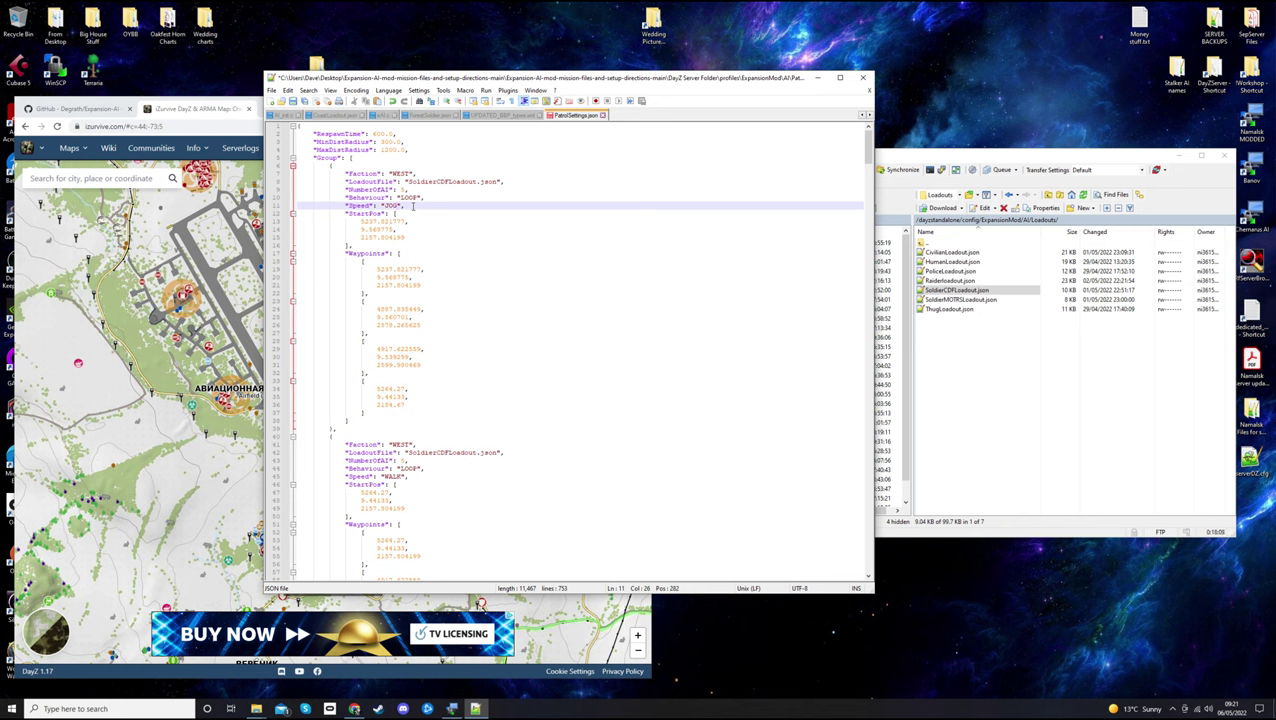
Set the first group's Speed value to SPRINT
{"action": "key", "text": "BackSpace"}
{"action": "key", "text": "BackSpace"}
{"action": "key", "text": "BackSpace"}
{"action": "type", "text": "SPRINT"}
{"action": "type", "text": "T"}
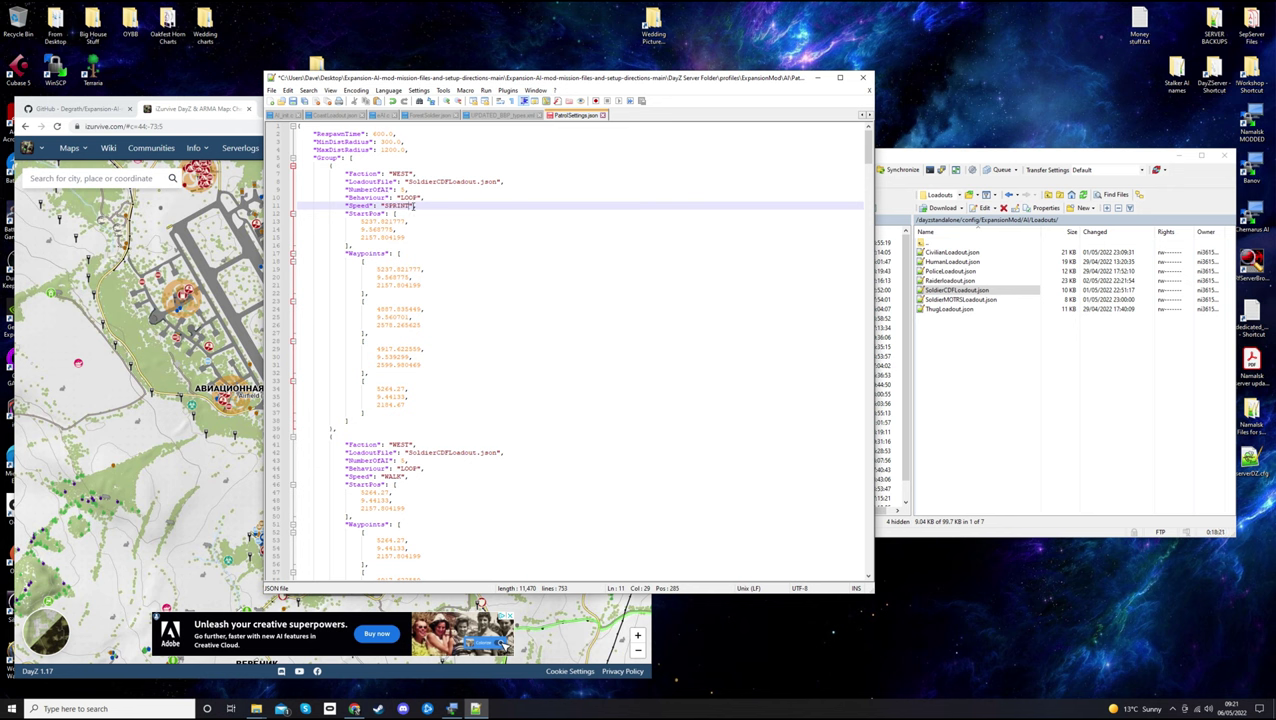
Set the first group's Speed value to WALK
{"action": "key", "text": "BackSpace"}
{"action": "key", "text": "BackSpace"}
{"action": "key", "text": "BackSpace"}
{"action": "key", "text": "BackSpace"}
{"action": "key", "text": "BackSpace"}
{"action": "key", "text": "BackSpace"}
{"action": "type", "text": "WALK"}
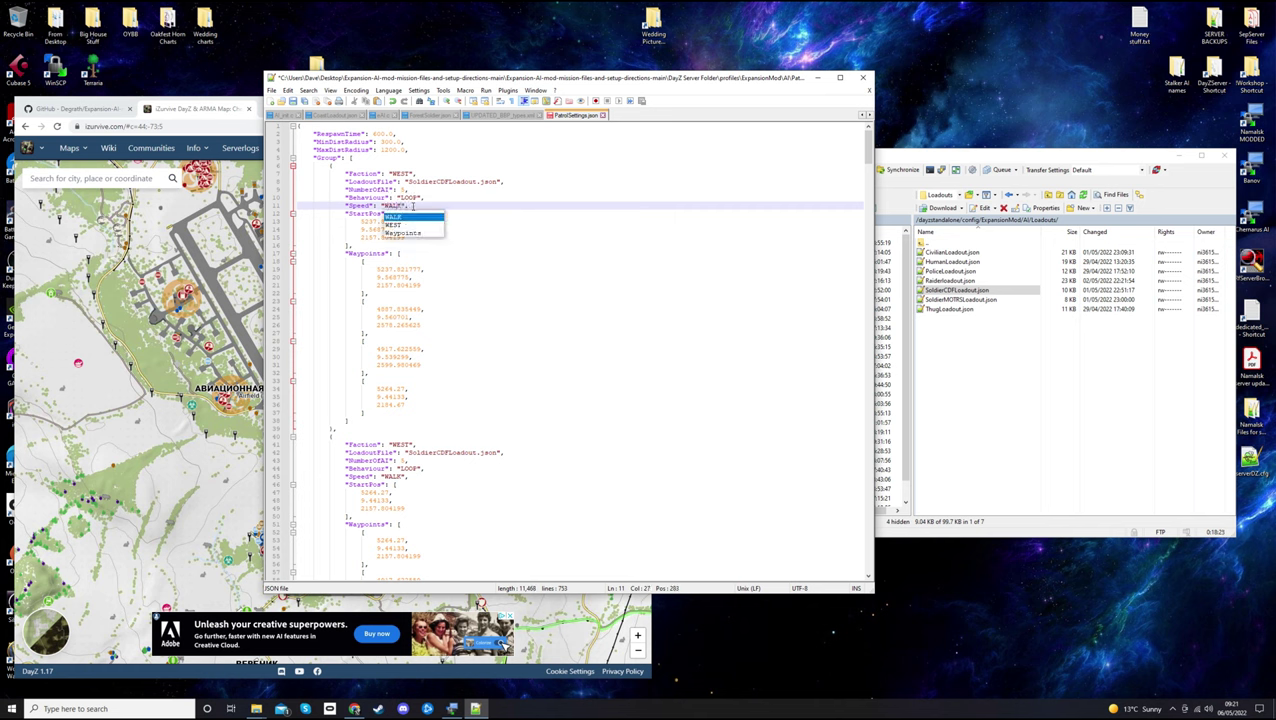
{"action": "left_click", "coordinate": [460, 197]}
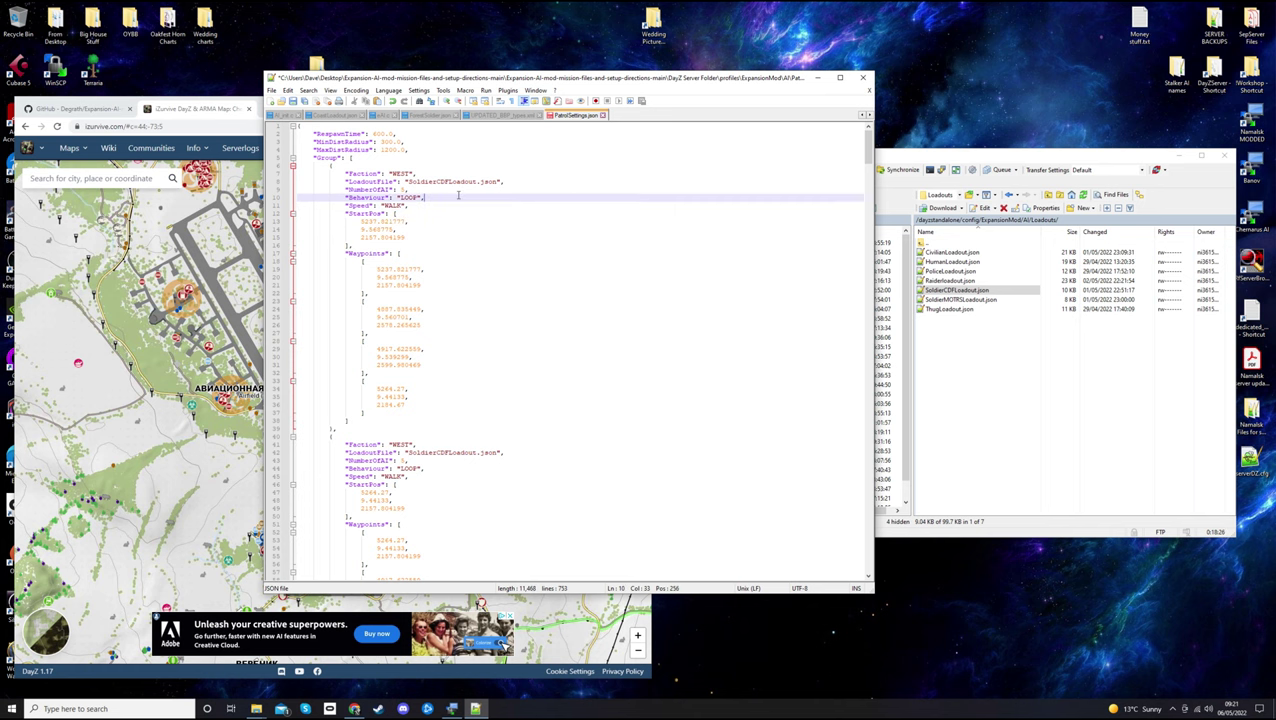
{"action": "left_click", "coordinate": [410, 205]}
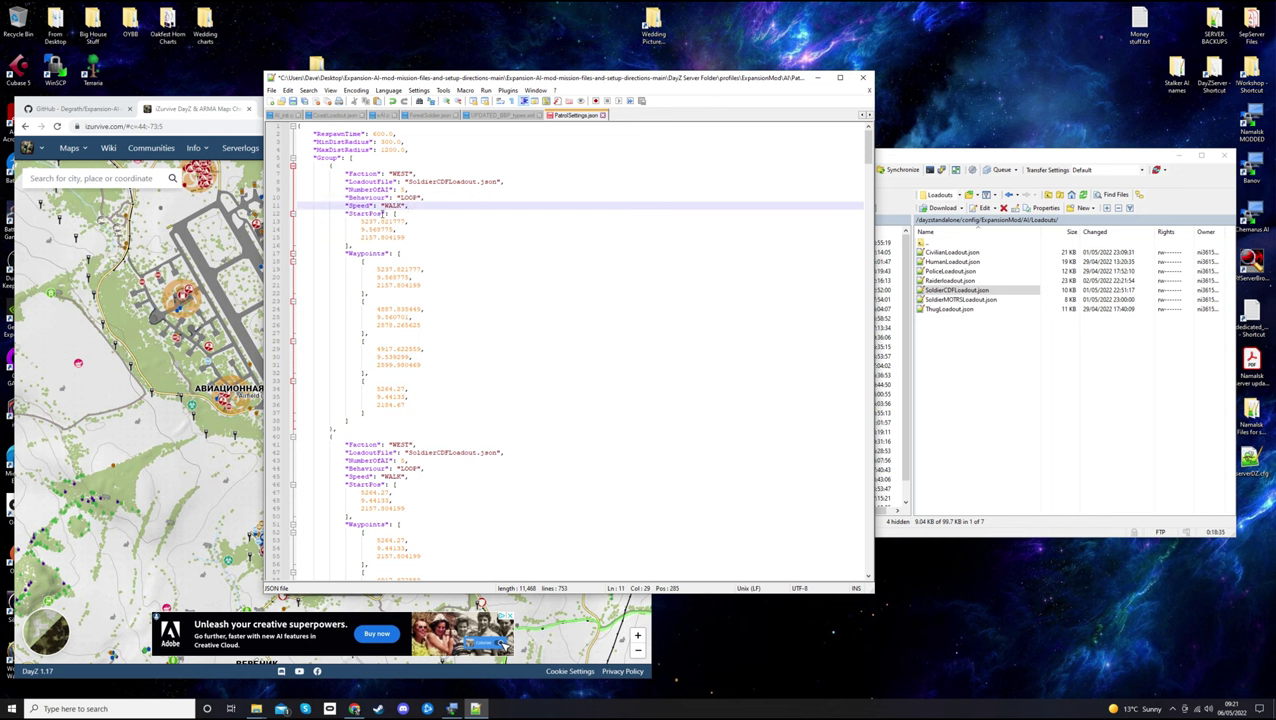
Highlight the first group's StartPos block and compare its coordinates with those of the first waypoint
{"action": "left_click_drag", "start_coordinate": [347, 214], "coordinate": [412, 246]}
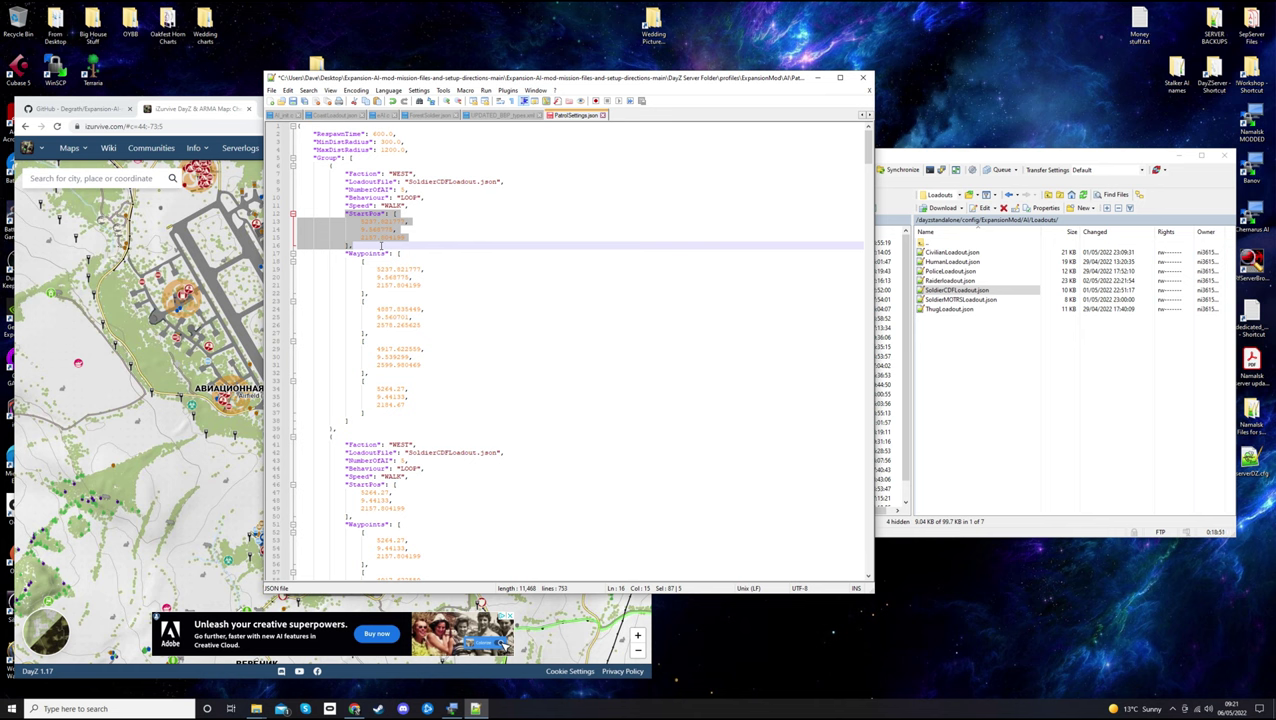
{"action": "left_click", "coordinate": [378, 267]}
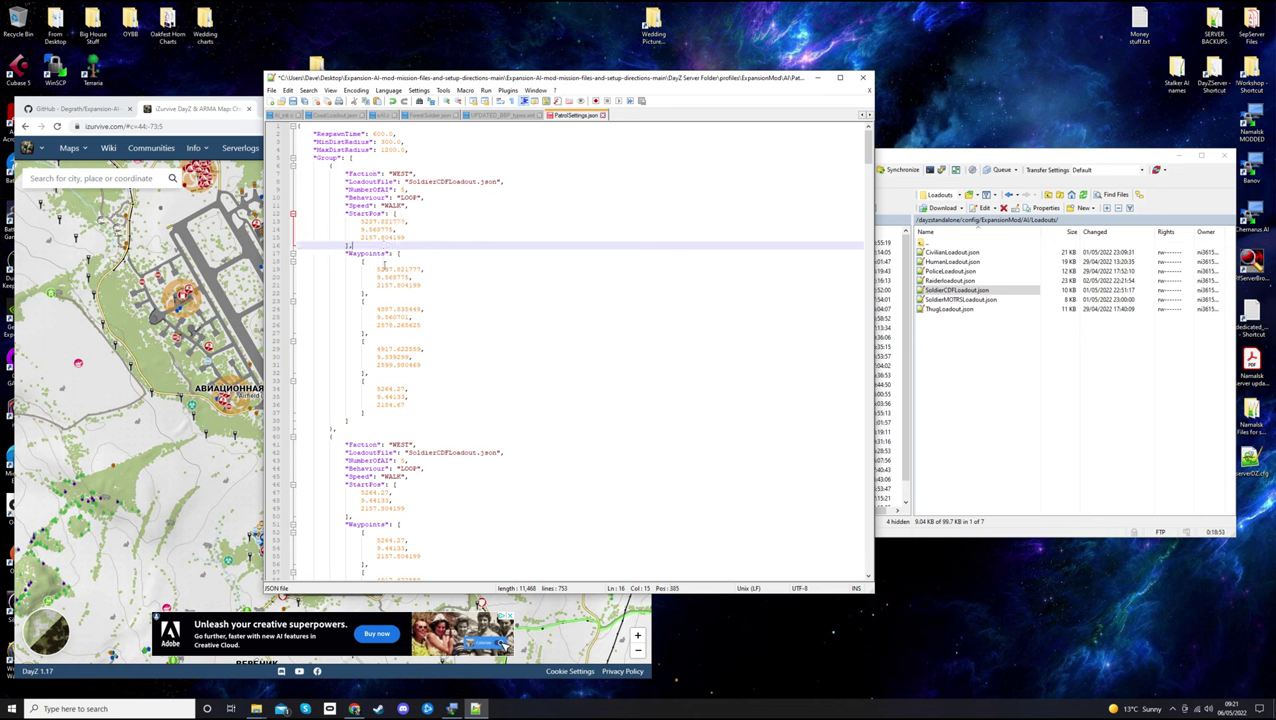
{"action": "left_click_drag", "start_coordinate": [377, 267], "coordinate": [426, 286]}
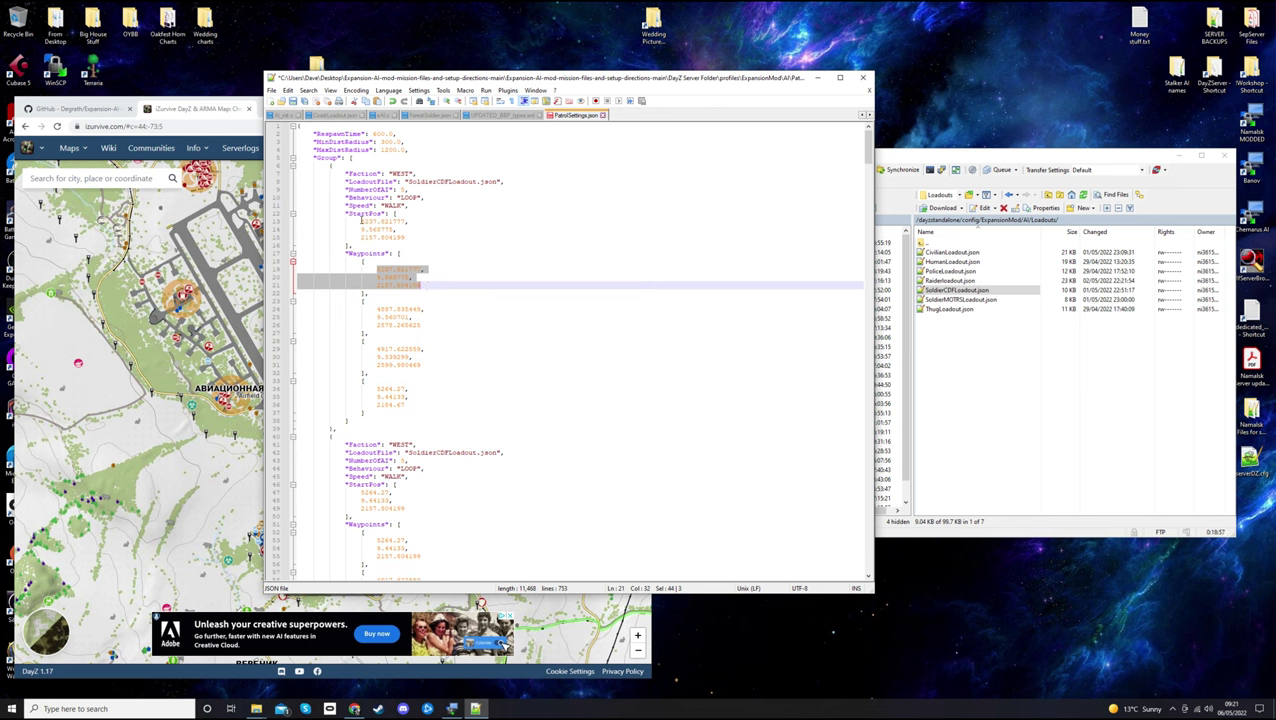
{"action": "left_click_drag", "start_coordinate": [361, 220], "coordinate": [406, 240]}
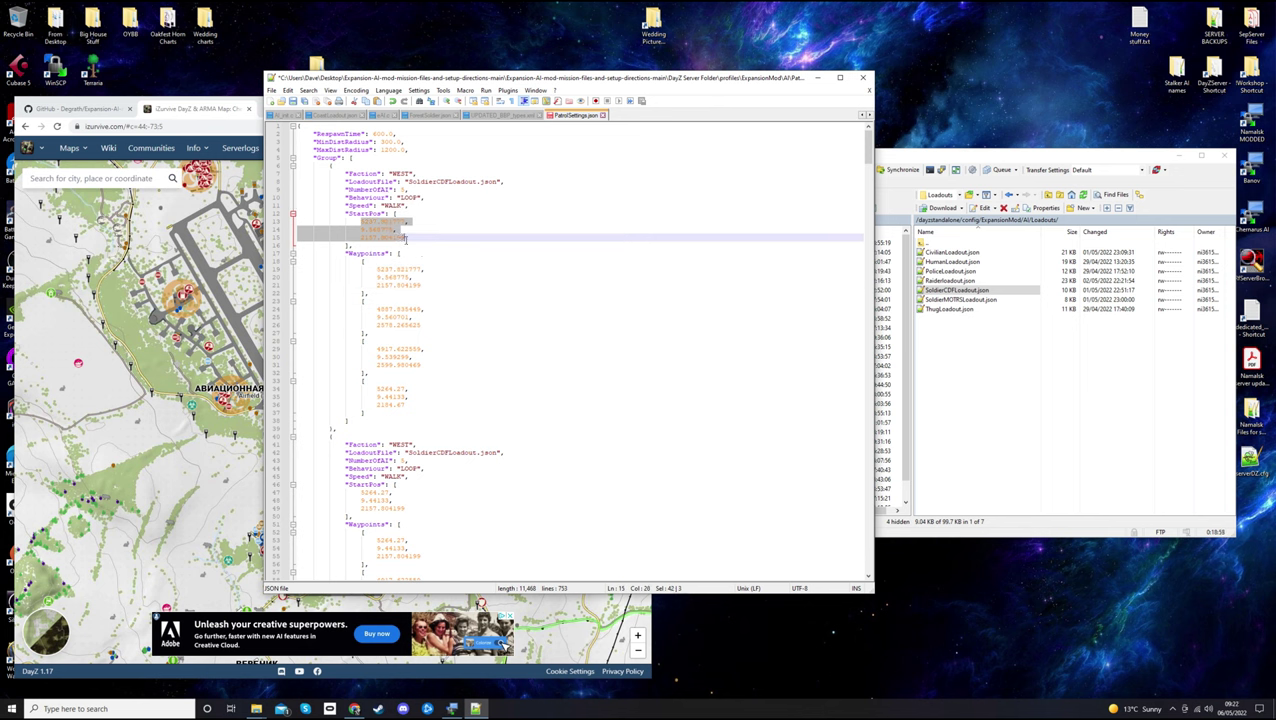
{"action": "type", "text": "5237.821777, 9.568775, 2157.804199"}
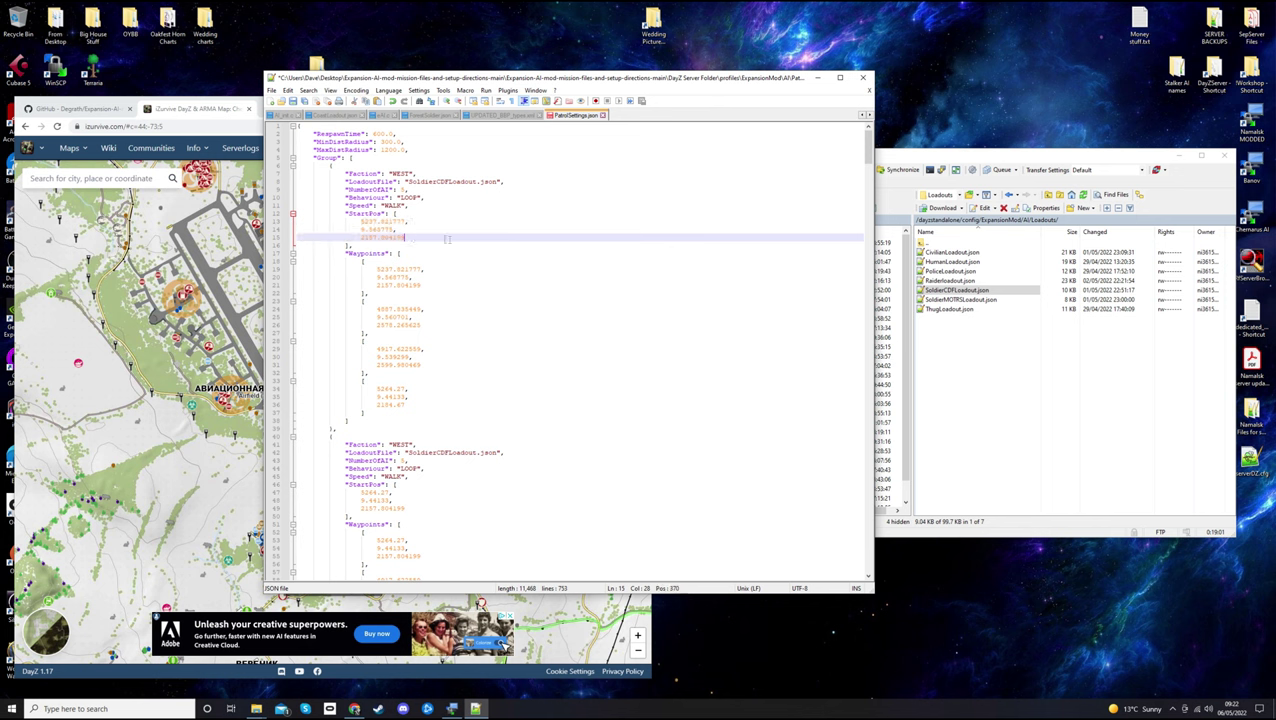
Write the numbers 1 2 3 4 after the LOOP value on the first group's Behaviour line
{"action": "left_click", "coordinate": [435, 197]}
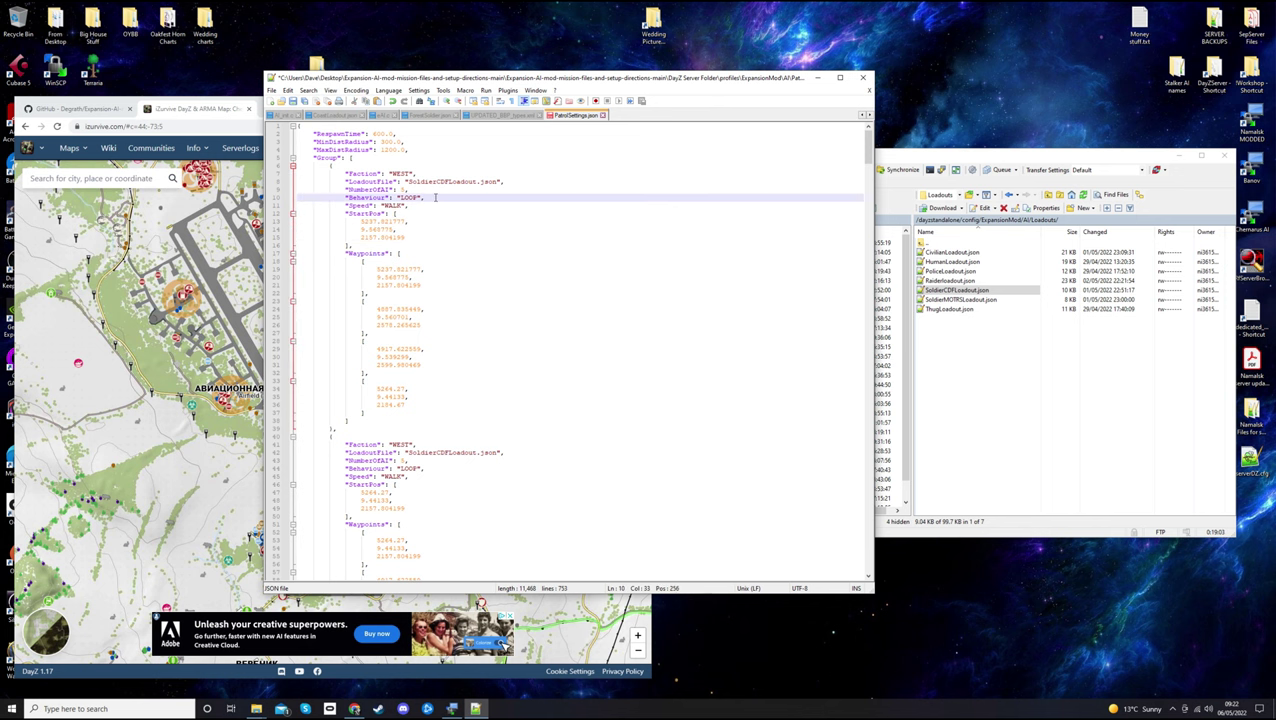
{"action": "type", "text": "// 4 4"}
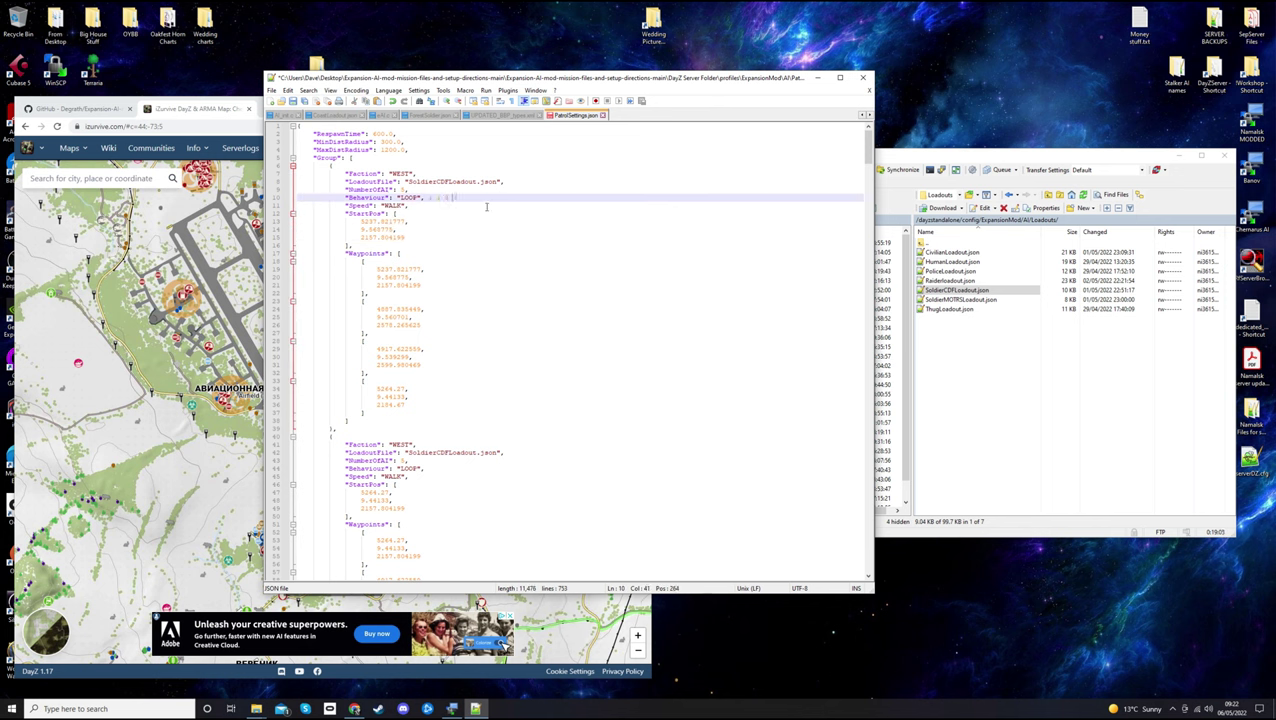
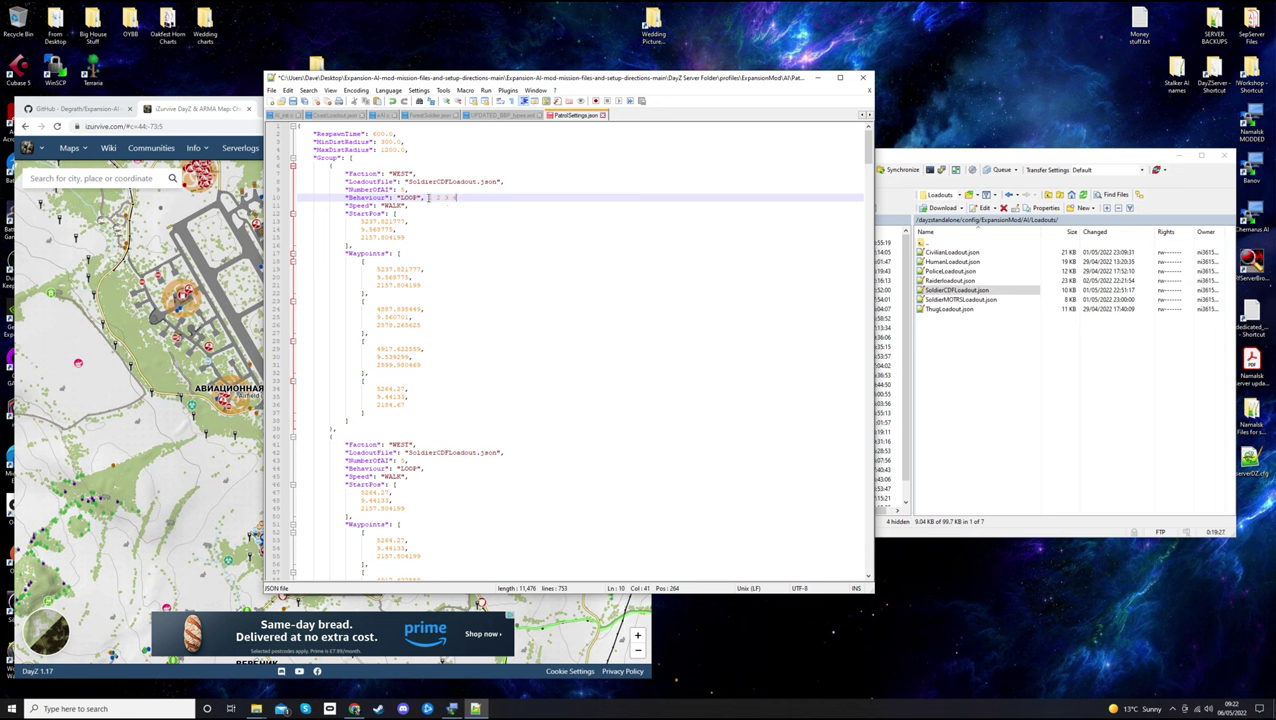
Place the Notepad++ window beside the browser's iZurvive map so both are in view, and switch to the map
{"action": "left_click_drag", "start_coordinate": [421, 82], "coordinate": [659, 89]}
{"action": "left_click_drag", "start_coordinate": [462, 84], "coordinate": [667, 24]}
{"action": "left_click", "coordinate": [906, 86]}
{"action": "left_click_drag", "start_coordinate": [578, 86], "coordinate": [728, 91]}
{"action": "left_click", "coordinate": [456, 106]}
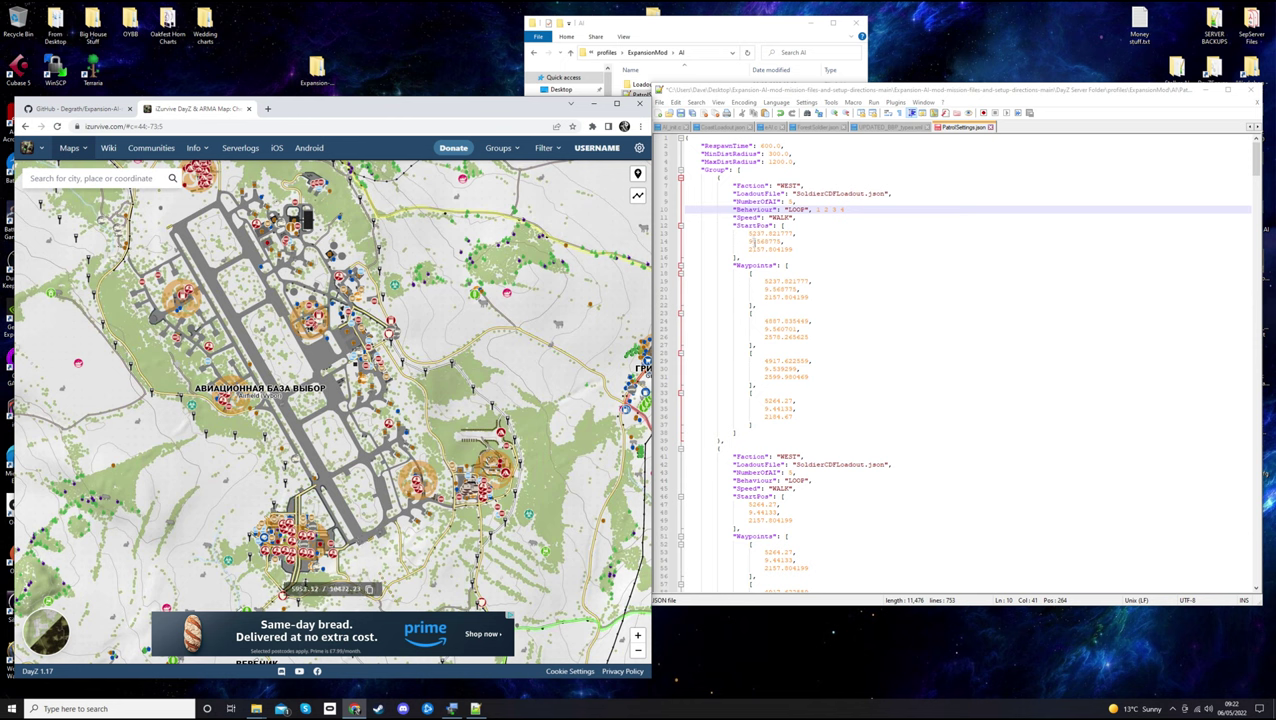
Select the second waypoint's coordinates in the first group and undo the accidental changes to the waypoints
{"action": "left_click_drag", "start_coordinate": [762, 321], "coordinate": [813, 338]}
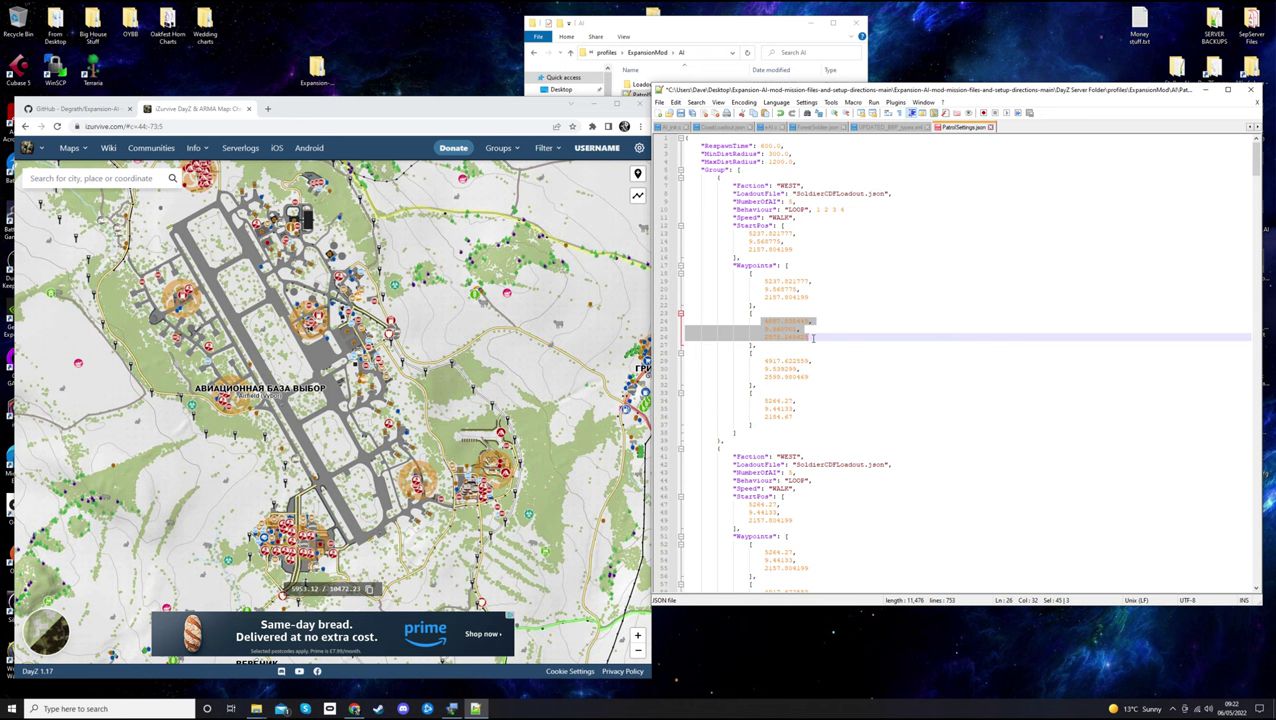
{"action": "key", "text": "ctrl+z"}
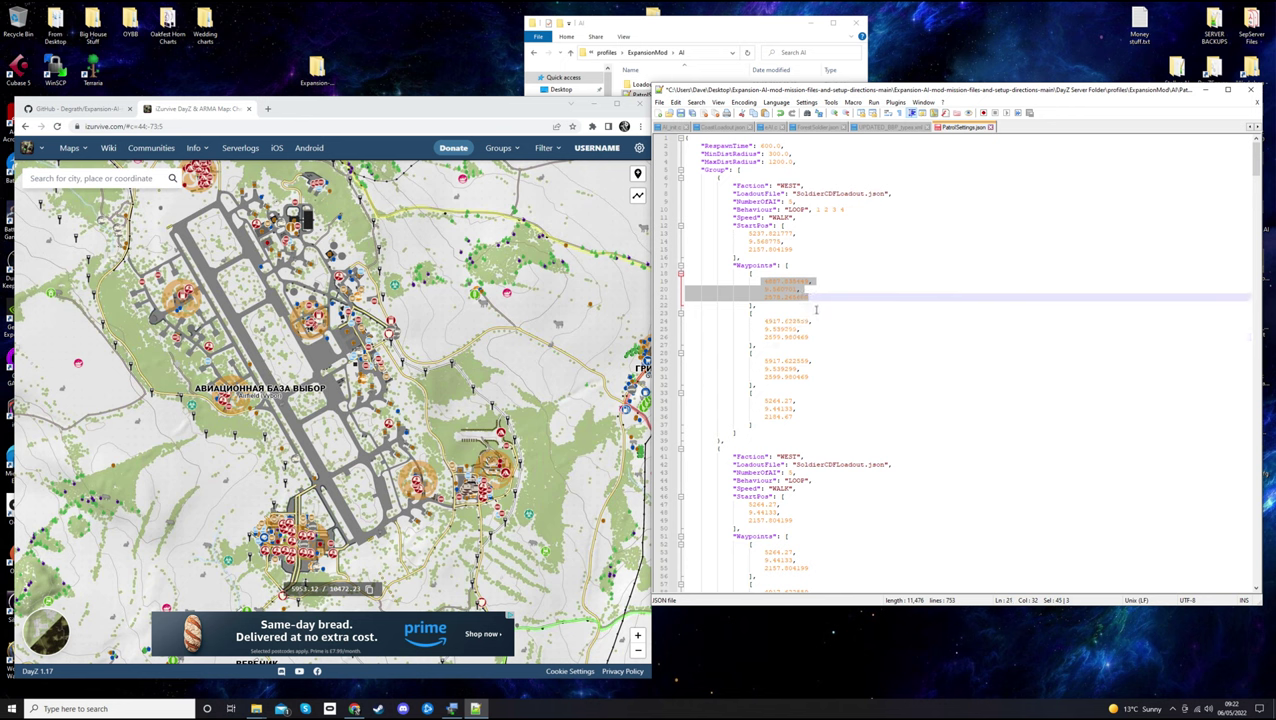
{"action": "key", "text": "ctrl+z"}
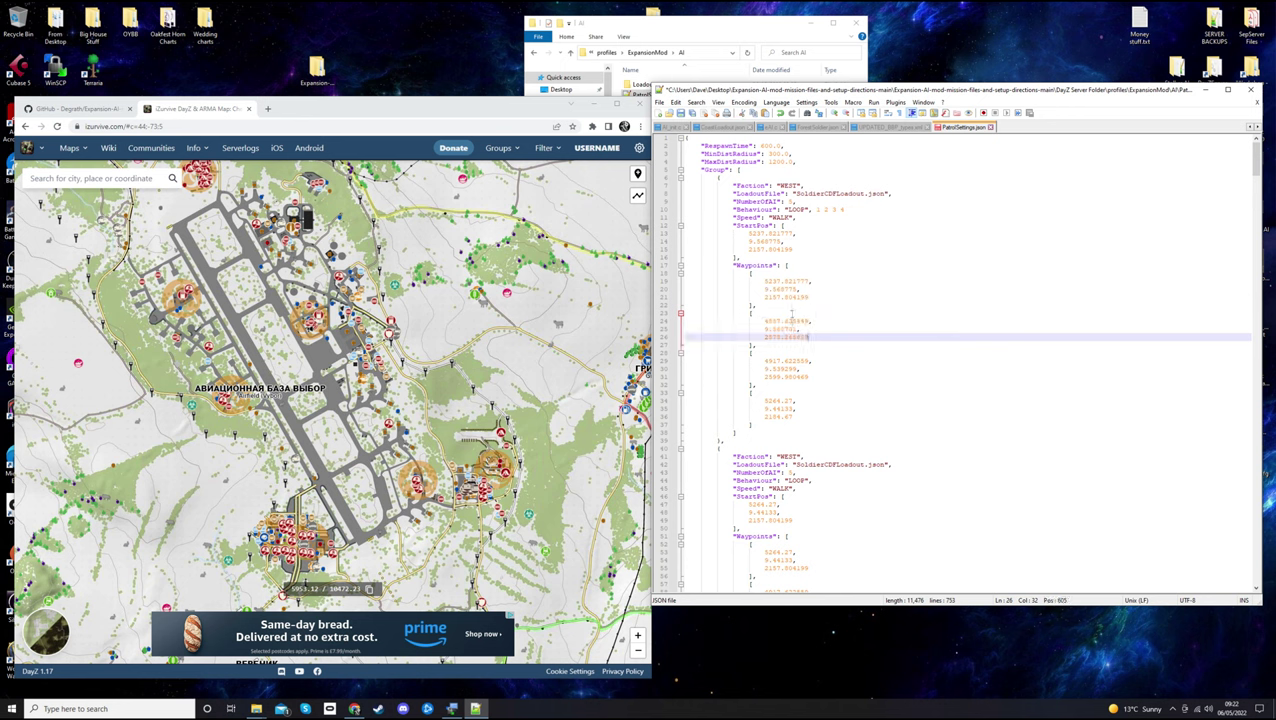
{"action": "left_click", "coordinate": [408, 354]}
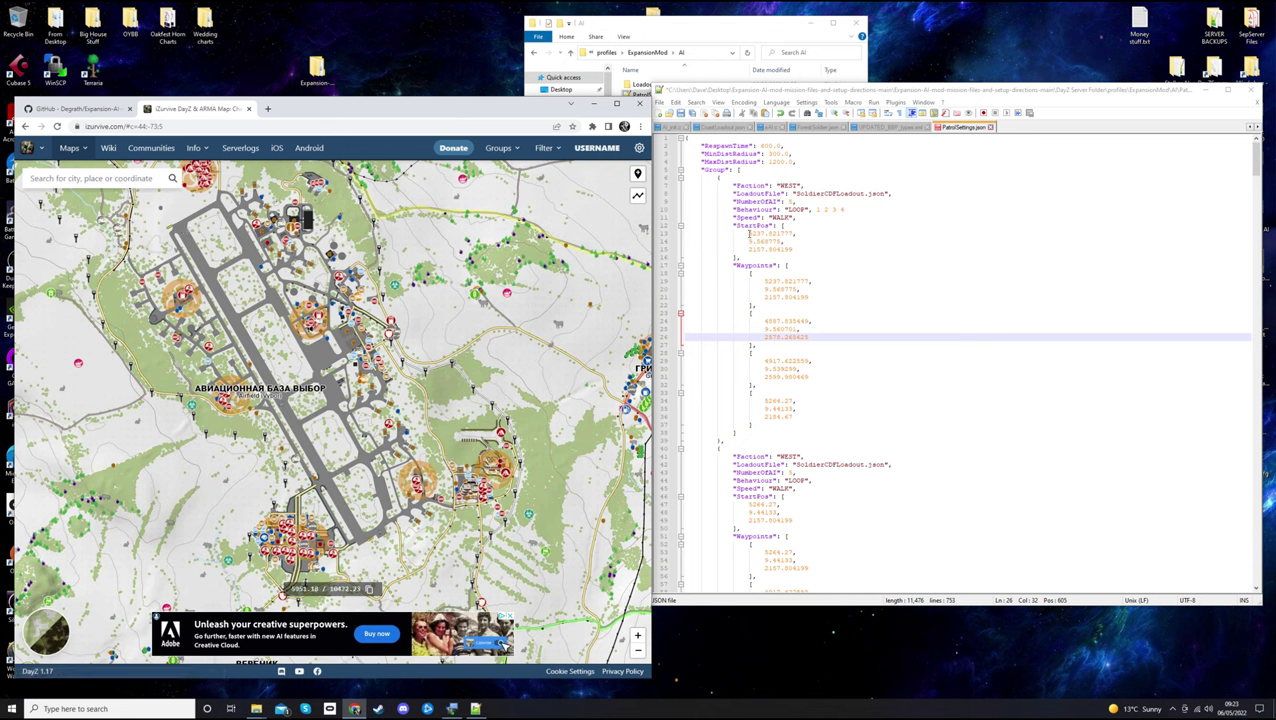
In Notepad++, highlight the first group's three StartPos coordinates and the three coordinates of its first waypoint in turn
{"action": "left_click_drag", "start_coordinate": [749, 232], "coordinate": [793, 249]}
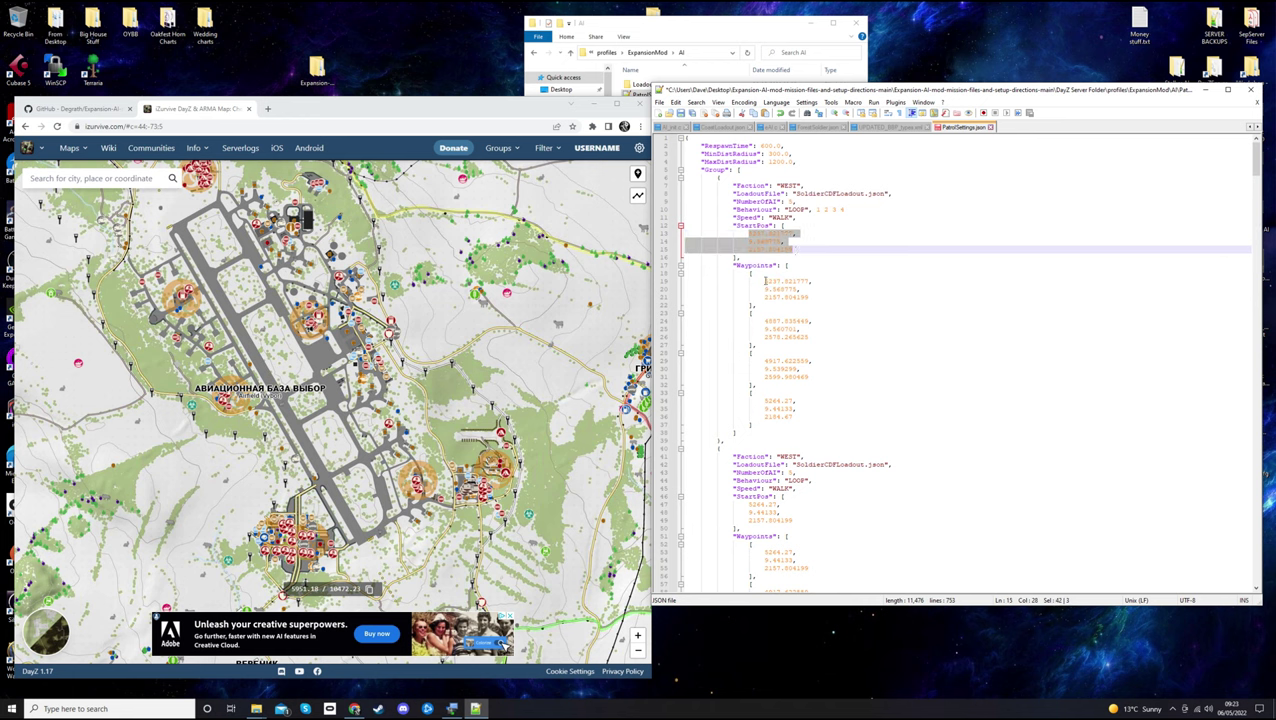
{"action": "type", "text": "5237.821777, \t\t\t\t9.568775, \t\t\t\t2157.804199"}
{"action": "left_click_drag", "start_coordinate": [764, 281], "coordinate": [809, 297]}
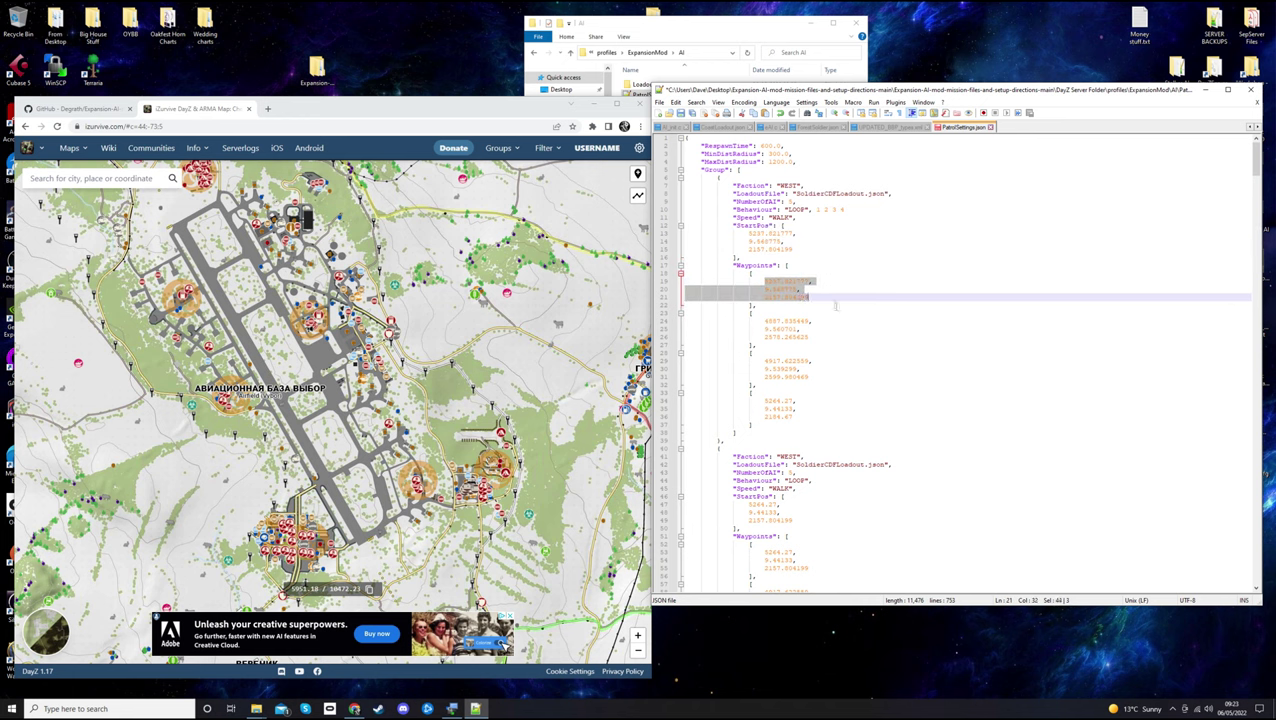
{"action": "type", "text": "5237.821777, \t\t\t\t9.568775, \t\t\t\t2157.804199"}
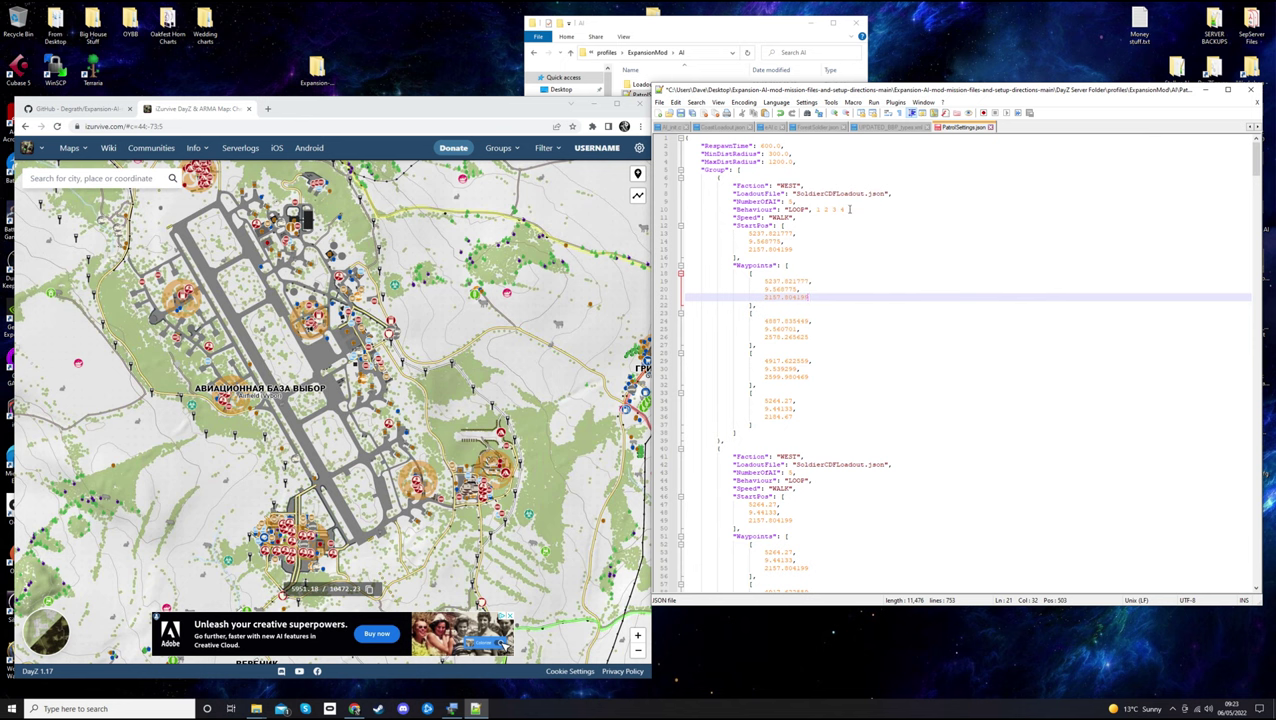
Remove the numbers 1 2 3 4 from the end of the first group's Behaviour line
{"action": "left_click", "coordinate": [818, 209]}
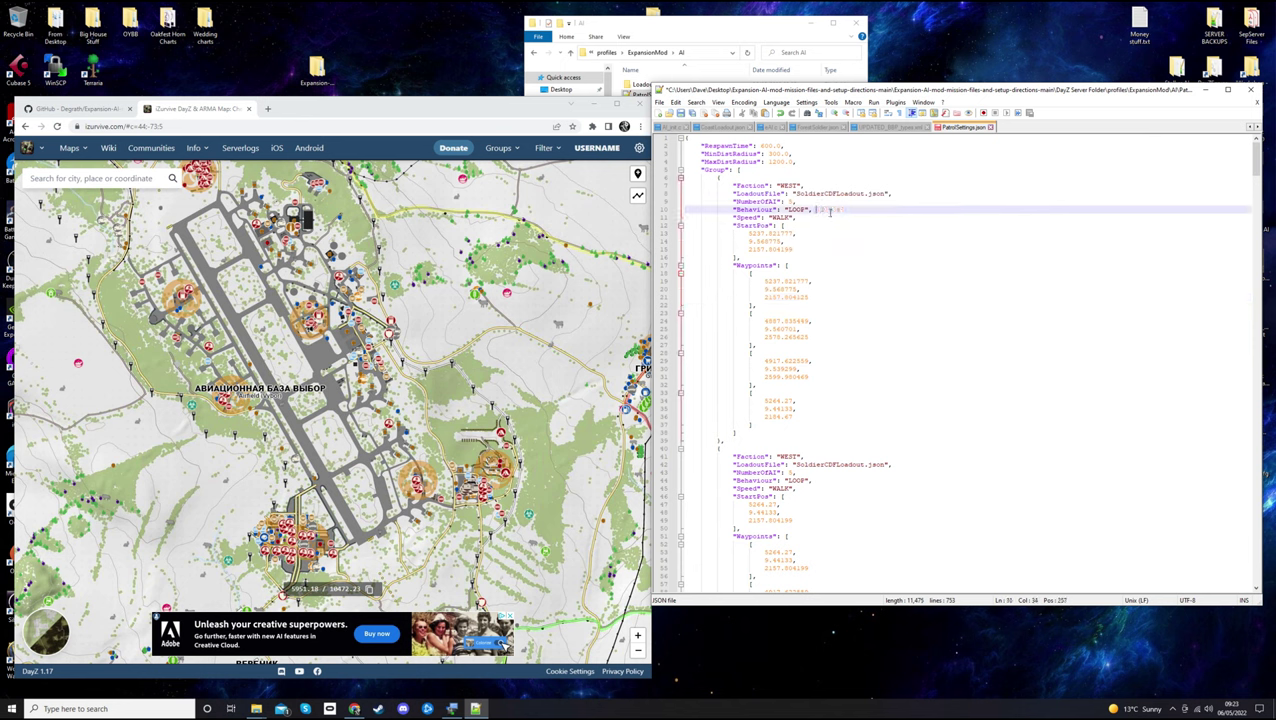
{"action": "left_click_drag", "start_coordinate": [846, 210], "coordinate": [812, 210]}
{"action": "key", "text": "Delete"}
{"action": "triple_click", "coordinate": [828, 248]}
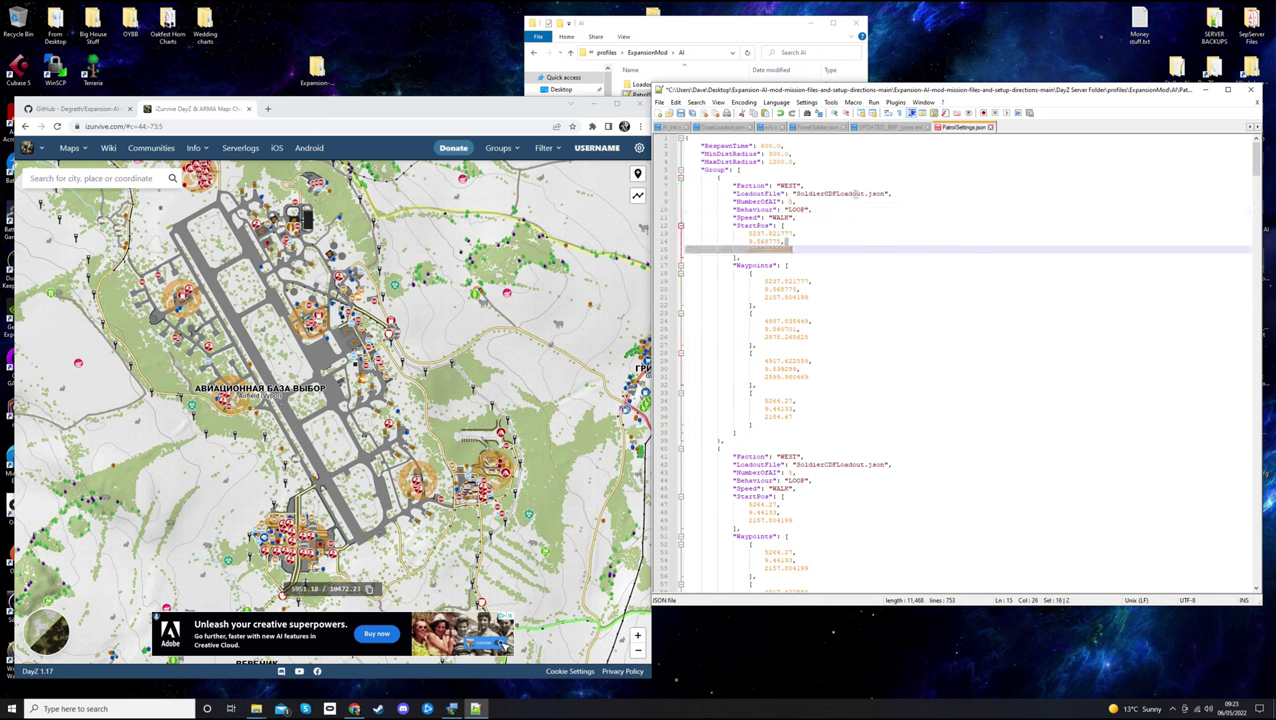
{"action": "key", "text": "Up"}
{"action": "key", "text": "Up"}
{"action": "key", "text": "Up"}
{"action": "key", "text": "Up"}
{"action": "key", "text": "Up"}
{"action": "key", "text": "Up"}
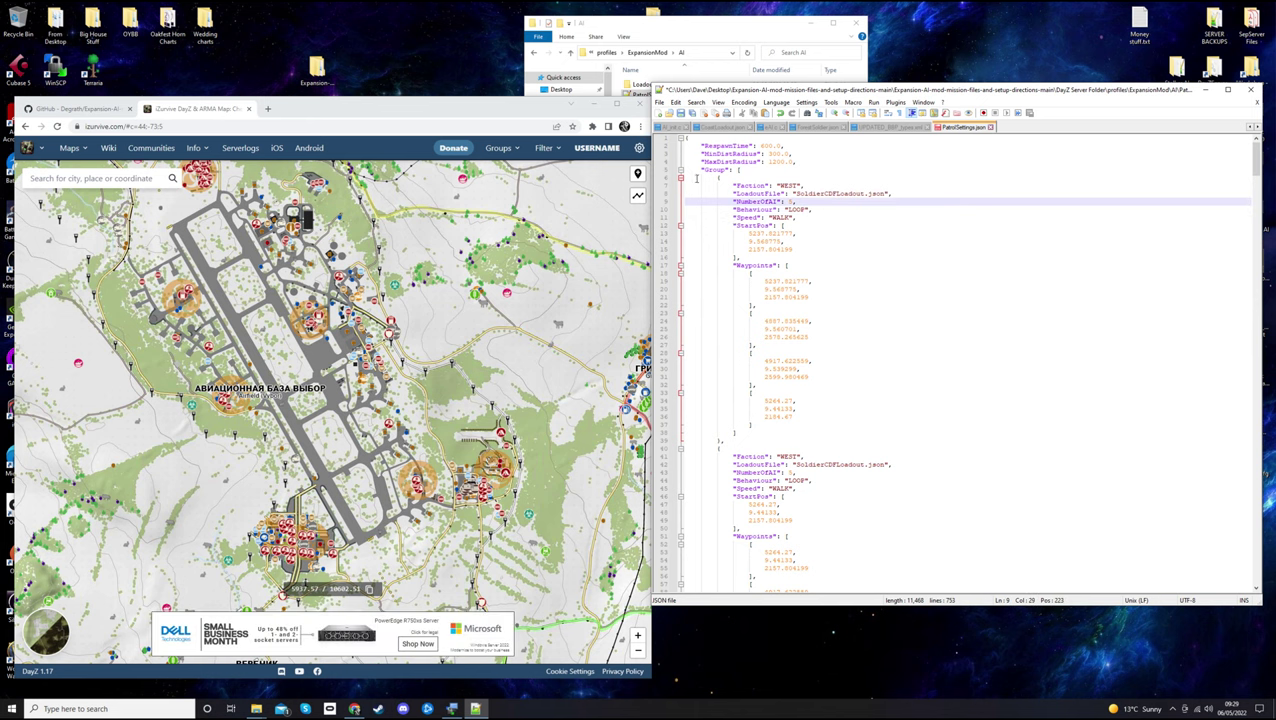
Duplicate the whole first patrol group, from opening brace to closing comma, on a new line directly below it
{"action": "left_click_drag", "start_coordinate": [685, 179], "coordinate": [906, 441]}
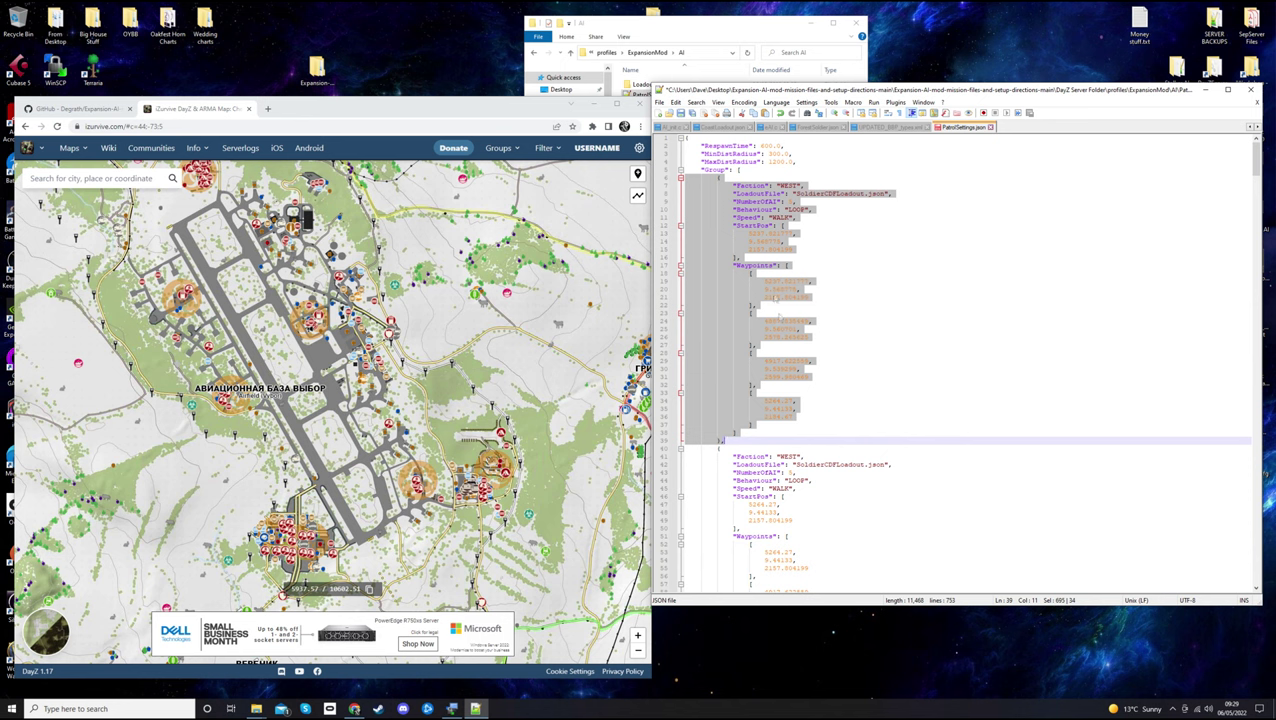
{"action": "left_click", "coordinate": [742, 441]}
{"action": "scroll", "coordinate": [846, 345], "scroll_direction": "down", "scroll_amount": 2}
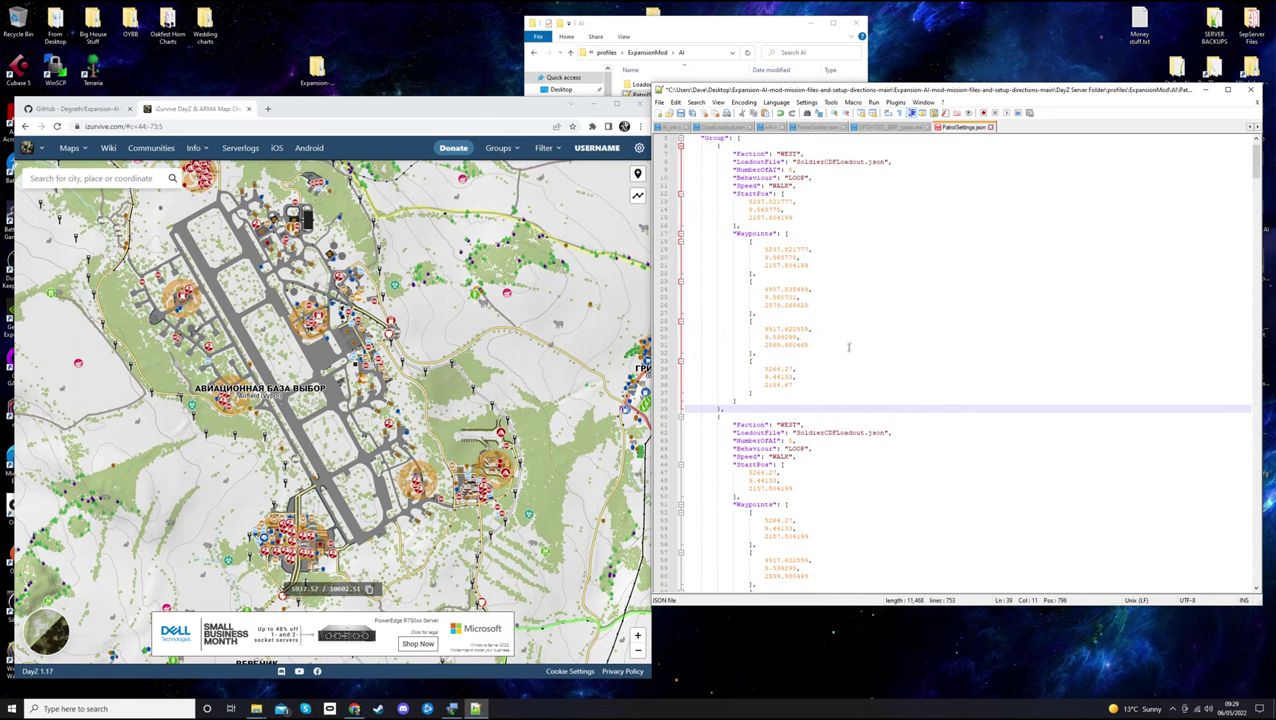
{"action": "key", "text": "Return"}
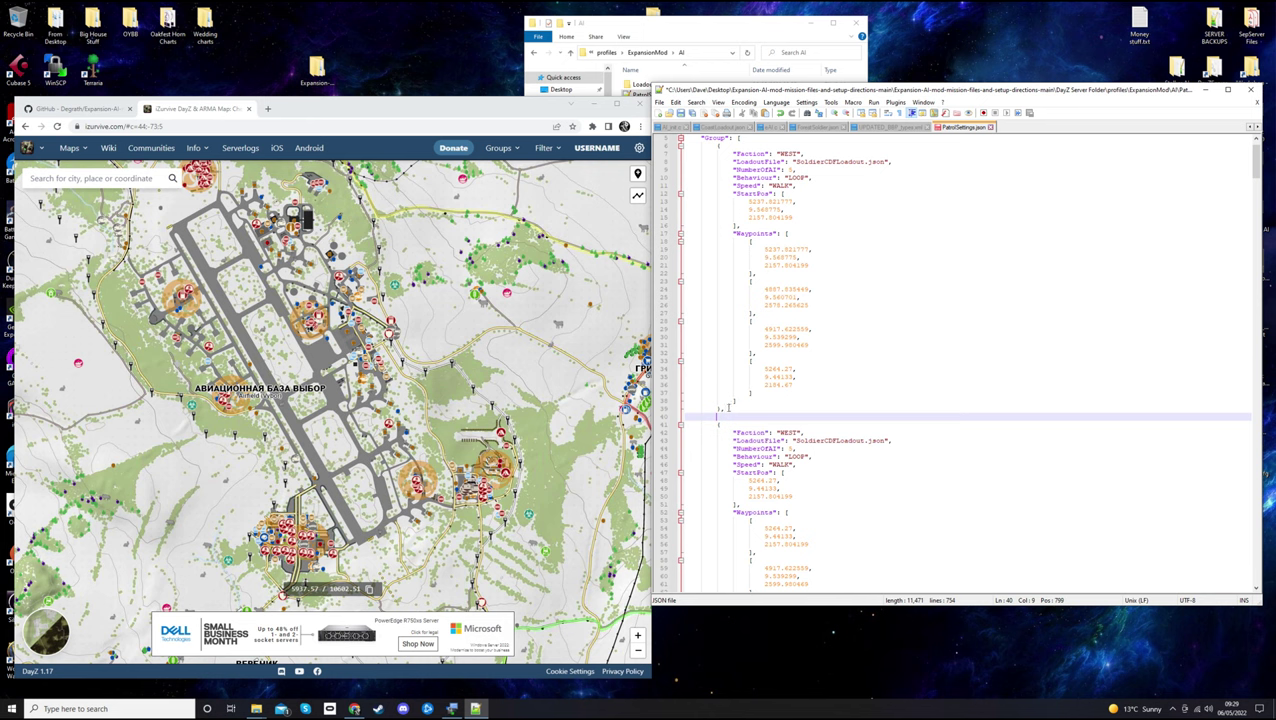
{"action": "key", "text": "ctrl+v"}
{"action": "scroll", "coordinate": [748, 393], "scroll_direction": "down", "scroll_amount": 2}
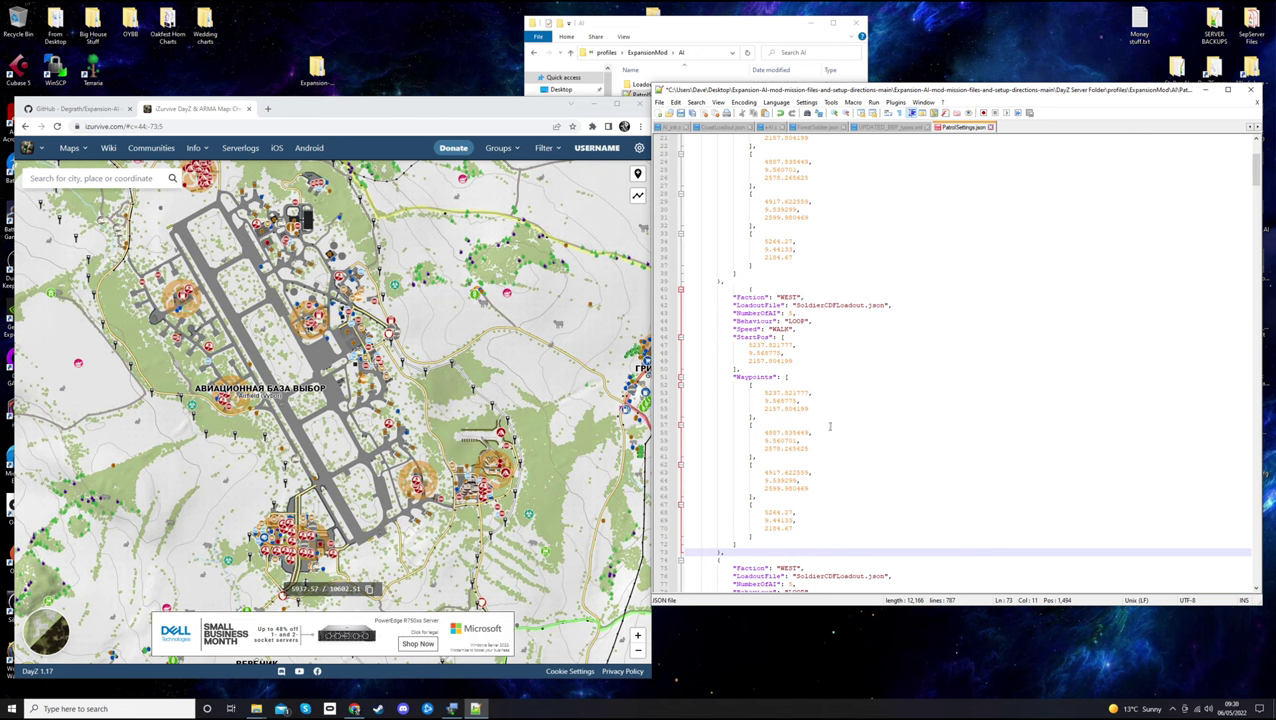
{"action": "scroll", "coordinate": [829, 426], "scroll_direction": "up", "scroll_amount": 7}
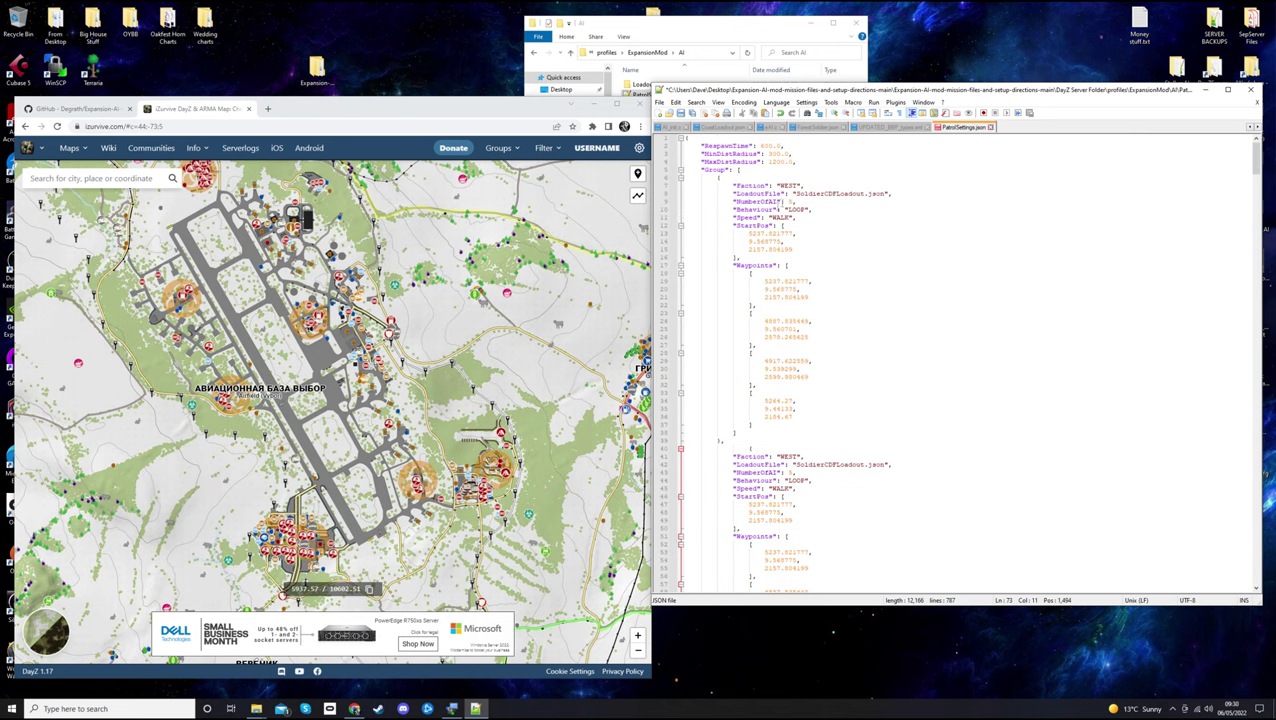
{"action": "scroll", "coordinate": [787, 364], "scroll_direction": "down", "scroll_amount": 7}
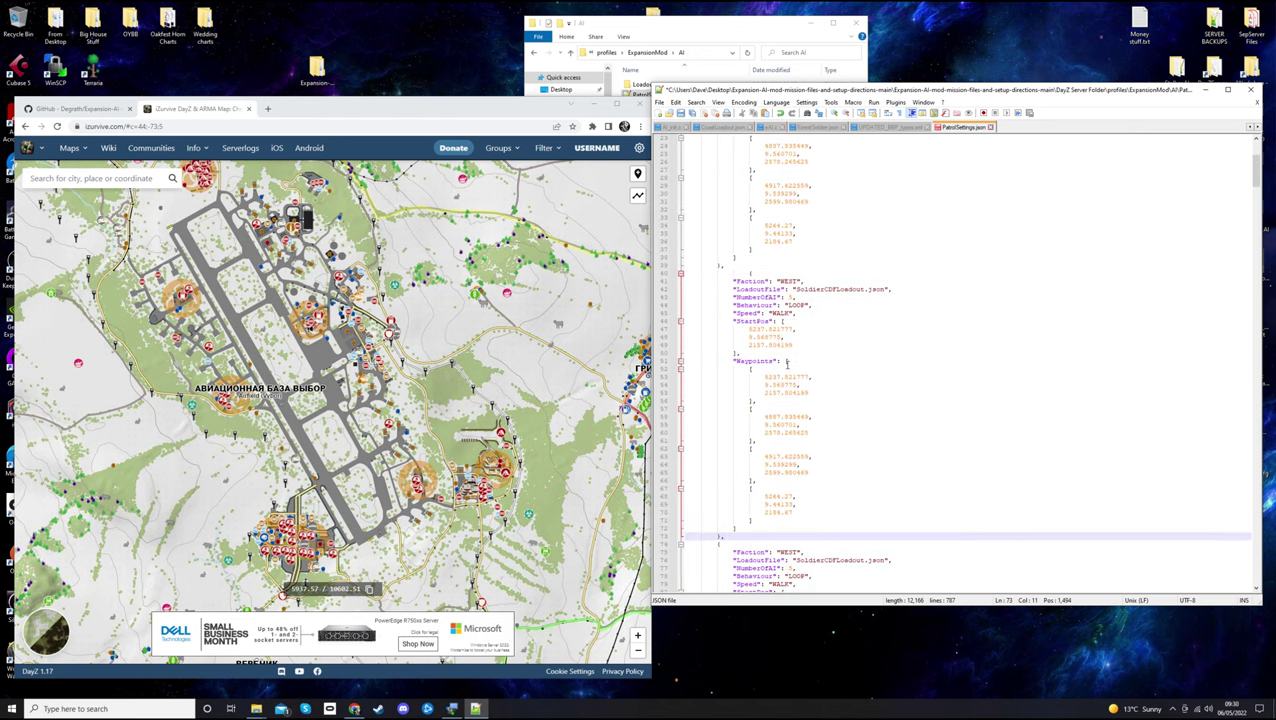
Point out the duplicated group's Faction value and LoadoutFile name
{"action": "left_click_drag", "start_coordinate": [797, 282], "coordinate": [778, 282]}
{"action": "double_click", "coordinate": [786, 282]}
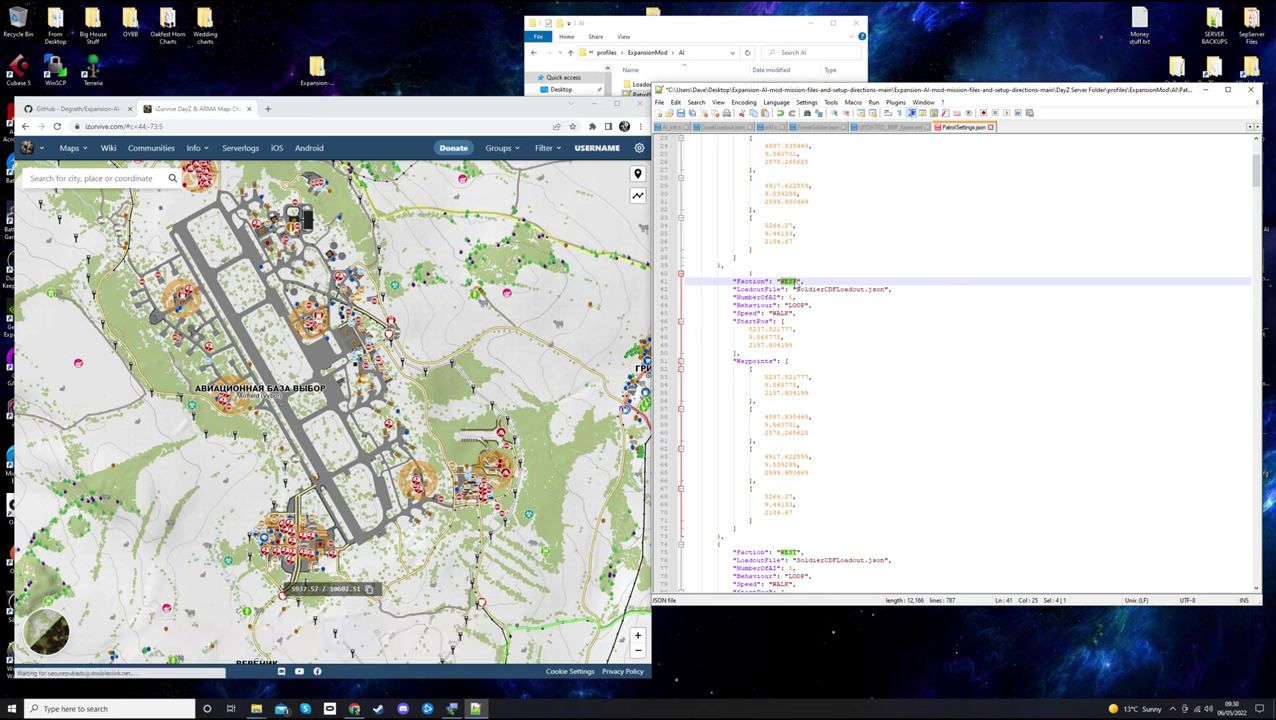
{"action": "left_click", "coordinate": [799, 289]}
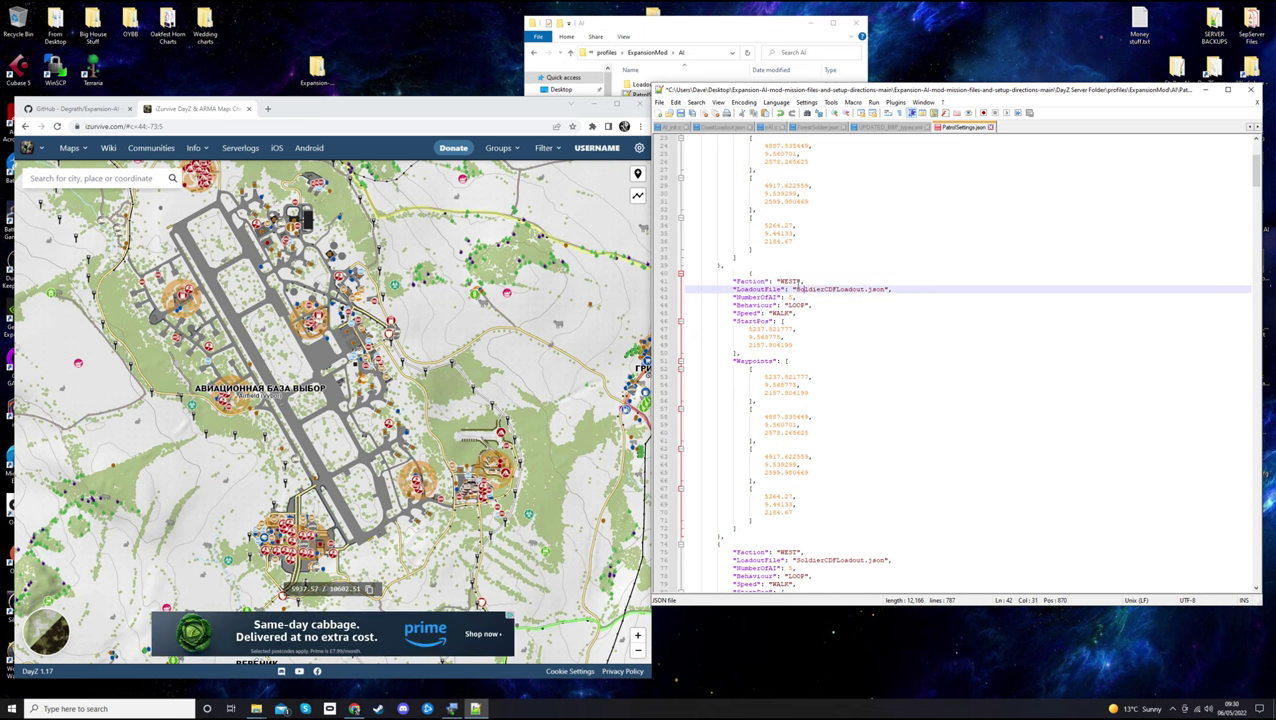
{"action": "left_click_drag", "start_coordinate": [797, 289], "coordinate": [886, 290]}
{"action": "left_click", "coordinate": [896, 290]}
On the iZurvive map in the browser, locate the coastal town of Kamyshovo and view it up close
{"action": "scroll", "coordinate": [118, 403], "scroll_direction": "down", "scroll_amount": 1}
{"action": "scroll", "coordinate": [271, 470], "scroll_direction": "down", "scroll_amount": 4}
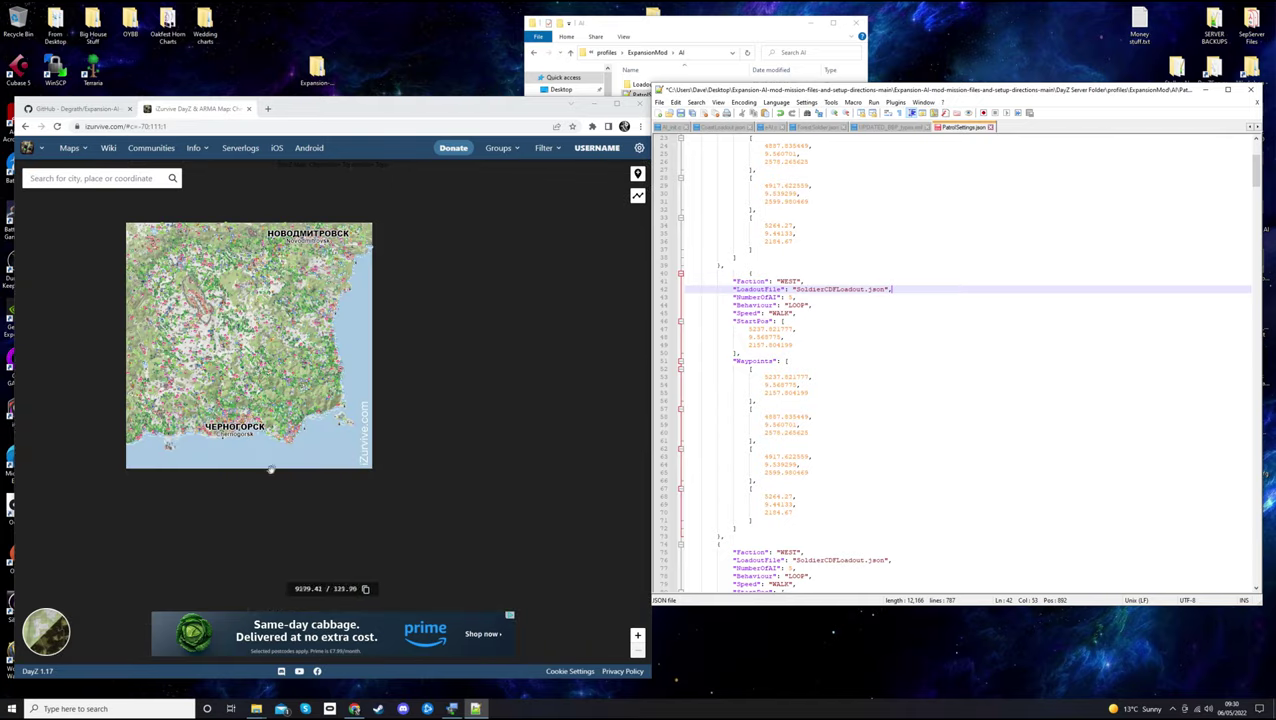
{"action": "scroll", "coordinate": [271, 470], "scroll_direction": "up", "scroll_amount": 3}
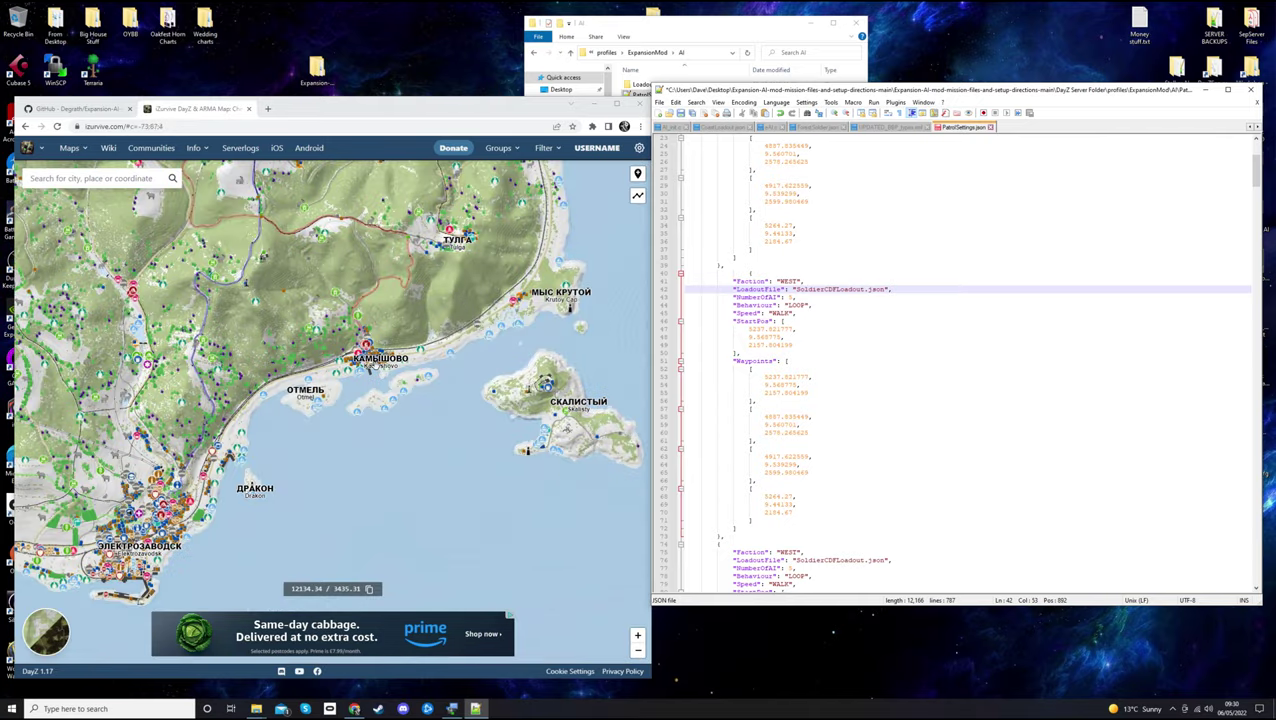
{"action": "scroll", "coordinate": [372, 366], "scroll_direction": "up", "scroll_amount": 2}
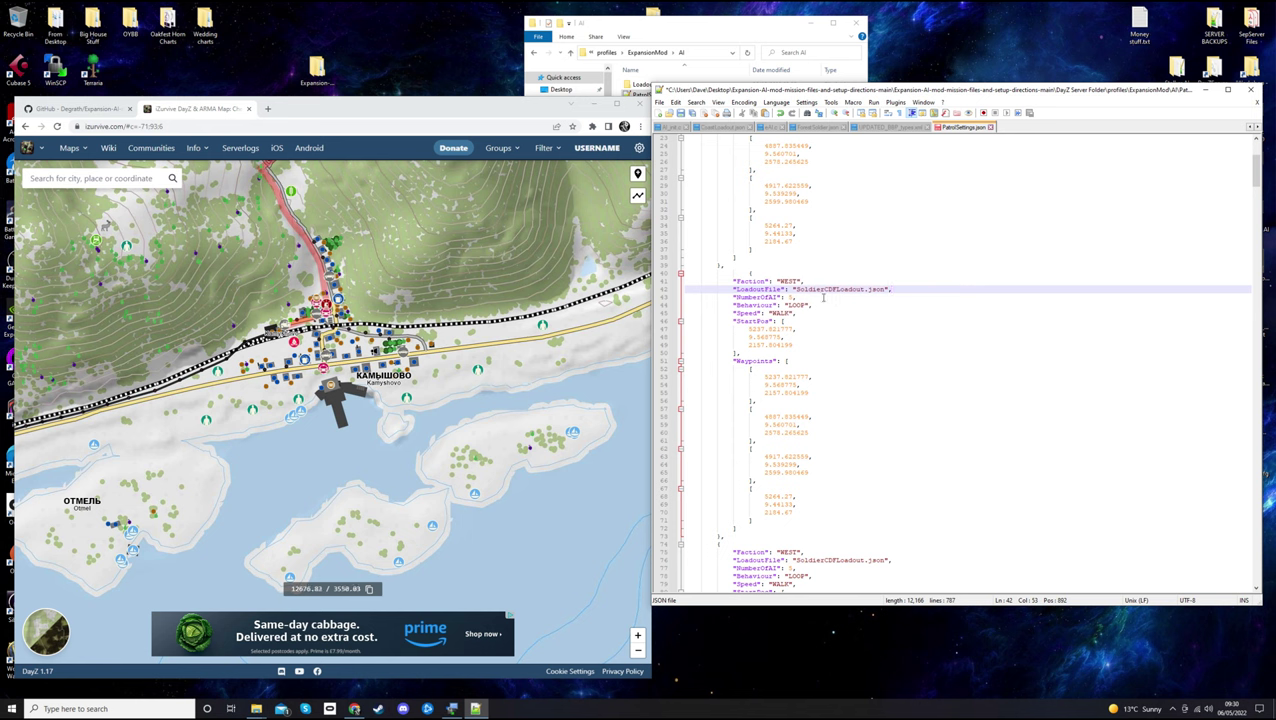
{"action": "left_click", "coordinate": [396, 107]}
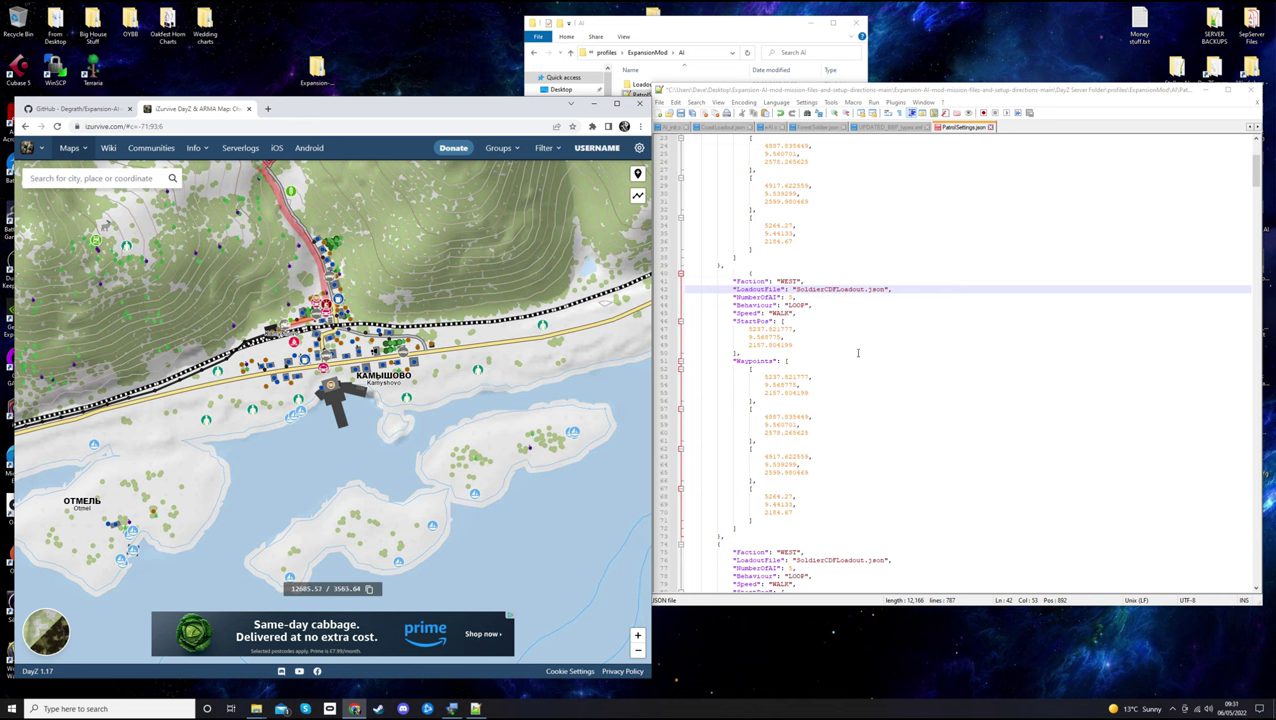
Open a blank Notepad document and reduce its window so the map and JSON file remain visible
{"action": "left_click", "coordinate": [144, 708]}
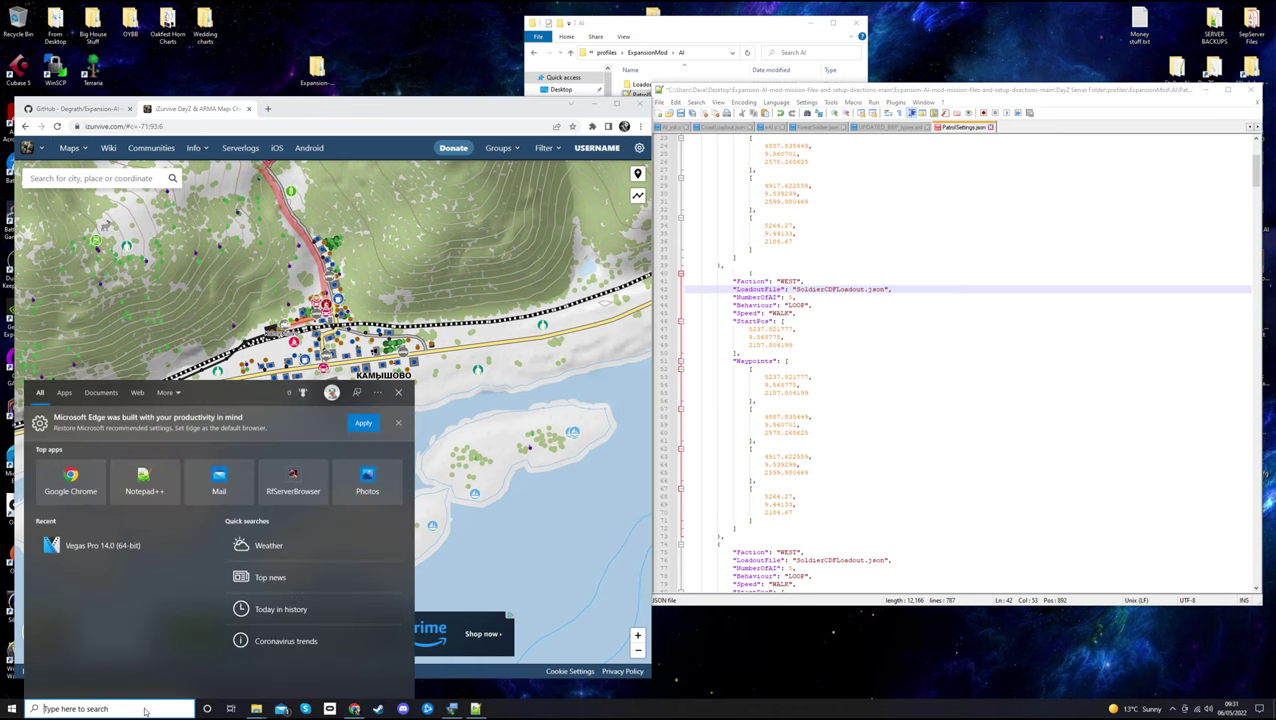
{"action": "type", "text": "note"}
{"action": "key", "text": "Return"}
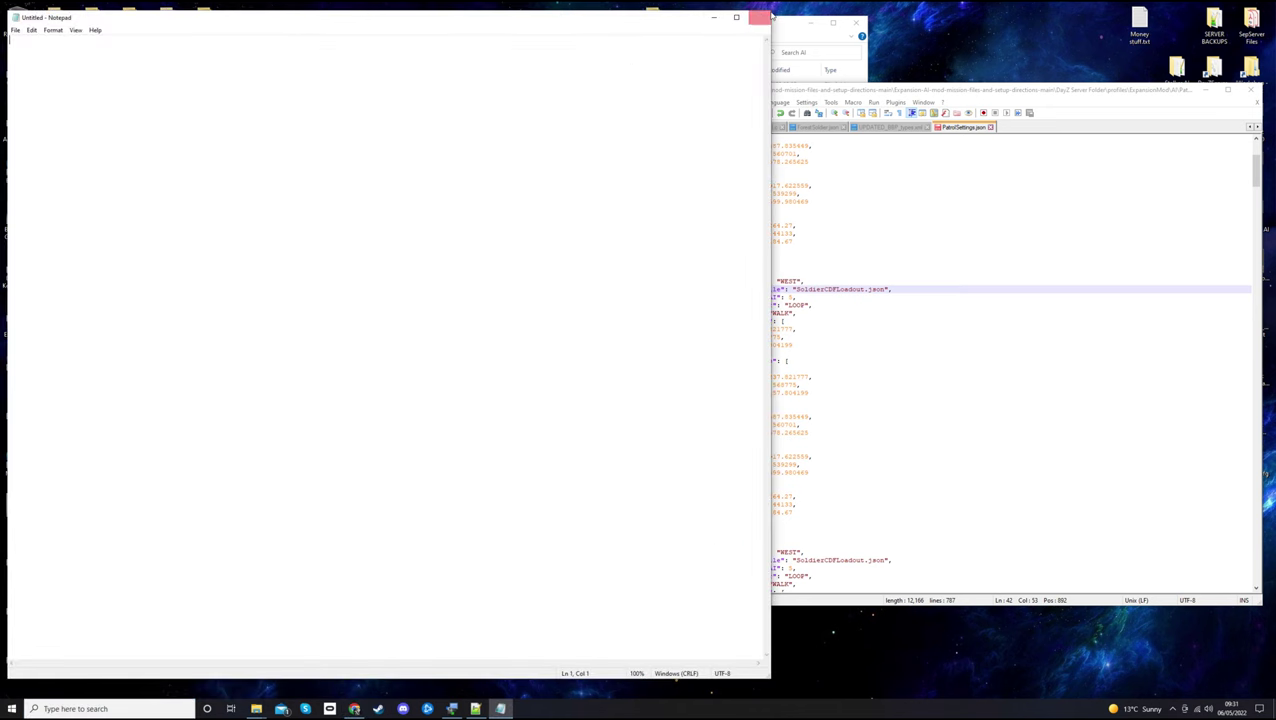
{"action": "left_click_drag", "start_coordinate": [770, 8], "coordinate": [1036, 23]}
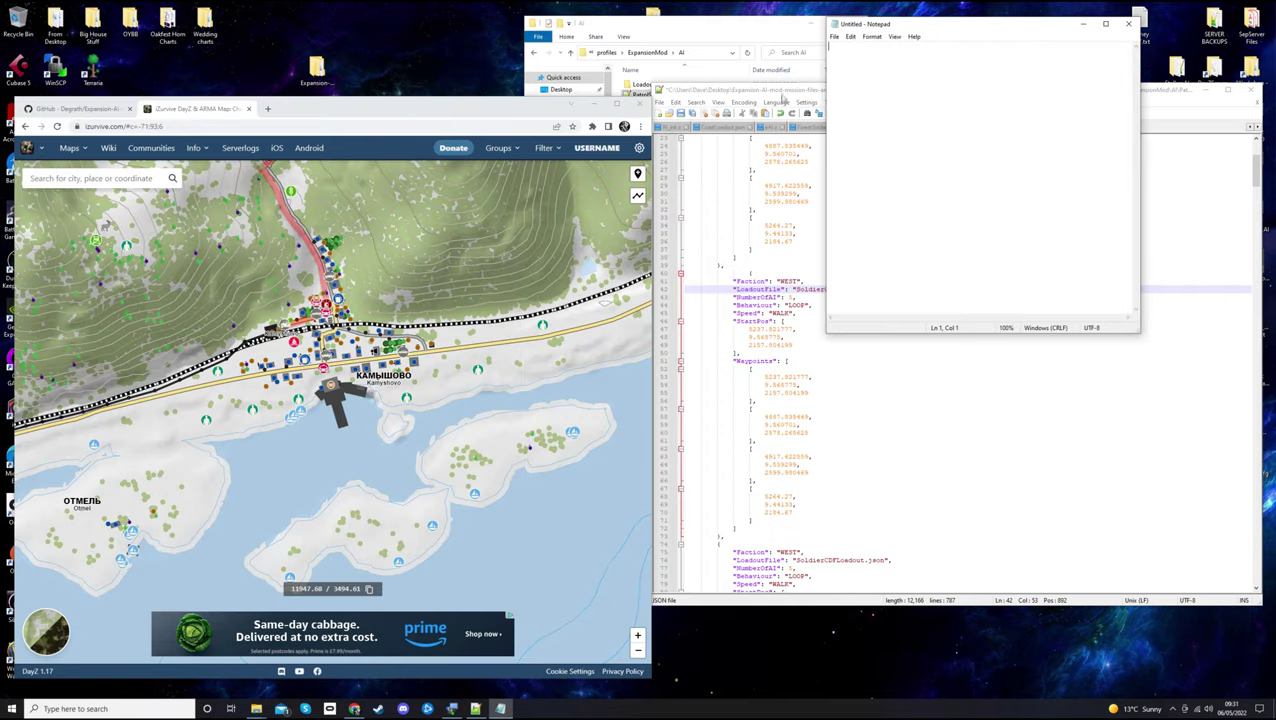
Arrange the Notepad++ and Notepad windows so the notes sit directly above PatrolSettings.json without overlapping
{"action": "left_click", "coordinate": [782, 96]}
{"action": "left_click_drag", "start_coordinate": [817, 90], "coordinate": [860, 267]}
{"action": "left_click", "coordinate": [903, 122]}
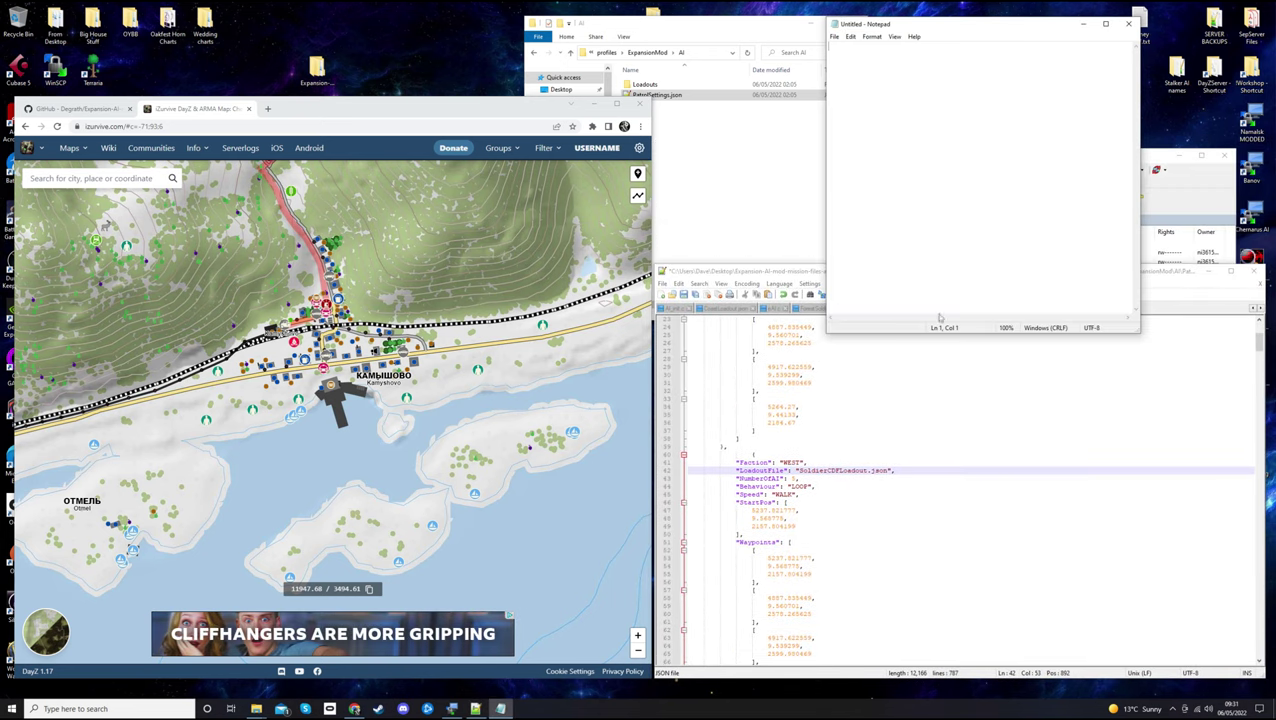
{"action": "left_click_drag", "start_coordinate": [942, 335], "coordinate": [942, 247]}
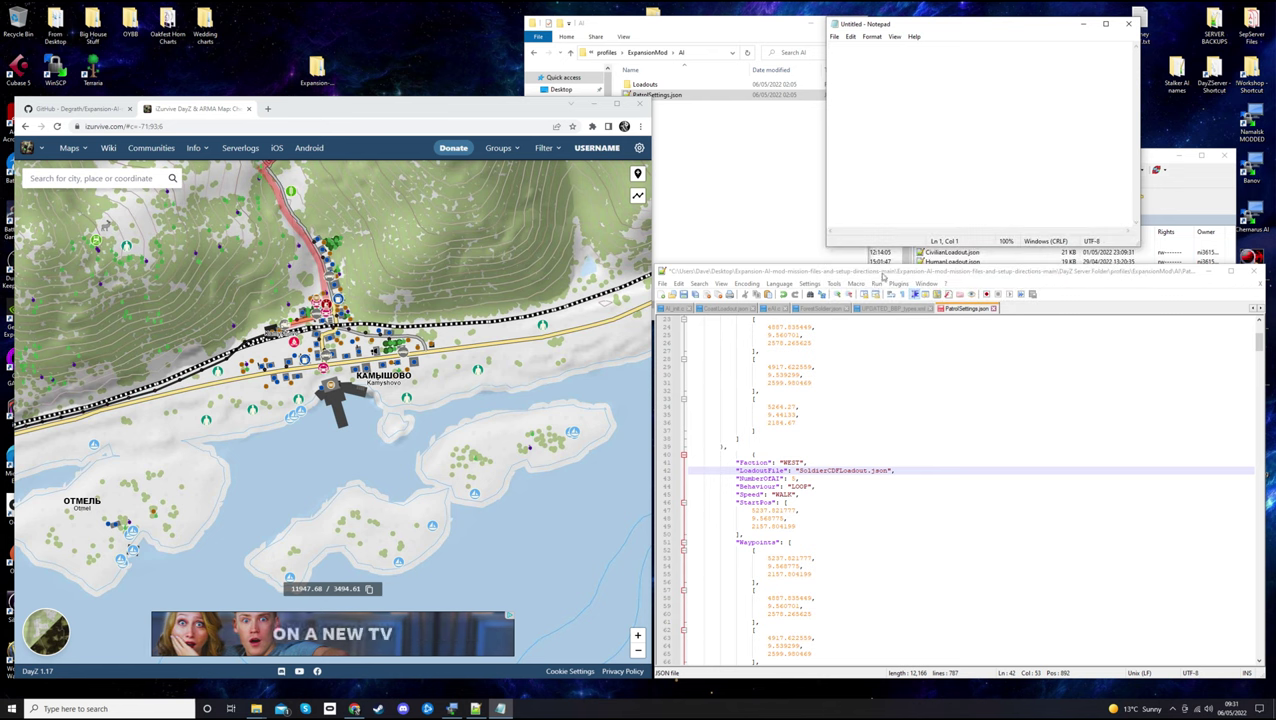
Paste the map coordinates 12372.53 / 3527.67 into the blank Notepad document
{"action": "left_click", "coordinate": [880, 274]}
{"action": "left_click", "coordinate": [941, 70]}
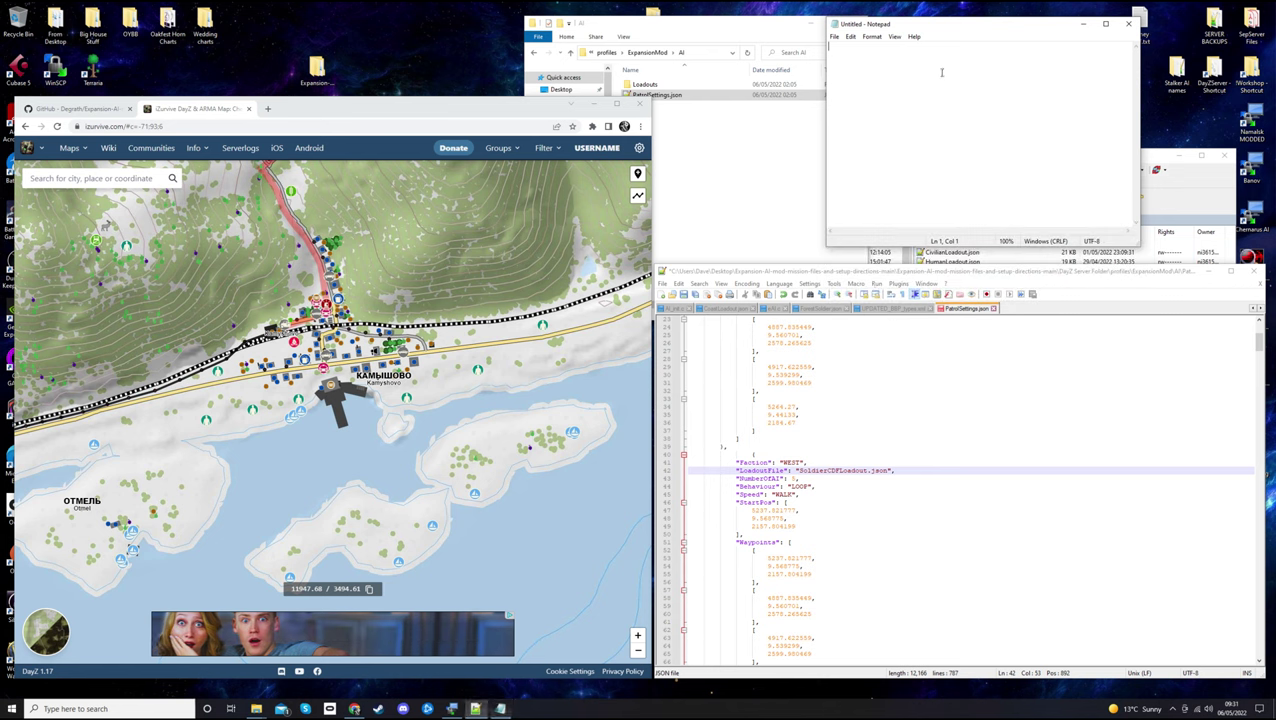
{"action": "type", "text": "12372.53 / 3527.67"}
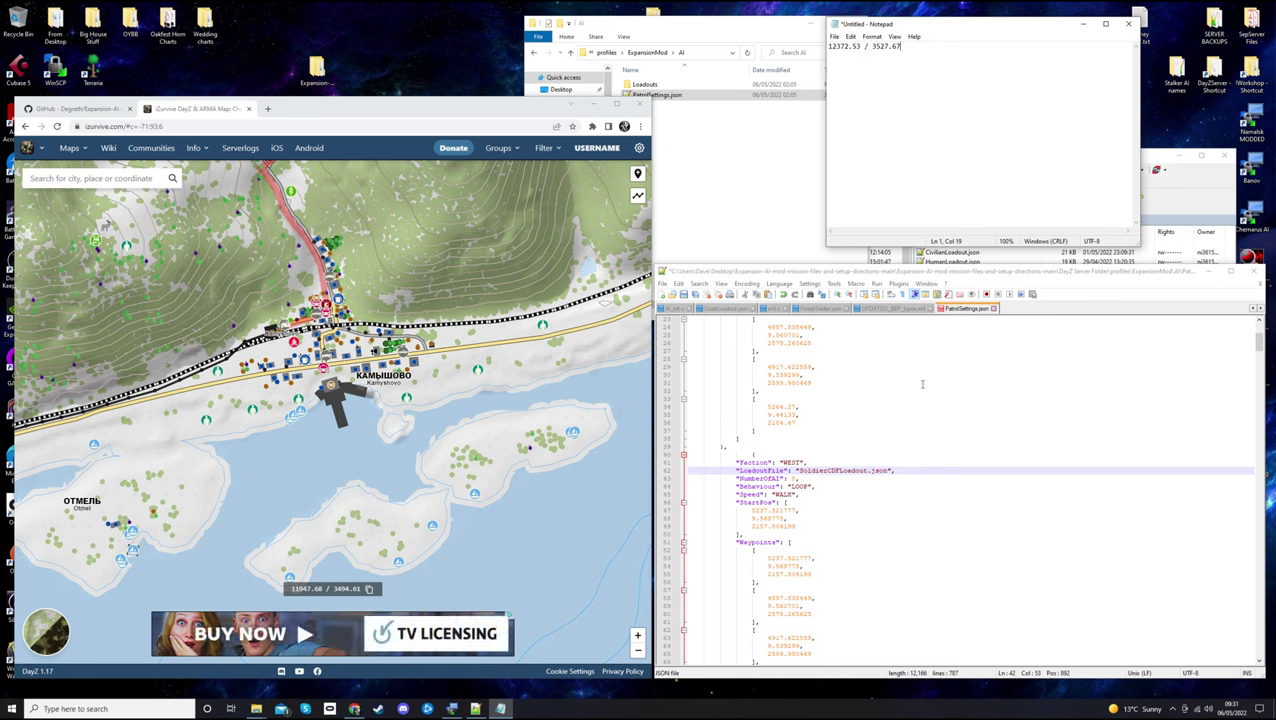
Replace the first StartPos value of the second WEST patrol in PatrolSettings.json with 12372.53 from the notes
{"action": "left_click", "coordinate": [859, 46]}
{"action": "left_click_drag", "start_coordinate": [861, 46], "coordinate": [829, 46]}
{"action": "left_click", "coordinate": [815, 493]}
{"action": "scroll", "coordinate": [815, 493], "scroll_direction": "down", "scroll_amount": 3}
{"action": "left_click_drag", "start_coordinate": [752, 447], "coordinate": [797, 446]}
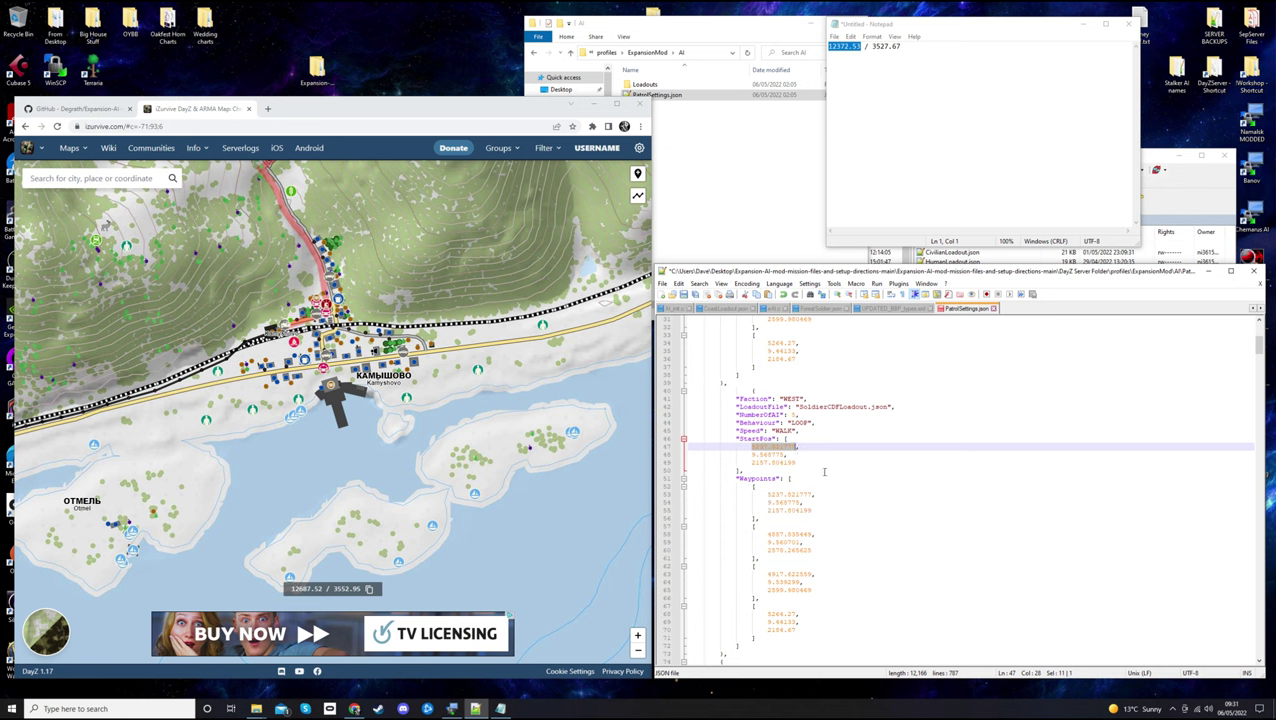
{"action": "type", "text": "12372.52"}
Copy 3527.67 from the notes over the third StartPos value of the second WEST patrol
{"action": "left_click_drag", "start_coordinate": [870, 47], "coordinate": [901, 47]}
{"action": "key", "text": "ctrl+c"}
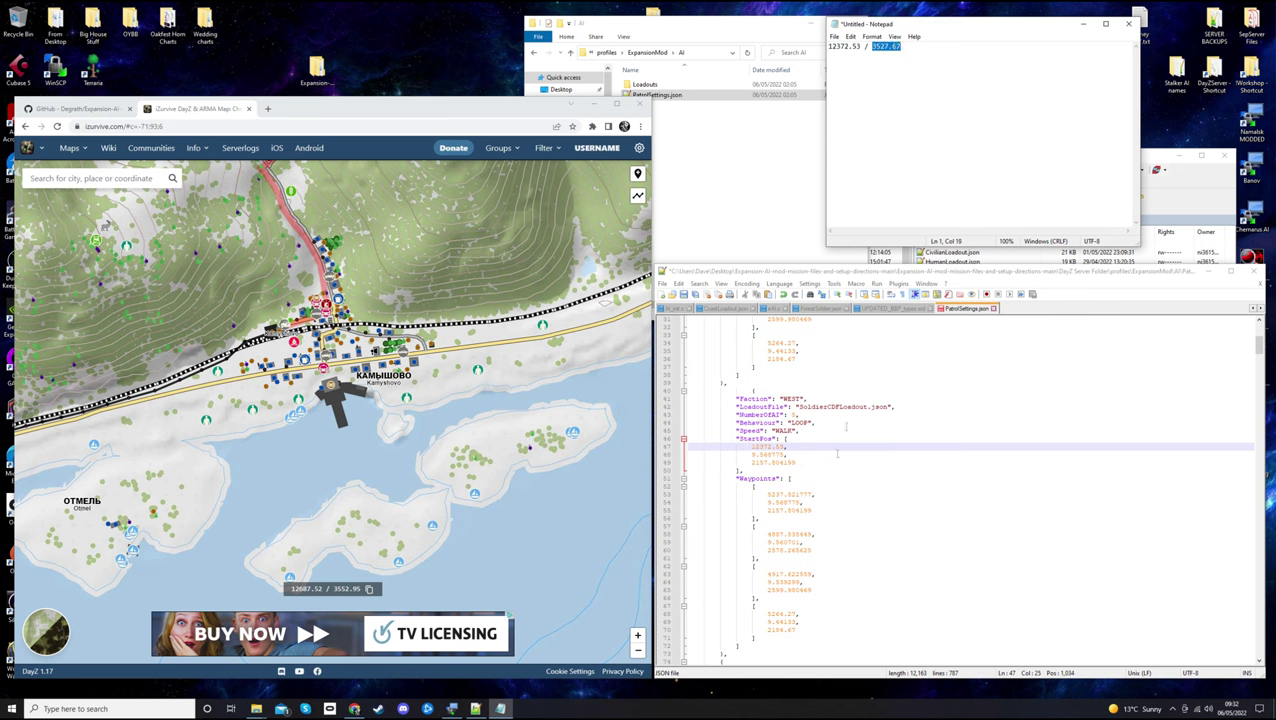
{"action": "left_click_drag", "start_coordinate": [751, 462], "coordinate": [801, 463]}
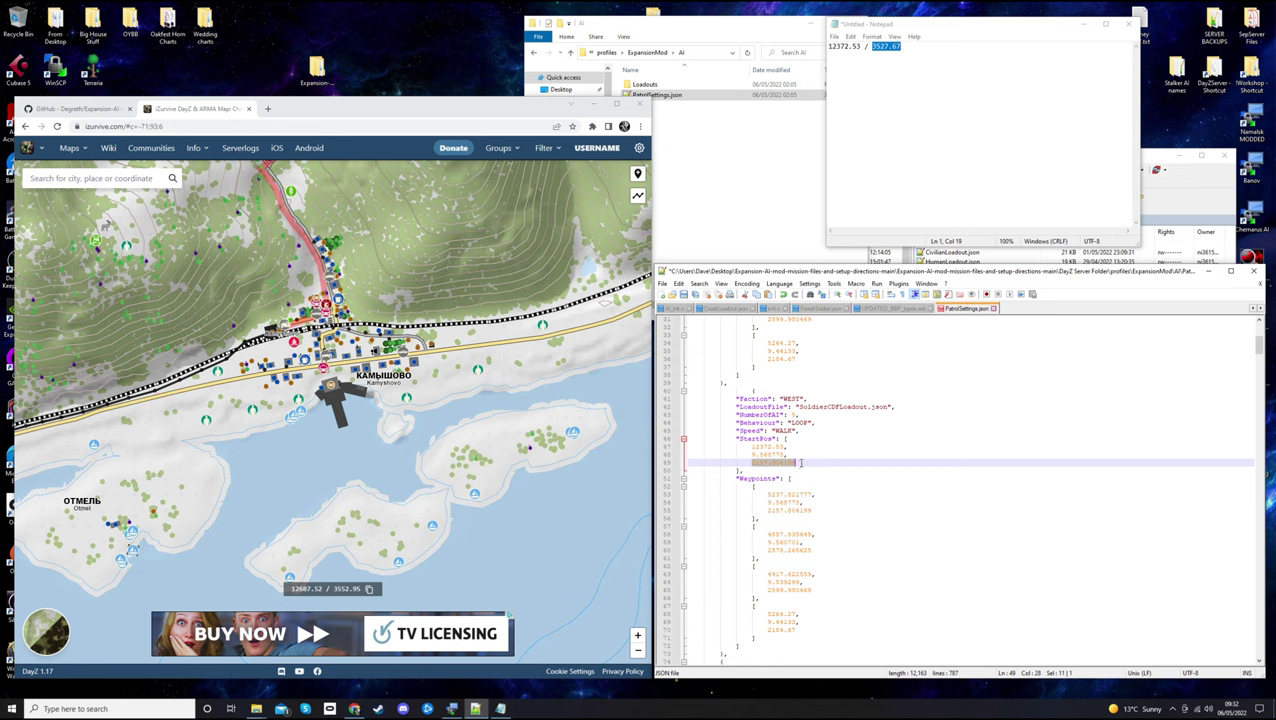
{"action": "key", "text": "ctrl+v"}
Launch DayZ through Steam to find the height for the middle StartPos value
{"action": "left_click_drag", "start_coordinate": [785, 454], "coordinate": [752, 455]}
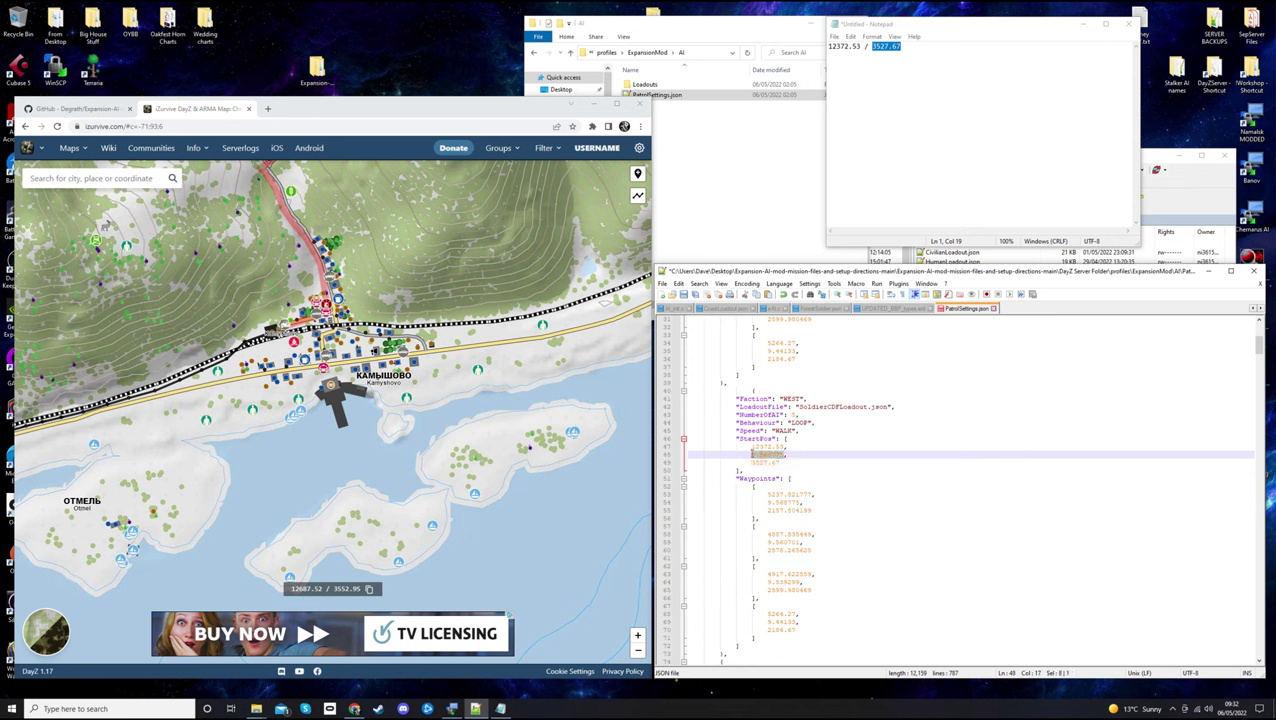
{"action": "left_click", "coordinate": [795, 454]}
{"action": "left_click", "coordinate": [1168, 708]}
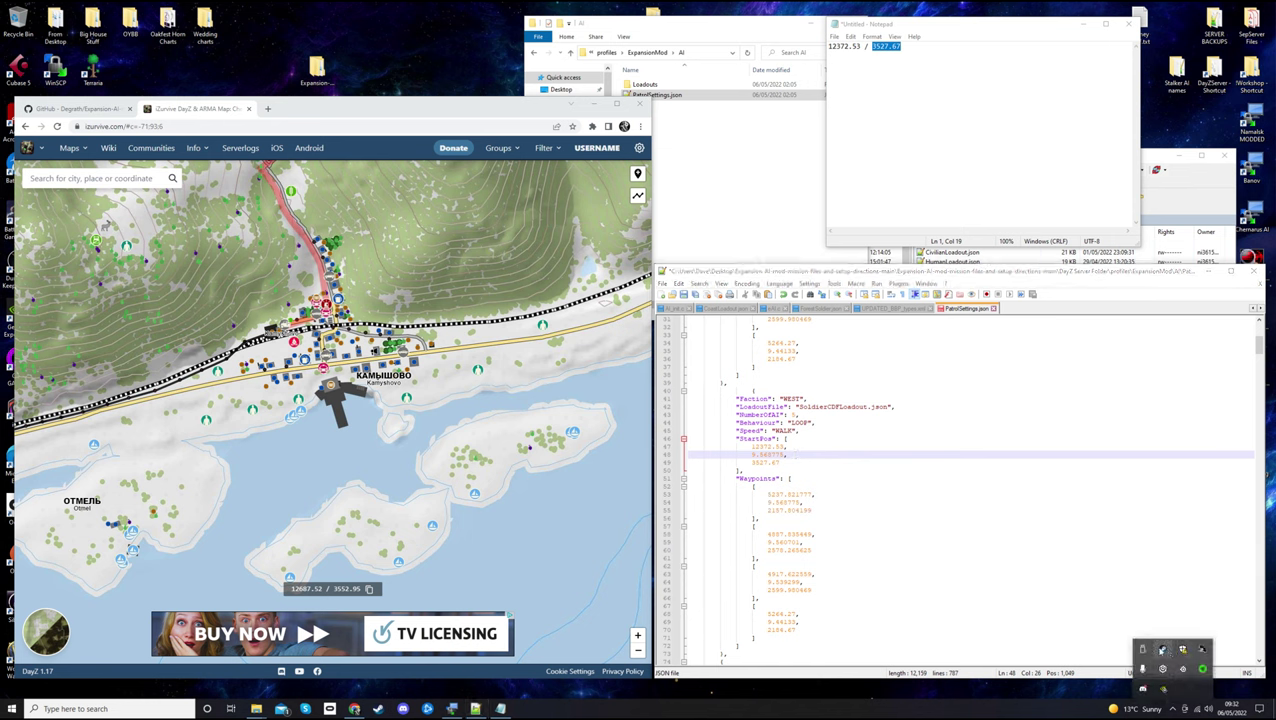
{"action": "right_click", "coordinate": [1162, 649]}
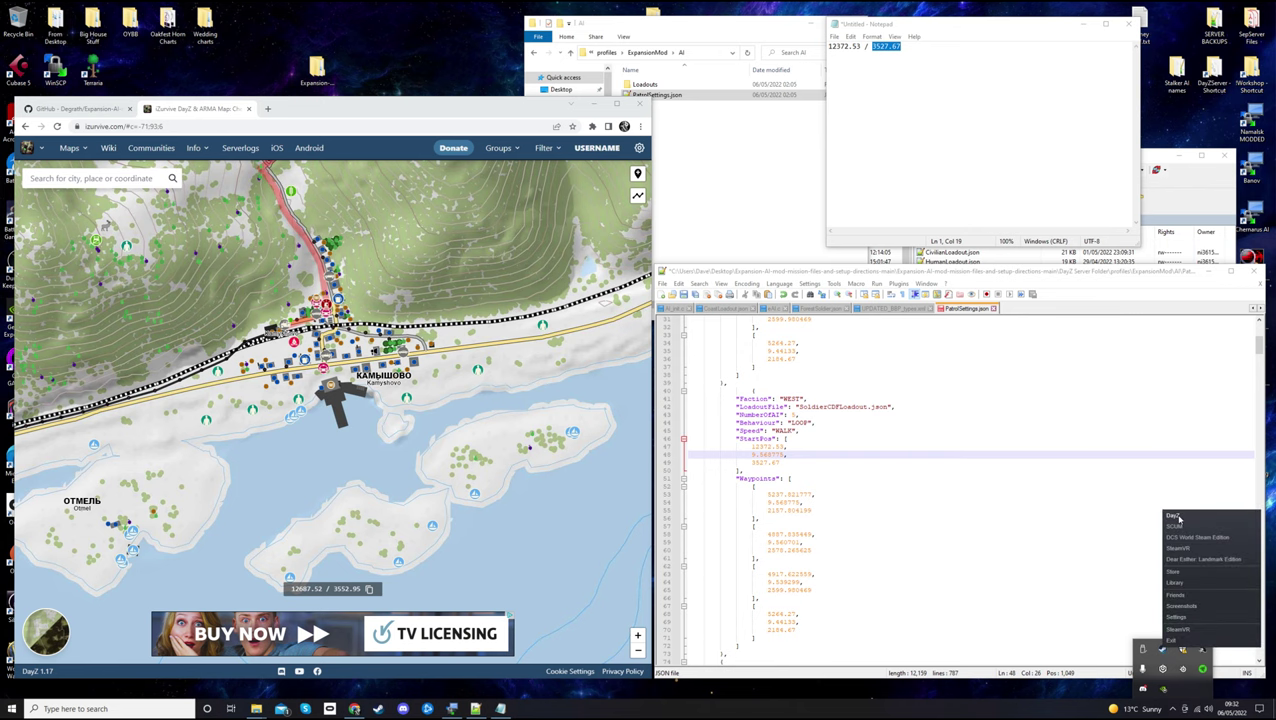
{"action": "left_click", "coordinate": [1173, 516]}
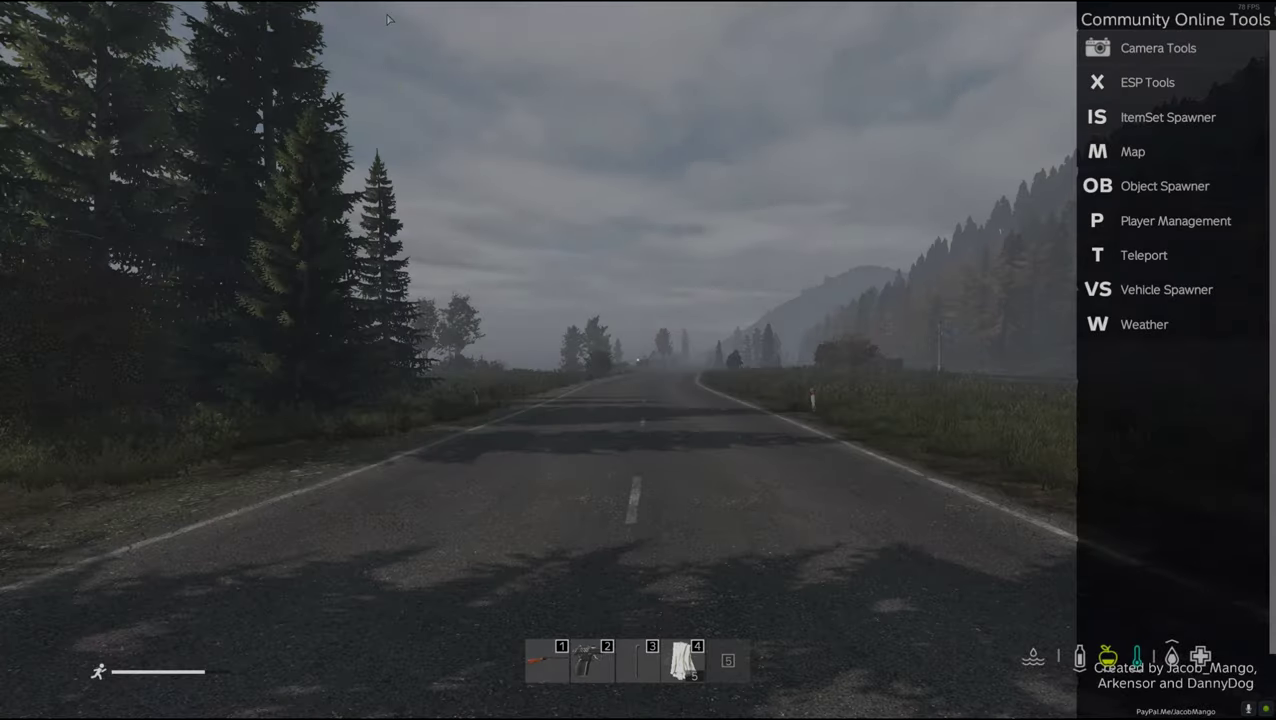
Enable Godmode for the player in the Community Online Tools Player Management and apply it
{"action": "key", "text": "Escape"}
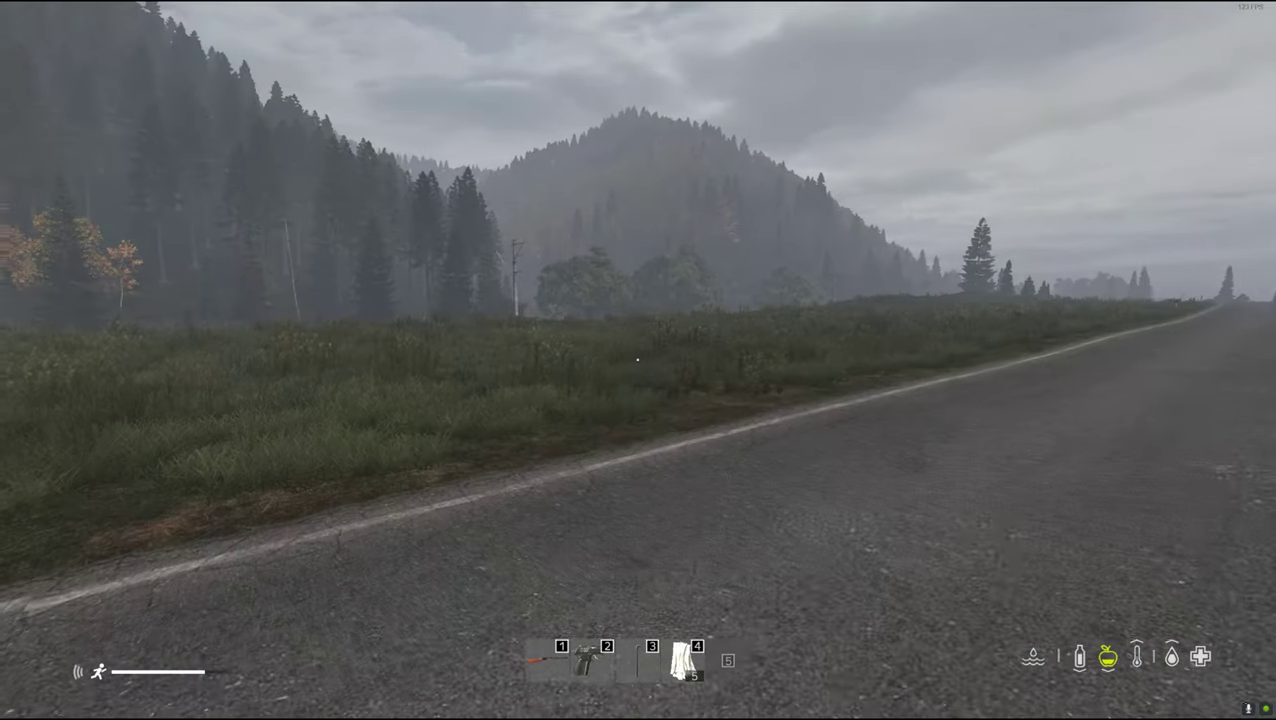
{"action": "key", "text": "w"}
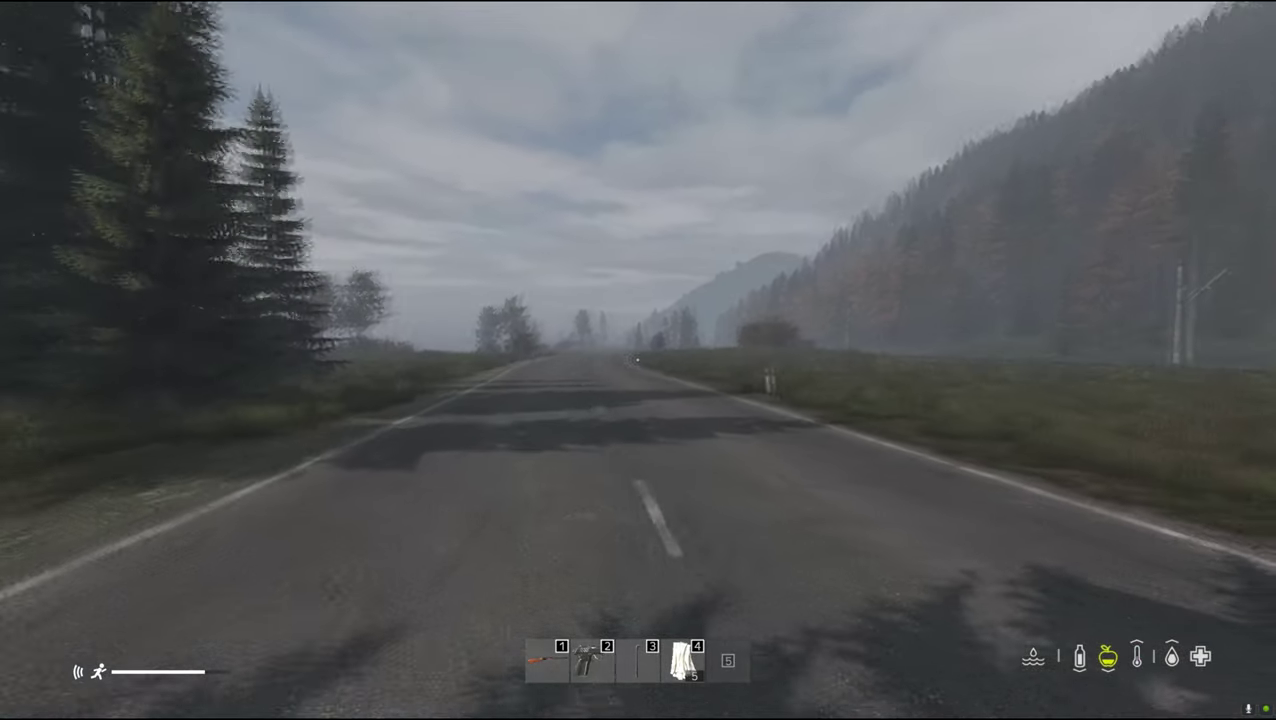
{"action": "key", "text": "y"}
{"action": "left_click", "coordinate": [1175, 221]}
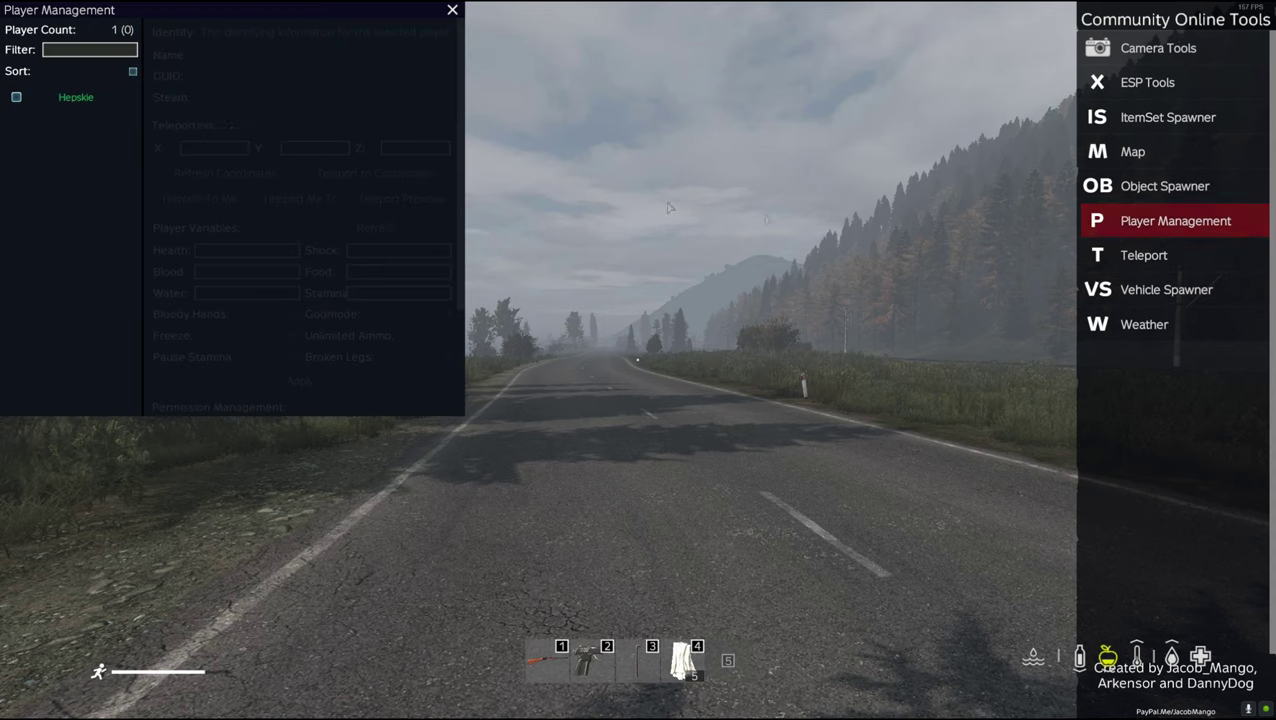
{"action": "left_click", "coordinate": [60, 97]}
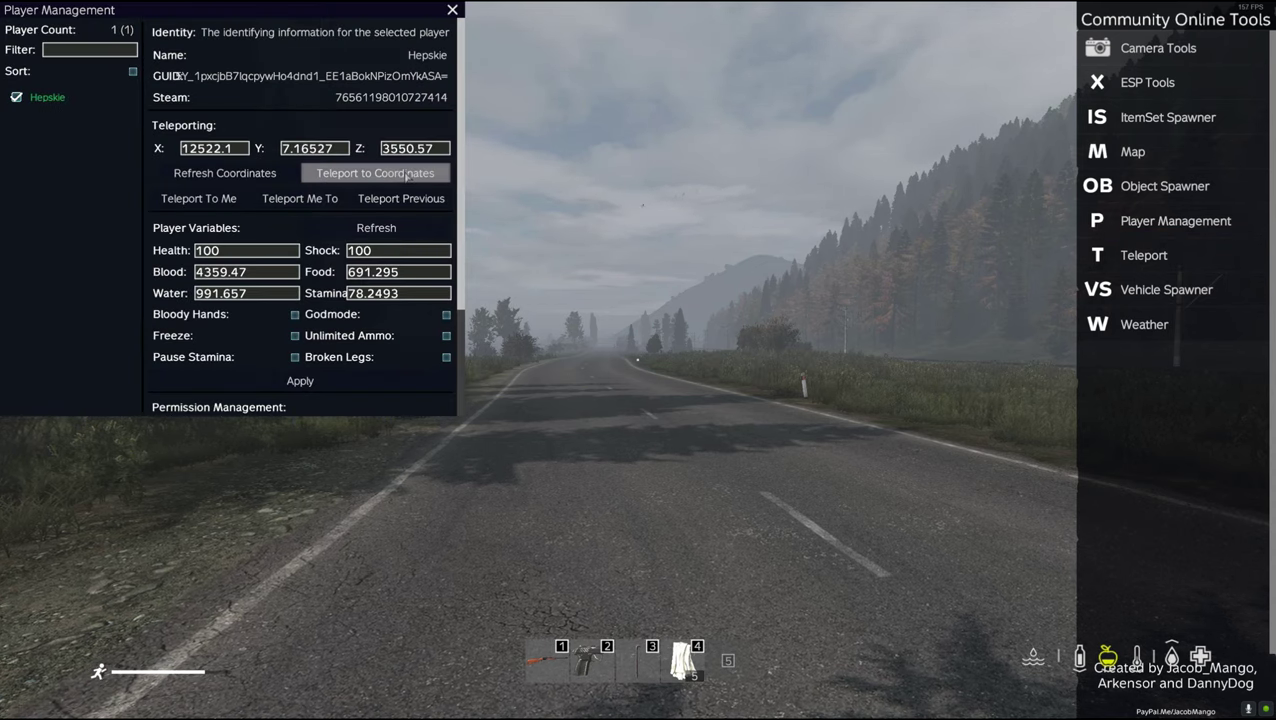
{"action": "left_click", "coordinate": [446, 314]}
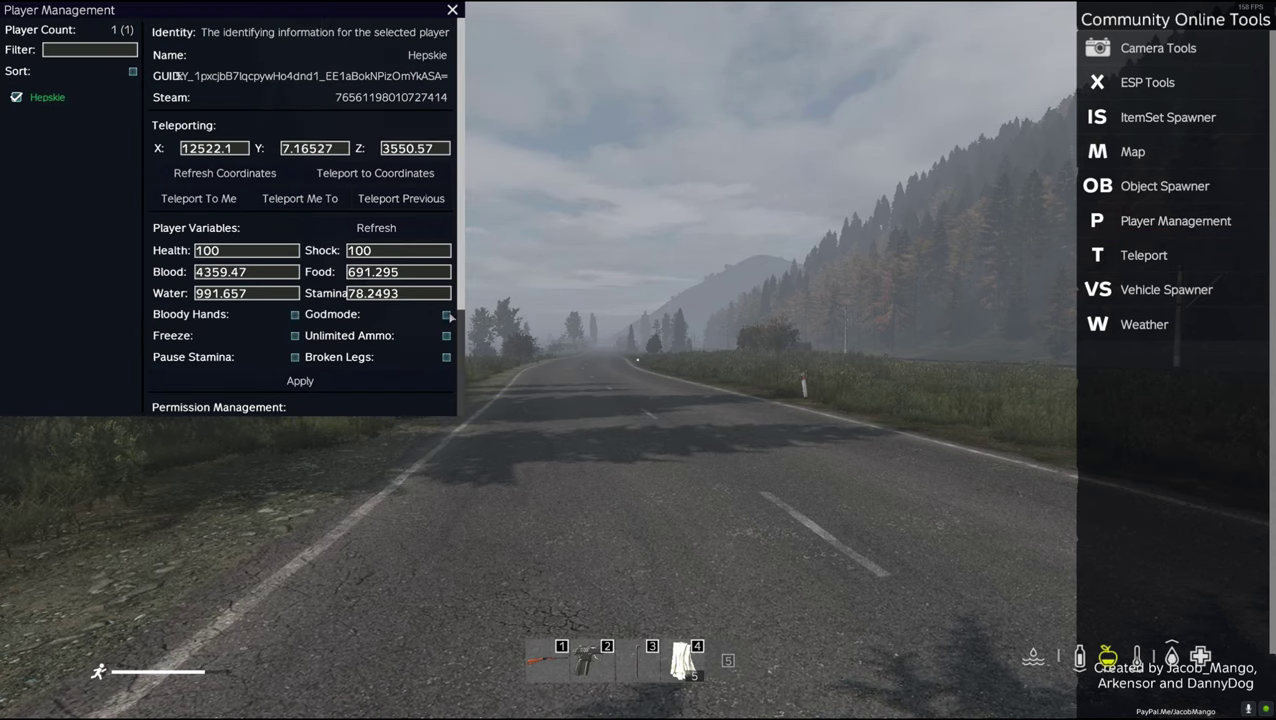
{"action": "left_click", "coordinate": [305, 380]}
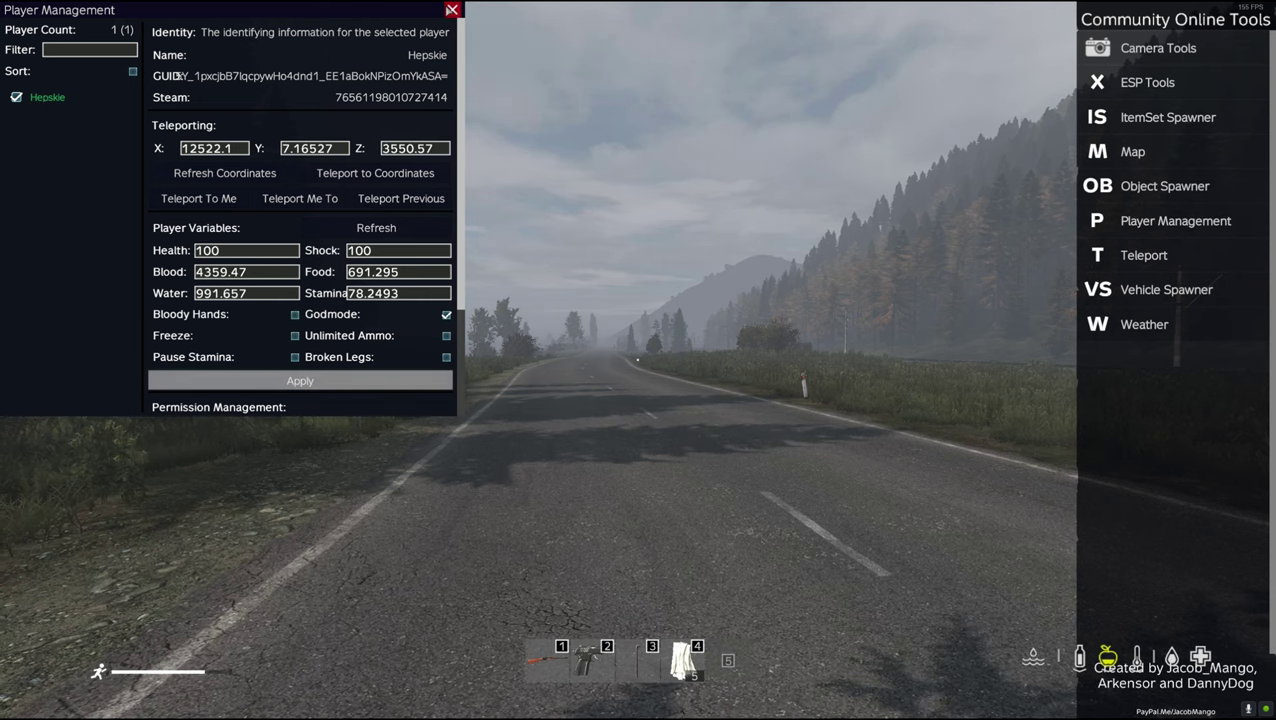
{"action": "left_click", "coordinate": [452, 10]}
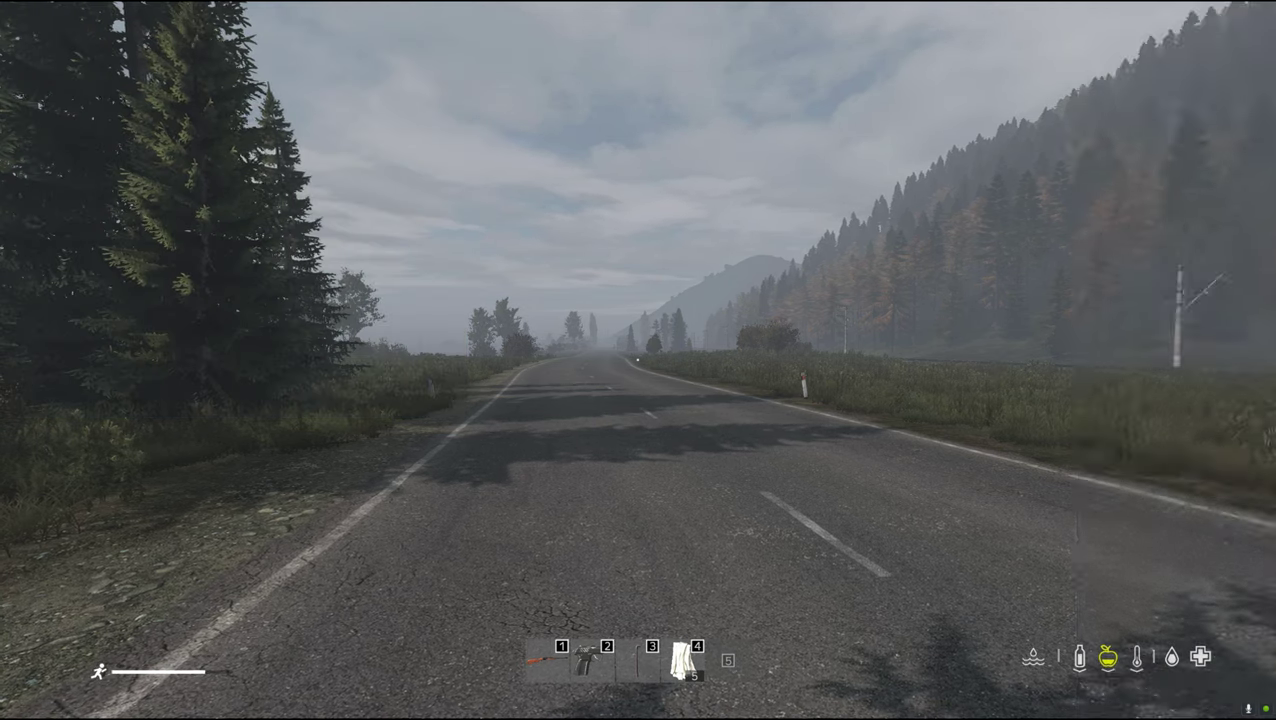
Reopen Player Management and reselect the player to reload the character's details and coordinates
{"action": "key", "text": "y"}
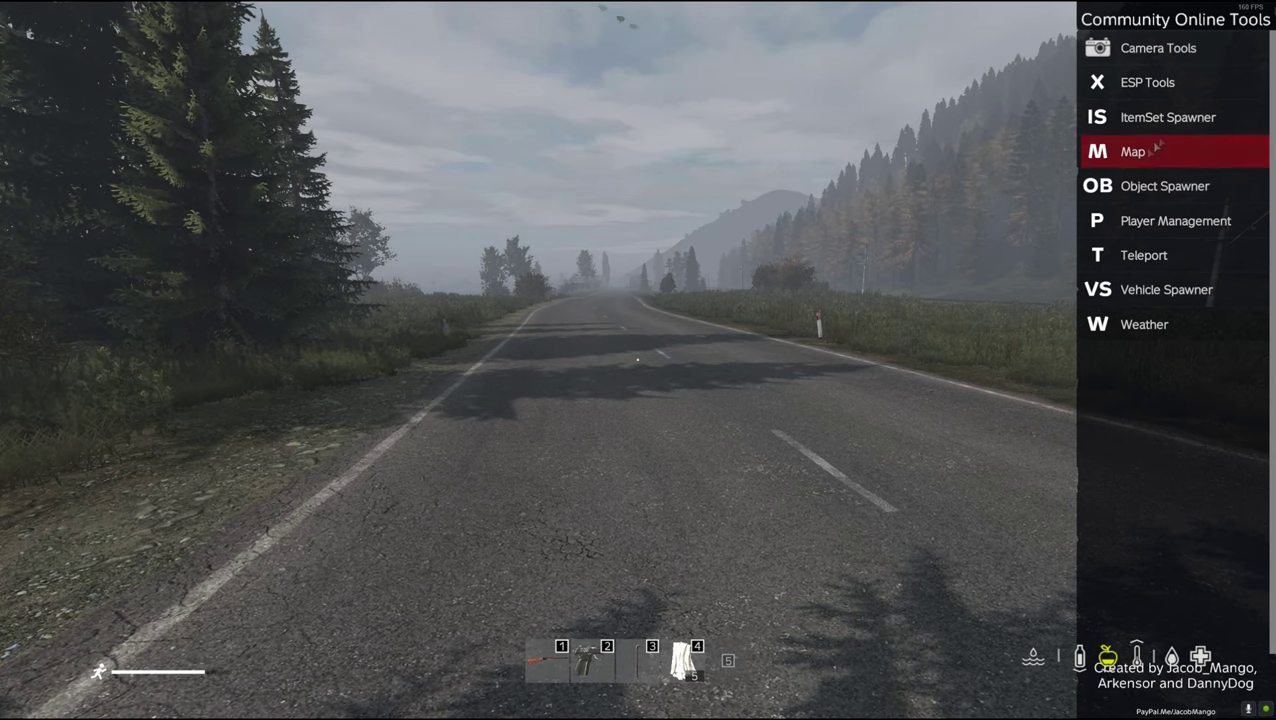
{"action": "left_click", "coordinate": [1175, 221]}
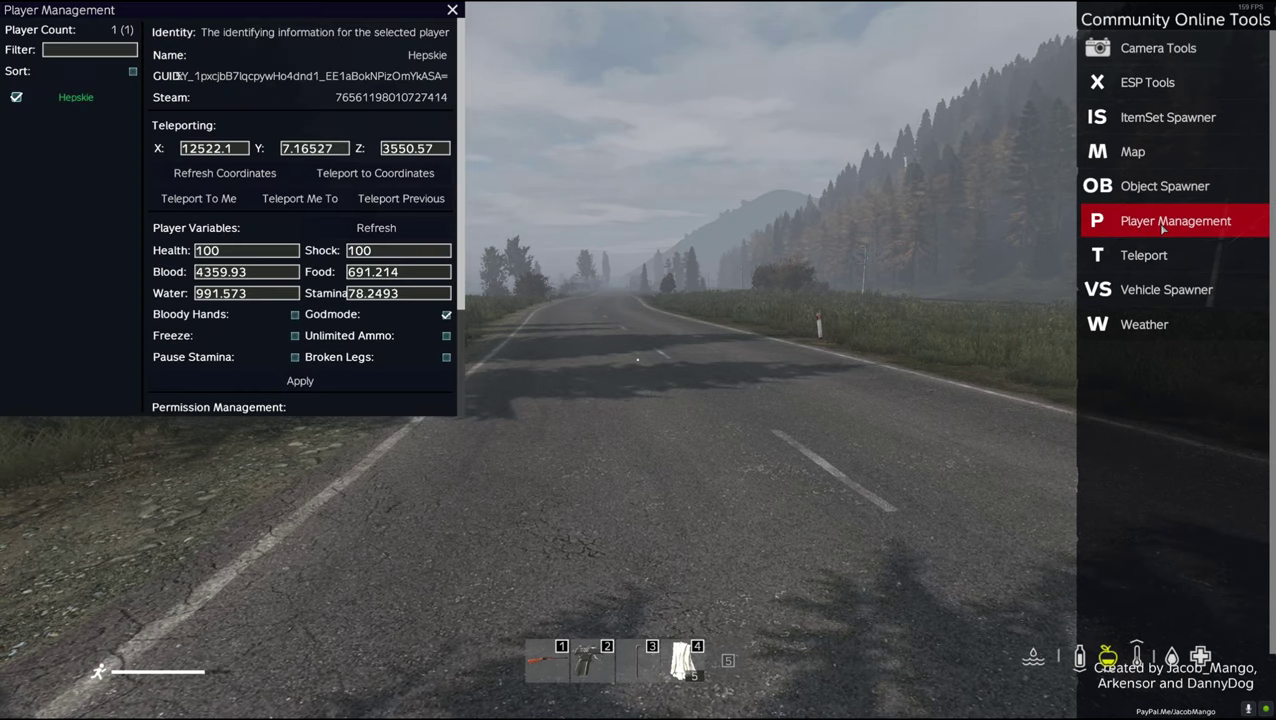
{"action": "left_click", "coordinate": [95, 104]}
{"action": "left_click", "coordinate": [57, 100]}
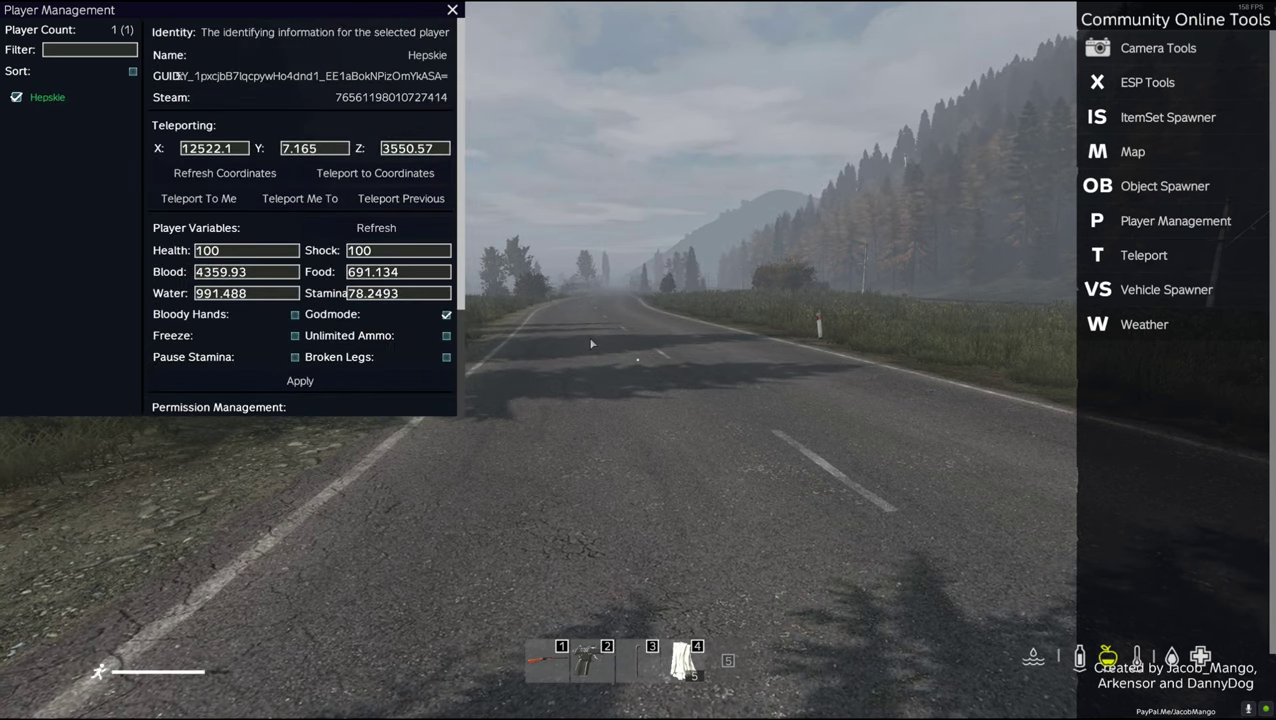
Copy the first coordinate from Notepad and set the player's teleport X to 12372.53 in DayZ
{"action": "key", "text": "alt+Tab"}
{"action": "key", "text": "alt+Tab"}
{"action": "key", "text": "alt+Tab"}
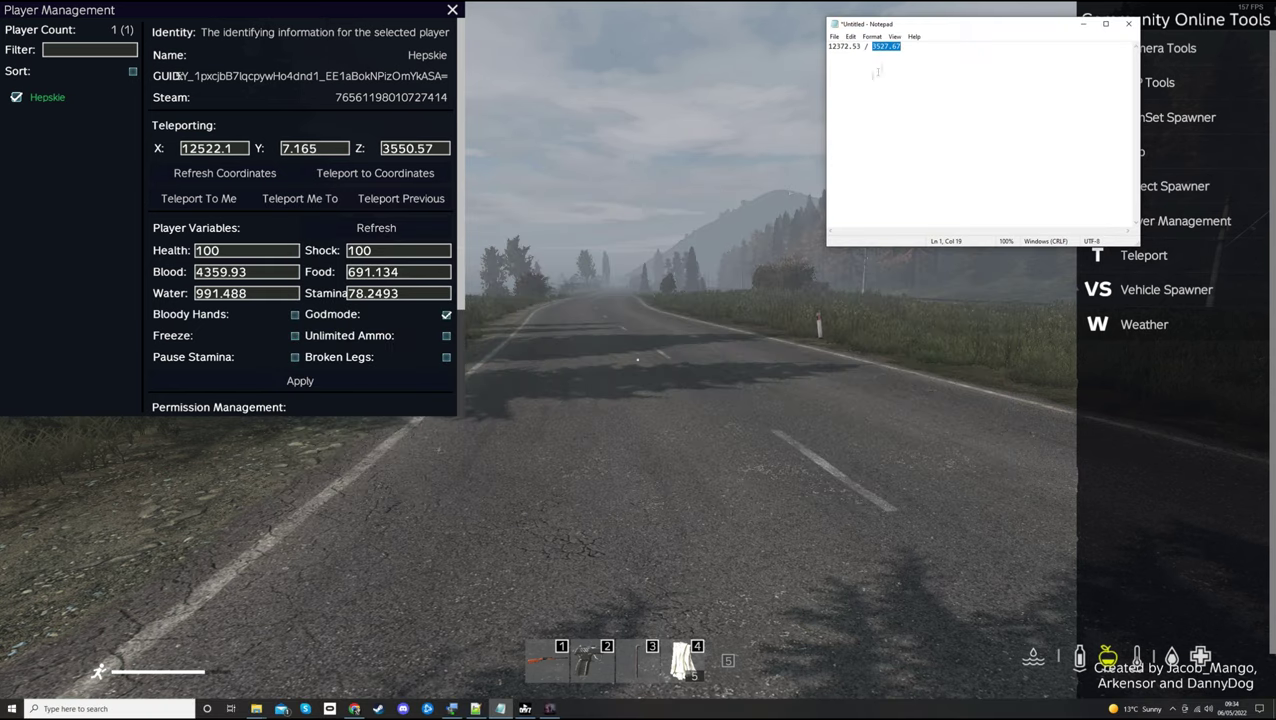
{"action": "key", "text": "Left"}
{"action": "left_click_drag", "start_coordinate": [861, 46], "coordinate": [830, 47]}
{"action": "key", "text": "alt+Tab"}
{"action": "key", "text": "alt+Tab"}
{"action": "key", "text": "alt+Tab"}
{"action": "key", "text": "alt+Tab"}
{"action": "key", "text": "alt+Tab"}
{"action": "key", "text": "alt+Tab"}
{"action": "key", "text": "alt+Tab"}
{"action": "key", "text": "alt+Tab"}
{"action": "left_click", "coordinate": [240, 150]}
{"action": "key", "text": "BackSpace"}
{"action": "key", "text": "BackSpace"}
{"action": "key", "text": "BackSpace"}
{"action": "key", "text": "BackSpace"}
{"action": "key", "text": "BackSpace"}
{"action": "key", "text": "BackSpace"}
{"action": "key", "text": "BackSpace"}
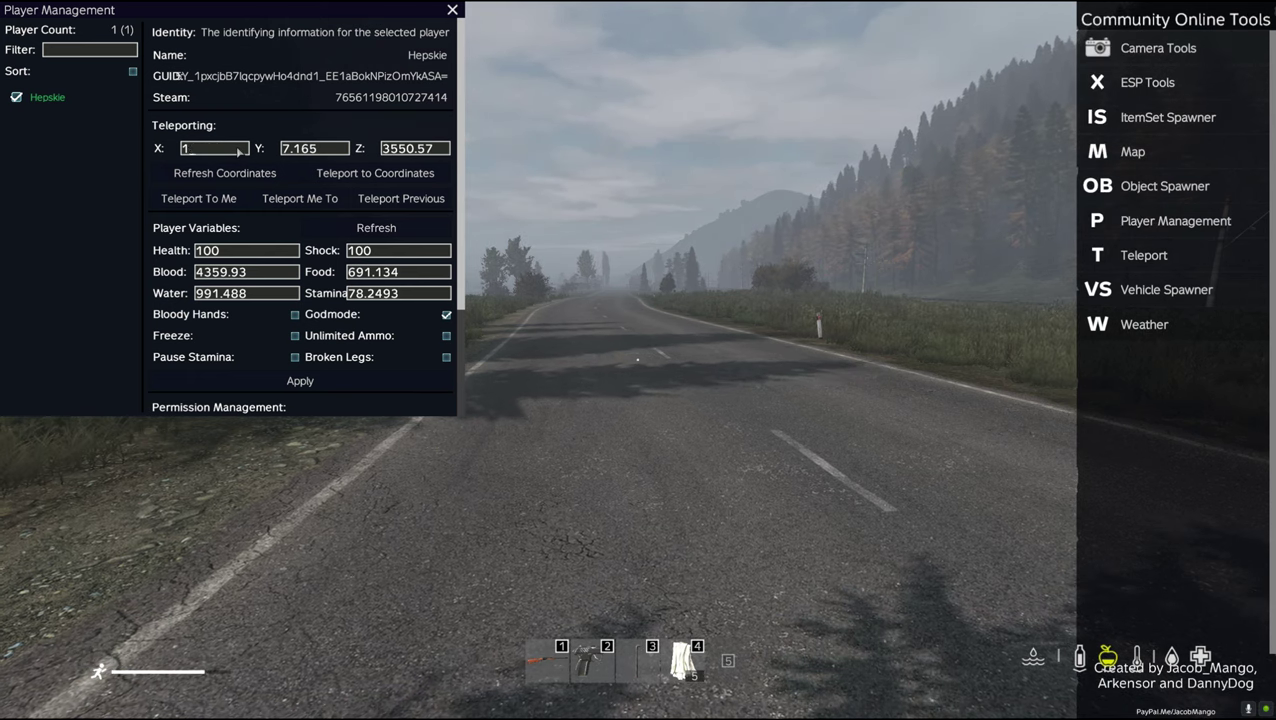
{"action": "type", "text": "12372.53"}
Copy the second coordinate from Notepad and set the player's teleport Z to 3527.67 in DayZ
{"action": "key", "text": "alt+Tab"}
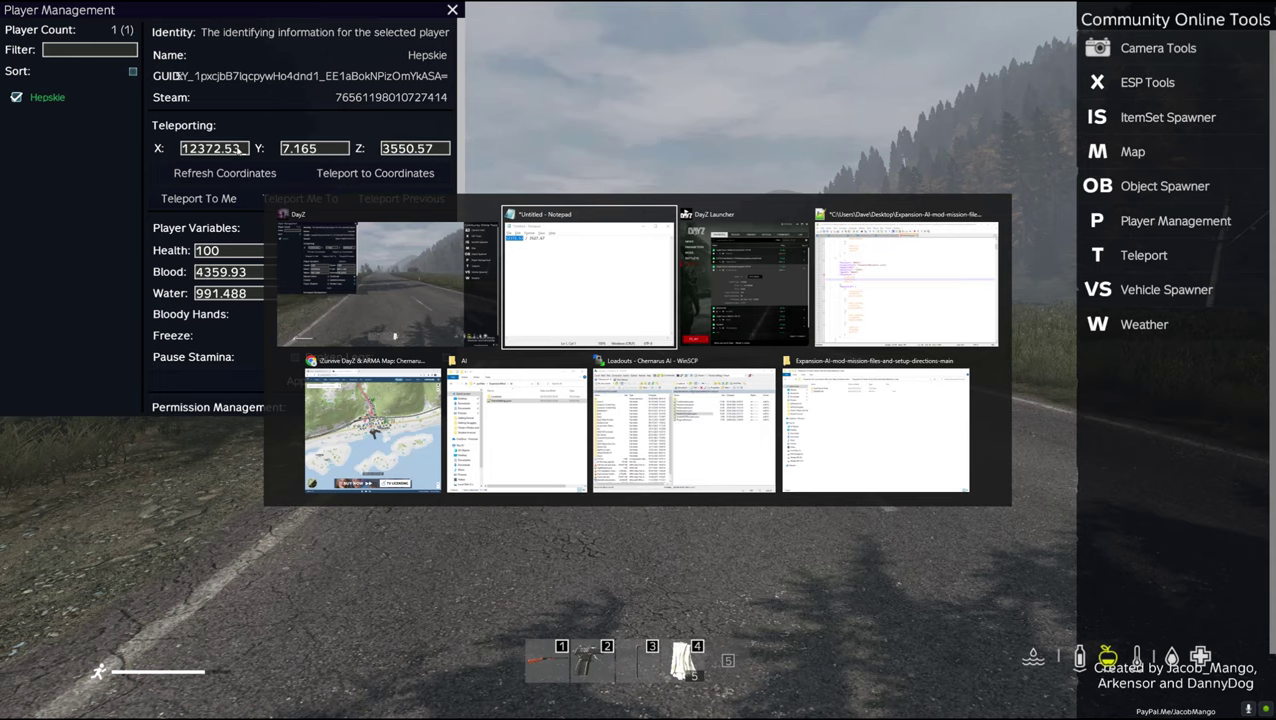
{"action": "left_click_drag", "start_coordinate": [902, 48], "coordinate": [874, 51]}
{"action": "key", "text": "ctrl+c"}
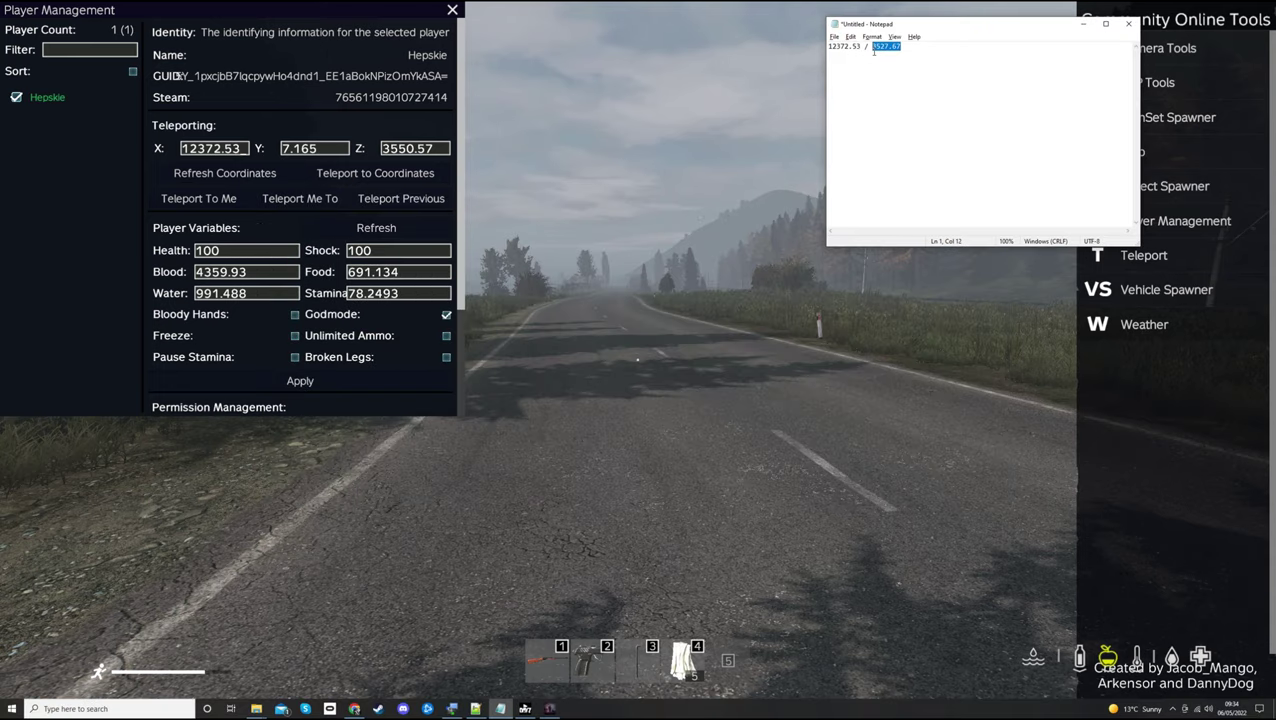
{"action": "key", "text": "alt+Tab"}
{"action": "key", "text": "BackSpace"}
{"action": "key", "text": "BackSpace"}
{"action": "key", "text": "BackSpace"}
{"action": "key", "text": "BackSpace"}
{"action": "key", "text": "BackSpace"}
{"action": "key", "text": "BackSpace"}
{"action": "key", "text": "BackSpace"}
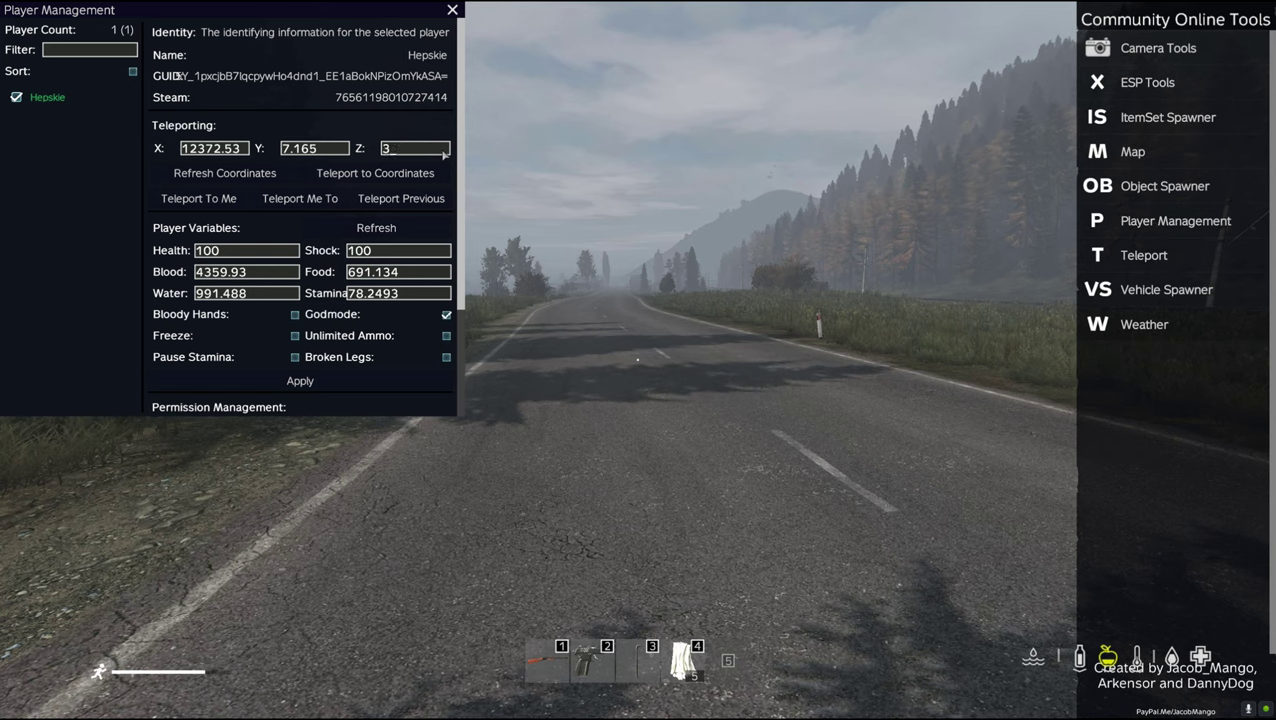
{"action": "key", "text": "ctrl+v"}
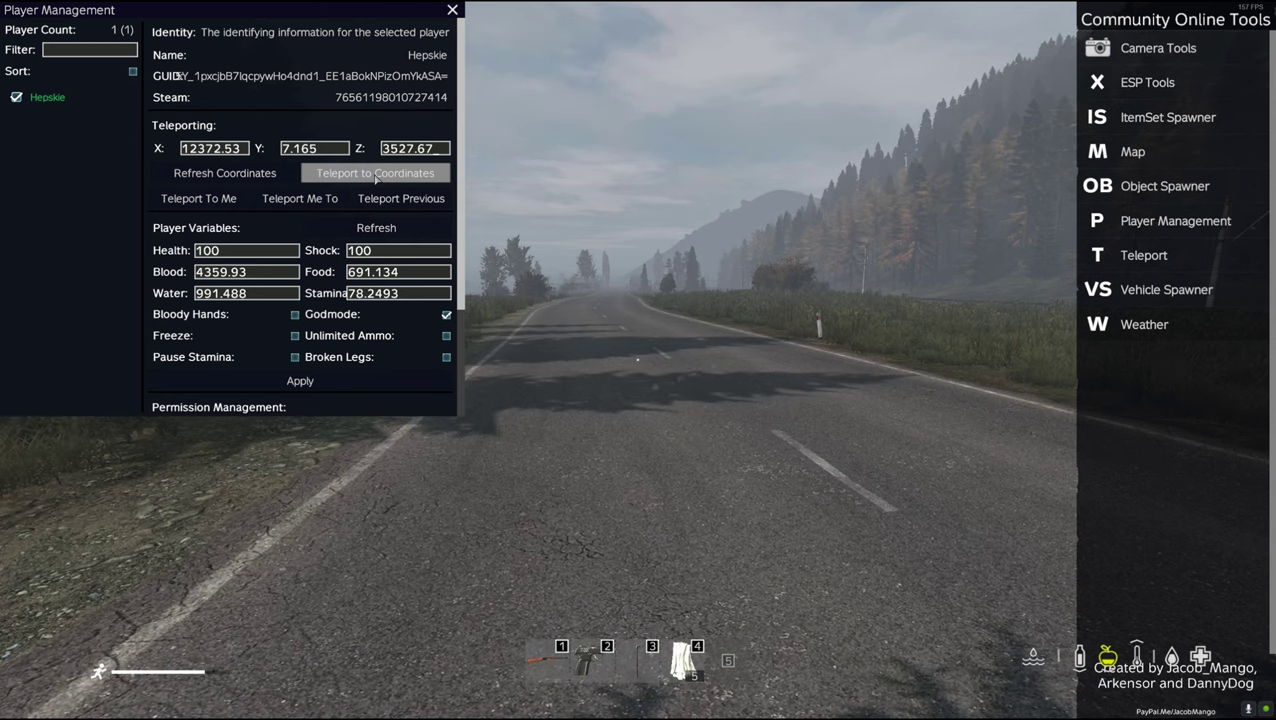
Teleport the player to the entered coordinates and reselect the player to reload the position values
{"action": "left_click", "coordinate": [375, 175]}
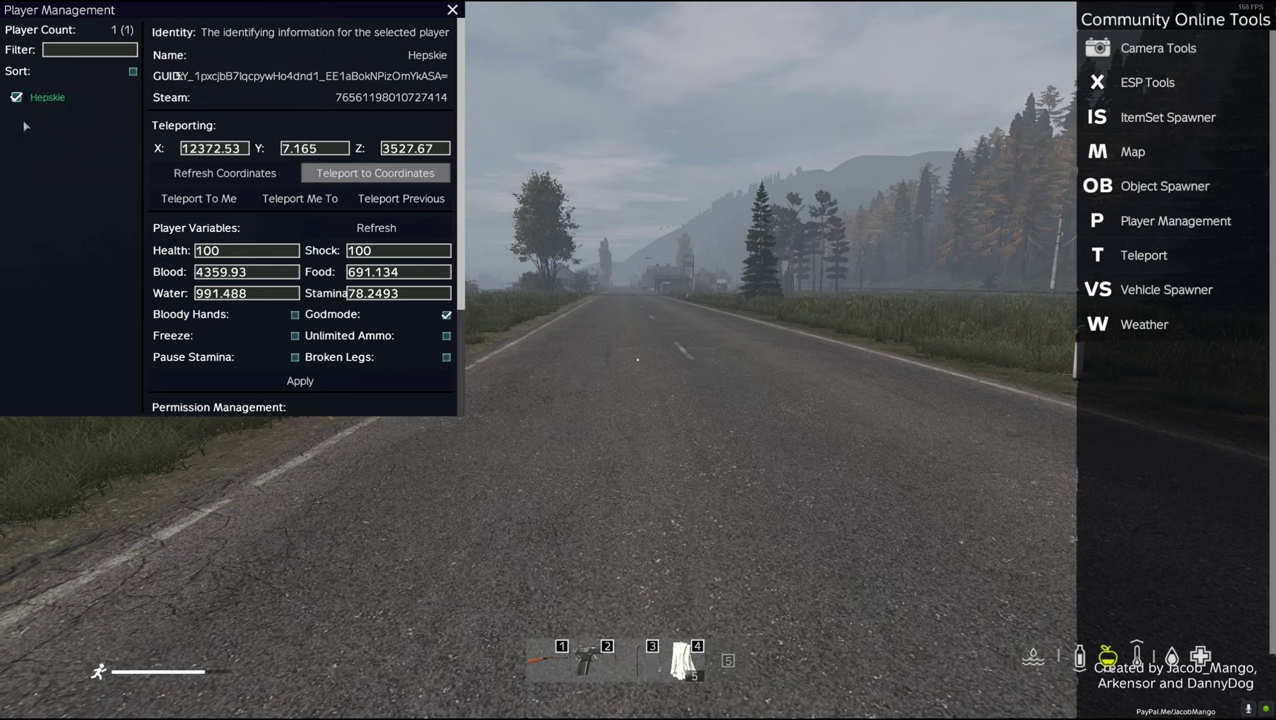
{"action": "left_click", "coordinate": [49, 100]}
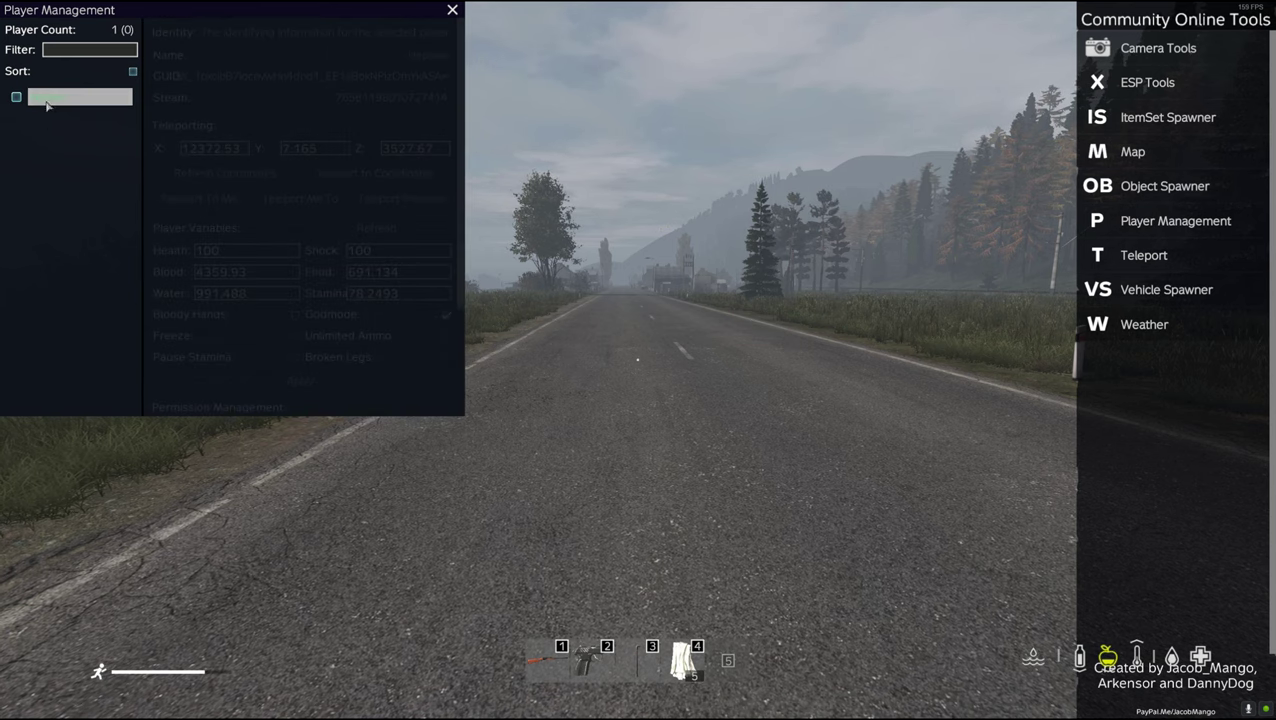
{"action": "left_click", "coordinate": [46, 101]}
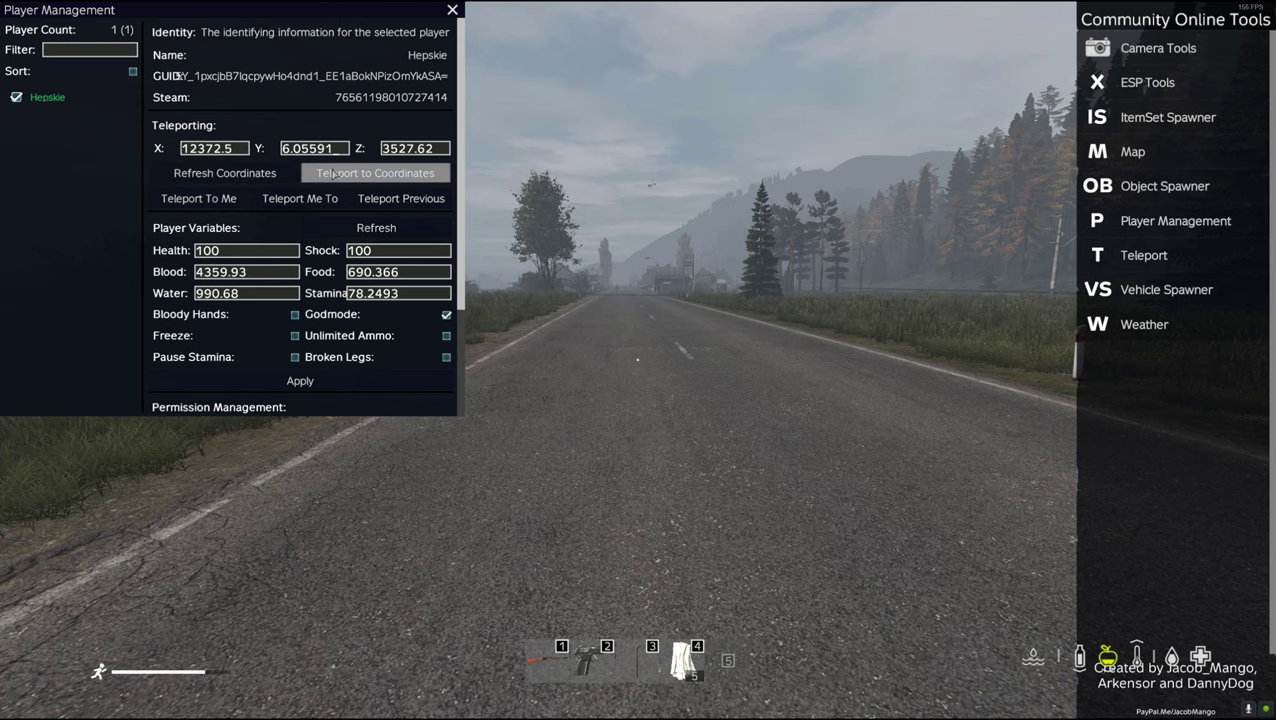
Switch to PatrolSettings.json in Notepad++ and set the new patrol's StartPos height to 6
{"action": "key", "text": "alt+Tab"}
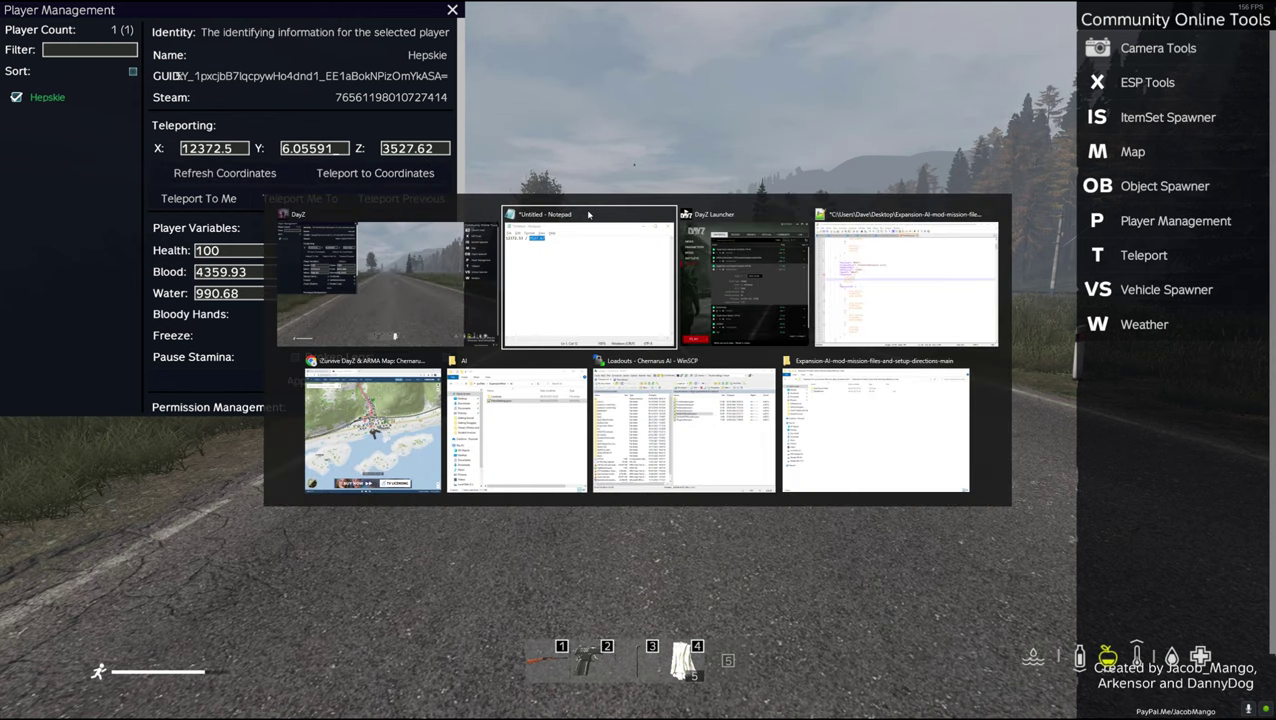
{"action": "key", "text": "alt+Tab"}
{"action": "key", "text": "alt+Tab"}
{"action": "key", "text": "alt+Tab"}
{"action": "key", "text": "alt+Tab"}
{"action": "key", "text": "alt+Tab"}
{"action": "key", "text": "alt+Tab"}
{"action": "key", "text": "alt+Tab"}
{"action": "key", "text": "alt+Tab"}
{"action": "key", "text": "alt+Tab"}
{"action": "key", "text": "alt+Tab"}
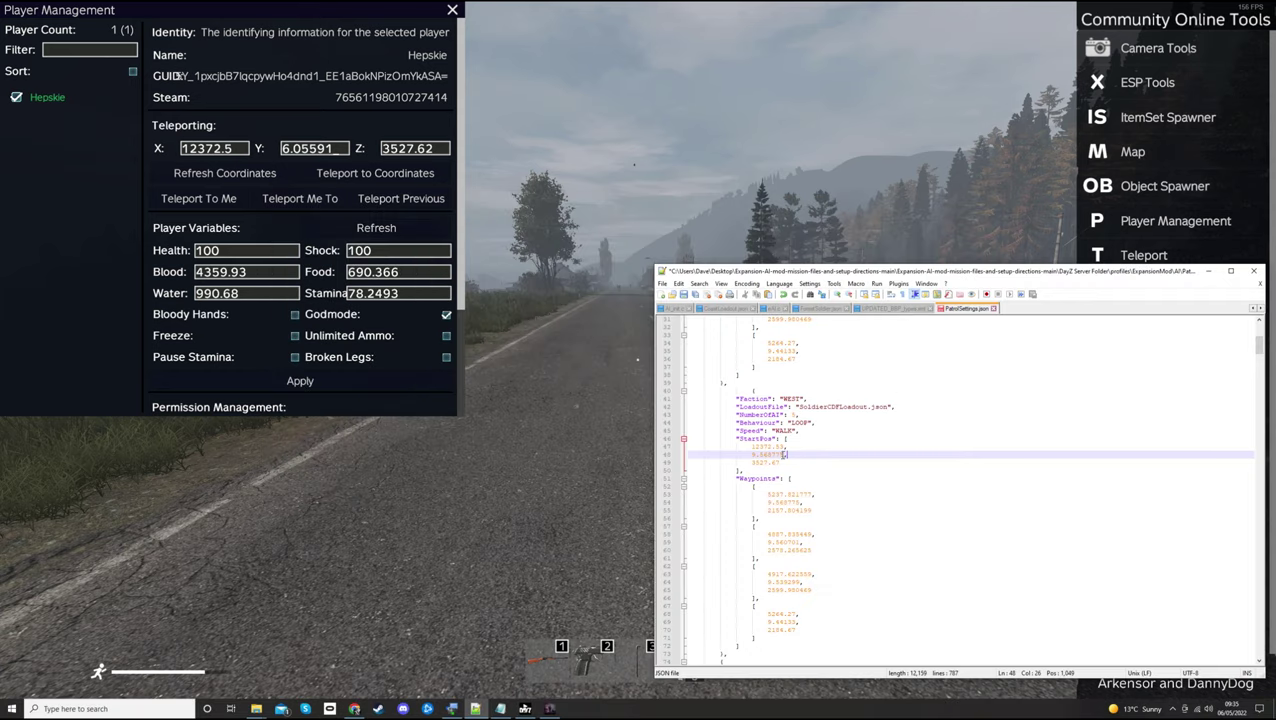
{"action": "left_click_drag", "start_coordinate": [785, 454], "coordinate": [752, 455]}
{"action": "key", "text": "BackSpace"}
Close Player Management in DayZ and walk the character along the road to view the patrol's start area
{"action": "left_click", "coordinate": [404, 10]}
{"action": "left_click", "coordinate": [452, 10]}
{"action": "key", "text": "End"}
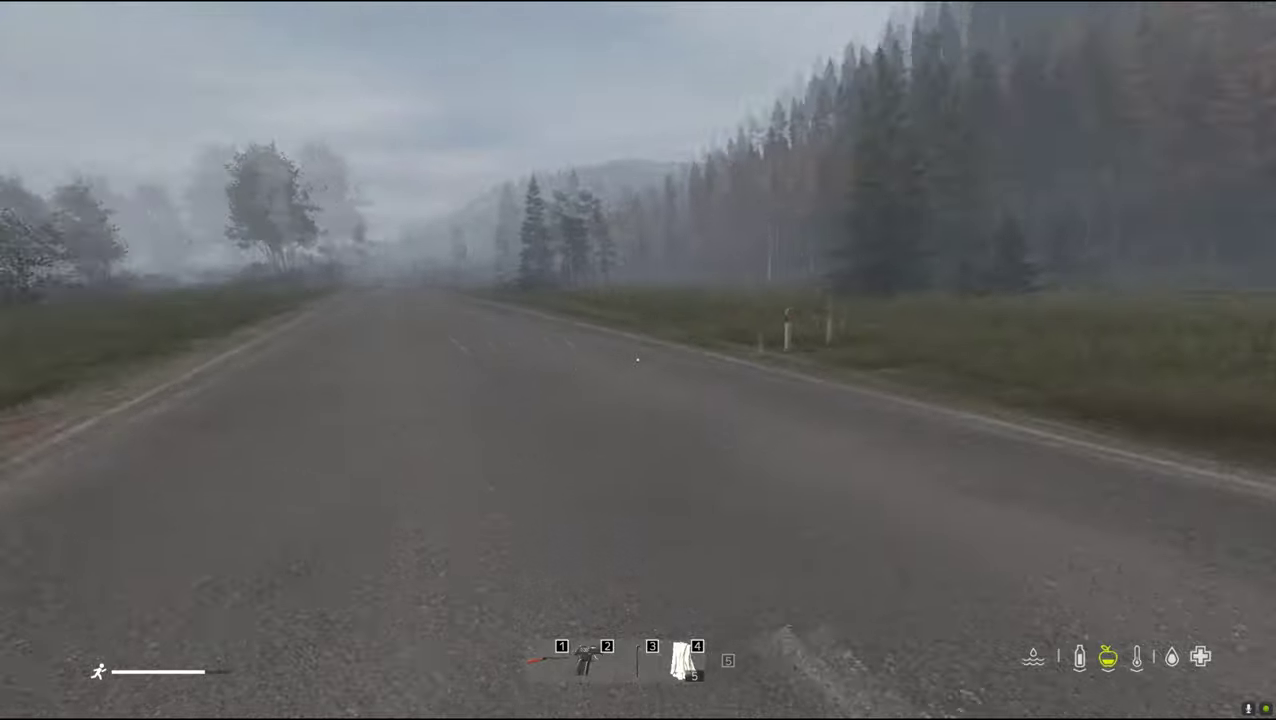
{"action": "key", "text": "w"}
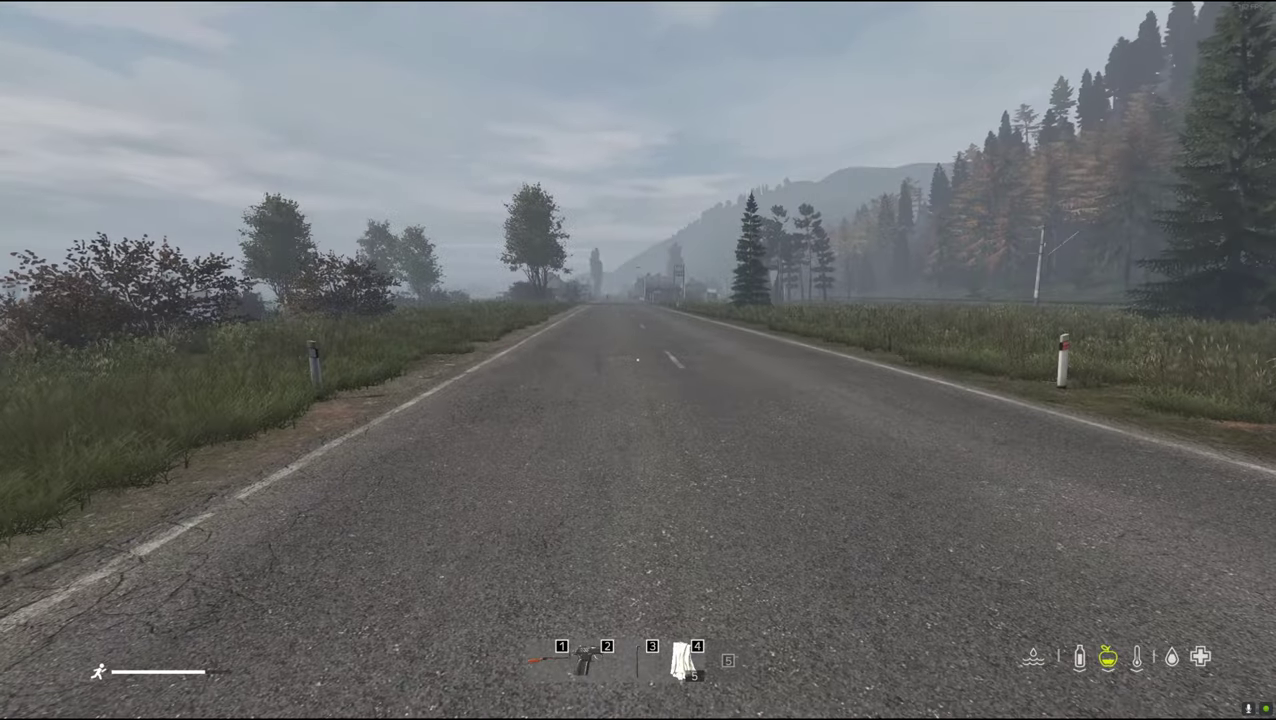
In PatrolSettings.json, replace the new patrol's first waypoint coordinates with a copy of its StartPos values 12372.53, 6, 3527.67
{"action": "key", "text": "alt+Tab"}
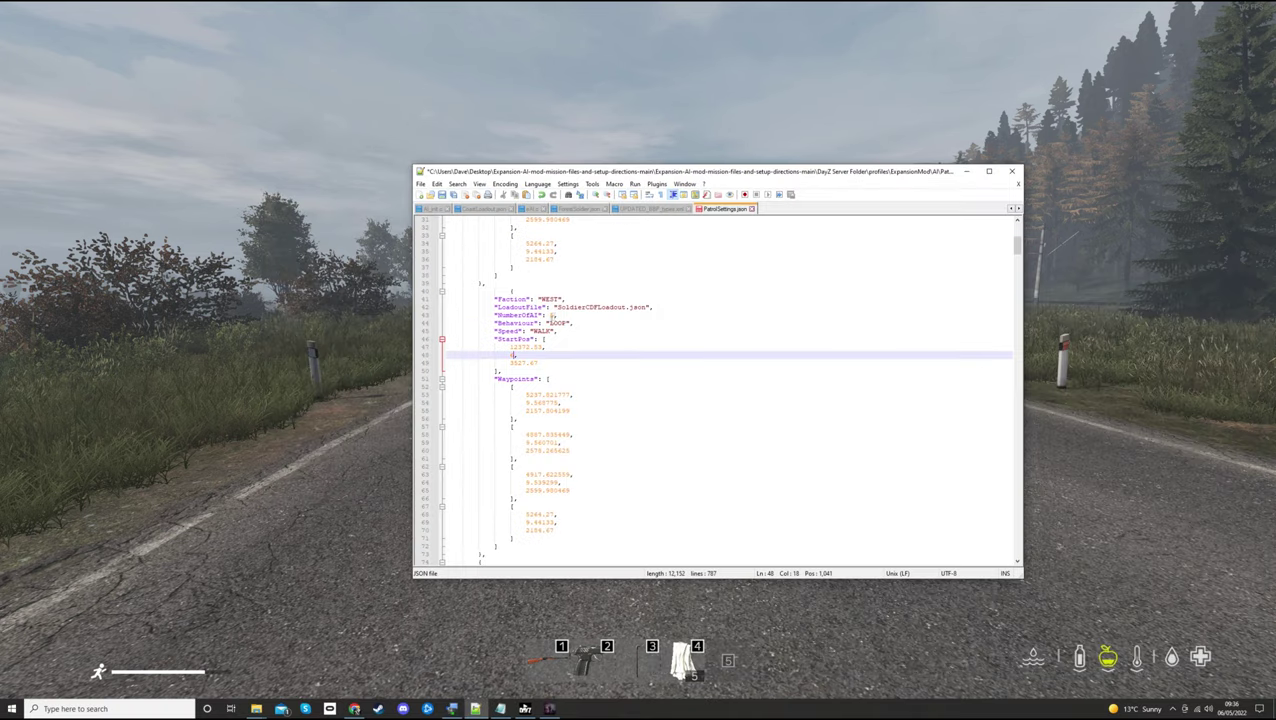
{"action": "left_click", "coordinate": [545, 363]}
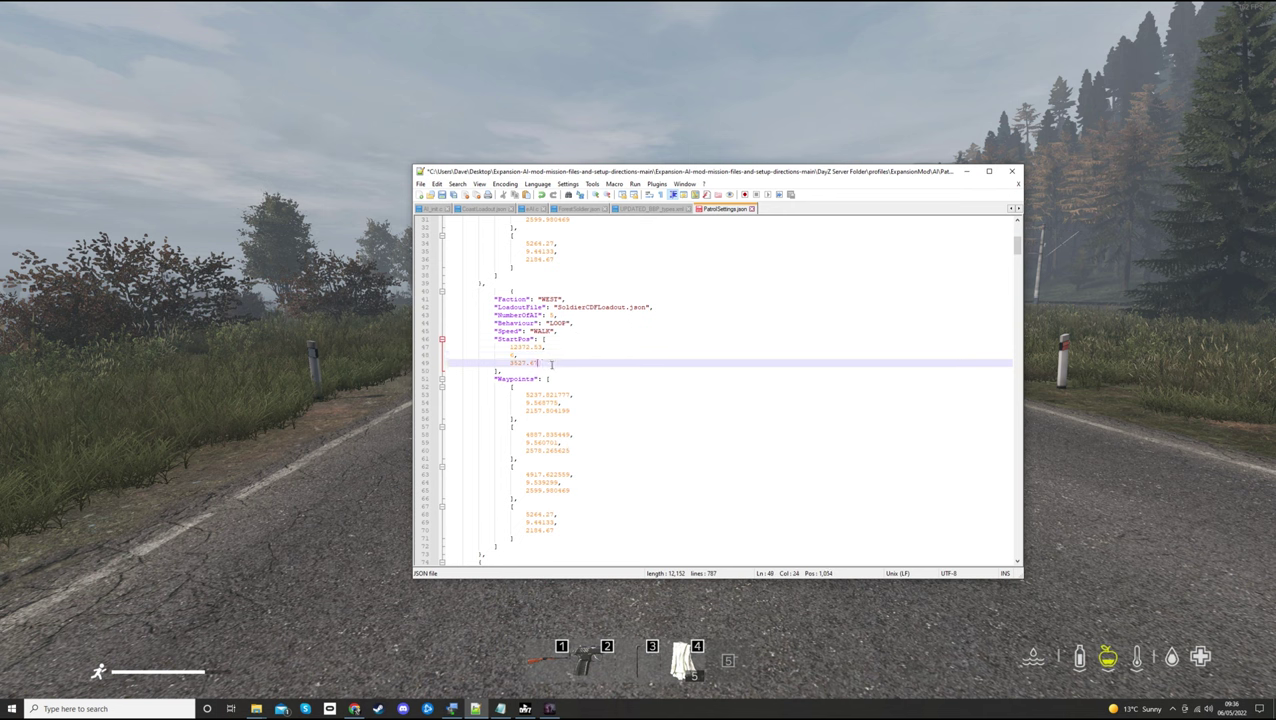
{"action": "left_click_drag", "start_coordinate": [526, 396], "coordinate": [573, 411]}
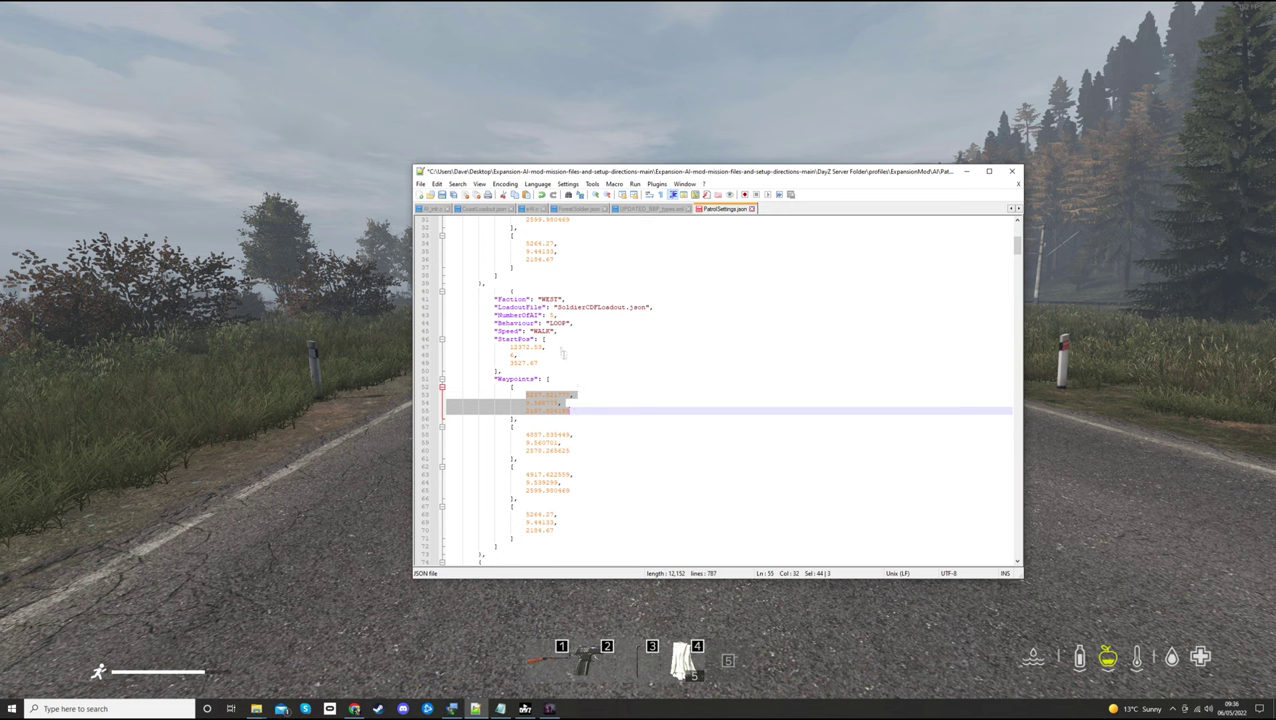
{"action": "left_click", "coordinate": [510, 347]}
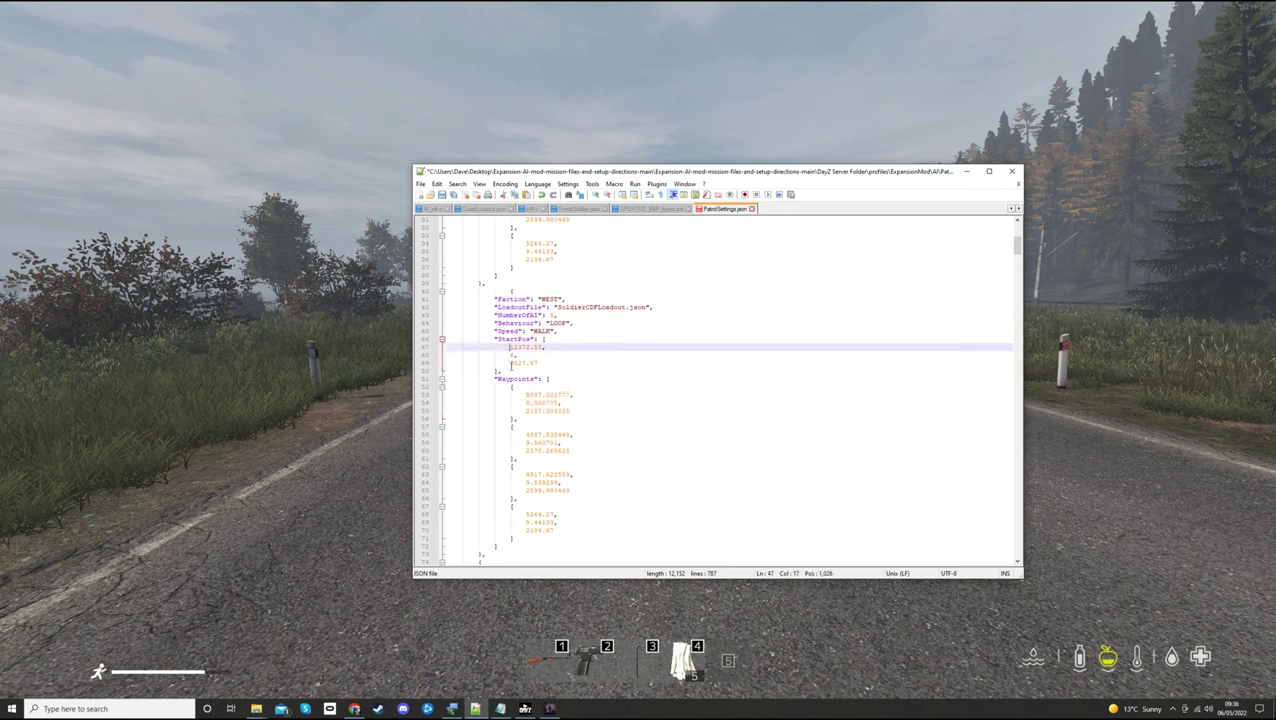
{"action": "left_click_drag", "start_coordinate": [510, 347], "coordinate": [552, 364]}
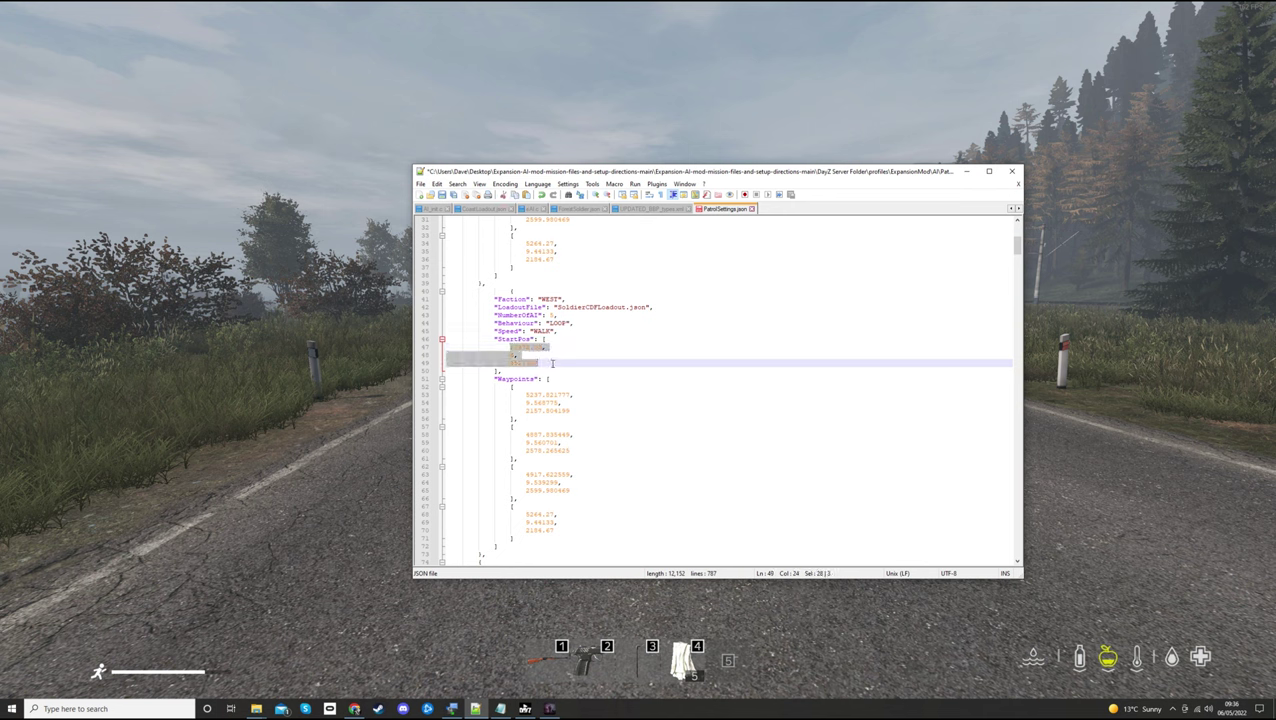
{"action": "left_click_drag", "start_coordinate": [572, 411], "coordinate": [527, 397]}
{"action": "type", "text": "12372.53, \t\t\t\t0, \t\t\t\t3527.67"}
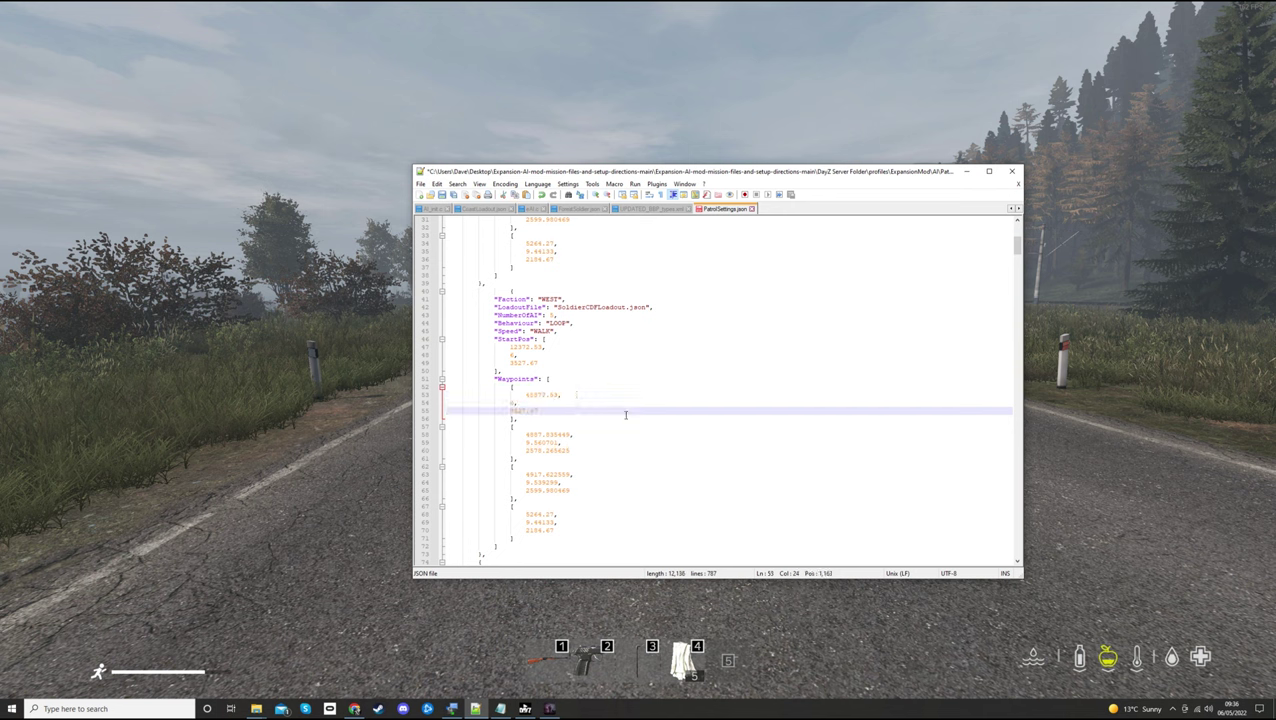
Indent the first waypoint's height and Z lines to align with its X value
{"action": "left_click", "coordinate": [510, 403]}
{"action": "left_click", "coordinate": [510, 410]}
{"action": "key", "text": "Tab"}
{"action": "left_click", "coordinate": [595, 456]}
{"action": "left_click", "coordinate": [584, 440]}
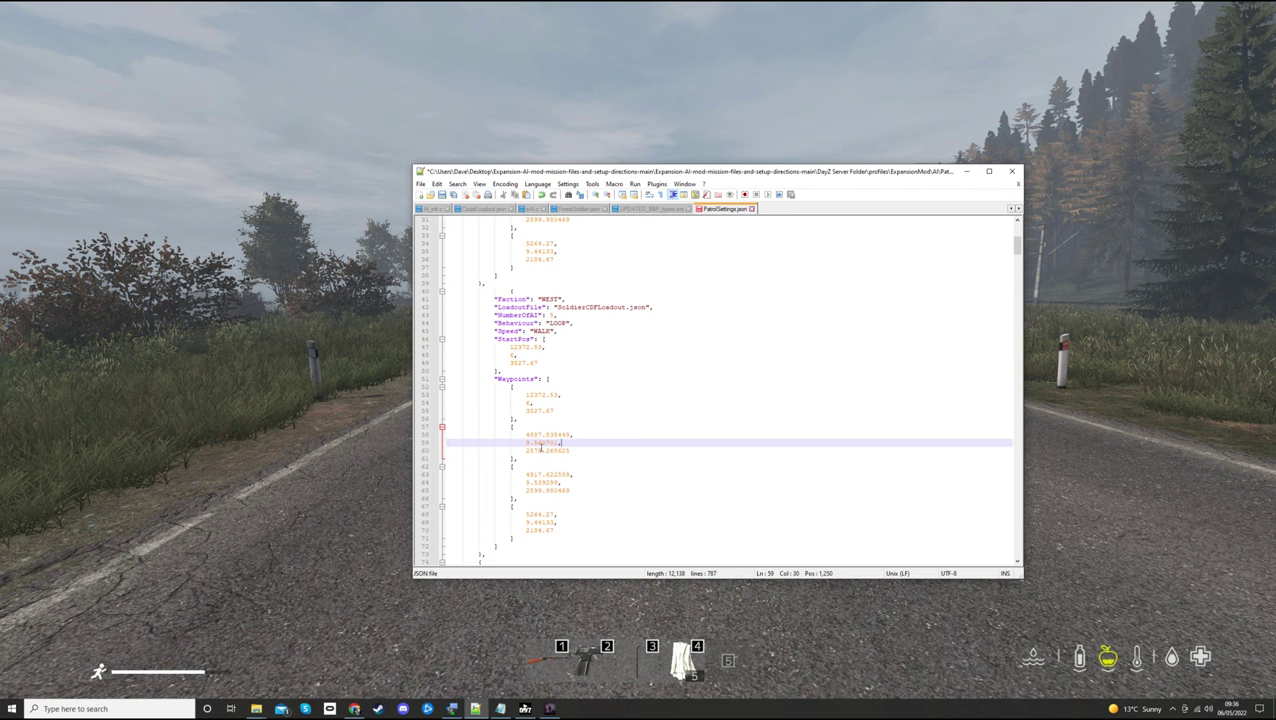
Delete the new patrol's last two waypoints and the trailing comma after the second waypoint
{"action": "scroll", "coordinate": [541, 447], "scroll_direction": "down", "scroll_amount": 1}
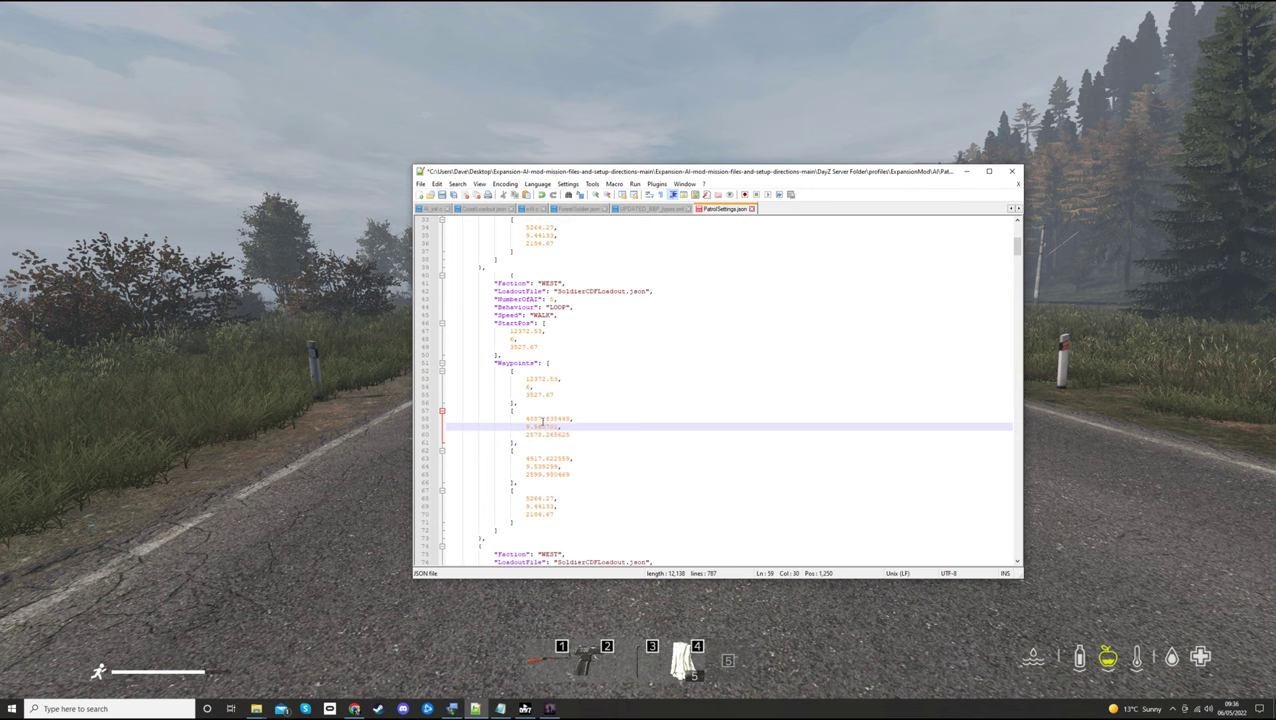
{"action": "left_click", "coordinate": [531, 521]}
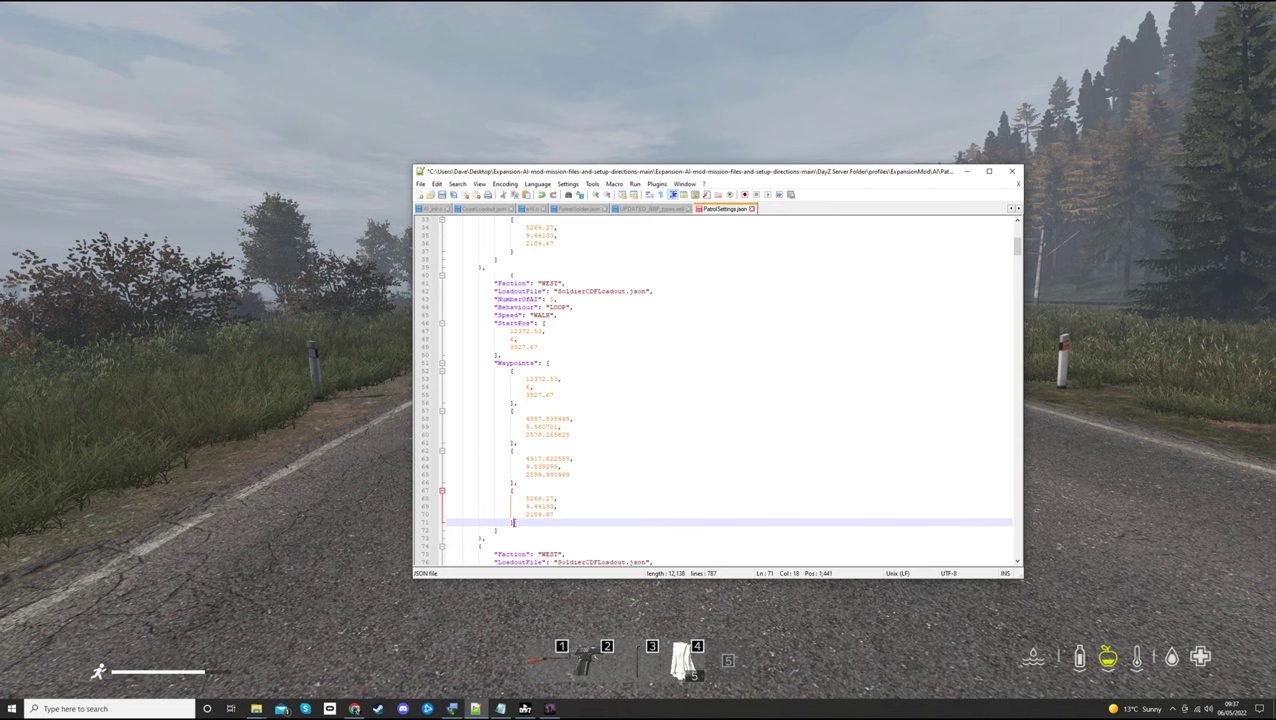
{"action": "mouse_move", "coordinate": [513, 522]}
{"action": "left_mouse_down"}
{"action": "mouse_move", "coordinate": [530, 490]}
{"action": "mouse_move", "coordinate": [517, 522]}
{"action": "left_mouse_up"}
{"action": "left_click_drag", "start_coordinate": [516, 522], "coordinate": [514, 451]}
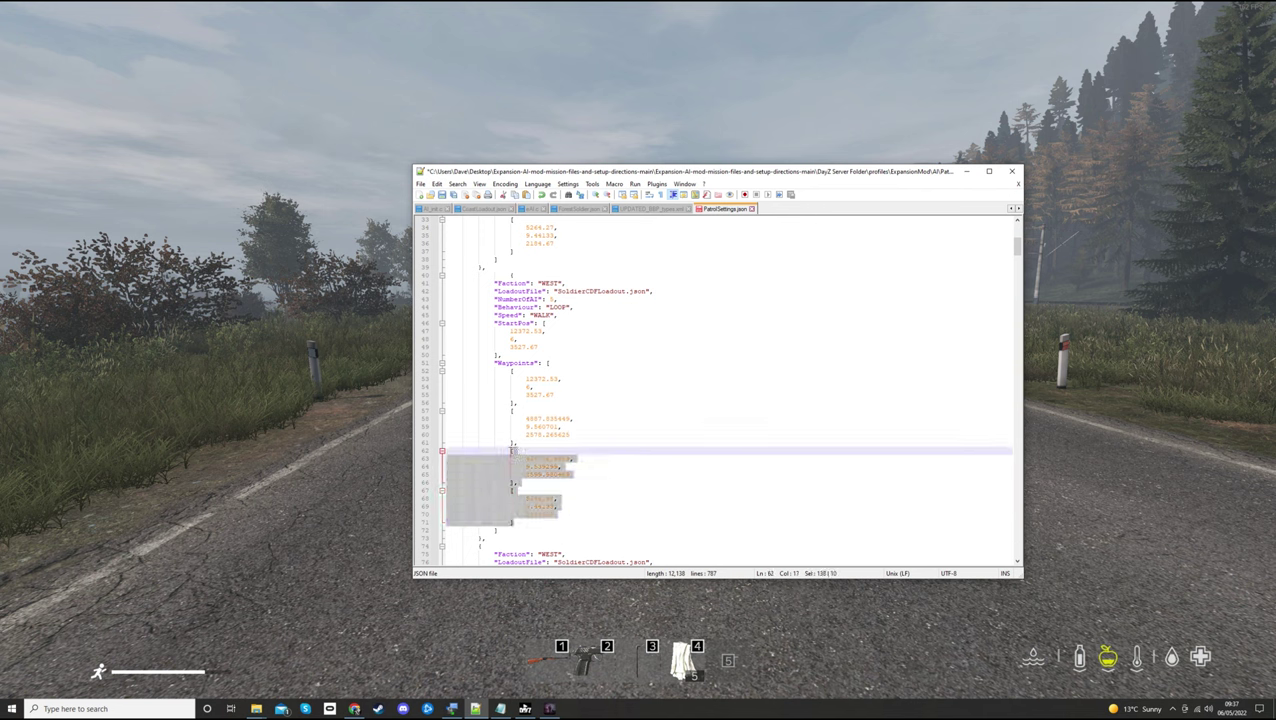
{"action": "key", "text": "Delete"}
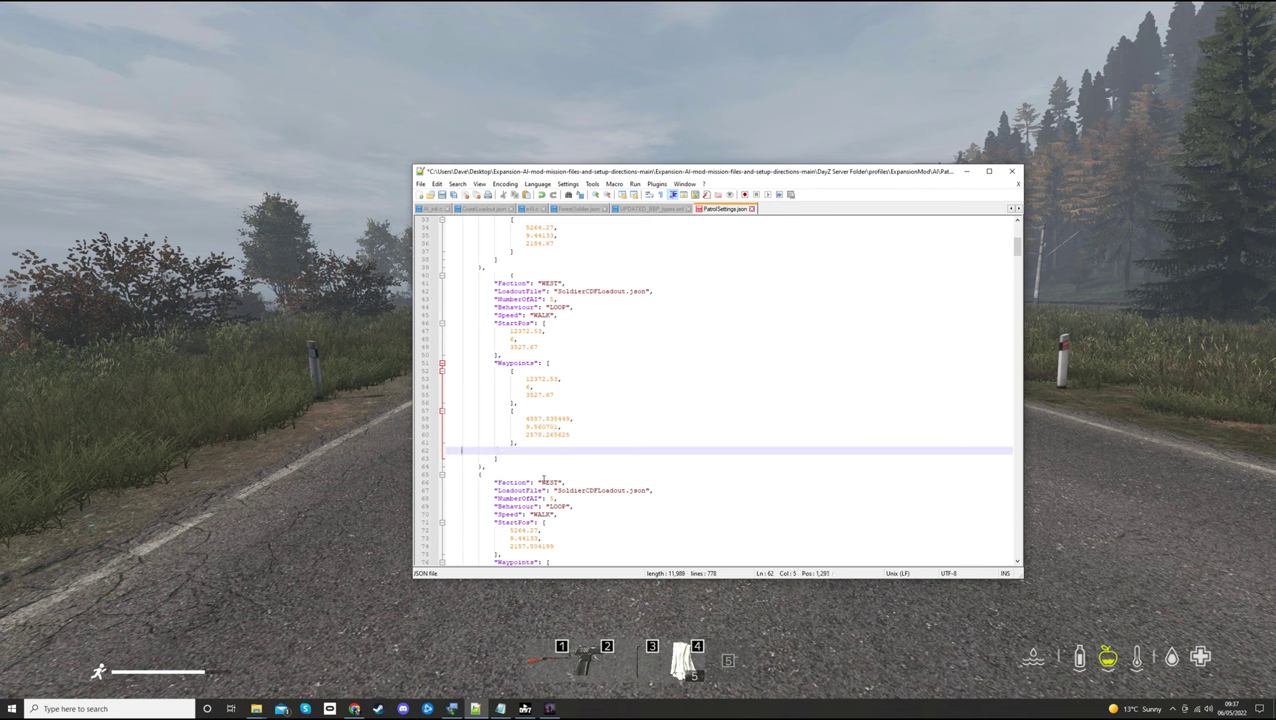
{"action": "key", "text": "BackSpace"}
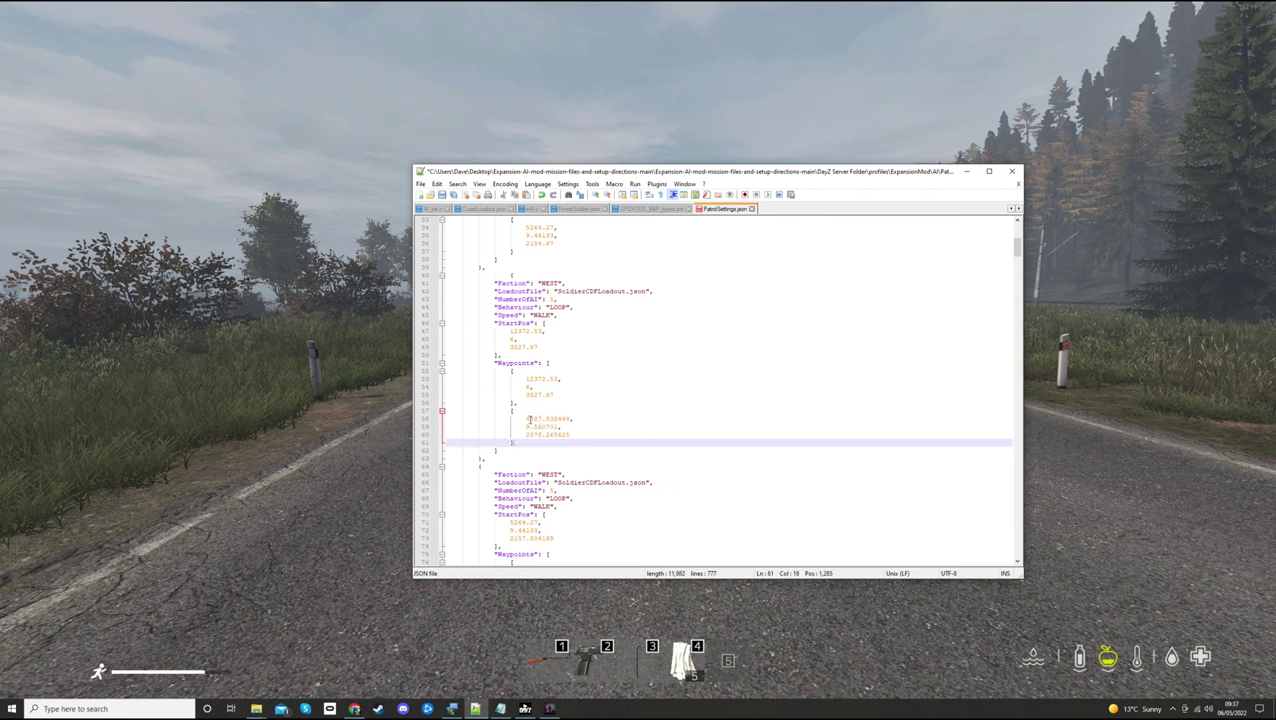
Copy the second waypoint's position from the iZurvive map and record it in Notepad as 11921.43 / 3468.36
{"action": "left_click_drag", "start_coordinate": [526, 420], "coordinate": [573, 433]}
{"action": "left_click", "coordinate": [579, 435]}
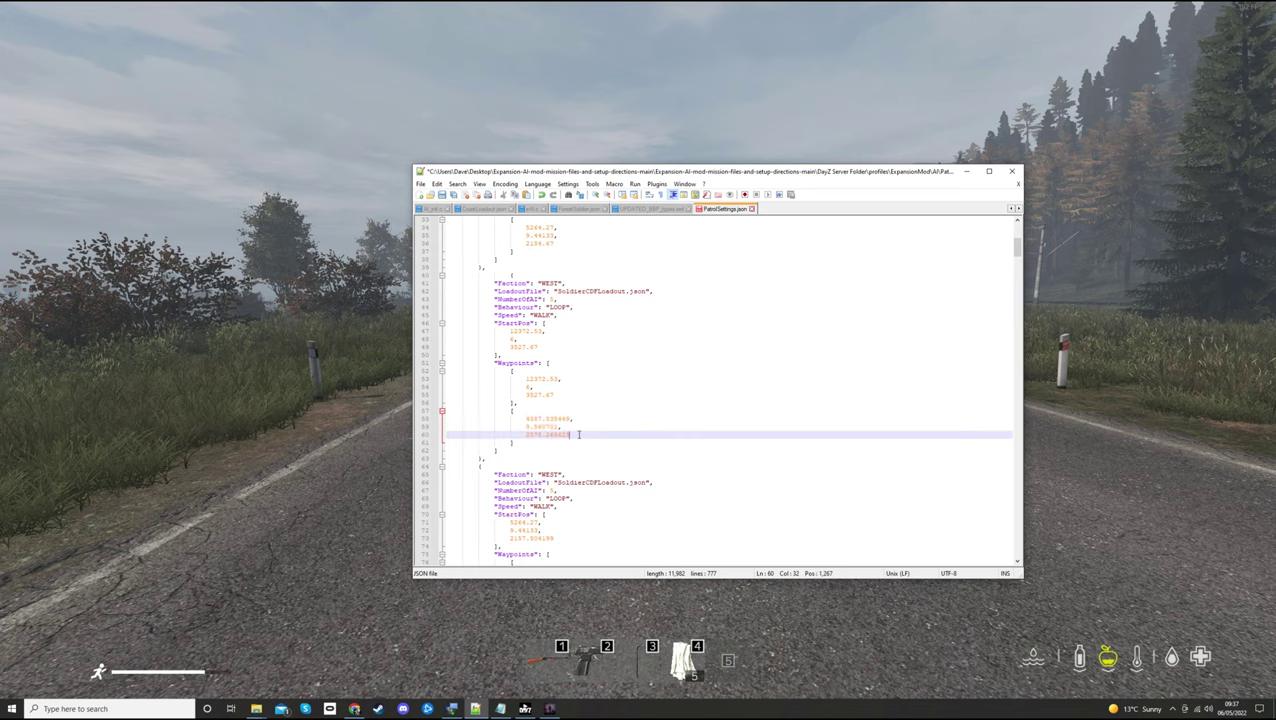
{"action": "key", "text": "alt+Tab"}
{"action": "key", "text": "alt+Tab"}
{"action": "key", "text": "alt+Tab"}
{"action": "key", "text": "alt+Tab"}
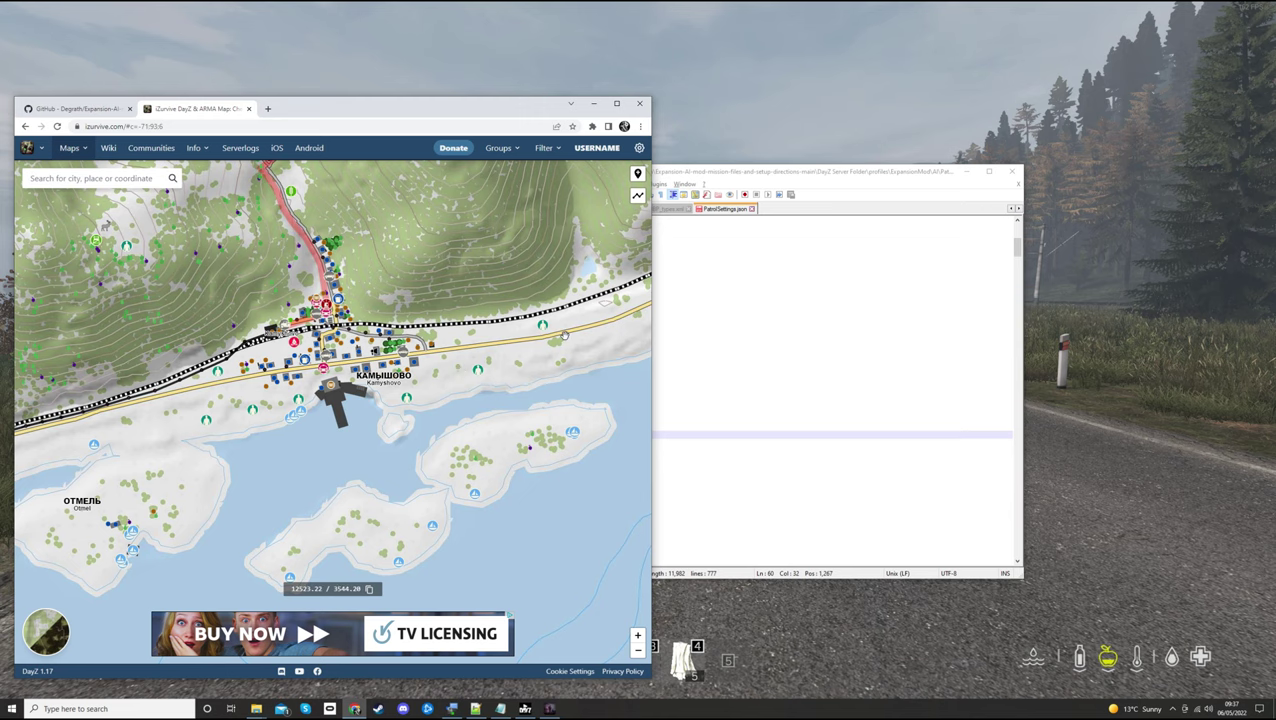
{"action": "key", "text": "alt+Tab"}
{"action": "left_click", "coordinate": [915, 65]}
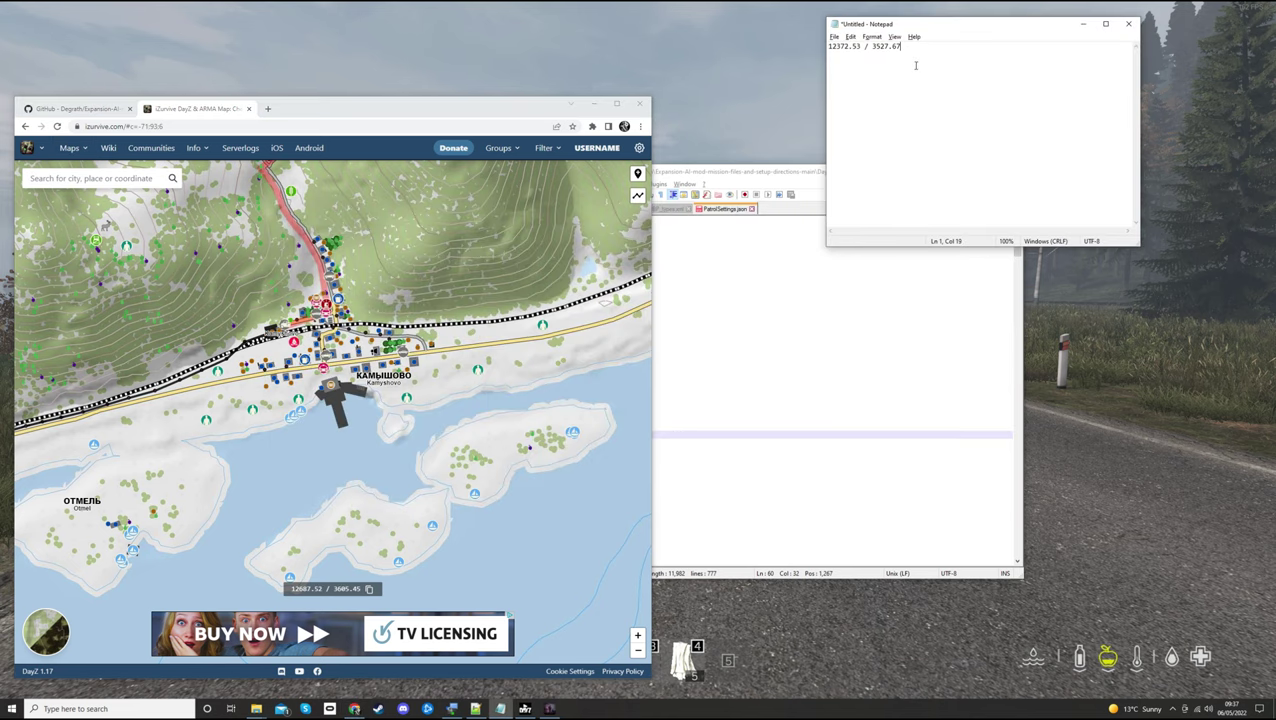
{"action": "type", "text": "11921.43 / 3468.36"}
Copy 11921.43 from Notepad and set it as the second waypoint's X value in PatrolSettings.json
{"action": "left_click", "coordinate": [705, 177]}
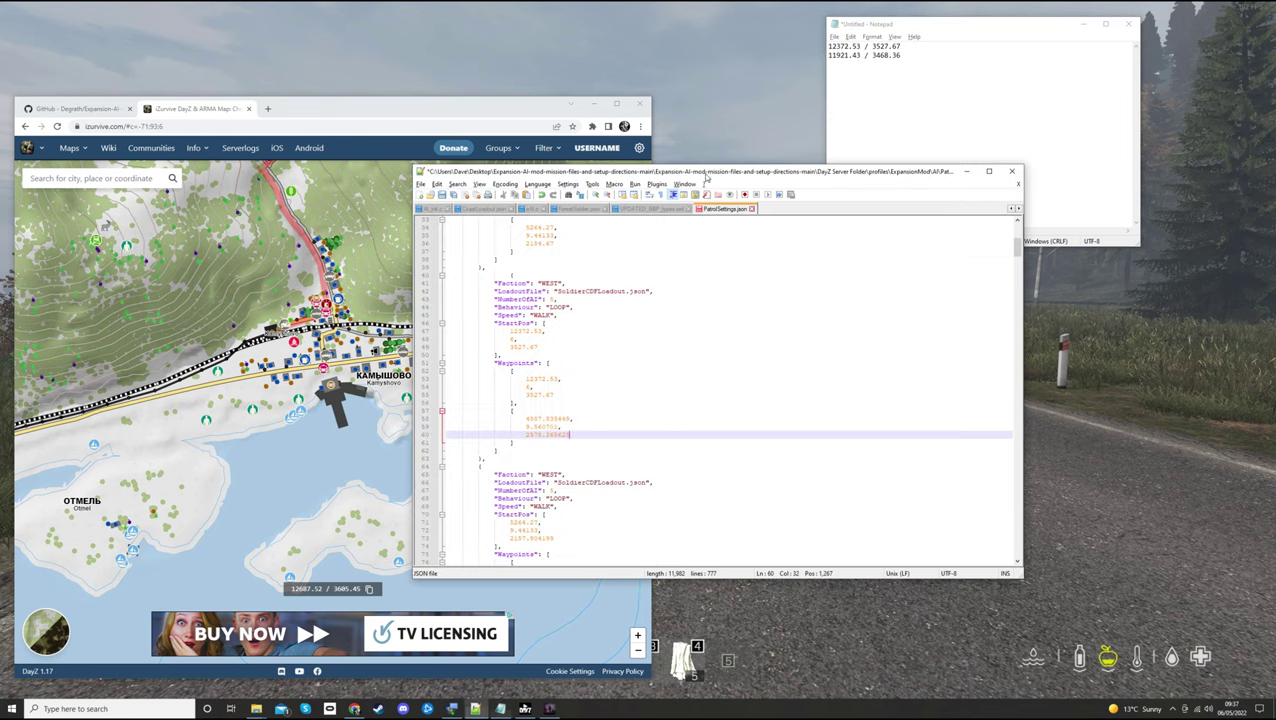
{"action": "left_click_drag", "start_coordinate": [858, 55], "coordinate": [829, 55]}
{"action": "key", "text": "ctrl+c"}
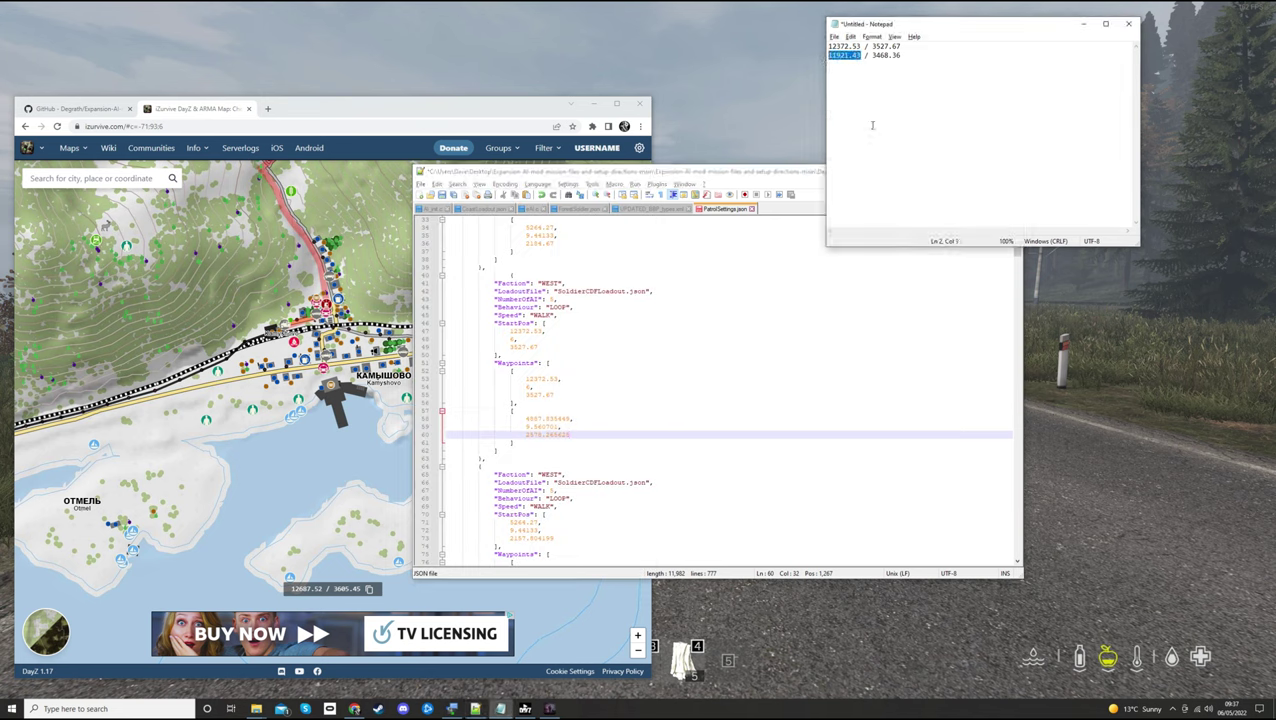
{"action": "left_click", "coordinate": [572, 418]}
{"action": "left_click_drag", "start_coordinate": [572, 418], "coordinate": [524, 420]}
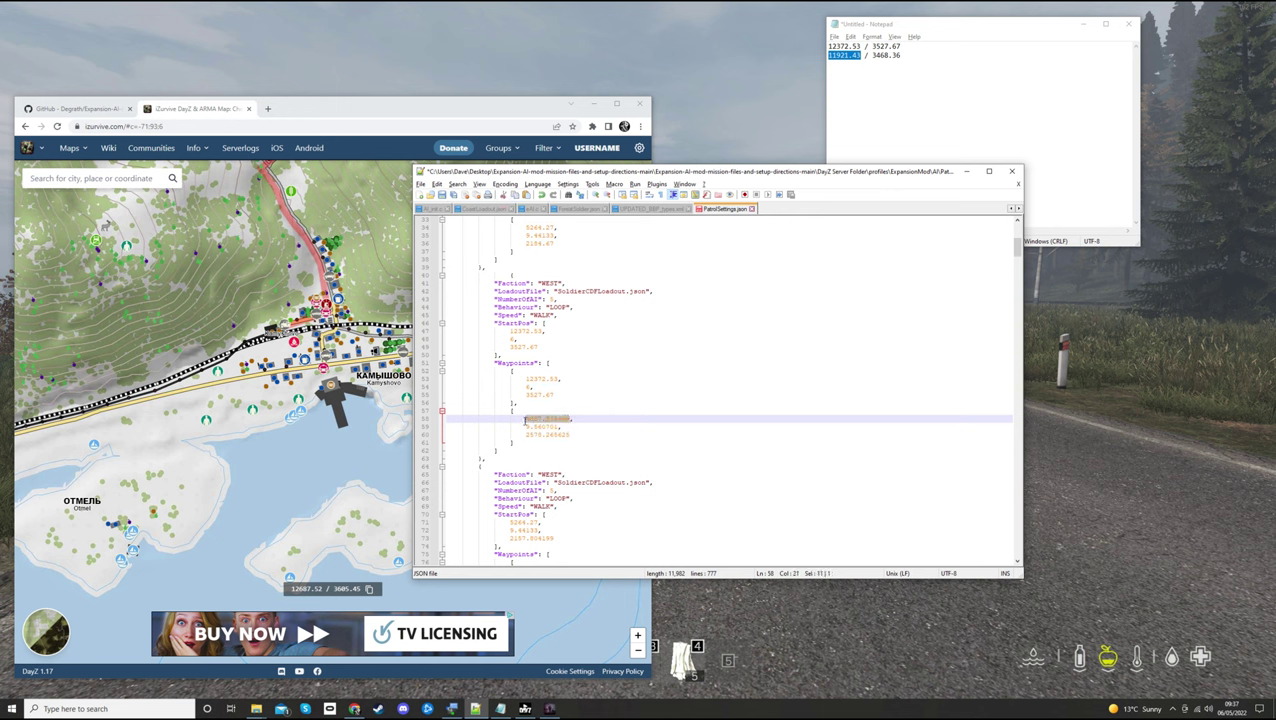
{"action": "key", "text": "ctrl+v"}
Copy 3468.36 from Notepad and set it as the second waypoint's Z value in PatrolSettings.json
{"action": "left_click", "coordinate": [901, 56]}
{"action": "left_click_drag", "start_coordinate": [902, 56], "coordinate": [873, 56]}
{"action": "key", "text": "ctrl+c"}
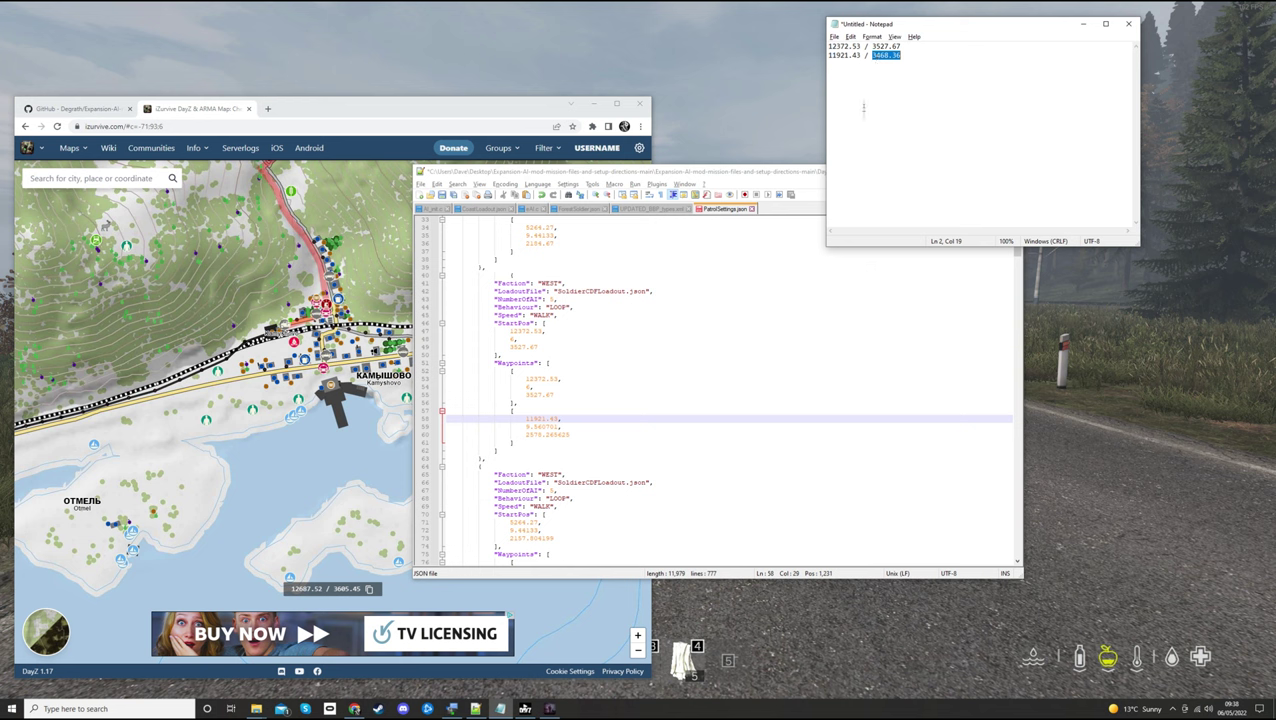
{"action": "left_click", "coordinate": [570, 435]}
{"action": "left_click_drag", "start_coordinate": [570, 435], "coordinate": [525, 436]}
{"action": "key", "text": "ctrl+v"}
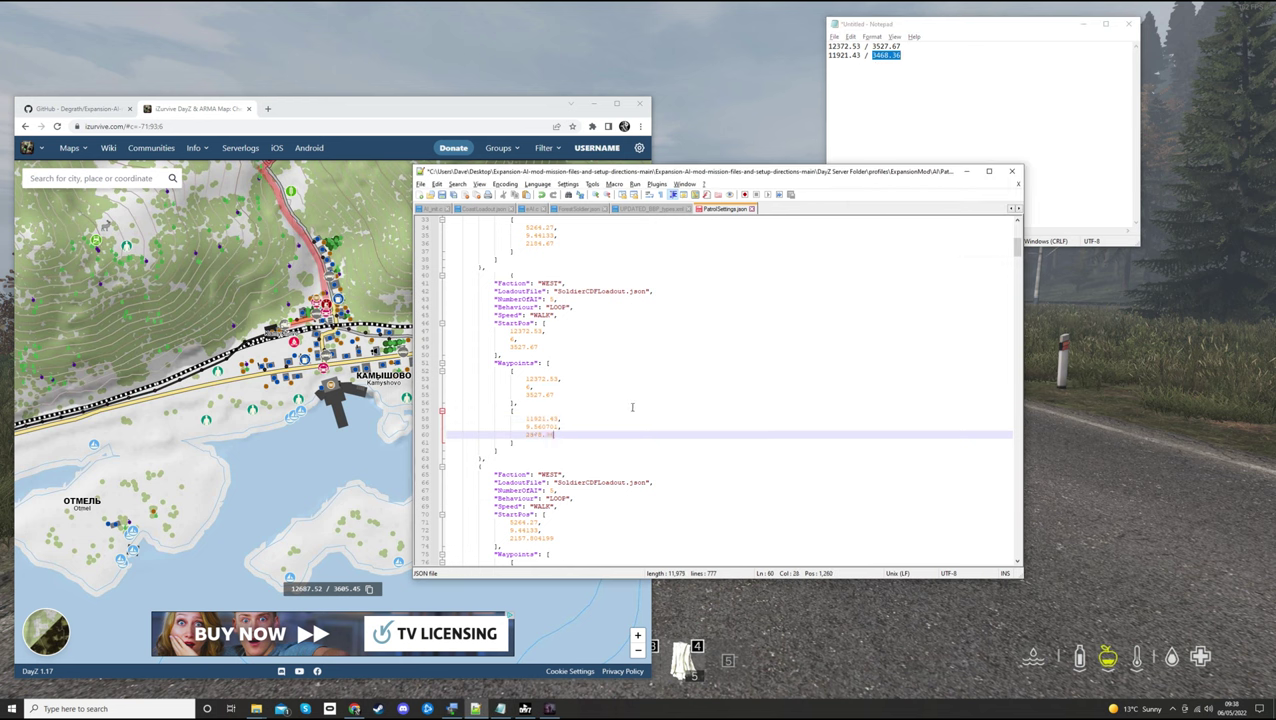
Switch to DayZ and open Player Management with the player's details and coordinates loaded
{"action": "key", "text": "alt+Tab"}
{"action": "key", "text": "alt+Tab"}
{"action": "key", "text": "alt+Tab"}
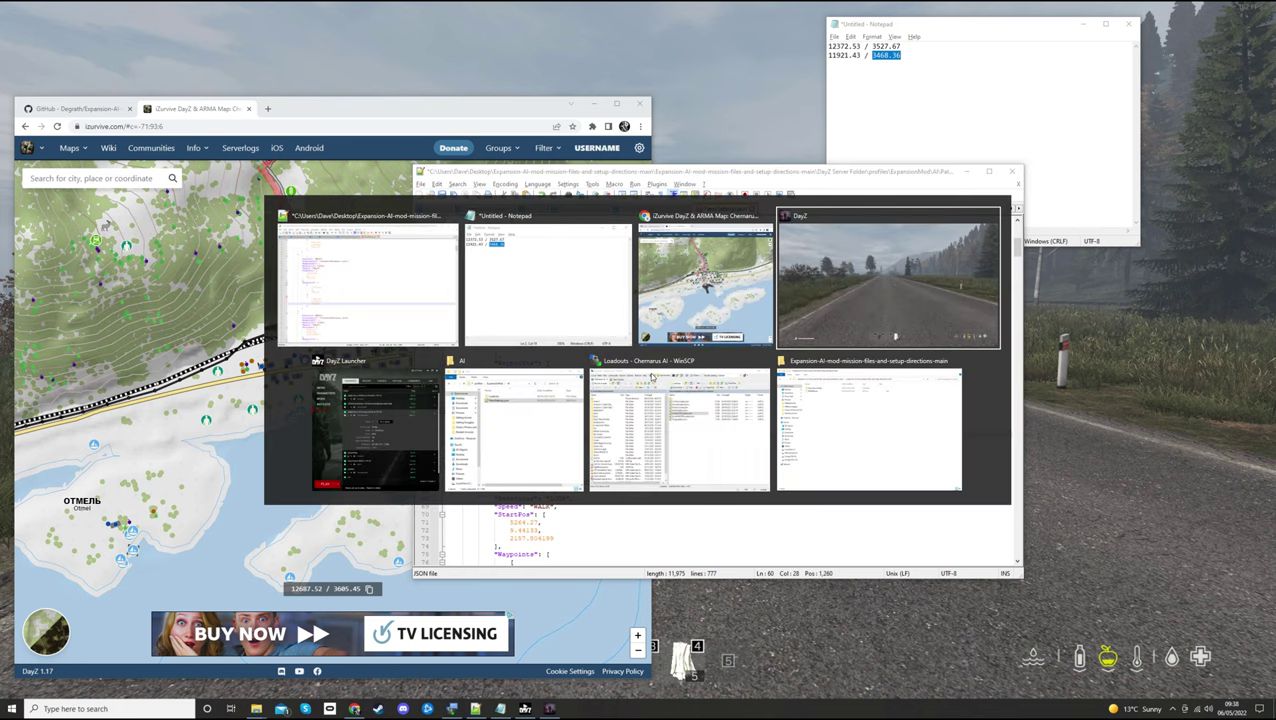
{"action": "key", "text": "y"}
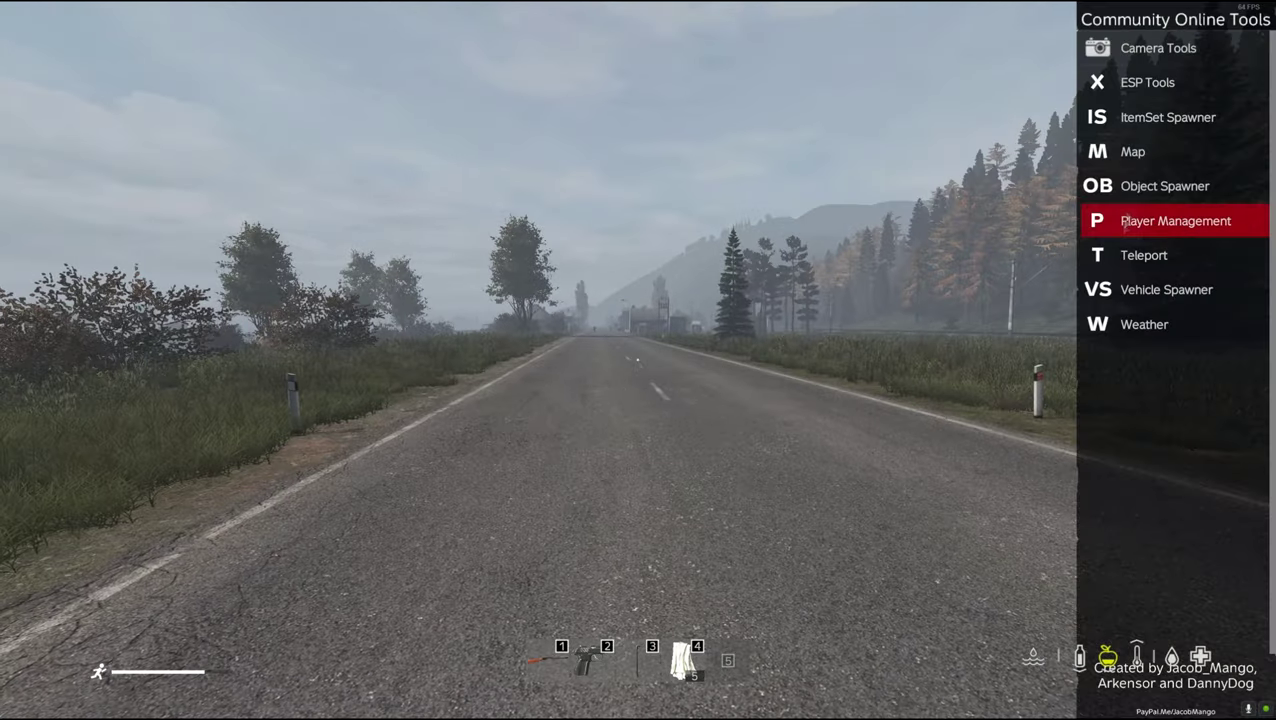
{"action": "left_click", "coordinate": [1153, 86]}
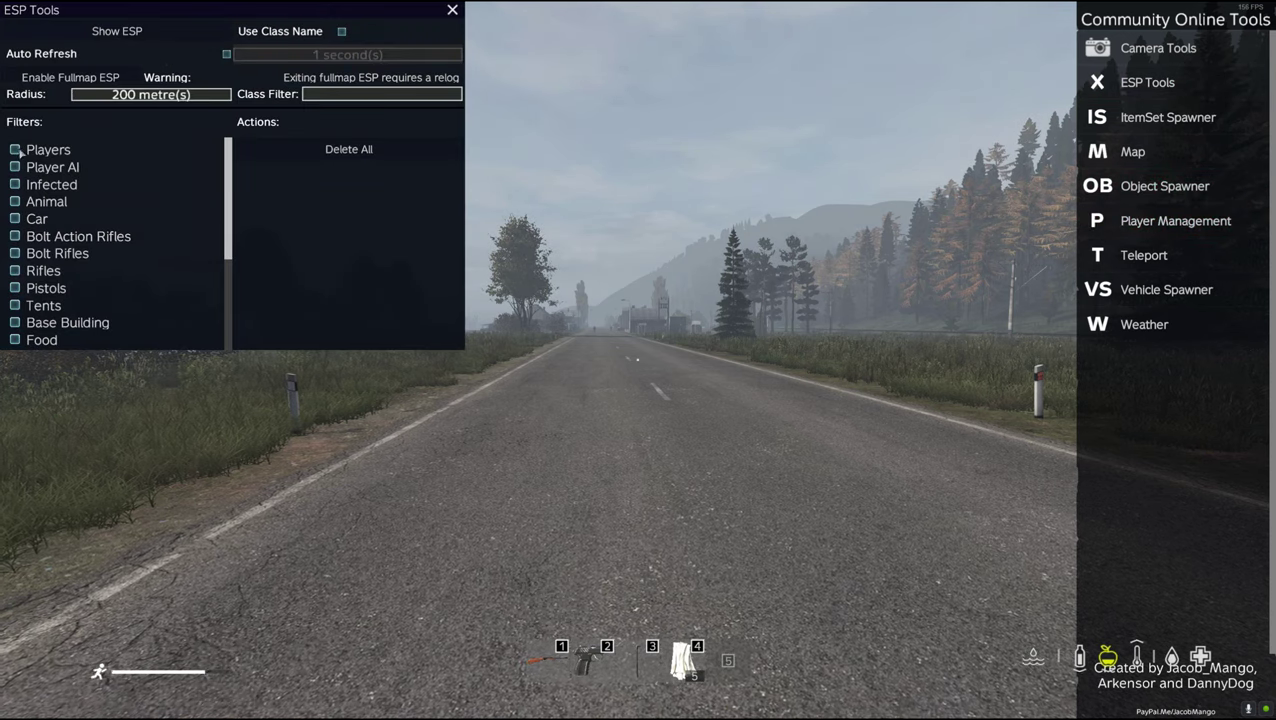
{"action": "left_click", "coordinate": [452, 10]}
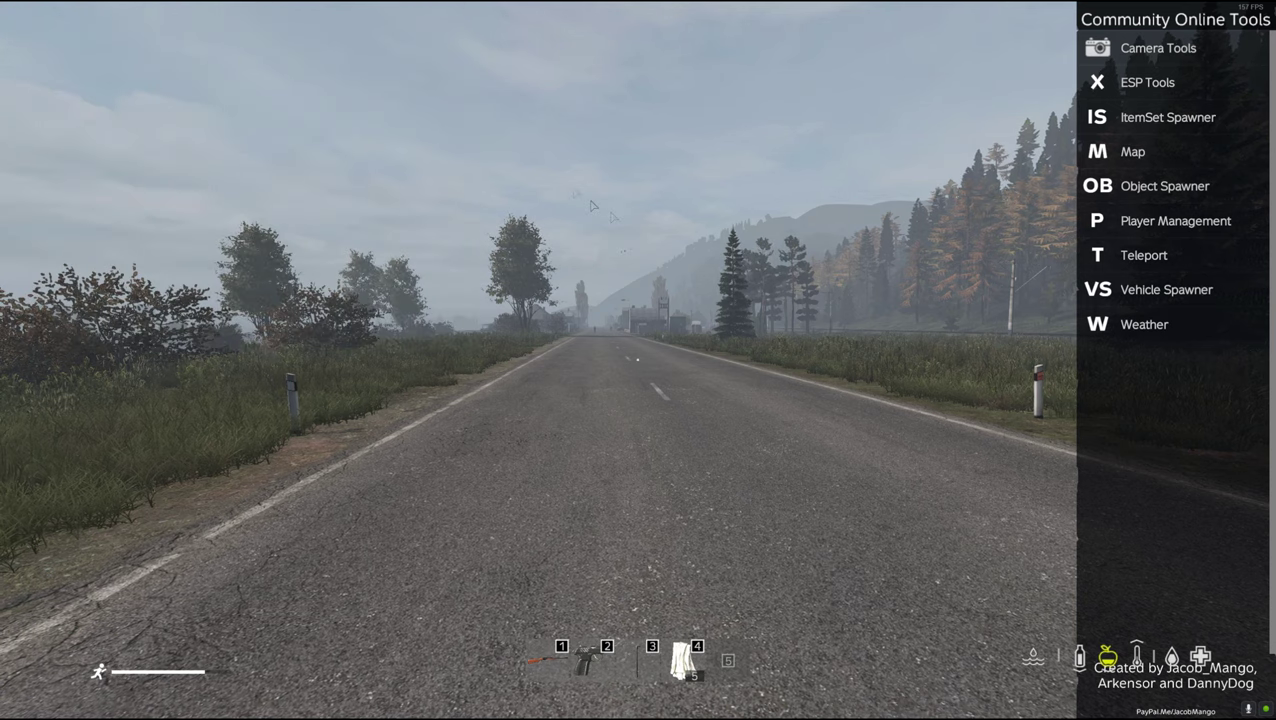
{"action": "left_click", "coordinate": [1161, 229]}
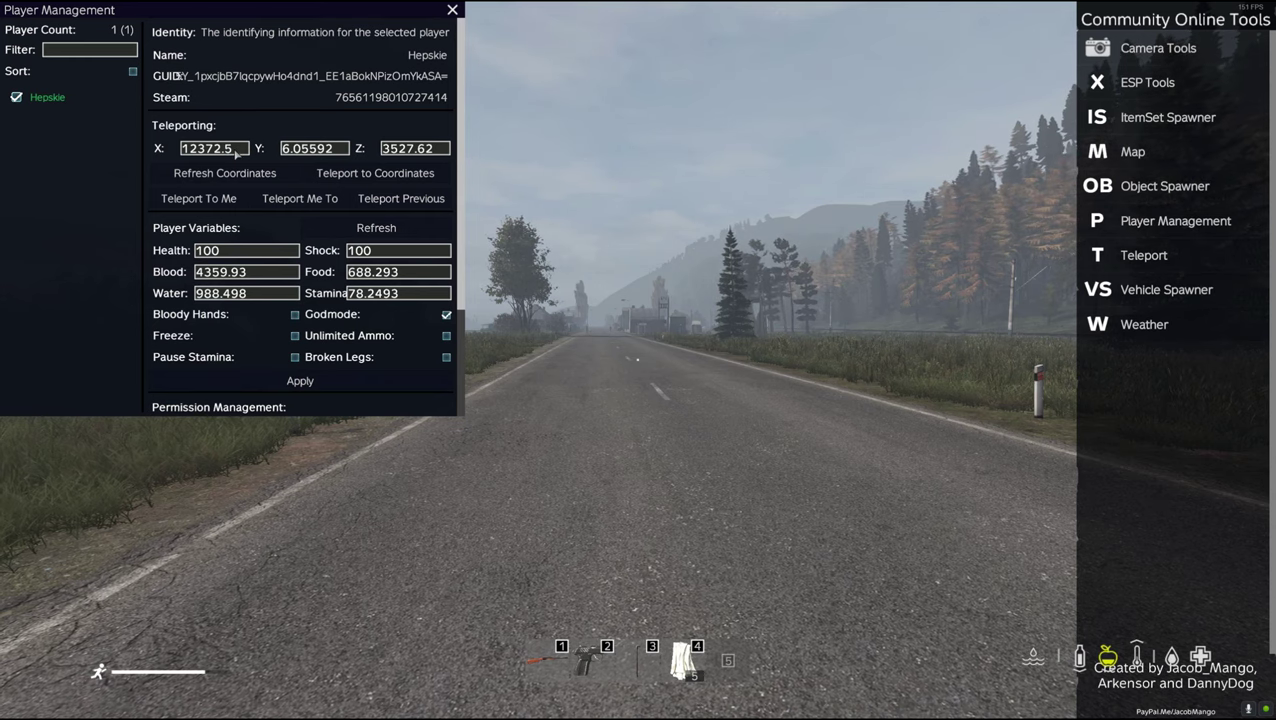
Copy the second position's first coordinate from Notepad and set the player's teleport X to 11921.43 in DayZ
{"action": "key", "text": "alt+Tab"}
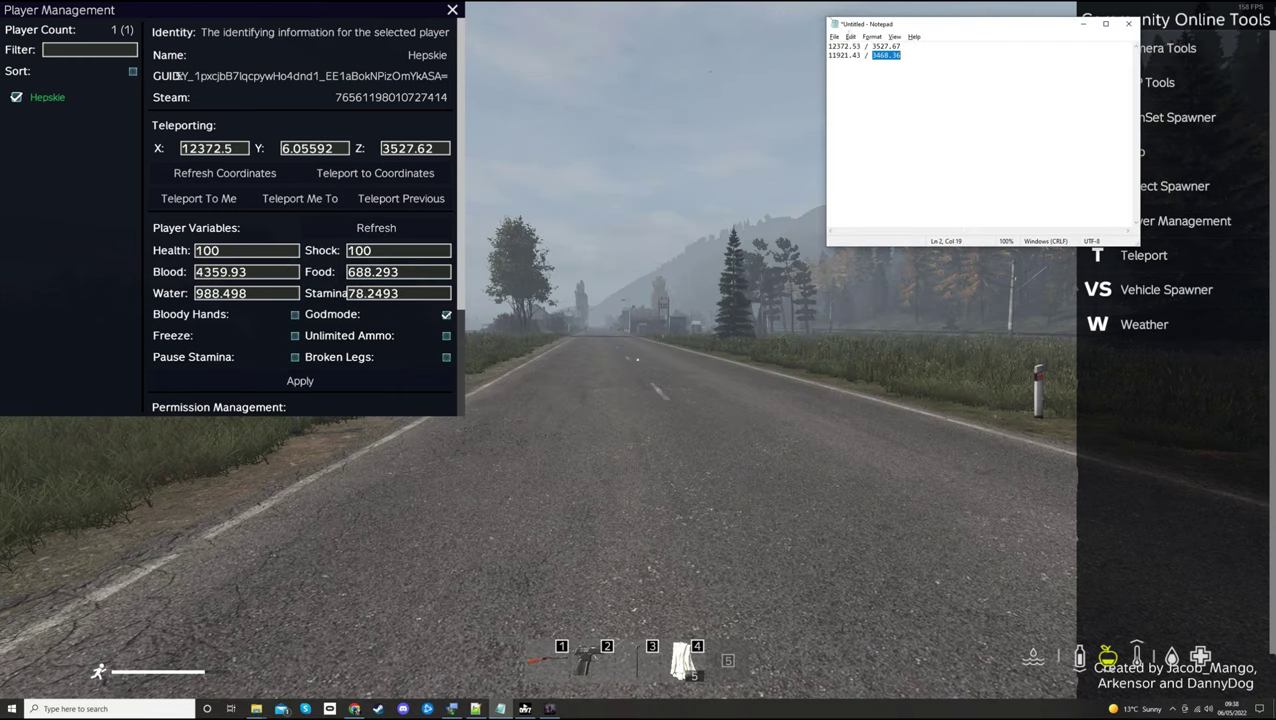
{"action": "double_click", "coordinate": [852, 55]}
{"action": "key", "text": "ctrl+c"}
{"action": "key", "text": "alt+Tab"}
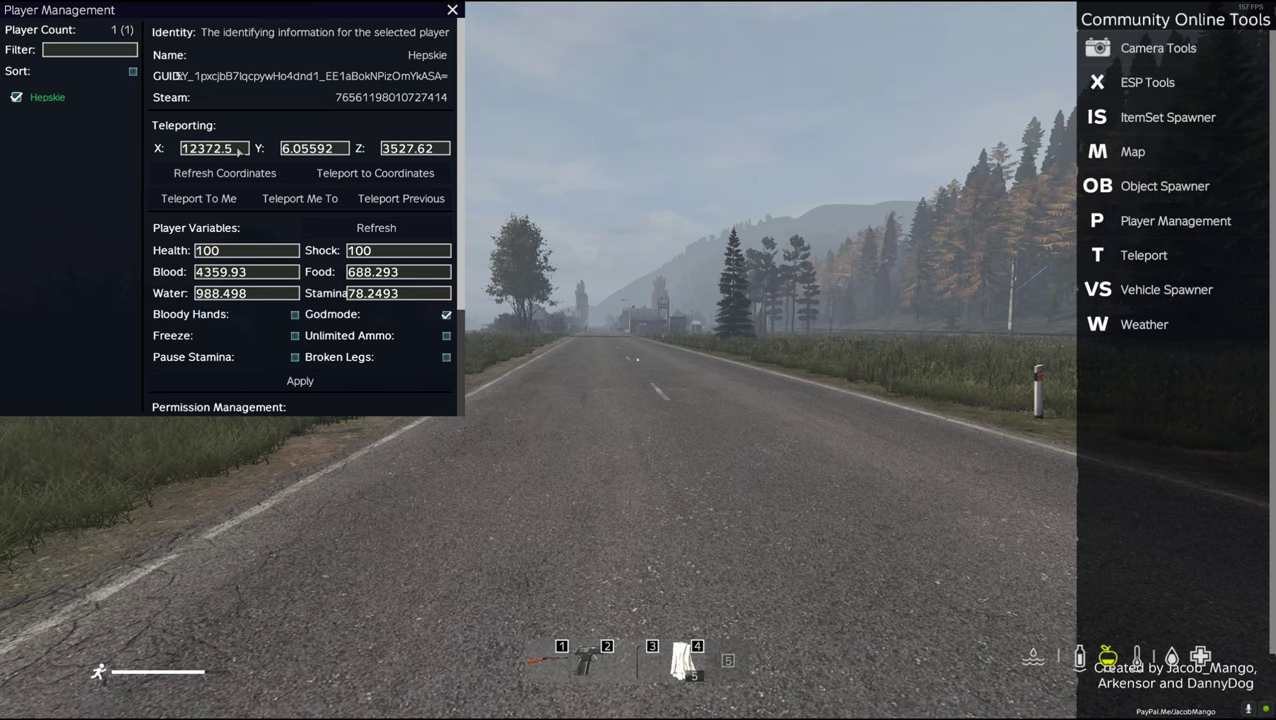
{"action": "key", "text": "BackSpace"}
{"action": "key", "text": "BackSpace"}
{"action": "key", "text": "BackSpace"}
{"action": "key", "text": "BackSpace"}
{"action": "key", "text": "BackSpace"}
{"action": "key", "text": "BackSpace"}
{"action": "key", "text": "BackSpace"}
{"action": "key", "text": "ctrl+v"}
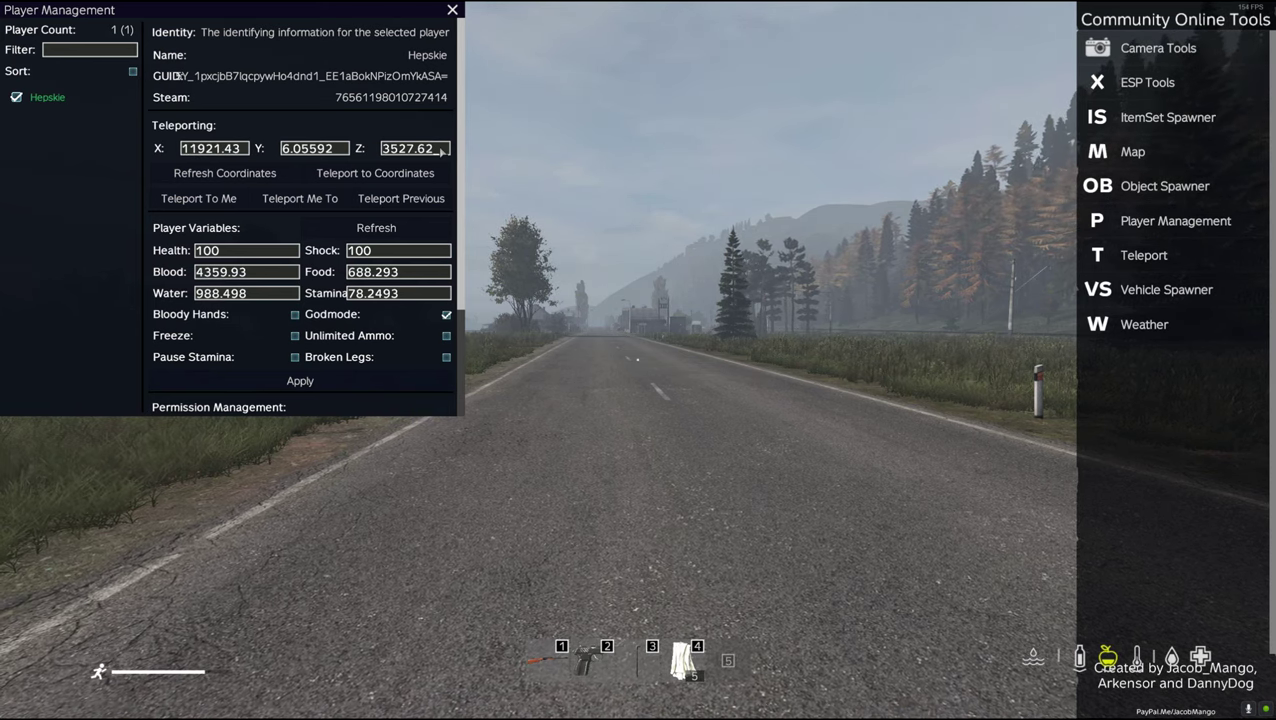
Switch to Notepad and copy the second position's second coordinate, 3468.36
{"action": "key", "text": "alt+Tab"}
{"action": "key", "text": "alt+Tab"}
{"action": "key", "text": "alt+Tab"}
{"action": "key", "text": "alt+Tab"}
{"action": "key", "text": "alt+Tab"}
{"action": "key", "text": "alt+Tab"}
{"action": "key", "text": "alt+Tab"}
{"action": "key", "text": "alt+Tab"}
{"action": "key", "text": "alt+Tab"}
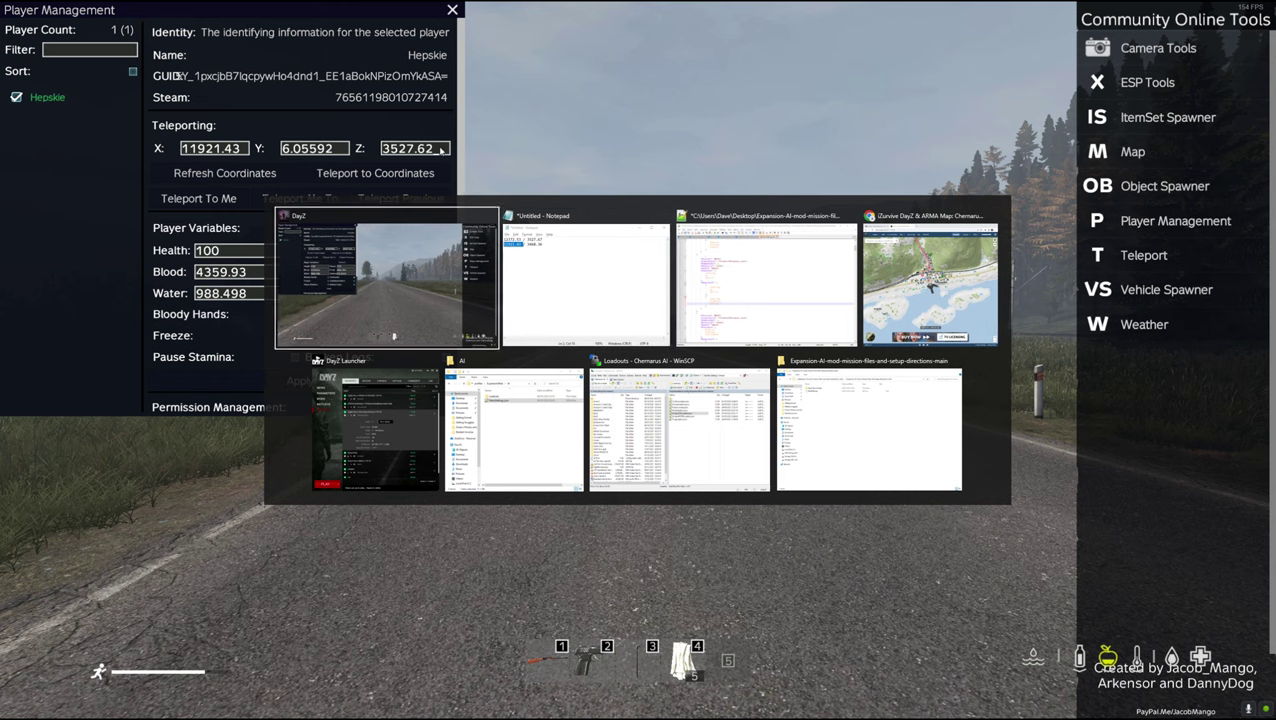
{"action": "double_click", "coordinate": [885, 56]}
{"action": "key", "text": "ctrl+c"}
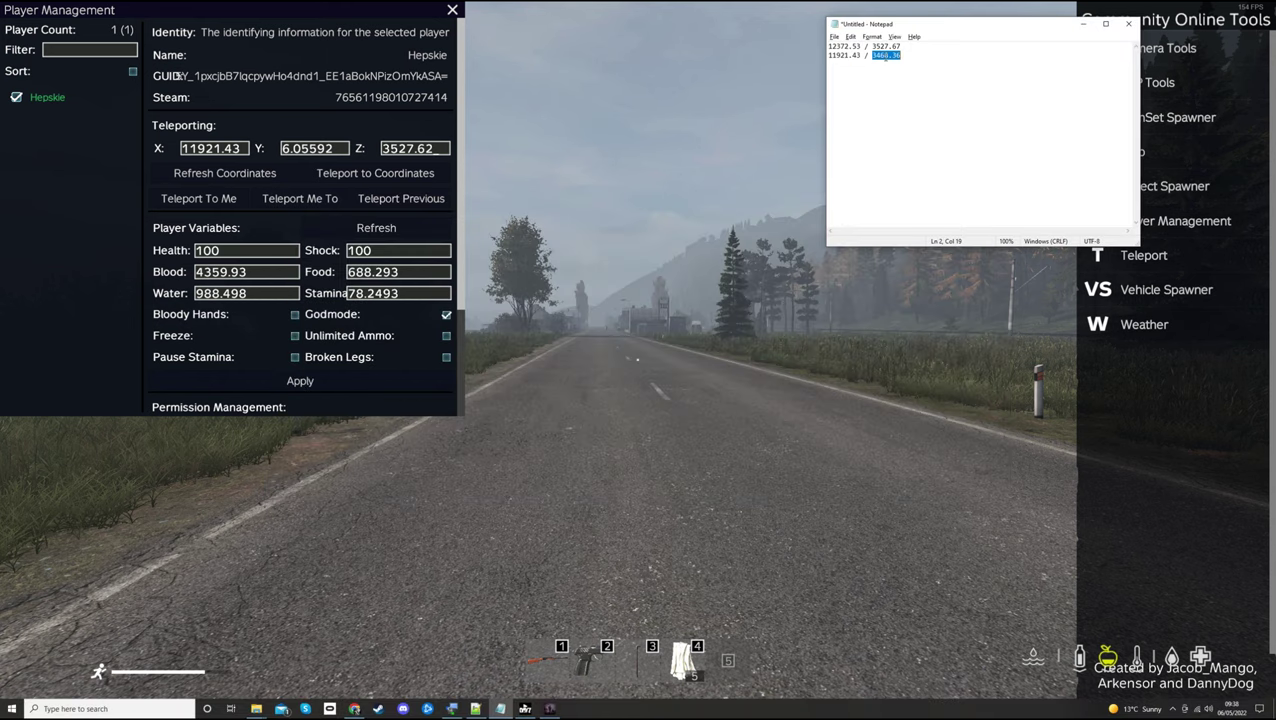
In DayZ, set the player's teleport Z to 3468.36 and teleport the player to the entered coordinates
{"action": "left_click", "coordinate": [438, 150]}
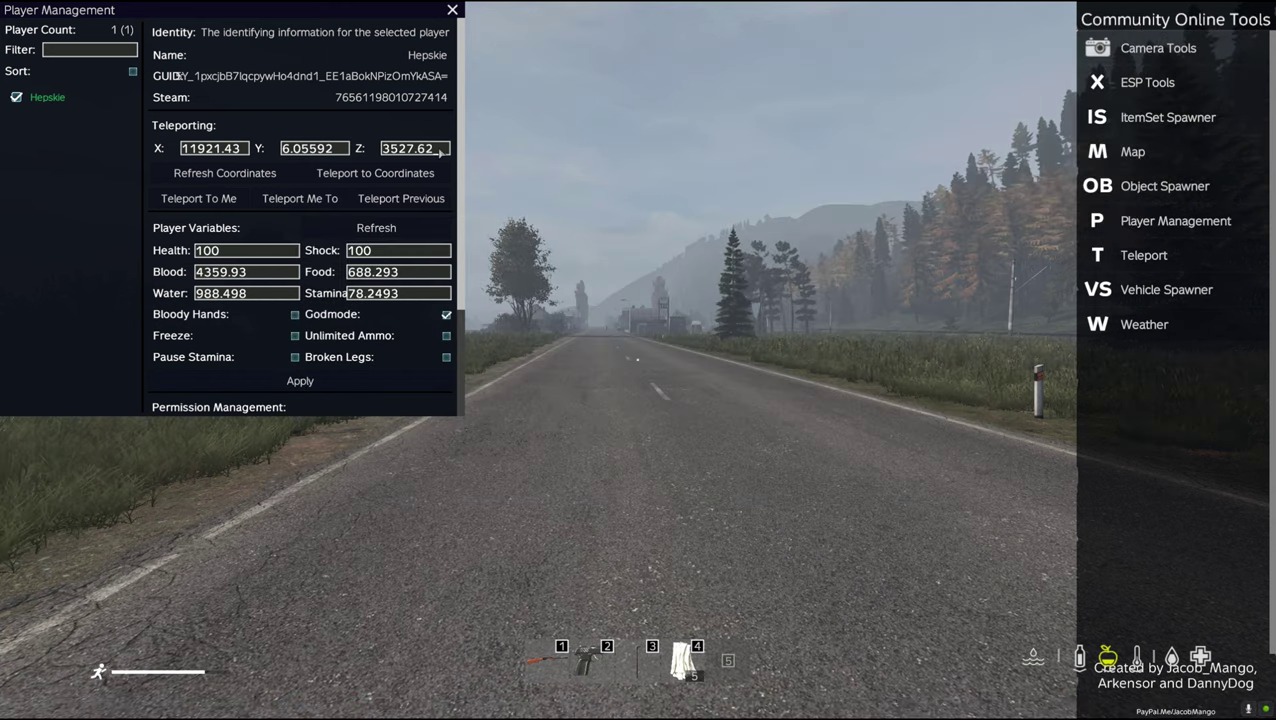
{"action": "key", "text": "BackSpace"}
{"action": "key", "text": "BackSpace"}
{"action": "key", "text": "BackSpace"}
{"action": "key", "text": "BackSpace"}
{"action": "key", "text": "BackSpace"}
{"action": "key", "text": "BackSpace"}
{"action": "key", "text": "BackSpace"}
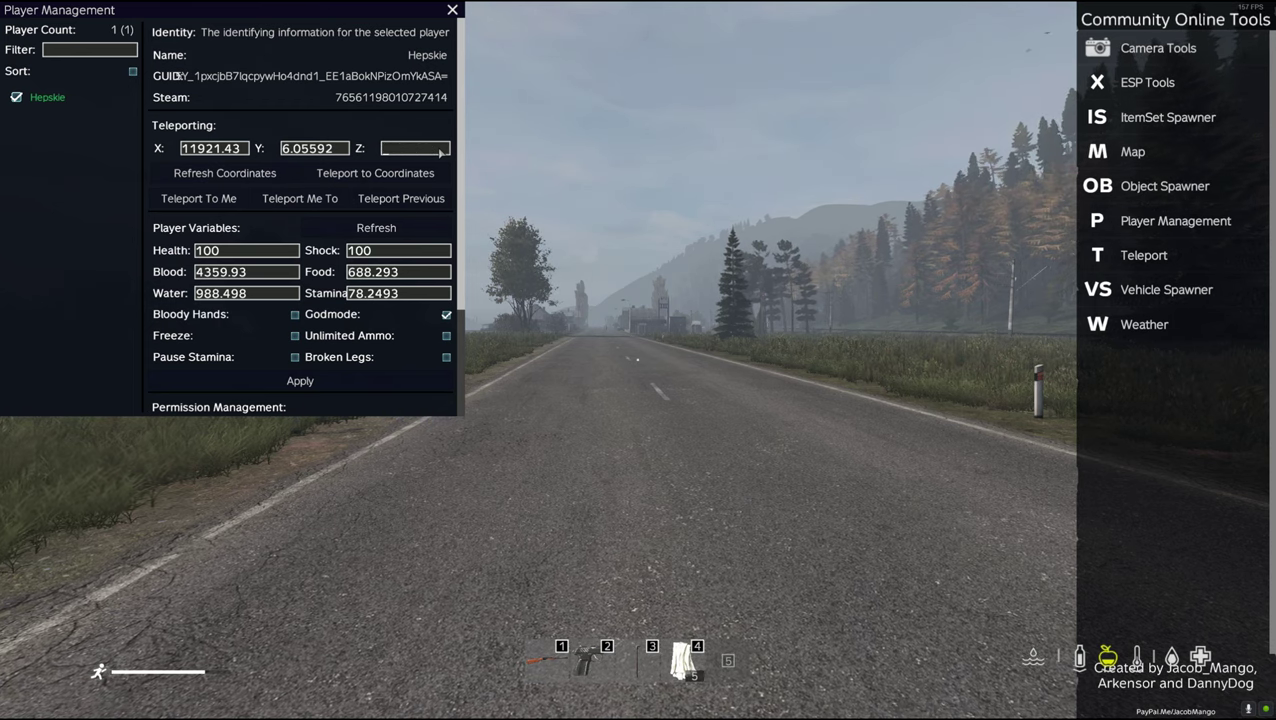
{"action": "key", "text": "ctrl+v"}
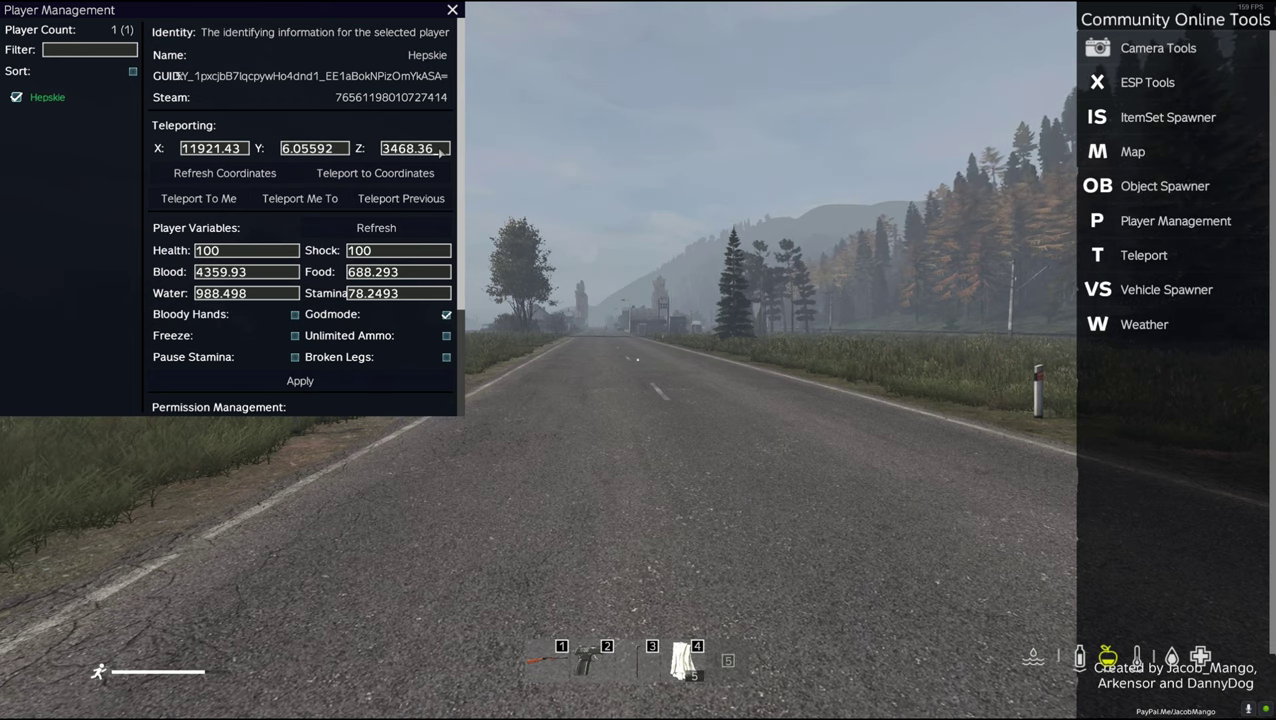
{"action": "left_click", "coordinate": [376, 174]}
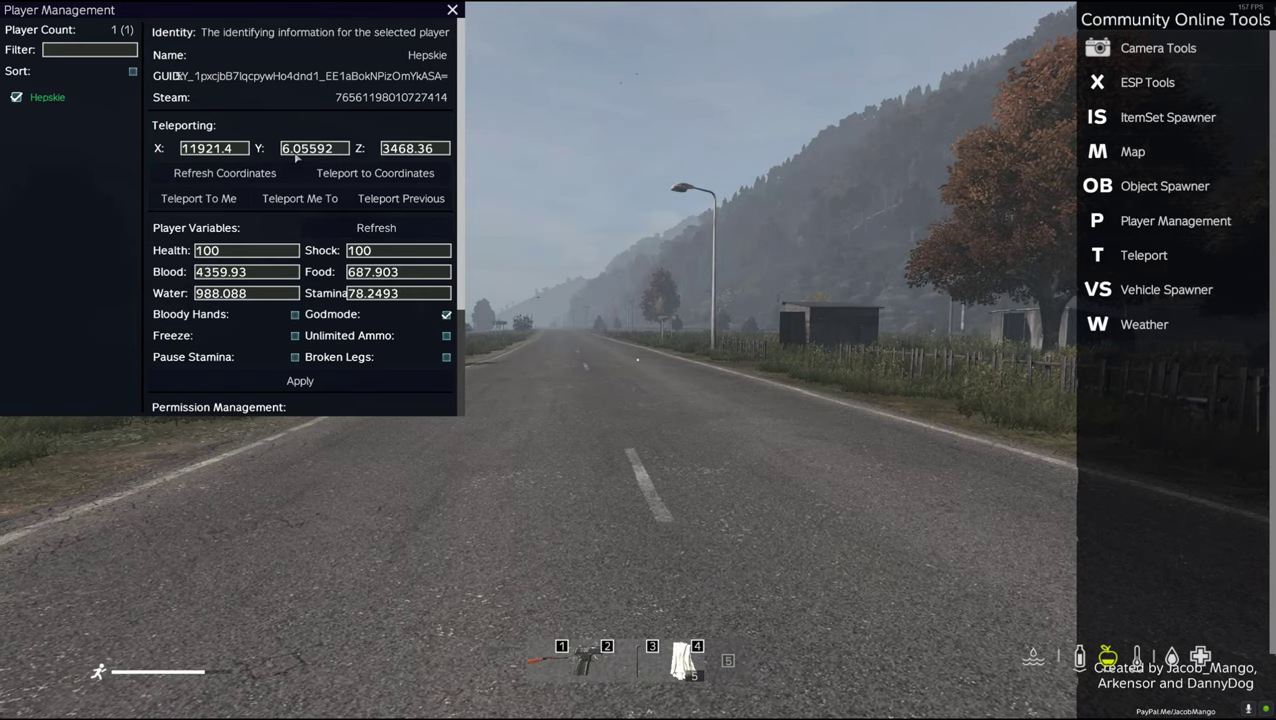
Switch to PatrolSettings.json in Notepad++ and set the second waypoint's Y value to 6
{"action": "key", "text": "alt+Tab"}
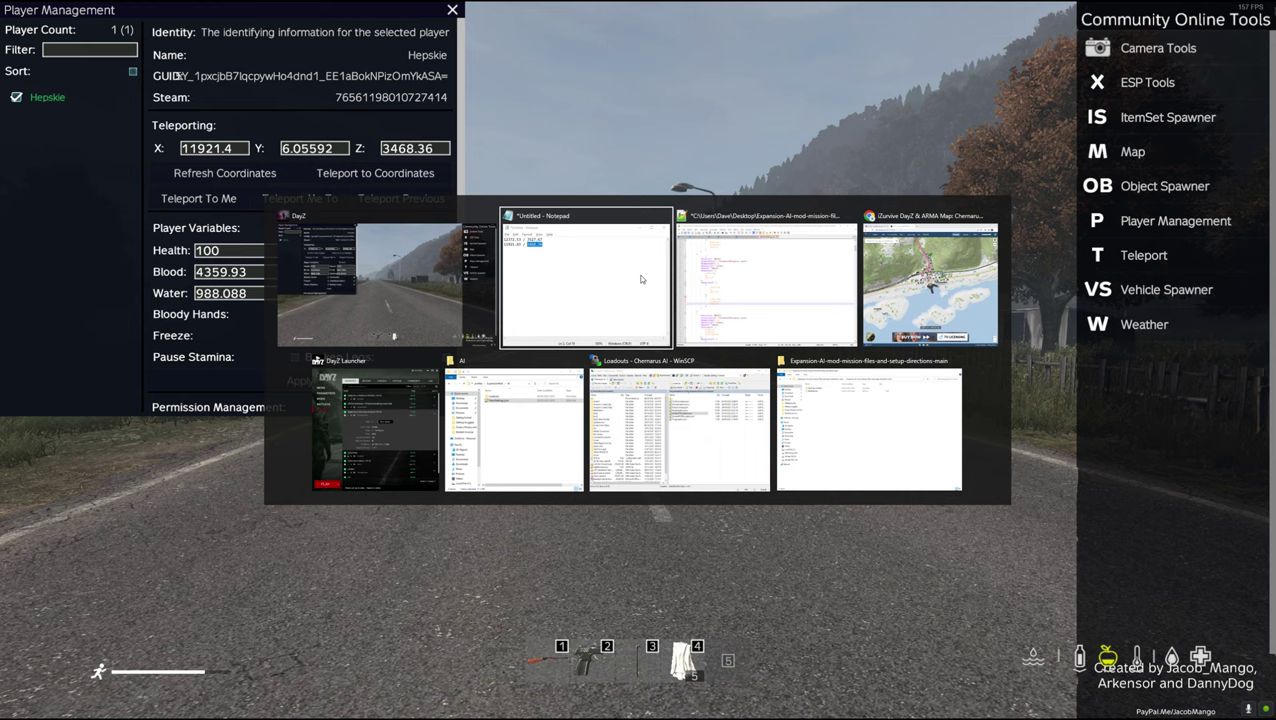
{"action": "key", "text": "alt+Tab"}
{"action": "left_click_drag", "start_coordinate": [561, 426], "coordinate": [526, 426]}
{"action": "type", "text": "6,"}
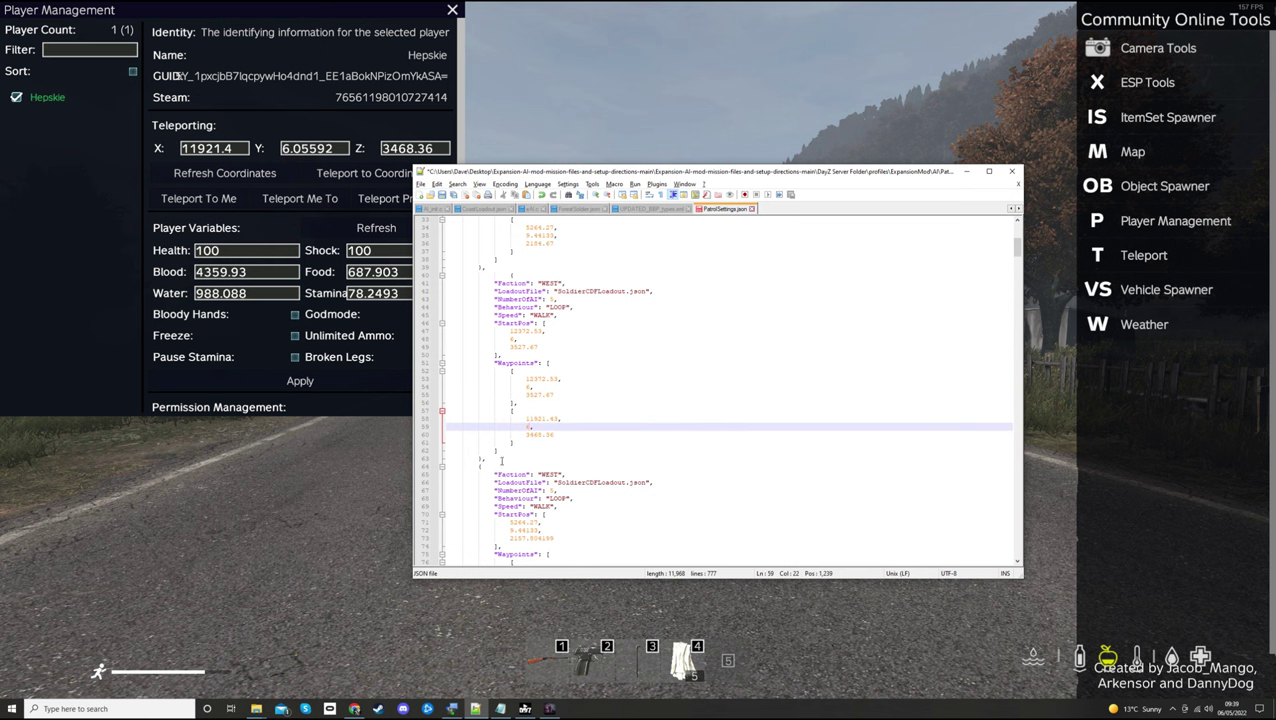
{"action": "left_click_drag", "start_coordinate": [495, 458], "coordinate": [438, 282]}
{"action": "left_click", "coordinate": [603, 365]}
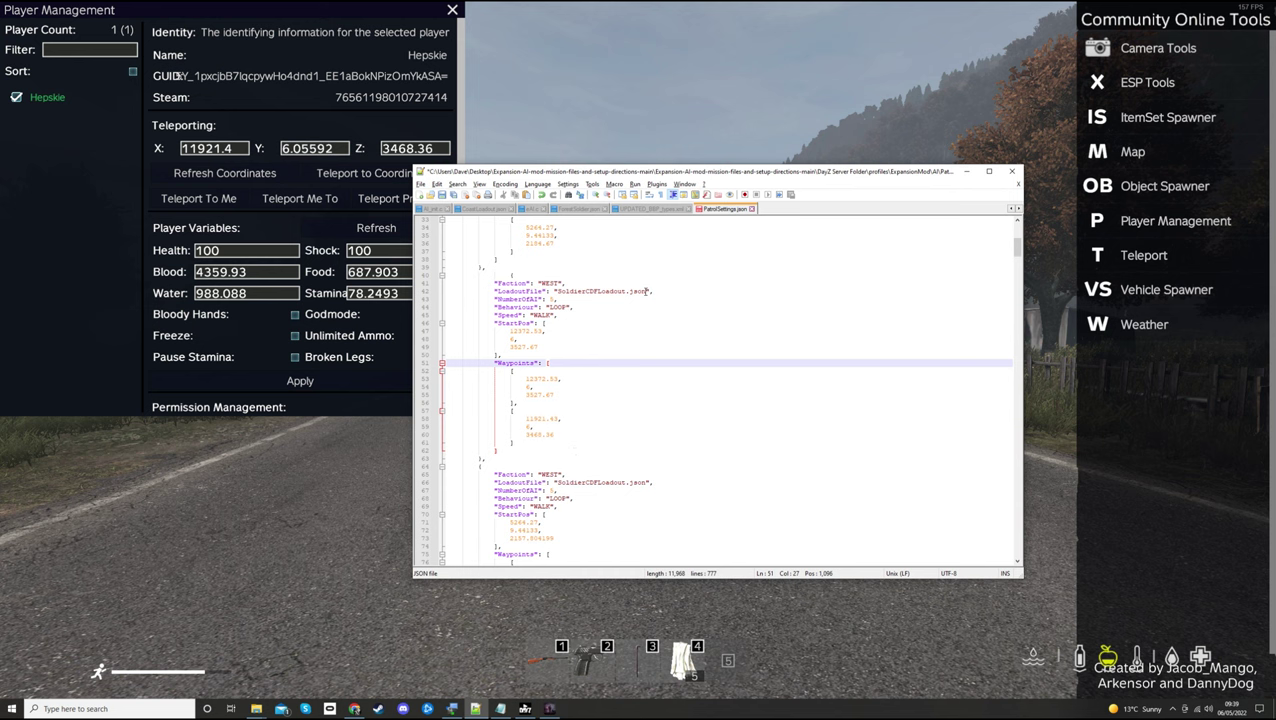
Switch to DayZ, leave the server immediately and quit the game
{"action": "key", "text": "alt+Tab"}
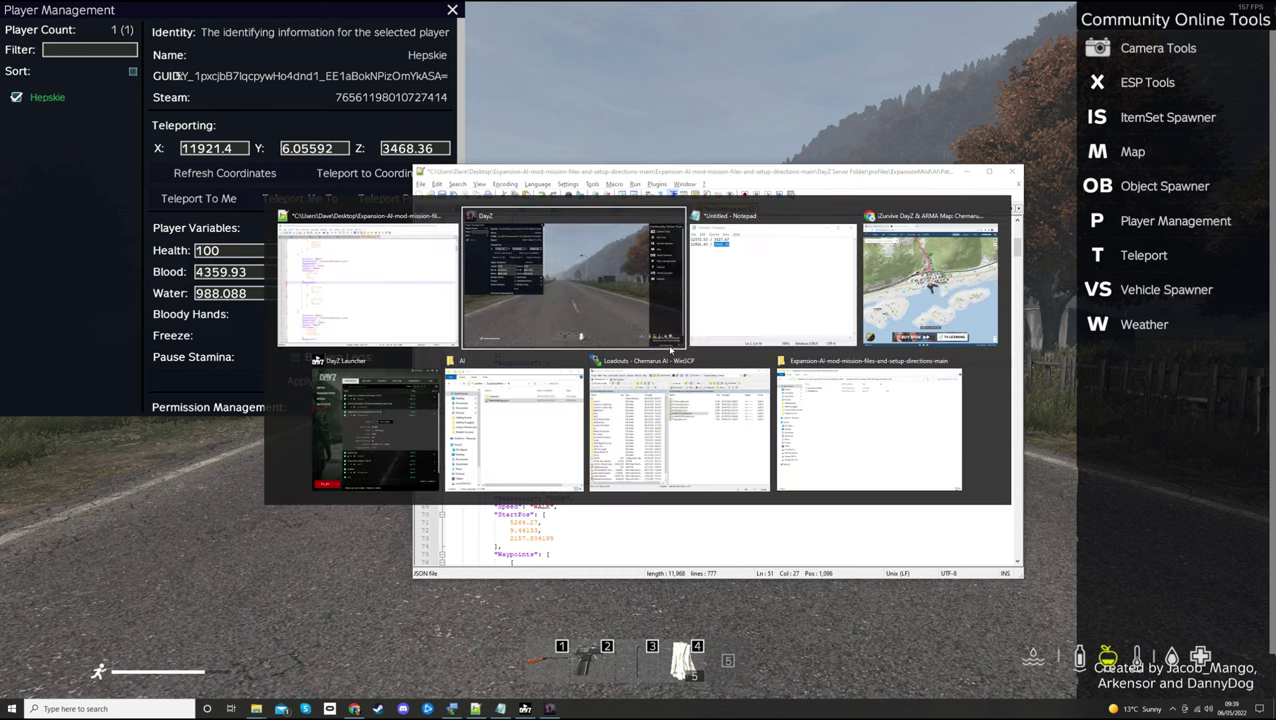
{"action": "key", "text": "Escape"}
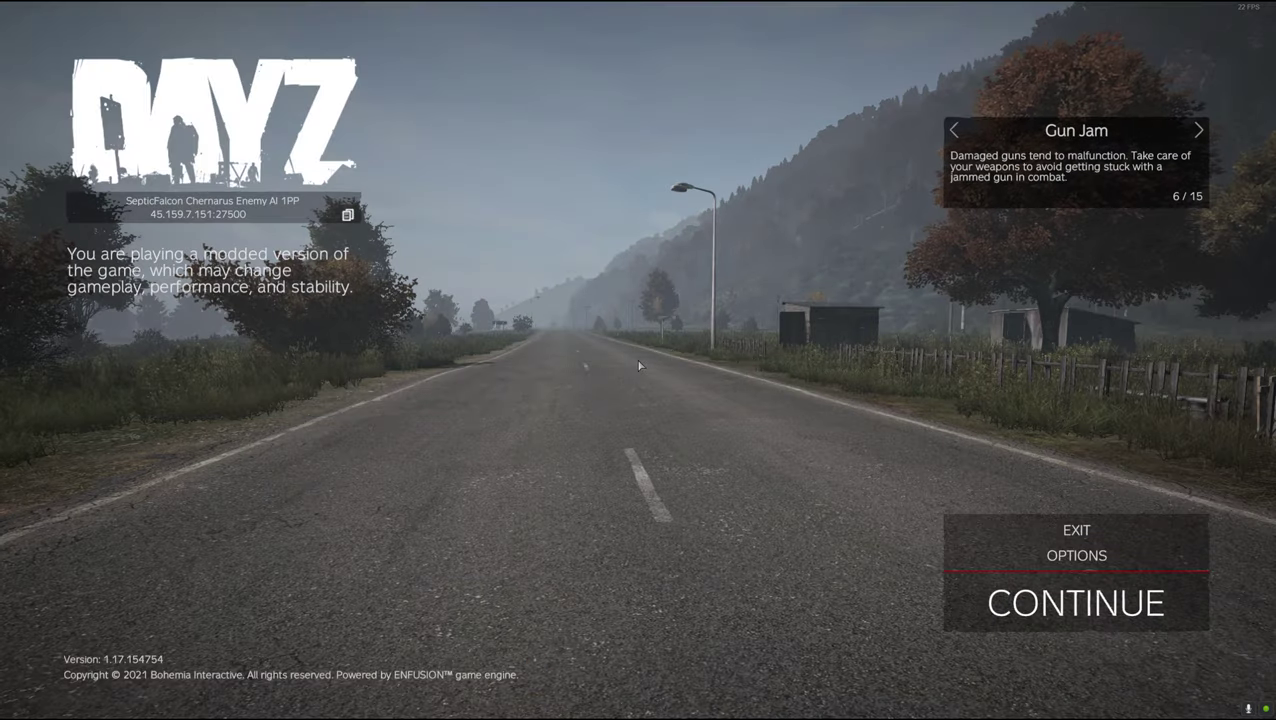
{"action": "left_click", "coordinate": [1030, 528]}
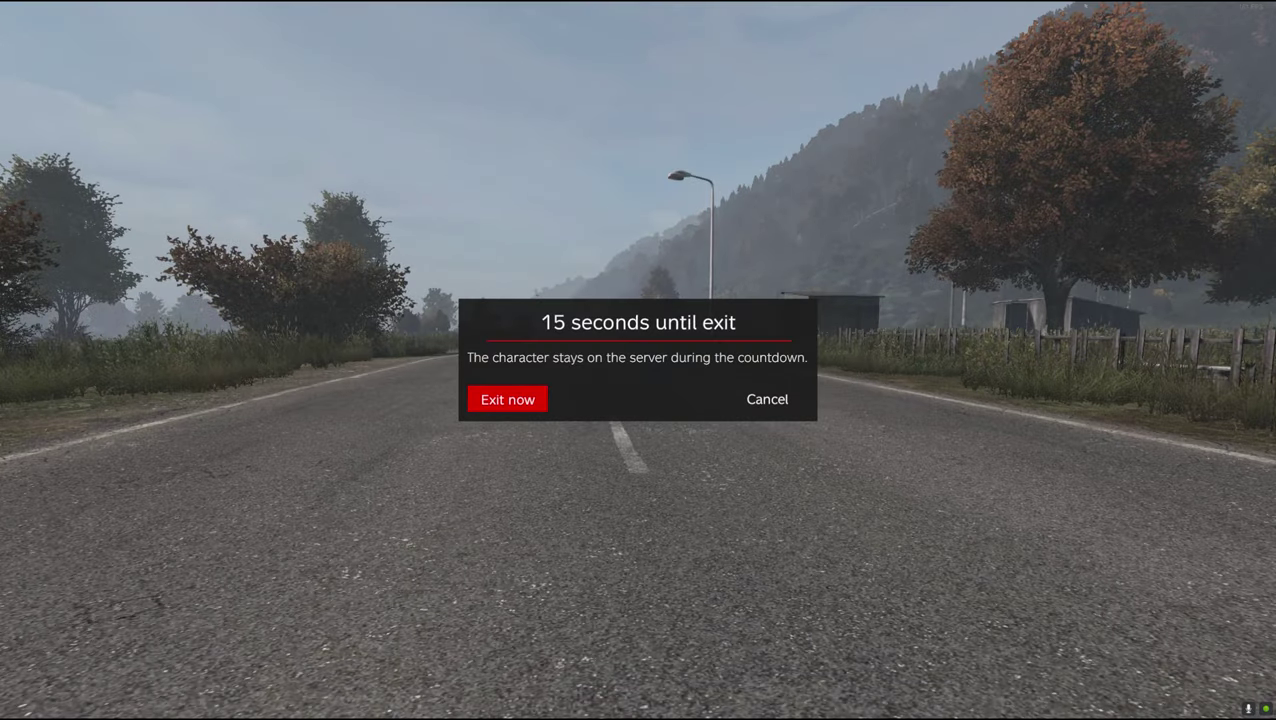
{"action": "left_click", "coordinate": [507, 399]}
{"action": "key", "text": "Escape"}
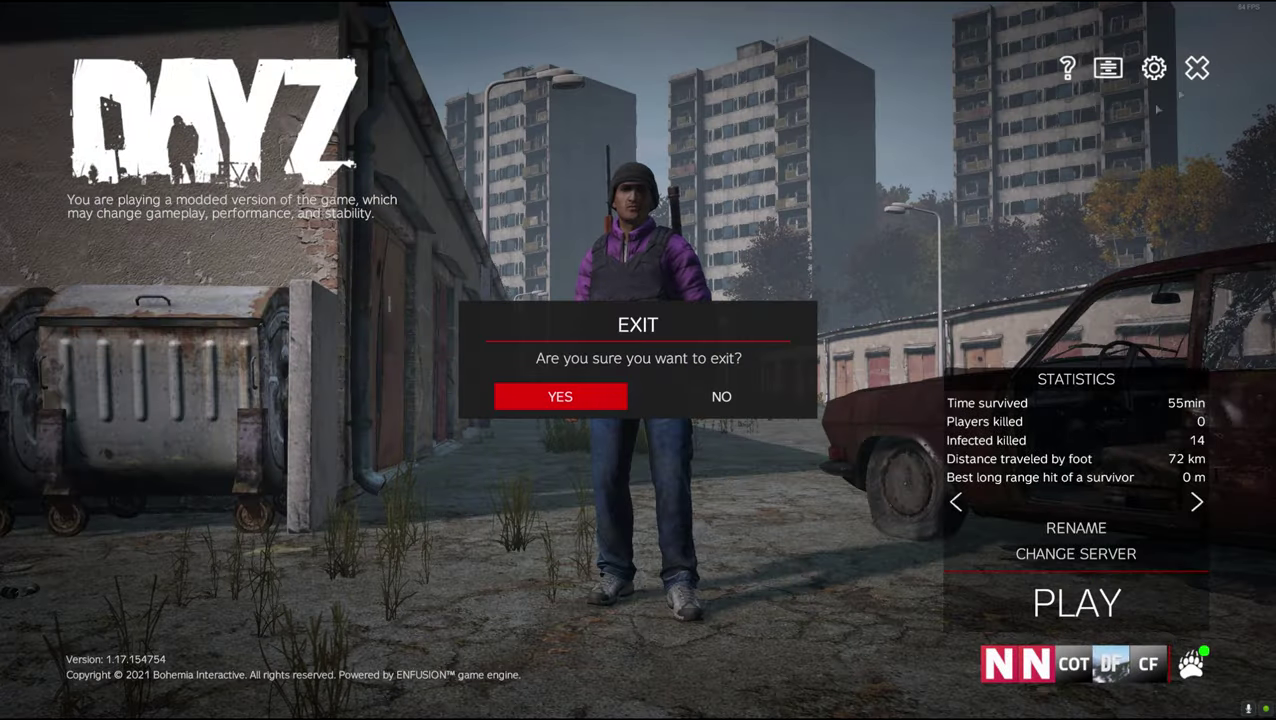
{"action": "left_click", "coordinate": [590, 410]}
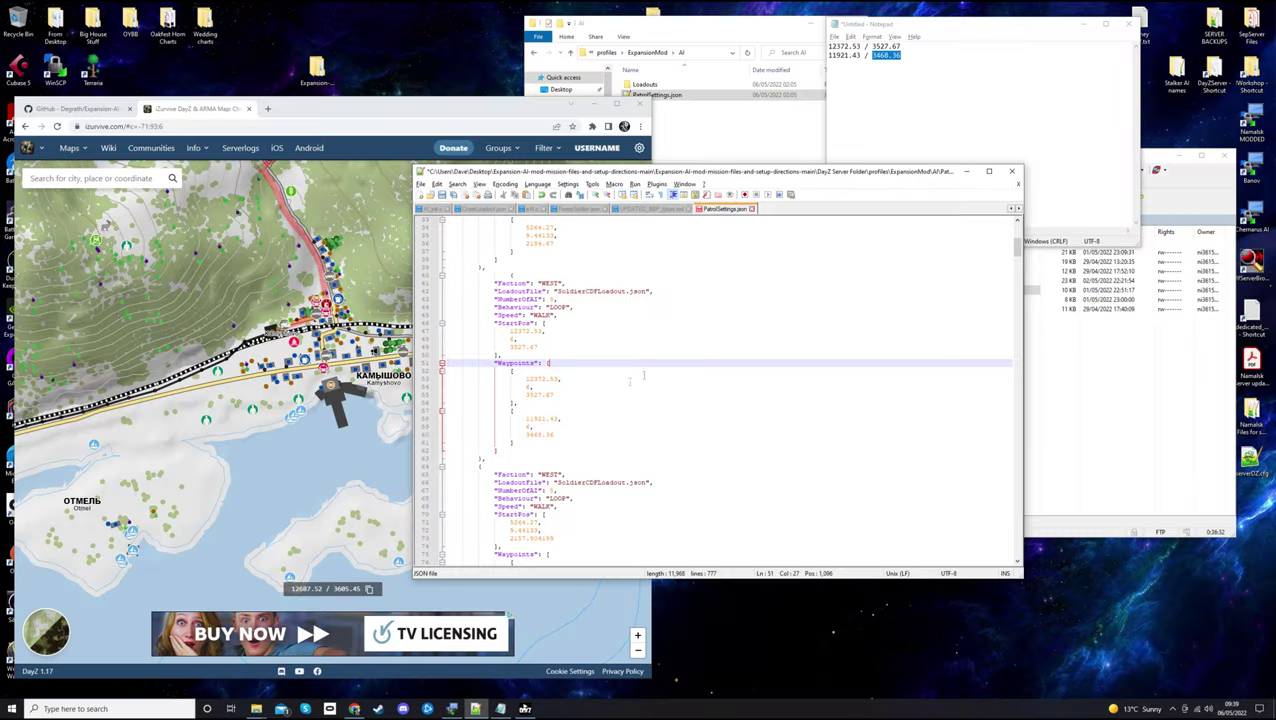
Minimize the iZurvive browser window, close the coordinates note without saving, and bring the local AI folder window forward
{"action": "left_click", "coordinate": [596, 106]}
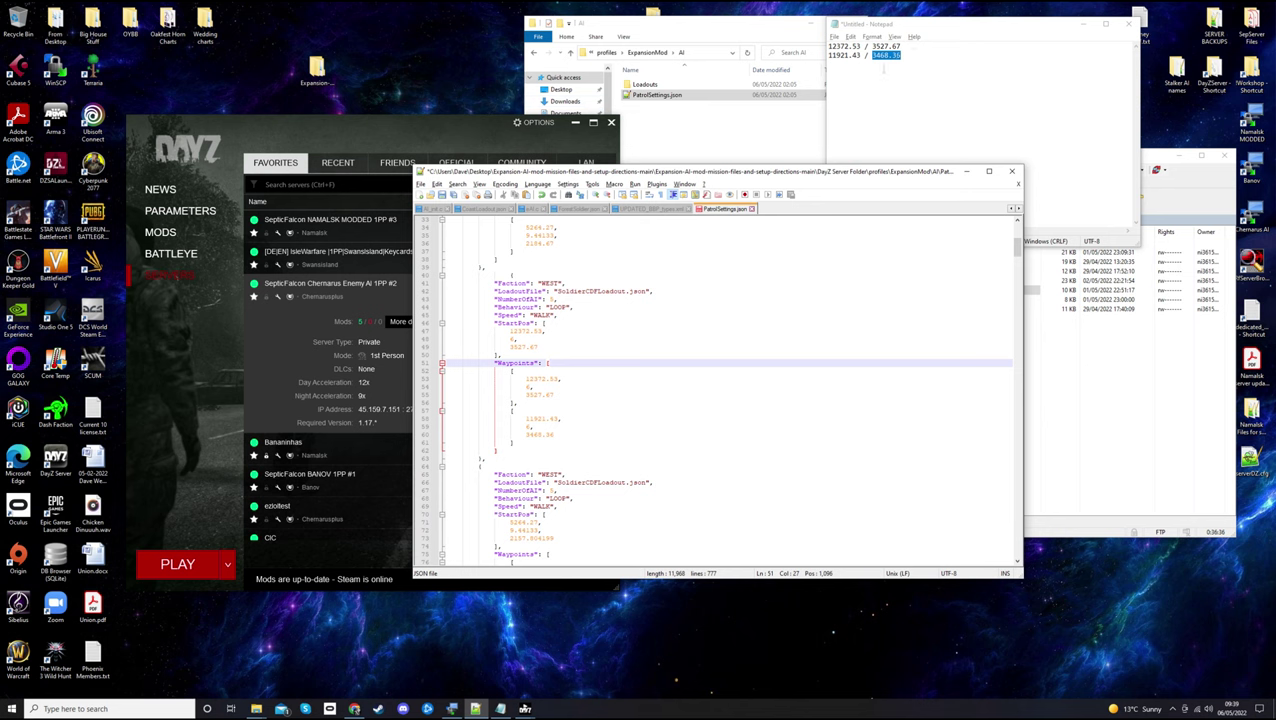
{"action": "left_click", "coordinate": [1114, 37]}
{"action": "left_click", "coordinate": [1128, 23]}
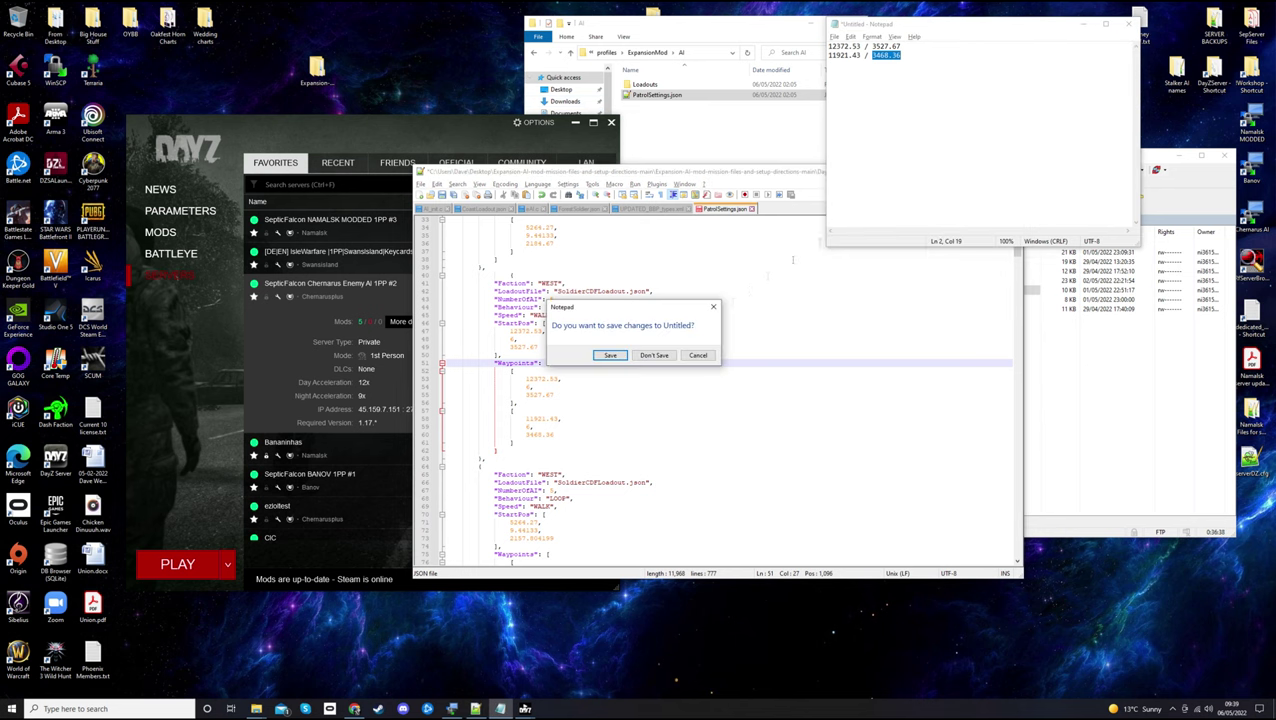
{"action": "left_click", "coordinate": [656, 353]}
{"action": "left_click_drag", "start_coordinate": [812, 175], "coordinate": [589, 170]}
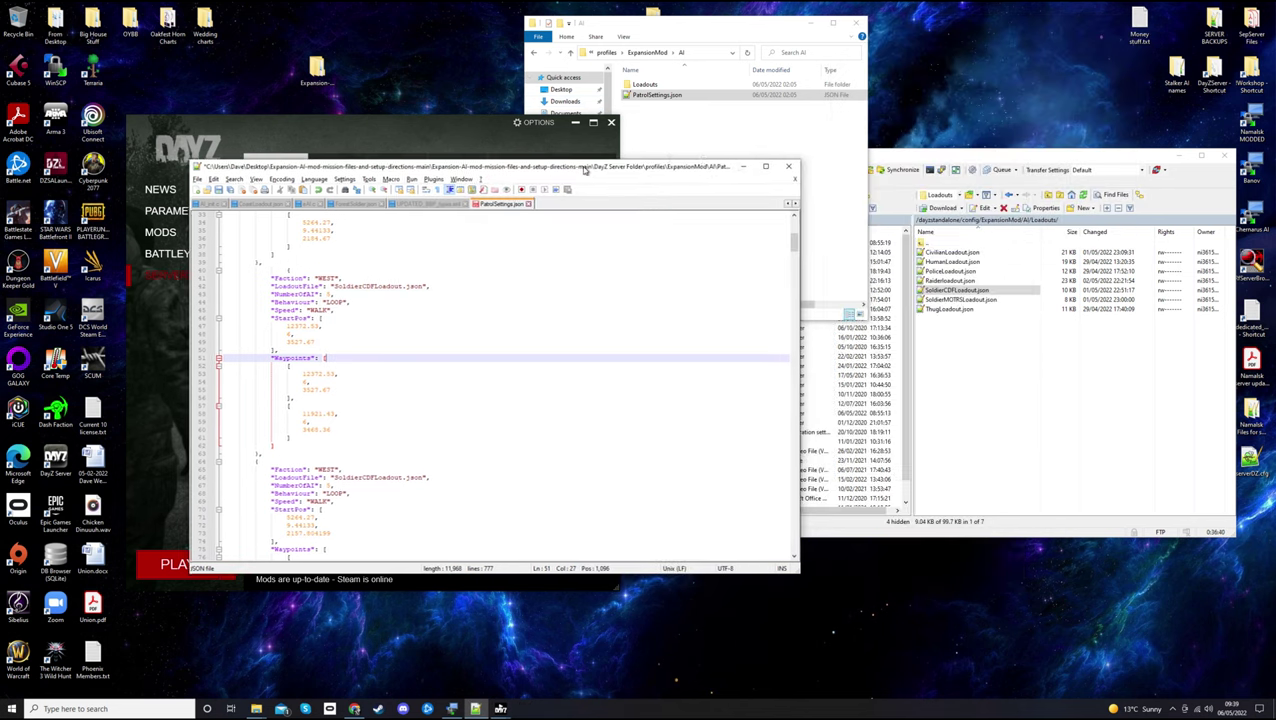
{"action": "left_click", "coordinate": [695, 115]}
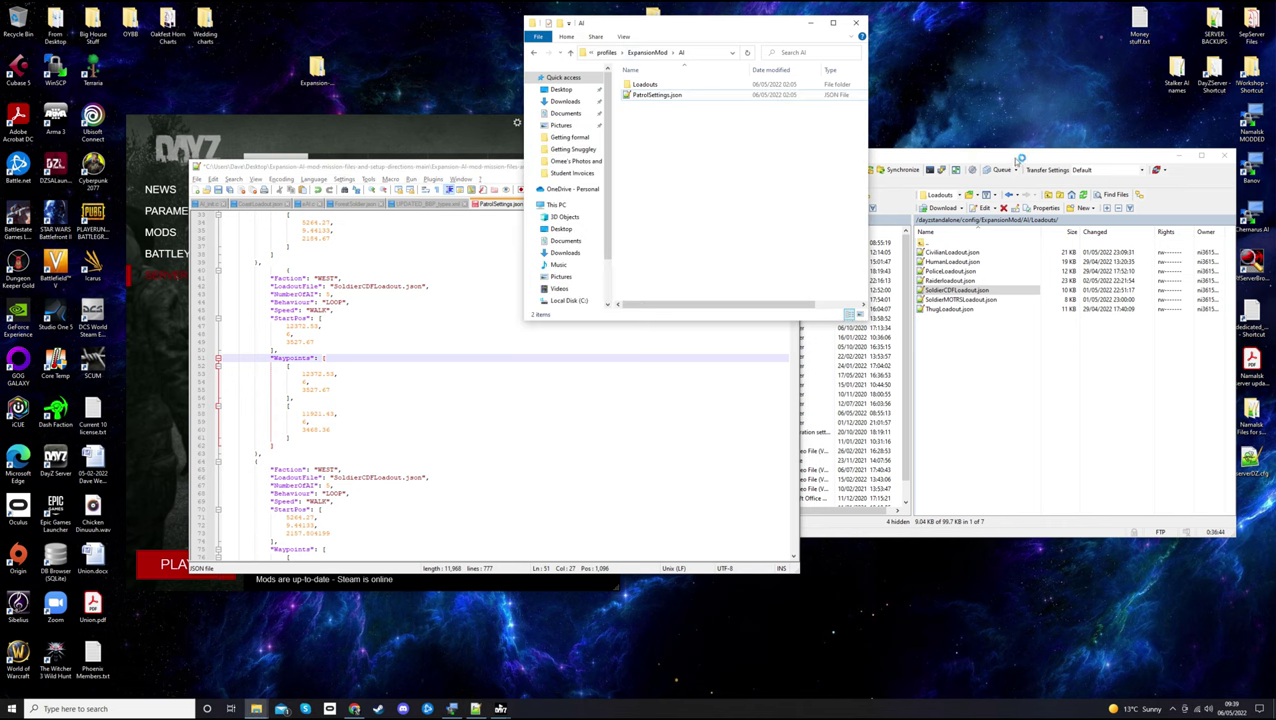
In WinSCP, go to the server's dayzstandalone folder and open config/ExpansionMod/AI/Loadouts
{"action": "left_click", "coordinate": [948, 219]}
{"action": "left_click", "coordinate": [951, 220]}
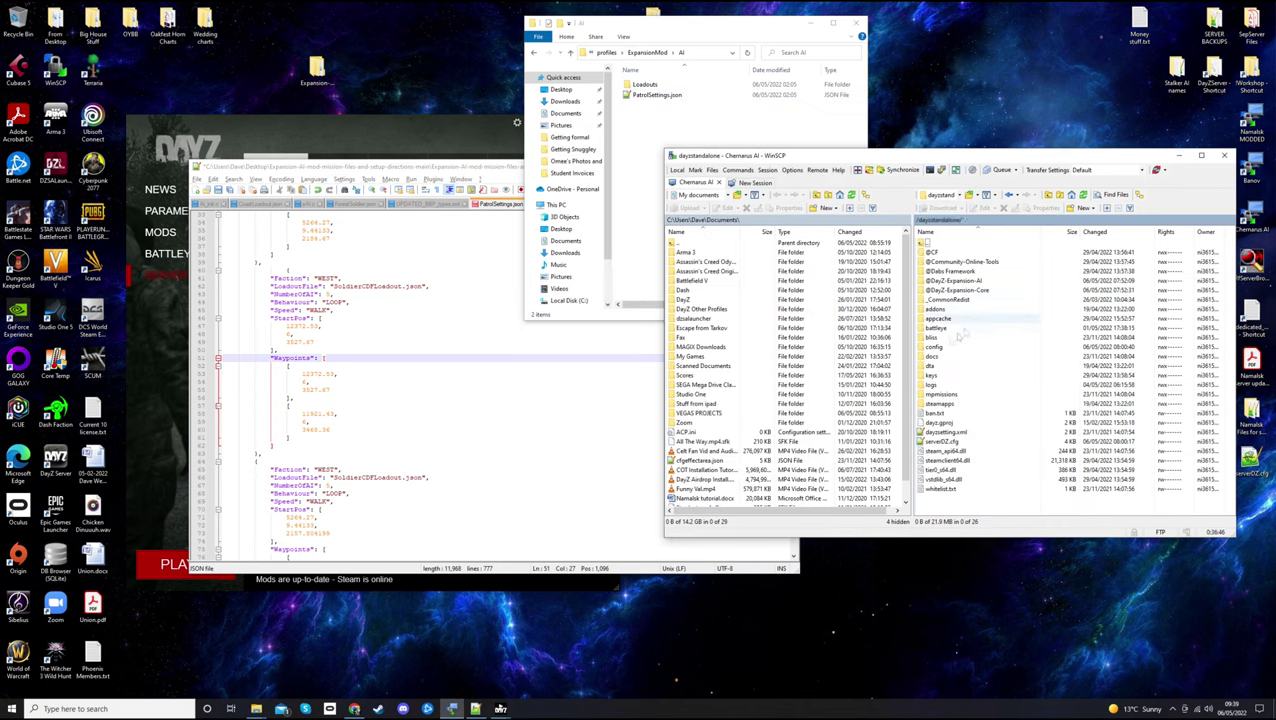
{"action": "double_click", "coordinate": [935, 348]}
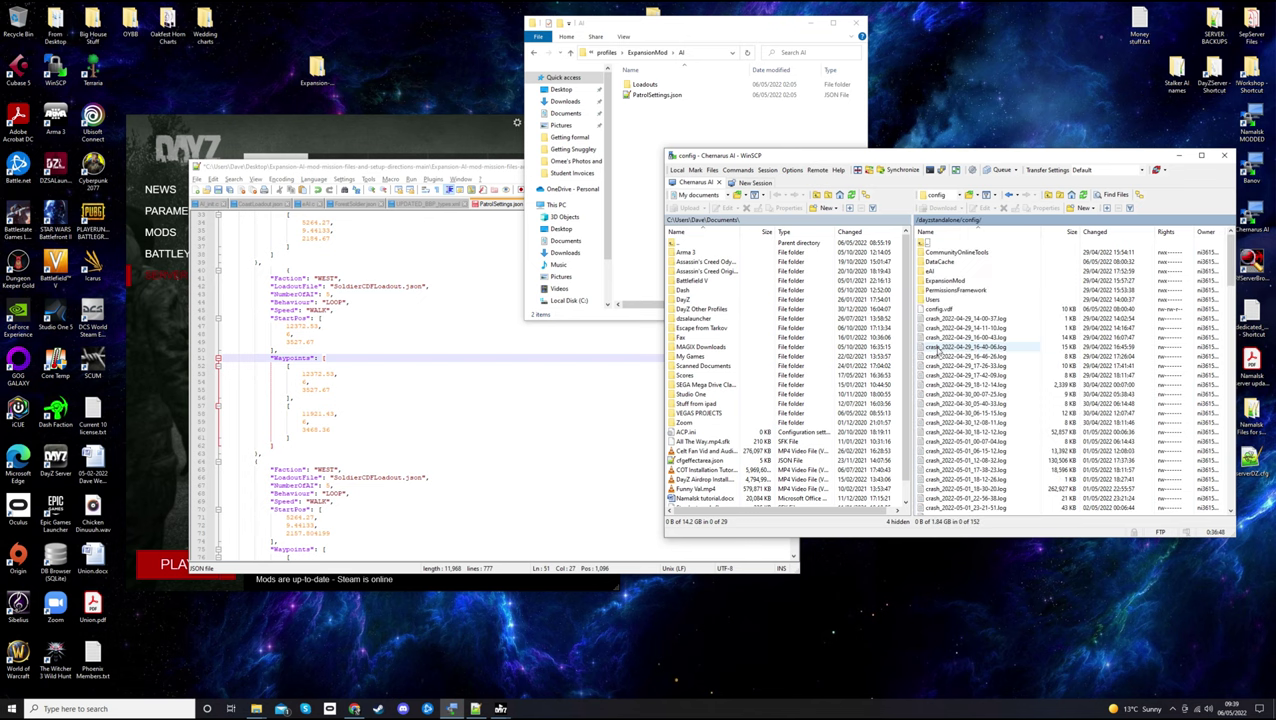
{"action": "double_click", "coordinate": [951, 280]}
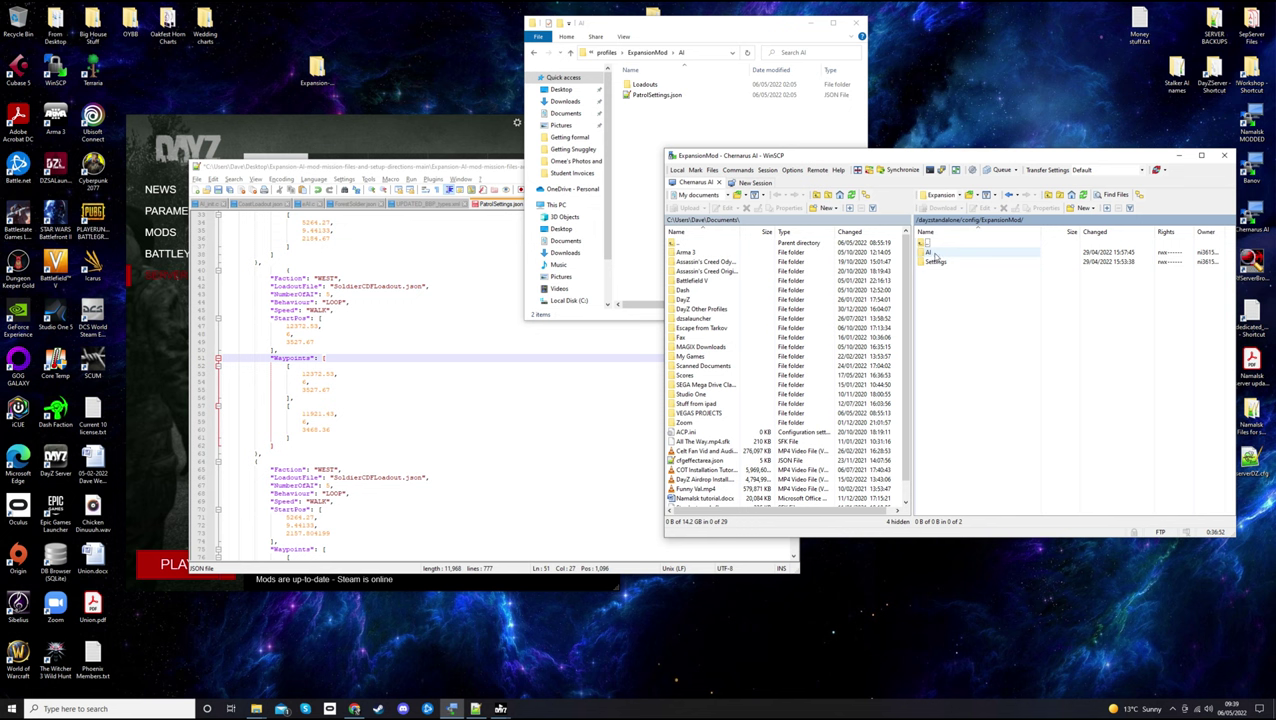
{"action": "double_click", "coordinate": [934, 254]}
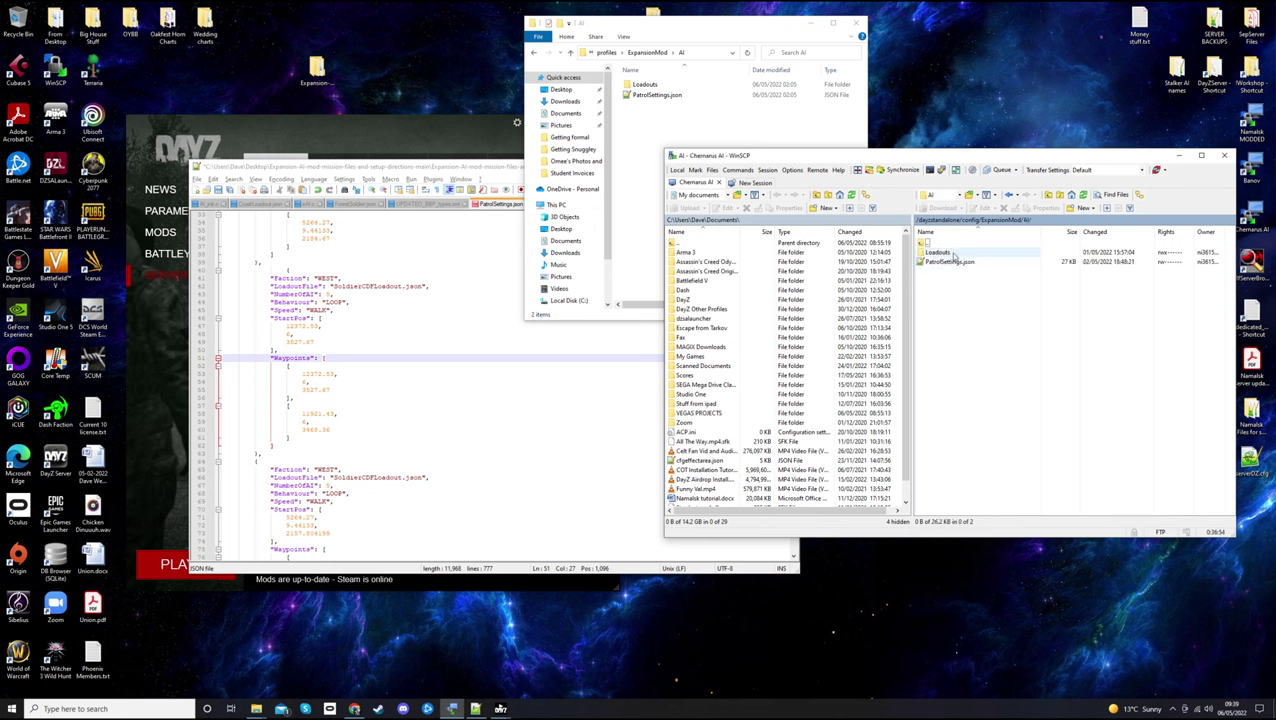
{"action": "double_click", "coordinate": [952, 254]}
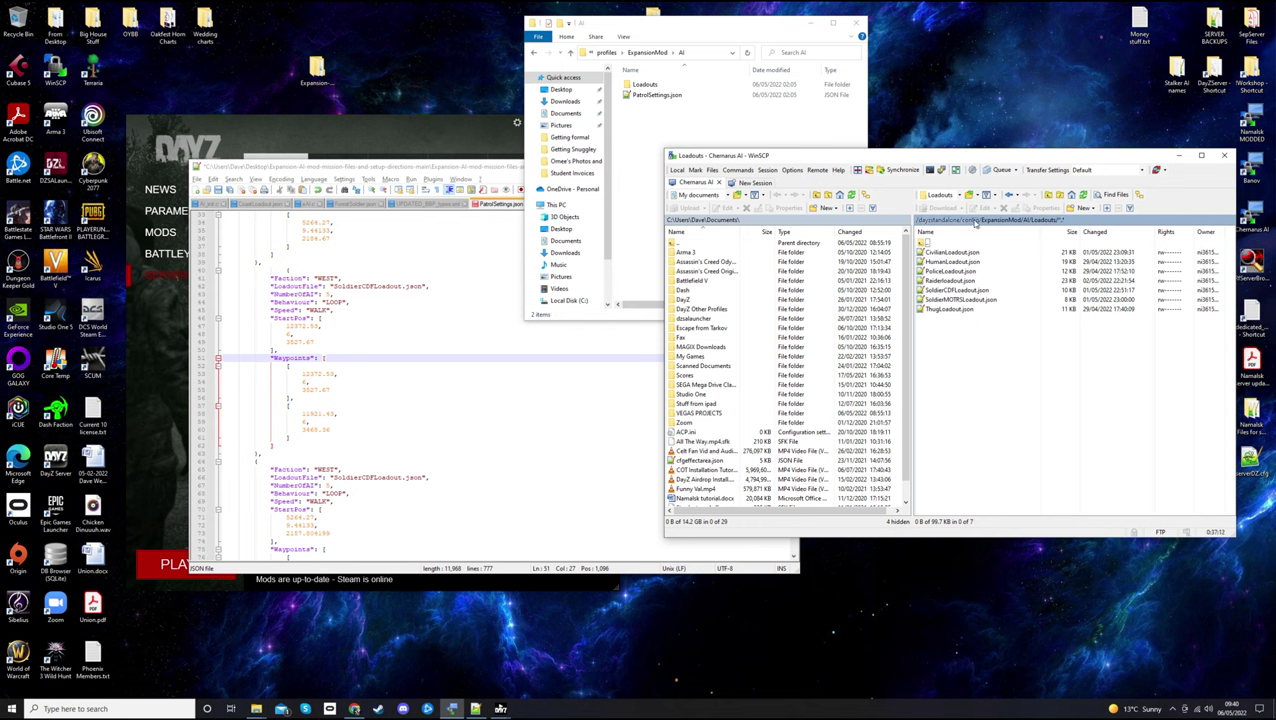
Duplicate ThugLoadout.json within the server's Loadouts folder as SimpleGuy.json
{"action": "left_click", "coordinate": [950, 310]}
{"action": "left_click", "coordinate": [970, 349]}
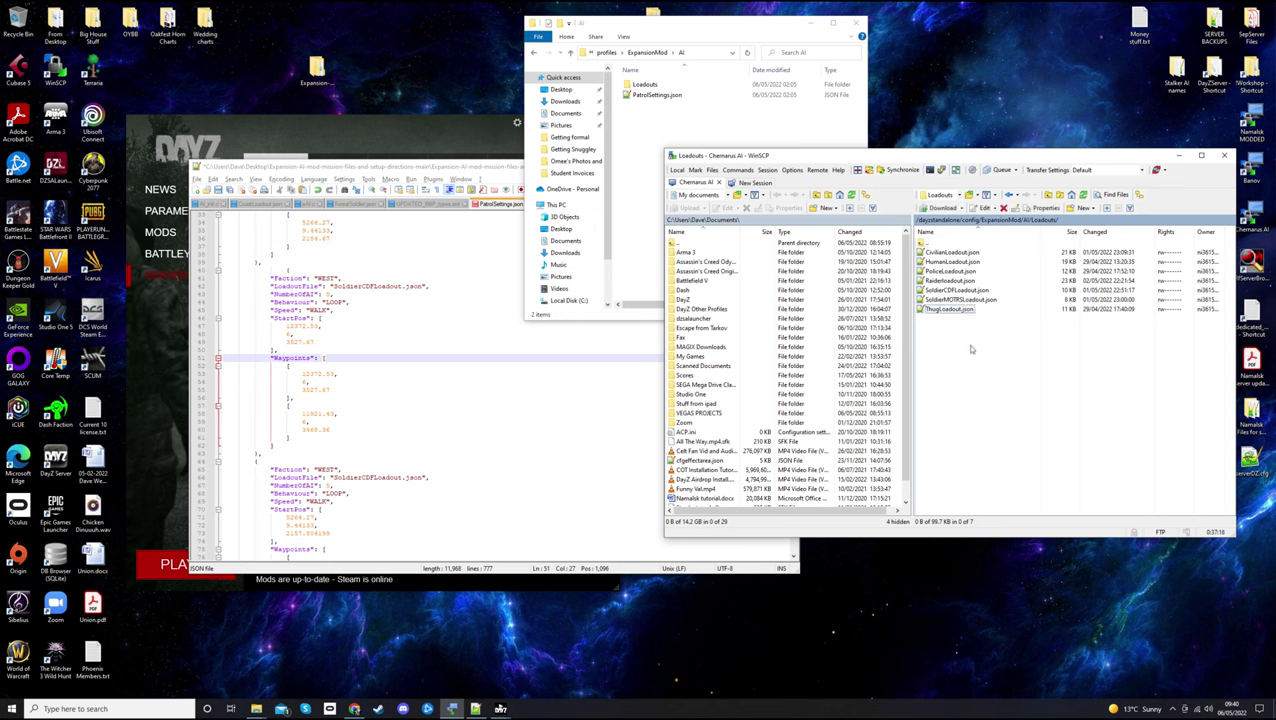
{"action": "left_click", "coordinate": [952, 310]}
{"action": "right_click", "coordinate": [952, 310]}
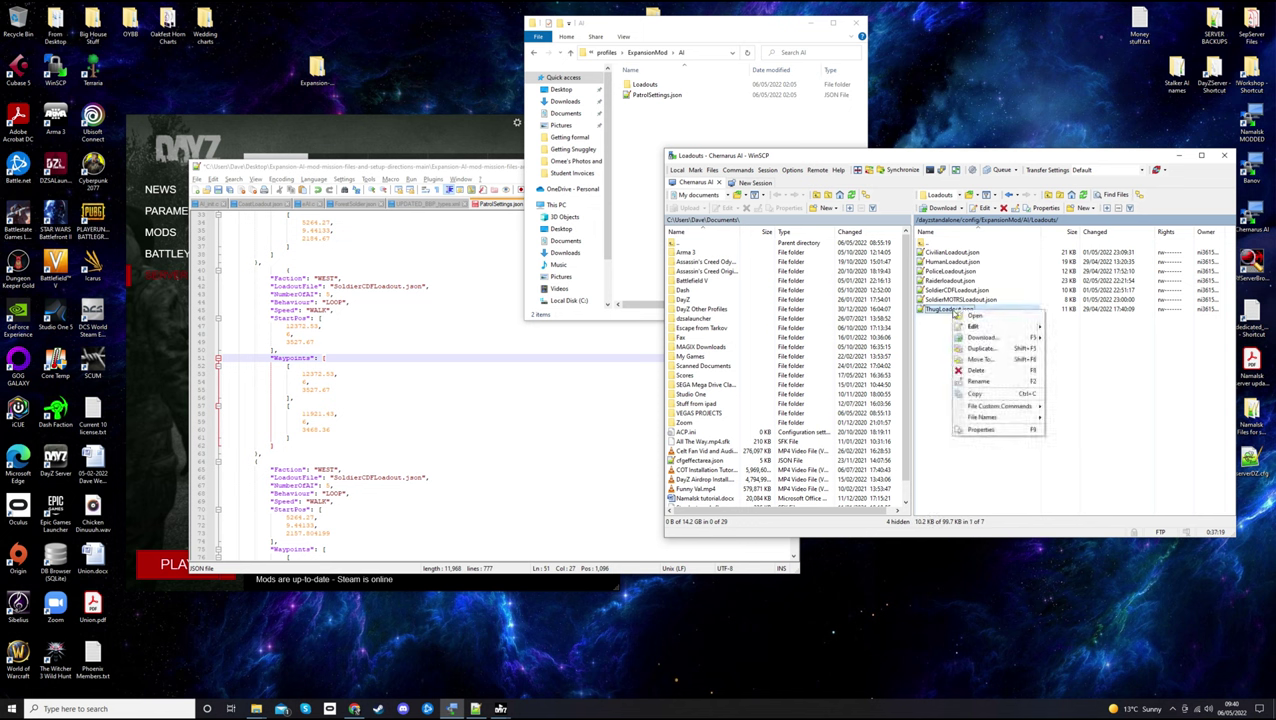
{"action": "left_click", "coordinate": [976, 394]}
{"action": "left_click", "coordinate": [962, 345]}
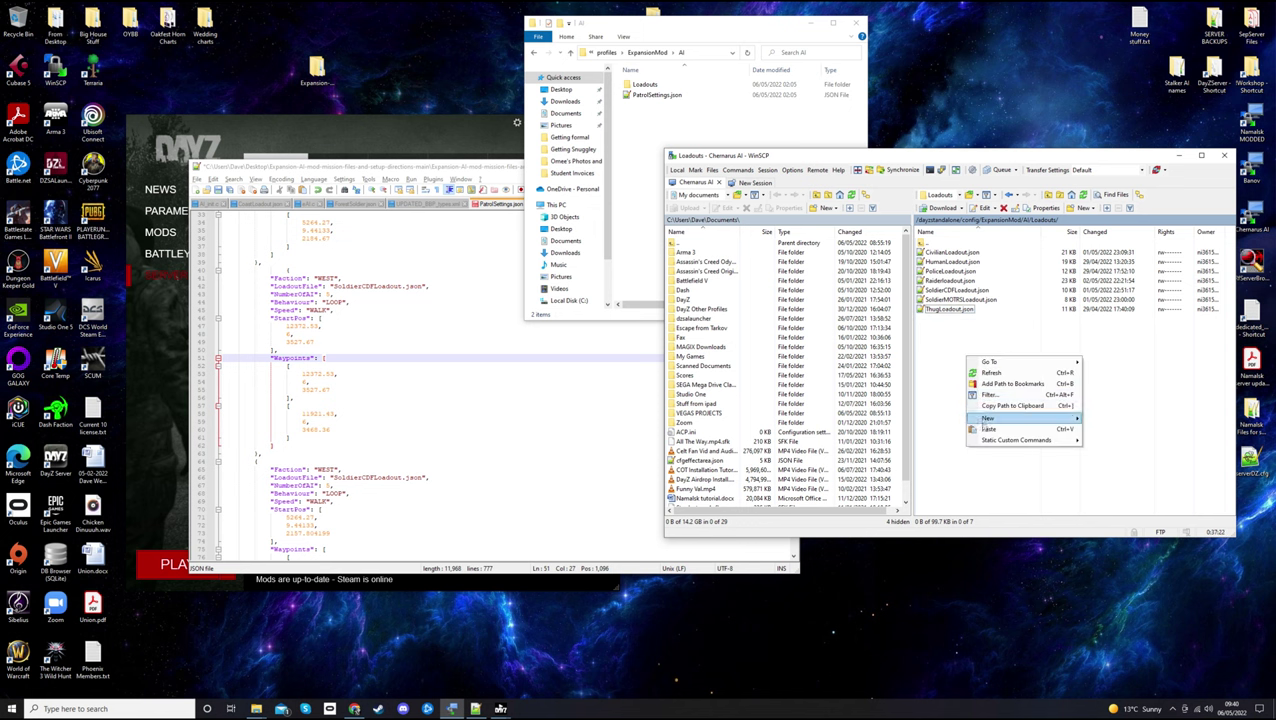
{"action": "left_click", "coordinate": [984, 428]}
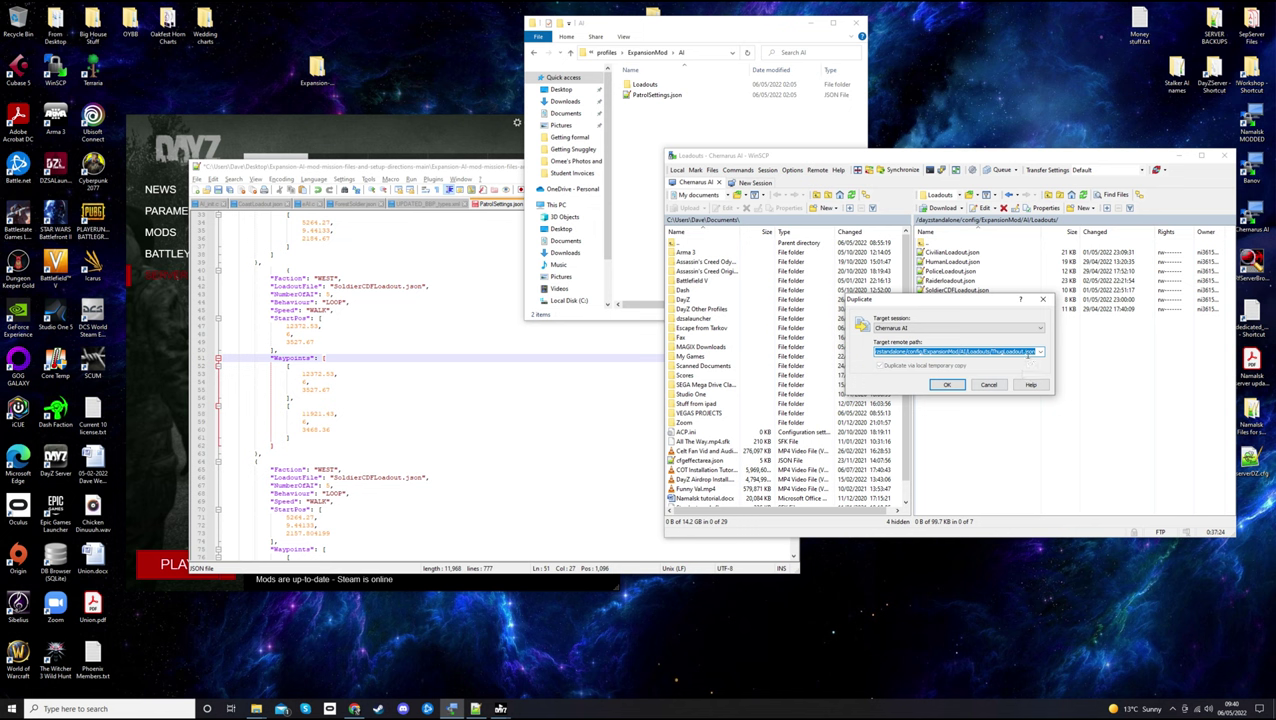
{"action": "left_click_drag", "start_coordinate": [979, 300], "coordinate": [988, 366]}
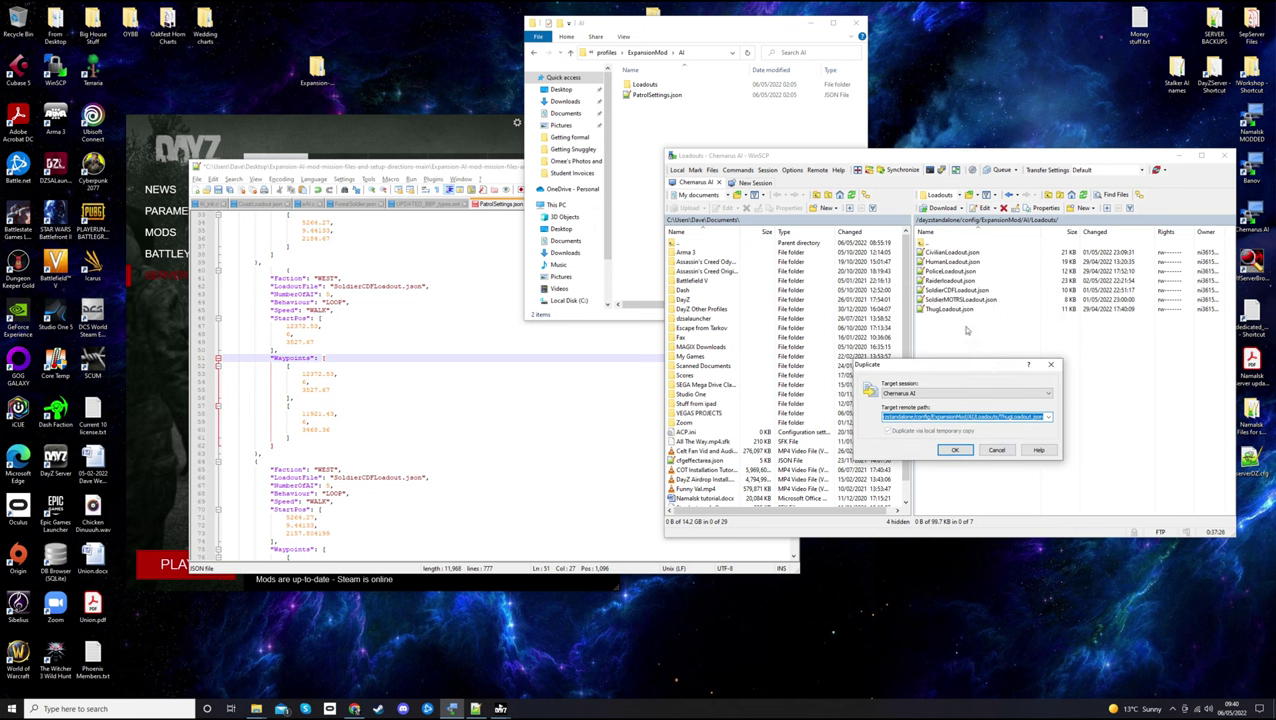
{"action": "left_click", "coordinate": [1030, 417]}
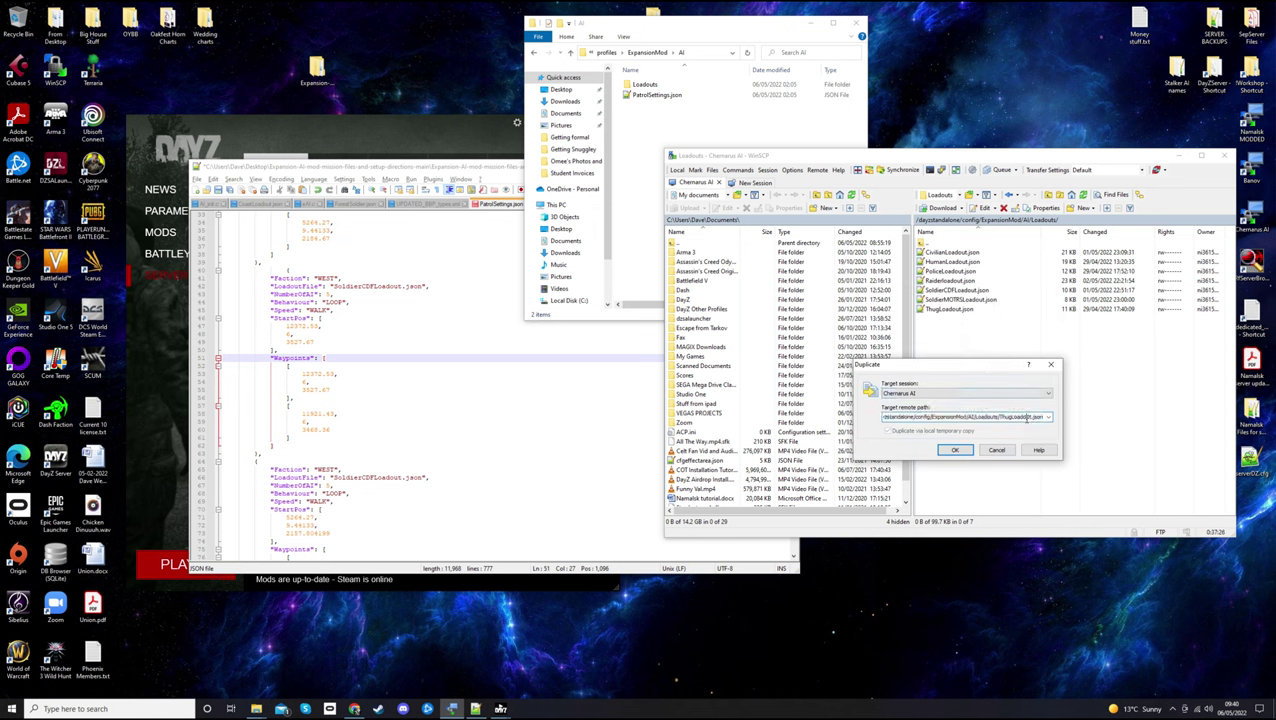
{"action": "left_click_drag", "start_coordinate": [1031, 417], "coordinate": [999, 417]}
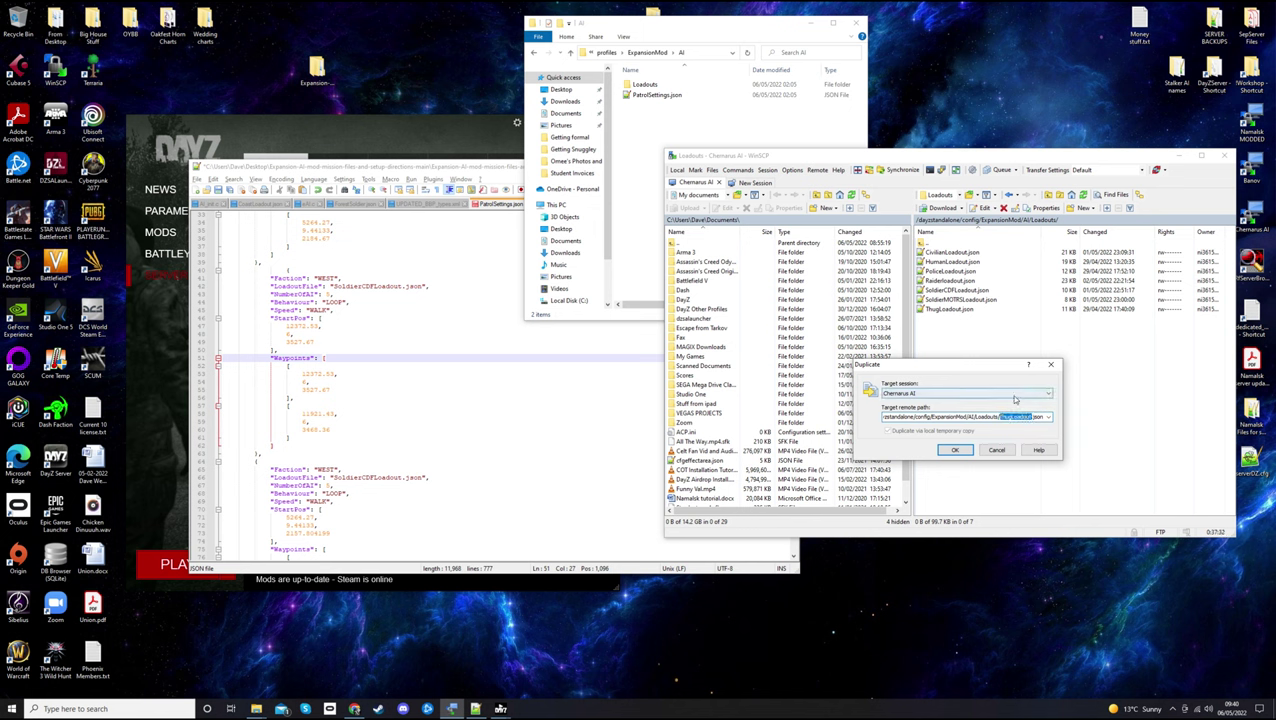
{"action": "type", "text": "SimpleGuy"}
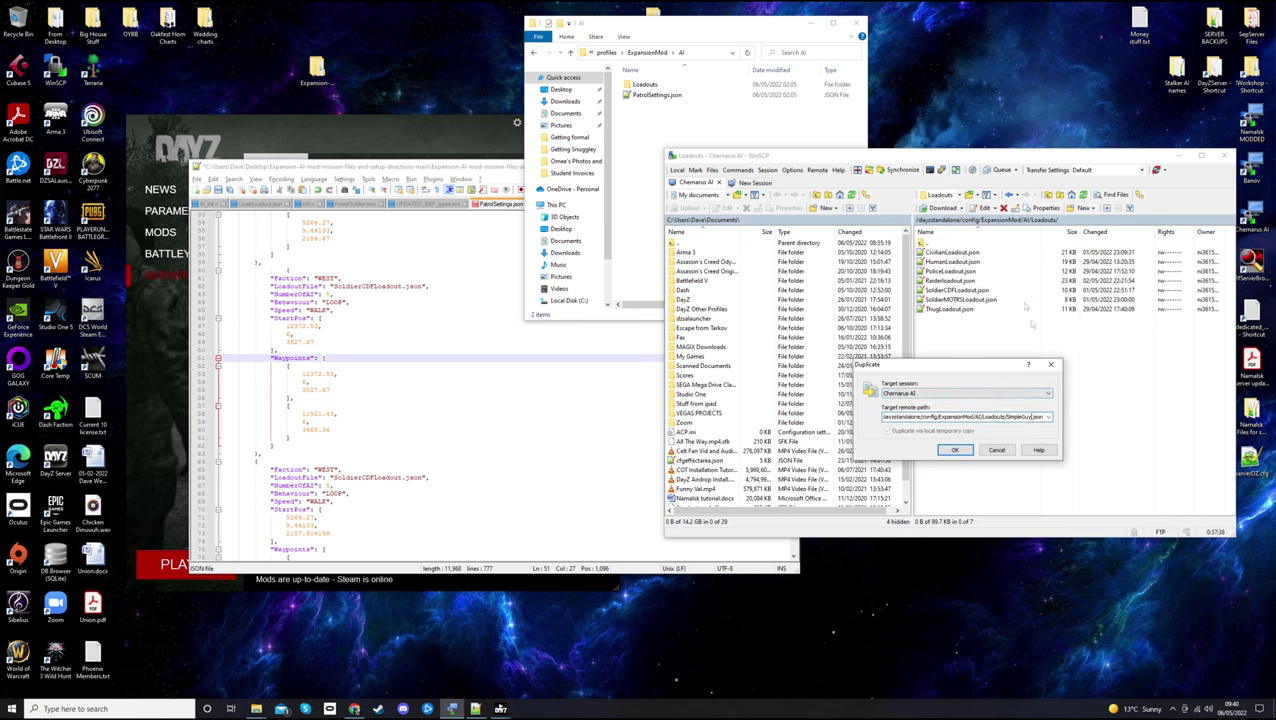
{"action": "left_click", "coordinate": [952, 451]}
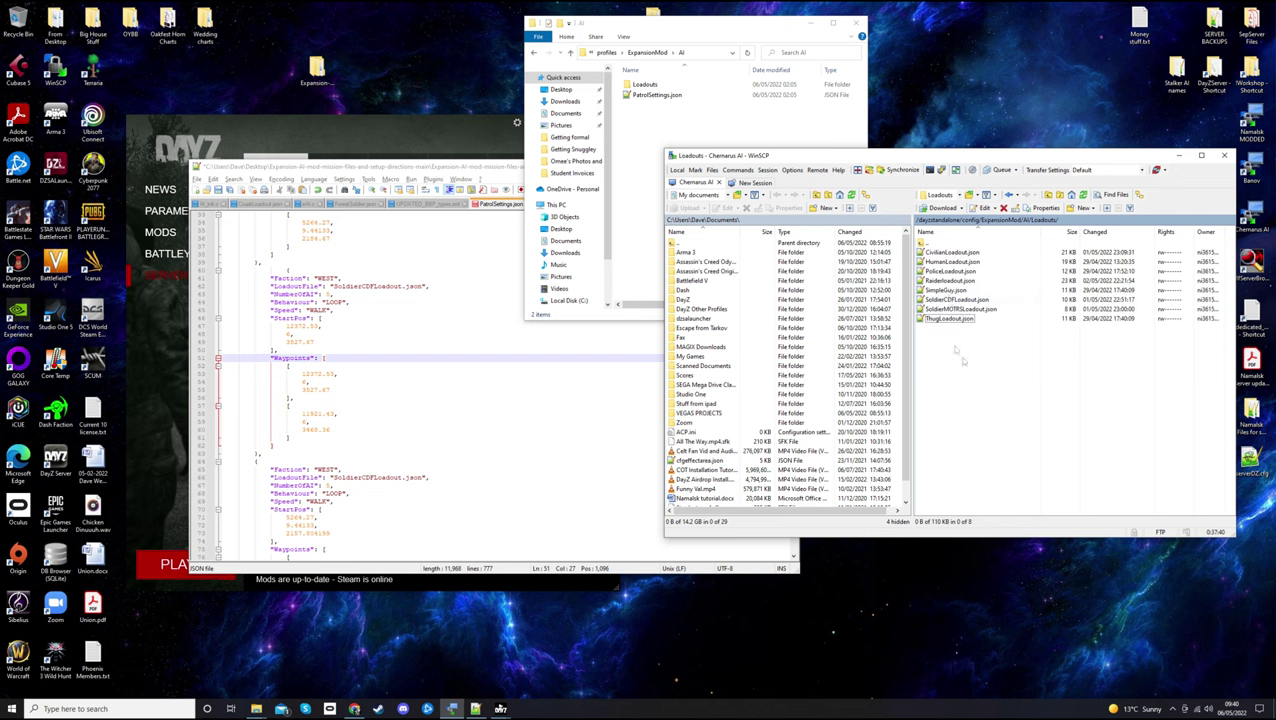
Open SimpleGuy.json in the WinSCP editor and move the editor window clear of the file list
{"action": "left_click", "coordinate": [946, 290]}
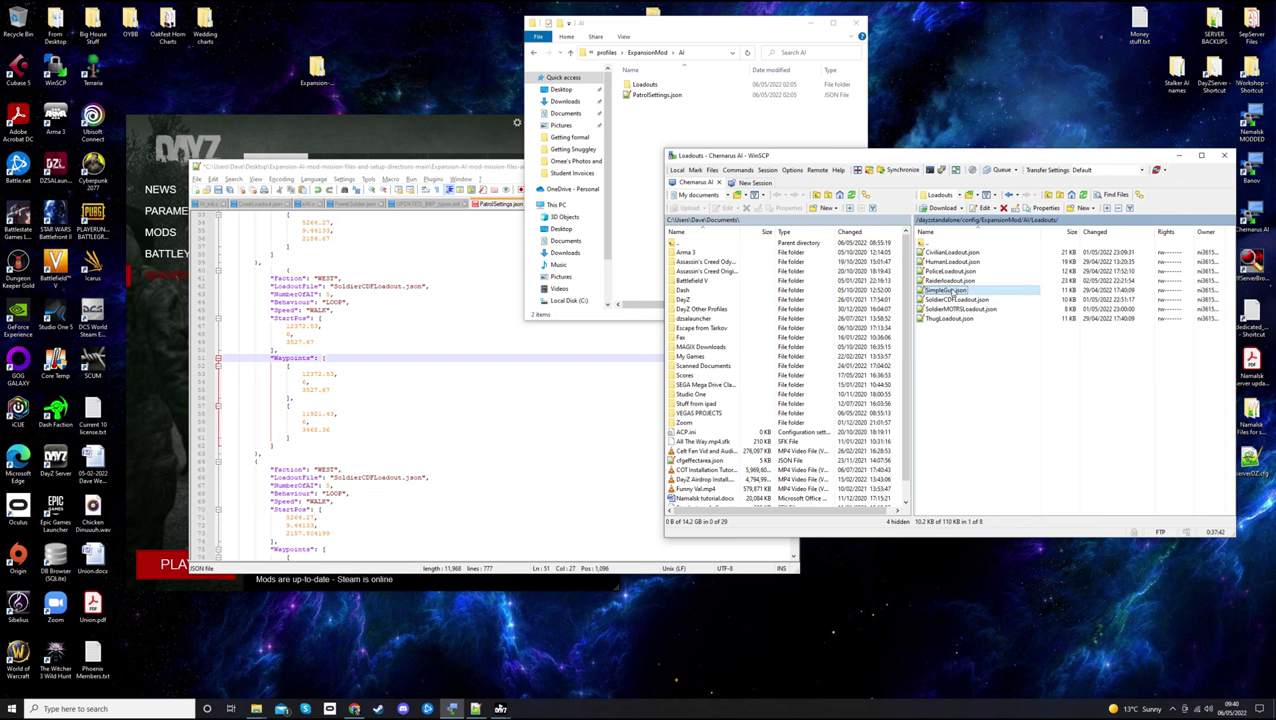
{"action": "double_click", "coordinate": [950, 291]}
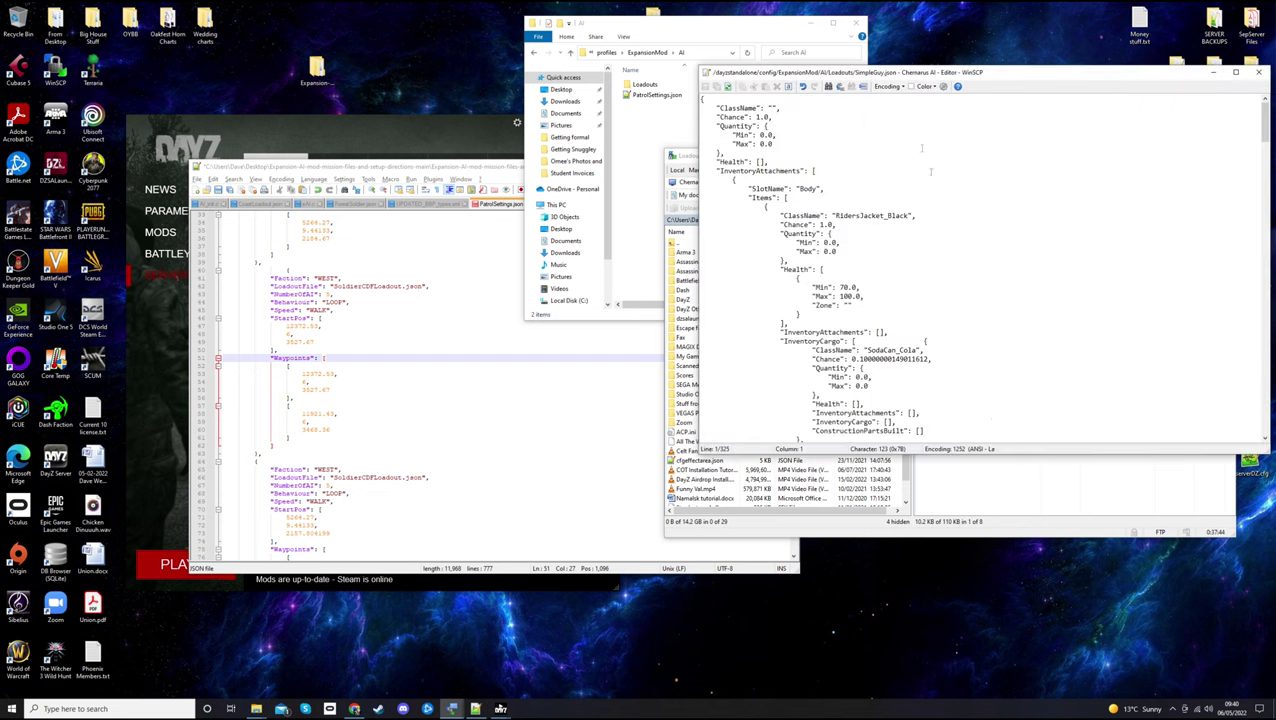
{"action": "left_click_drag", "start_coordinate": [920, 84], "coordinate": [816, 14]}
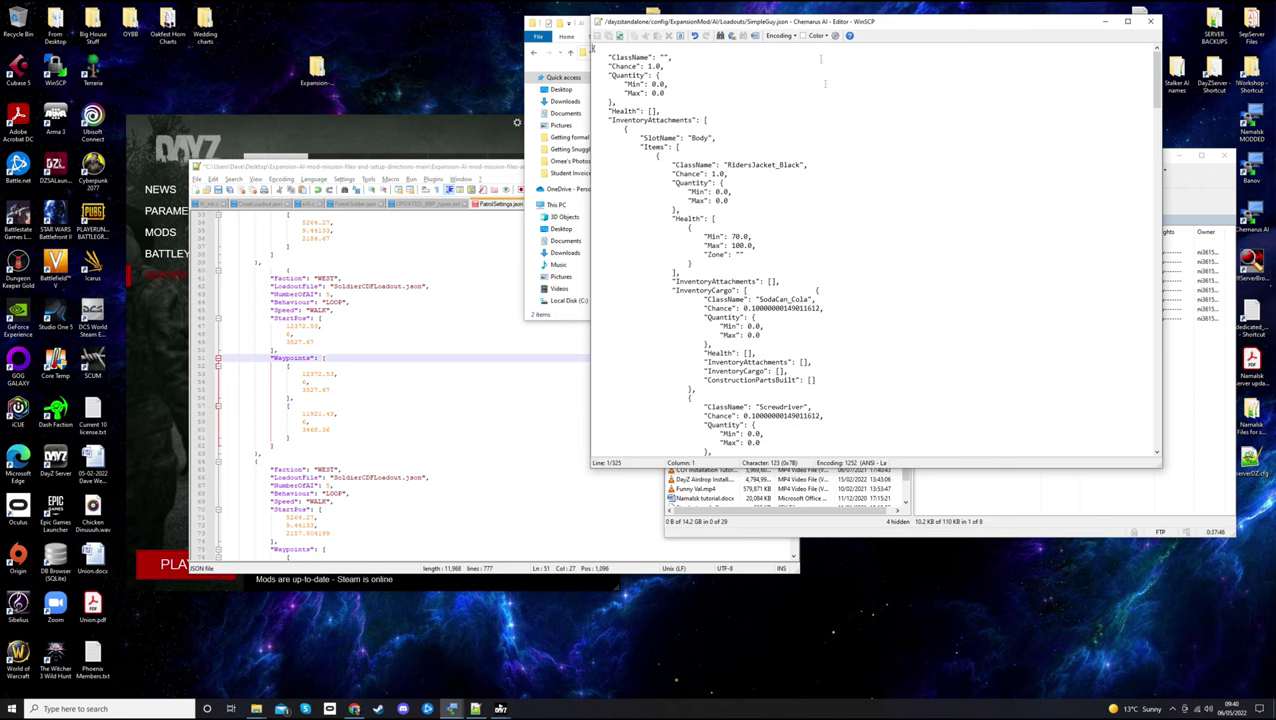
Enlarge the SimpleGuy.json editor window vertically and move it clear of the server's file list
{"action": "left_click_drag", "start_coordinate": [932, 467], "coordinate": [934, 578]}
{"action": "double_click", "coordinate": [654, 66]}
{"action": "left_click", "coordinate": [669, 66]}
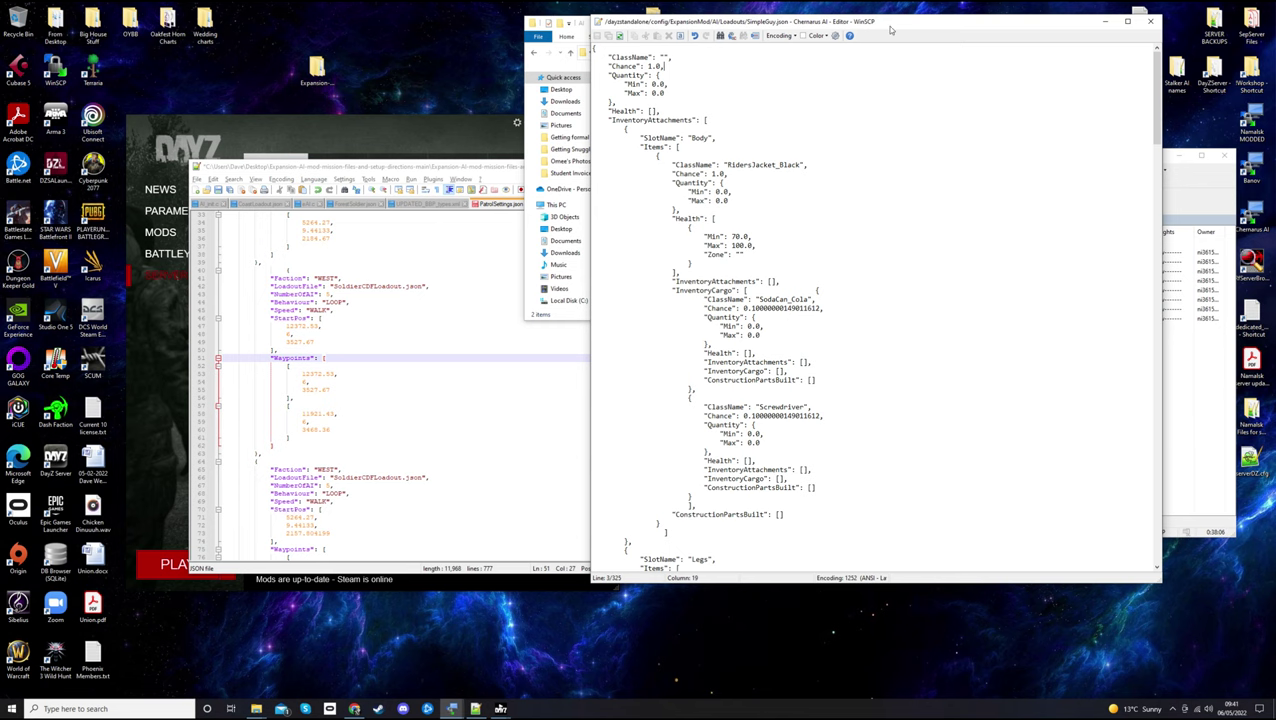
{"action": "left_click_drag", "start_coordinate": [890, 16], "coordinate": [680, 14]}
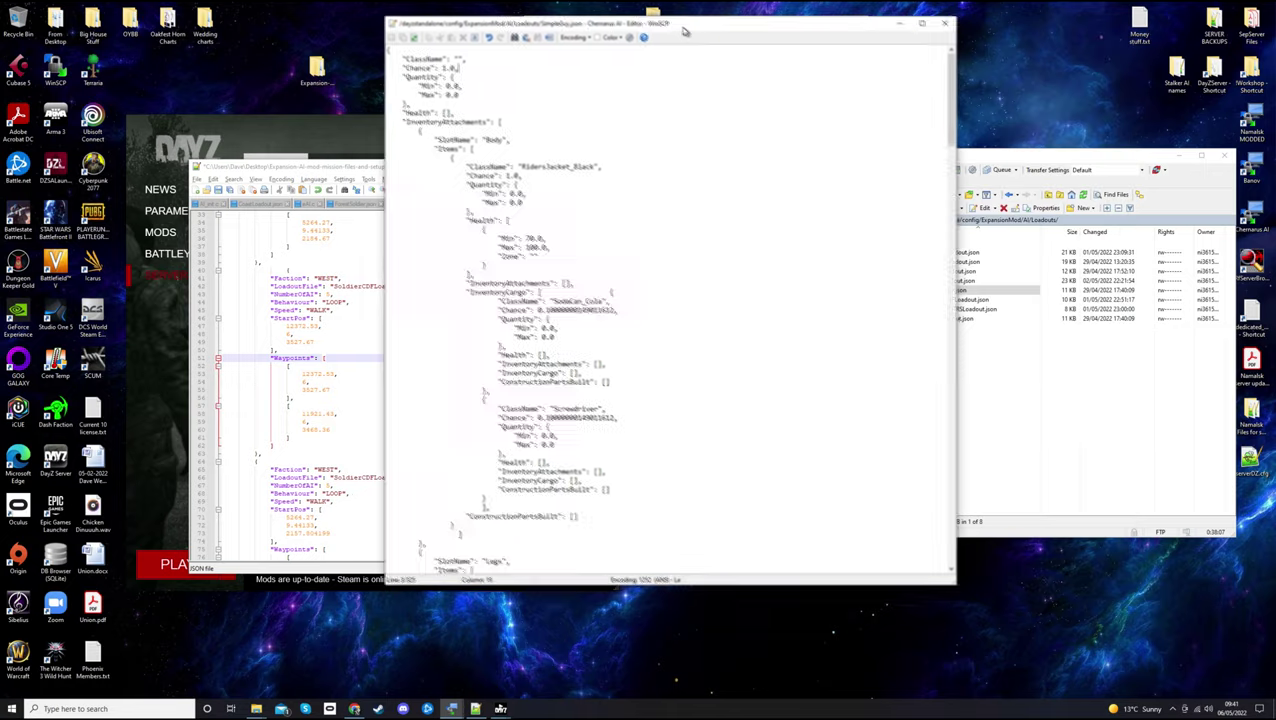
Examine the top-level Health and InventoryAttachments fields, then the Body slot's name and its RidersJacket_Black class name
{"action": "left_click_drag", "start_coordinate": [396, 109], "coordinate": [456, 111]}
{"action": "left_click", "coordinate": [470, 114]}
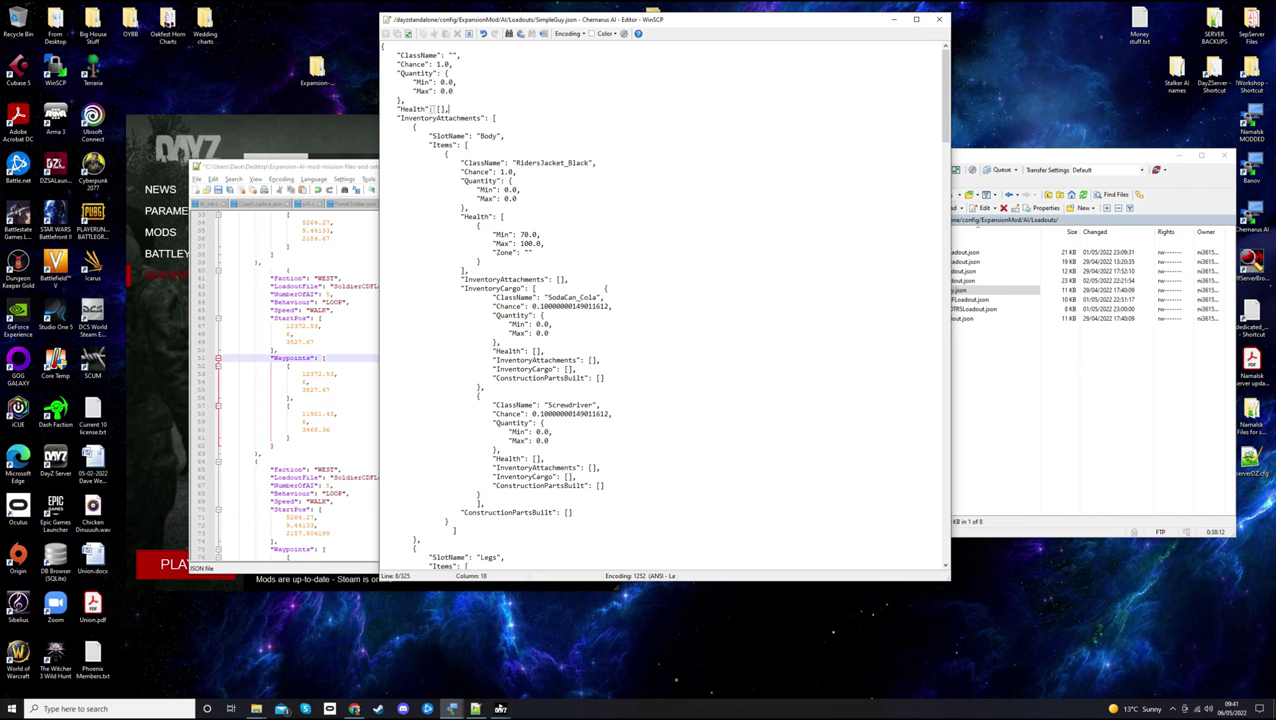
{"action": "left_click_drag", "start_coordinate": [396, 118], "coordinate": [503, 118]}
{"action": "left_click", "coordinate": [466, 145]}
{"action": "double_click", "coordinate": [431, 135]}
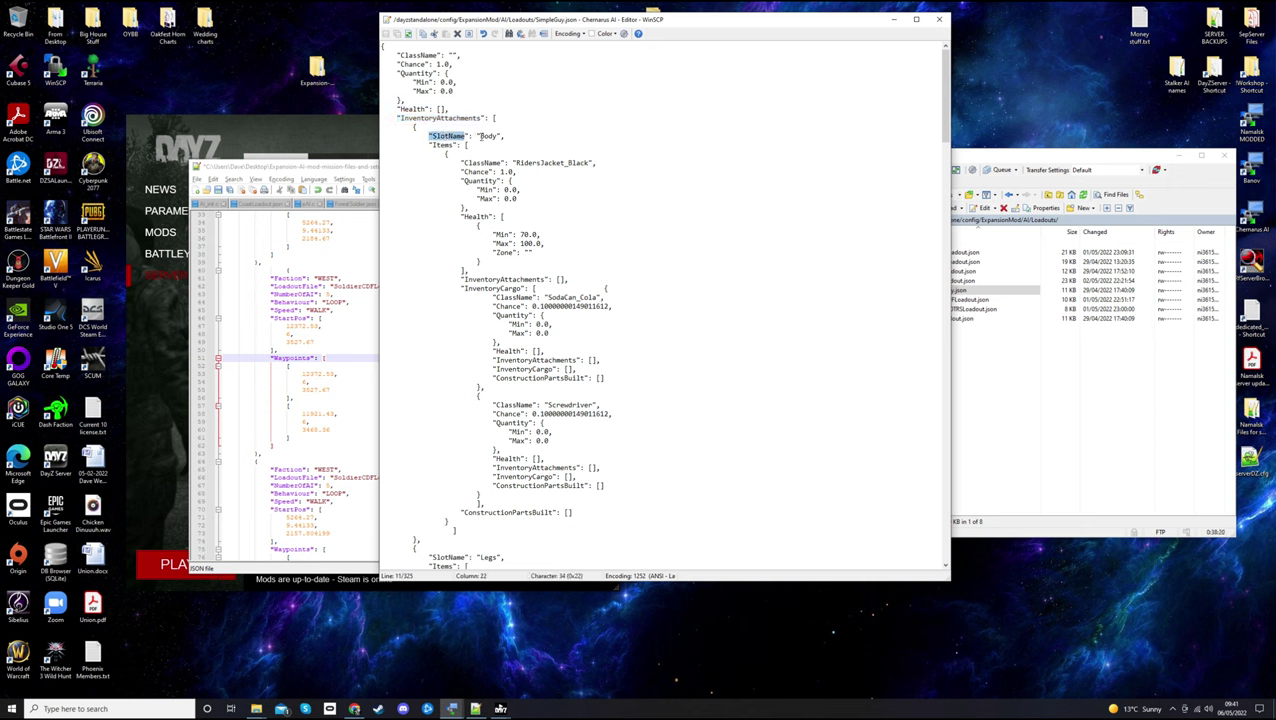
{"action": "left_click_drag", "start_coordinate": [479, 135], "coordinate": [498, 136]}
{"action": "left_click", "coordinate": [505, 136]}
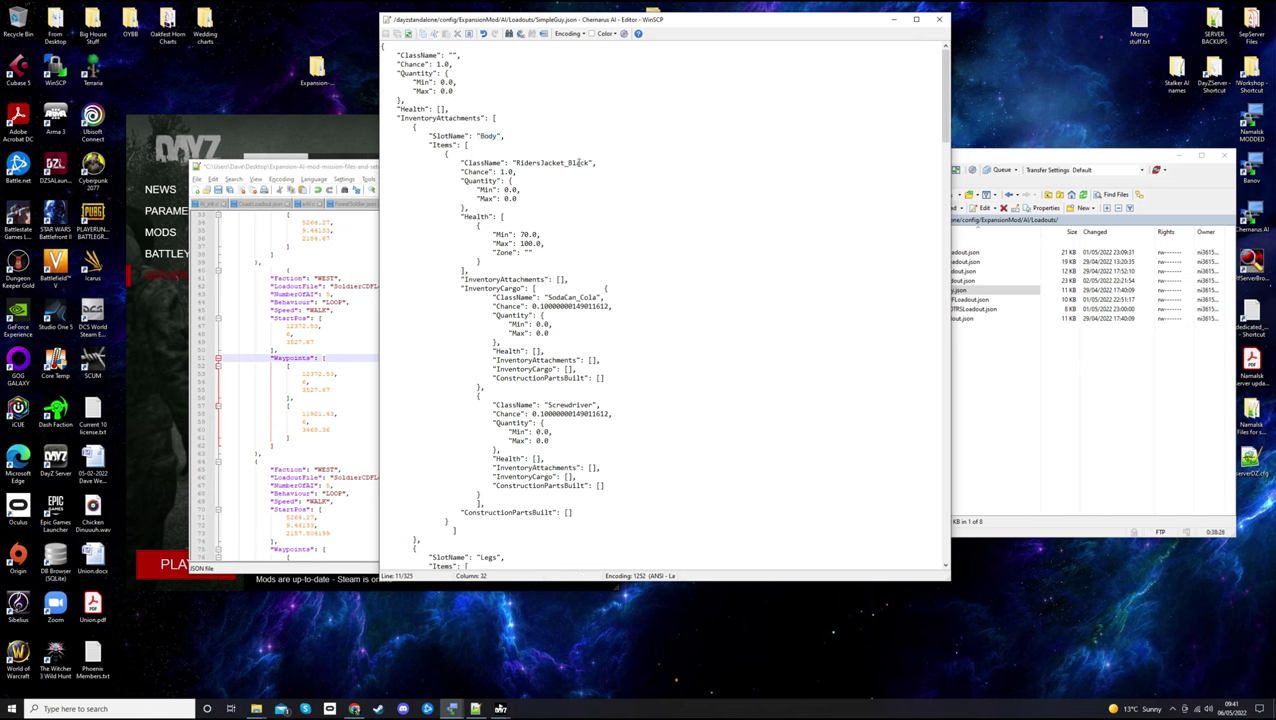
{"action": "left_click_drag", "start_coordinate": [517, 162], "coordinate": [590, 163]}
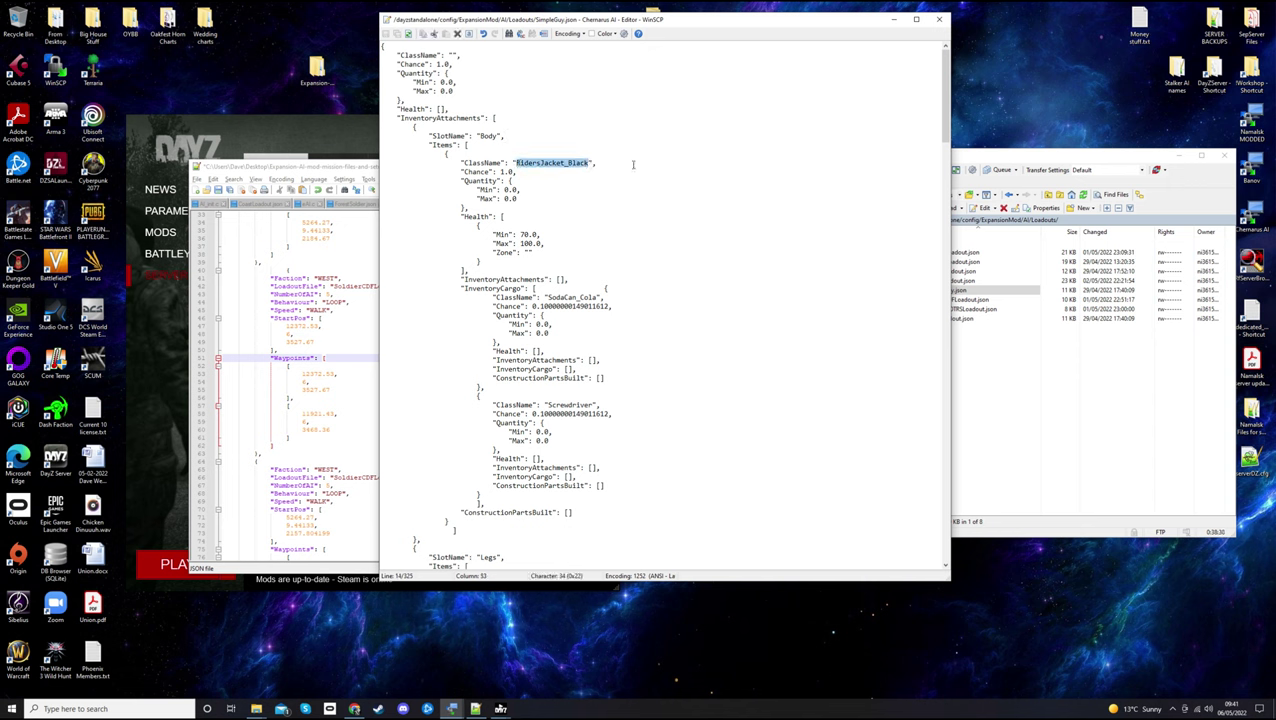
In the WinSCP file list, go to mpmissions/dayzOffline.chernarusplus/db on the server and open types.xml
{"action": "left_click", "coordinate": [995, 159]}
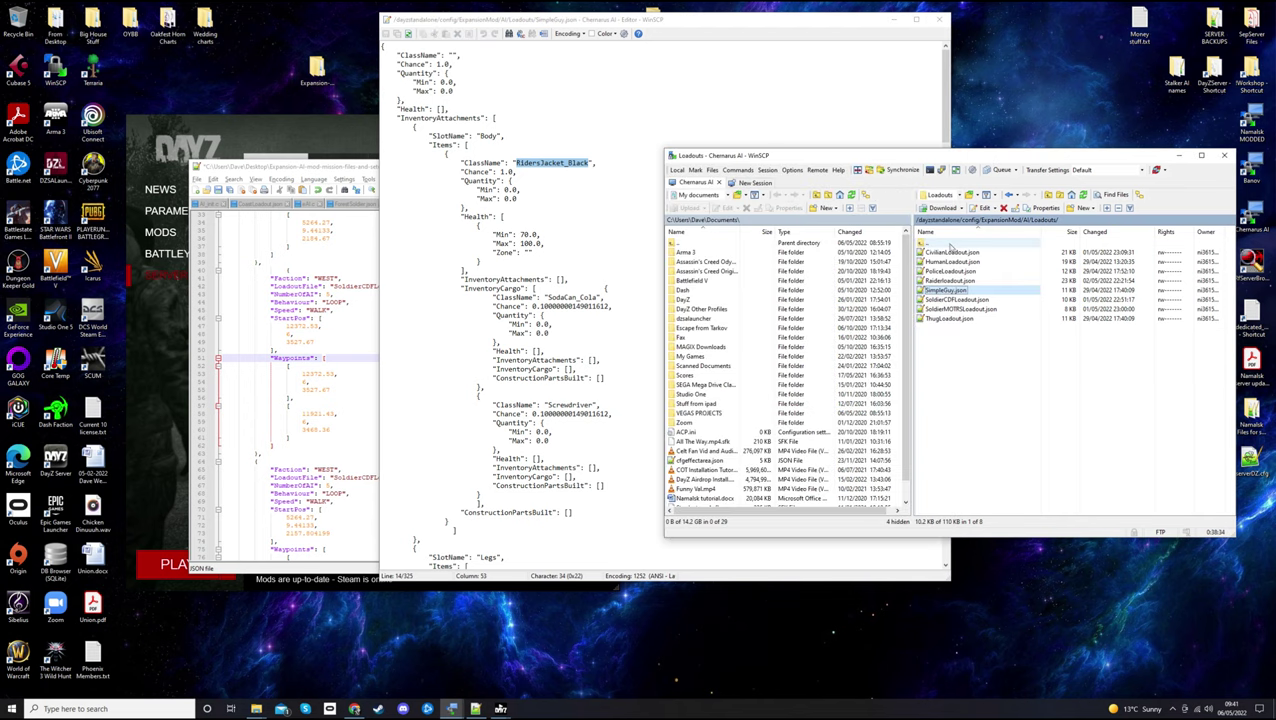
{"action": "double_click", "coordinate": [943, 245]}
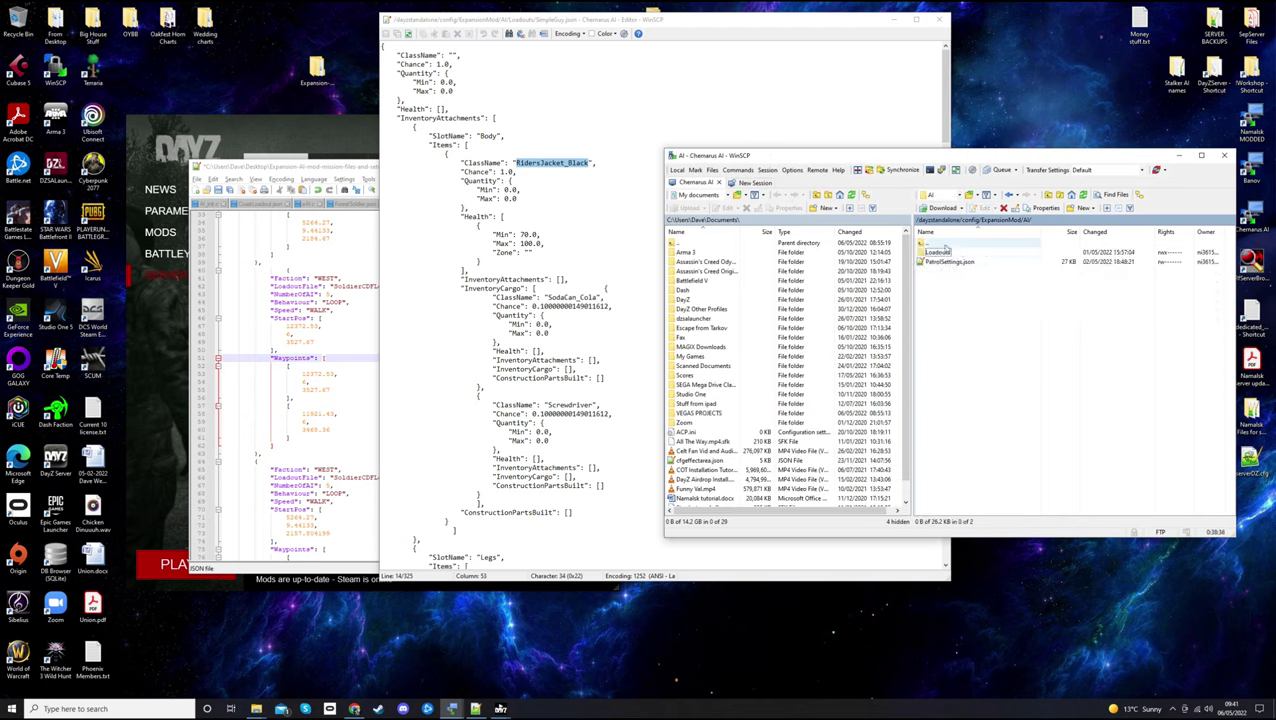
{"action": "double_click", "coordinate": [940, 245]}
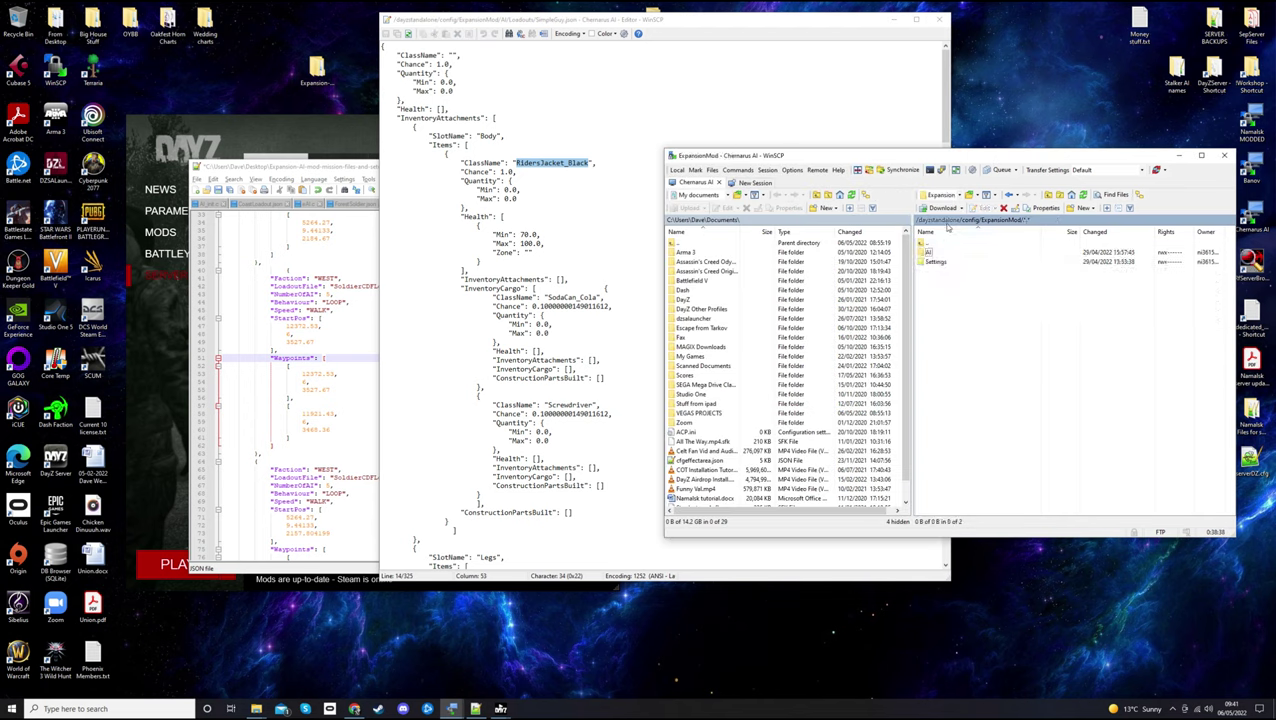
{"action": "double_click", "coordinate": [940, 245]}
{"action": "double_click", "coordinate": [940, 245]}
{"action": "double_click", "coordinate": [958, 385]}
{"action": "double_click", "coordinate": [960, 253]}
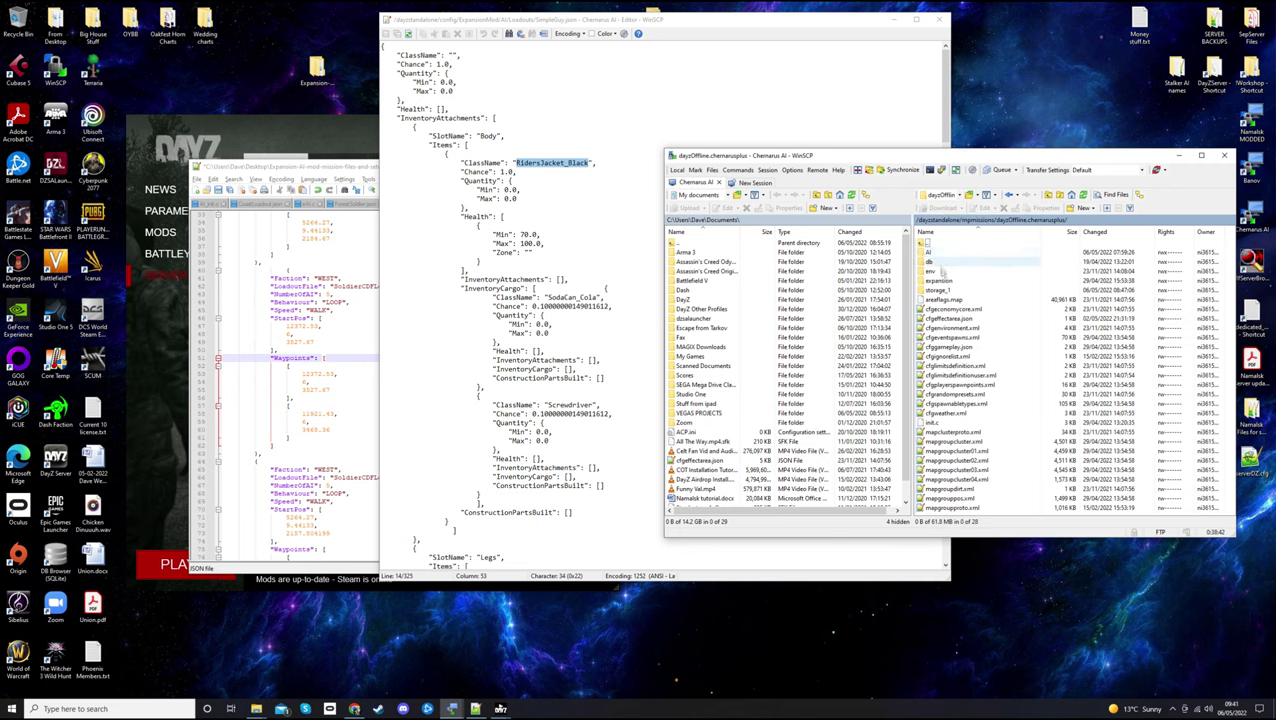
{"action": "left_click", "coordinate": [945, 299]}
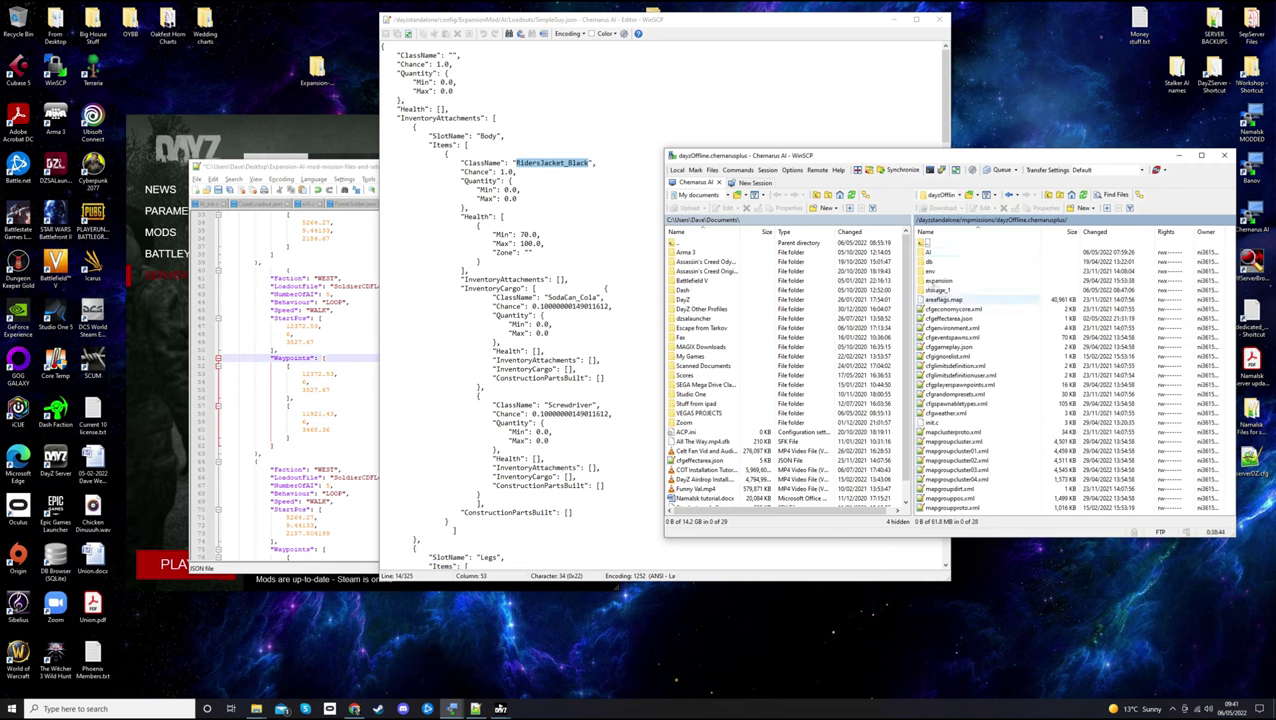
{"action": "double_click", "coordinate": [941, 262]}
{"action": "left_click", "coordinate": [940, 290]}
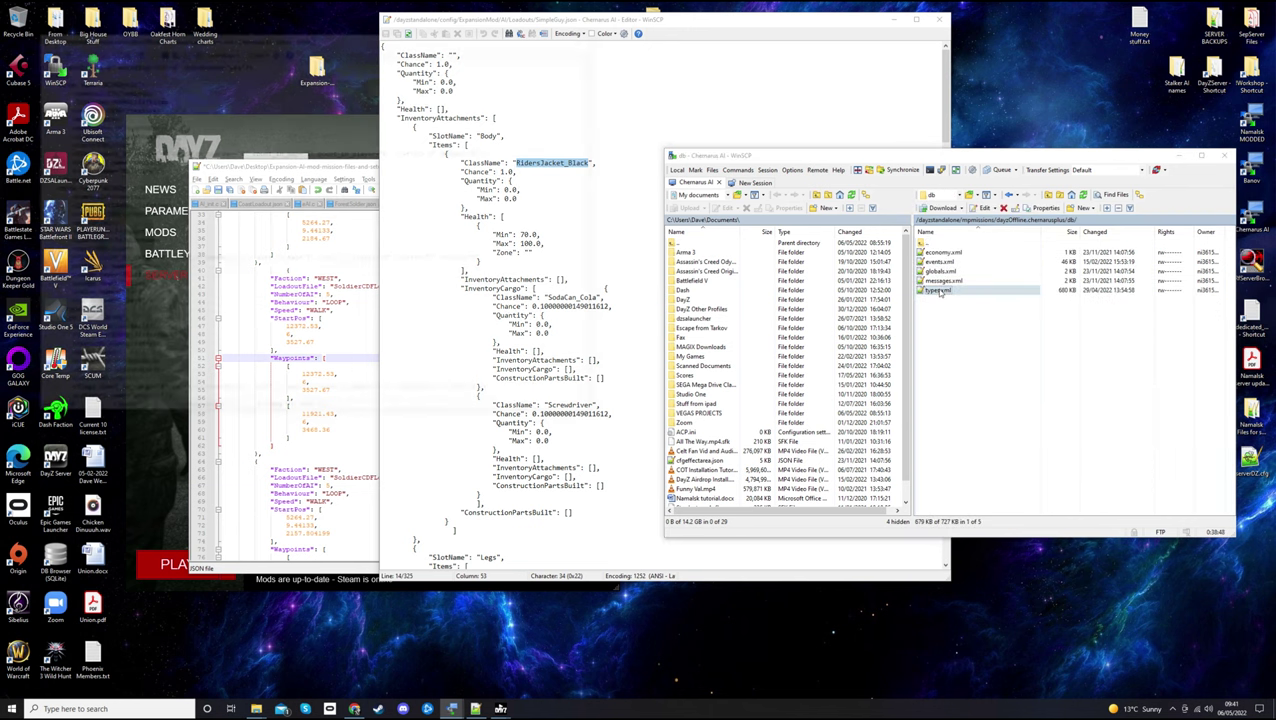
{"action": "double_click", "coordinate": [940, 290]}
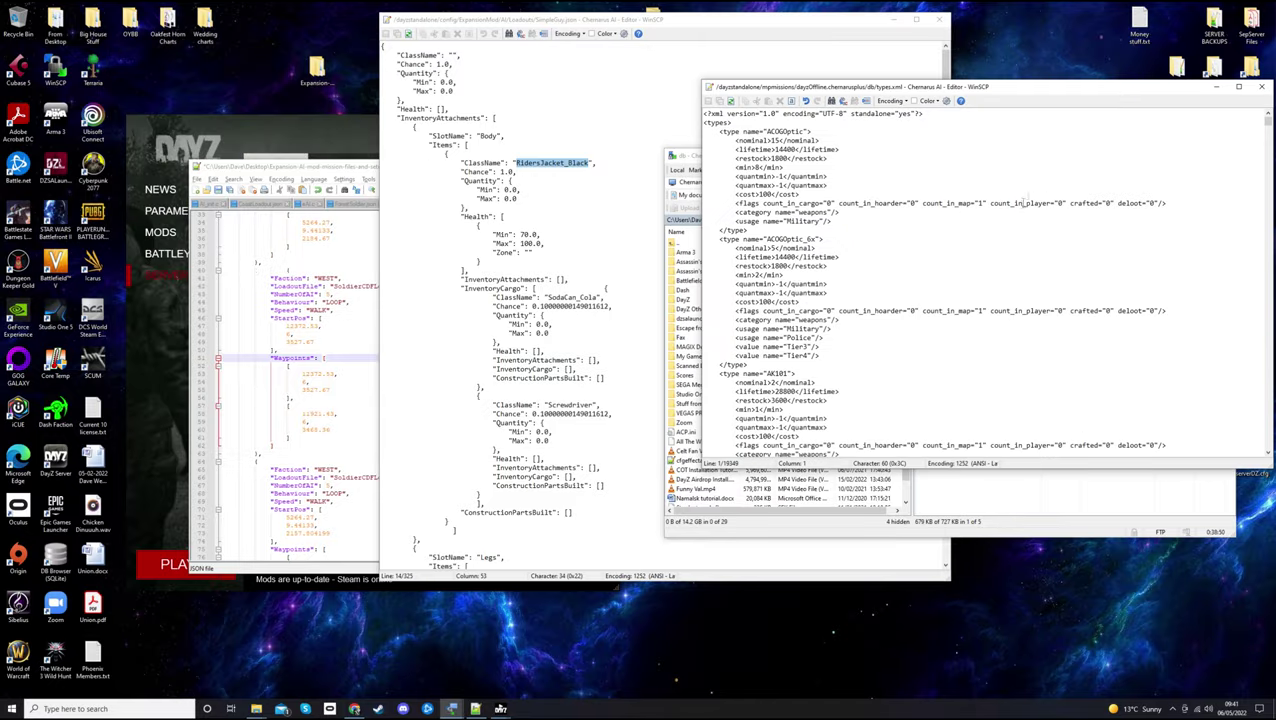
Search types.xml for "ridersjacket" and highlight the RidersJacket_Black type name to compare it with the loadout's class name
{"action": "left_click", "coordinate": [1019, 185]}
{"action": "key", "text": "ctrl+f"}
{"action": "type", "text": "rider"}
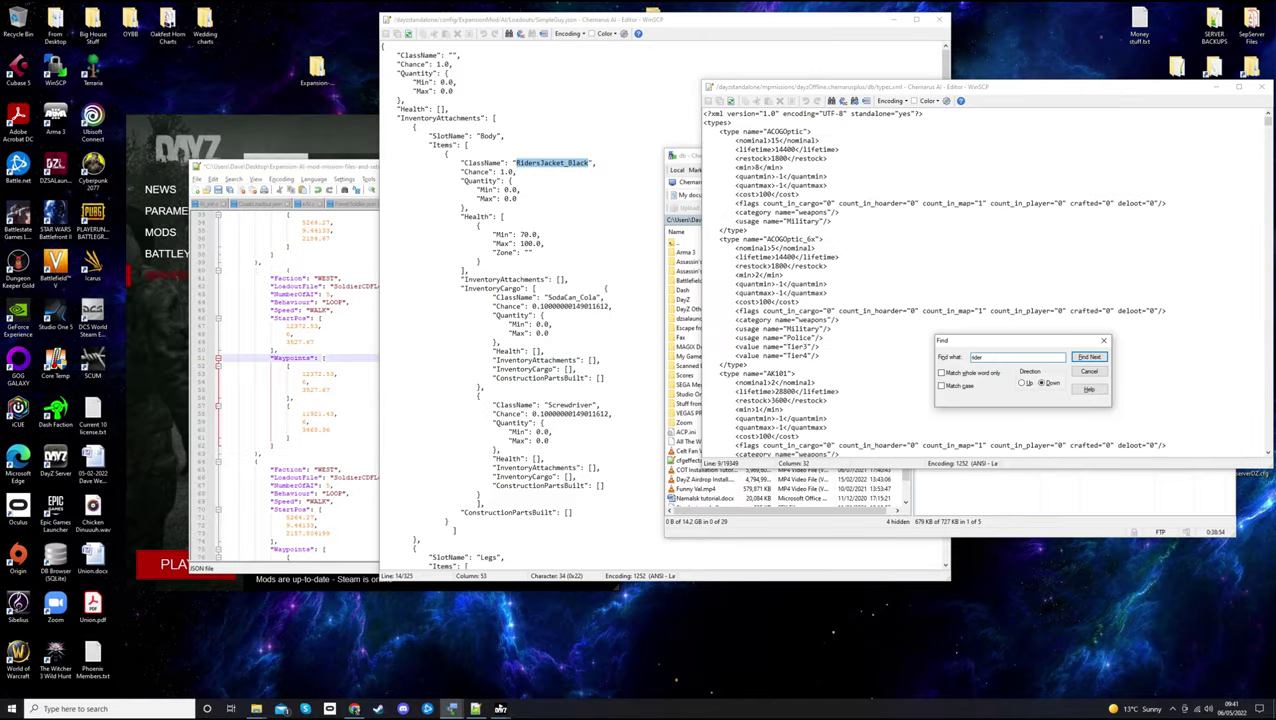
{"action": "type", "text": "sjacket"}
{"action": "left_click", "coordinate": [1089, 357]}
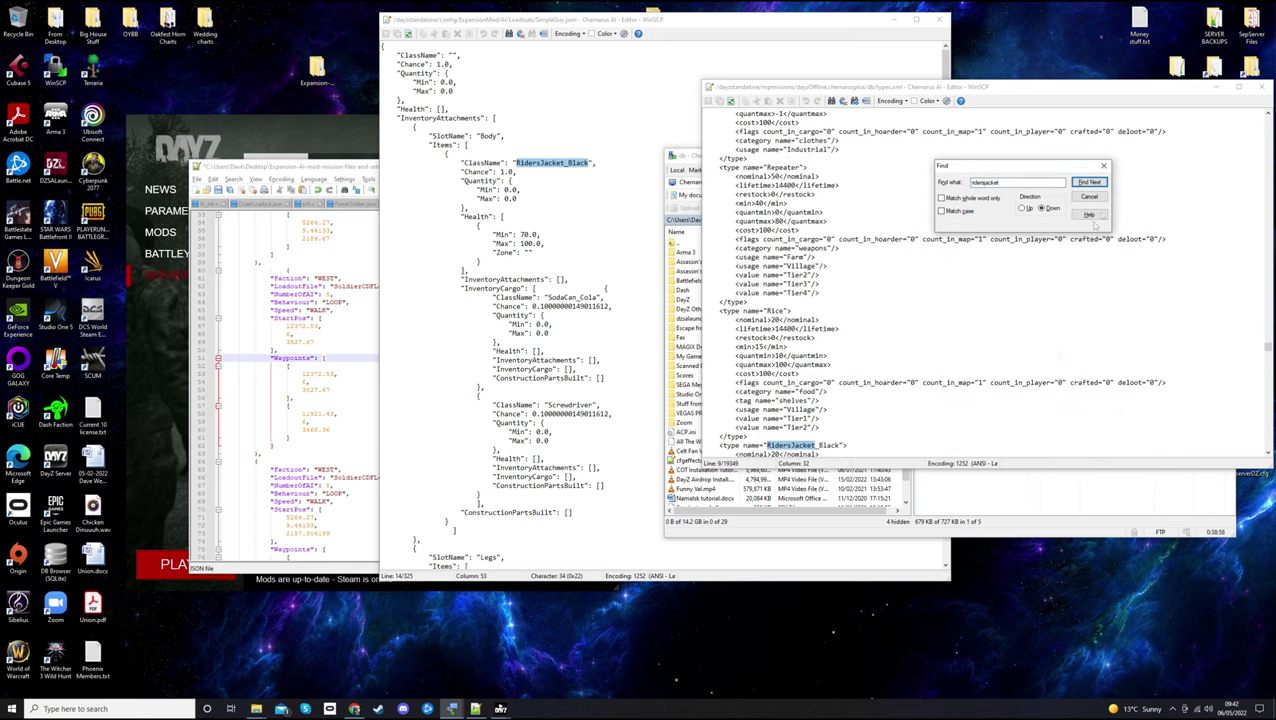
{"action": "left_click", "coordinate": [1104, 166]}
{"action": "scroll", "coordinate": [923, 403], "scroll_direction": "down", "scroll_amount": 6}
{"action": "scroll", "coordinate": [923, 403], "scroll_direction": "down", "scroll_amount": 2}
{"action": "left_click_drag", "start_coordinate": [766, 203], "coordinate": [841, 203]}
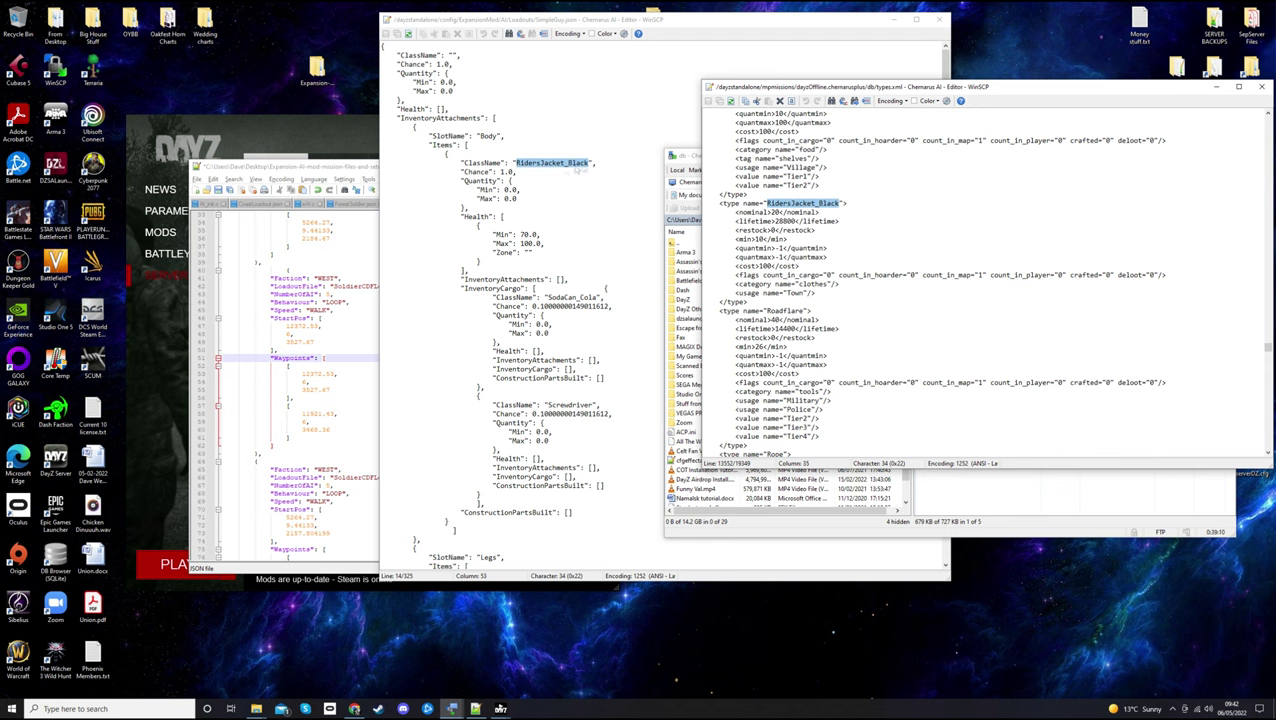
Return to SimpleGuy.json and examine the class names of the Body jacket and its SodaCan_Cola and Screwdriver cargo
{"action": "left_click", "coordinate": [737, 20]}
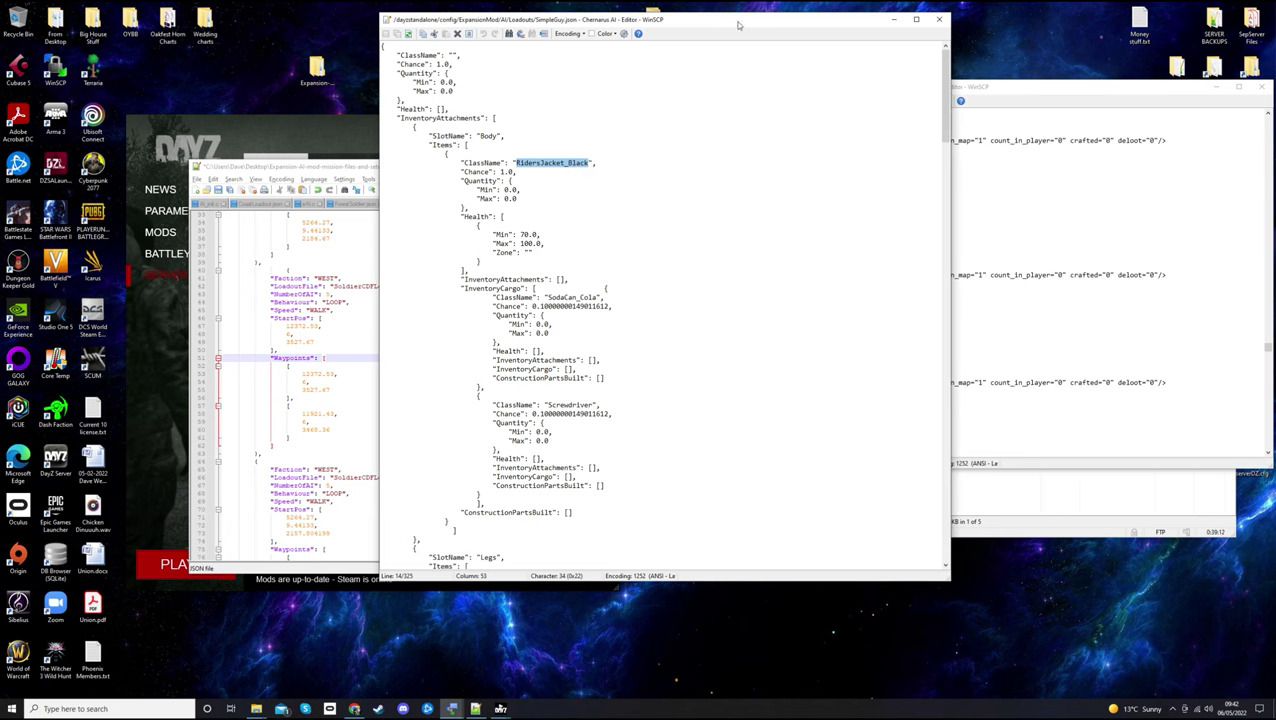
{"action": "left_click", "coordinate": [625, 165]}
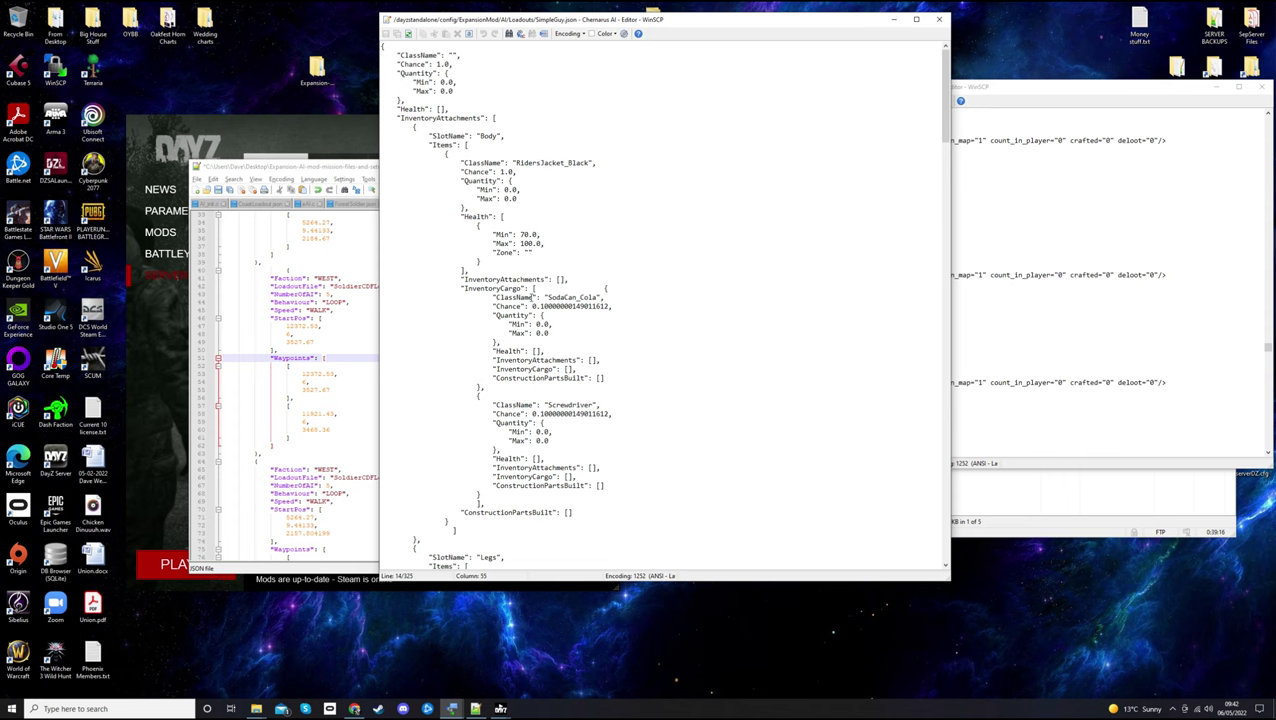
{"action": "left_click_drag", "start_coordinate": [511, 162], "coordinate": [597, 163]}
{"action": "left_click", "coordinate": [612, 166]}
{"action": "left_click_drag", "start_coordinate": [546, 297], "coordinate": [597, 297]}
{"action": "left_click_drag", "start_coordinate": [547, 405], "coordinate": [594, 405]}
{"action": "left_click", "coordinate": [619, 408]}
Examine the extent of the whole Body slot block and of the jacket item block nested inside it
{"action": "scroll", "coordinate": [619, 408], "scroll_direction": "down", "scroll_amount": 2}
{"action": "scroll", "coordinate": [619, 410], "scroll_direction": "up", "scroll_amount": 1}
{"action": "mouse_move", "coordinate": [426, 537]}
{"action": "left_mouse_down"}
{"action": "mouse_move", "coordinate": [381, 480]}
{"action": "mouse_move", "coordinate": [386, 128]}
{"action": "left_mouse_up"}
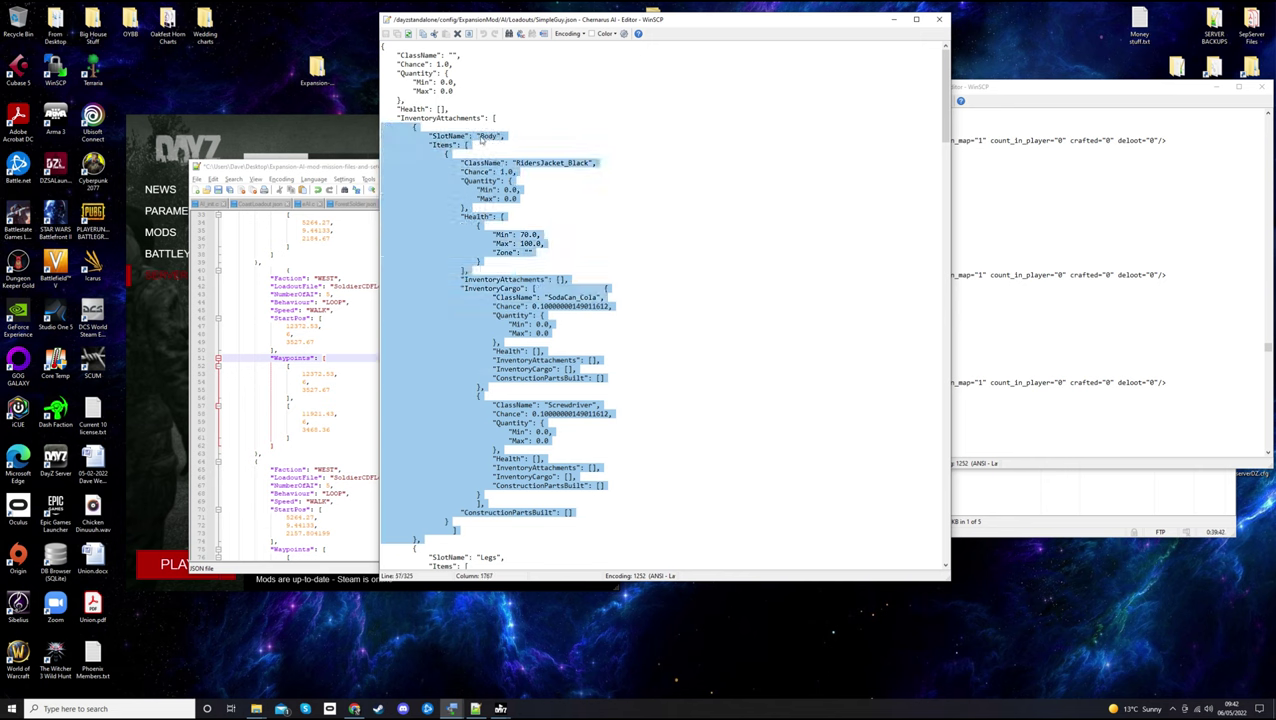
{"action": "left_click", "coordinate": [468, 207]}
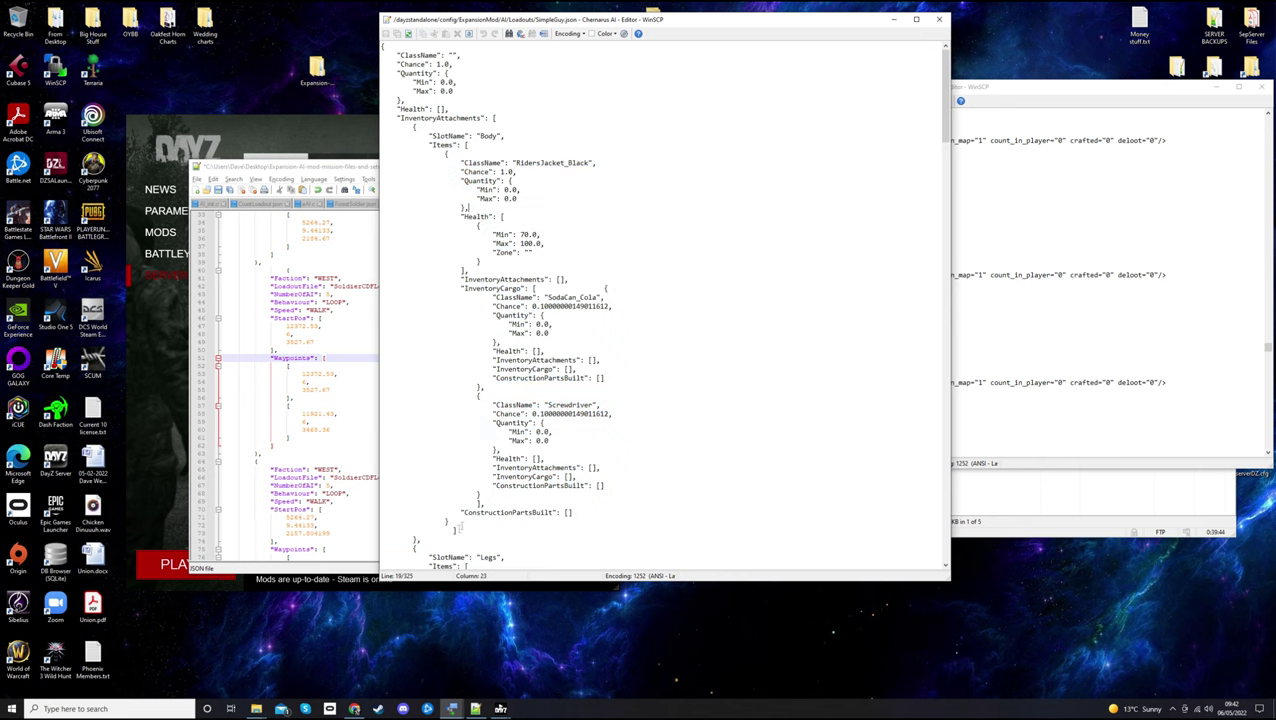
{"action": "left_click", "coordinate": [460, 520]}
{"action": "left_click_drag", "start_coordinate": [457, 521], "coordinate": [384, 153]}
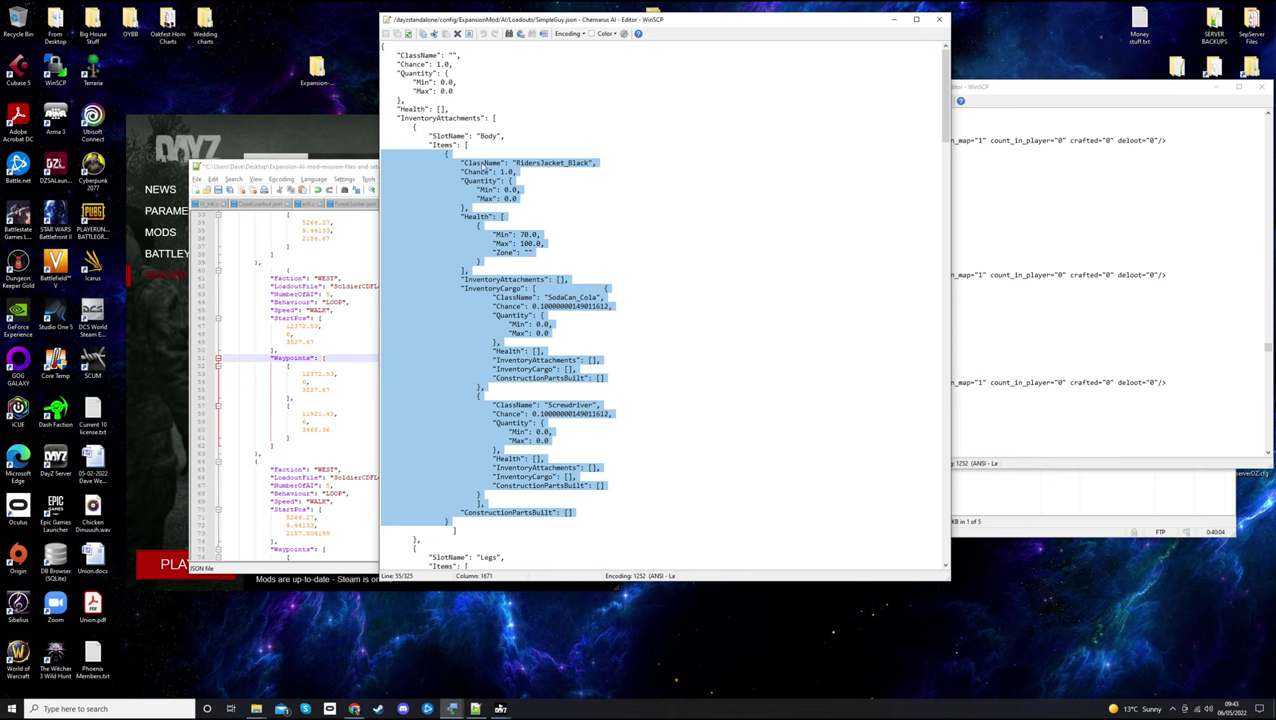
Examine the jacket's Chance value, its InventoryAttachments line and the SodaCan_Cola entry in its cargo
{"action": "left_click_drag", "start_coordinate": [463, 163], "coordinate": [500, 172]}
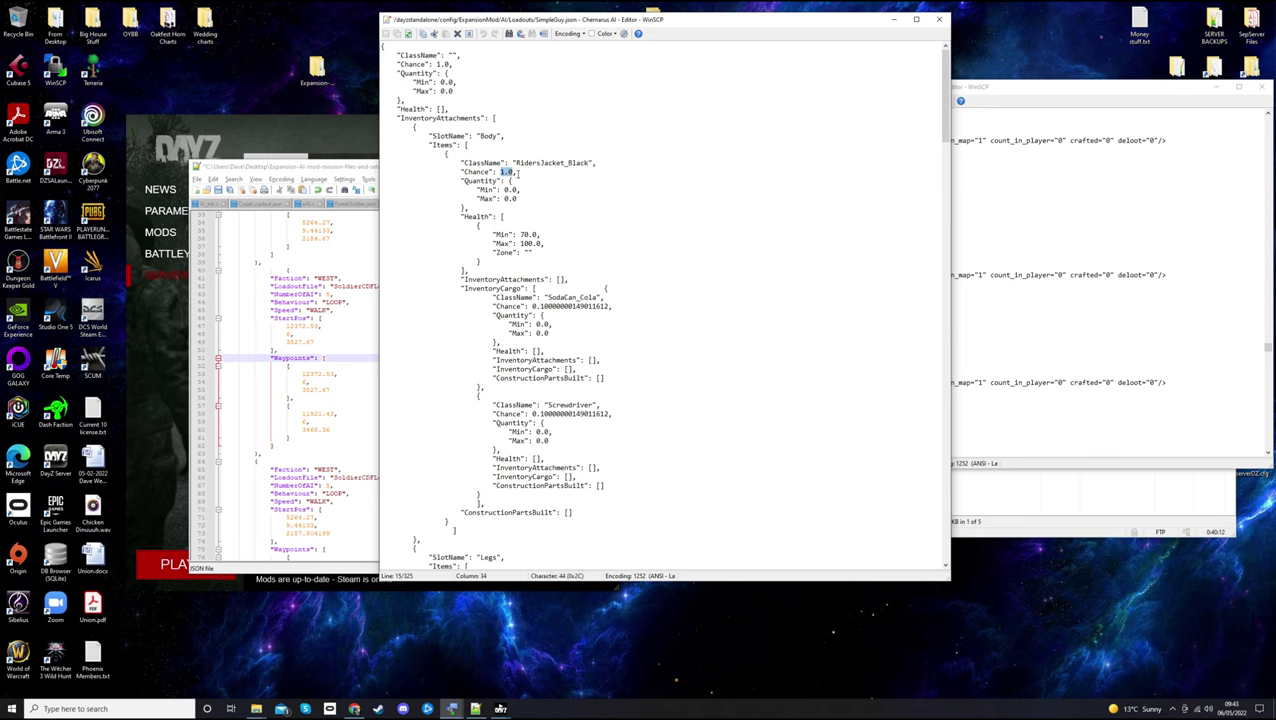
{"action": "left_click", "coordinate": [517, 172]}
{"action": "triple_click", "coordinate": [460, 280]}
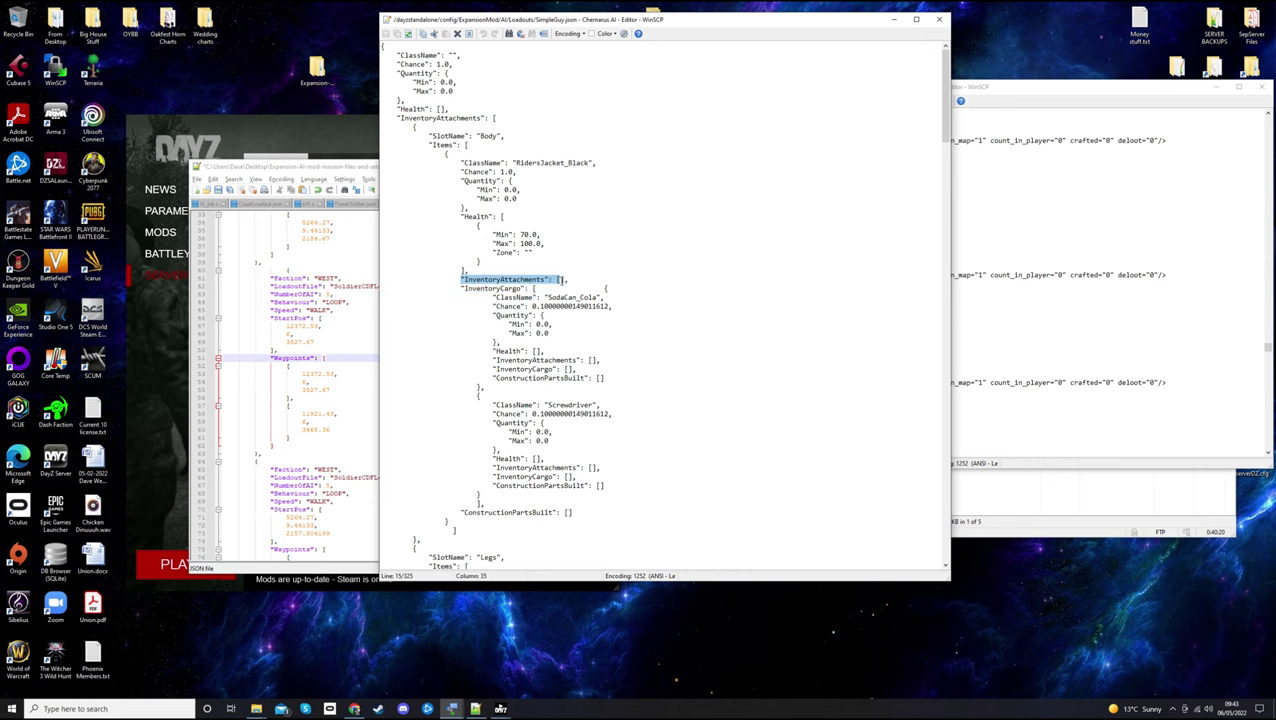
{"action": "left_click", "coordinate": [560, 280]}
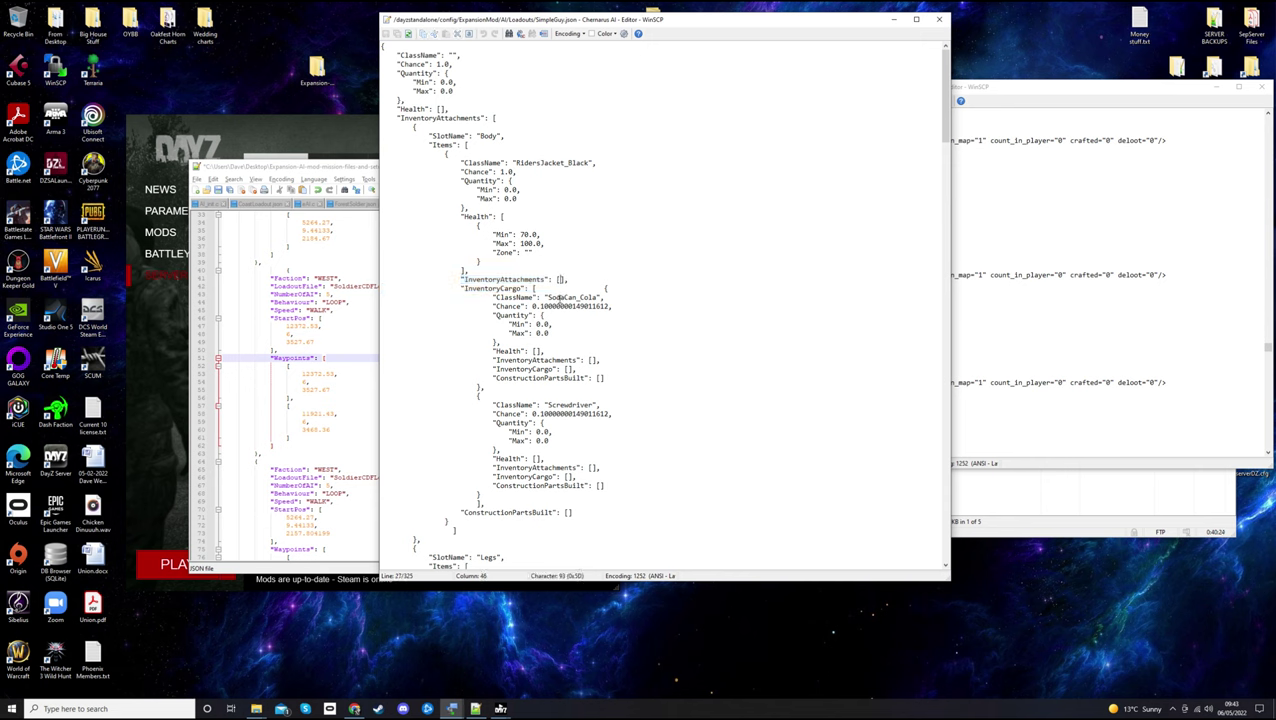
{"action": "left_click_drag", "start_coordinate": [493, 297], "coordinate": [630, 378]}
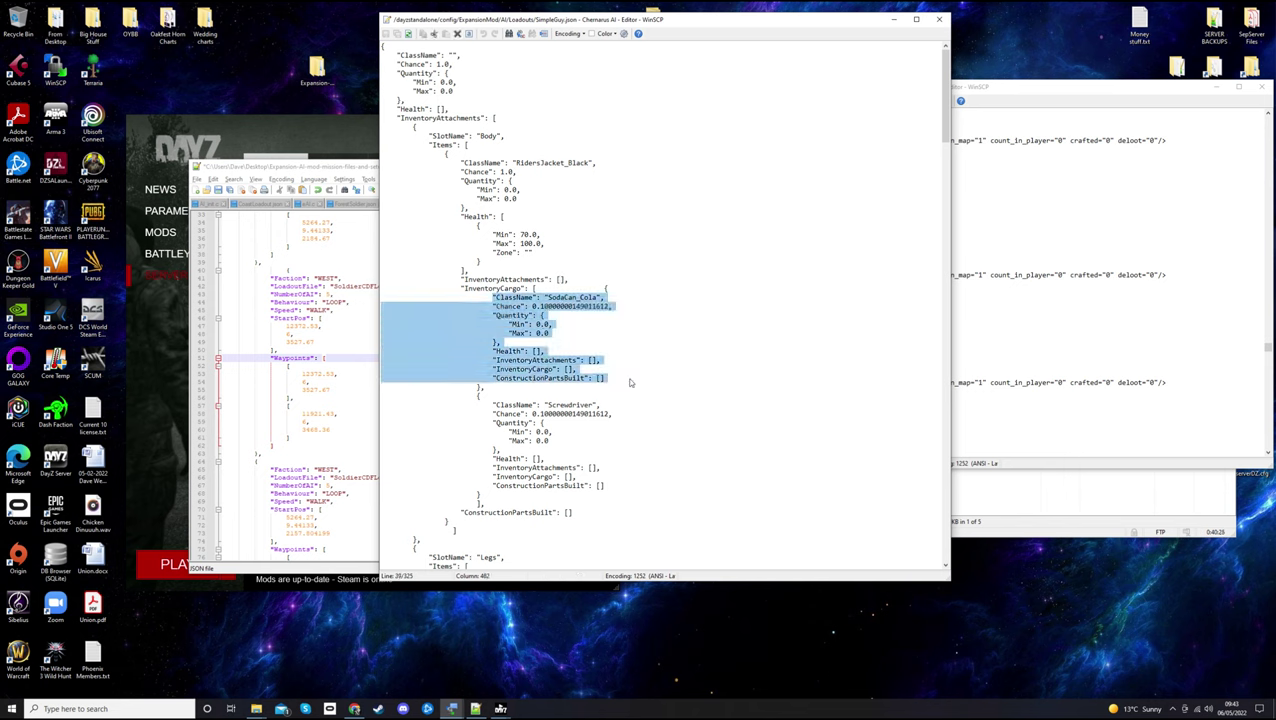
{"action": "left_click", "coordinate": [629, 377]}
Examine the Legs slot's list of alternative jeans items, starting with the Jeans_Black class name and its closing bracket
{"action": "scroll", "coordinate": [583, 321], "scroll_direction": "down", "scroll_amount": 3}
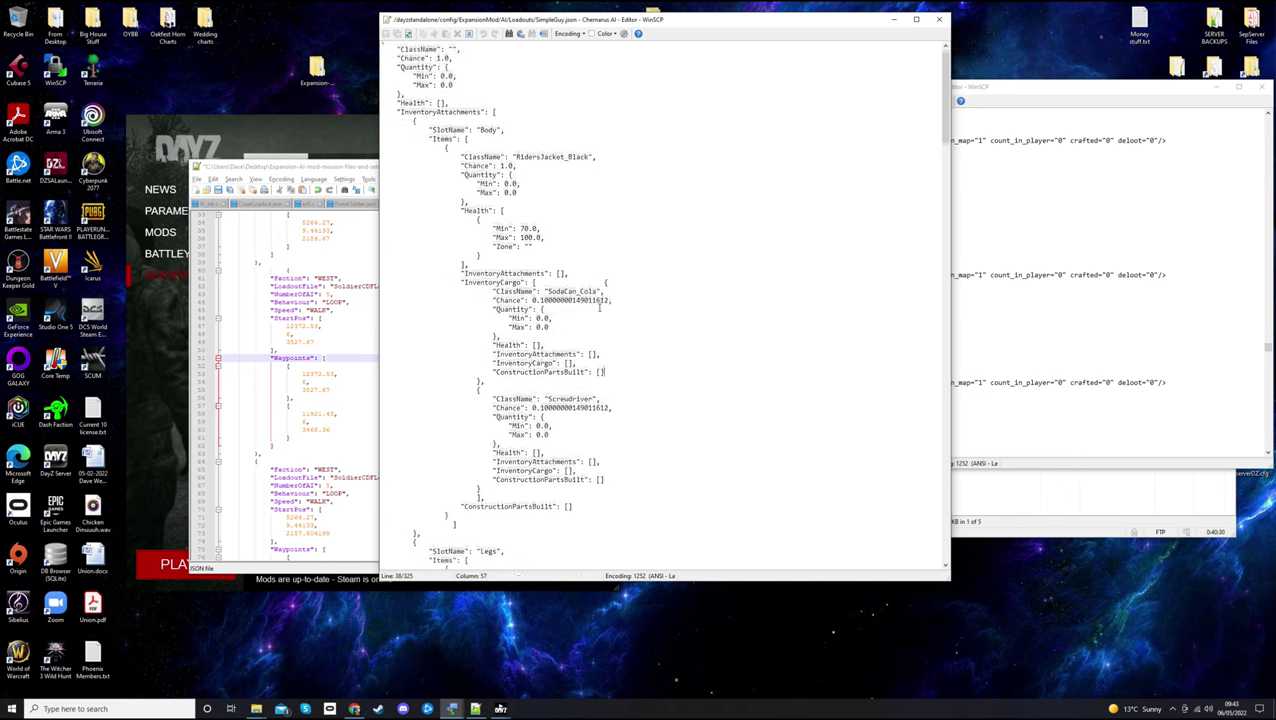
{"action": "scroll", "coordinate": [600, 309], "scroll_direction": "down", "scroll_amount": 8}
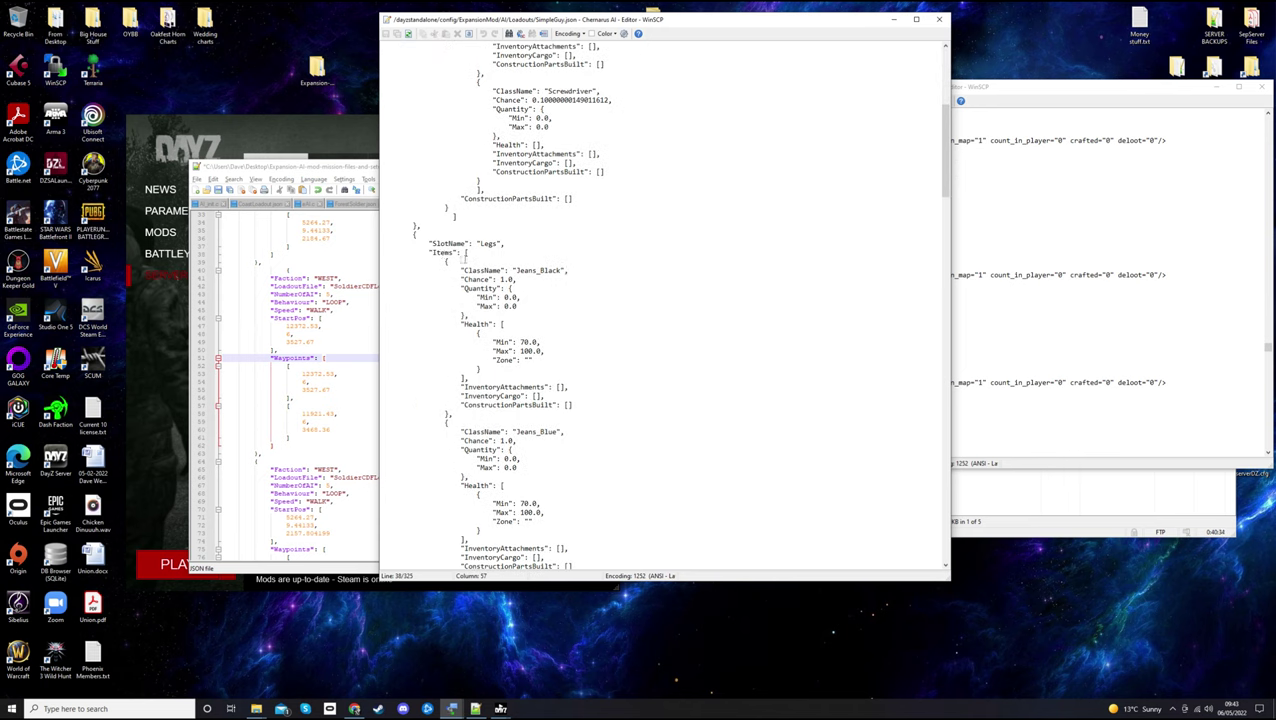
{"action": "scroll", "coordinate": [490, 250], "scroll_direction": "down", "scroll_amount": 1}
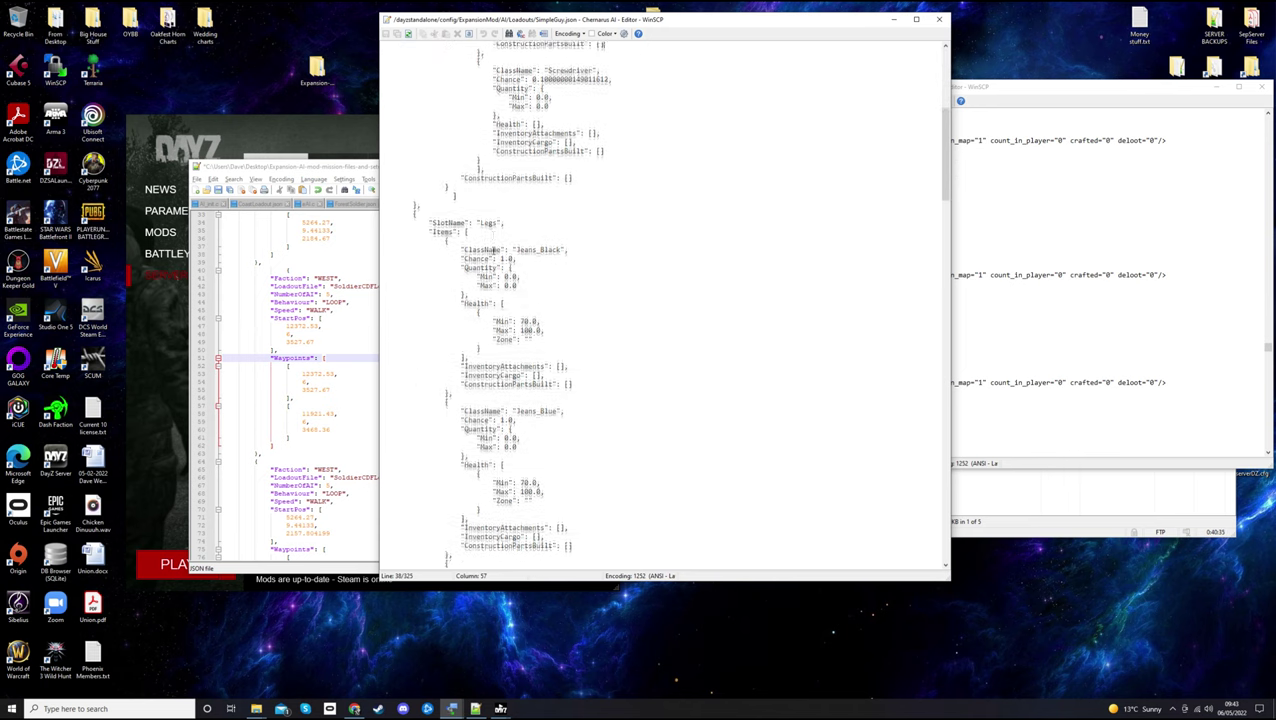
{"action": "left_click_drag", "start_coordinate": [515, 233], "coordinate": [561, 234]}
{"action": "left_click", "coordinate": [576, 234]}
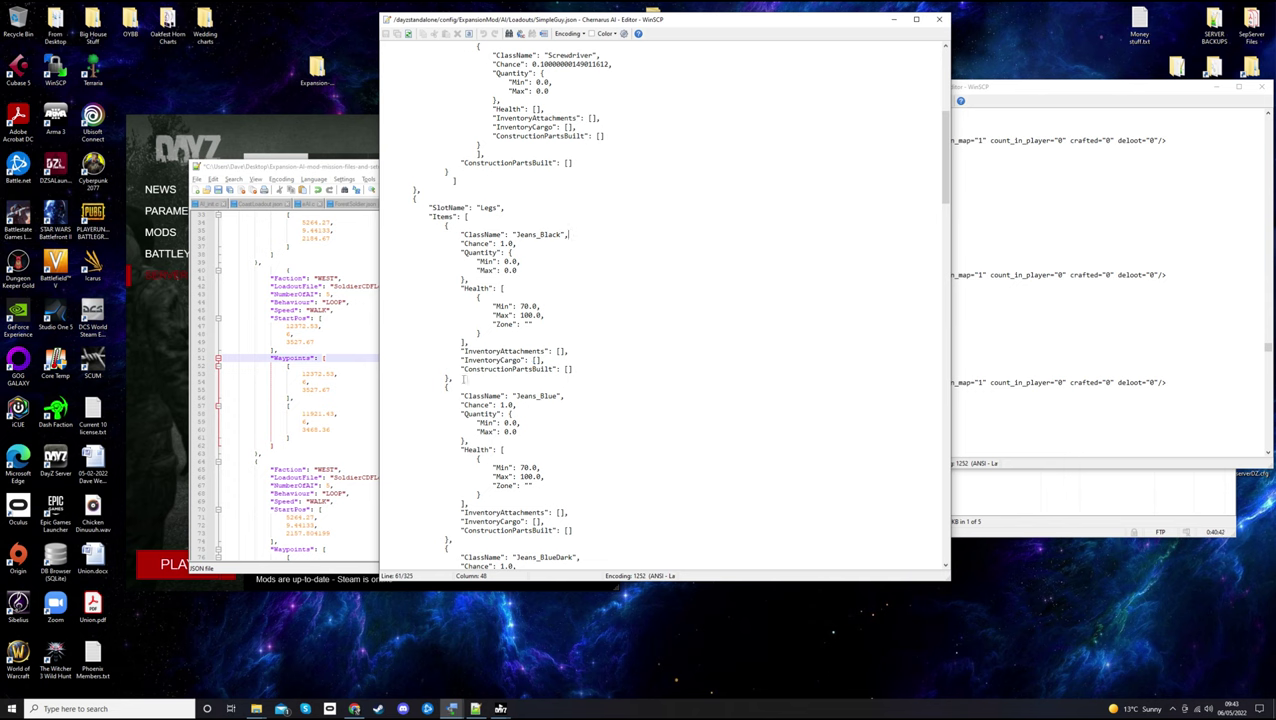
{"action": "left_click", "coordinate": [461, 379]}
{"action": "scroll", "coordinate": [461, 379], "scroll_direction": "down", "scroll_amount": 2}
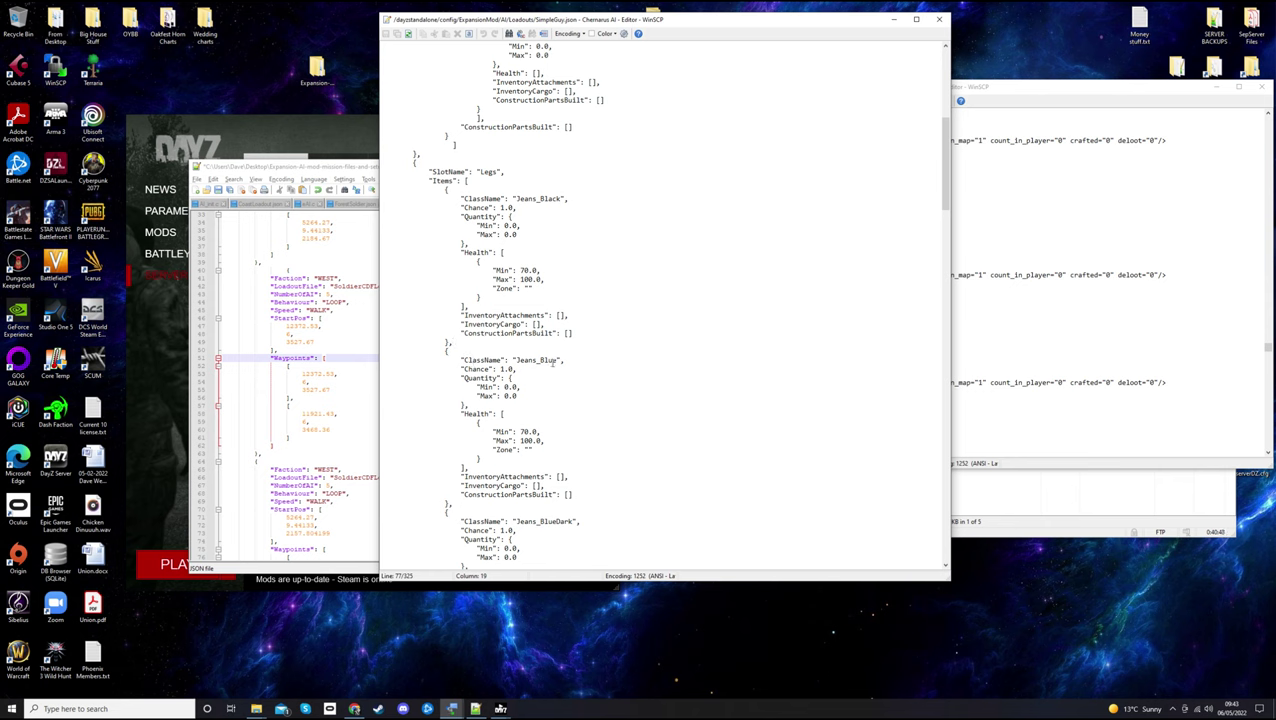
{"action": "scroll", "coordinate": [535, 360], "scroll_direction": "down", "scroll_amount": 6}
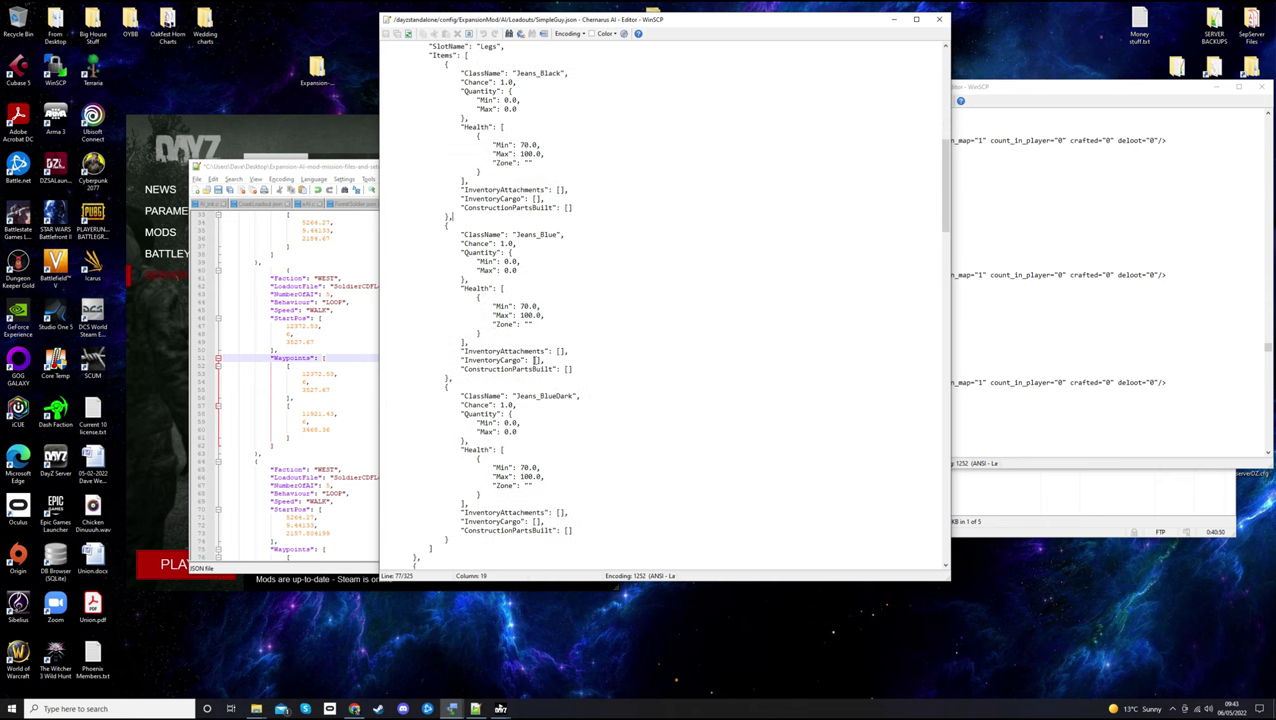
{"action": "scroll", "coordinate": [536, 360], "scroll_direction": "up", "scroll_amount": 2}
{"action": "scroll", "coordinate": [573, 218], "scroll_direction": "up", "scroll_amount": 3}
{"action": "scroll", "coordinate": [573, 218], "scroll_direction": "down", "scroll_amount": 3}
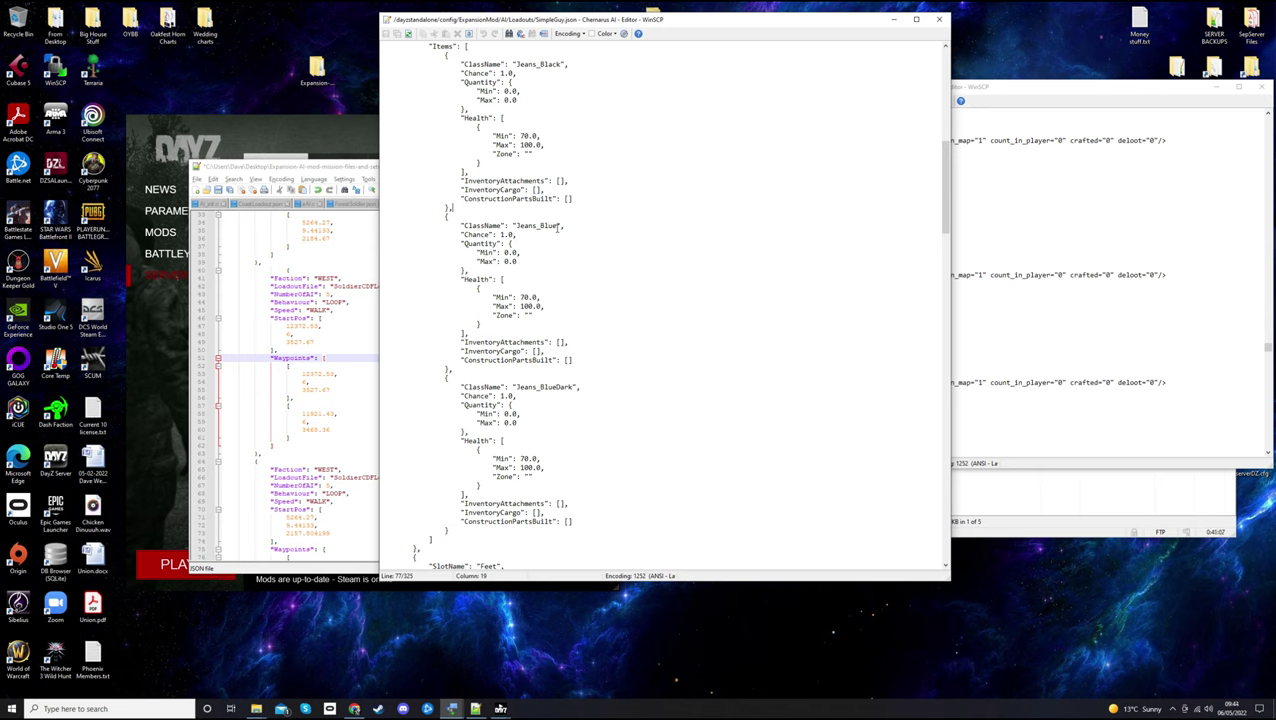
Highlight the complete Jeans_Black and Jeans_Blue item blocks in the Legs slot to examine where each begins and ends
{"action": "left_click_drag", "start_coordinate": [445, 55], "coordinate": [494, 212]}
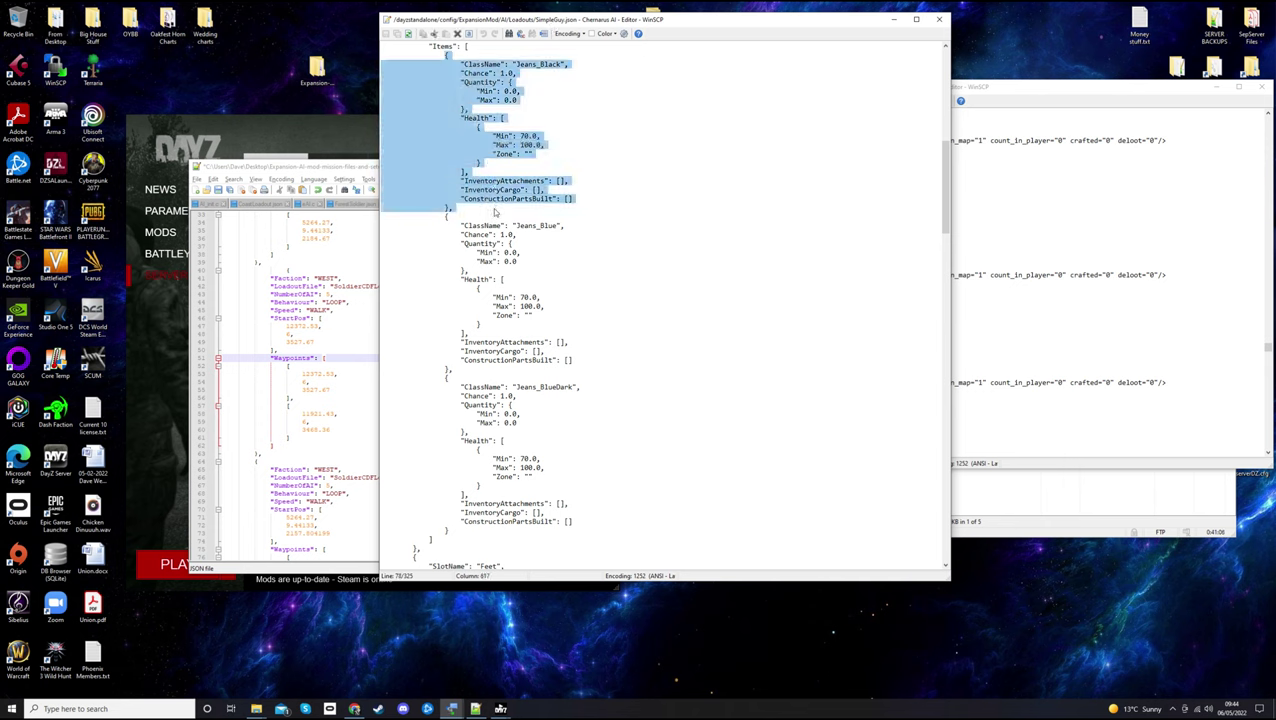
{"action": "left_click", "coordinate": [452, 207]}
{"action": "left_click_drag", "start_coordinate": [445, 55], "coordinate": [449, 209]}
{"action": "left_click", "coordinate": [449, 208]}
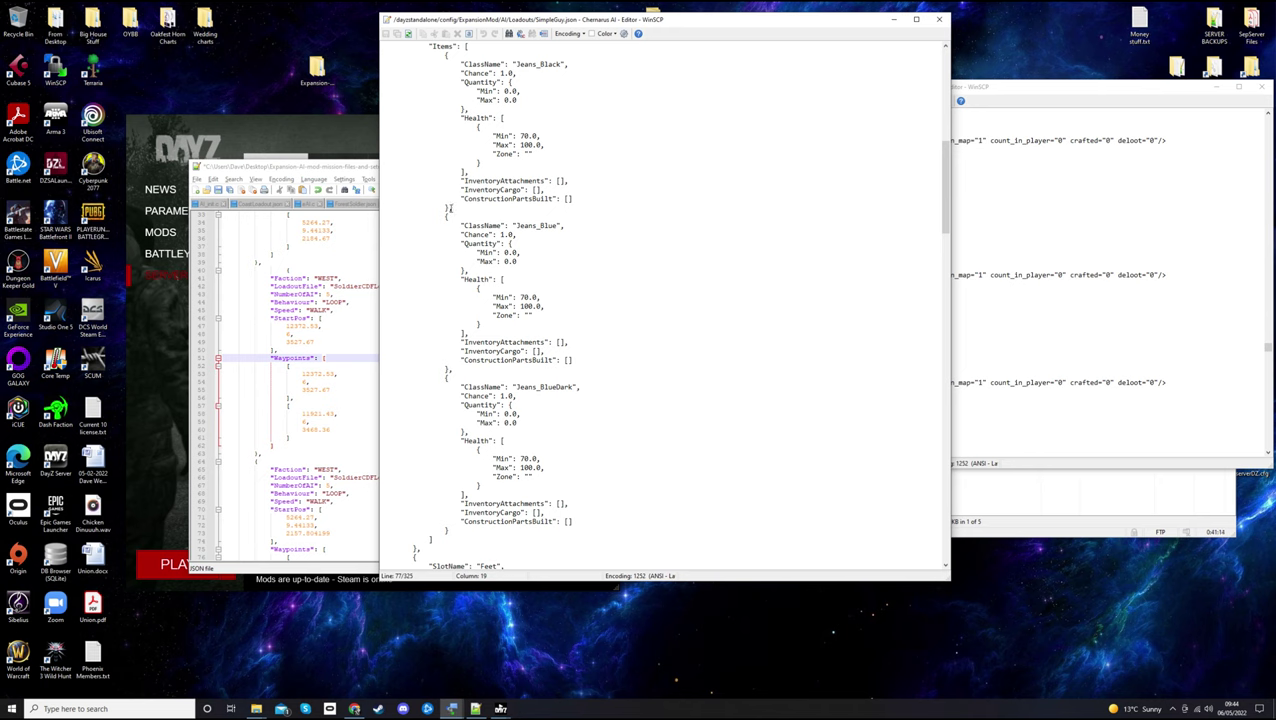
{"action": "left_click_drag", "start_coordinate": [446, 215], "coordinate": [528, 370]}
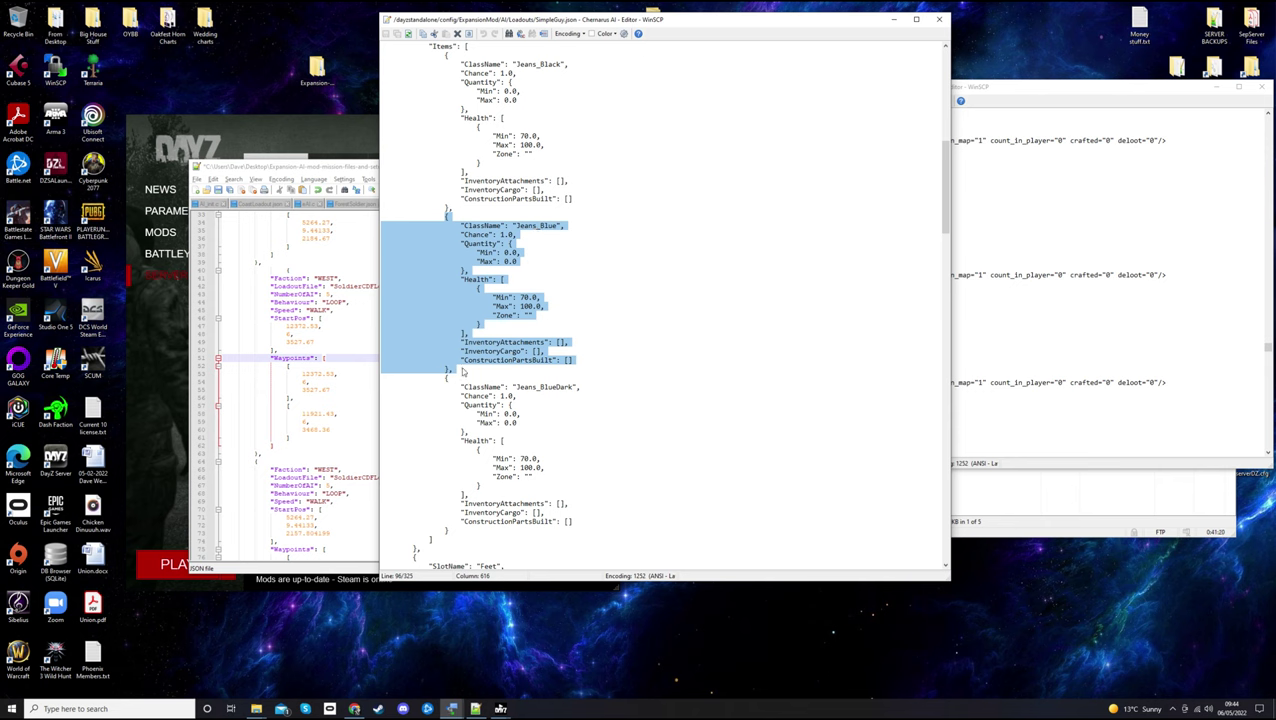
Examine the extent of the Jeans_BlueDark item block, the end of the Items list and the Legs slot name above it
{"action": "left_click", "coordinate": [448, 370]}
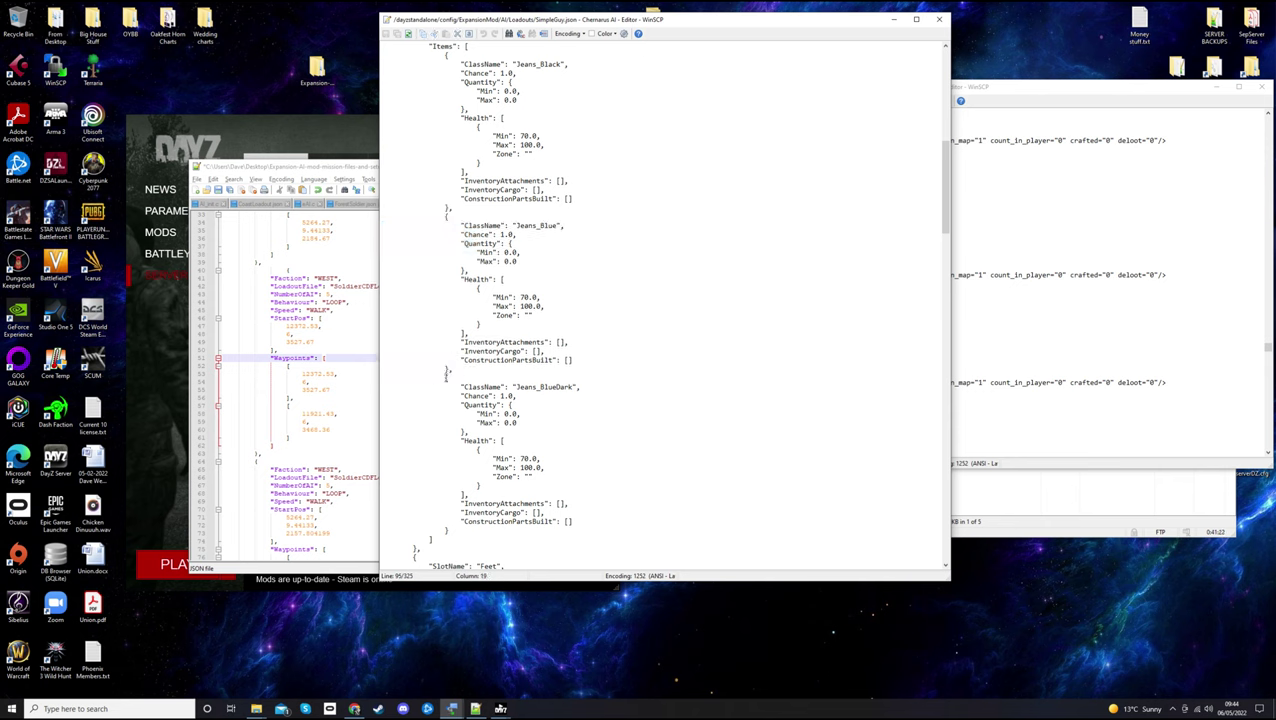
{"action": "mouse_move", "coordinate": [448, 372]}
{"action": "left_mouse_down"}
{"action": "mouse_move", "coordinate": [541, 437]}
{"action": "mouse_move", "coordinate": [545, 530]}
{"action": "left_mouse_up"}
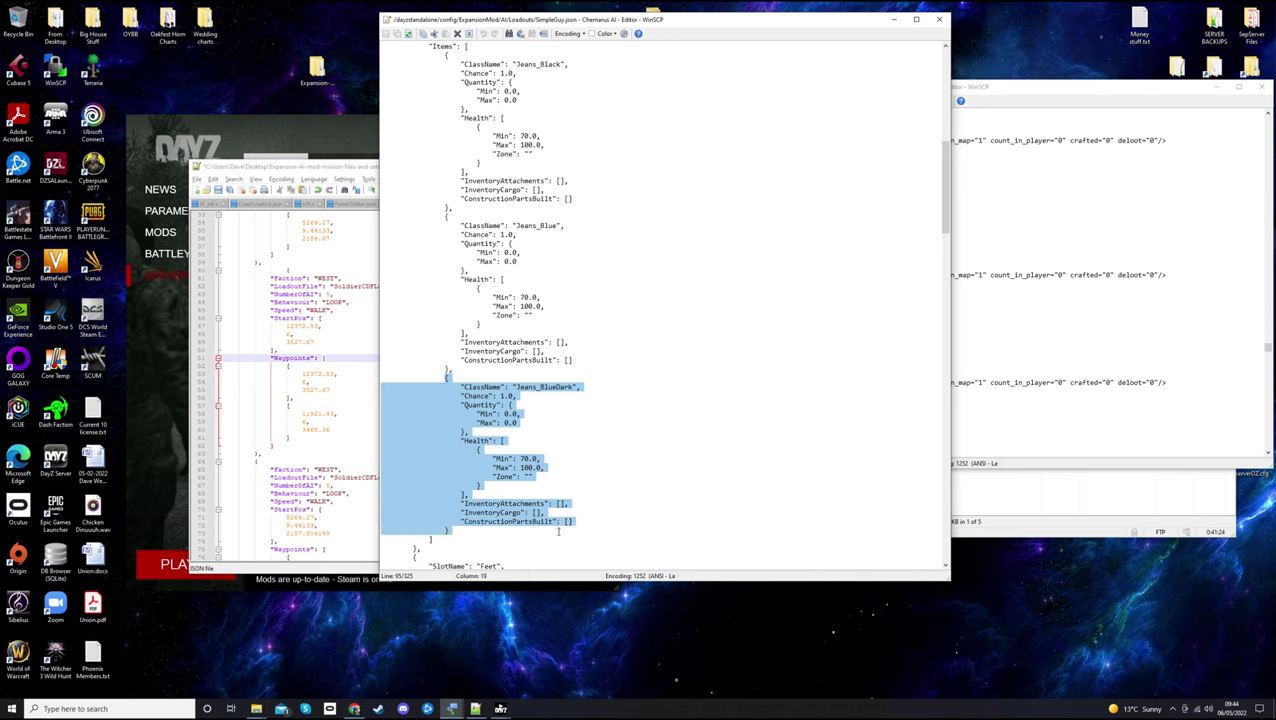
{"action": "left_click", "coordinate": [467, 532]}
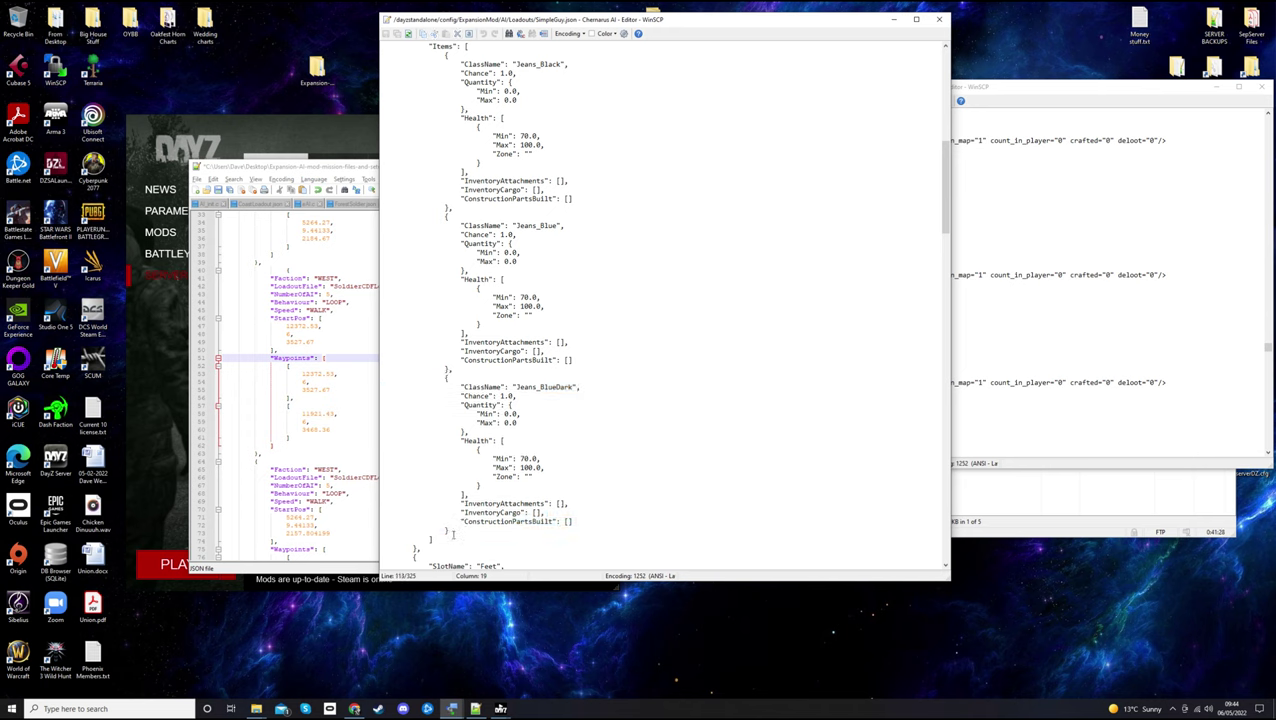
{"action": "left_click", "coordinate": [442, 540]}
{"action": "scroll", "coordinate": [480, 300], "scroll_direction": "up", "scroll_amount": 2}
{"action": "double_click", "coordinate": [479, 73]}
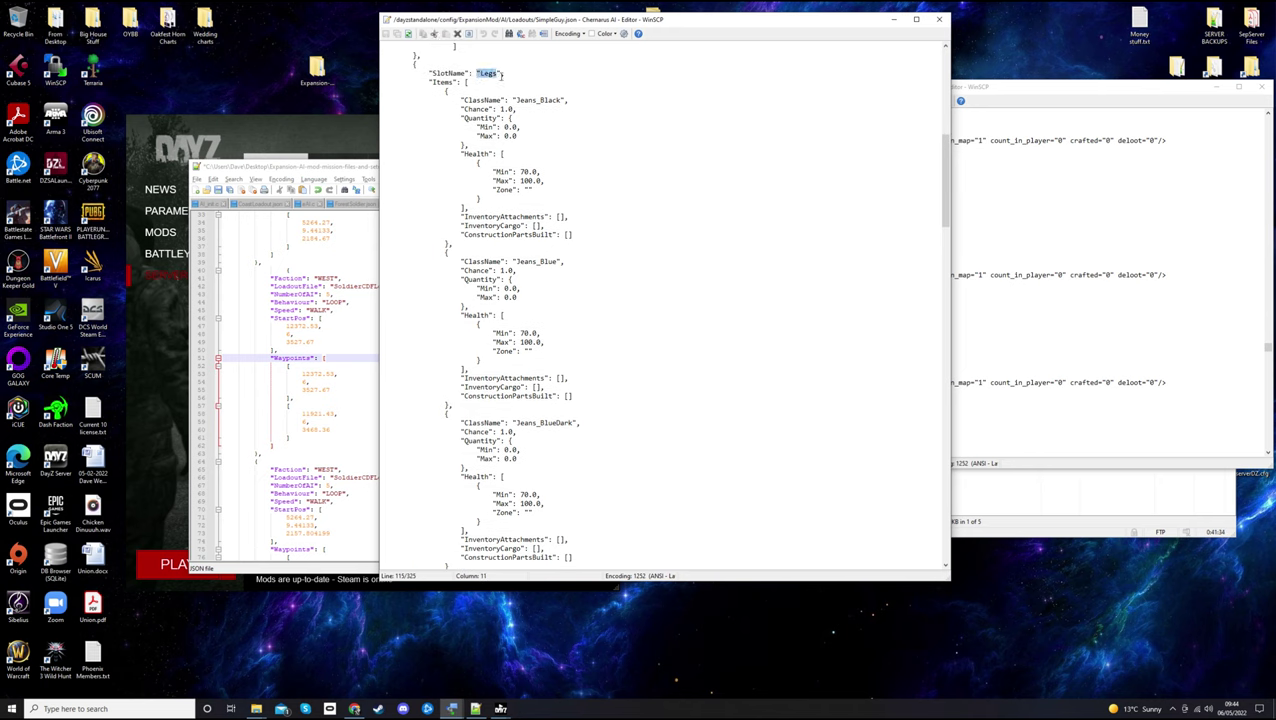
{"action": "left_click", "coordinate": [506, 73]}
{"action": "scroll", "coordinate": [514, 229], "scroll_direction": "down", "scroll_amount": 1}
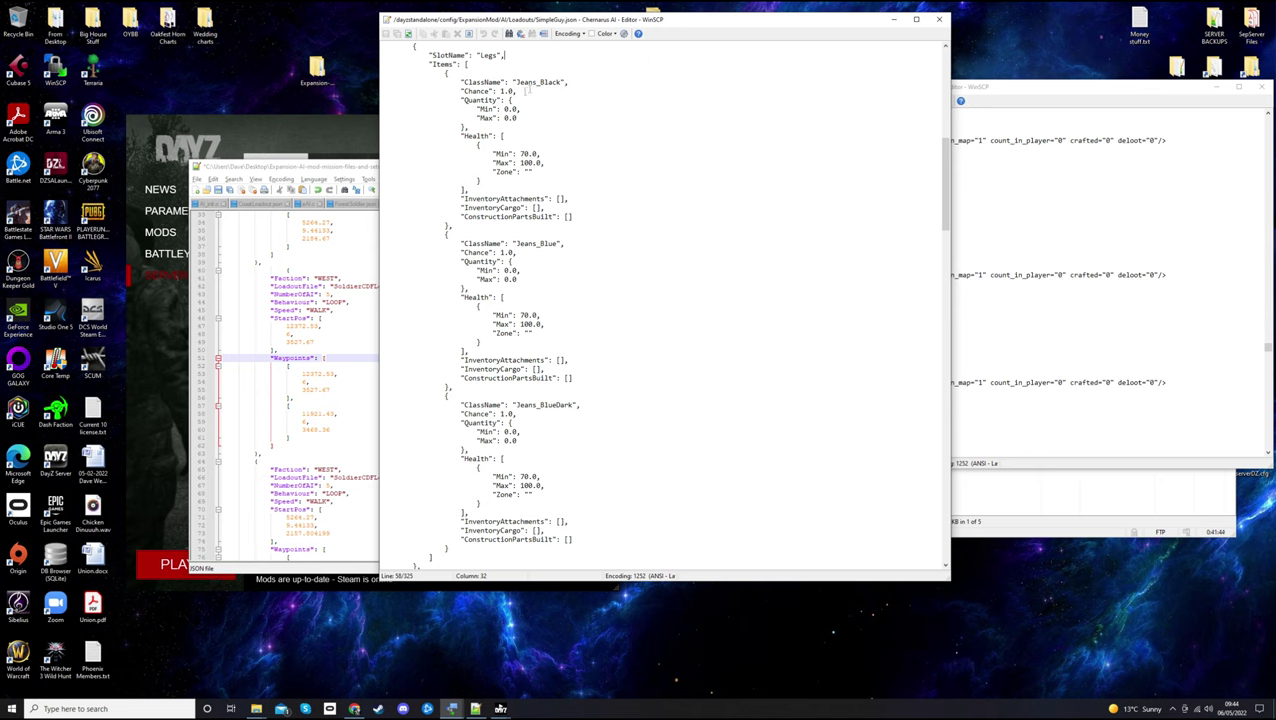
Examine the Min and Max values in the Health block of the Jeans_Black item
{"action": "left_click_drag", "start_coordinate": [519, 153], "coordinate": [538, 162]}
{"action": "left_click", "coordinate": [543, 163]}
{"action": "left_click_drag", "start_coordinate": [519, 163], "coordinate": [539, 154]}
{"action": "left_click", "coordinate": [519, 154]}
{"action": "left_click", "coordinate": [545, 163]}
{"action": "scroll", "coordinate": [515, 147], "scroll_direction": "down", "scroll_amount": 1}
{"action": "scroll", "coordinate": [530, 147], "scroll_direction": "up", "scroll_amount": 1}
Examine the RidersJacket_Black InventoryCargo list, highlighting the complete SodaCan_Cola and Screwdriver blocks nested in it
{"action": "scroll", "coordinate": [550, 155], "scroll_direction": "up", "scroll_amount": 14}
{"action": "scroll", "coordinate": [558, 152], "scroll_direction": "up", "scroll_amount": 4}
{"action": "scroll", "coordinate": [560, 165], "scroll_direction": "down", "scroll_amount": 3}
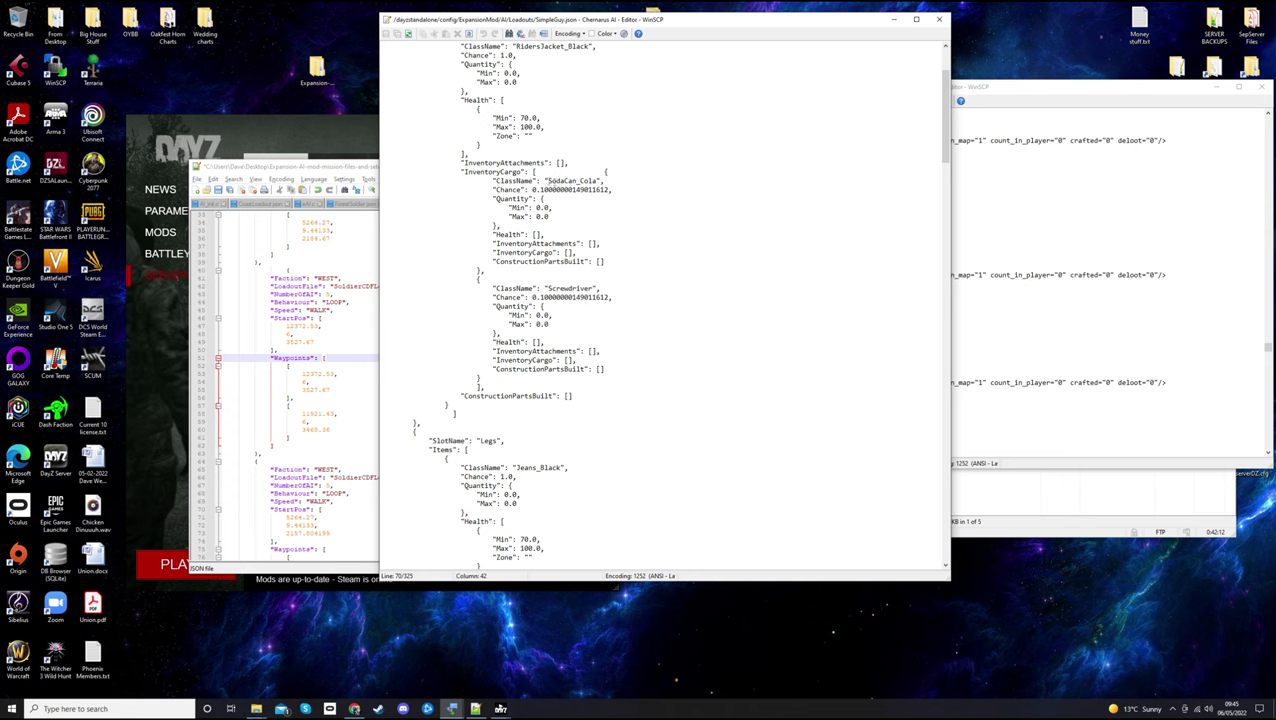
{"action": "left_click_drag", "start_coordinate": [461, 172], "coordinate": [577, 270]}
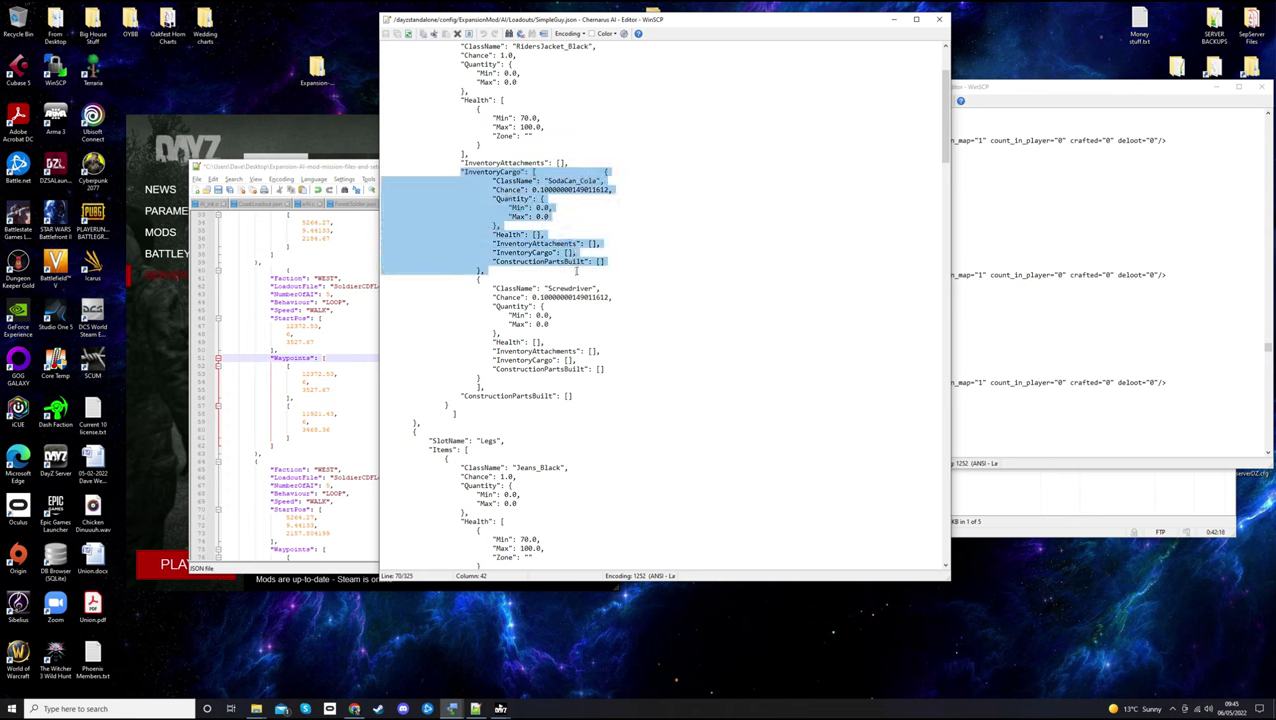
{"action": "left_click", "coordinate": [466, 153]}
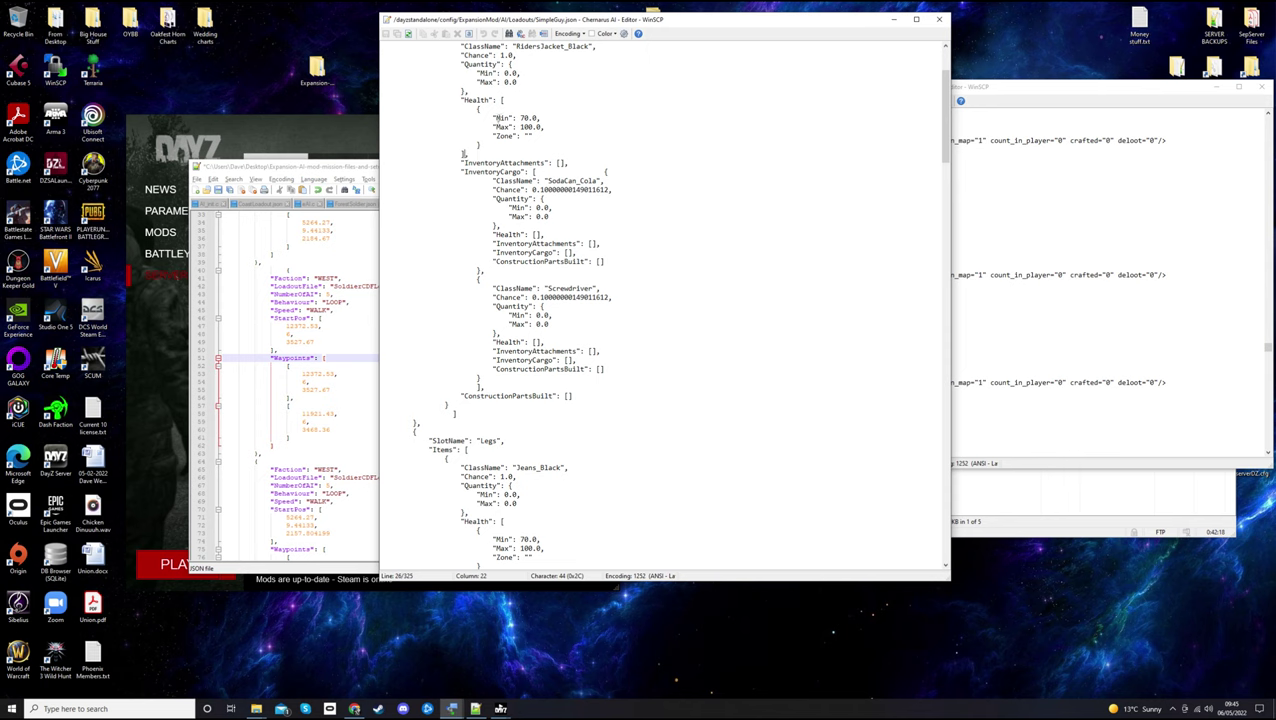
{"action": "left_click_drag", "start_coordinate": [603, 172], "coordinate": [632, 274]}
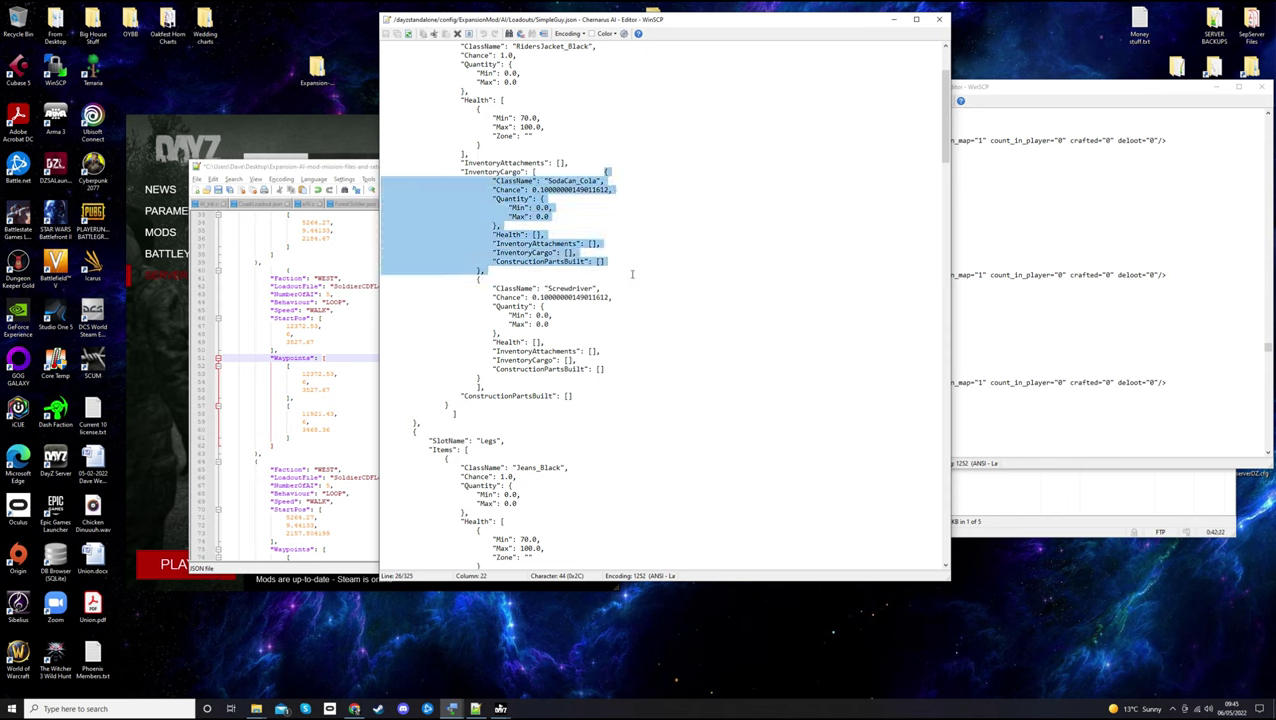
{"action": "left_click", "coordinate": [468, 279]}
{"action": "left_click_drag", "start_coordinate": [477, 279], "coordinate": [483, 377]}
{"action": "scroll", "coordinate": [626, 320], "scroll_direction": "down", "scroll_amount": 4}
{"action": "scroll", "coordinate": [626, 320], "scroll_direction": "down", "scroll_amount": 4}
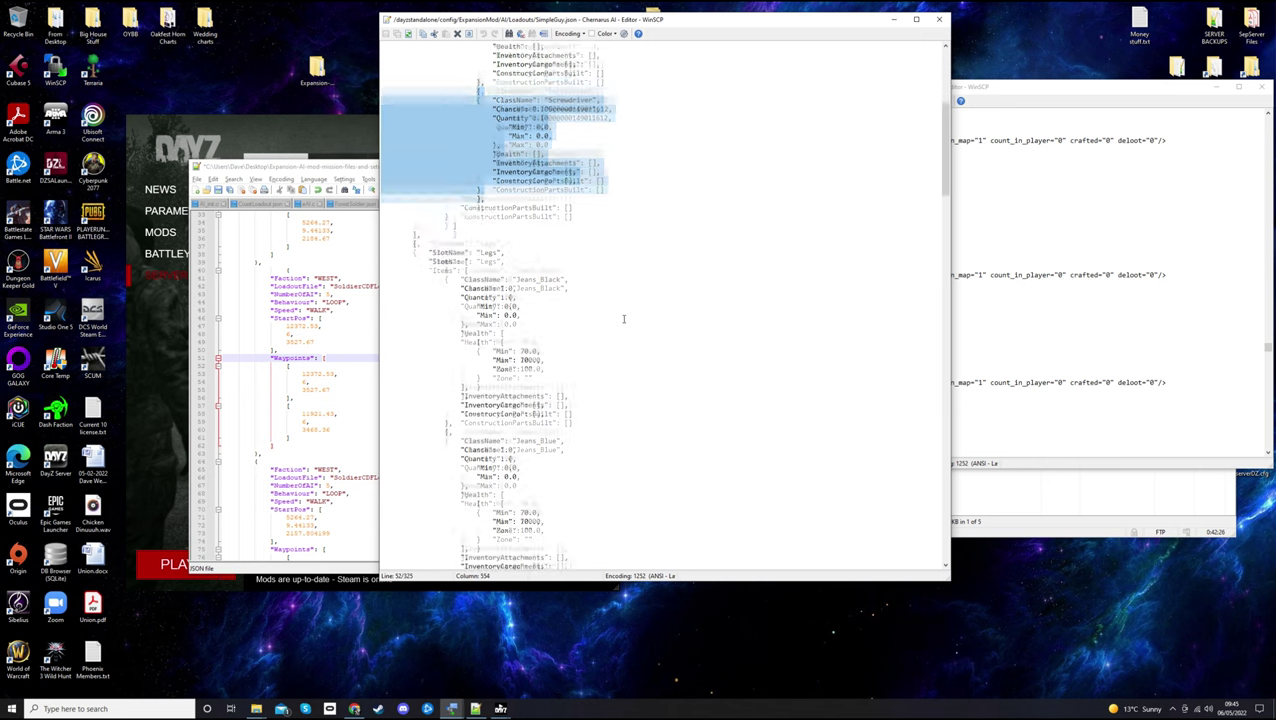
Read through the remaining slots of the loadout, from Legs through Feet, Headgear, Gloves and Hips down to Hands
{"action": "left_click", "coordinate": [536, 378]}
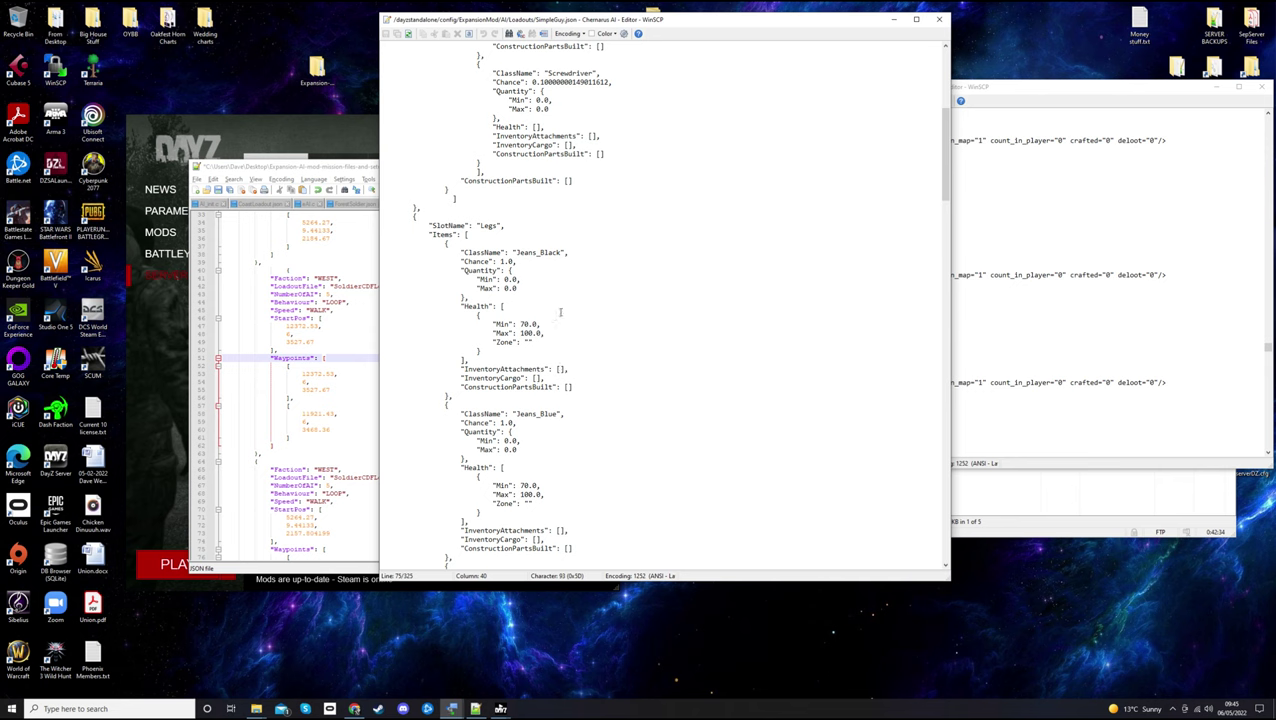
{"action": "scroll", "coordinate": [605, 376], "scroll_direction": "down", "scroll_amount": 13}
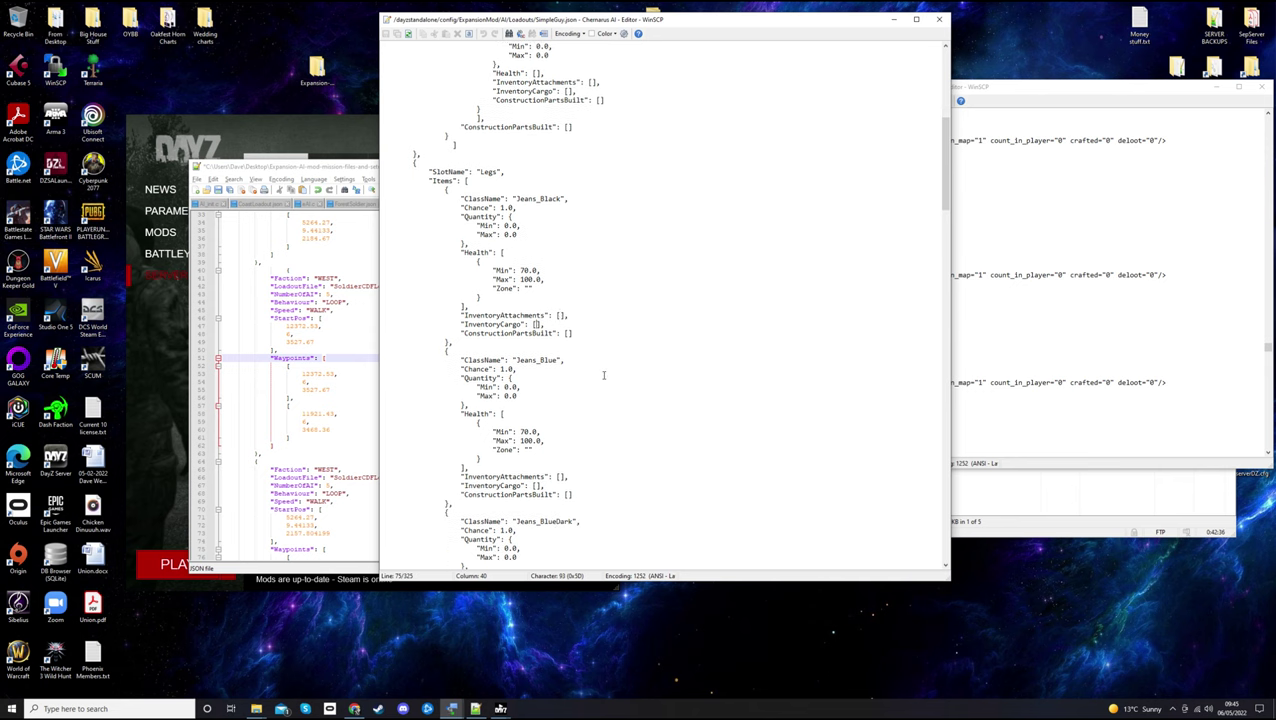
{"action": "scroll", "coordinate": [603, 381], "scroll_direction": "down", "scroll_amount": 11}
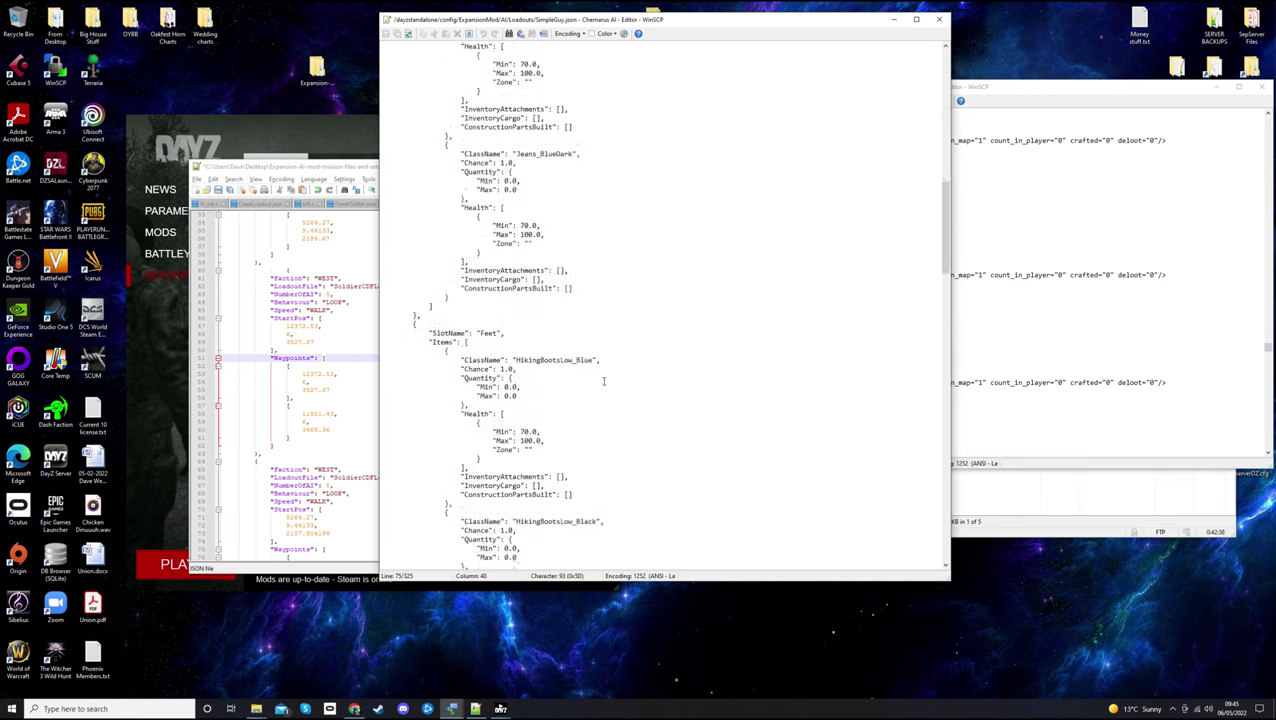
{"action": "scroll", "coordinate": [547, 355], "scroll_direction": "down", "scroll_amount": 3}
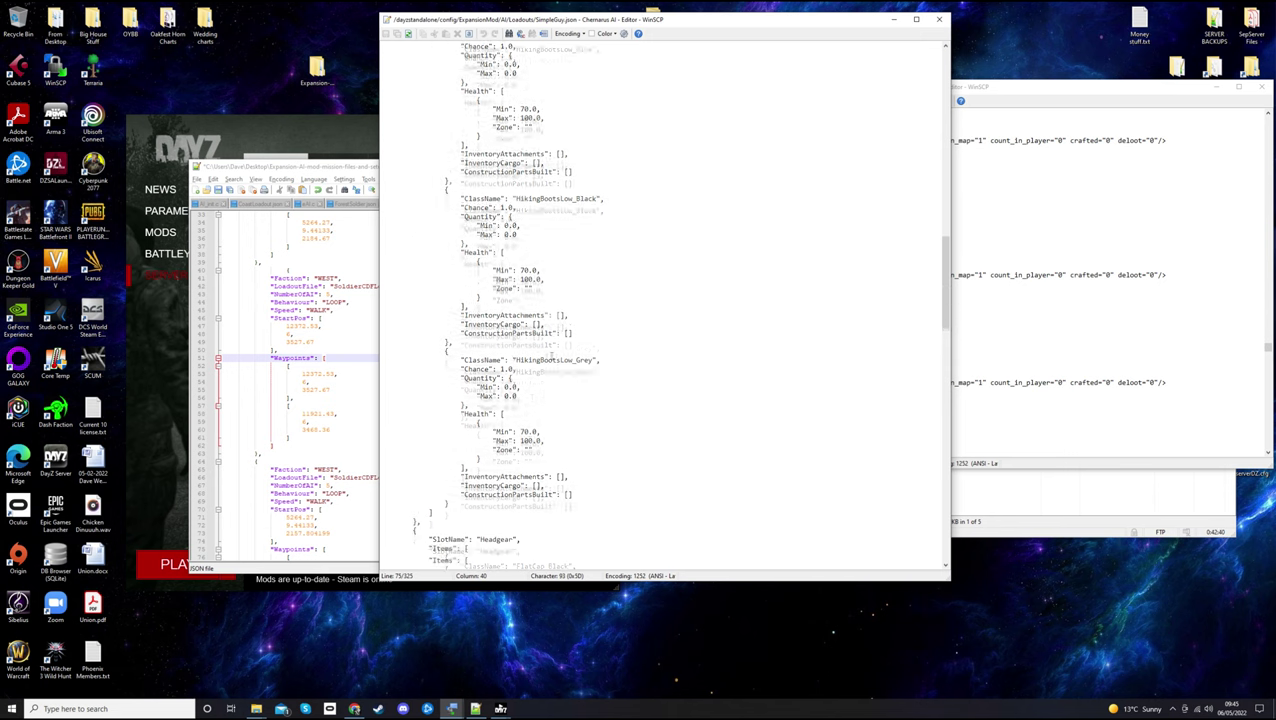
{"action": "scroll", "coordinate": [527, 404], "scroll_direction": "down", "scroll_amount": 8}
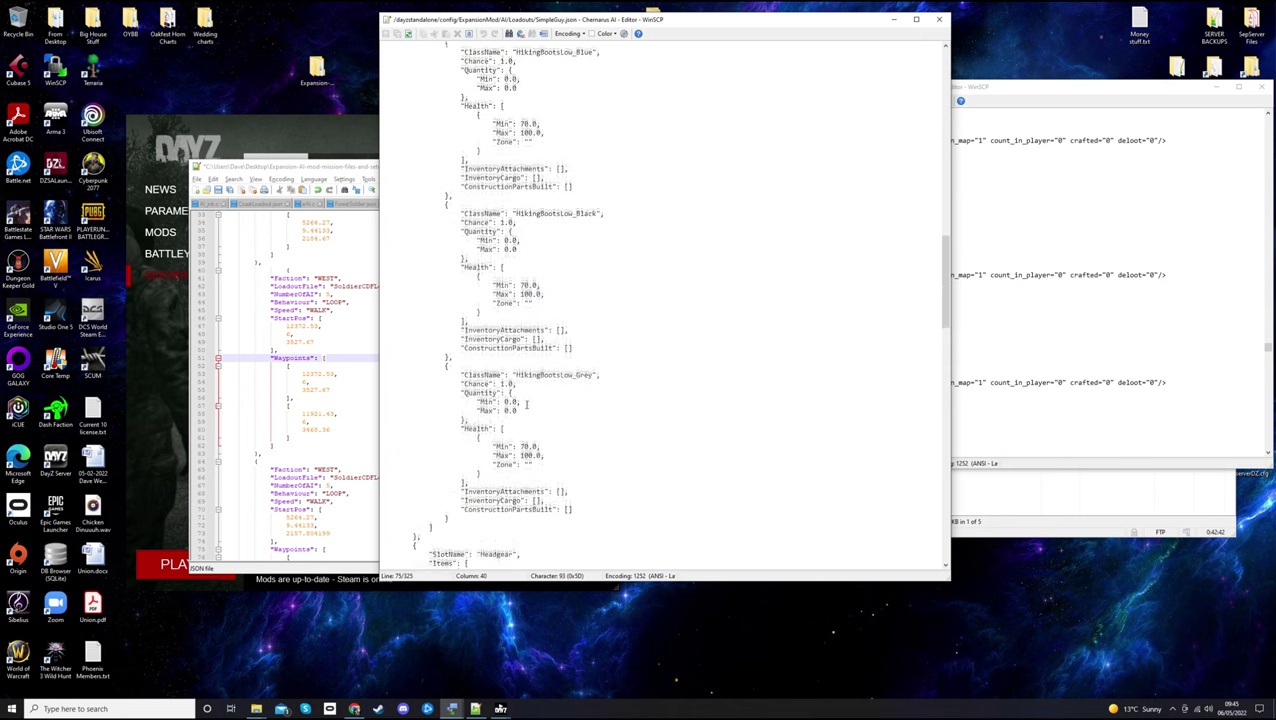
{"action": "scroll", "coordinate": [527, 402], "scroll_direction": "down", "scroll_amount": 5}
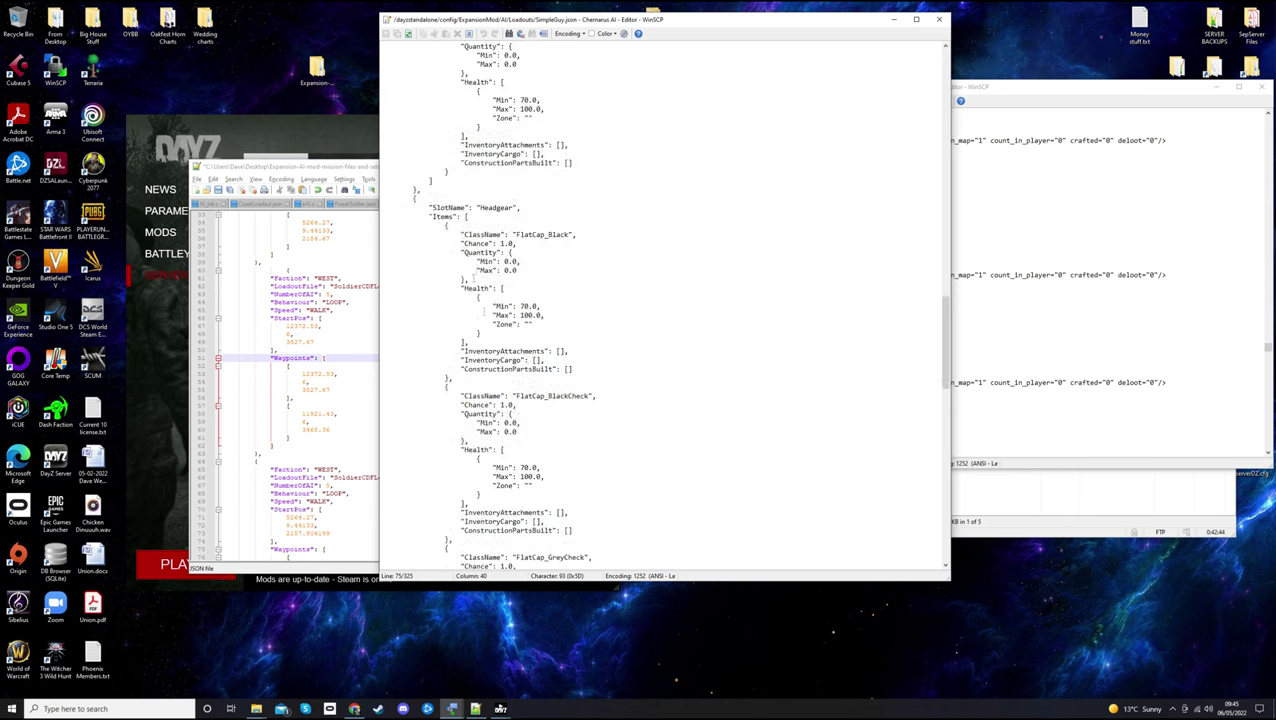
{"action": "scroll", "coordinate": [505, 372], "scroll_direction": "down", "scroll_amount": 15}
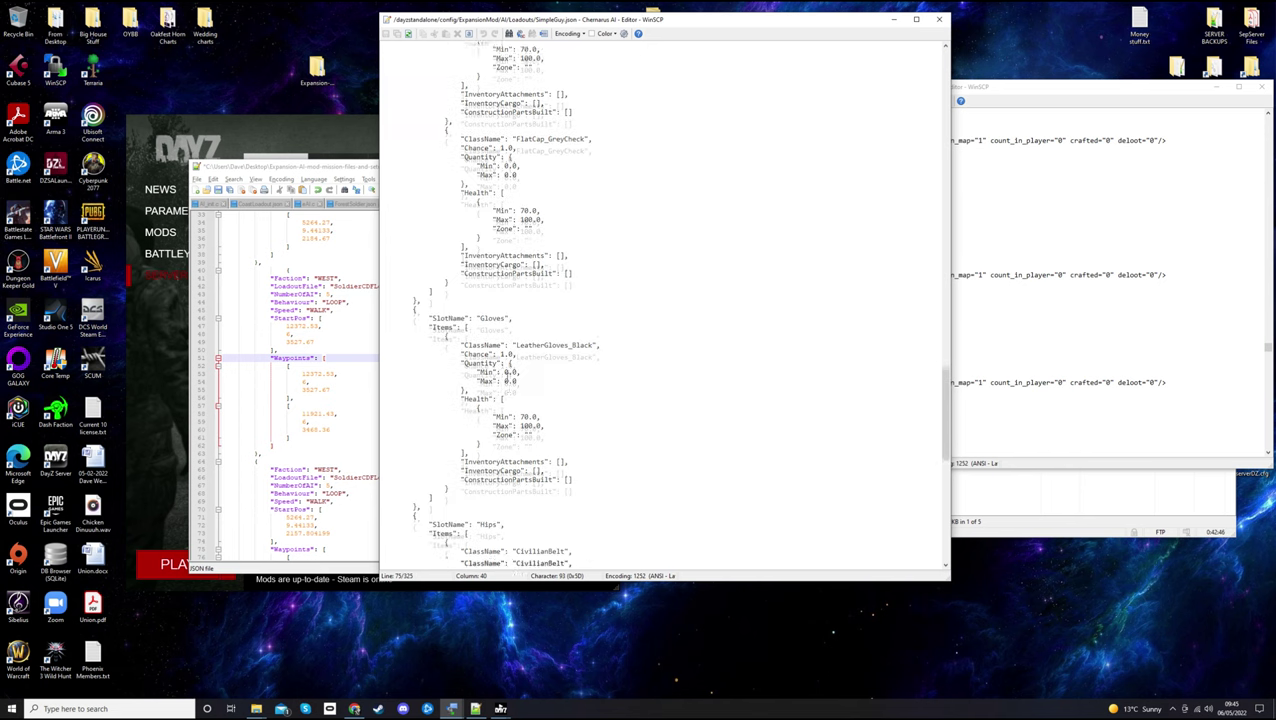
{"action": "scroll", "coordinate": [510, 378], "scroll_direction": "down", "scroll_amount": 6}
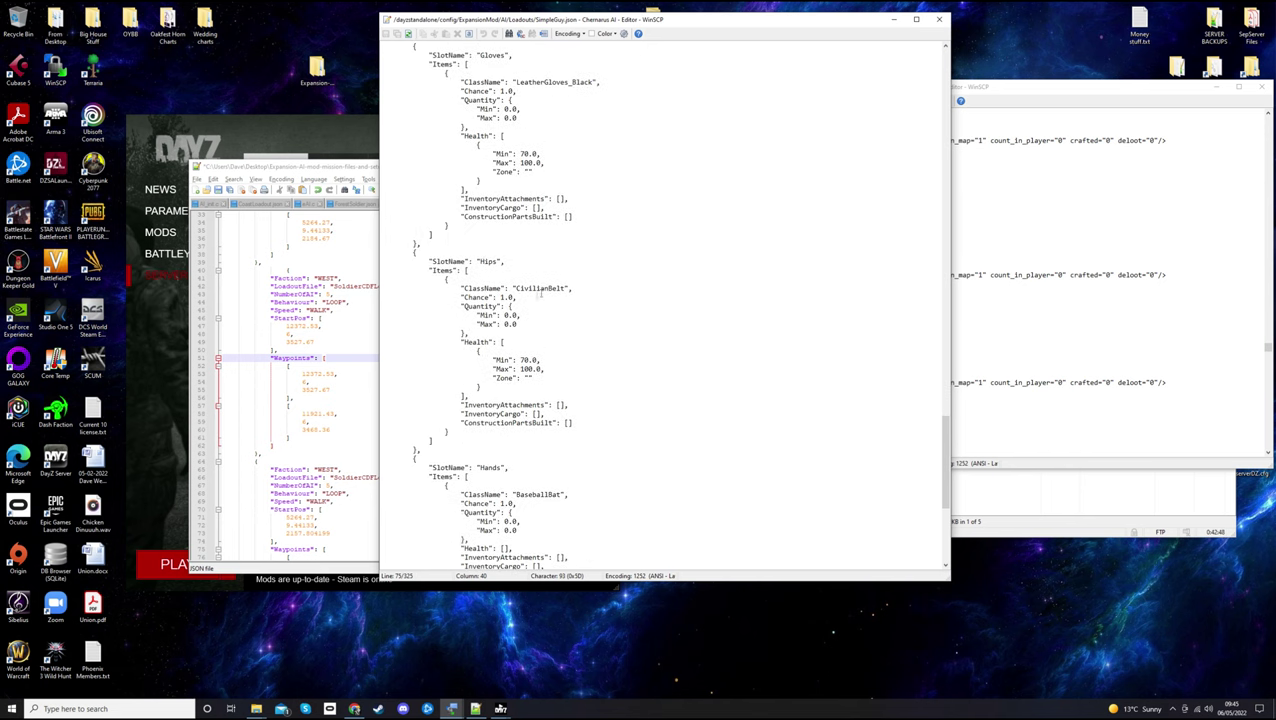
{"action": "scroll", "coordinate": [520, 300], "scroll_direction": "down", "scroll_amount": 9}
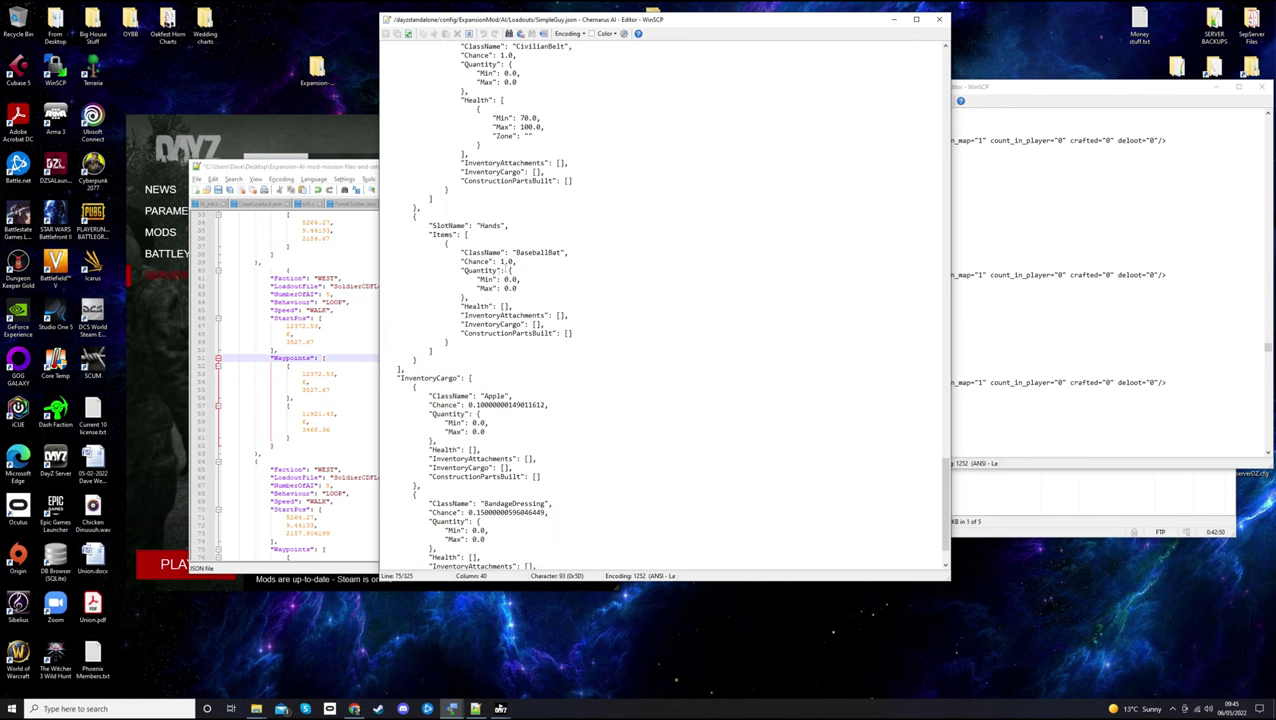
Examine the Hands slot name and the BaseballBat class name of its item
{"action": "left_click_drag", "start_coordinate": [479, 226], "coordinate": [502, 226]}
{"action": "left_click", "coordinate": [517, 226]}
{"action": "double_click", "coordinate": [517, 252]}
{"action": "left_click", "coordinate": [566, 252]}
{"action": "scroll", "coordinate": [569, 318], "scroll_direction": "down", "scroll_amount": 2}
{"action": "scroll", "coordinate": [569, 318], "scroll_direction": "up", "scroll_amount": 4}
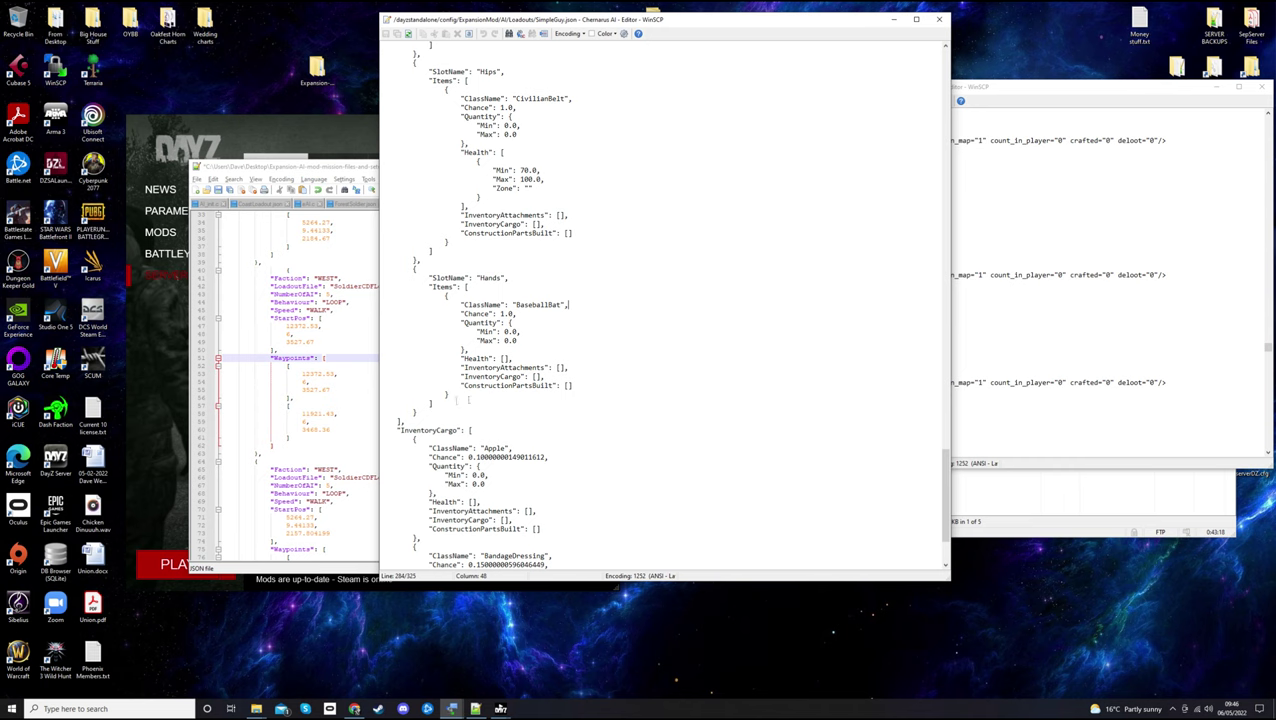
{"action": "double_click", "coordinate": [530, 304]}
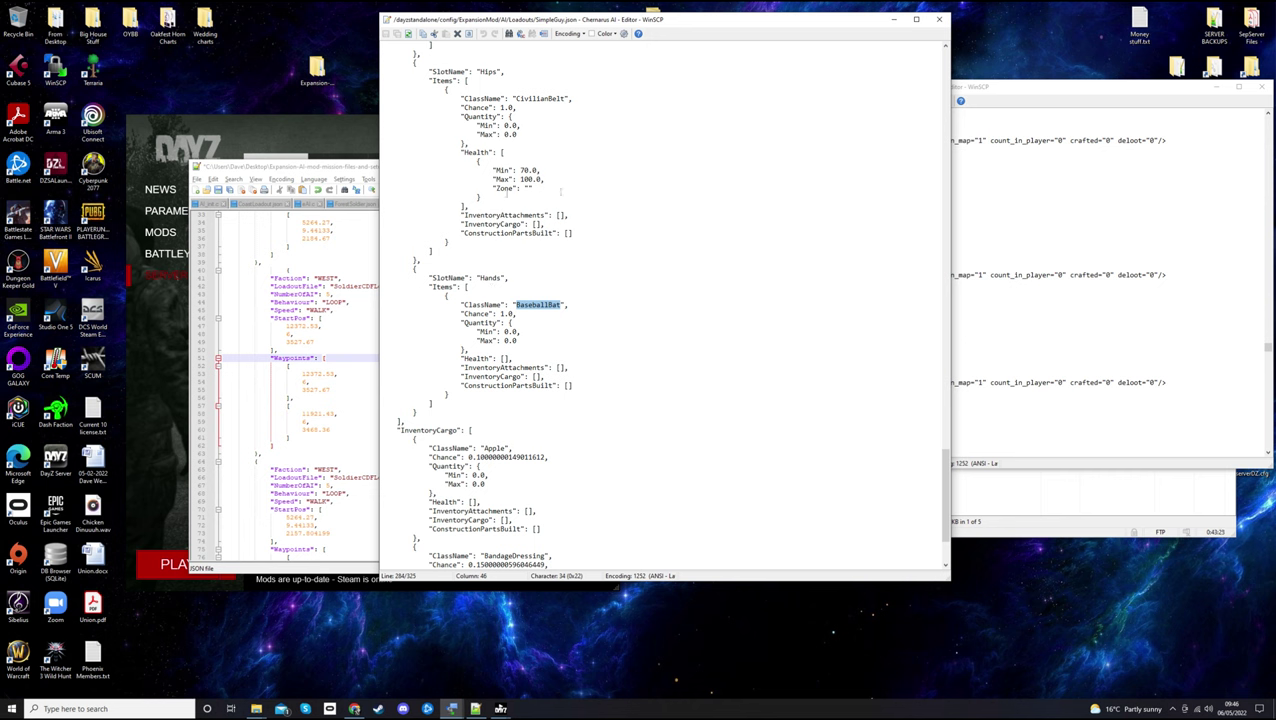
Switch to types.xml and search for "glock", first downward and then upward, until reaching the Glock19 entry
{"action": "left_click_drag", "start_coordinate": [1010, 84], "coordinate": [761, 84]}
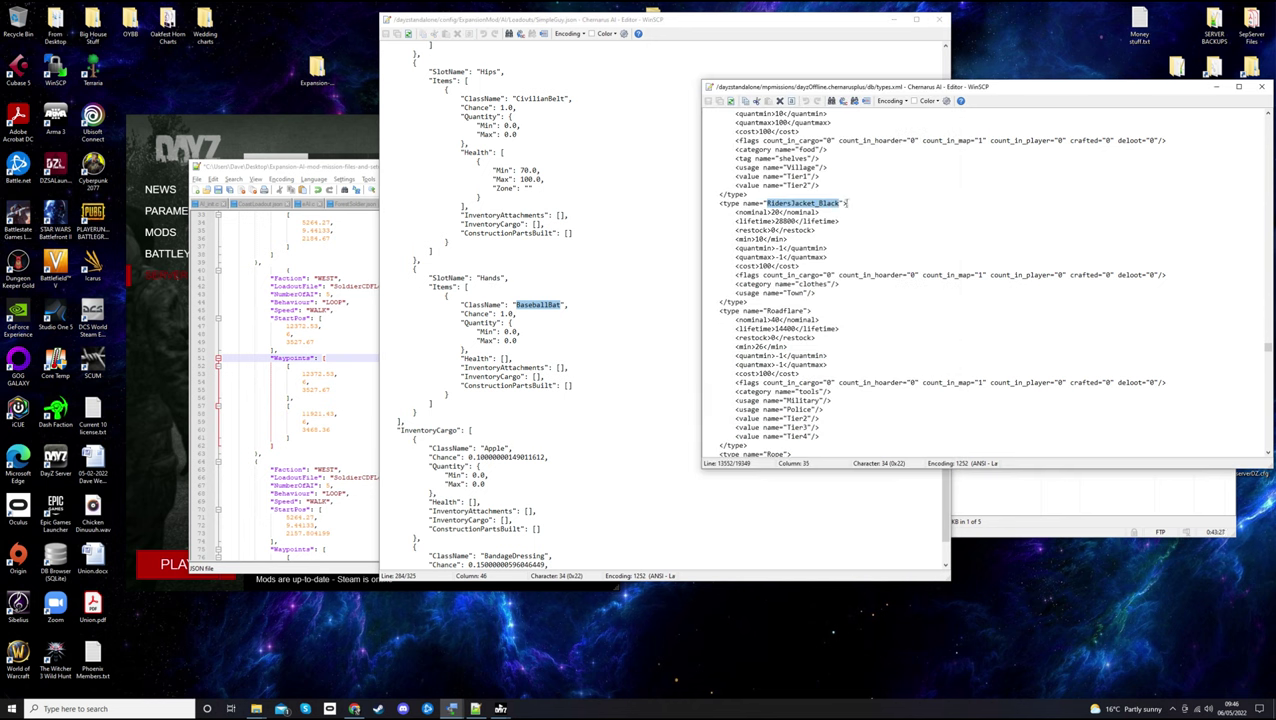
{"action": "left_click", "coordinate": [867, 202]}
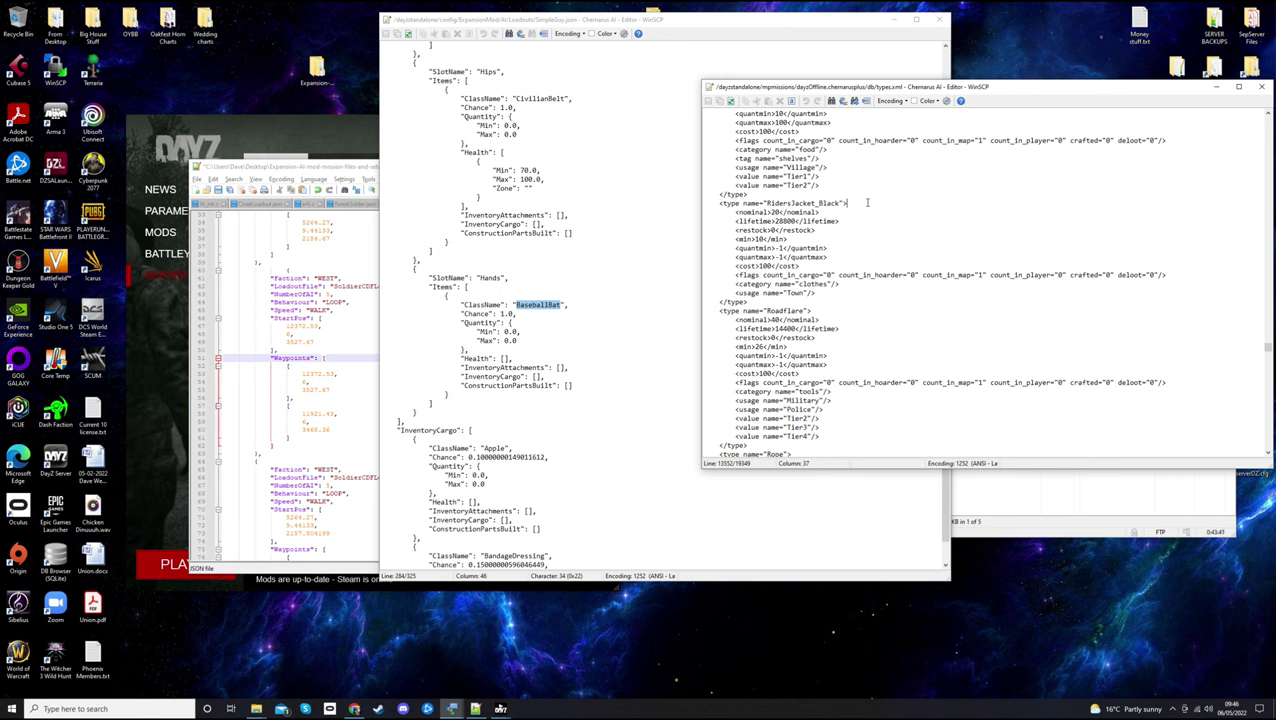
{"action": "key", "text": "Down"}
{"action": "key", "text": "ctrl+f"}
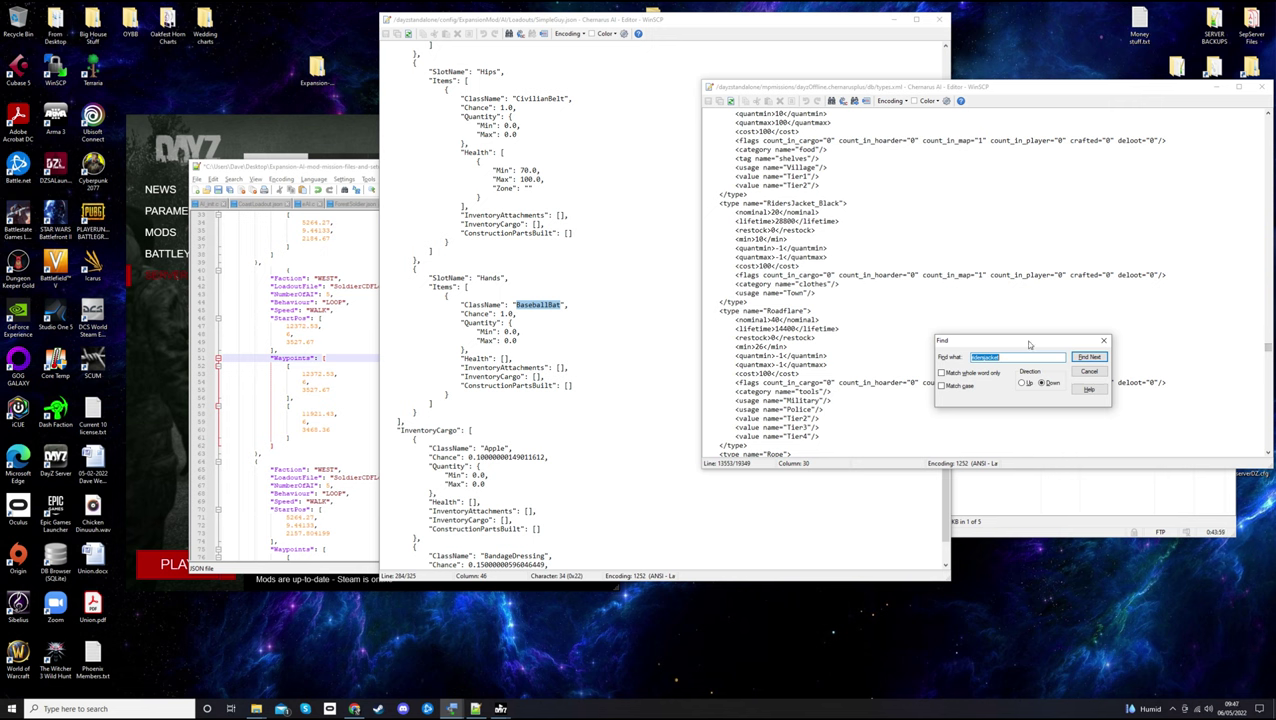
{"action": "type", "text": "Sl"}
{"action": "type", "text": "ock"}
{"action": "left_click", "coordinate": [1089, 357]}
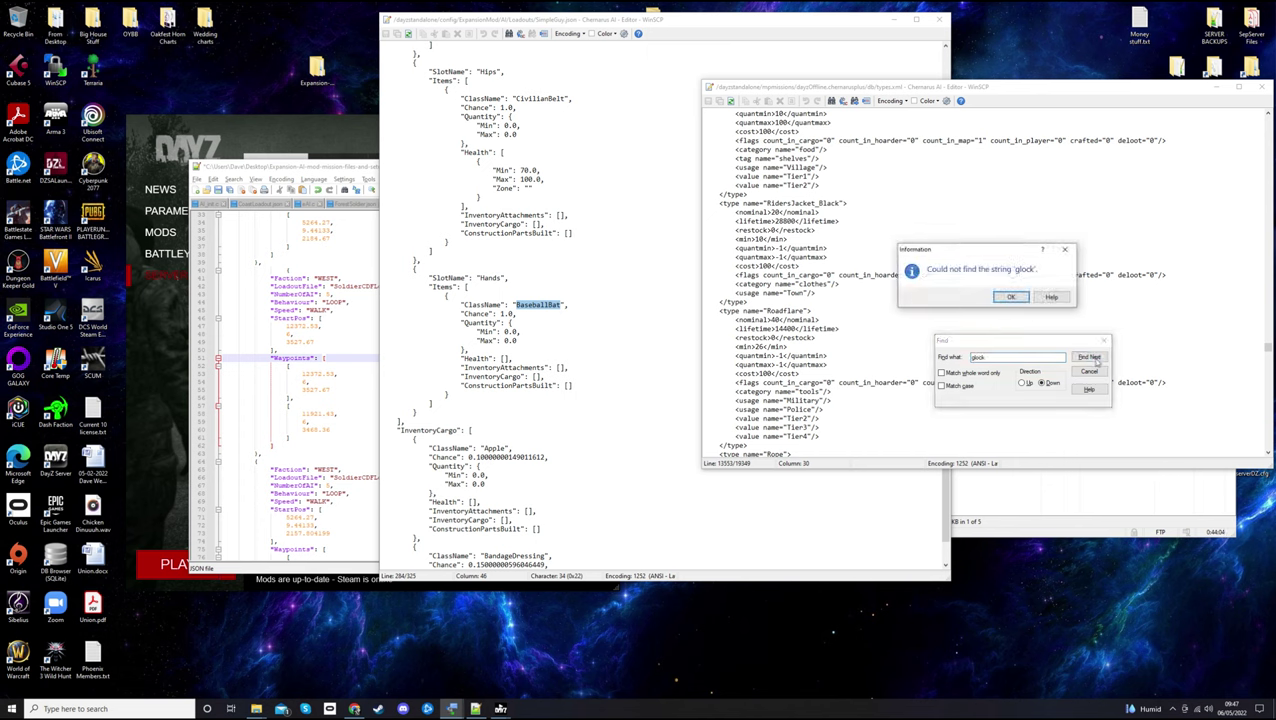
{"action": "left_click", "coordinate": [1011, 297]}
{"action": "left_click", "coordinate": [1023, 383]}
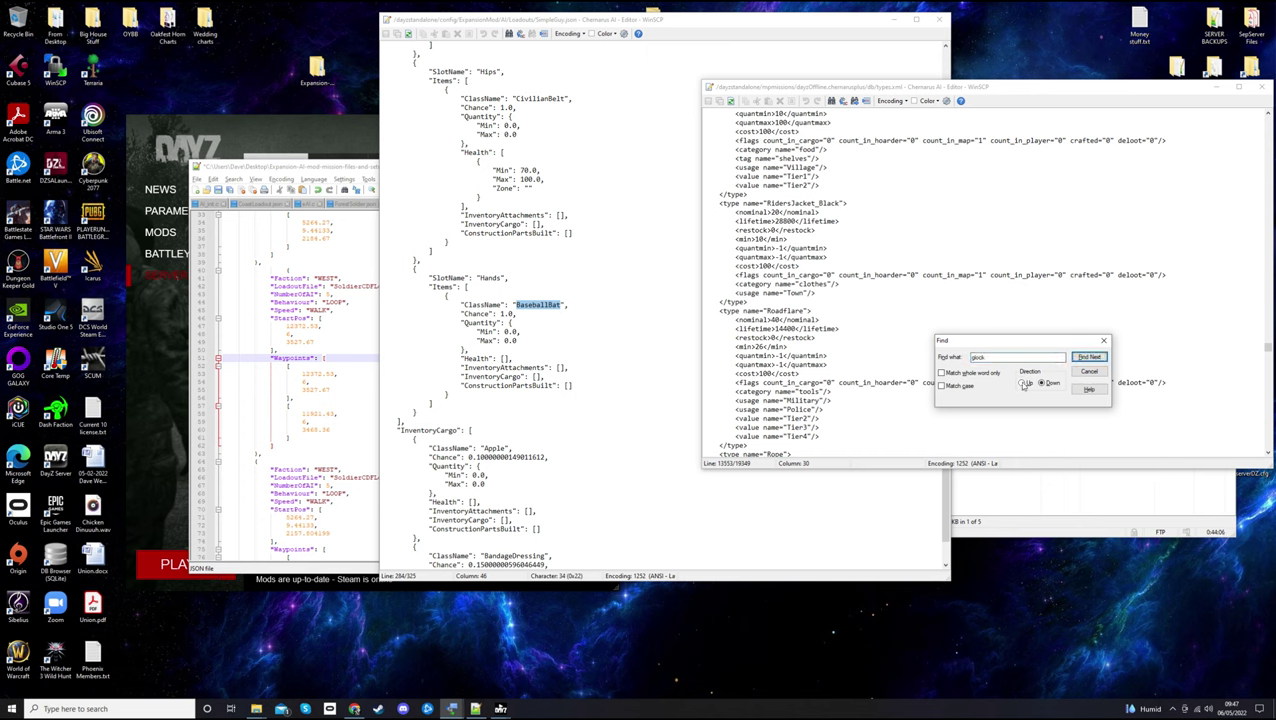
{"action": "left_click", "coordinate": [1088, 358]}
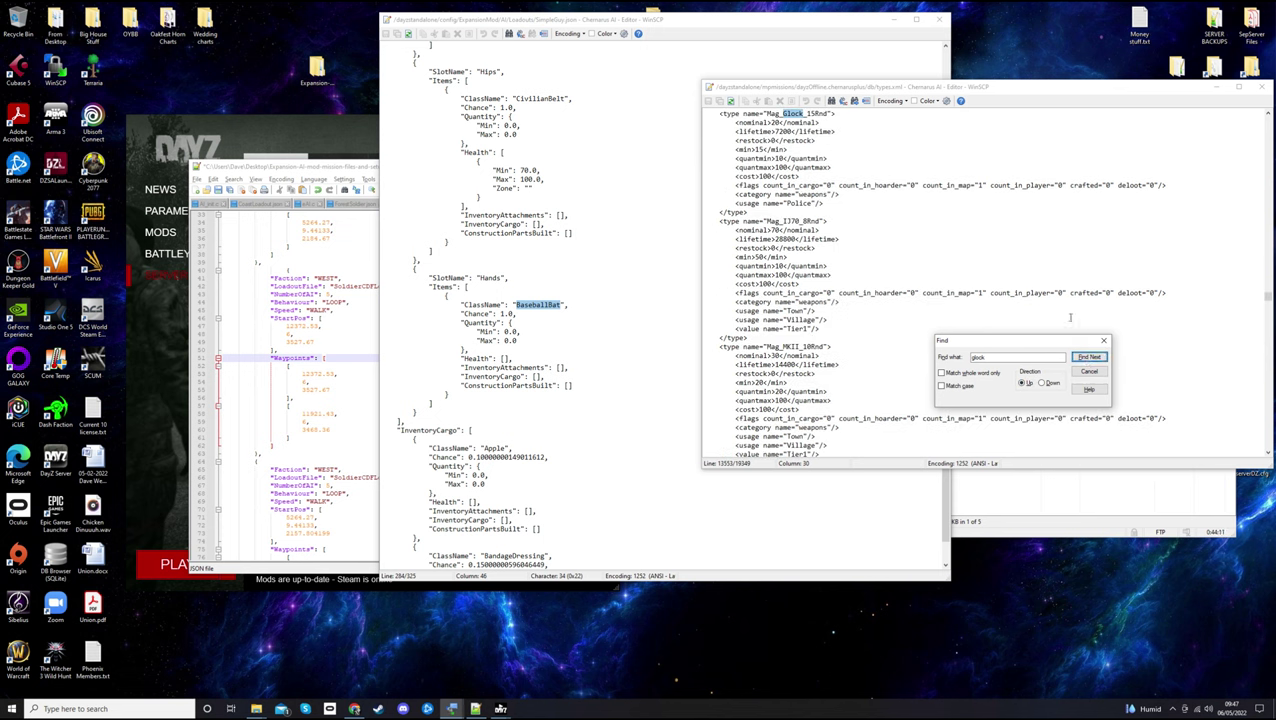
{"action": "left_click", "coordinate": [1094, 358]}
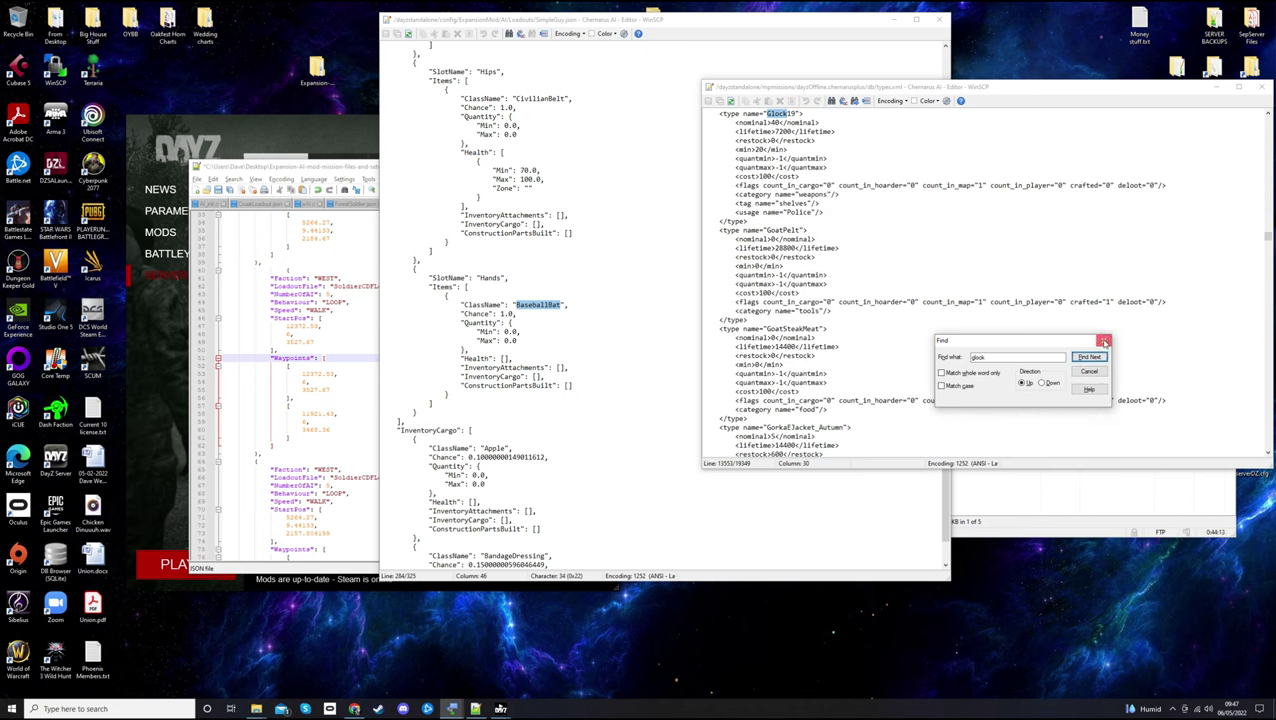
{"action": "left_click", "coordinate": [1104, 340]}
Copy the class name Glock19 from its type entry in types.xml
{"action": "scroll", "coordinate": [851, 207], "scroll_direction": "up", "scroll_amount": 2}
{"action": "left_click", "coordinate": [768, 150]}
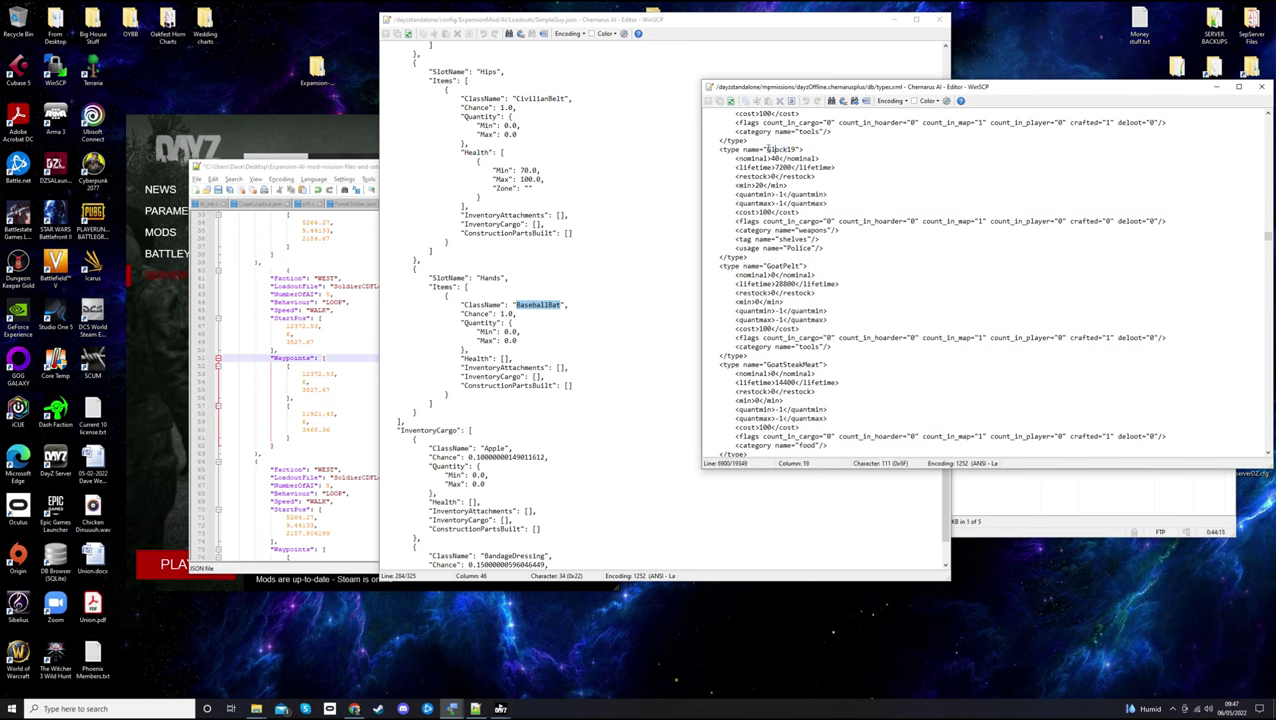
{"action": "left_click_drag", "start_coordinate": [768, 150], "coordinate": [796, 150]}
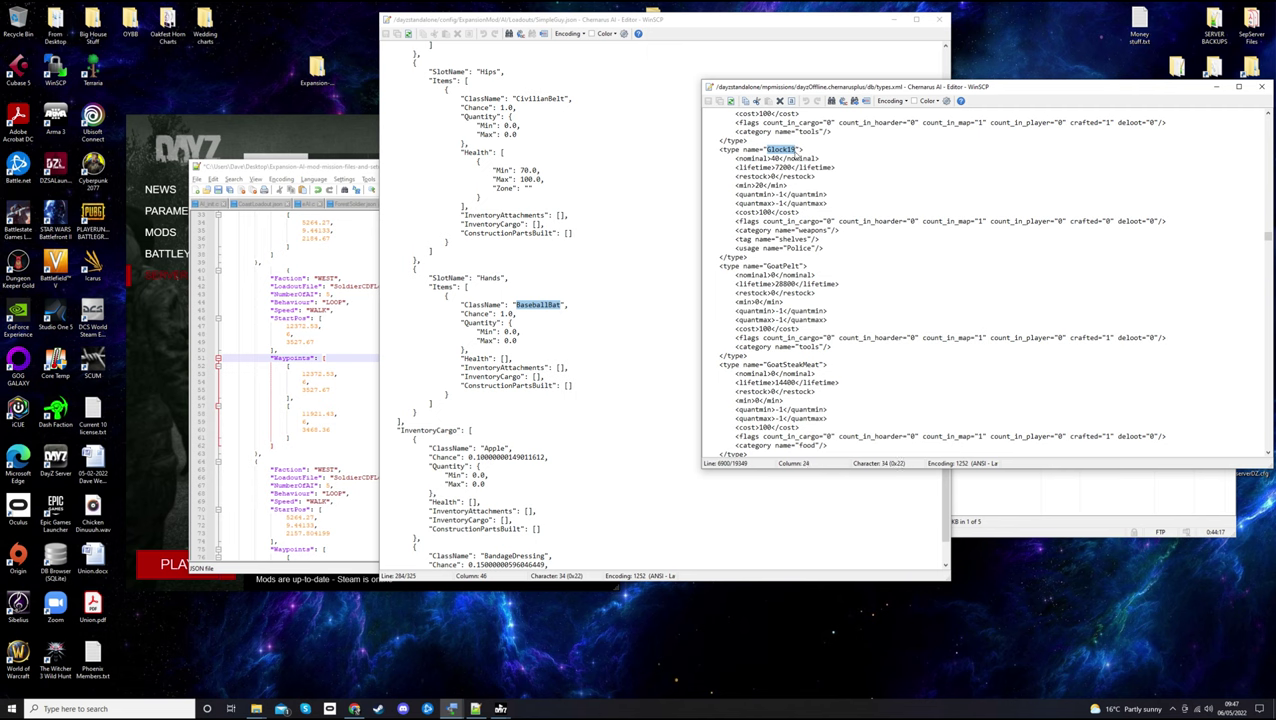
{"action": "right_click", "coordinate": [787, 151]}
{"action": "left_click", "coordinate": [802, 190]}
Replace the BaseballBat class name in the Hands slot of SimpleGuy.json with Glock19
{"action": "left_click", "coordinate": [594, 22]}
{"action": "left_click", "coordinate": [516, 305]}
{"action": "left_click_drag", "start_coordinate": [516, 305], "coordinate": [562, 305]}
{"action": "right_click", "coordinate": [549, 307]}
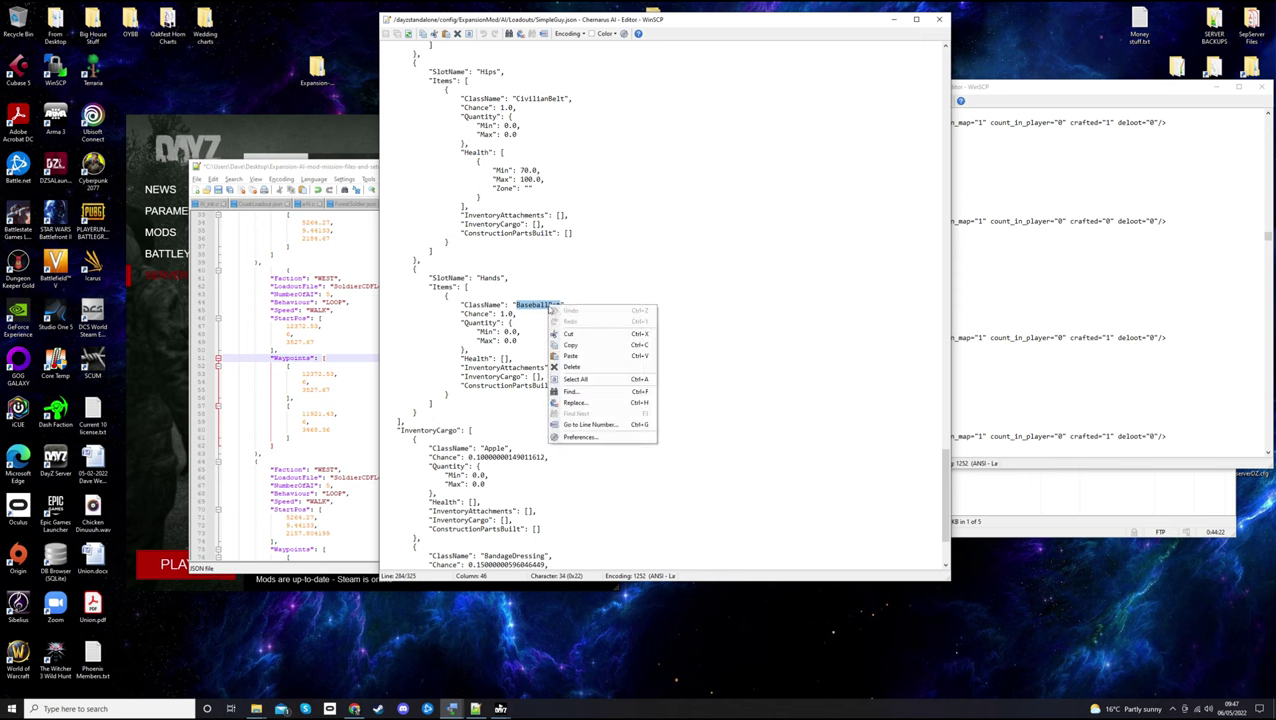
{"action": "left_click", "coordinate": [576, 355]}
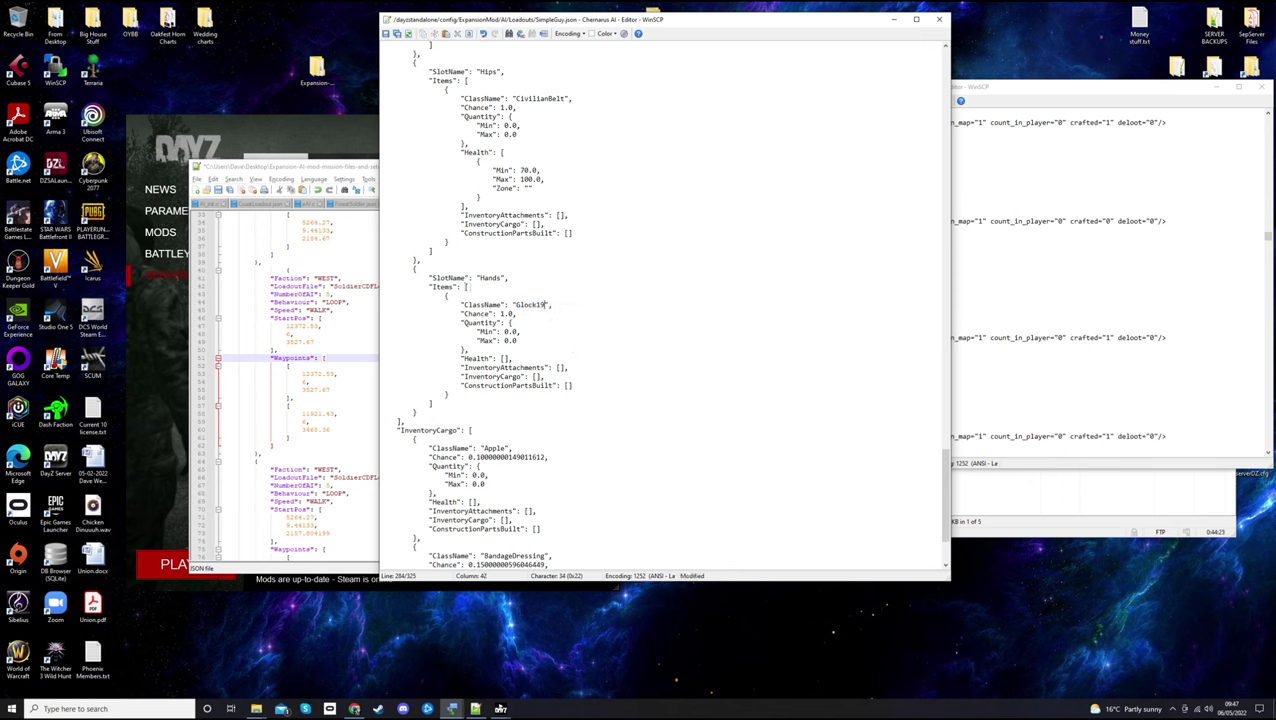
{"action": "left_click", "coordinate": [551, 305]}
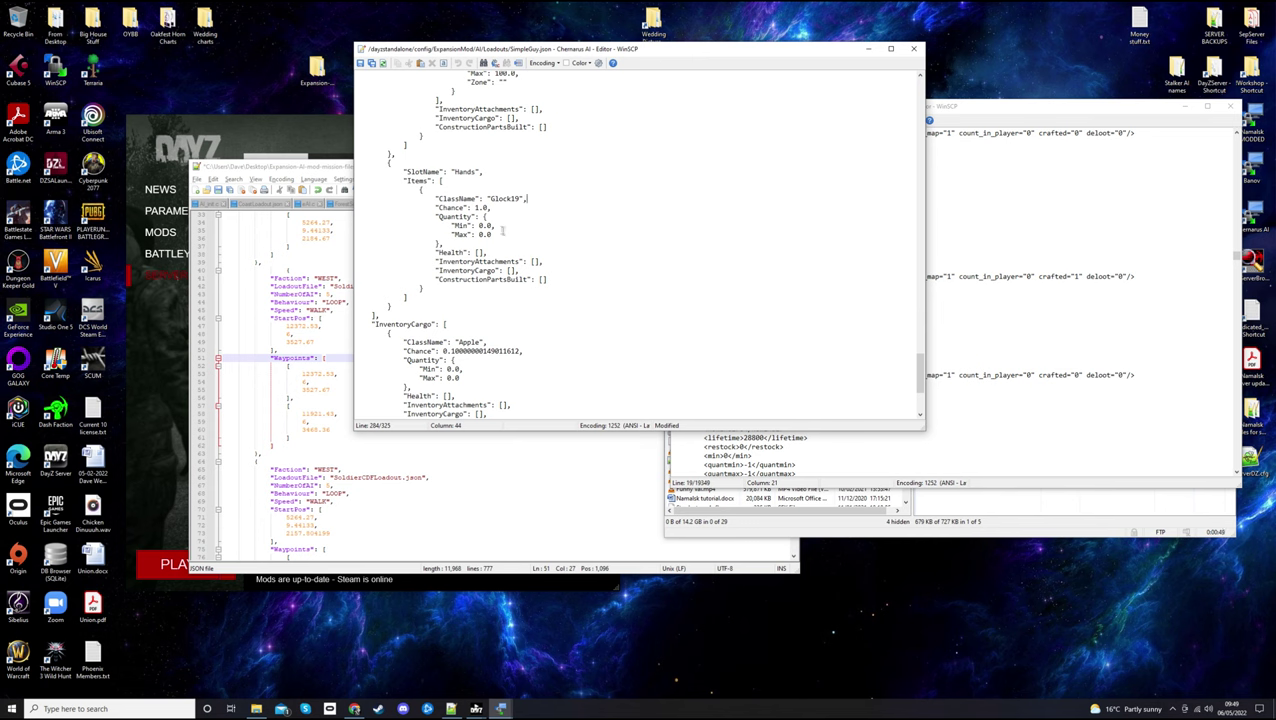
Examine the InventoryAttachments line of the Glock19 item in the Hands slot
{"action": "left_click_drag", "start_coordinate": [474, 261], "coordinate": [496, 261]}
{"action": "left_click", "coordinate": [534, 261]}
{"action": "scroll", "coordinate": [590, 266], "scroll_direction": "up", "scroll_amount": 2}
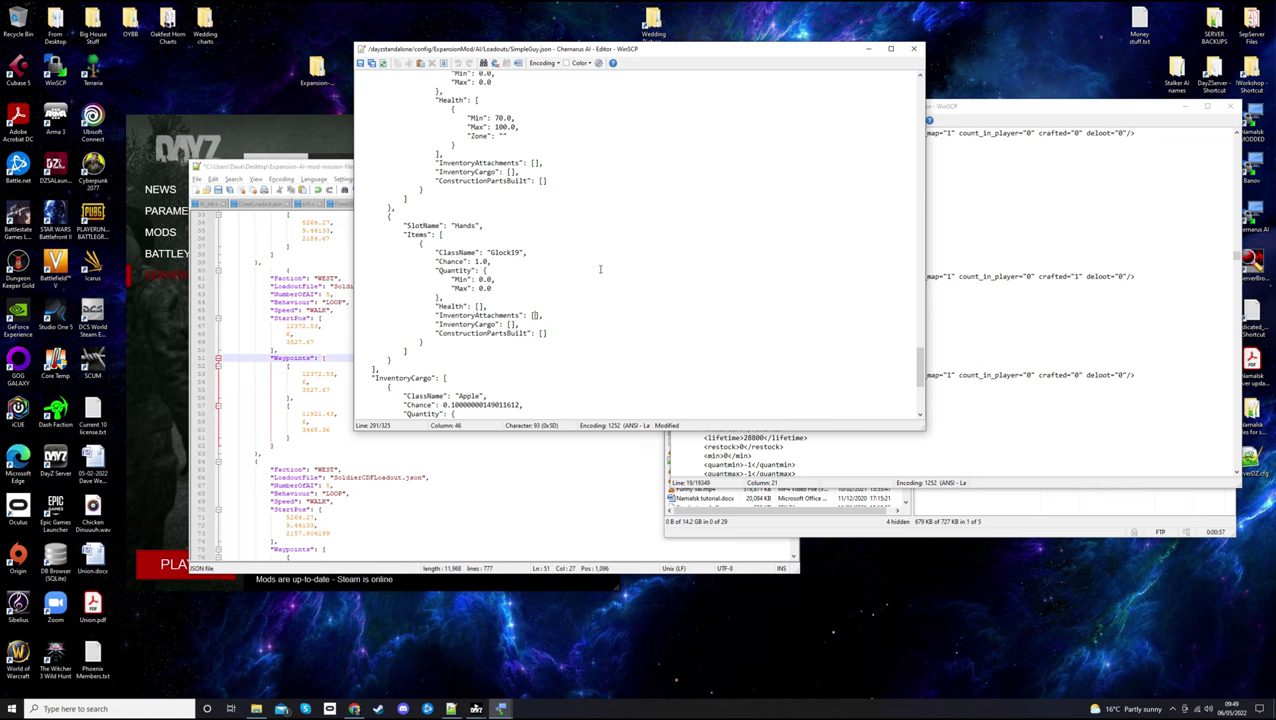
{"action": "scroll", "coordinate": [600, 268], "scroll_direction": "up", "scroll_amount": 4}
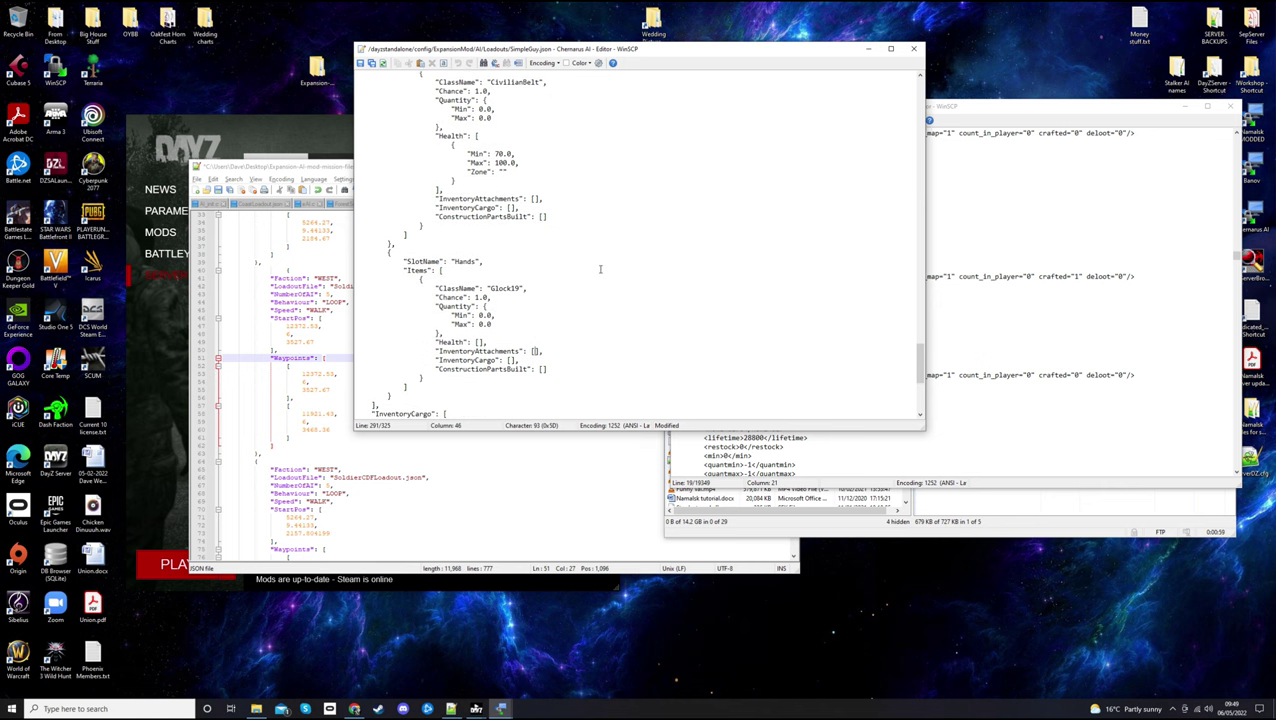
Copy the Screwdriver item block from the InventoryCargo list just above the Legs slot in SimpleGuy.json
{"action": "scroll", "coordinate": [600, 268], "scroll_direction": "up", "scroll_amount": 5}
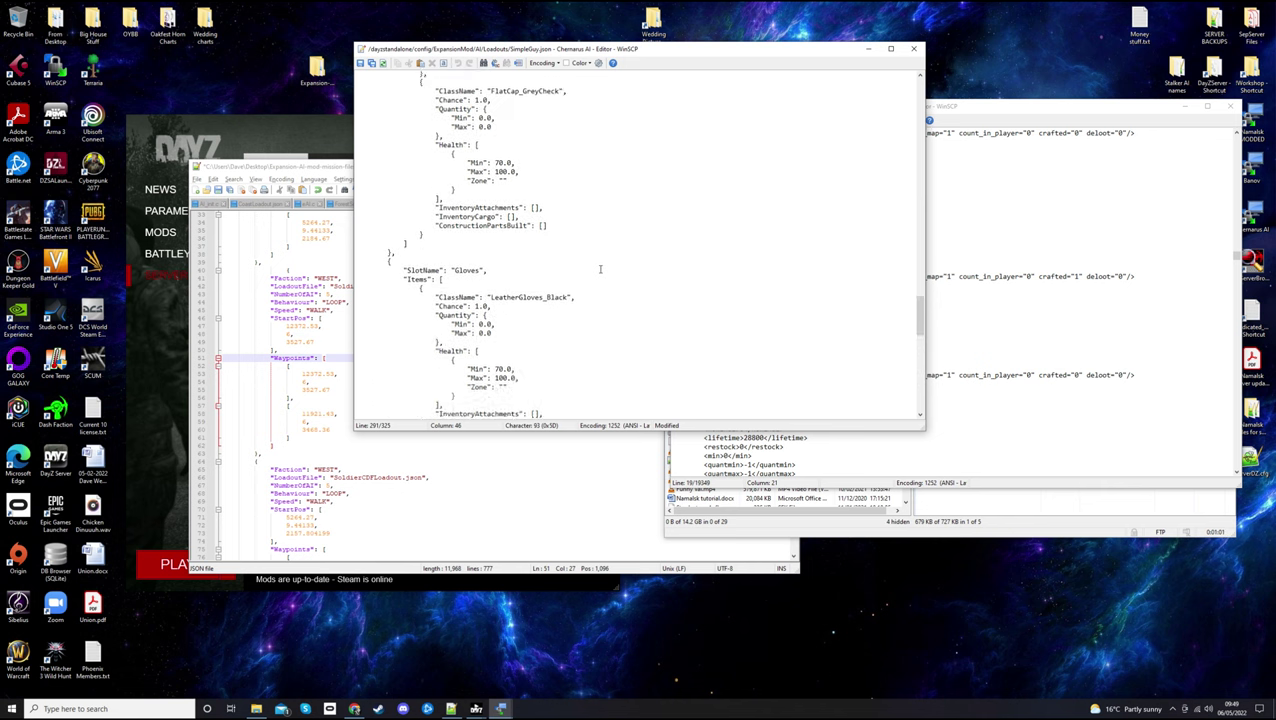
{"action": "scroll", "coordinate": [600, 268], "scroll_direction": "up", "scroll_amount": 8}
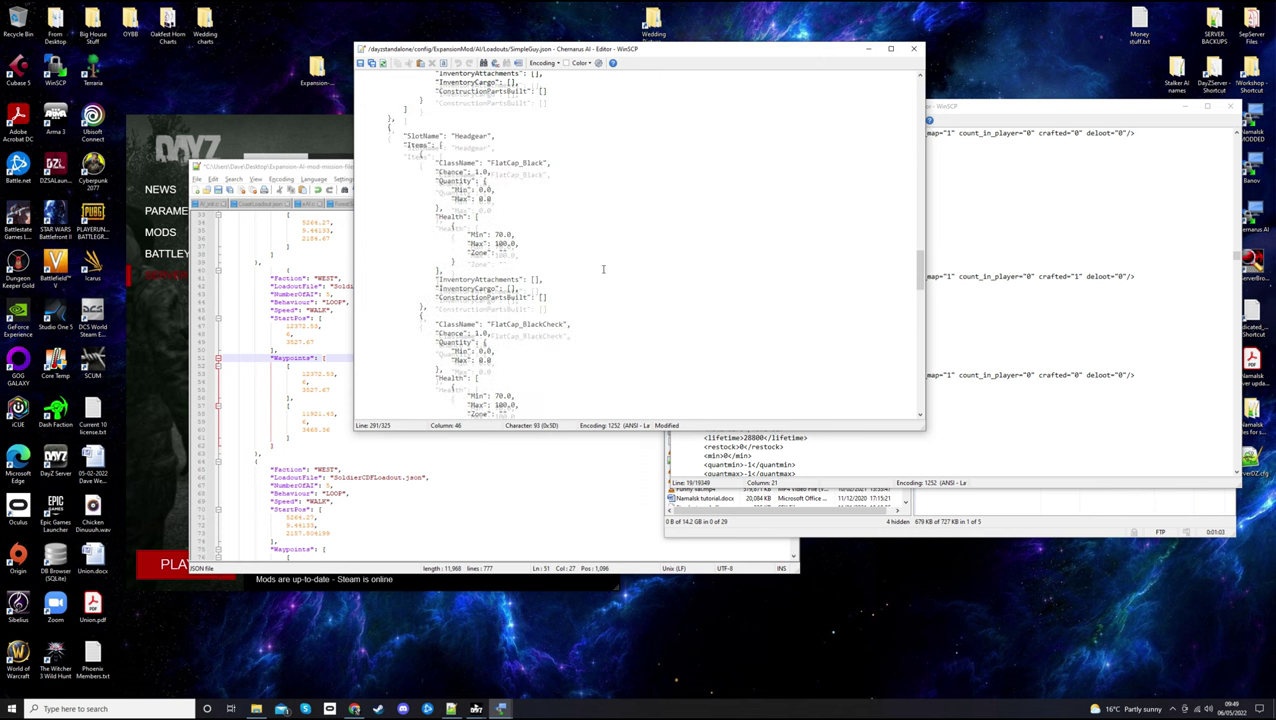
{"action": "scroll", "coordinate": [603, 268], "scroll_direction": "up", "scroll_amount": 10}
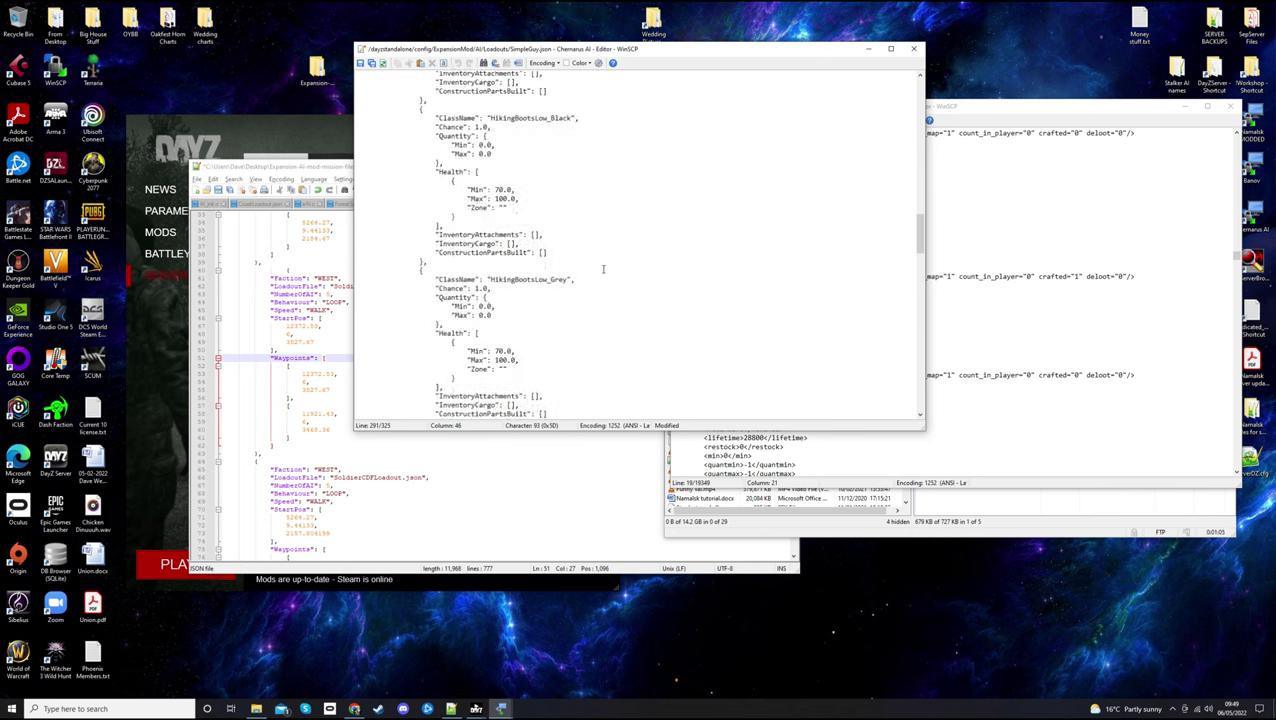
{"action": "scroll", "coordinate": [603, 268], "scroll_direction": "up", "scroll_amount": 10}
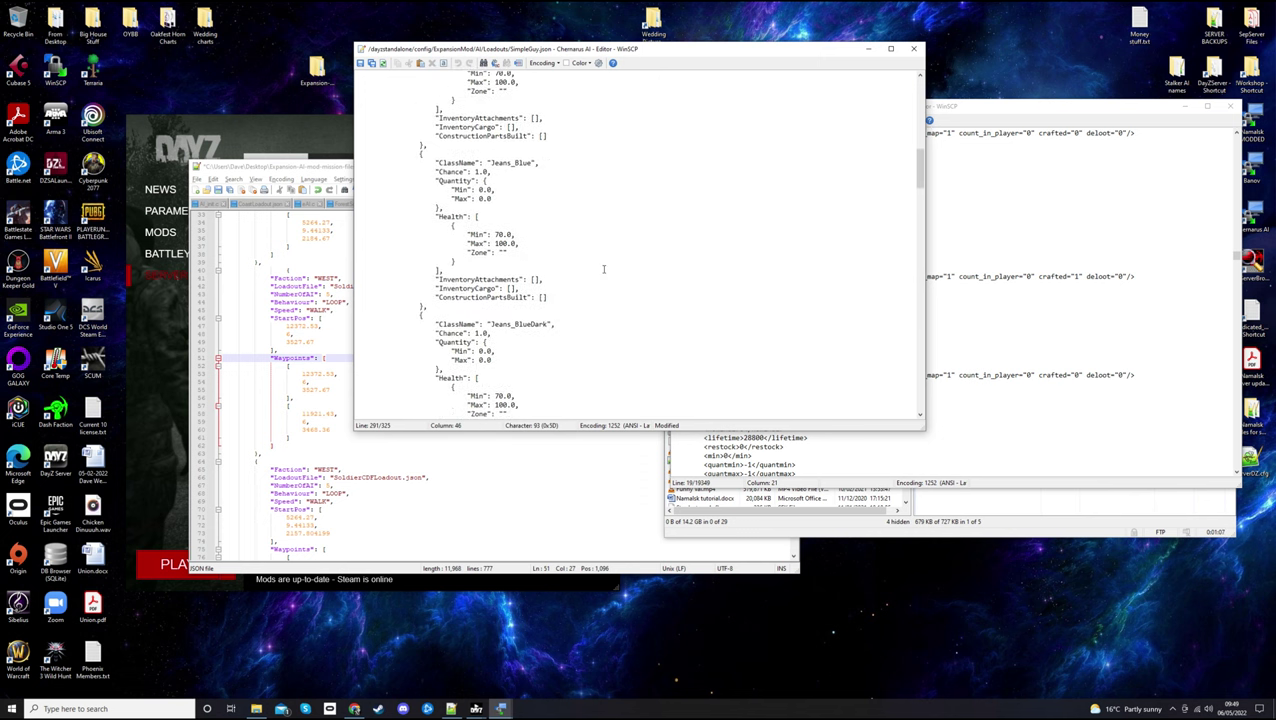
{"action": "scroll", "coordinate": [603, 268], "scroll_direction": "up", "scroll_amount": 10}
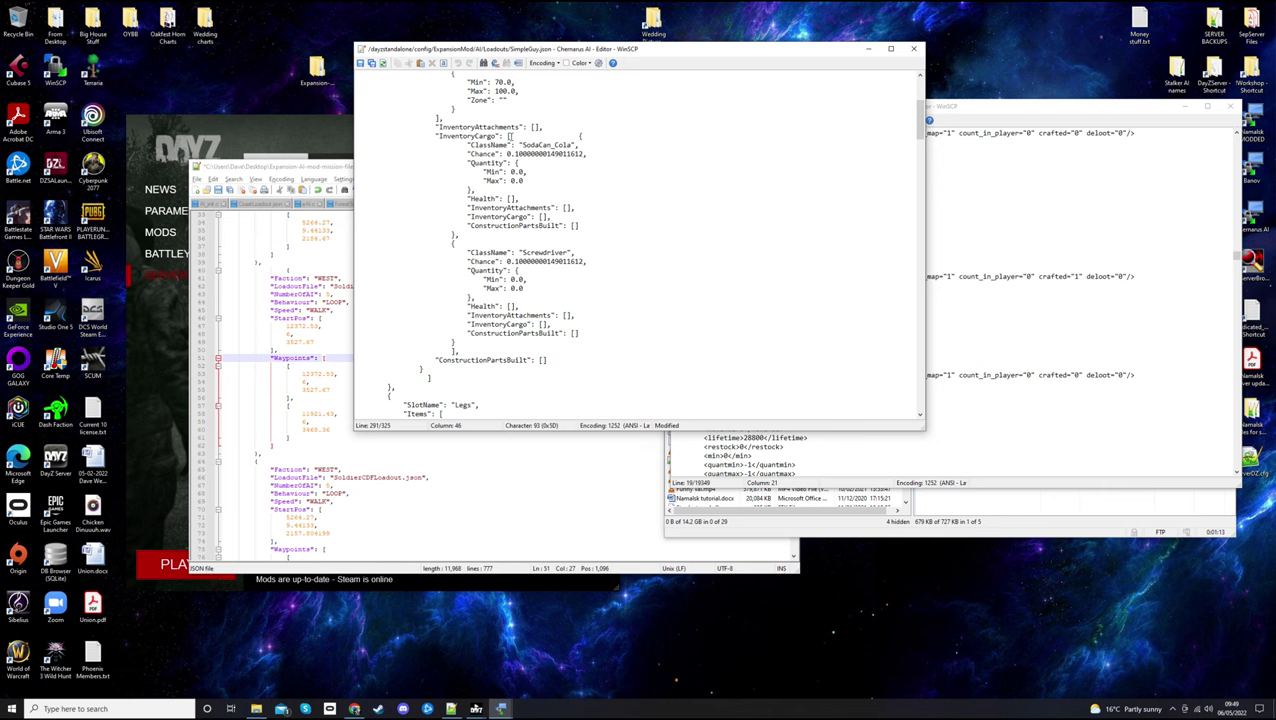
{"action": "left_click", "coordinate": [578, 135]}
{"action": "left_click_drag", "start_coordinate": [451, 242], "coordinate": [457, 342]}
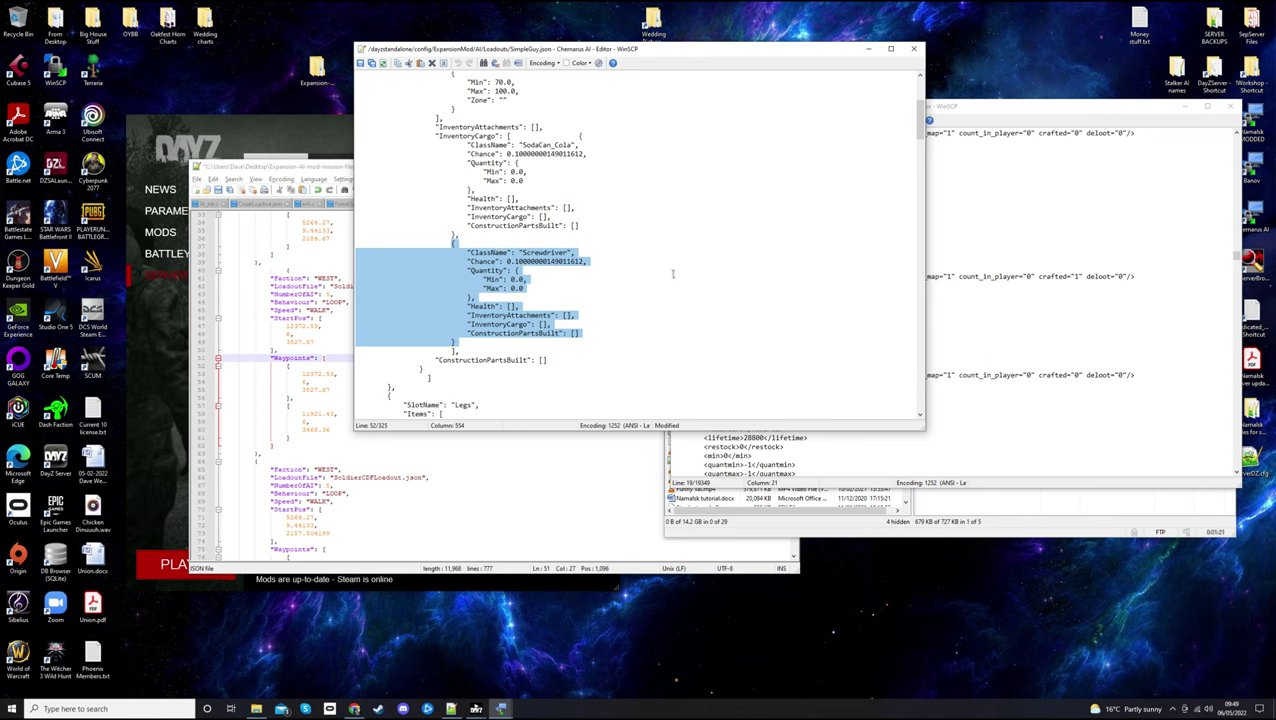
Insert the copied Screwdriver block inside the InventoryAttachments brackets of the Glock19 in the Hands slot and indent the closing bracket
{"action": "left_click_drag", "start_coordinate": [916, 130], "coordinate": [931, 390]}
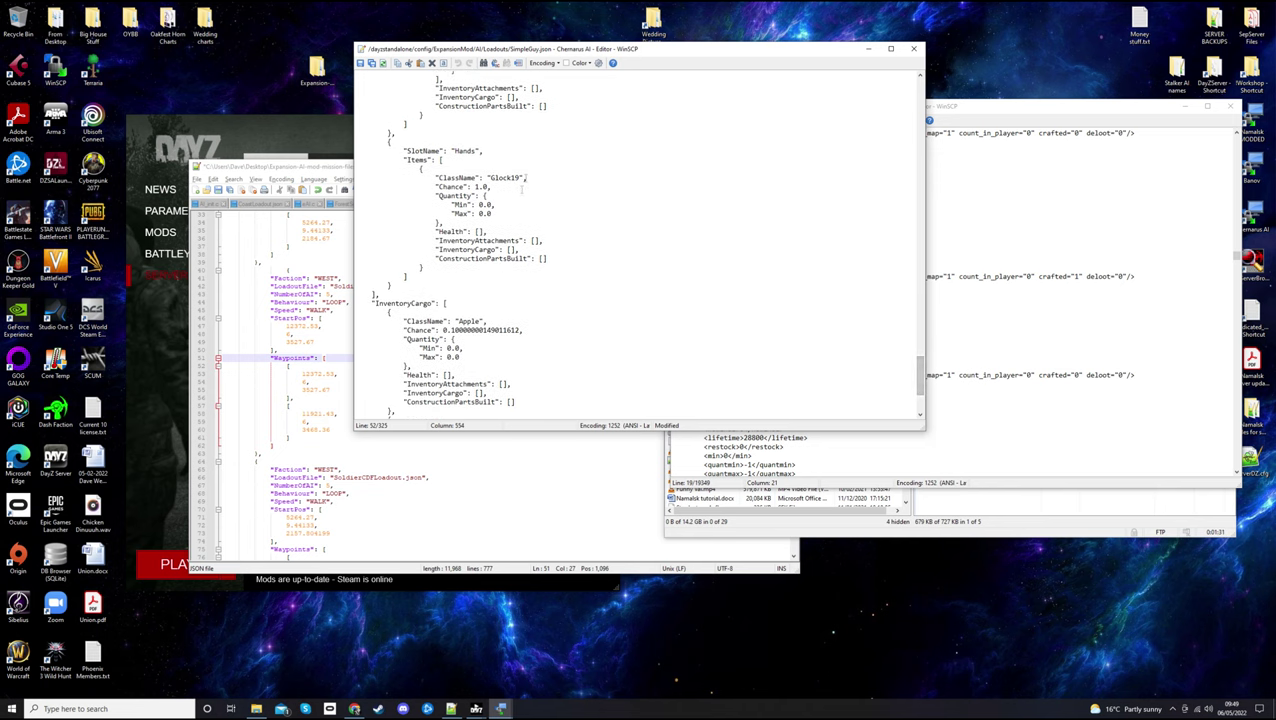
{"action": "left_click", "coordinate": [670, 228]}
{"action": "key", "text": "Return"}
{"action": "key", "text": "Tab"}
{"action": "key", "text": "Tab"}
{"action": "key", "text": "Tab"}
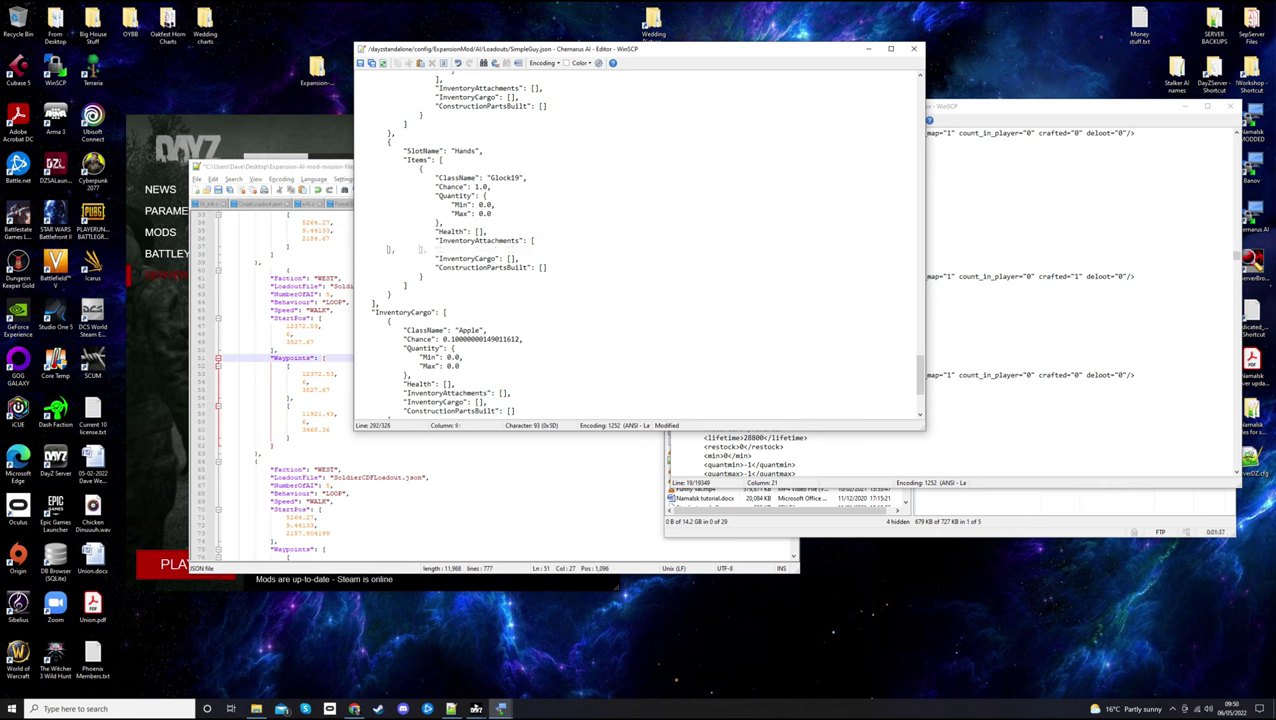
{"action": "key", "text": "ctrl+v"}
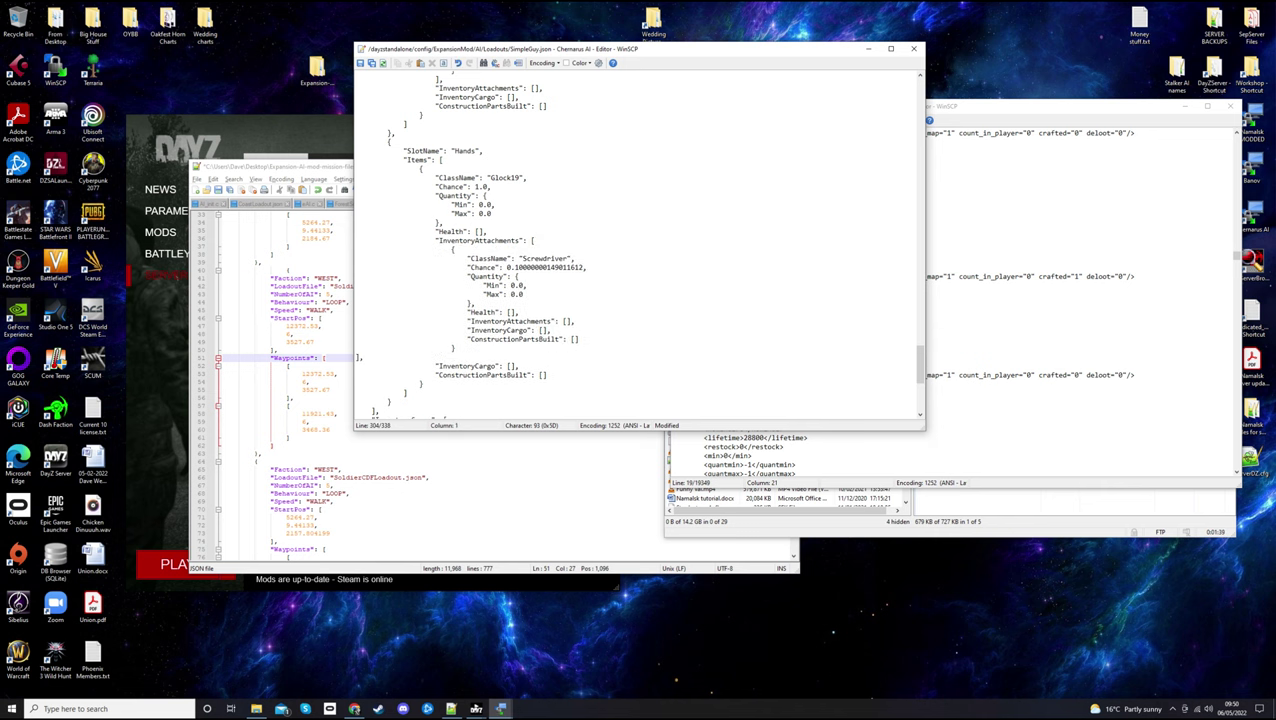
{"action": "key", "text": "Tab"}
{"action": "key", "text": "Tab"}
{"action": "key", "text": "Tab"}
Search types.xml downward for "glock" and copy the magazine class name Mag_Glock_15Rnd
{"action": "left_click", "coordinate": [934, 253]}
{"action": "left_click", "coordinate": [812, 303]}
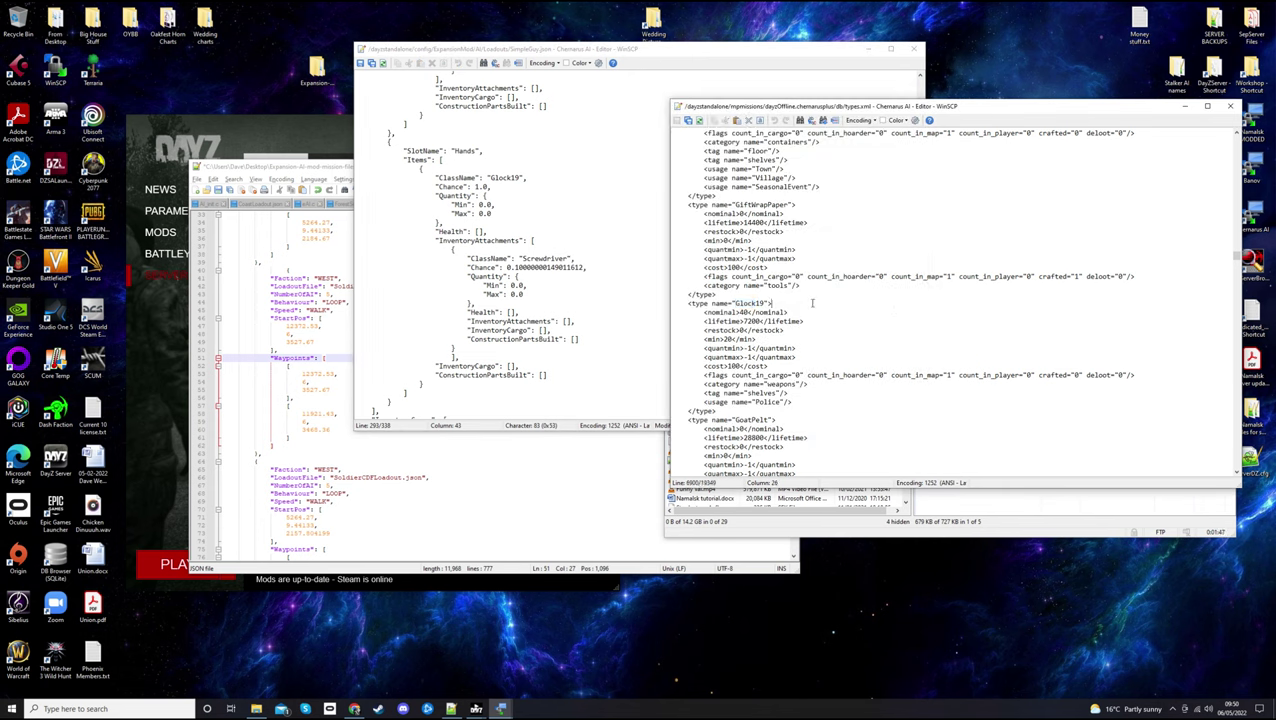
{"action": "key", "text": "ctrl+f"}
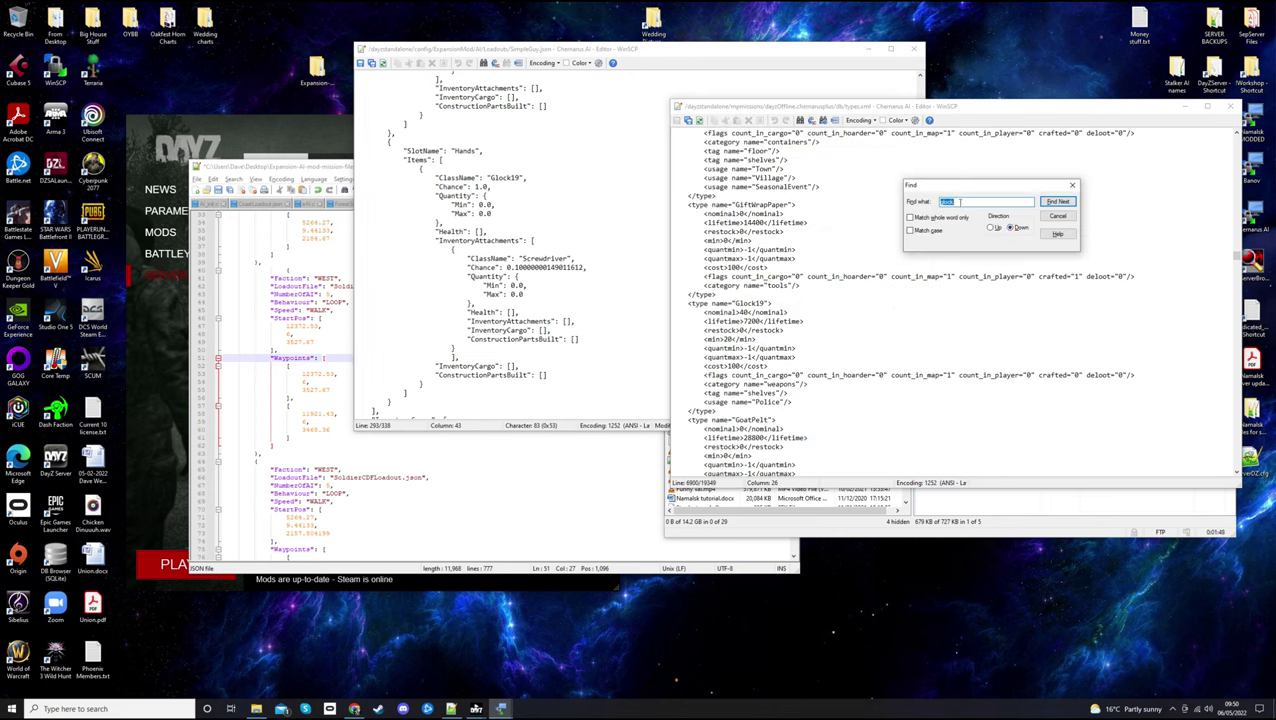
{"action": "left_click", "coordinate": [1058, 202]}
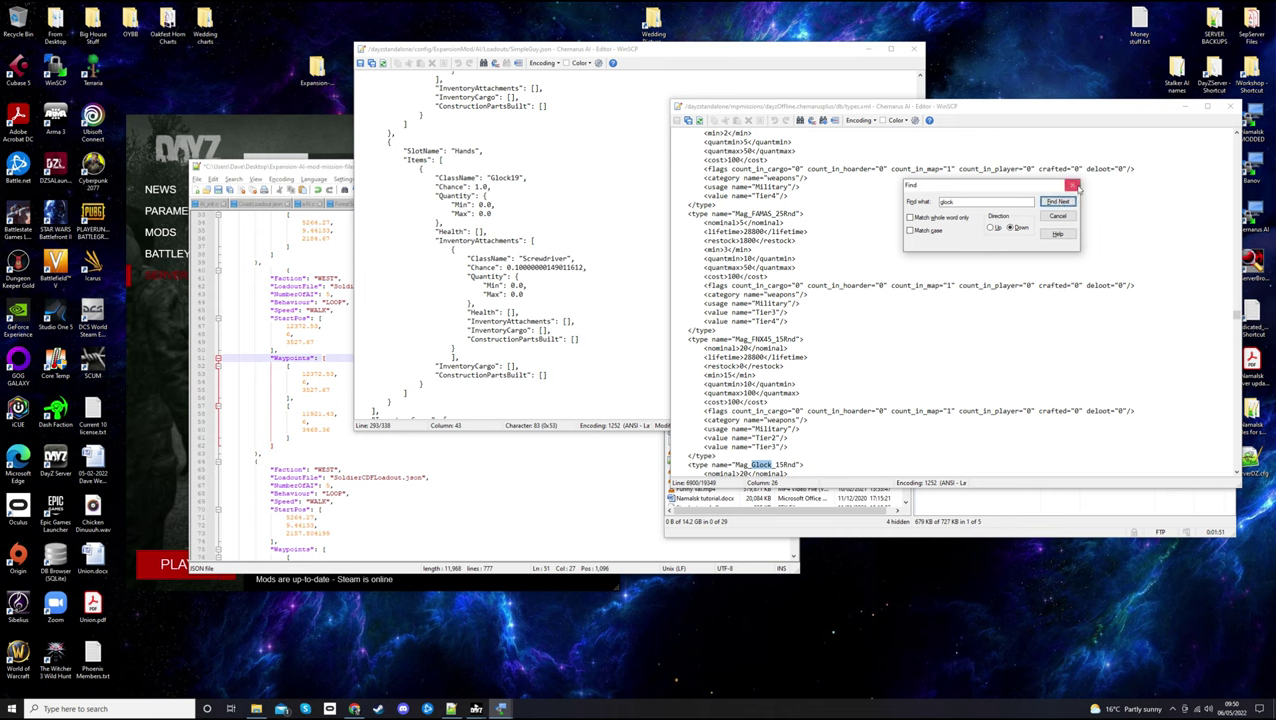
{"action": "left_click", "coordinate": [1073, 186]}
{"action": "scroll", "coordinate": [741, 409], "scroll_direction": "down", "scroll_amount": 2}
{"action": "left_click_drag", "start_coordinate": [734, 410], "coordinate": [798, 410]}
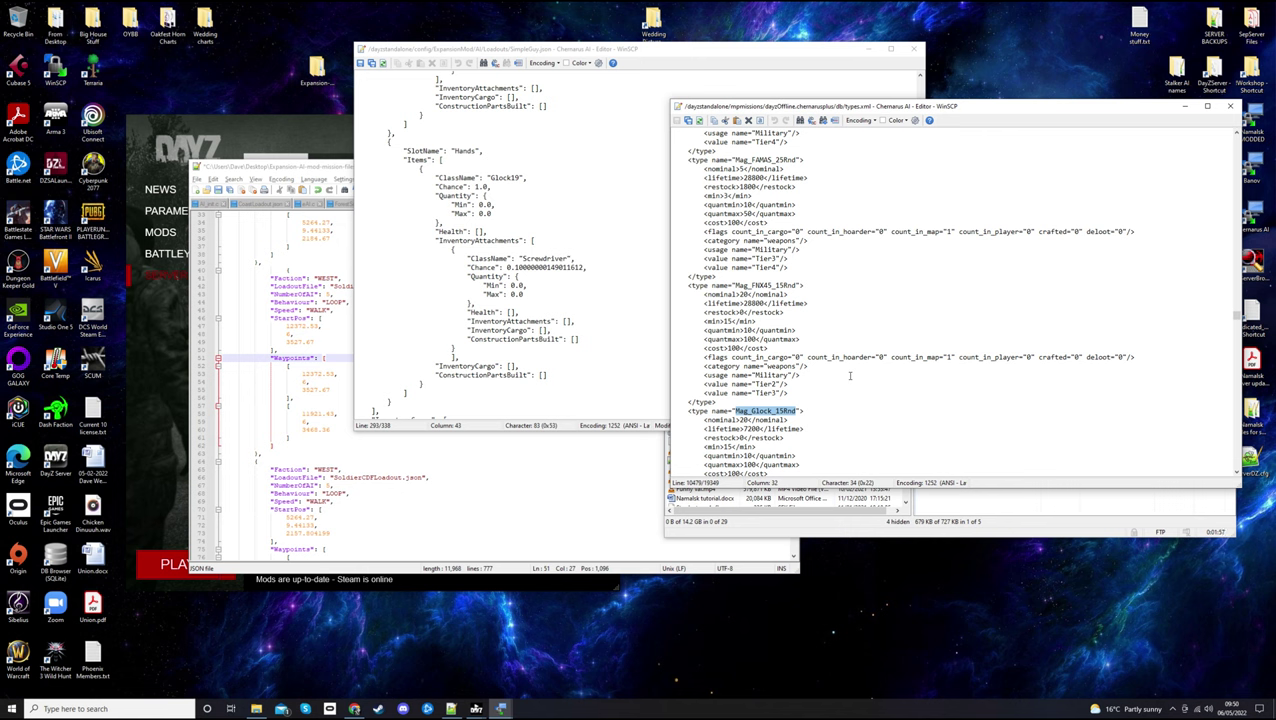
{"action": "left_click", "coordinate": [808, 415]}
Replace the Screwdriver class name in the Glock19's InventoryAttachments with Mag_Glock_15Rnd
{"action": "left_click", "coordinate": [568, 258]}
{"action": "left_click_drag", "start_coordinate": [521, 258], "coordinate": [565, 258]}
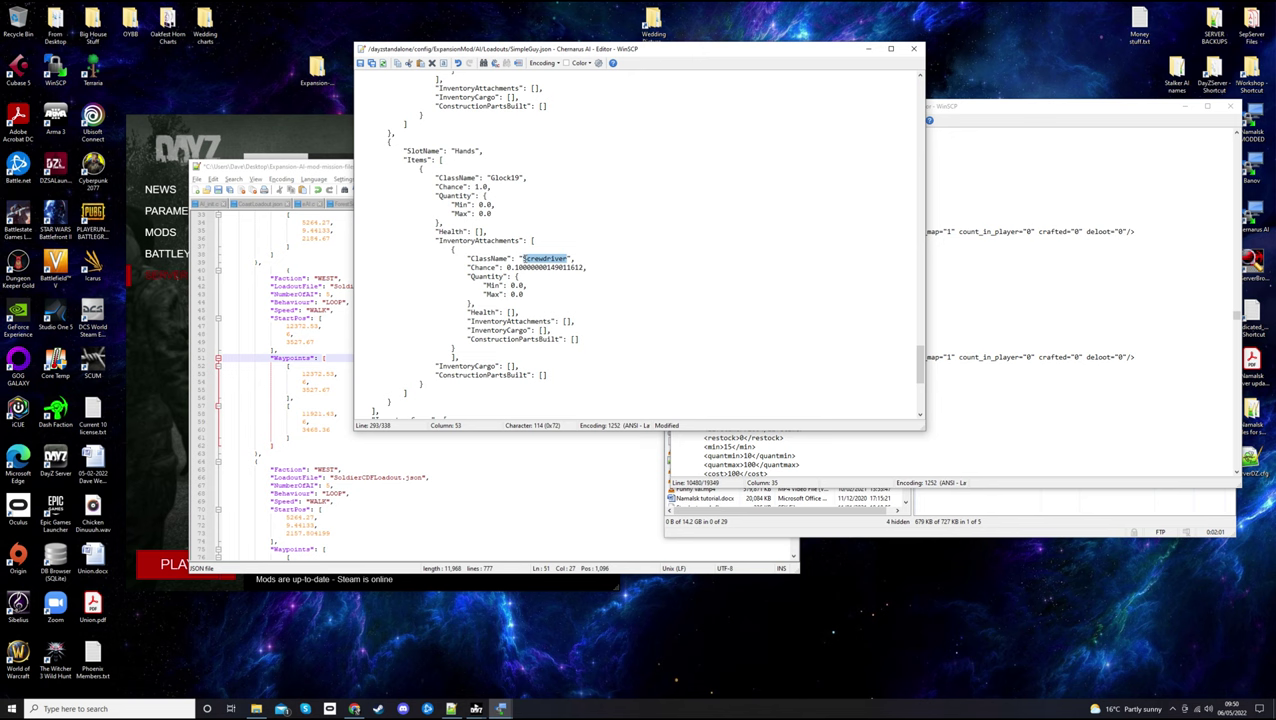
{"action": "key", "text": "ctrl+v"}
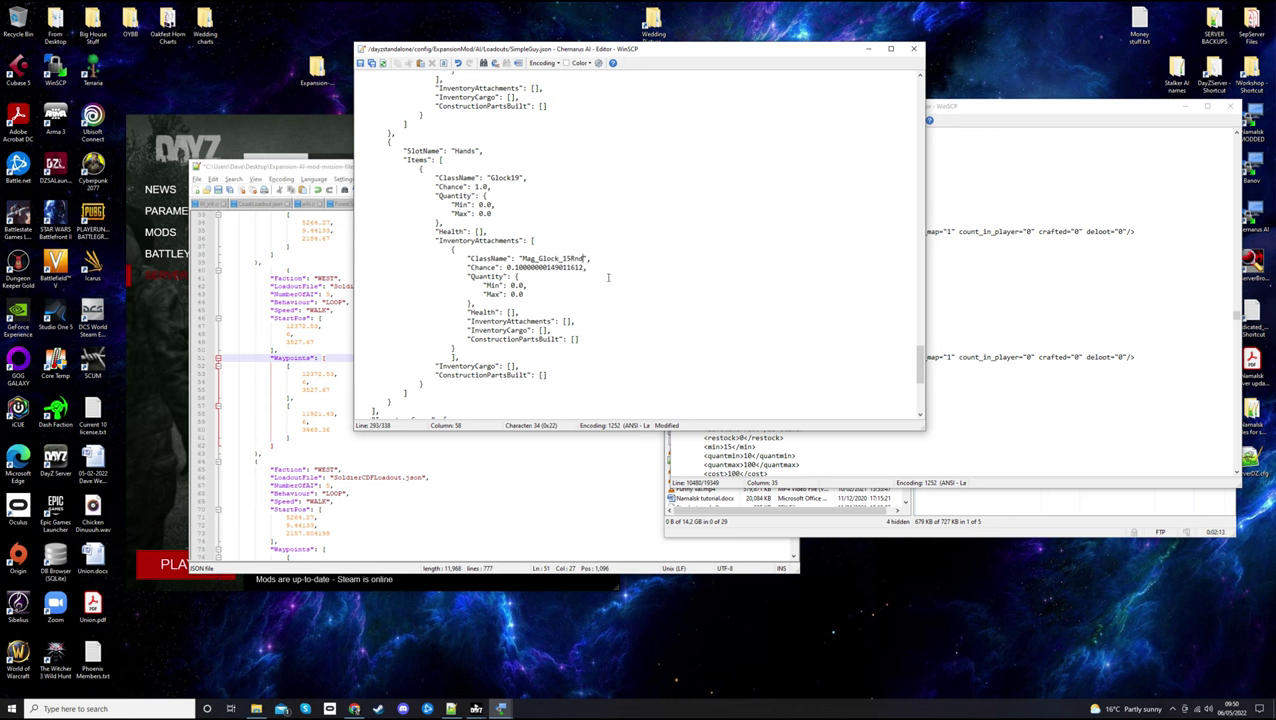
Duplicate the Apple item block in the InventoryCargo list at the end of SimpleGuy.json and remove the extra blank line
{"action": "scroll", "coordinate": [610, 275], "scroll_direction": "down", "scroll_amount": 3}
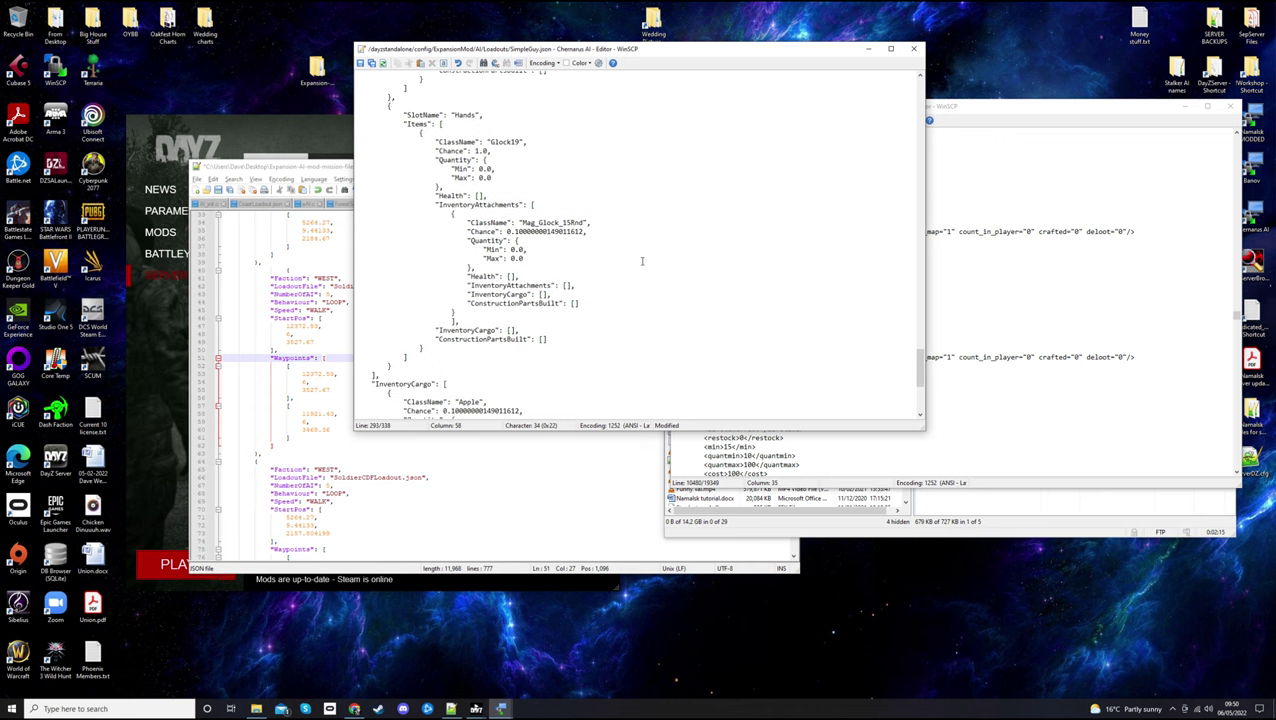
{"action": "scroll", "coordinate": [641, 269], "scroll_direction": "down", "scroll_amount": 5}
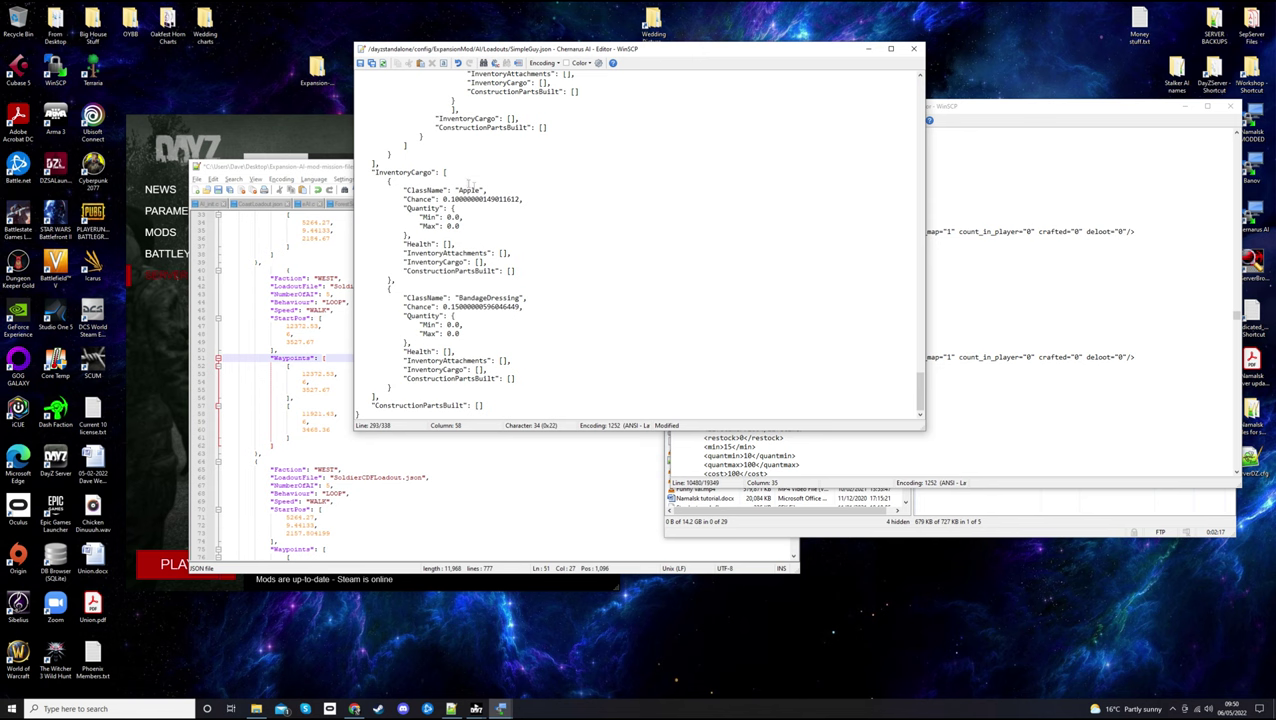
{"action": "left_click", "coordinate": [395, 181]}
{"action": "key", "text": "Left"}
{"action": "key", "text": "Left"}
{"action": "mouse_move", "coordinate": [356, 181]}
{"action": "left_mouse_down"}
{"action": "mouse_move", "coordinate": [530, 258]}
{"action": "mouse_move", "coordinate": [546, 283]}
{"action": "left_mouse_up"}
{"action": "key", "text": "ctrl+c"}
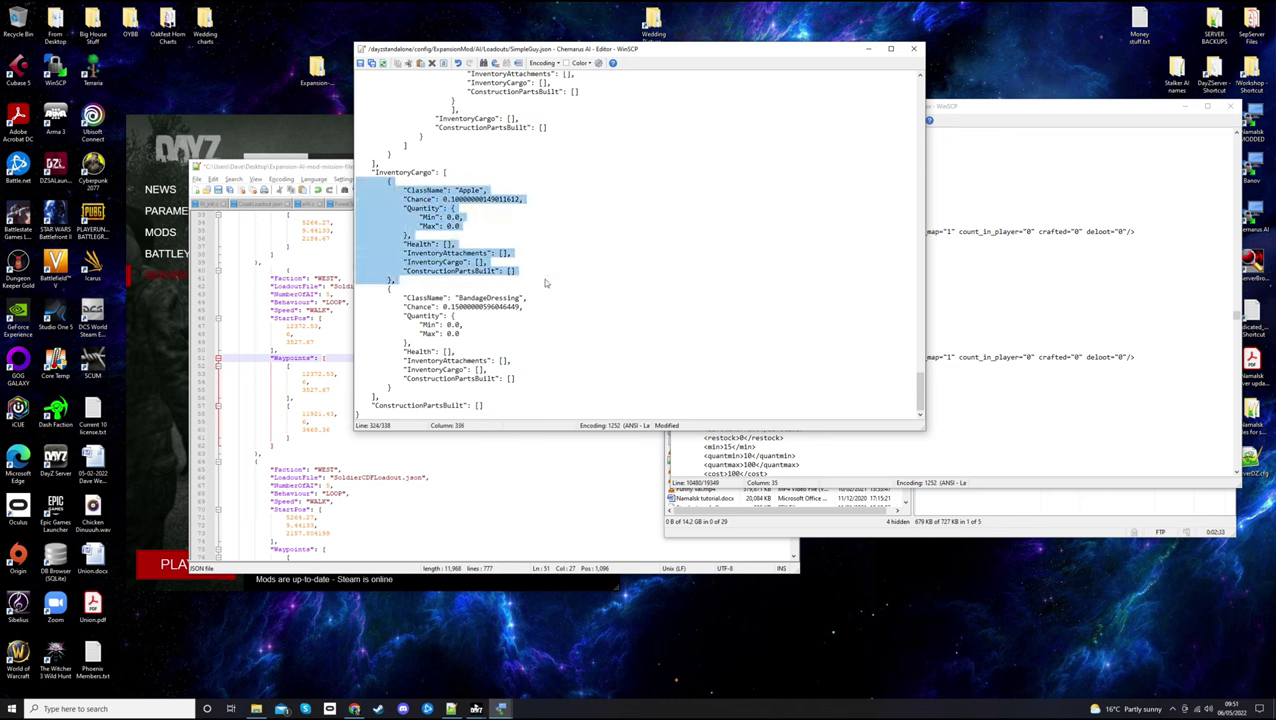
{"action": "left_click", "coordinate": [419, 281]}
{"action": "key", "text": "ctrl+v"}
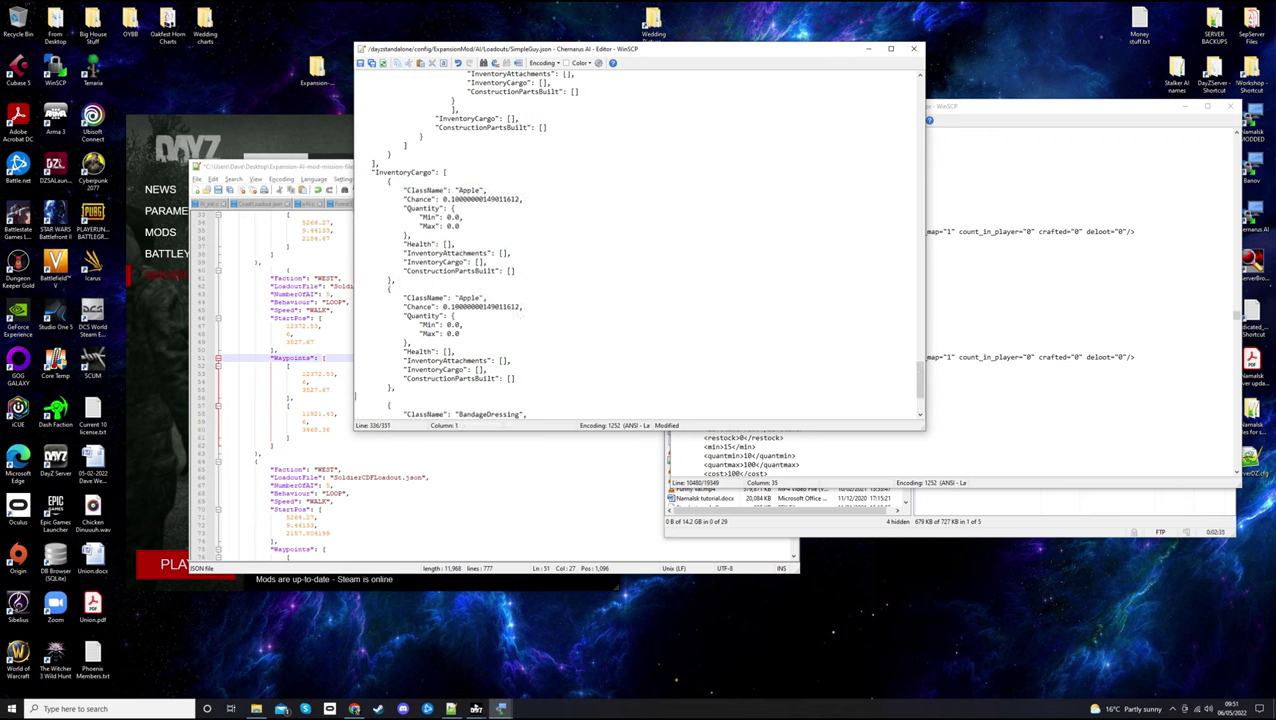
{"action": "key", "text": "BackSpace"}
Copy Mag_Glock_15Rnd from types.xml and use it to replace the class name of the first Apple item in SimpleGuy.json's InventoryCargo
{"action": "left_click", "coordinate": [1029, 318]}
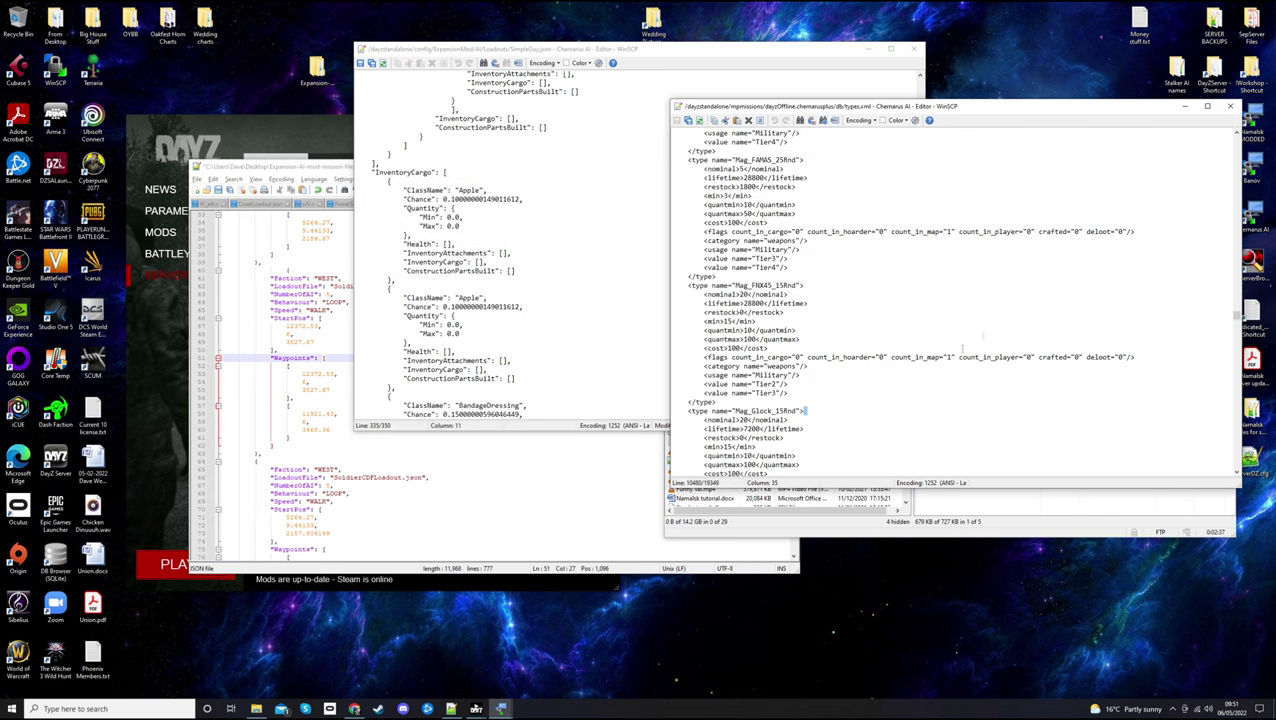
{"action": "left_click_drag", "start_coordinate": [798, 411], "coordinate": [735, 411]}
{"action": "key", "text": "ctrl+c"}
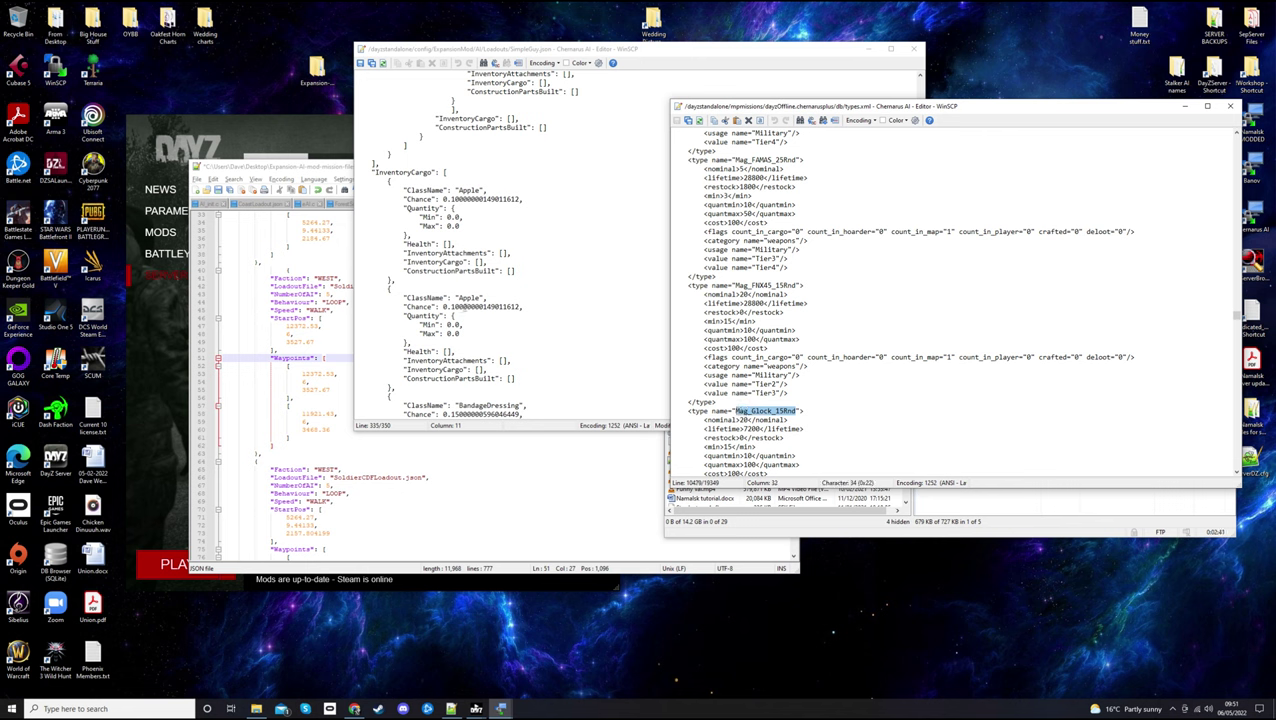
{"action": "left_click", "coordinate": [466, 190]}
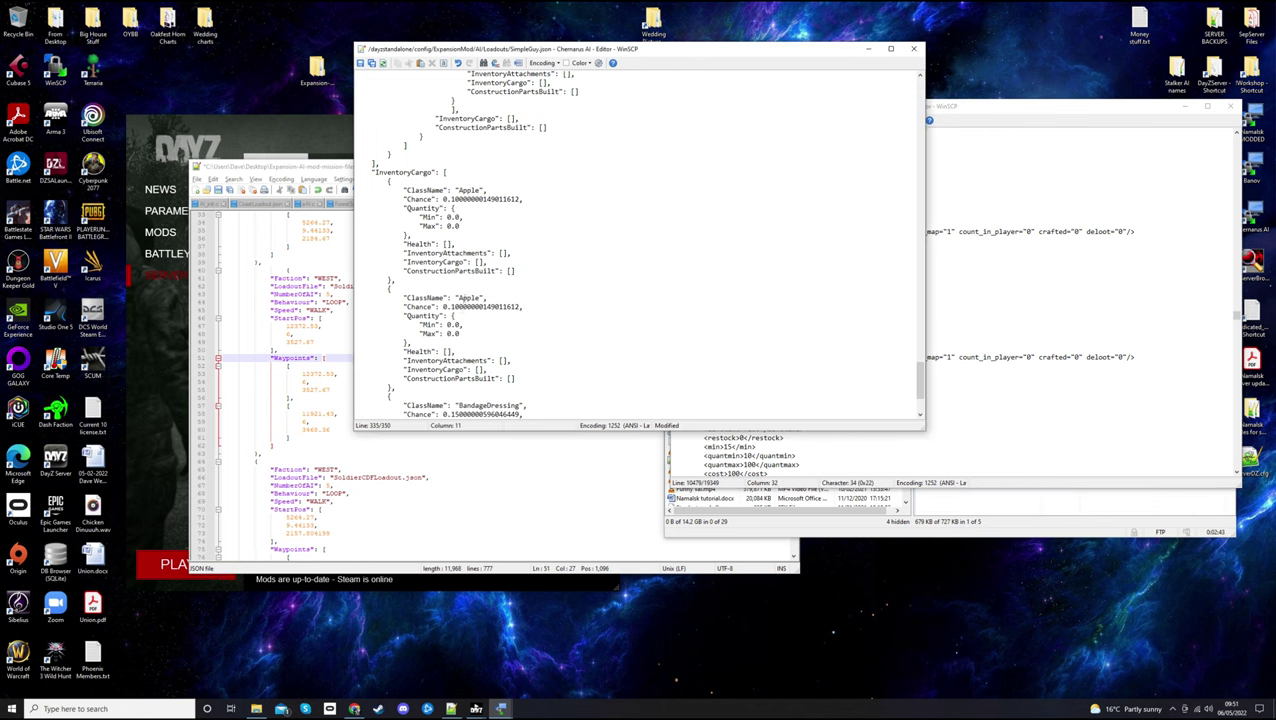
{"action": "double_click", "coordinate": [468, 190]}
{"action": "key", "text": "ctrl+v"}
Set Chance to 1.0 for both Mag_Glock_15Rnd entries, in the Glock19's attachments and in the InventoryCargo list
{"action": "scroll", "coordinate": [562, 278], "scroll_direction": "down", "scroll_amount": 2}
{"action": "scroll", "coordinate": [563, 272], "scroll_direction": "up", "scroll_amount": 2}
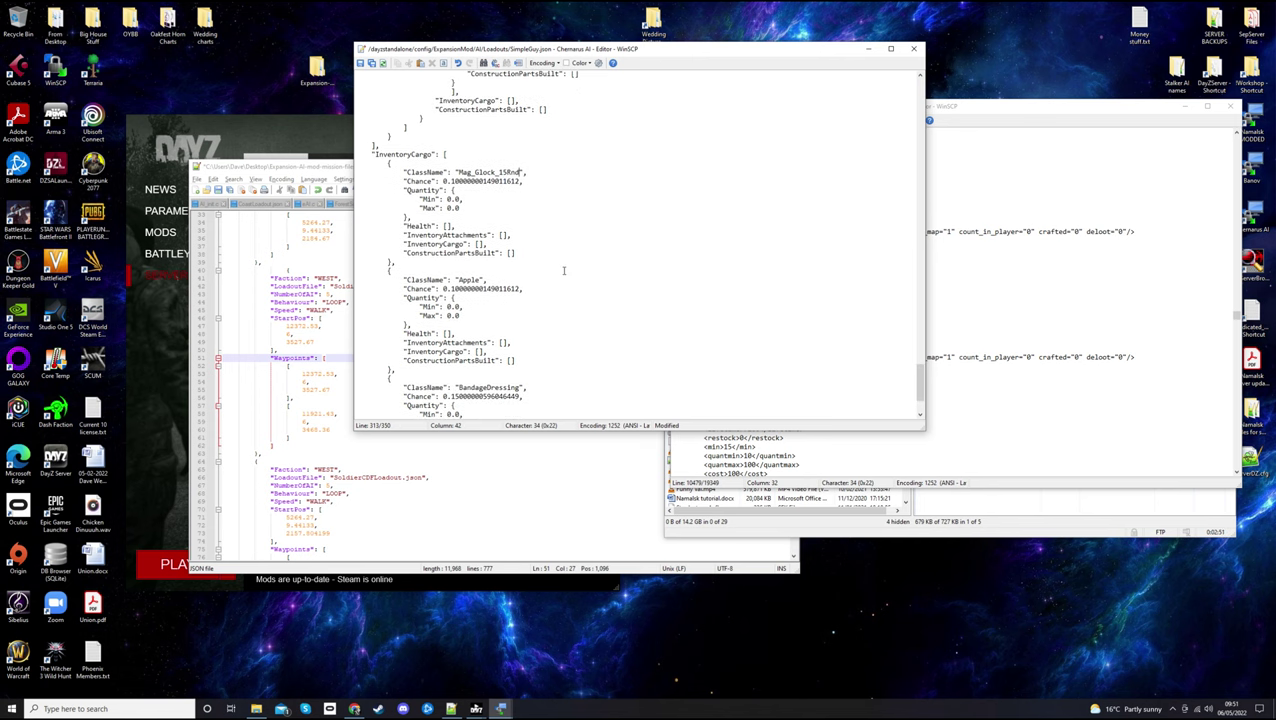
{"action": "scroll", "coordinate": [563, 269], "scroll_direction": "up", "scroll_amount": 1}
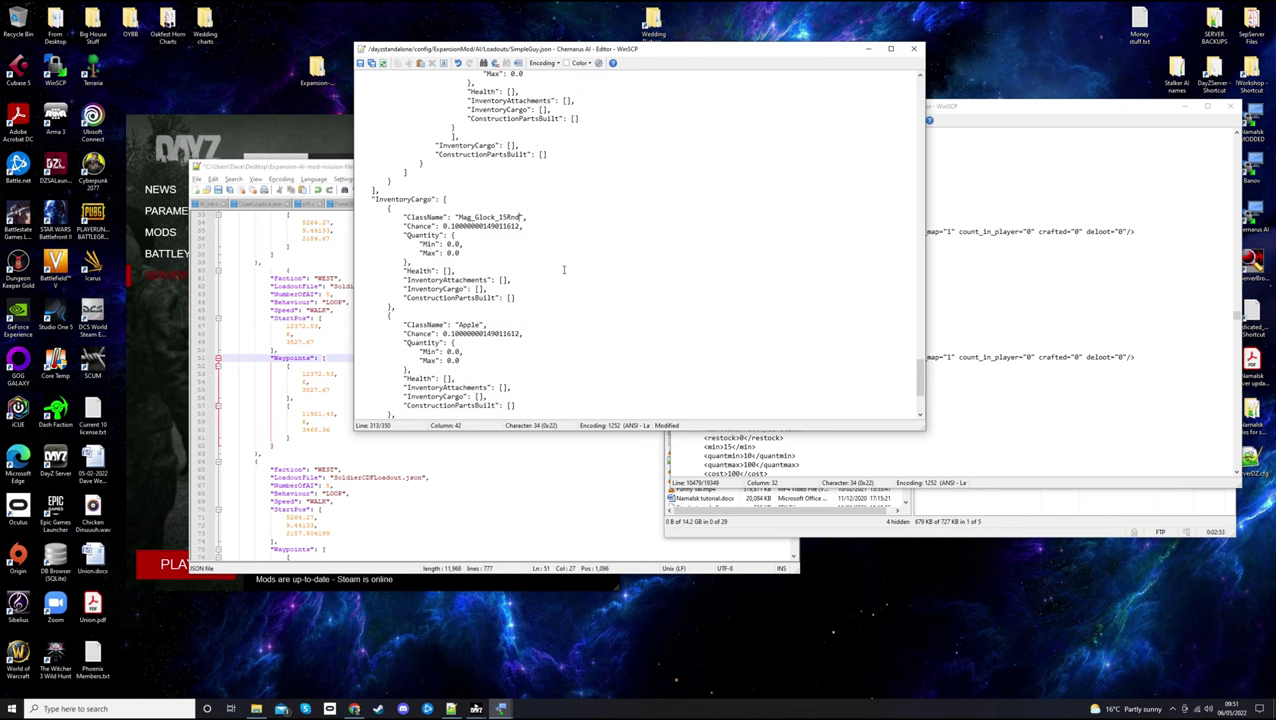
{"action": "scroll", "coordinate": [563, 269], "scroll_direction": "down", "scroll_amount": 2}
{"action": "scroll", "coordinate": [563, 269], "scroll_direction": "up", "scroll_amount": 3}
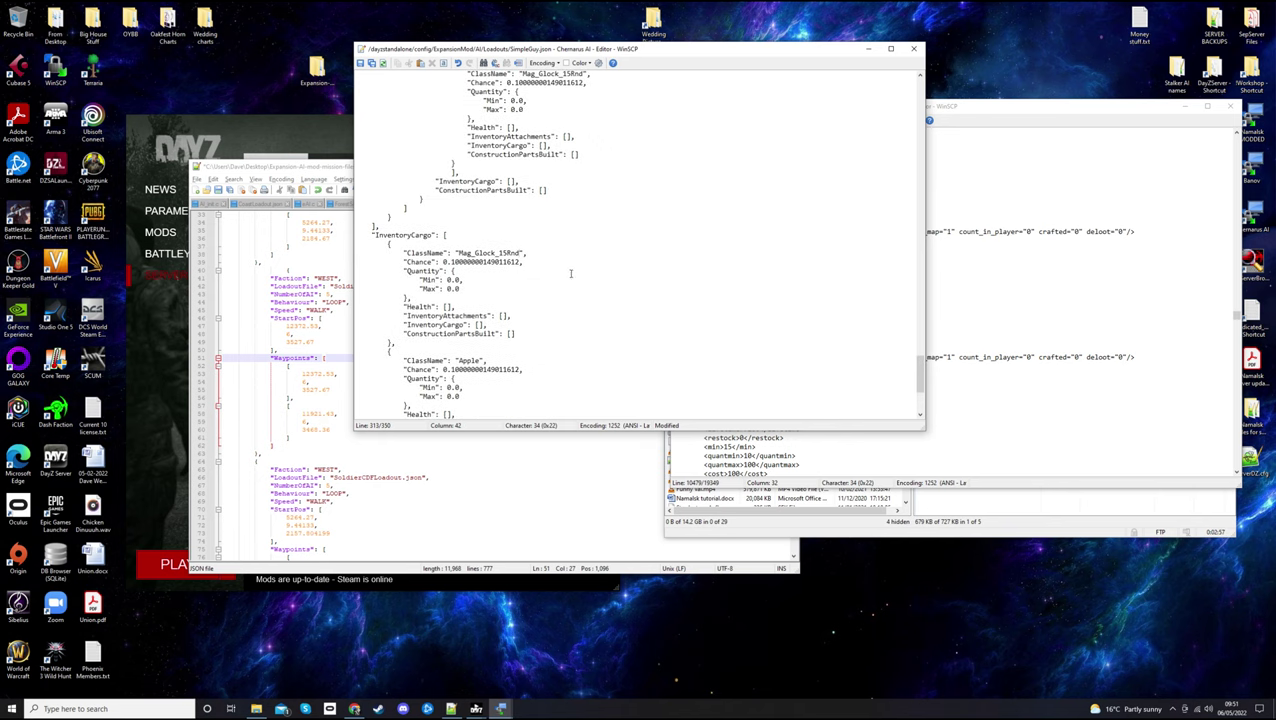
{"action": "scroll", "coordinate": [566, 271], "scroll_direction": "up", "scroll_amount": 2}
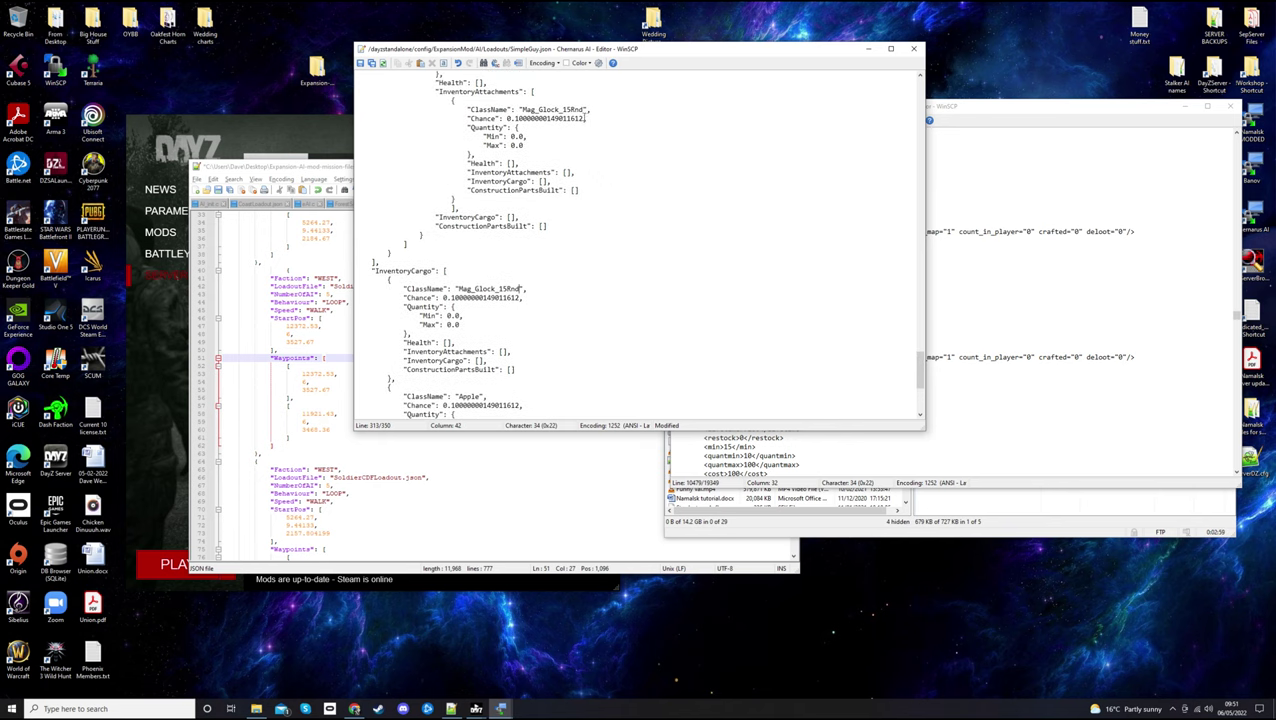
{"action": "left_click_drag", "start_coordinate": [585, 118], "coordinate": [505, 119]}
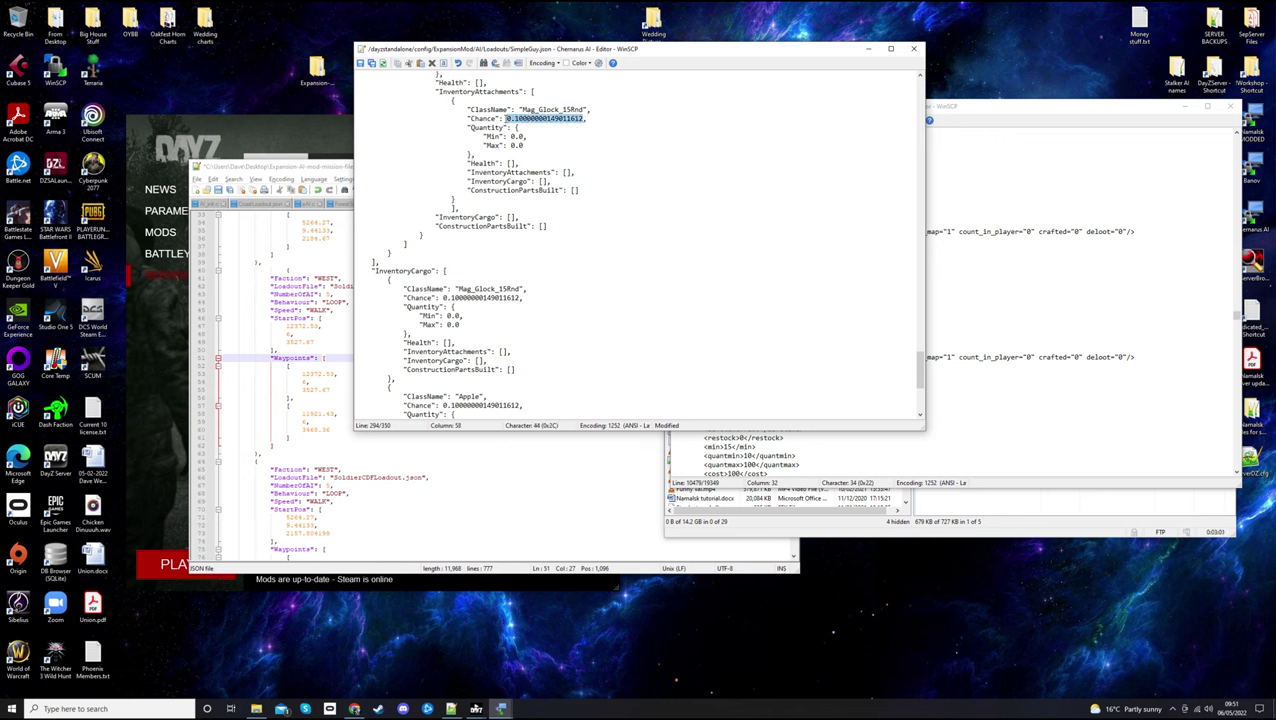
{"action": "type", "text": "1.0,"}
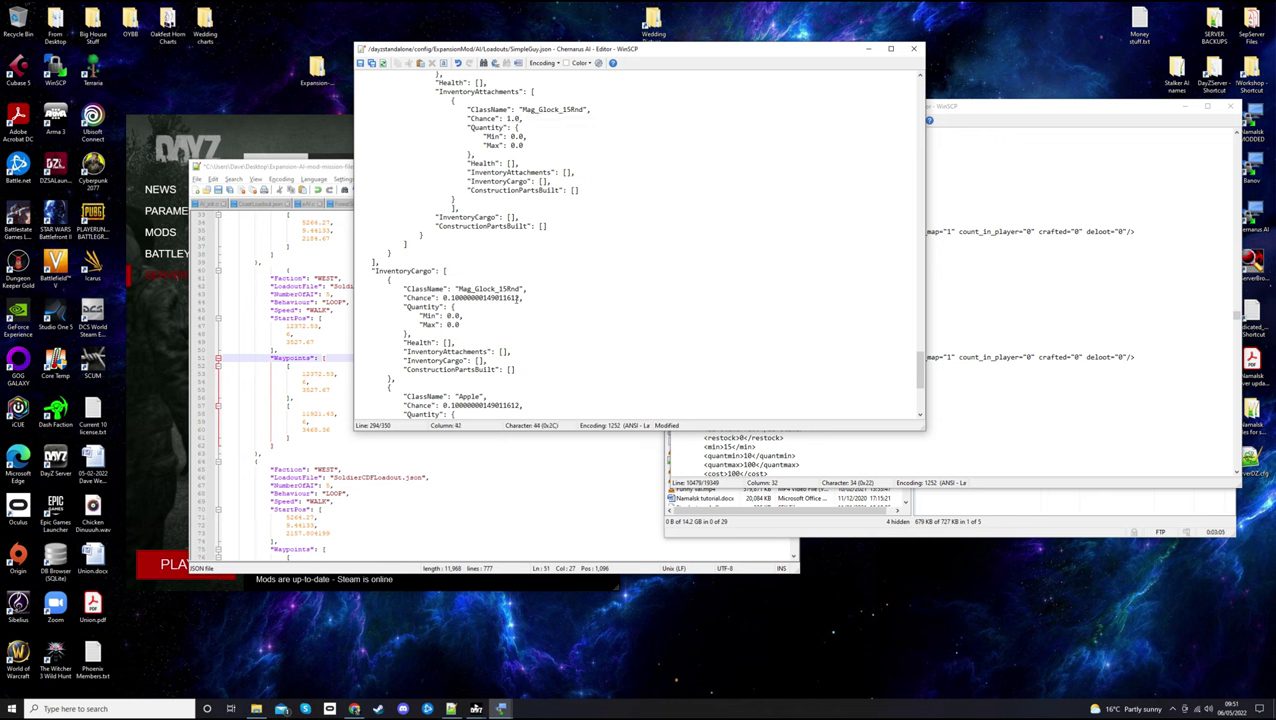
{"action": "left_click_drag", "start_coordinate": [520, 298], "coordinate": [443, 299]}
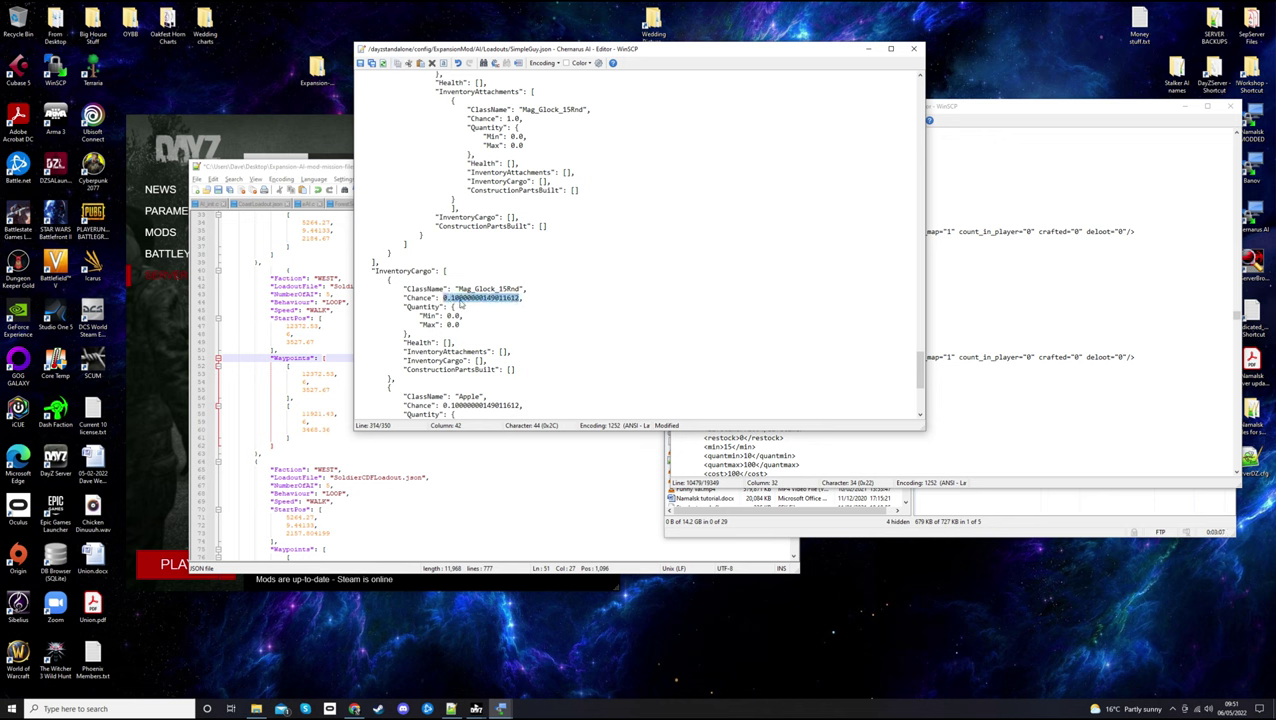
{"action": "type", "text": "1.0,"}
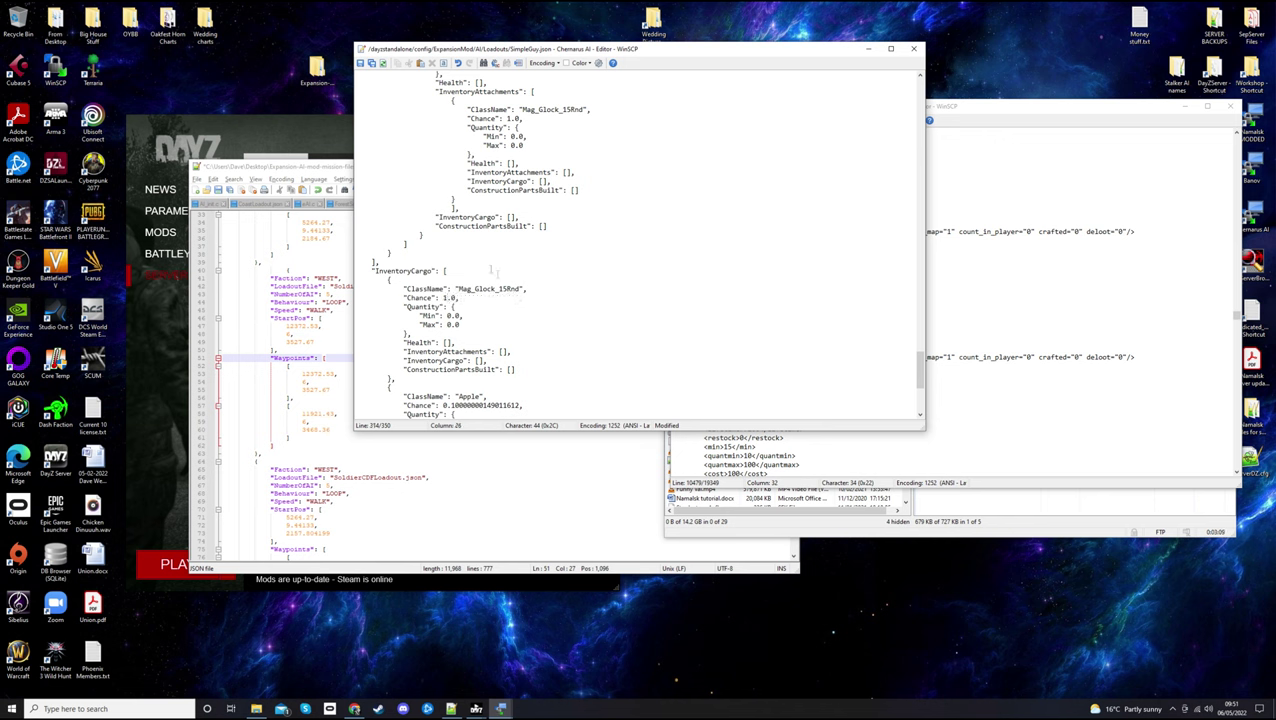
Review the Chance value of the Apple cargo item and the edited Mag_Glock_15Rnd entries
{"action": "scroll", "coordinate": [491, 268], "scroll_direction": "down", "scroll_amount": 3}
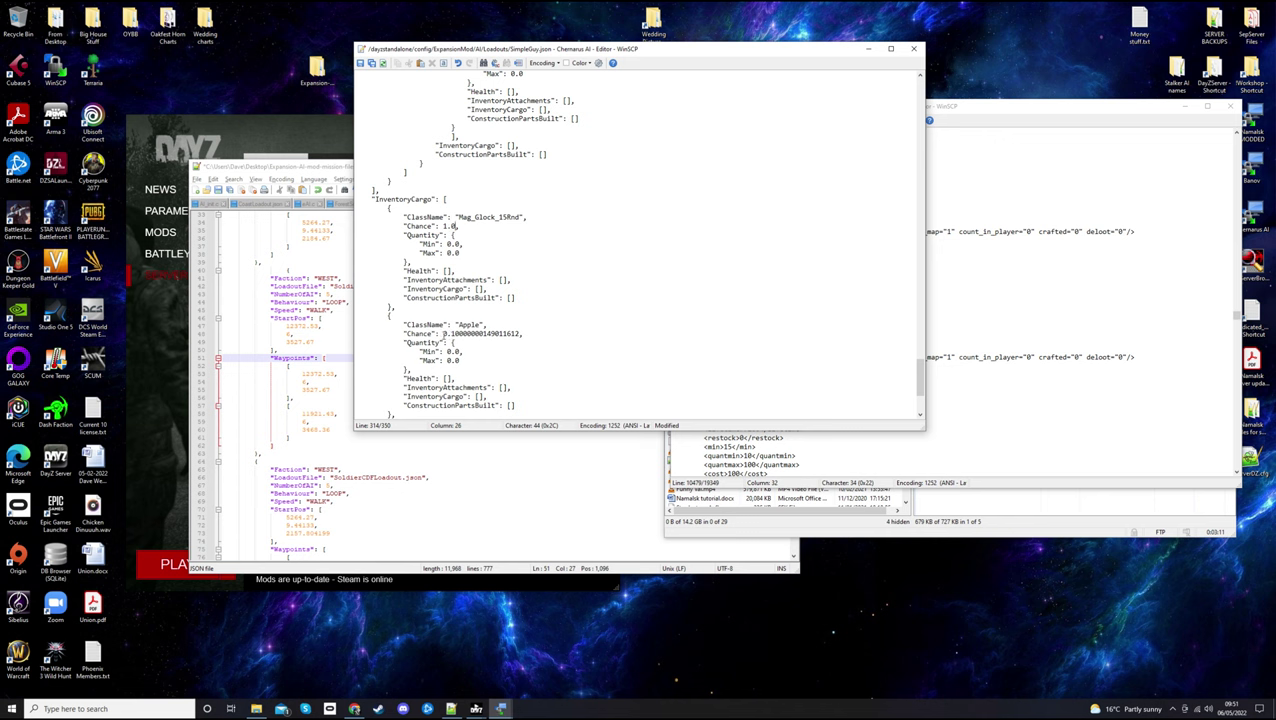
{"action": "left_click_drag", "start_coordinate": [443, 334], "coordinate": [521, 334]}
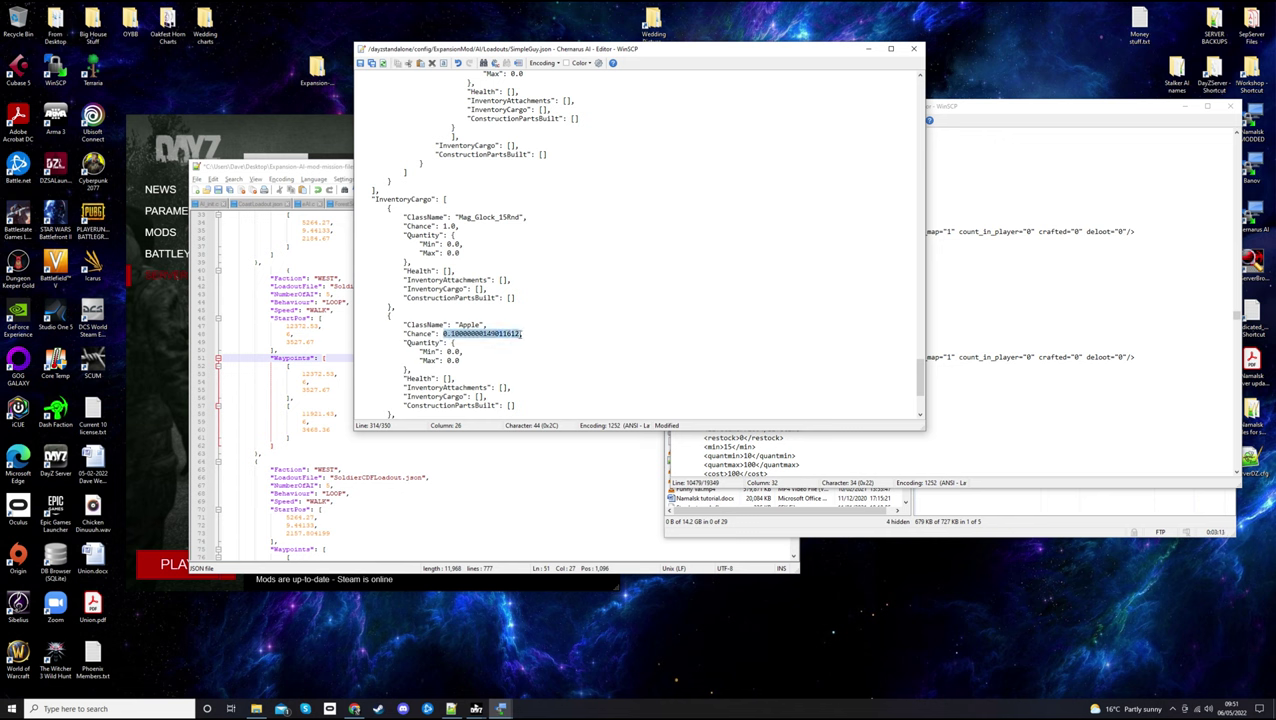
{"action": "left_click", "coordinate": [529, 334]}
{"action": "scroll", "coordinate": [560, 350], "scroll_direction": "up", "scroll_amount": 3}
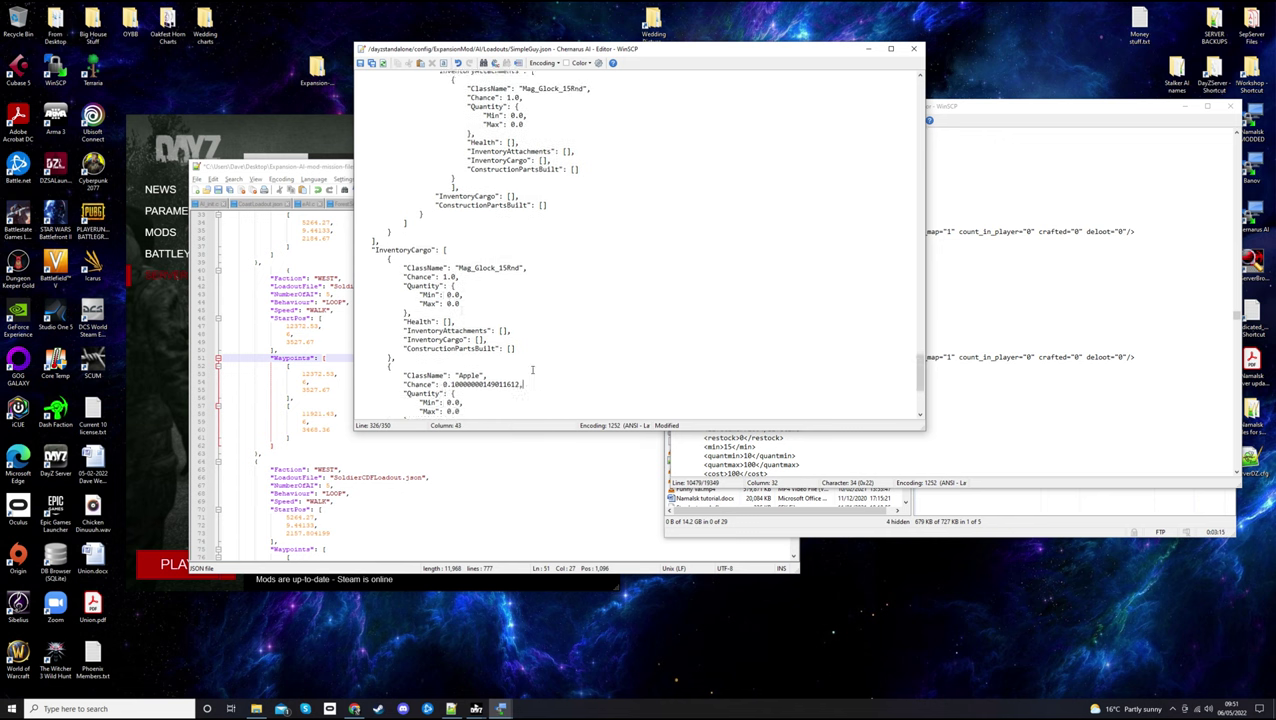
{"action": "scroll", "coordinate": [587, 363], "scroll_direction": "up", "scroll_amount": 1}
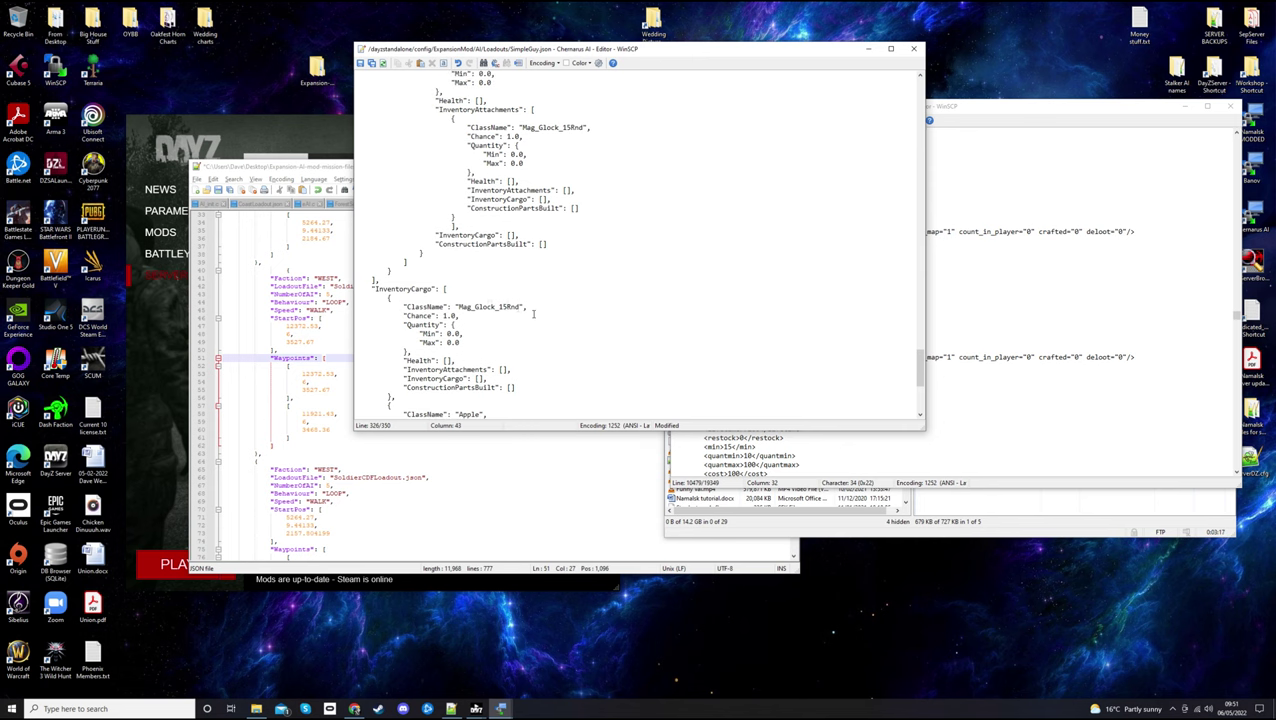
{"action": "scroll", "coordinate": [537, 230], "scroll_direction": "up", "scroll_amount": 2}
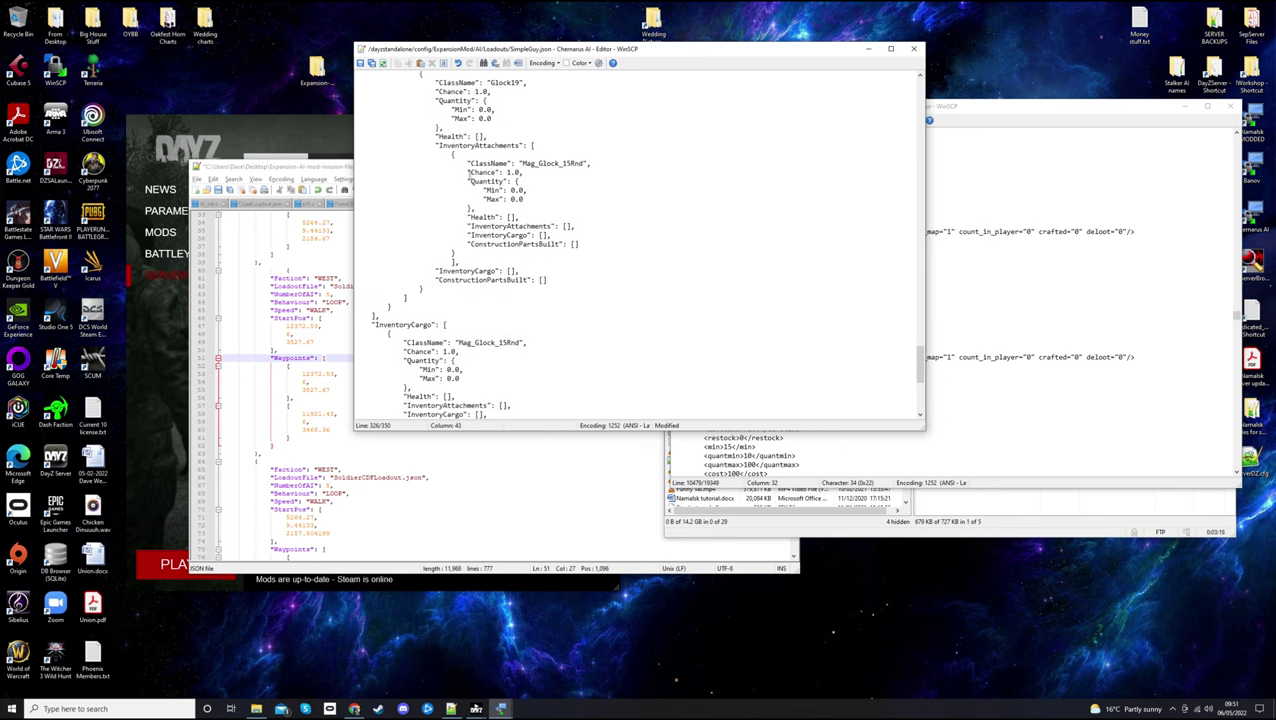
Review the class names and Chance values of the Glock19, its attached magazine and the spare magazine in SimpleGuy.json
{"action": "left_click_drag", "start_coordinate": [467, 173], "coordinate": [527, 173]}
{"action": "left_click_drag", "start_coordinate": [490, 82], "coordinate": [525, 82]}
{"action": "left_click_drag", "start_coordinate": [520, 163], "coordinate": [594, 163]}
{"action": "left_click_drag", "start_coordinate": [474, 173], "coordinate": [526, 173]}
{"action": "left_click", "coordinate": [525, 173]}
{"action": "scroll", "coordinate": [452, 352], "scroll_direction": "down", "scroll_amount": 2}
{"action": "left_click_drag", "start_coordinate": [440, 316], "coordinate": [458, 316]}
{"action": "left_click", "coordinate": [462, 316]}
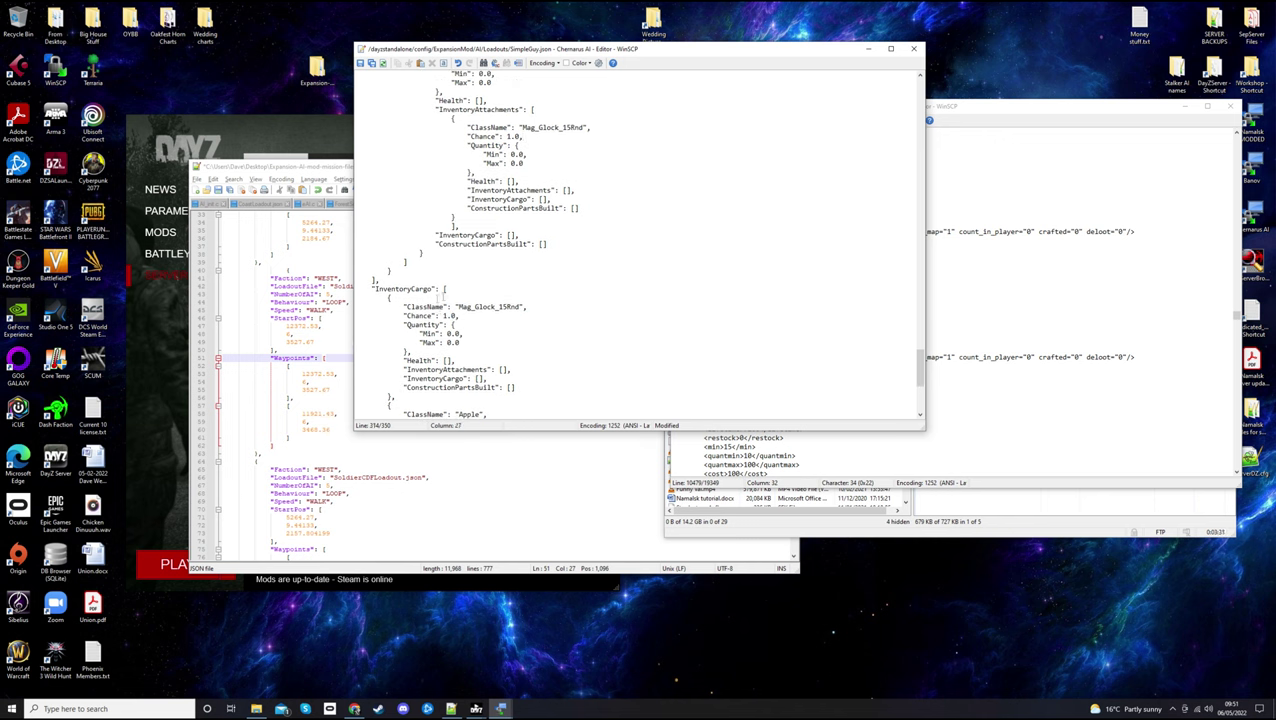
Examine the InventoryCargo items and the Hips, Gloves and Headgear slots in SimpleGuy.json
{"action": "scroll", "coordinate": [585, 350], "scroll_direction": "down", "scroll_amount": 7}
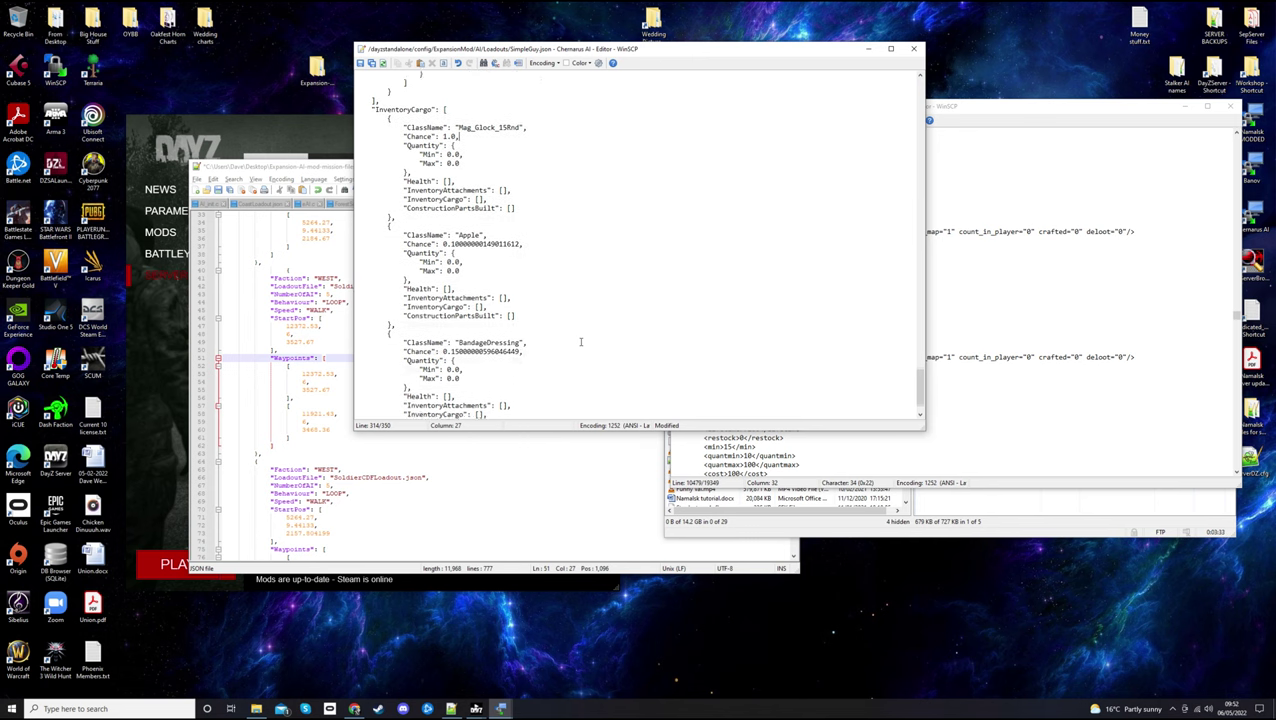
{"action": "scroll", "coordinate": [577, 338], "scroll_direction": "up", "scroll_amount": 3}
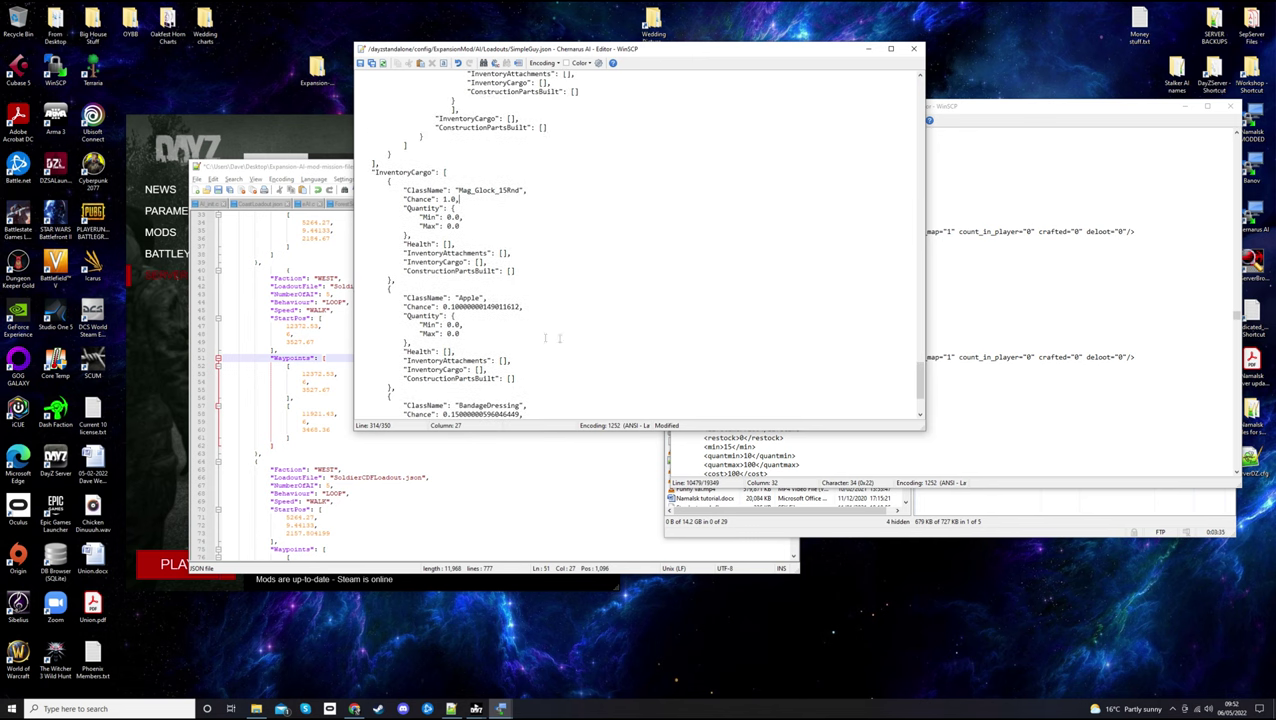
{"action": "scroll", "coordinate": [558, 325], "scroll_direction": "up", "scroll_amount": 5}
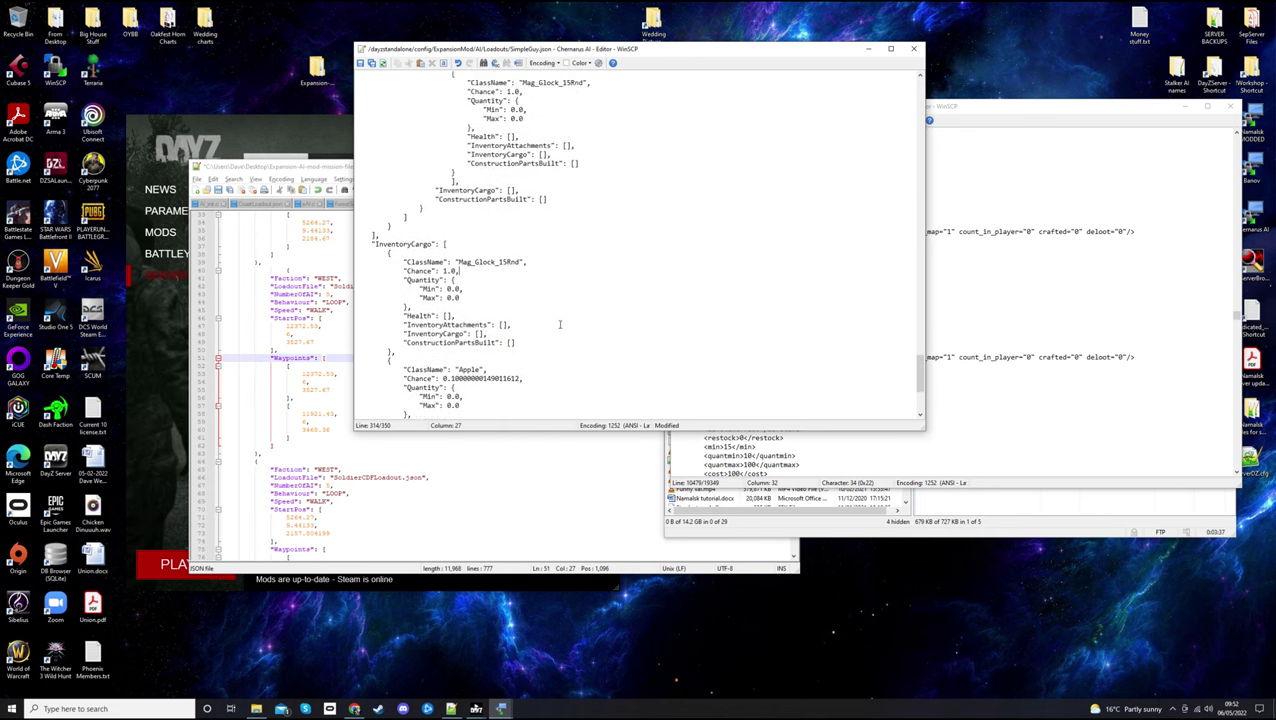
{"action": "scroll", "coordinate": [560, 324], "scroll_direction": "up", "scroll_amount": 10}
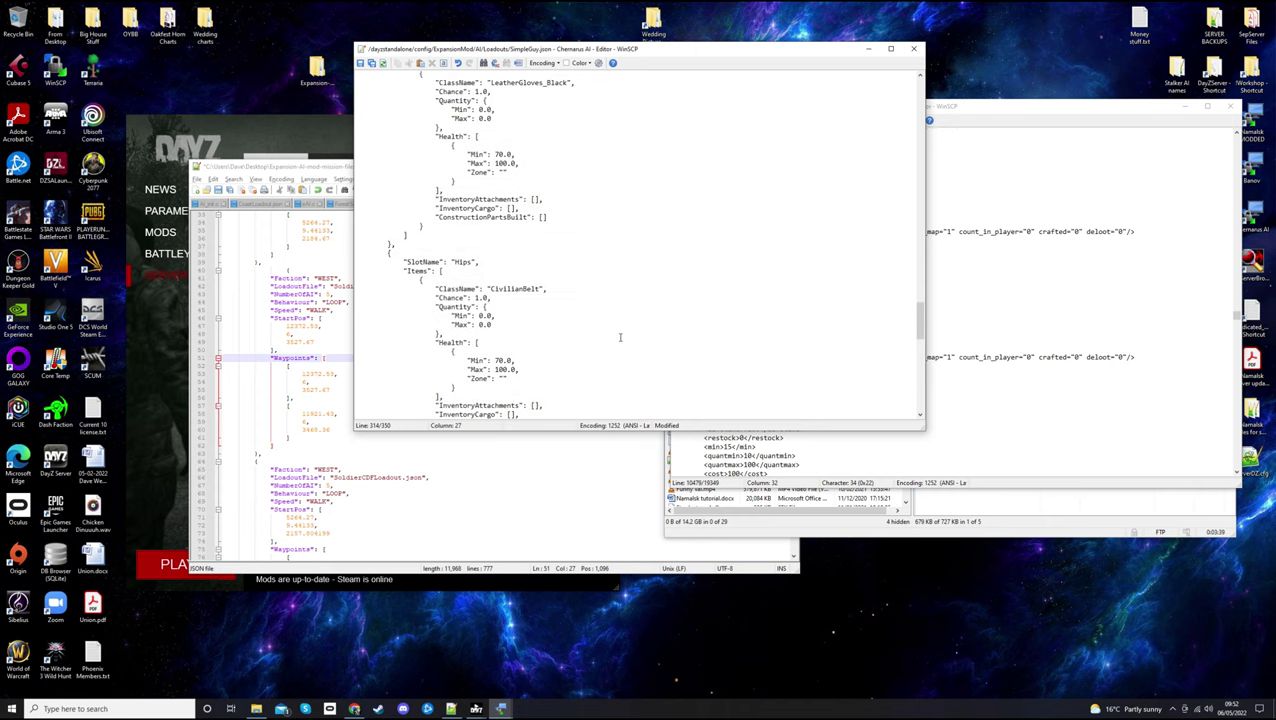
{"action": "scroll", "coordinate": [615, 338], "scroll_direction": "up", "scroll_amount": 5}
{"action": "scroll", "coordinate": [614, 338], "scroll_direction": "up", "scroll_amount": 2}
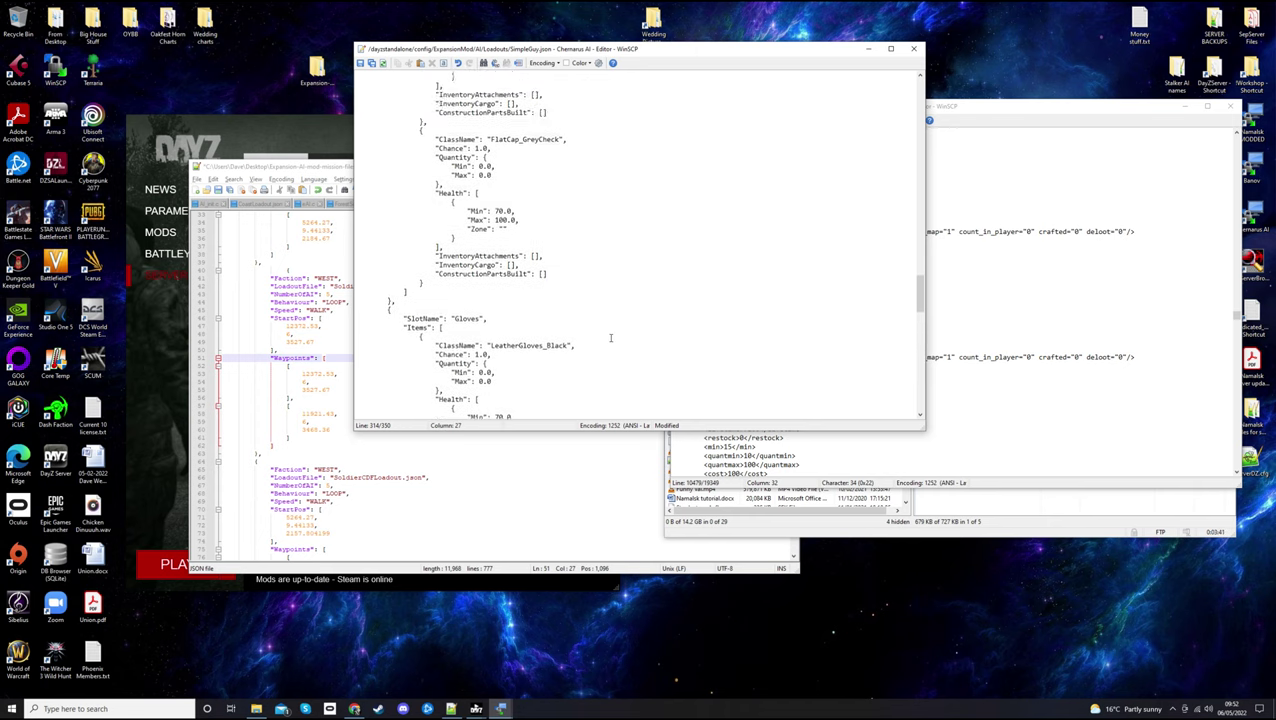
{"action": "scroll", "coordinate": [609, 338], "scroll_direction": "up", "scroll_amount": 3}
{"action": "scroll", "coordinate": [608, 338], "scroll_direction": "up", "scroll_amount": 9}
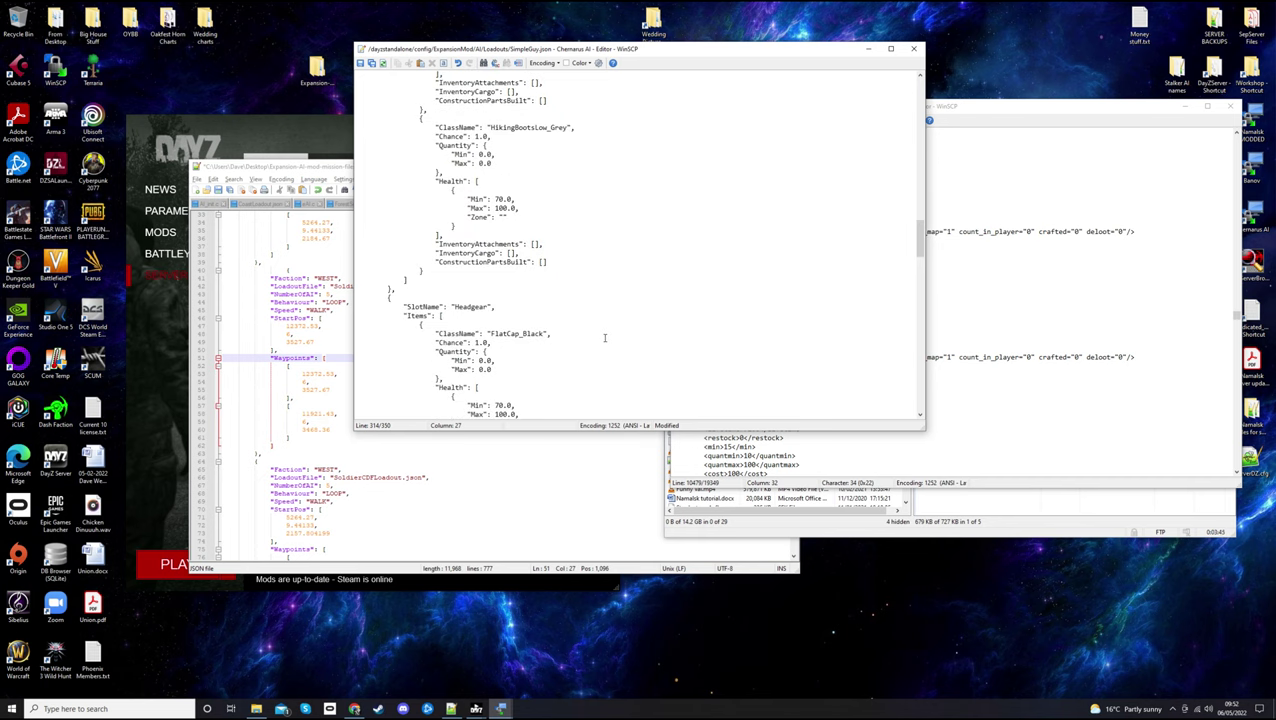
{"action": "scroll", "coordinate": [604, 338], "scroll_direction": "down", "scroll_amount": 15}
{"action": "scroll", "coordinate": [603, 338], "scroll_direction": "down", "scroll_amount": 4}
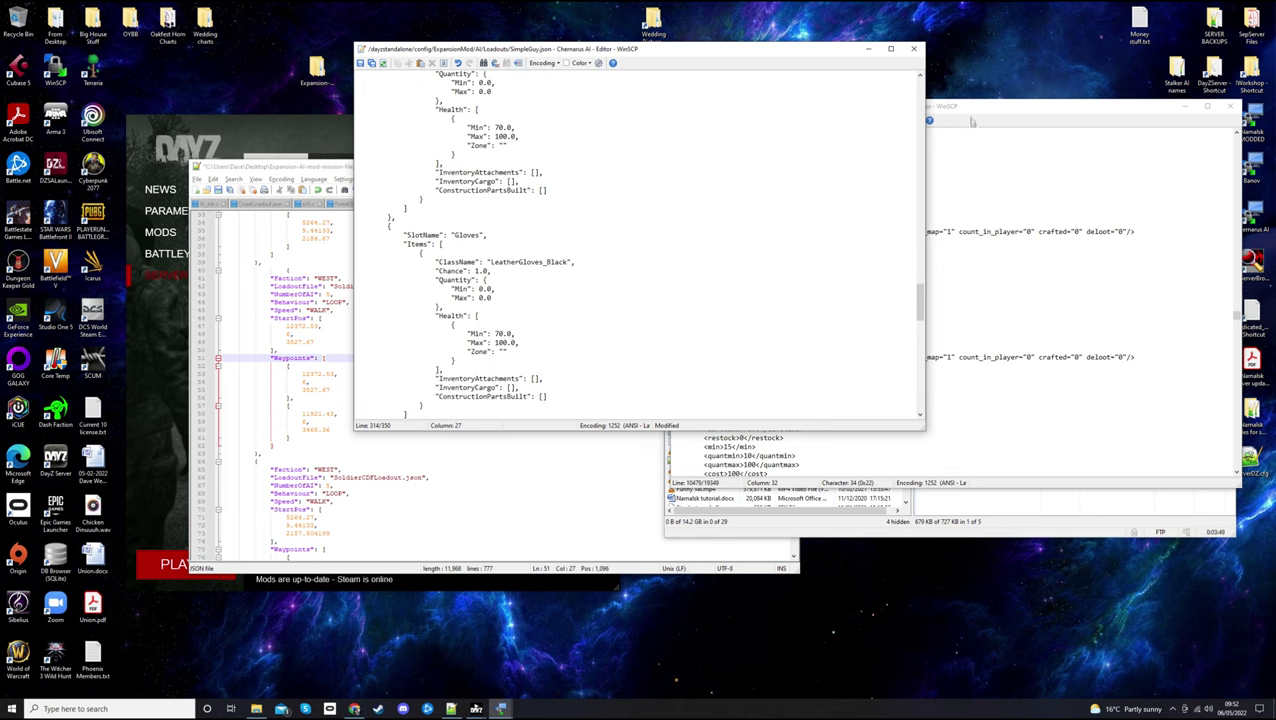
Close types.xml and open the server's config/ExpansionMod/AI/Loadouts folder
{"action": "left_click", "coordinate": [1232, 108]}
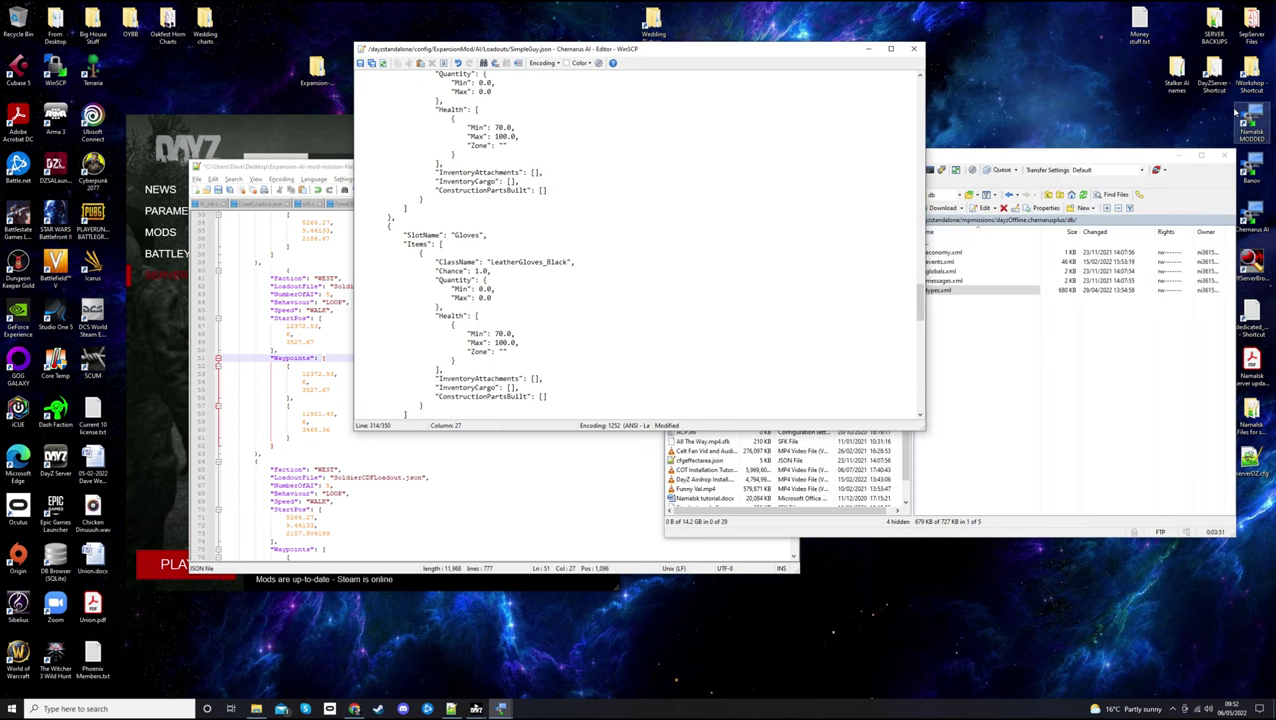
{"action": "left_click", "coordinate": [941, 225]}
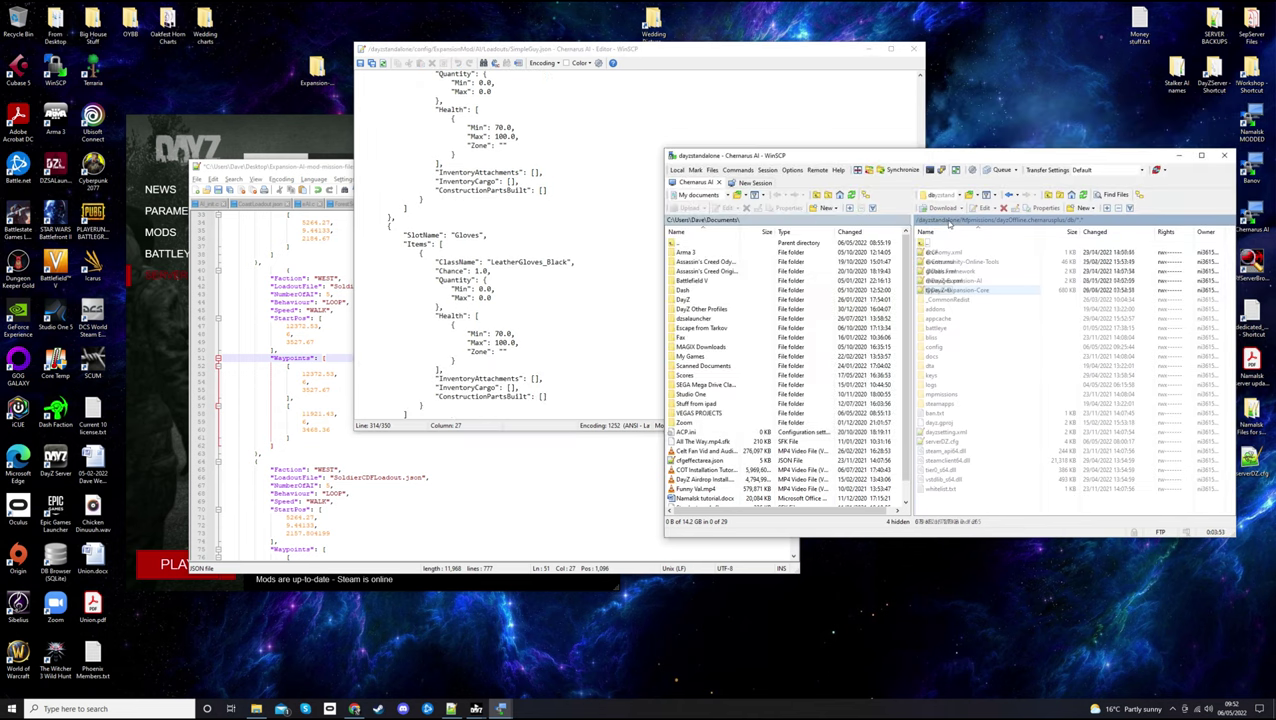
{"action": "double_click", "coordinate": [937, 347]}
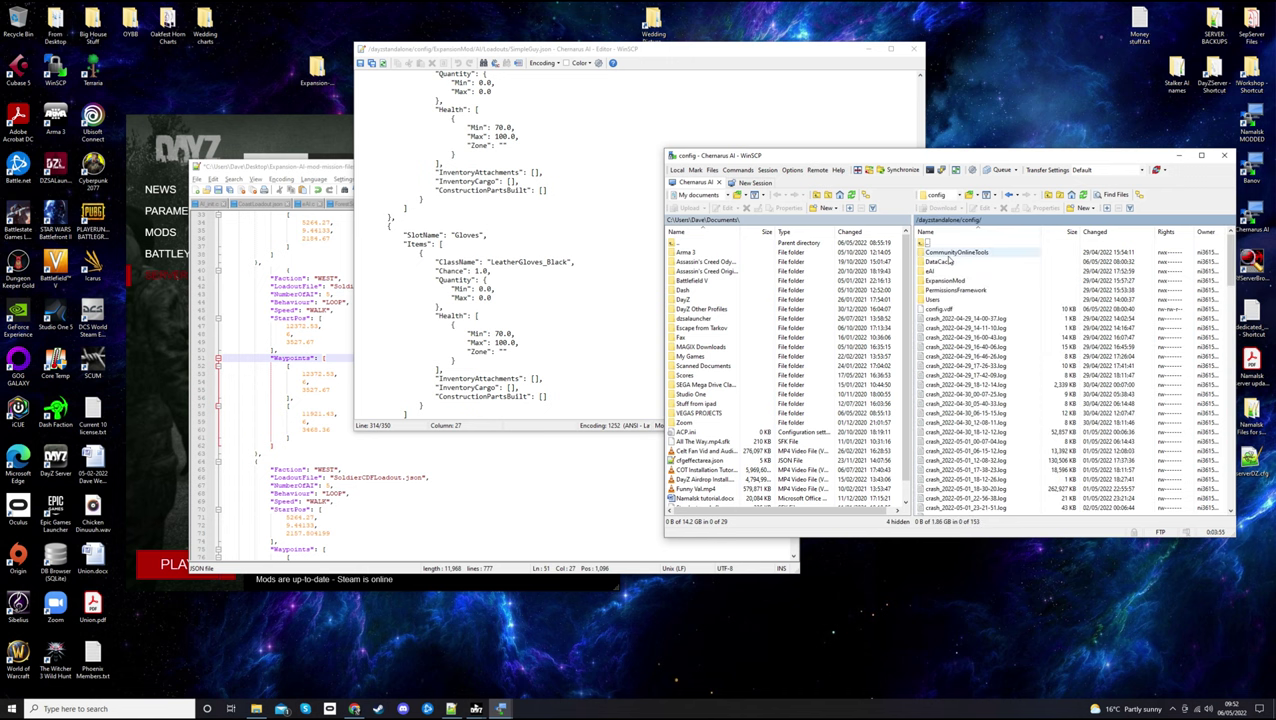
{"action": "double_click", "coordinate": [948, 275]}
{"action": "double_click", "coordinate": [950, 252]}
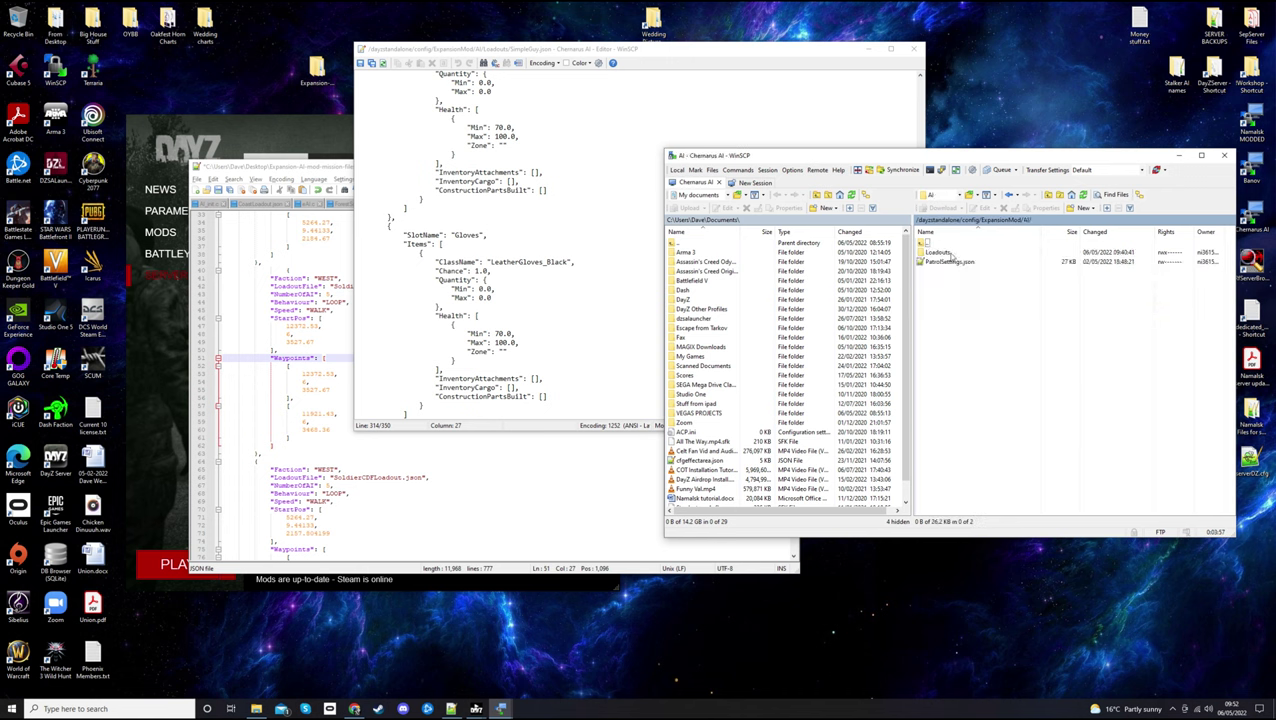
{"action": "double_click", "coordinate": [950, 253]}
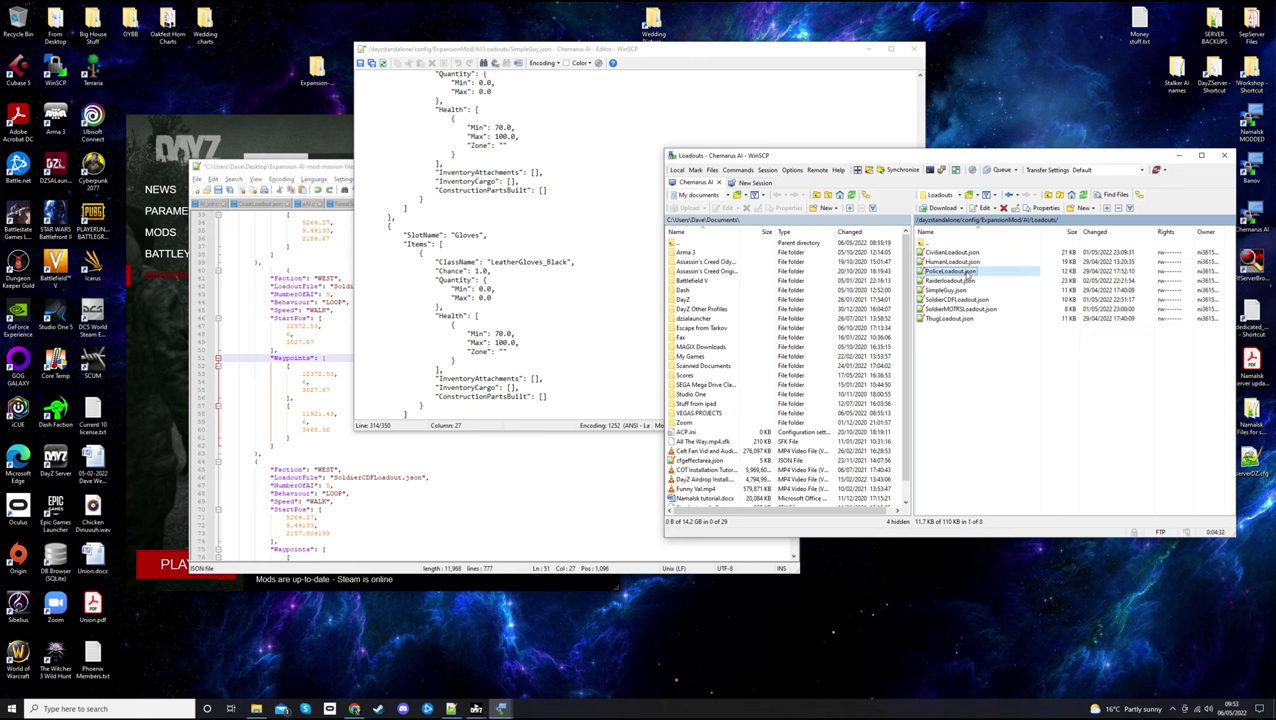
Open PoliceLoadout.json and examine the weapon class names in its Melee and Hands slots
{"action": "double_click", "coordinate": [950, 271]}
{"action": "left_click_drag", "start_coordinate": [688, 176], "coordinate": [712, 378]}
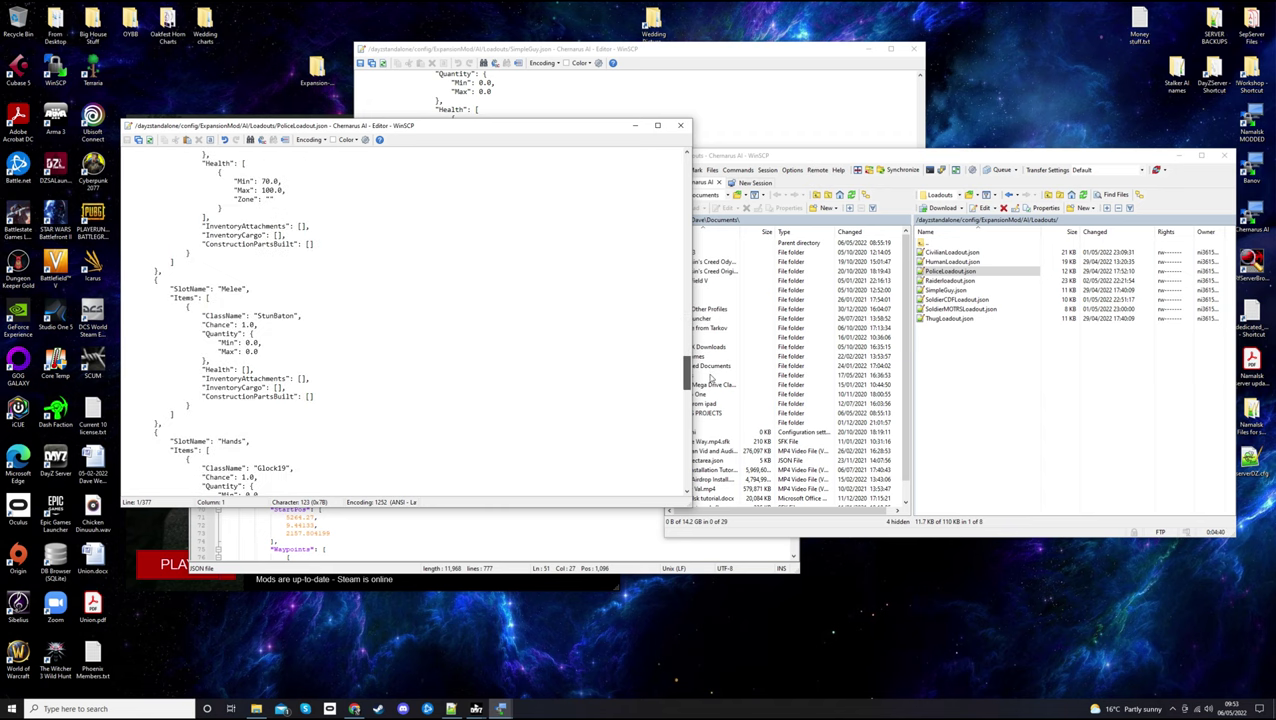
{"action": "scroll", "coordinate": [212, 258], "scroll_direction": "down", "scroll_amount": 2}
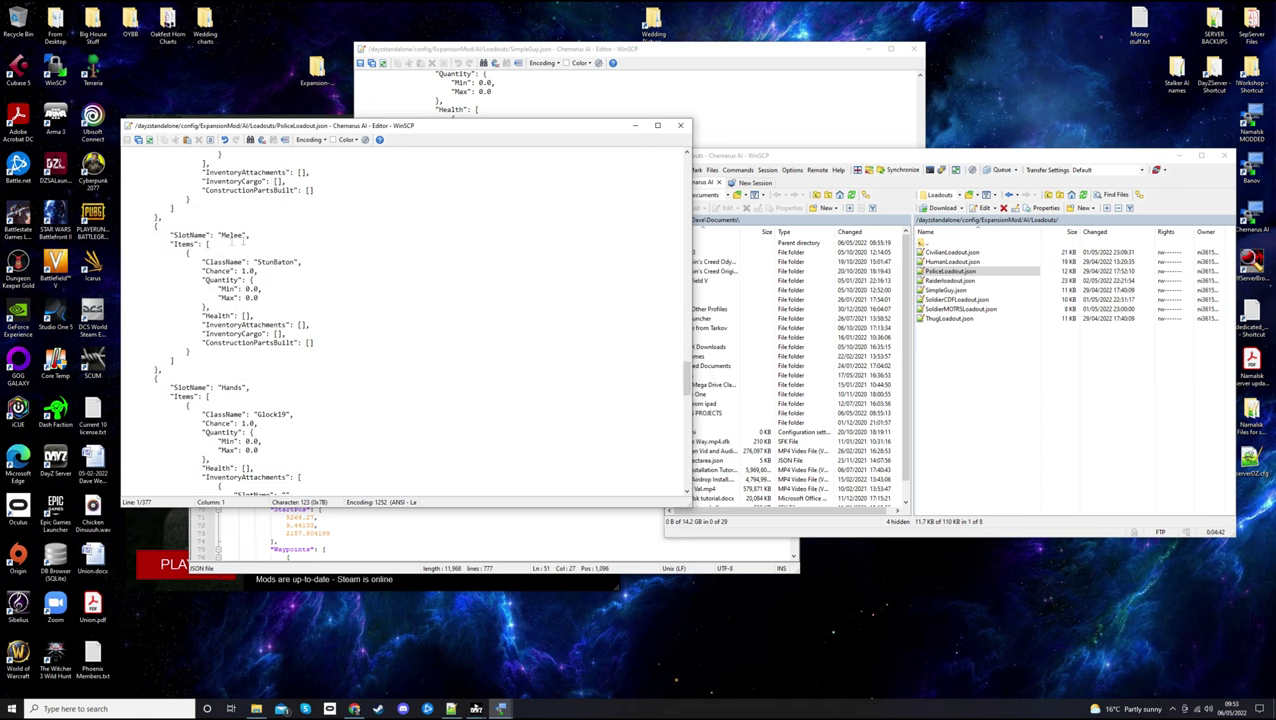
{"action": "left_click_drag", "start_coordinate": [257, 262], "coordinate": [297, 262]}
{"action": "left_click", "coordinate": [308, 262]}
{"action": "scroll", "coordinate": [309, 279], "scroll_direction": "down", "scroll_amount": 2}
{"action": "left_click_drag", "start_coordinate": [258, 360], "coordinate": [290, 360]}
{"action": "left_click", "coordinate": [308, 361]}
Review the Melee slot name and its StunBaton class name in PoliceLoadout.json and close the file
{"action": "scroll", "coordinate": [305, 333], "scroll_direction": "up", "scroll_amount": 1}
{"action": "scroll", "coordinate": [305, 333], "scroll_direction": "up", "scroll_amount": 1}
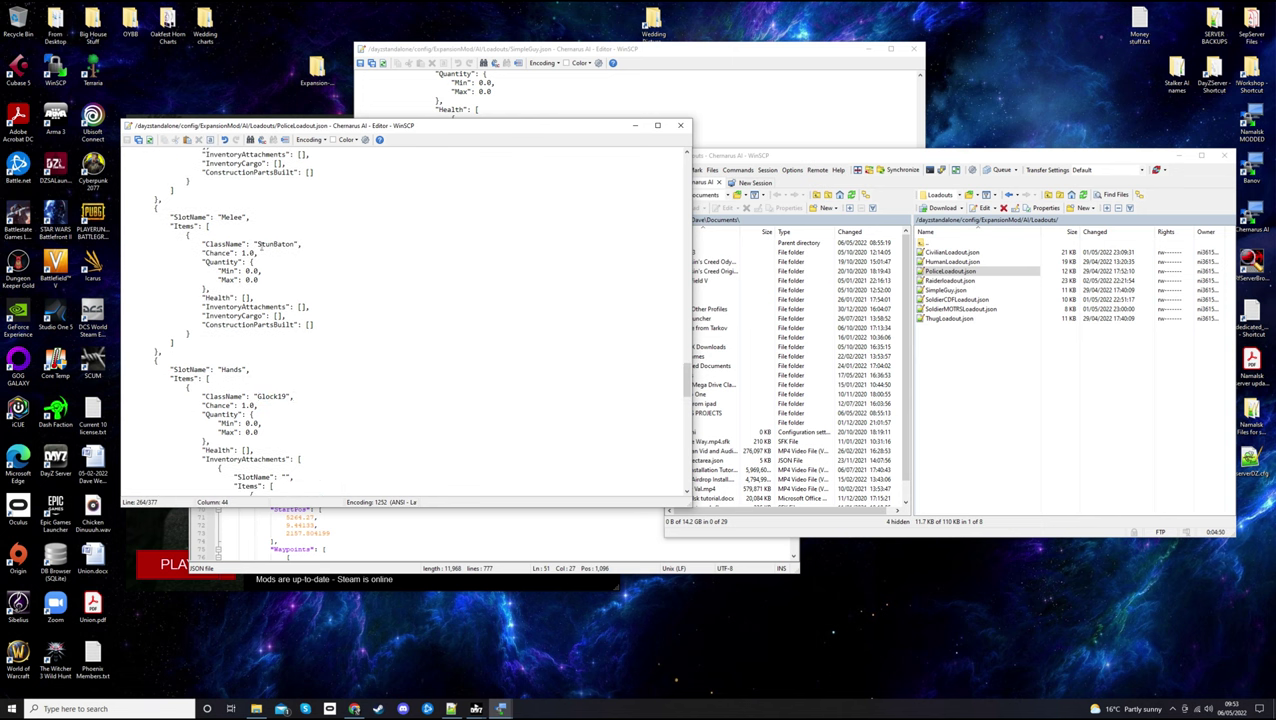
{"action": "left_click_drag", "start_coordinate": [258, 244], "coordinate": [294, 244]}
{"action": "left_click", "coordinate": [310, 245]}
{"action": "left_click_drag", "start_coordinate": [170, 216], "coordinate": [251, 218]}
{"action": "left_click", "coordinate": [262, 217]}
{"action": "left_click", "coordinate": [680, 125]}
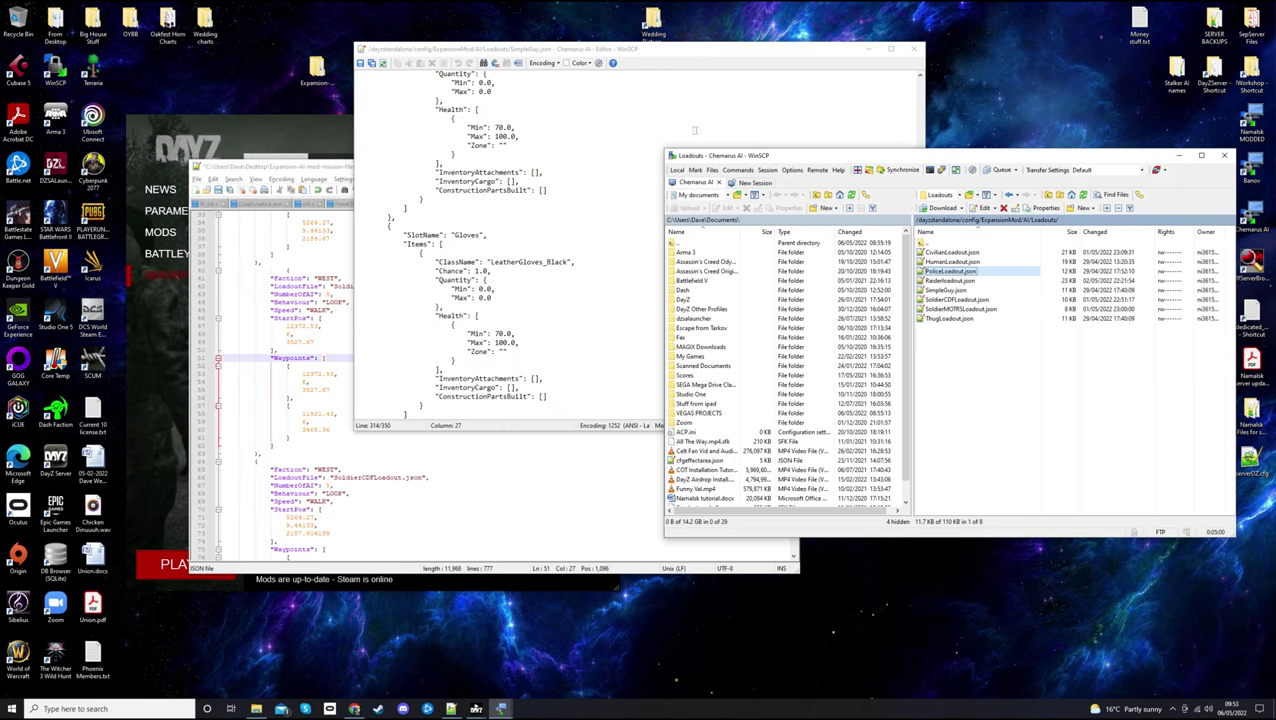
Close SimpleGuy.json and go back through the ExpansionMod and AI folders to Loadouts
{"action": "left_click", "coordinate": [914, 48]}
{"action": "double_click", "coordinate": [932, 245]}
{"action": "double_click", "coordinate": [951, 286]}
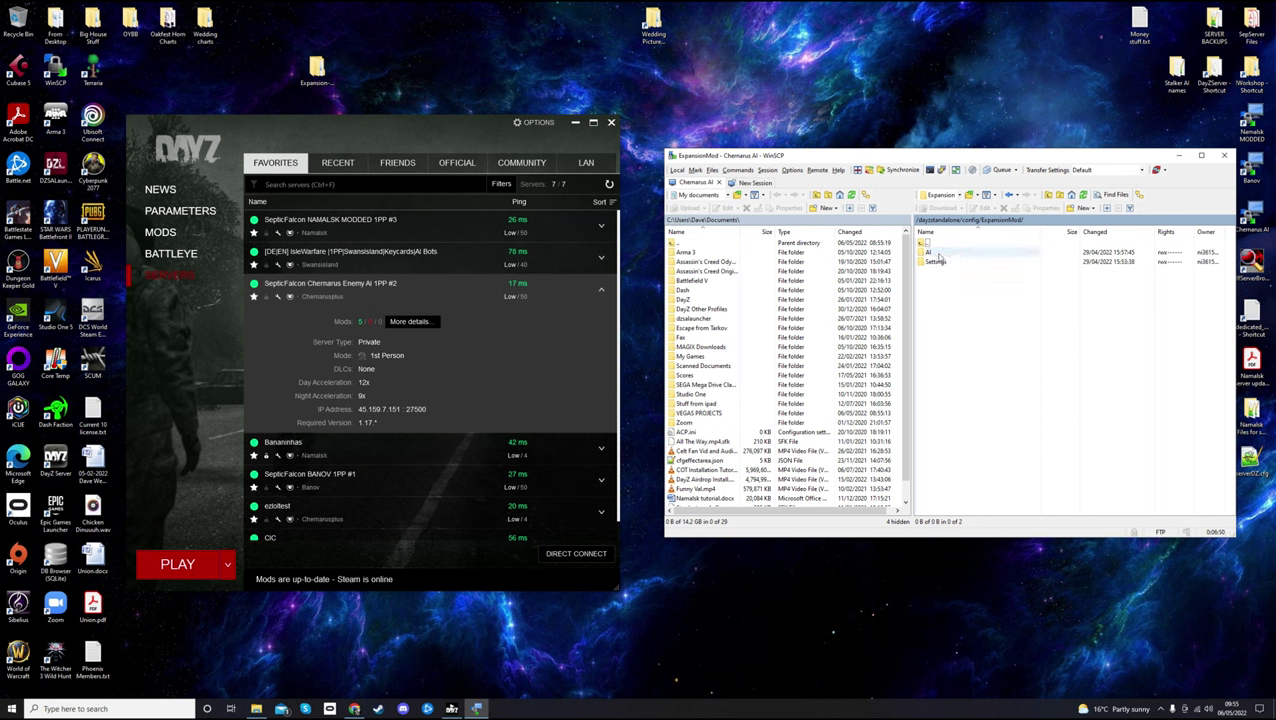
{"action": "double_click", "coordinate": [939, 255]}
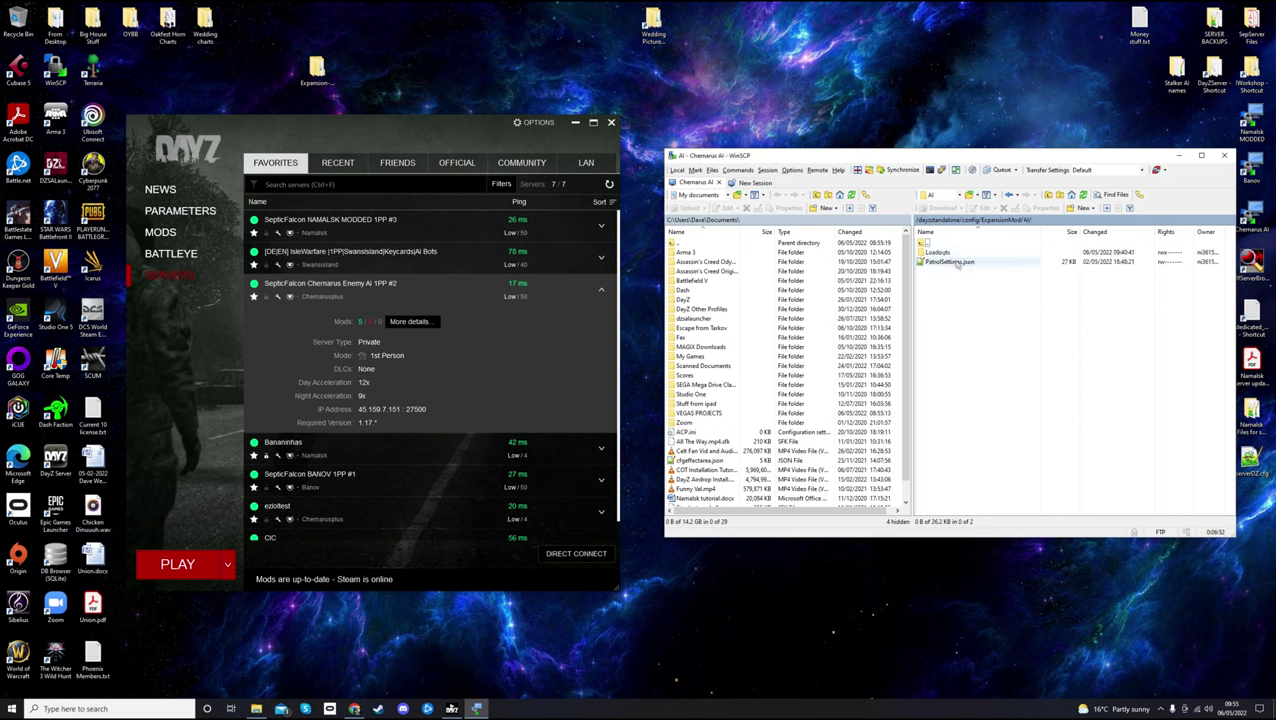
{"action": "double_click", "coordinate": [950, 255]}
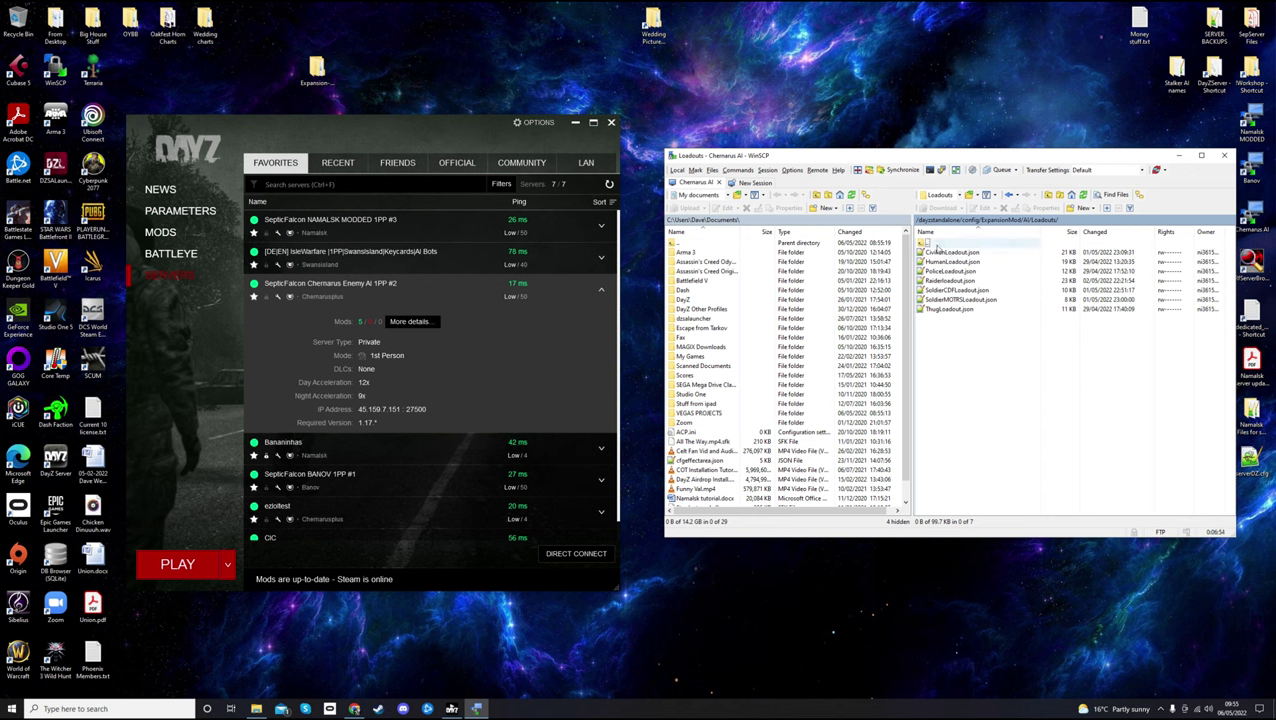
Return to the server's dayzstandalone root and trace the path config/ExpansionMod/AI/Loadouts
{"action": "double_click", "coordinate": [938, 245]}
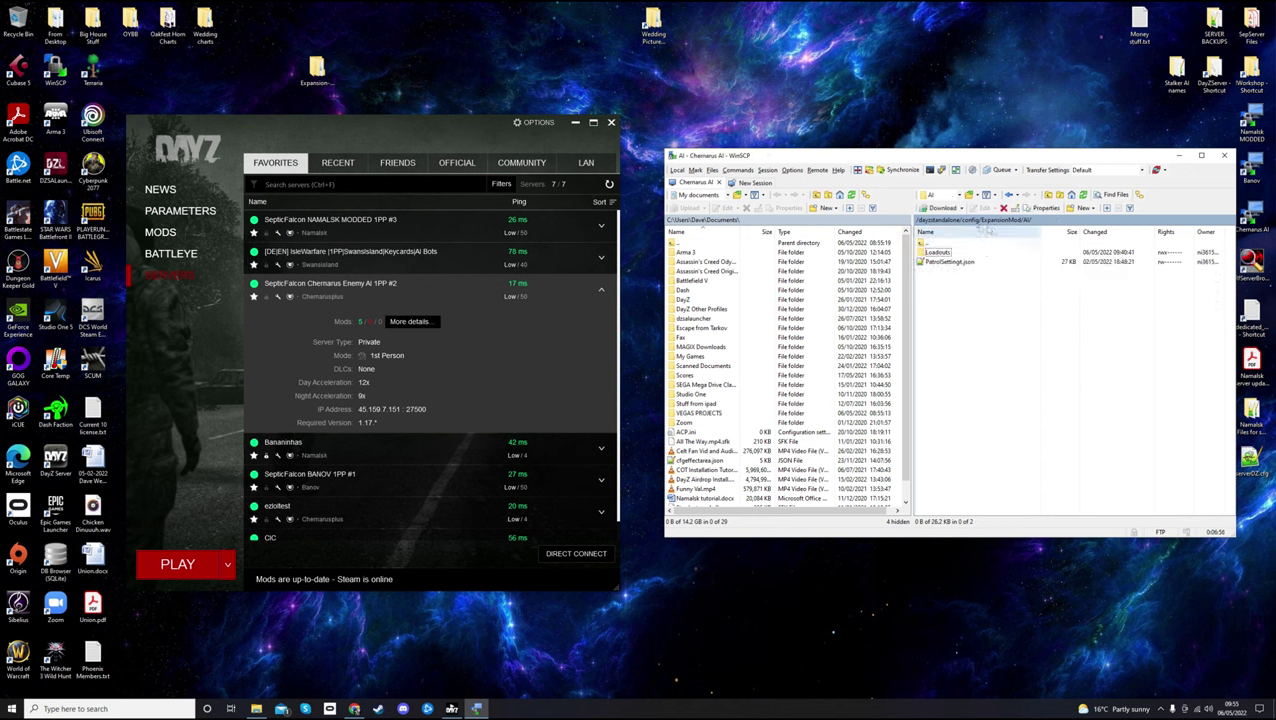
{"action": "left_click", "coordinate": [950, 220]}
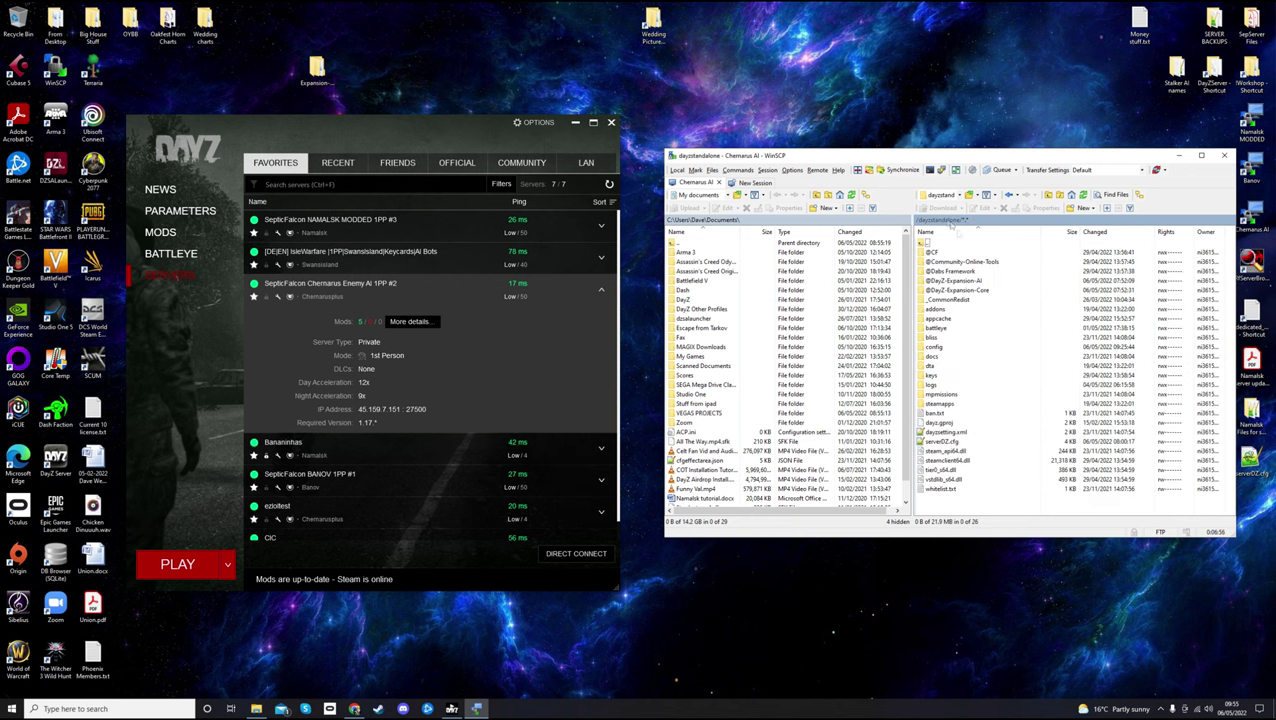
{"action": "double_click", "coordinate": [942, 348]}
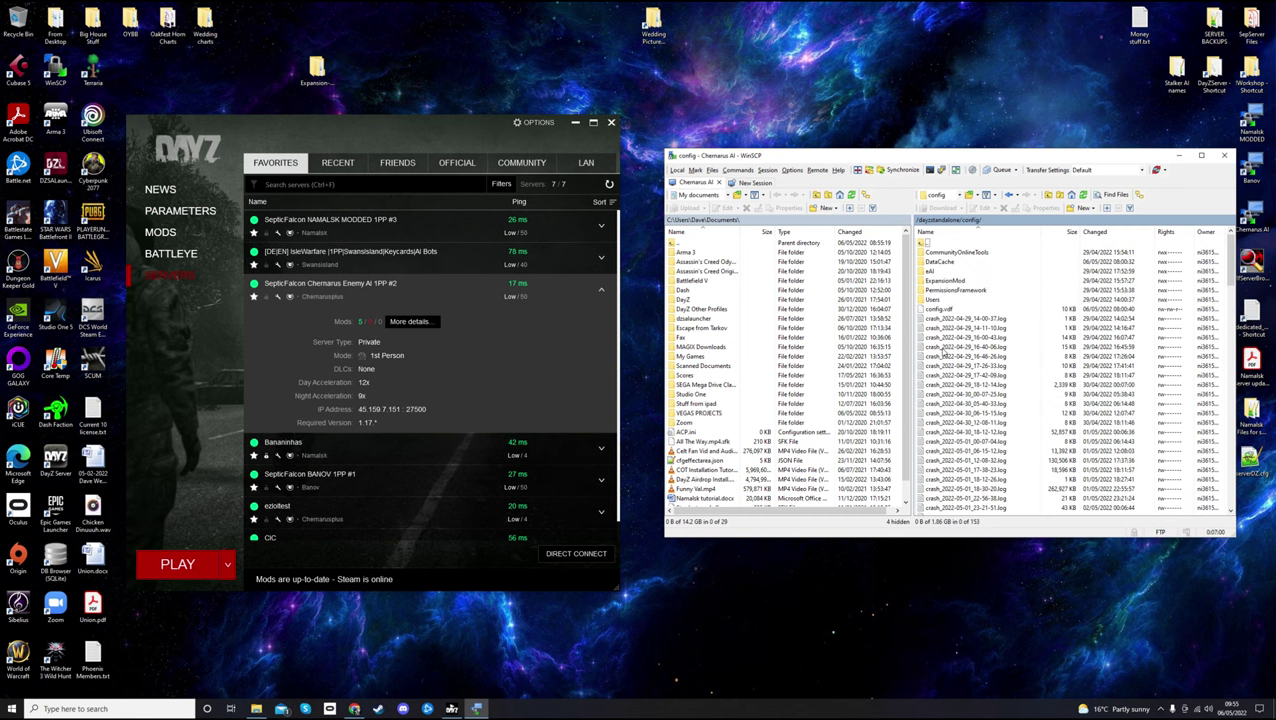
{"action": "double_click", "coordinate": [940, 283]}
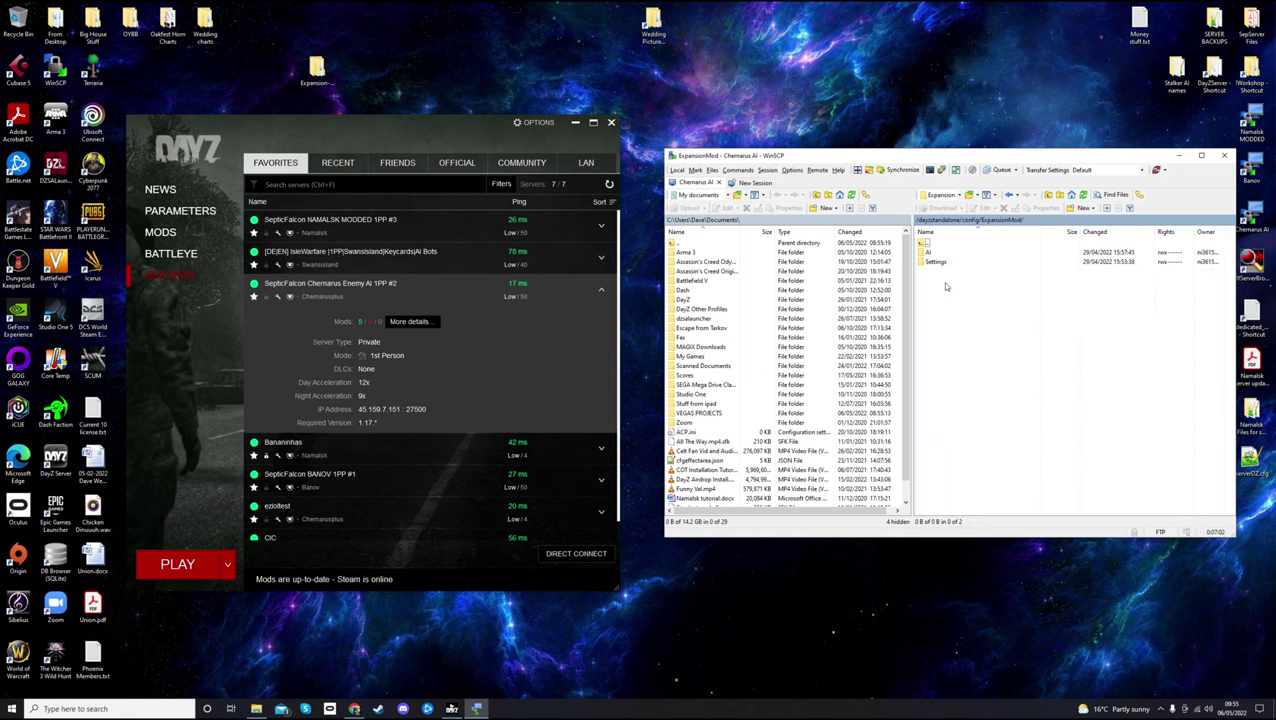
{"action": "double_click", "coordinate": [933, 254]}
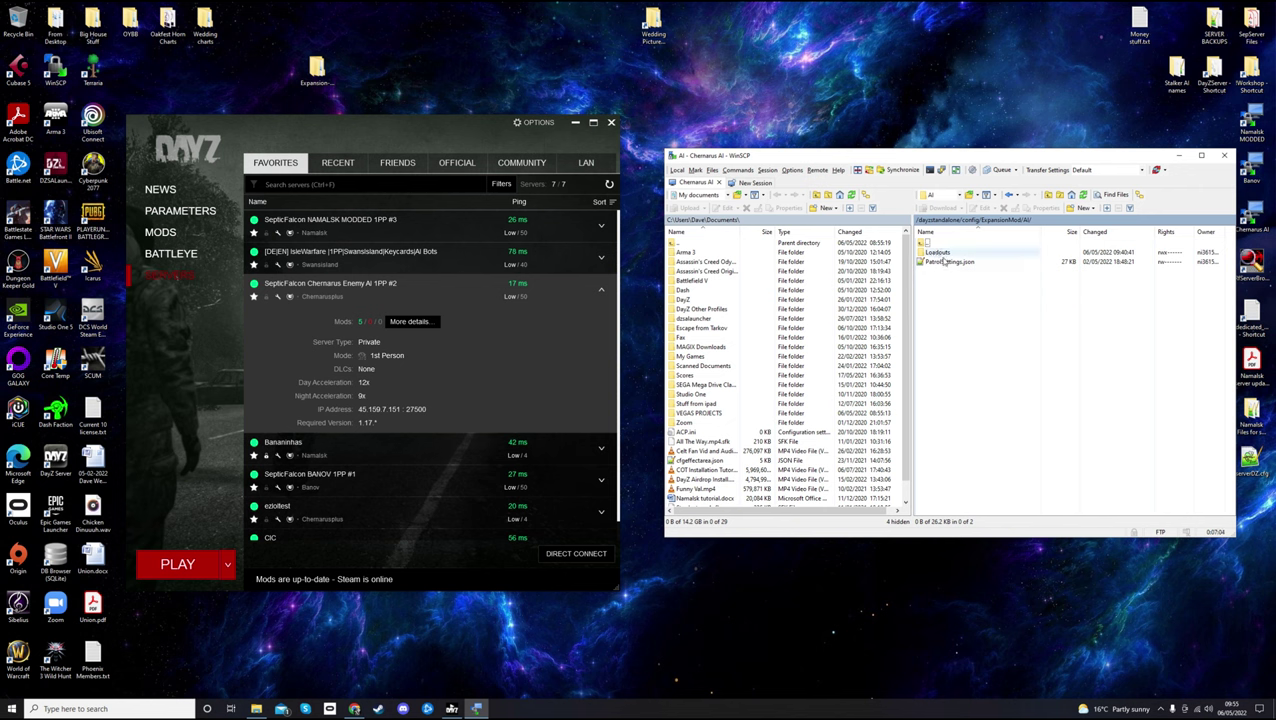
{"action": "double_click", "coordinate": [945, 254]}
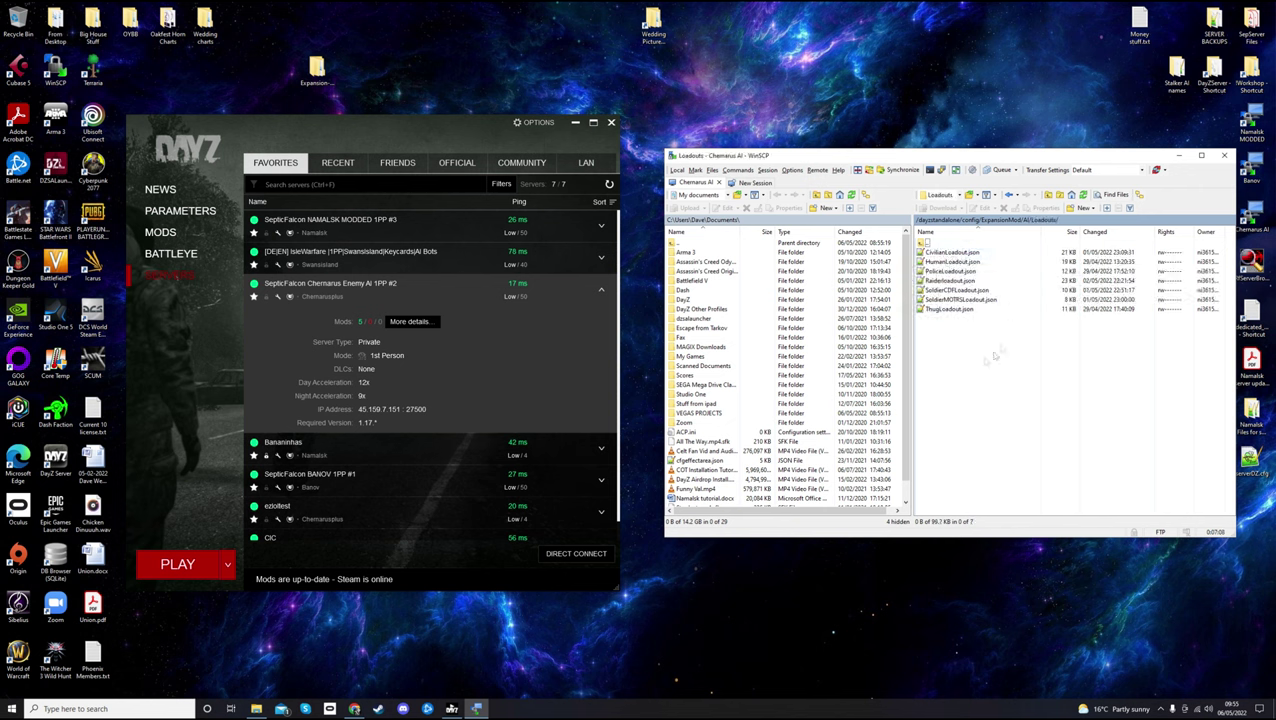
Go back up to the config folder and open the eAI folder to look over its loadout files
{"action": "double_click", "coordinate": [940, 244]}
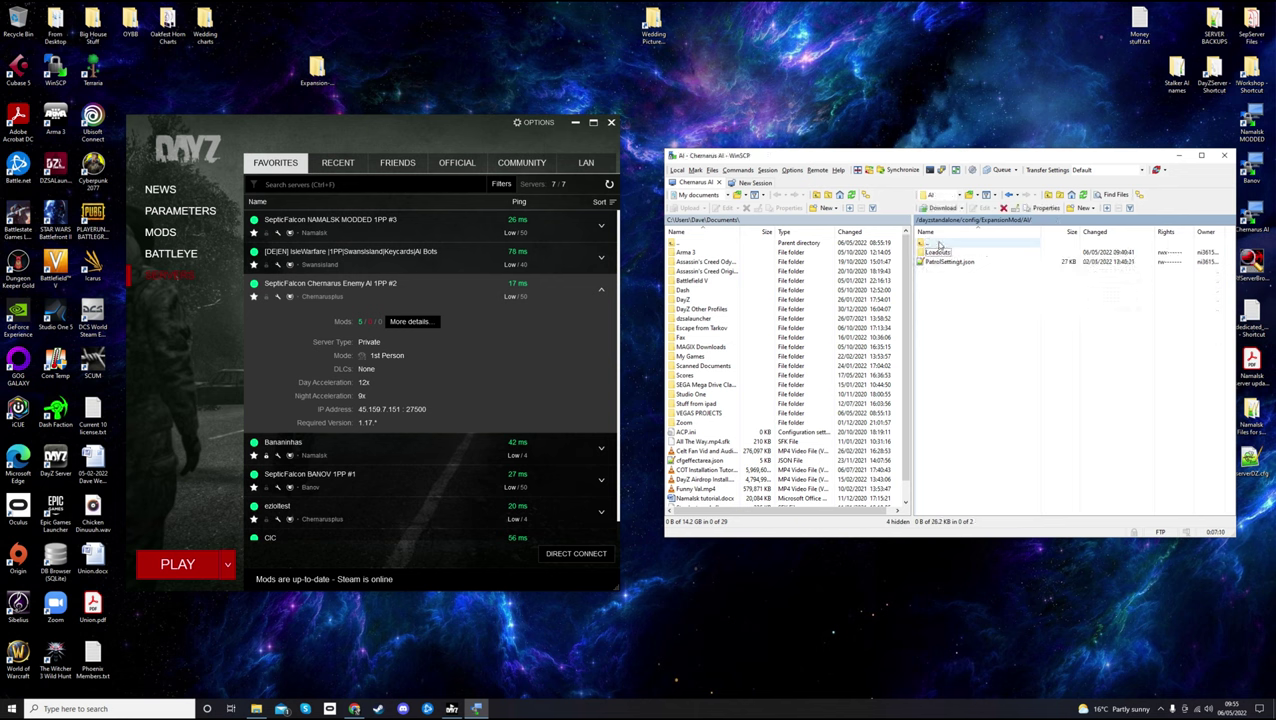
{"action": "double_click", "coordinate": [940, 244]}
{"action": "double_click", "coordinate": [940, 244]}
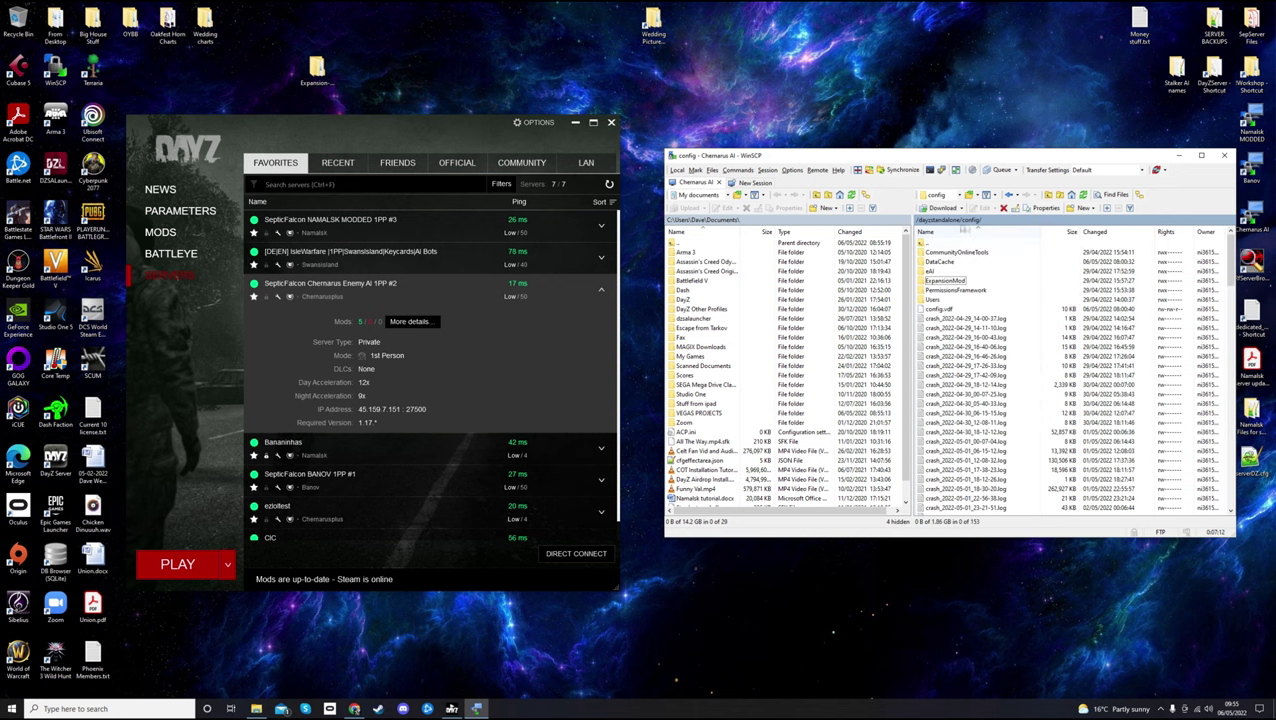
{"action": "double_click", "coordinate": [940, 271]}
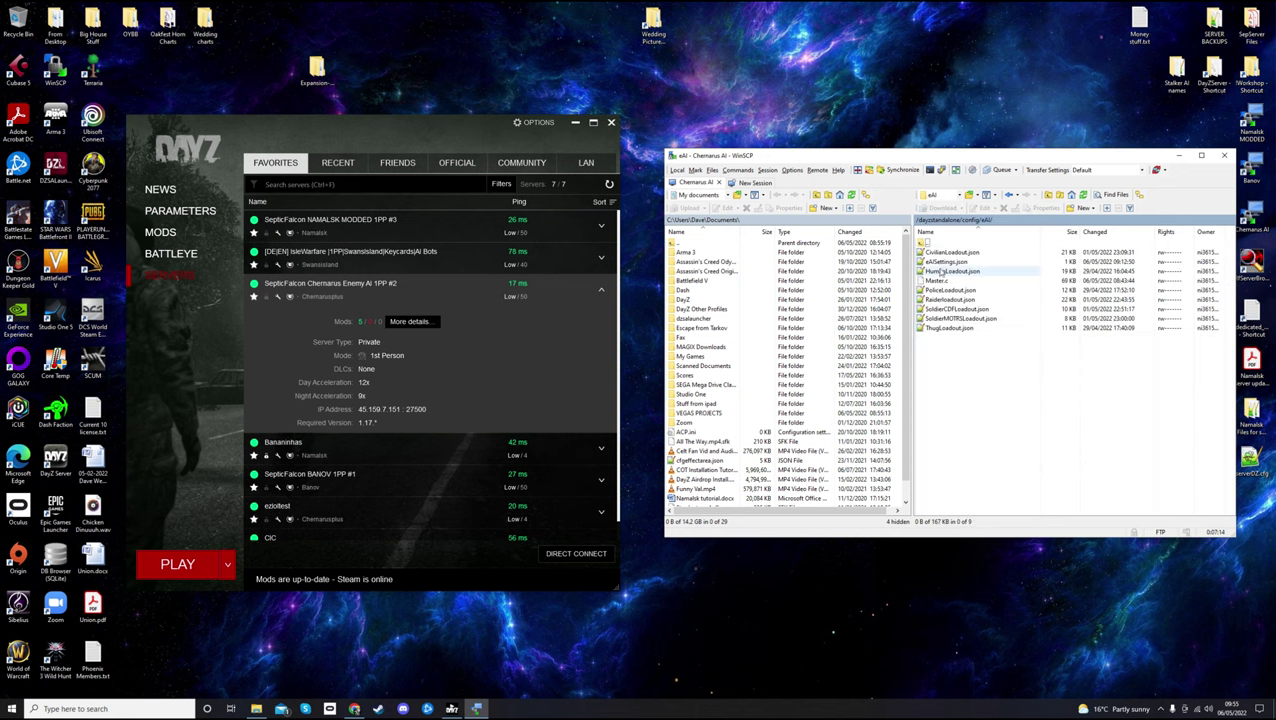
{"action": "left_click_drag", "start_coordinate": [968, 362], "coordinate": [943, 285]}
{"action": "left_click", "coordinate": [970, 382]}
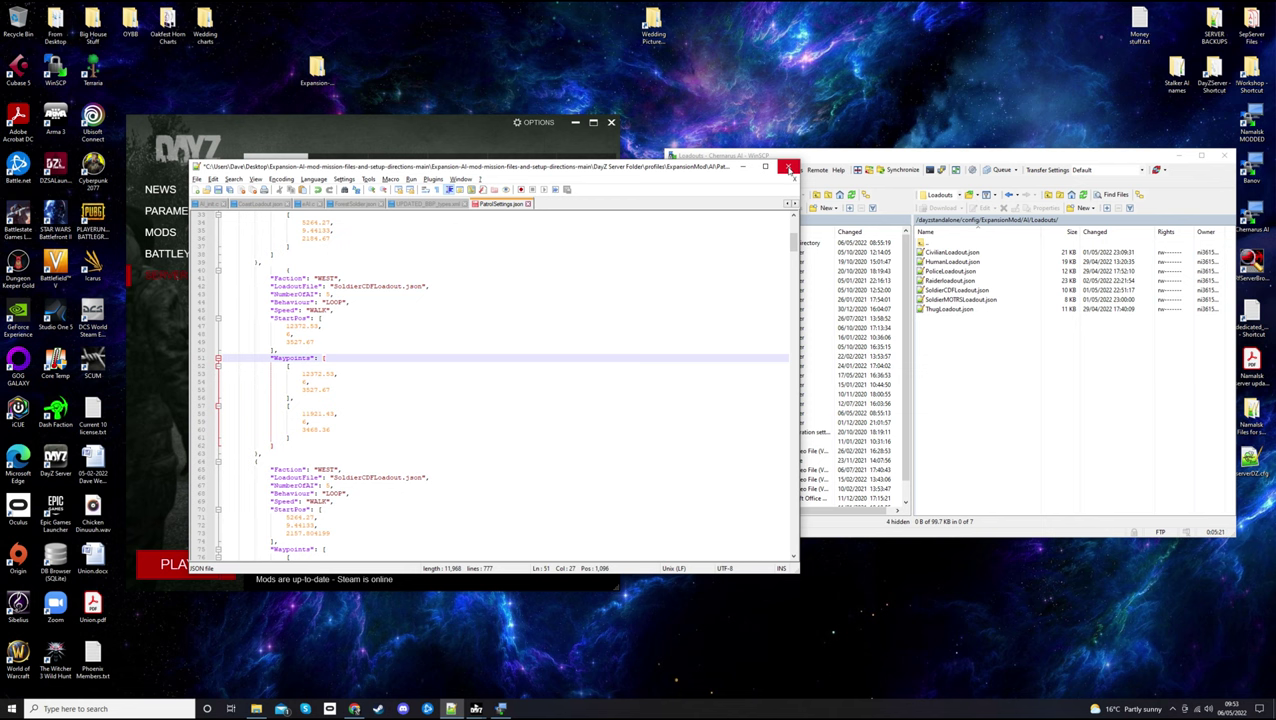
Close the text editor holding PatrolSettings.json and dismiss the DayZ unusual exit notice
{"action": "left_click", "coordinate": [790, 168]}
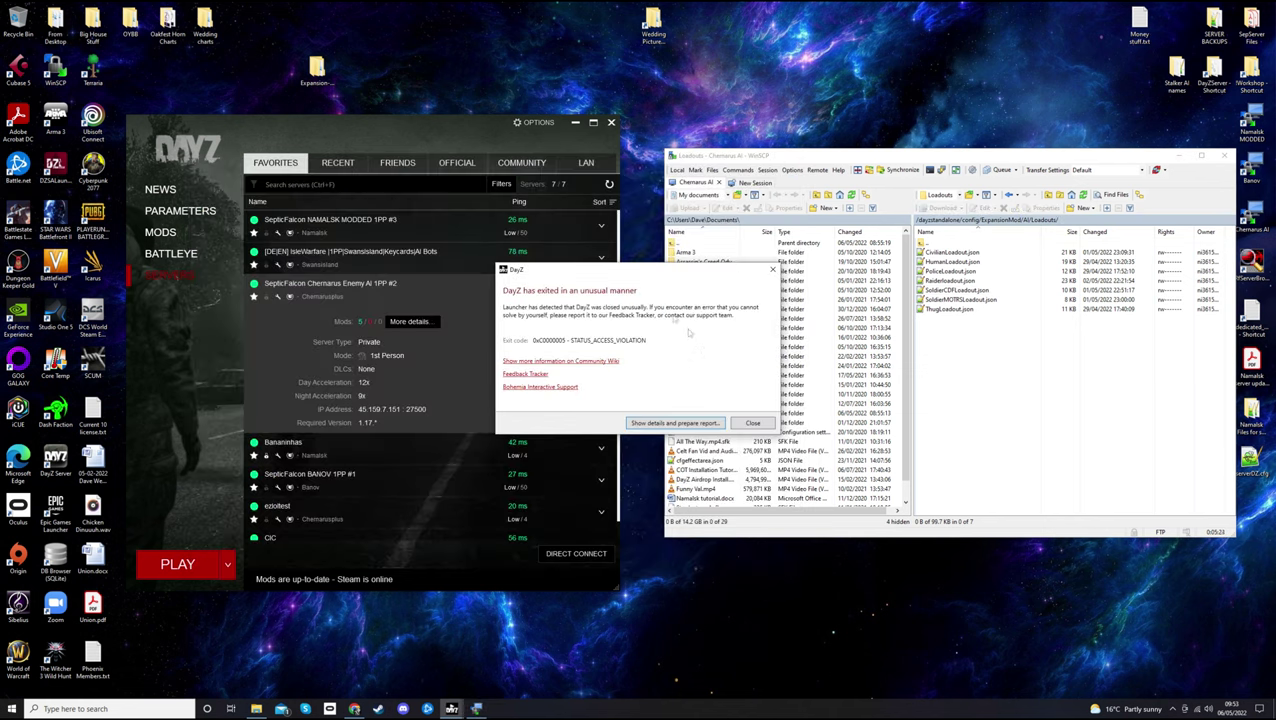
{"action": "left_click", "coordinate": [753, 423]}
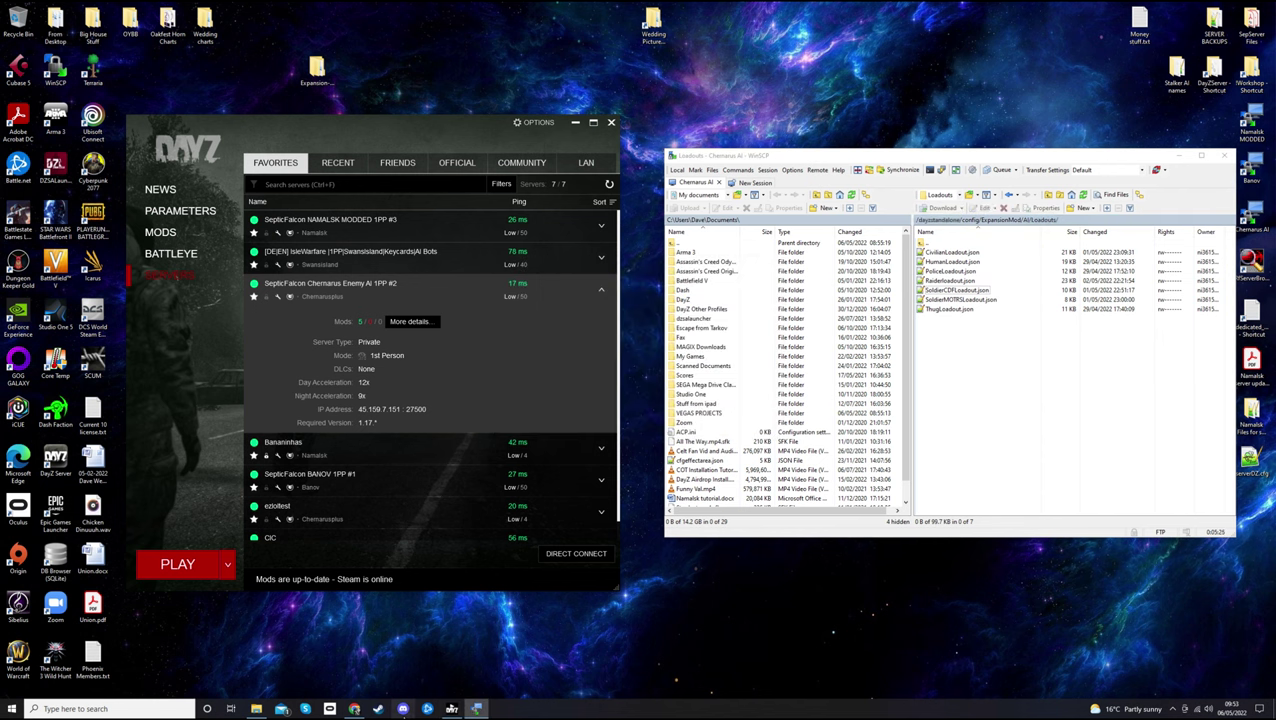
Switch to Discord on the DayZ Expansion Mod server's ht-ai-share channel, moving and enlarging its window
{"action": "left_click", "coordinate": [403, 708]}
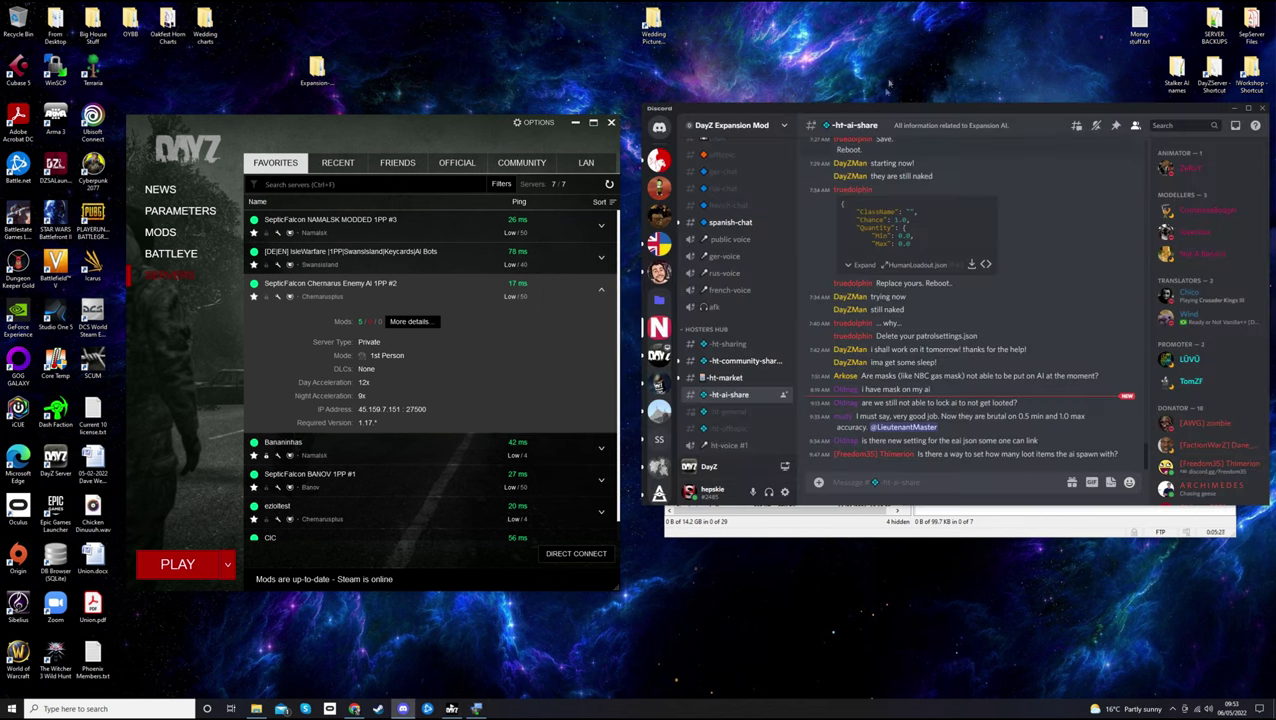
{"action": "left_click_drag", "start_coordinate": [863, 116], "coordinate": [336, 47]}
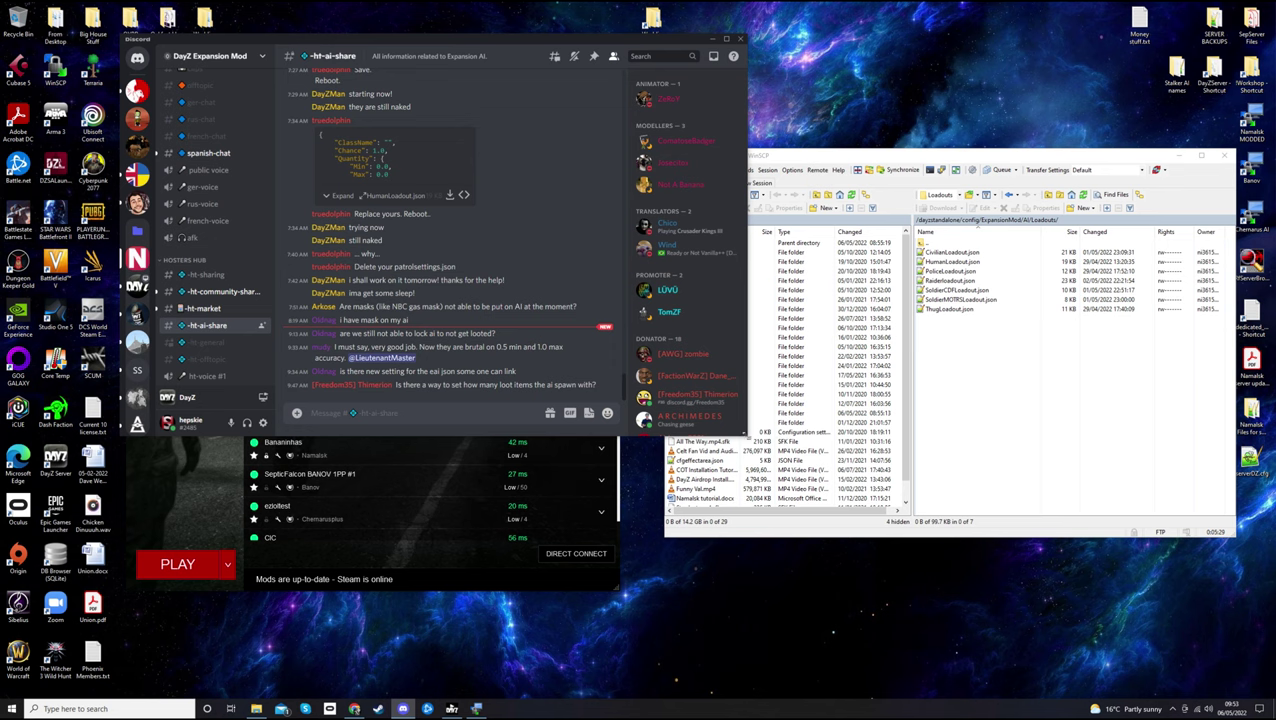
{"action": "left_click", "coordinate": [746, 440]}
{"action": "left_click", "coordinate": [565, 48]}
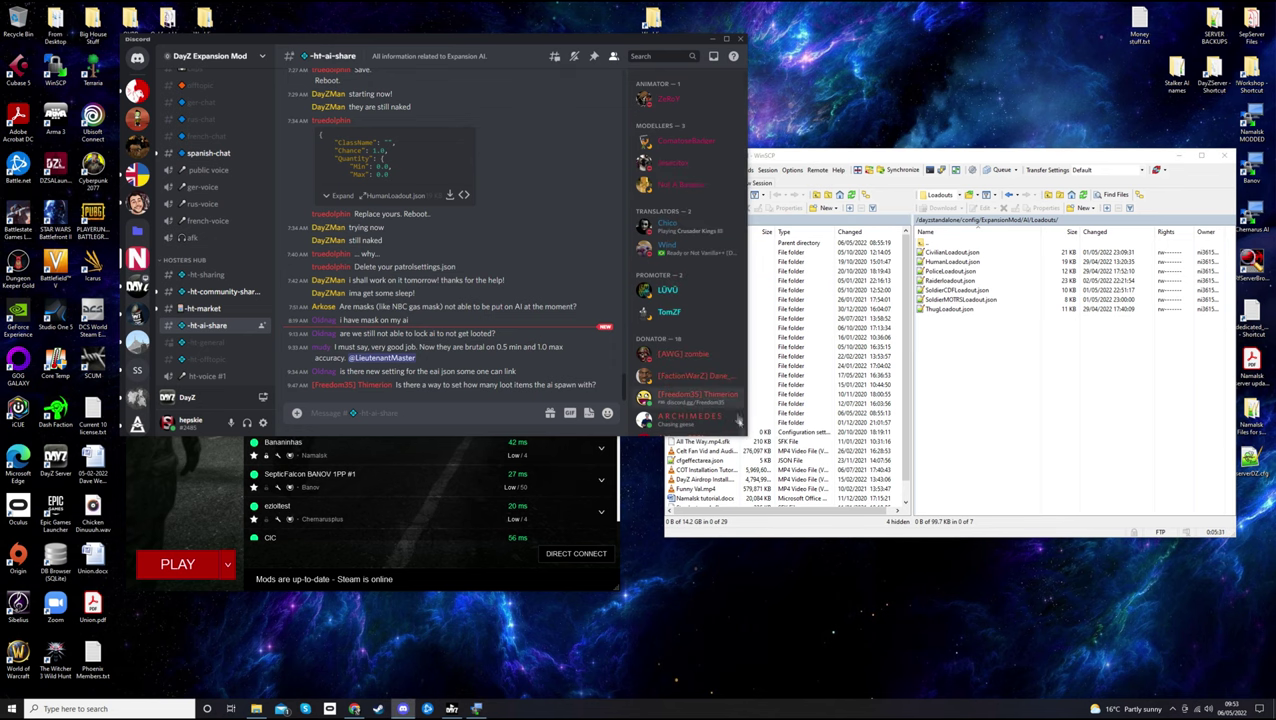
{"action": "left_click_drag", "start_coordinate": [745, 436], "coordinate": [1000, 580]}
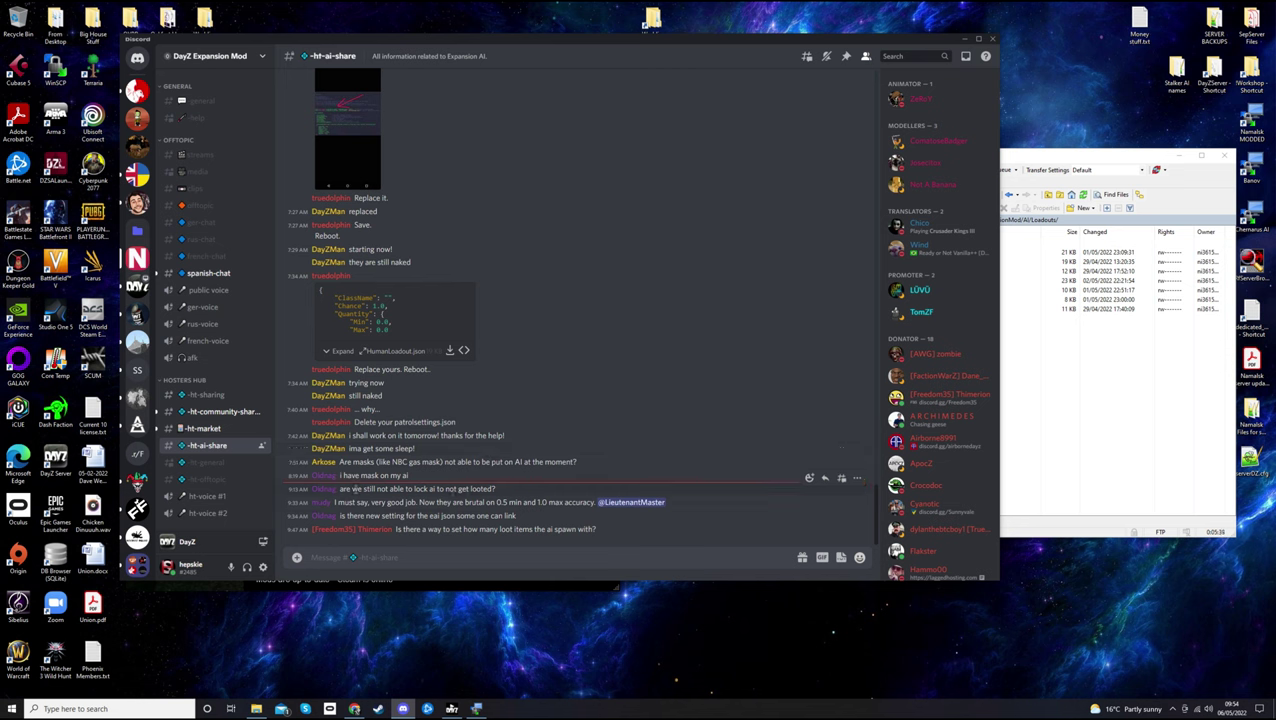
Look through the ht-ai-share chat and read the pinned message about the AccuracyMin and AccuracyMax settings
{"action": "scroll", "coordinate": [447, 463], "scroll_direction": "up", "scroll_amount": 3}
{"action": "scroll", "coordinate": [447, 463], "scroll_direction": "down", "scroll_amount": 3}
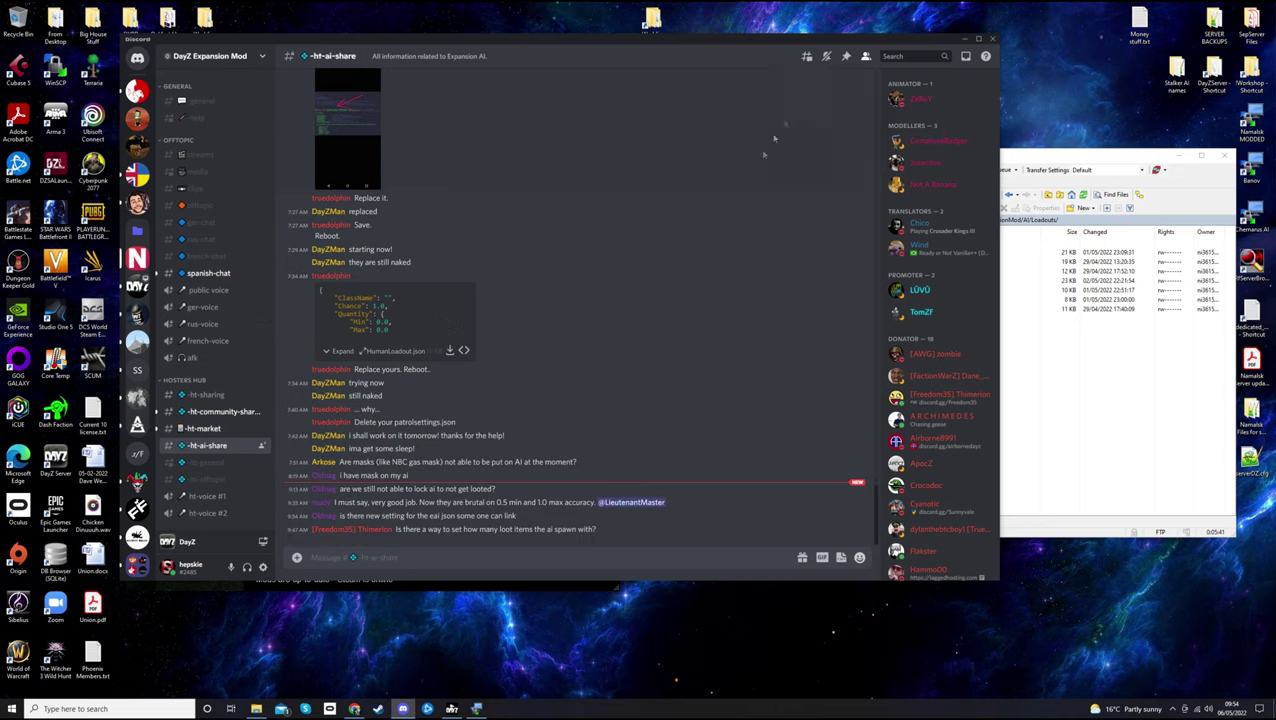
{"action": "left_click", "coordinate": [846, 56]}
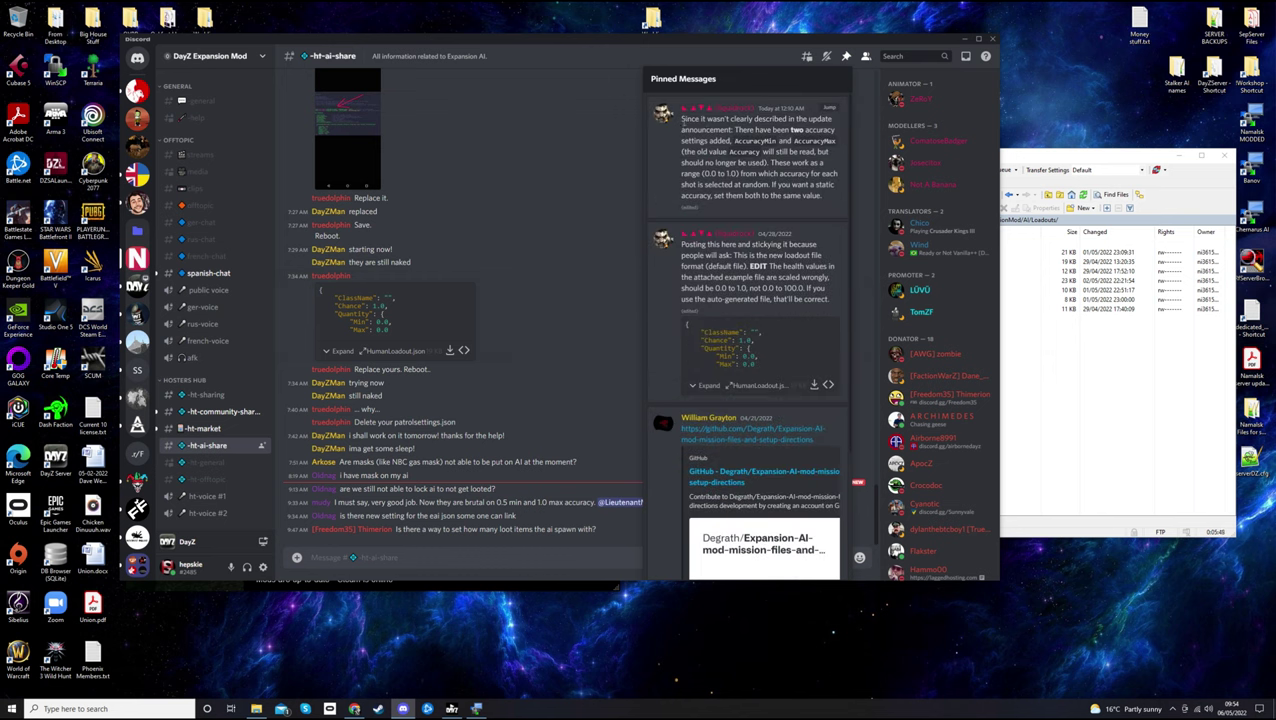
{"action": "left_click_drag", "start_coordinate": [682, 118], "coordinate": [782, 206]}
{"action": "left_click", "coordinate": [782, 206]}
{"action": "left_click", "coordinate": [845, 57]}
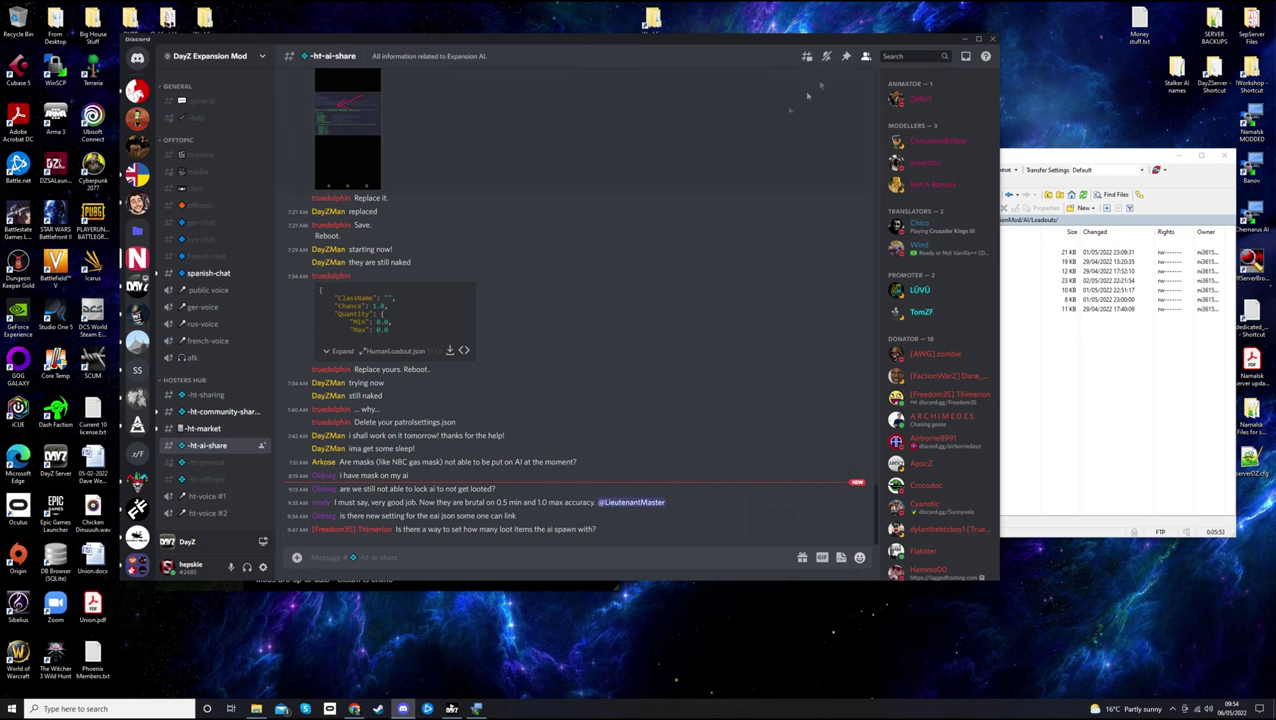